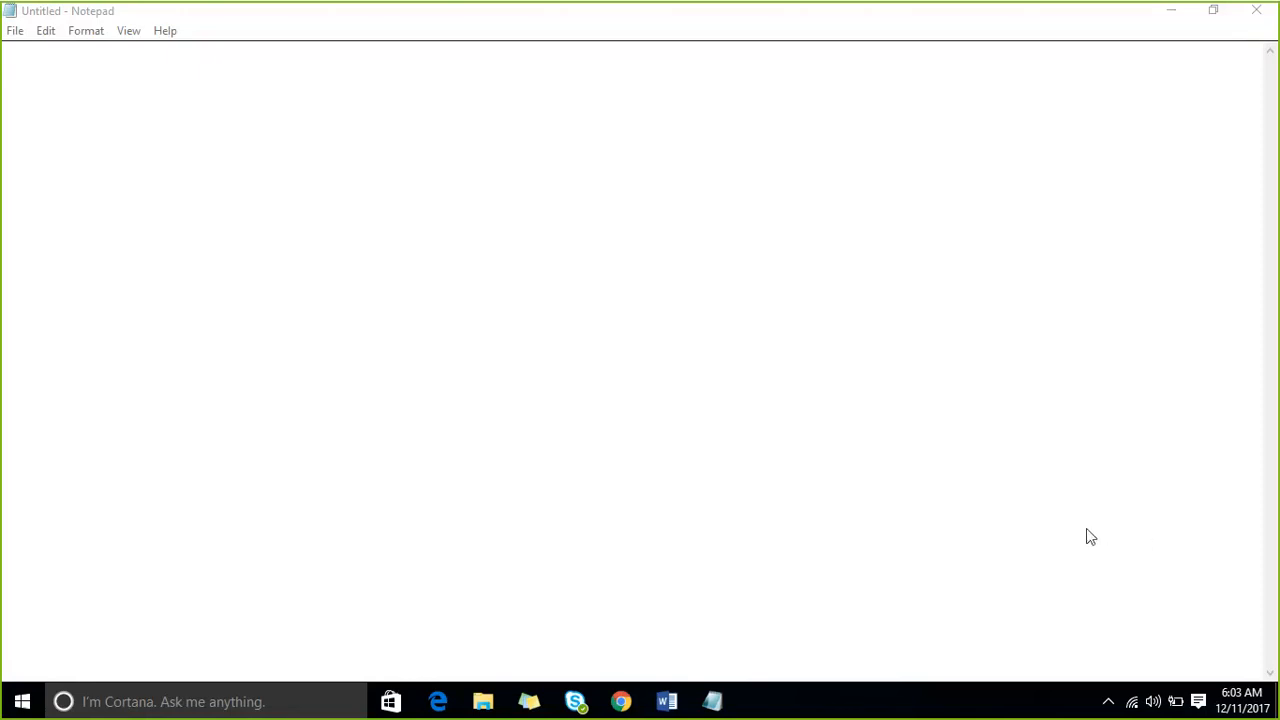
# - Write a note at the start of the document with the attendee's name followed by "audio not conencted"
pyautogui.click(79, 96)
pyautogui.write('so')
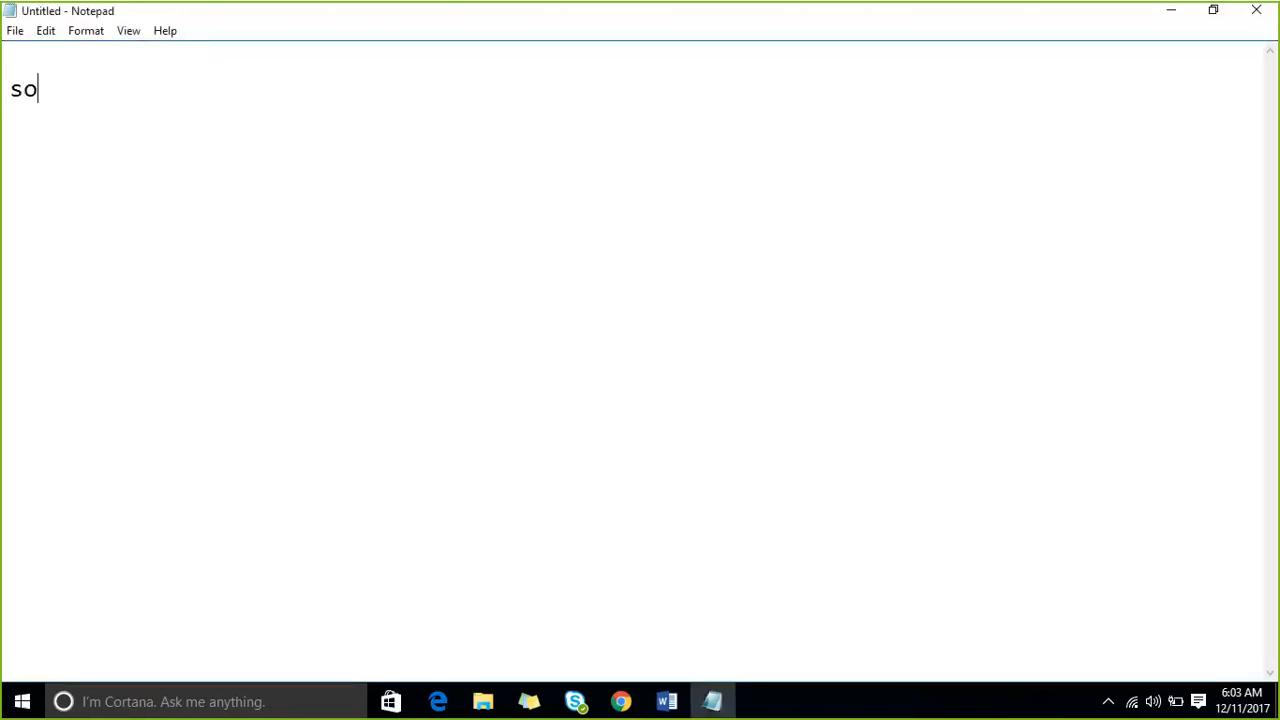
pyautogui.write('ugata audio not ')
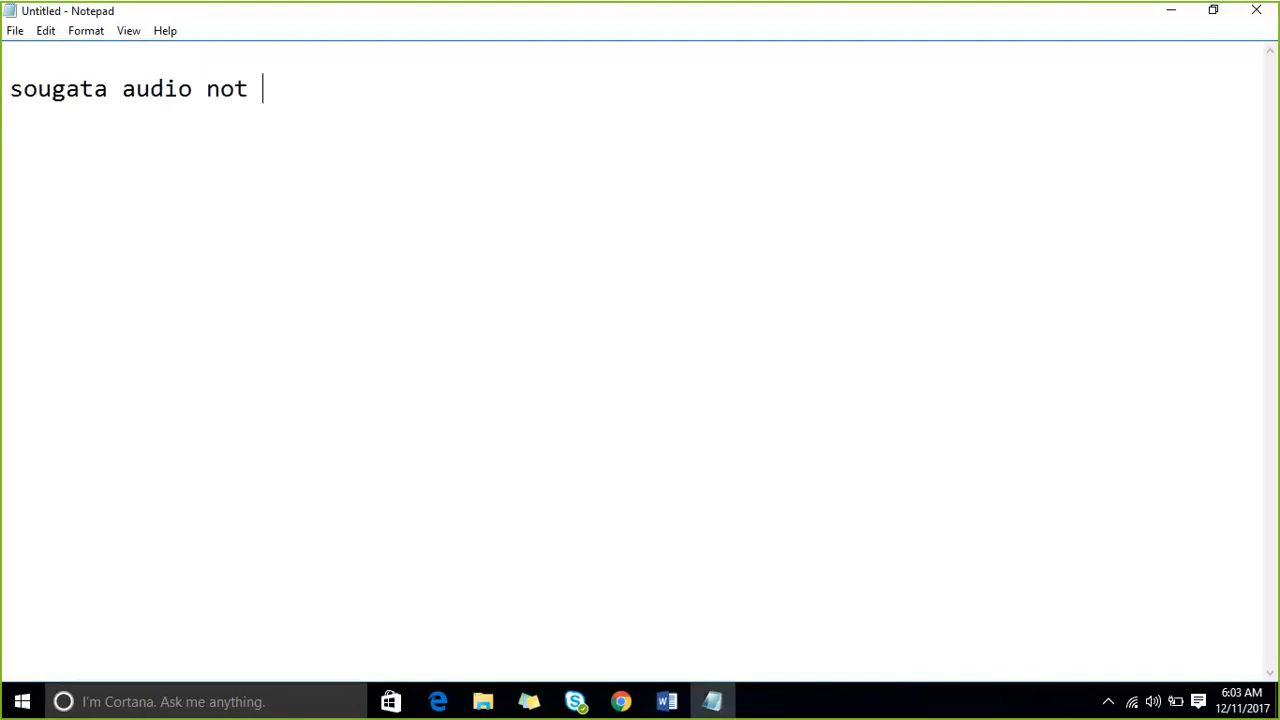
pyautogui.write('conencted')
pyautogui.press('Return')
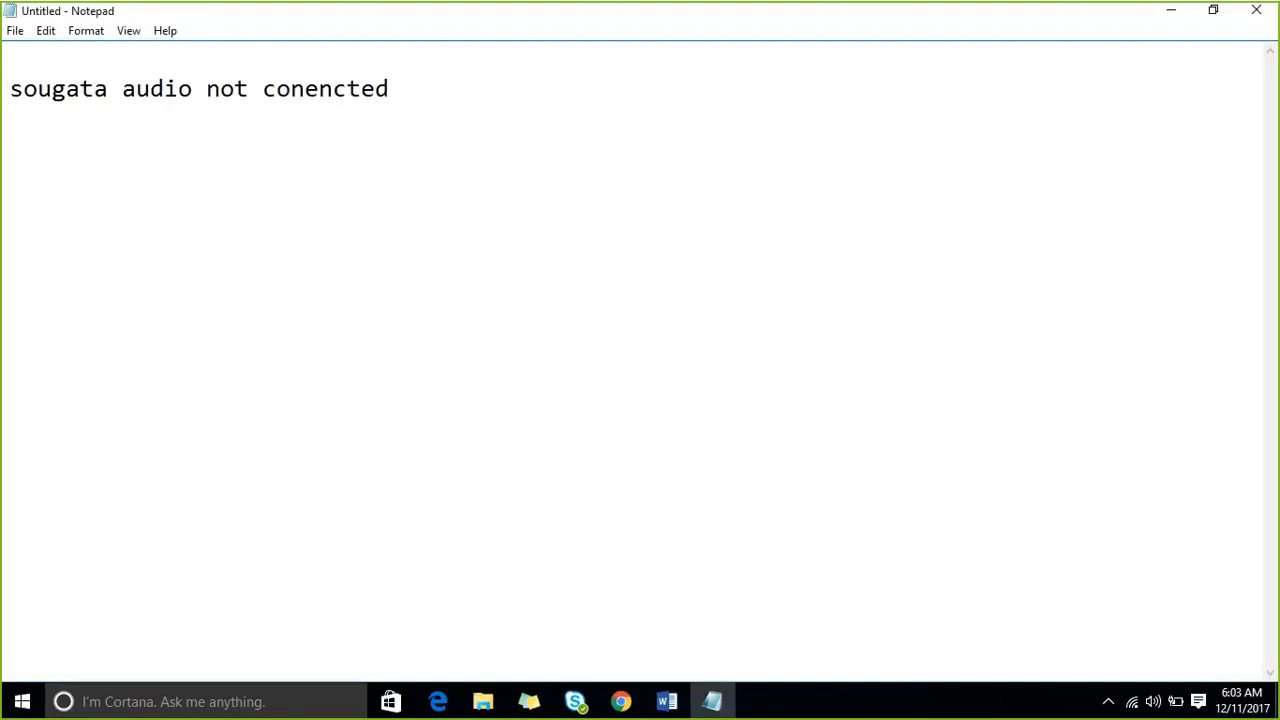
# - Below a blank line, list the supported systems as "windows 8/windows 10--64 bit" and "windows 7 sp1 64 bit"
pyautogui.press('Return')
pyautogui.write('windows 8/w')
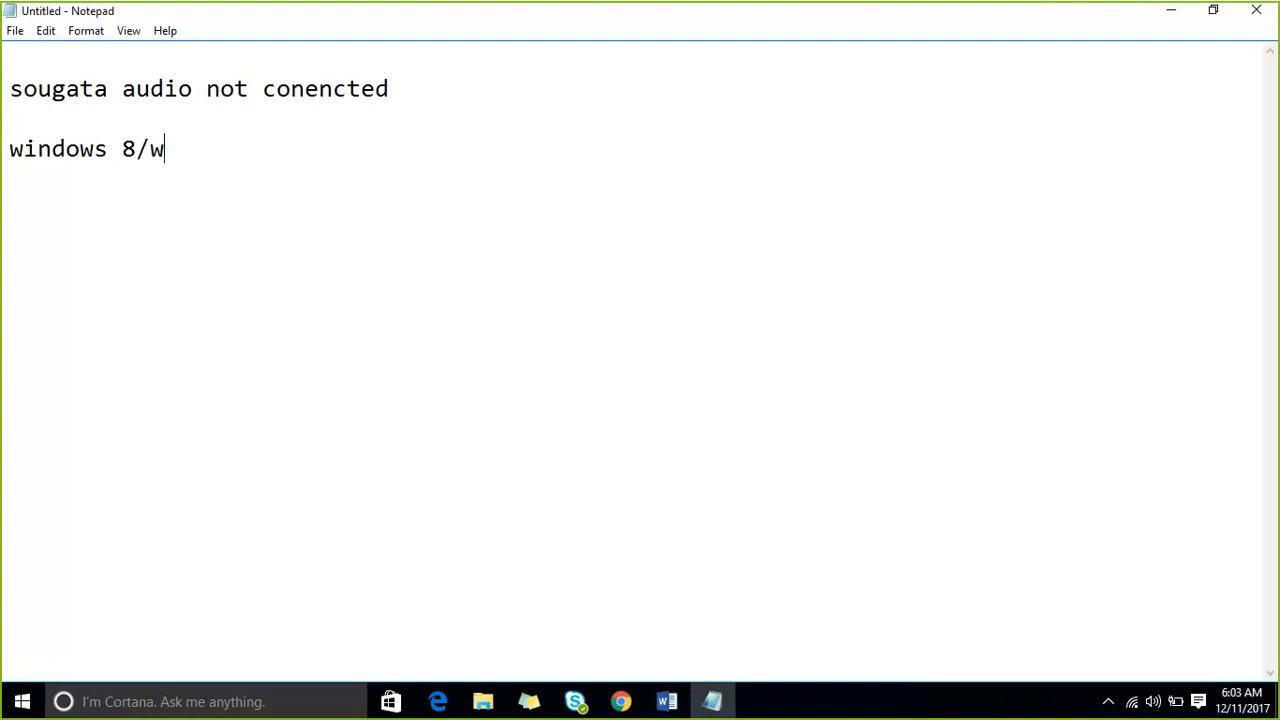
pyautogui.write('indows 10')
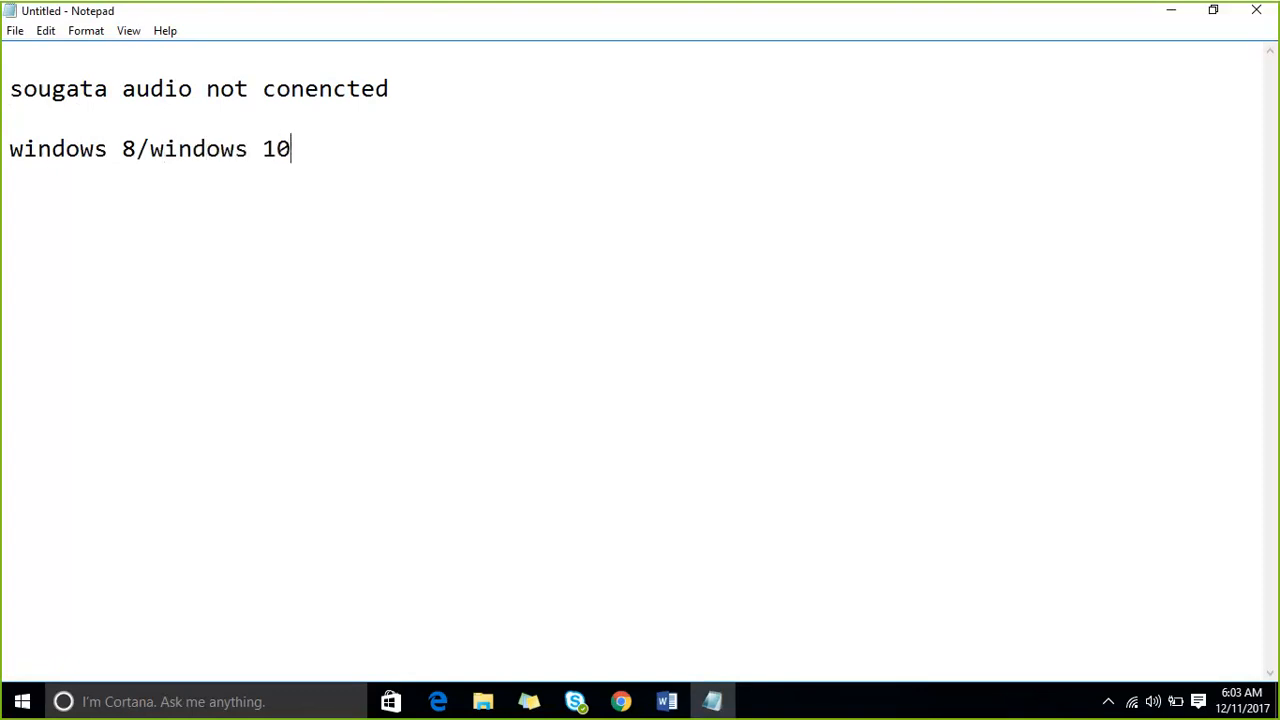
pyautogui.write('--64 bit')
pyautogui.press('Return')
pyautogui.write('windo')
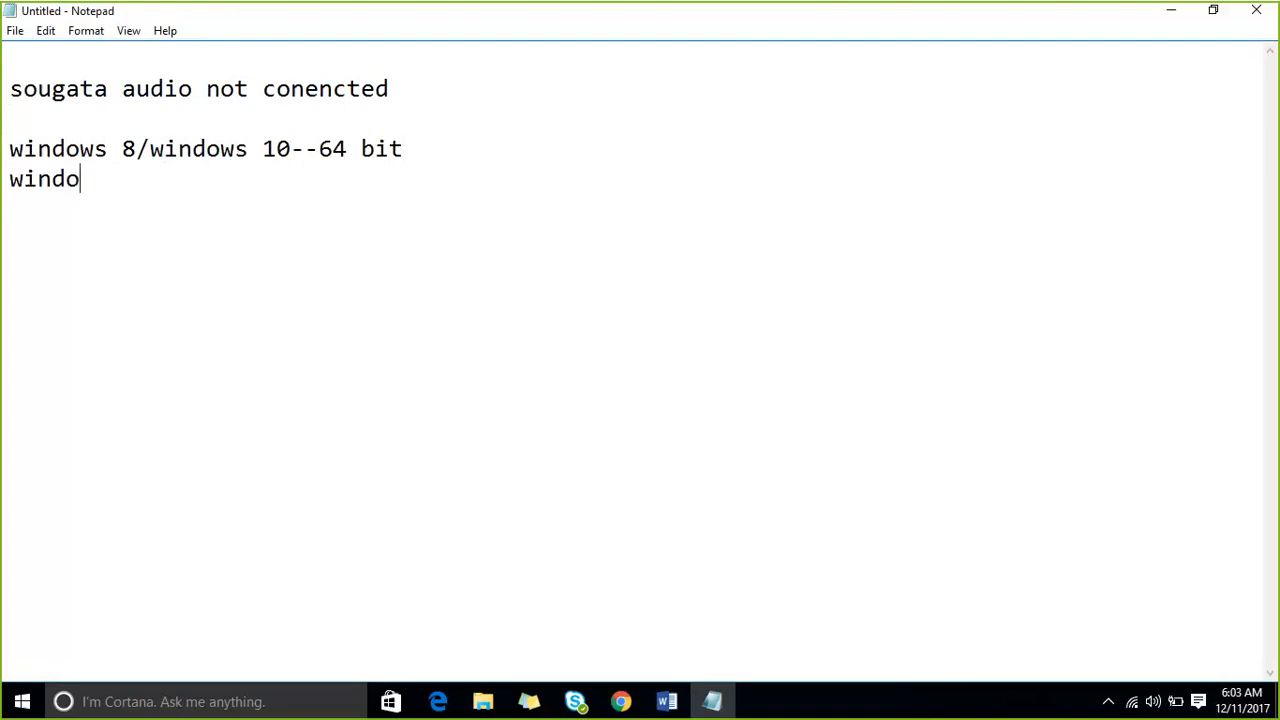
pyautogui.write('ws 7 sp1 6')
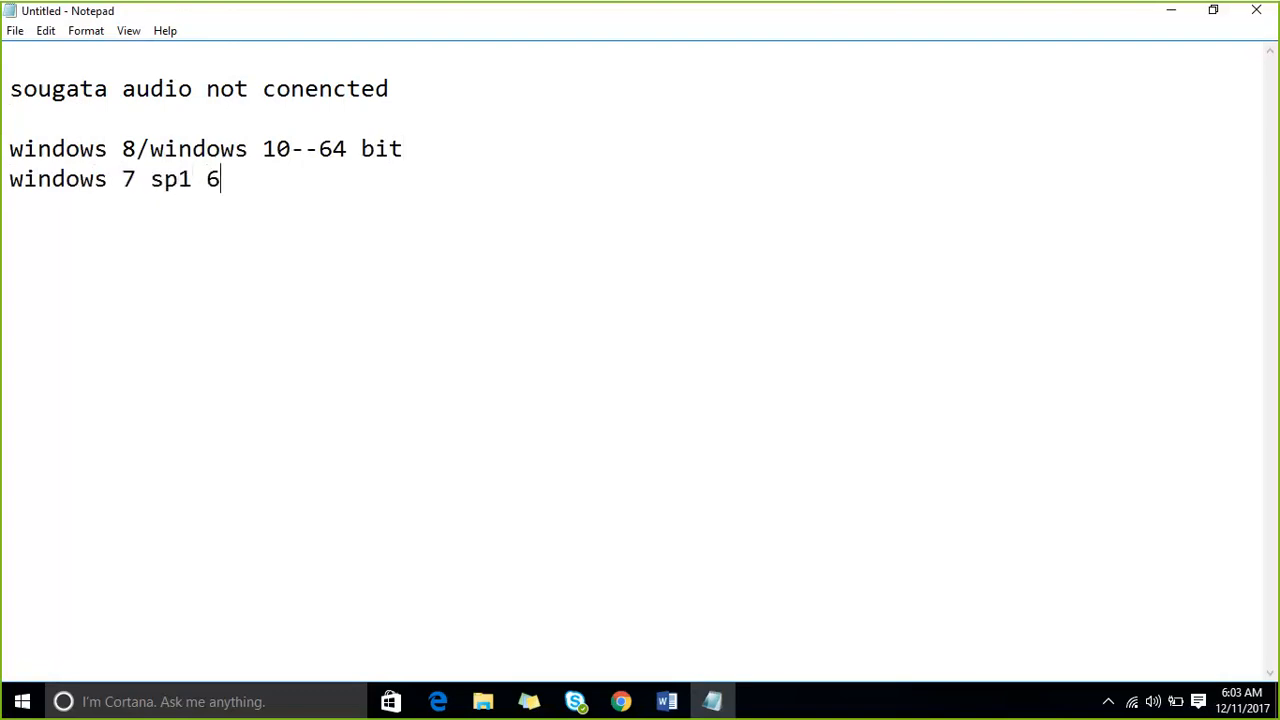
pyautogui.write('4 bit')
pyautogui.moveTo(334, 192); pyautogui.dragTo(10, 148)
pyautogui.click(114, 217)
pyautogui.press('Return')
# - Switch to Chrome and search Google for "power bi" in a new tab
pyautogui.moveTo(620, 690)
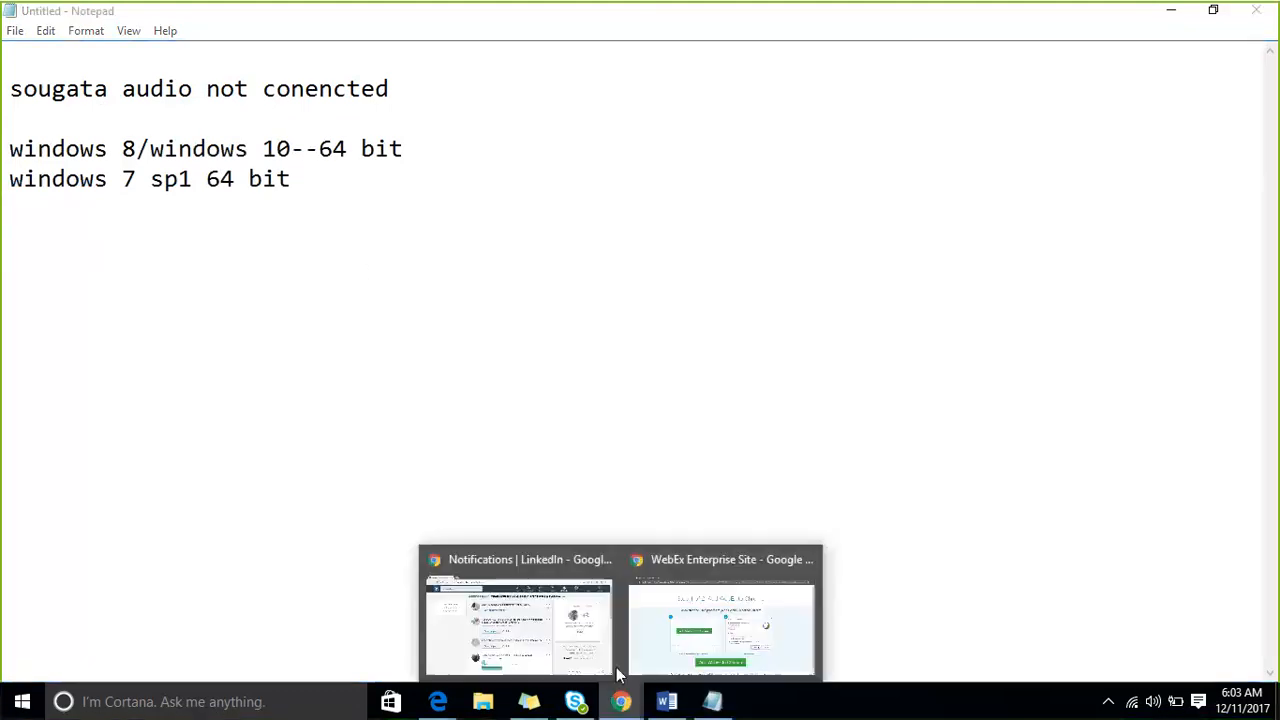
pyautogui.click(590, 620)
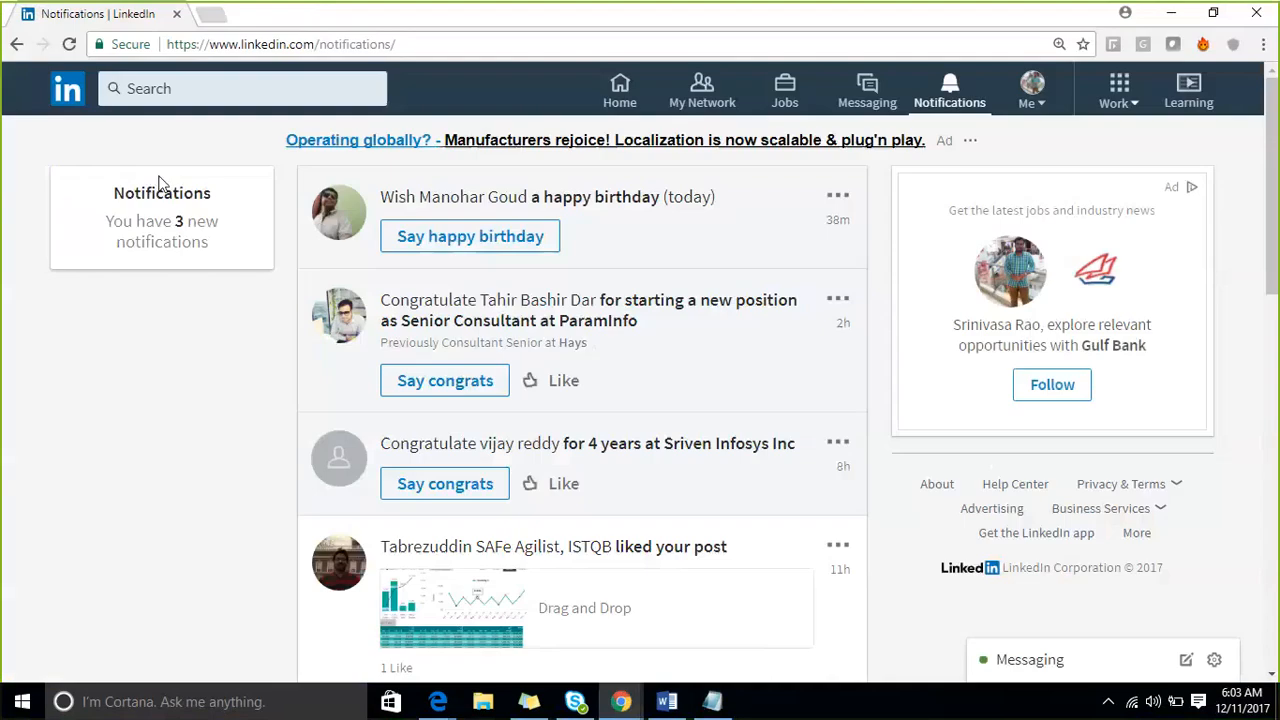
pyautogui.click(206, 14)
pyautogui.write('ww')
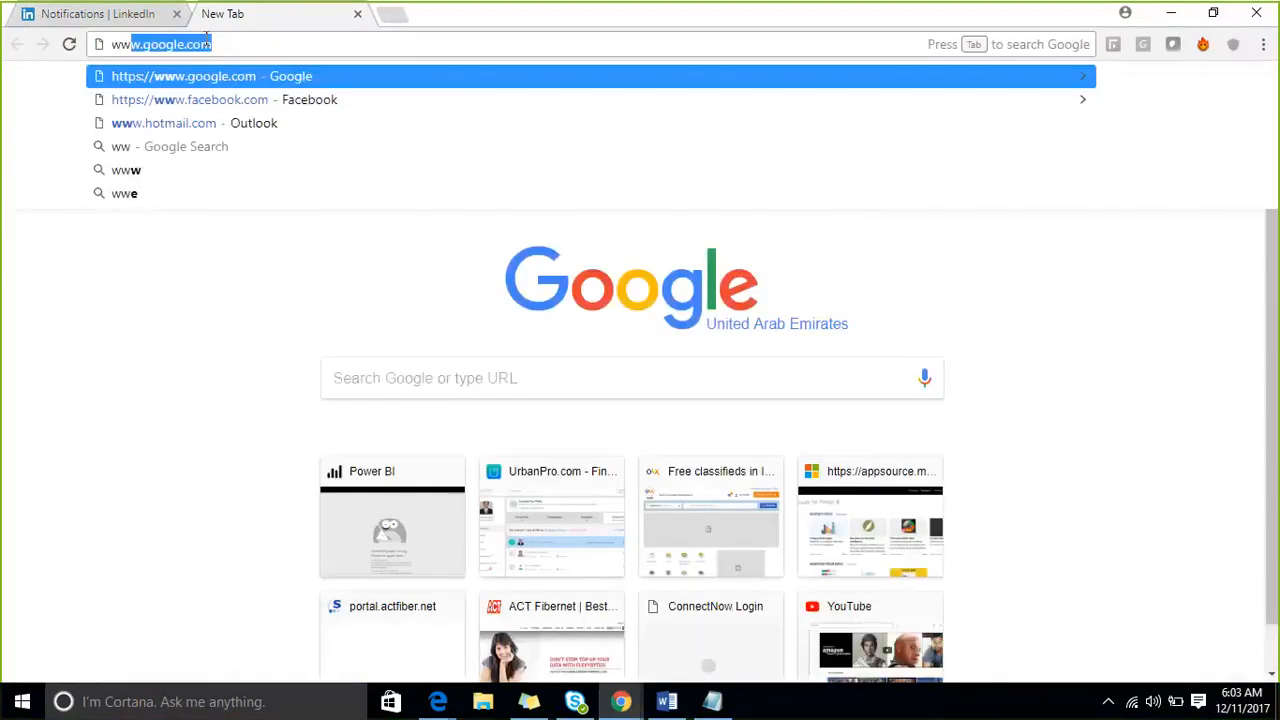
pyautogui.press('Return')
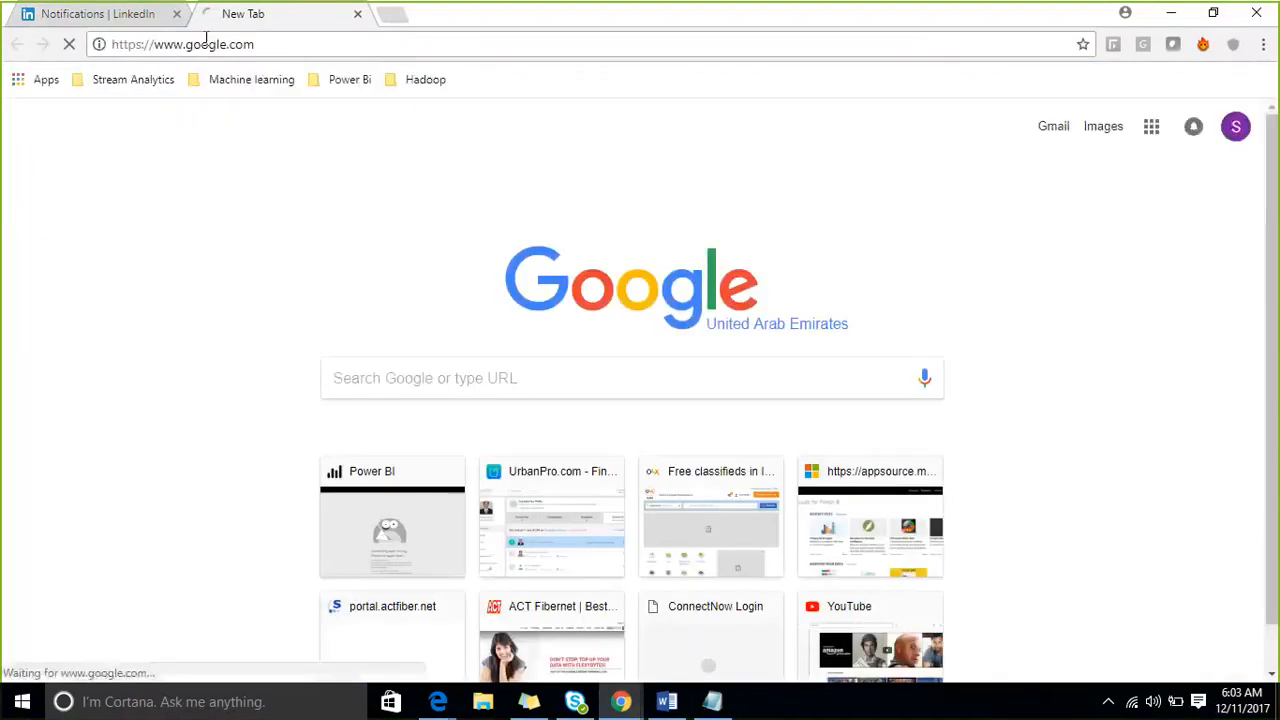
pyautogui.write('power bi')
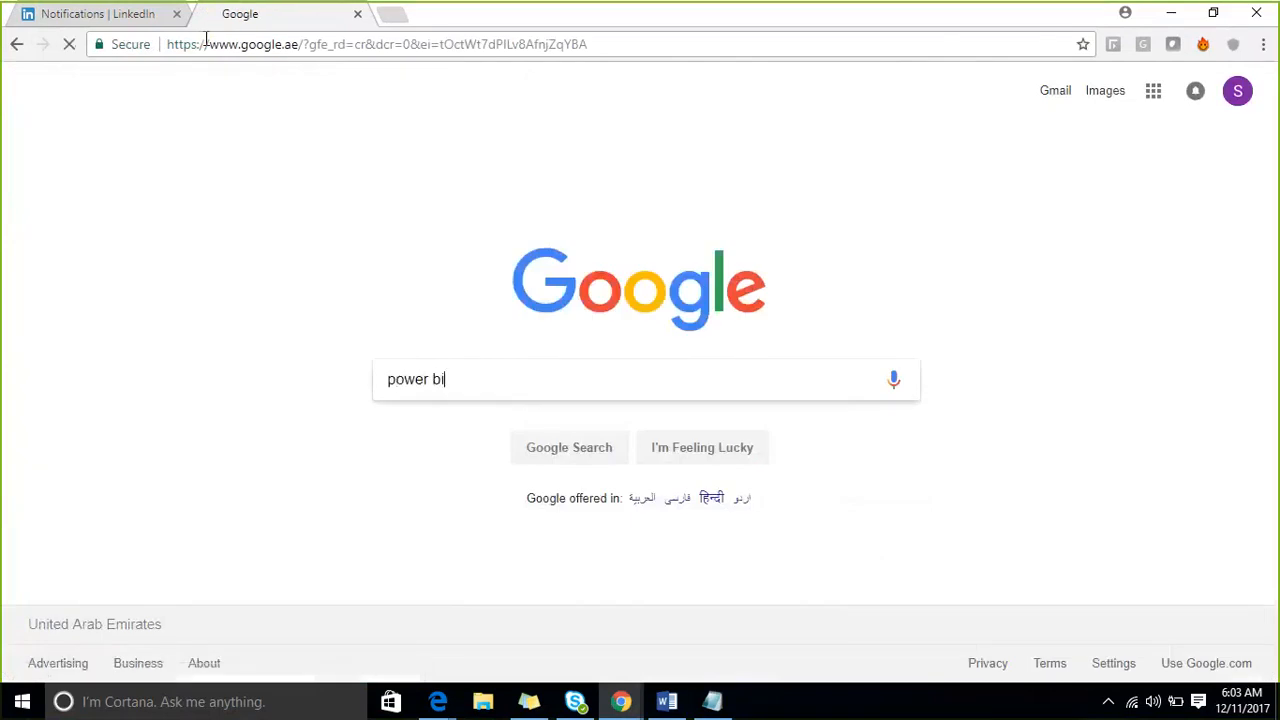
pyautogui.press('Return')
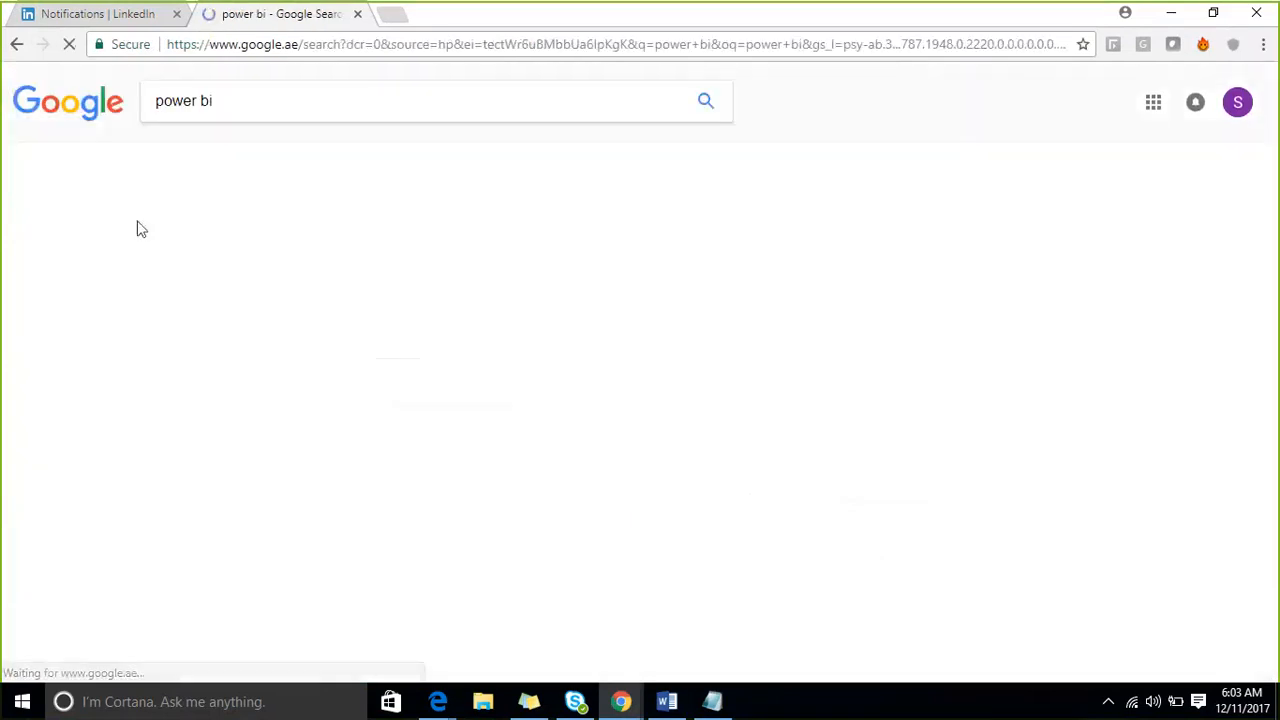
# - Open the Microsoft Power BI site from the search results, start free, and download the free Power BI Desktop installer
pyautogui.click(226, 242)
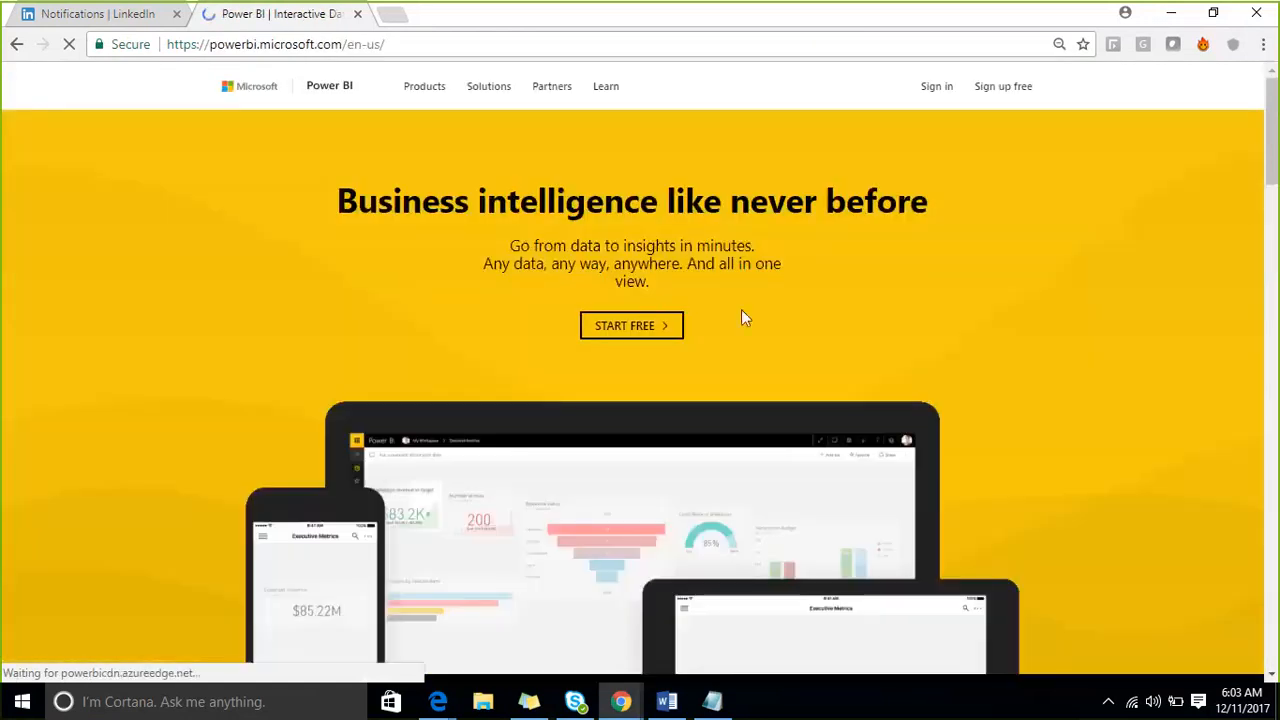
pyautogui.click(632, 336)
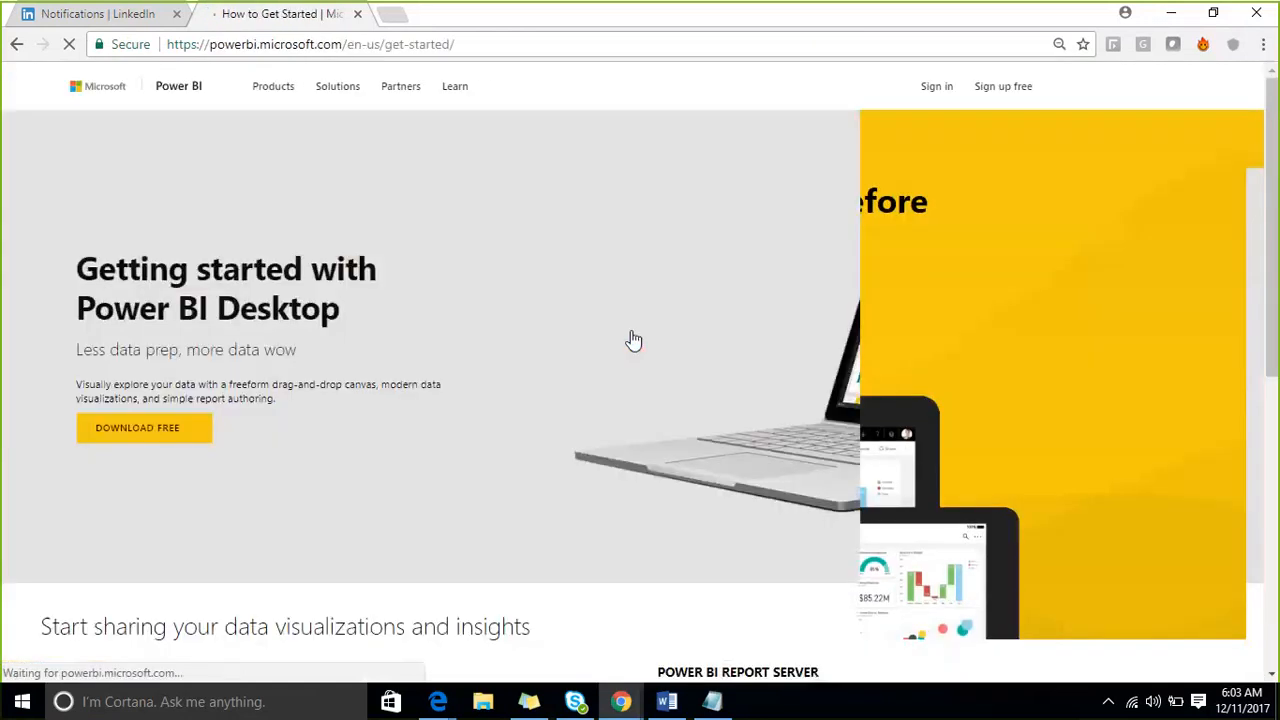
pyautogui.click(467, 48)
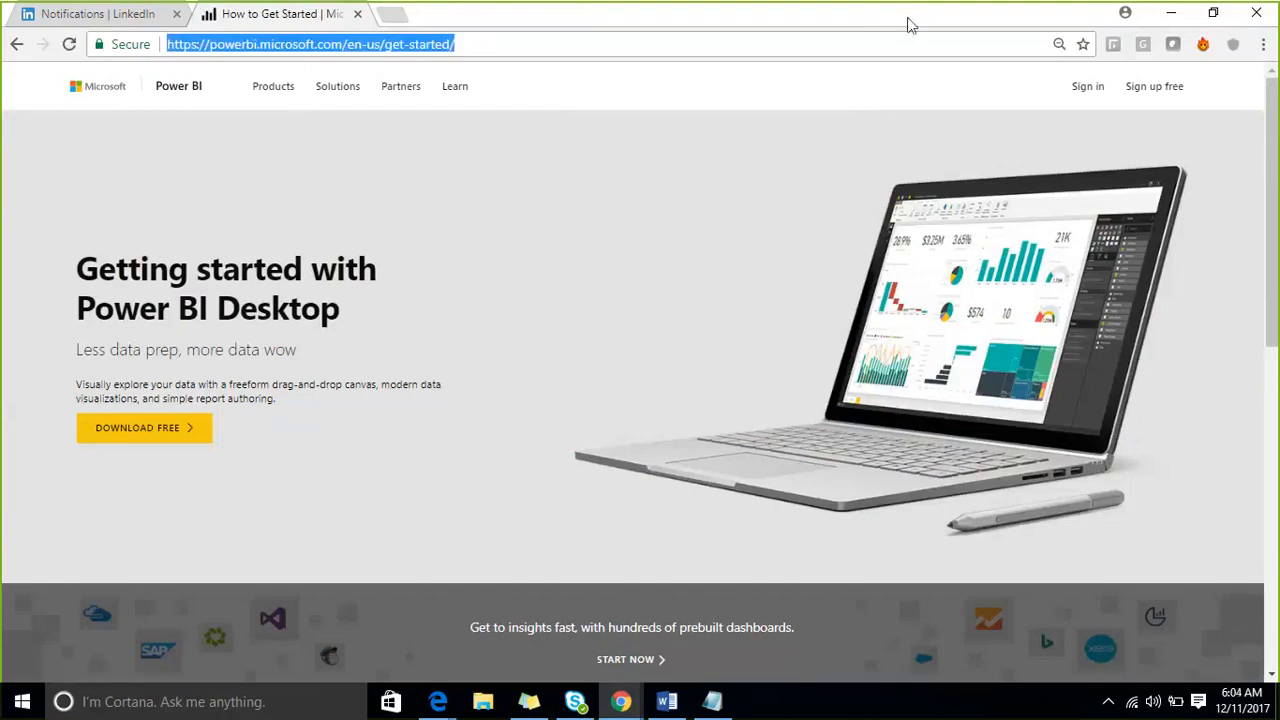
pyautogui.click(857, 18)
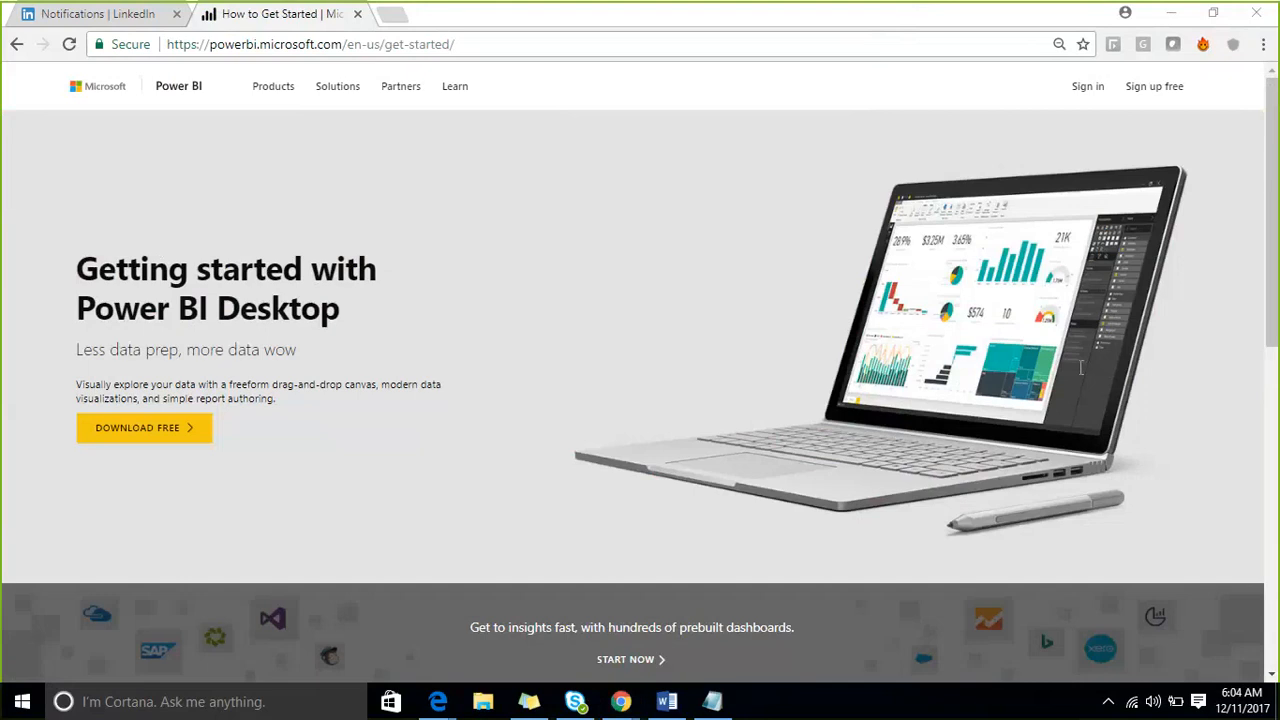
pyautogui.click(174, 442)
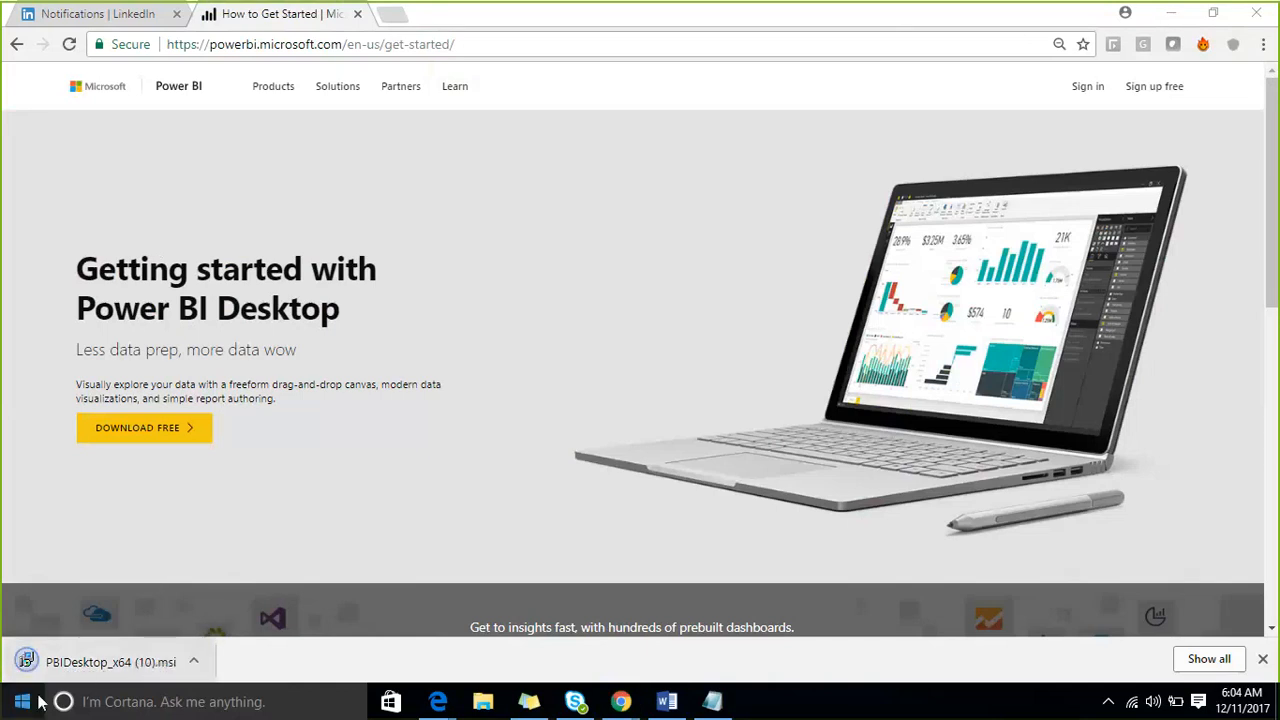
# - Run the downloaded PBIDesktop_x64 (10).msi installer and try to repair the existing Power BI Desktop installation
pyautogui.click(122, 661)
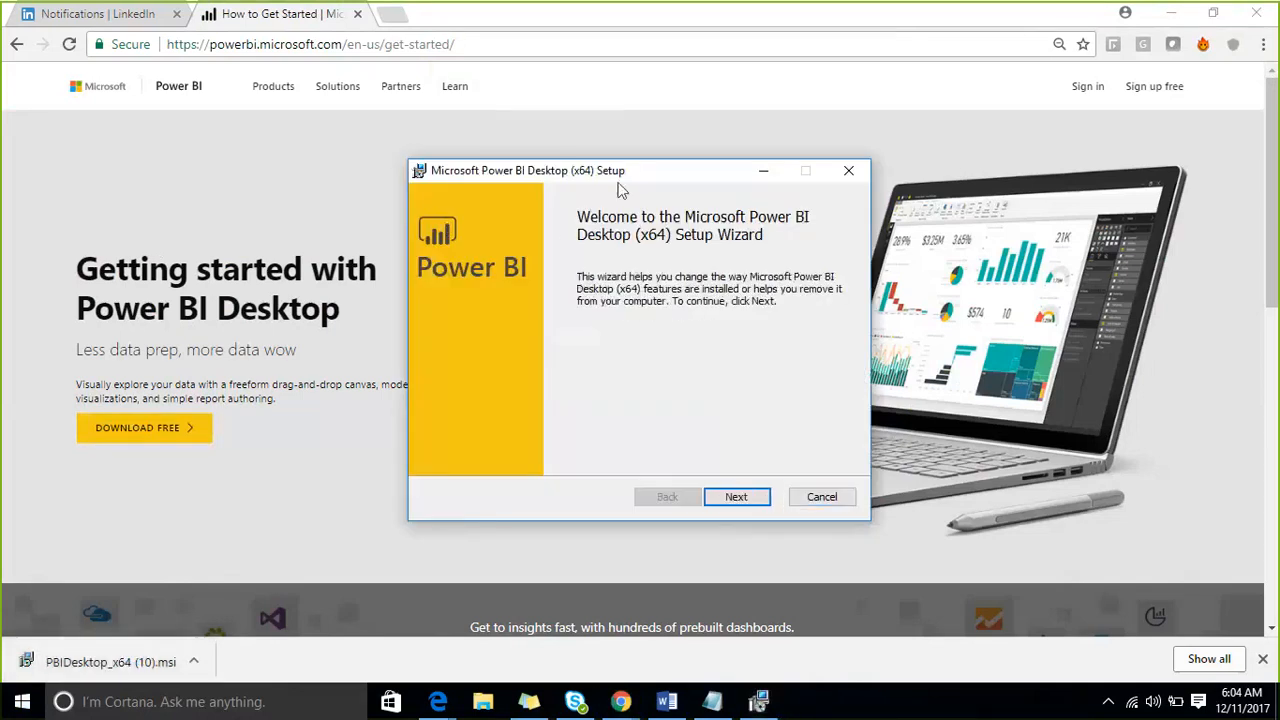
pyautogui.moveTo(495, 162); pyautogui.dragTo(378, 138)
pyautogui.click(612, 474)
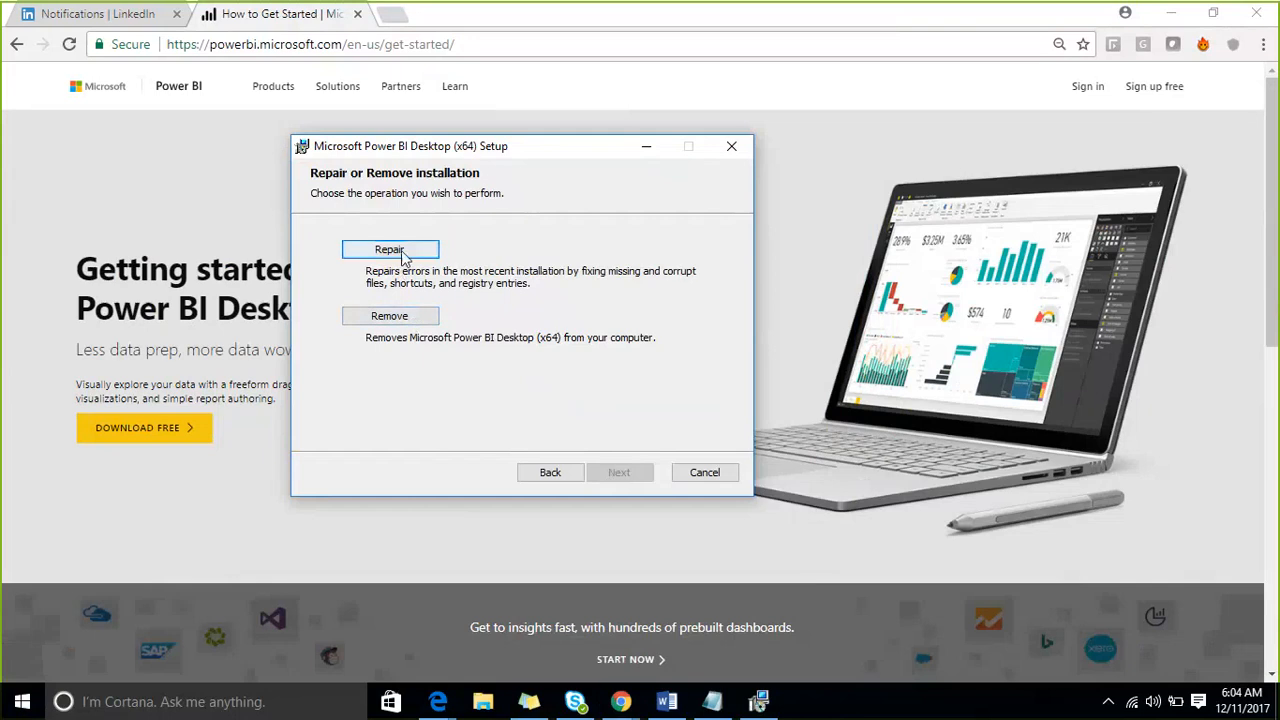
pyautogui.click(401, 253)
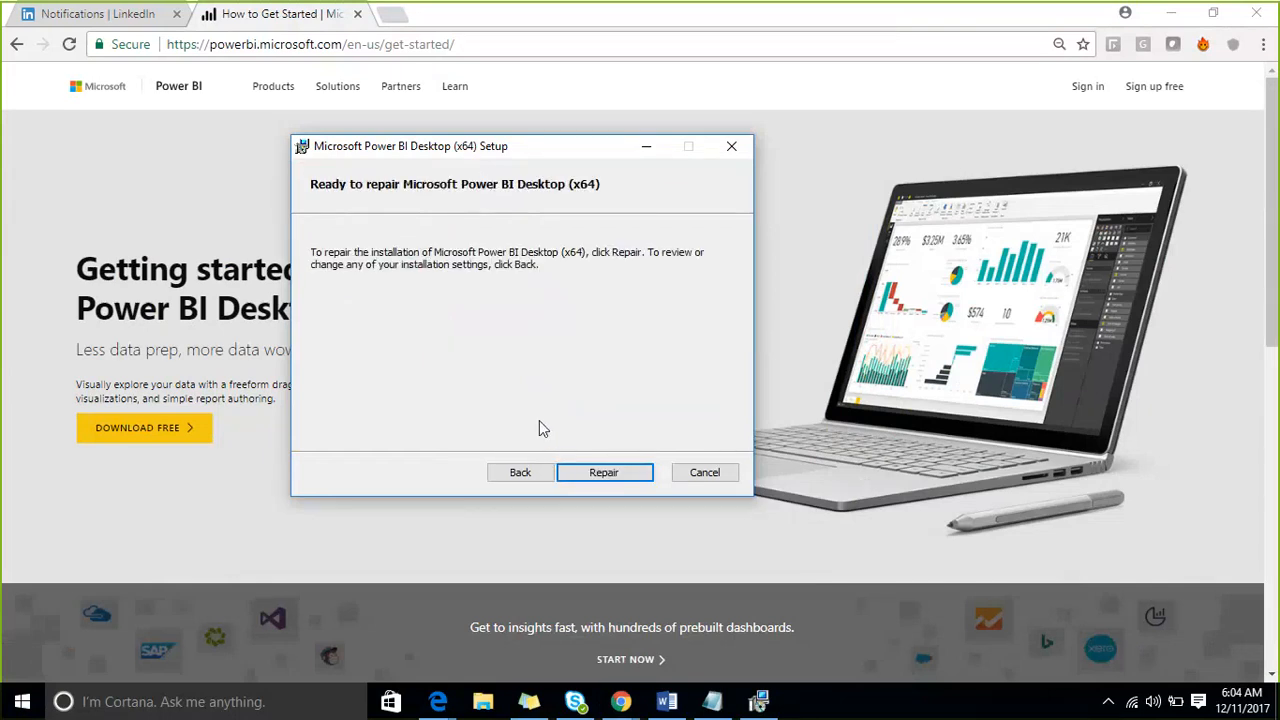
pyautogui.click(582, 474)
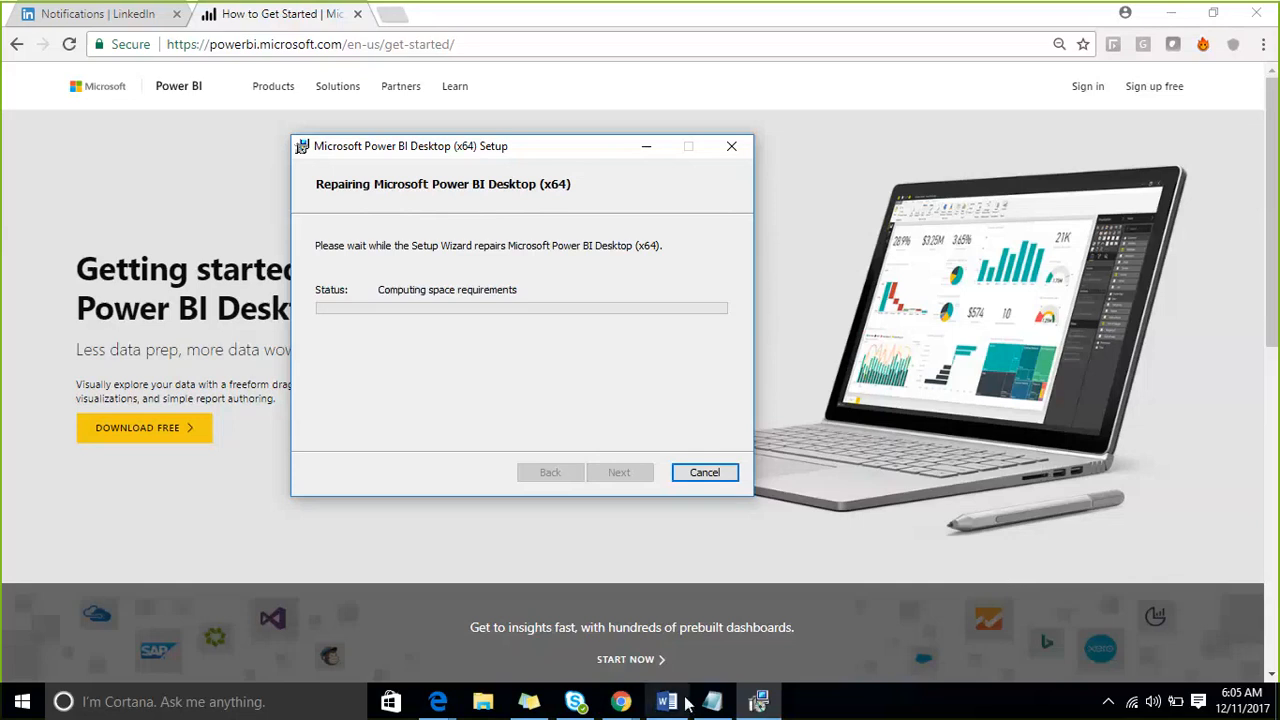
# - Switch to Notepad and write the names of two more attendees on separate lines below the system requirements
pyautogui.moveTo(714, 708)
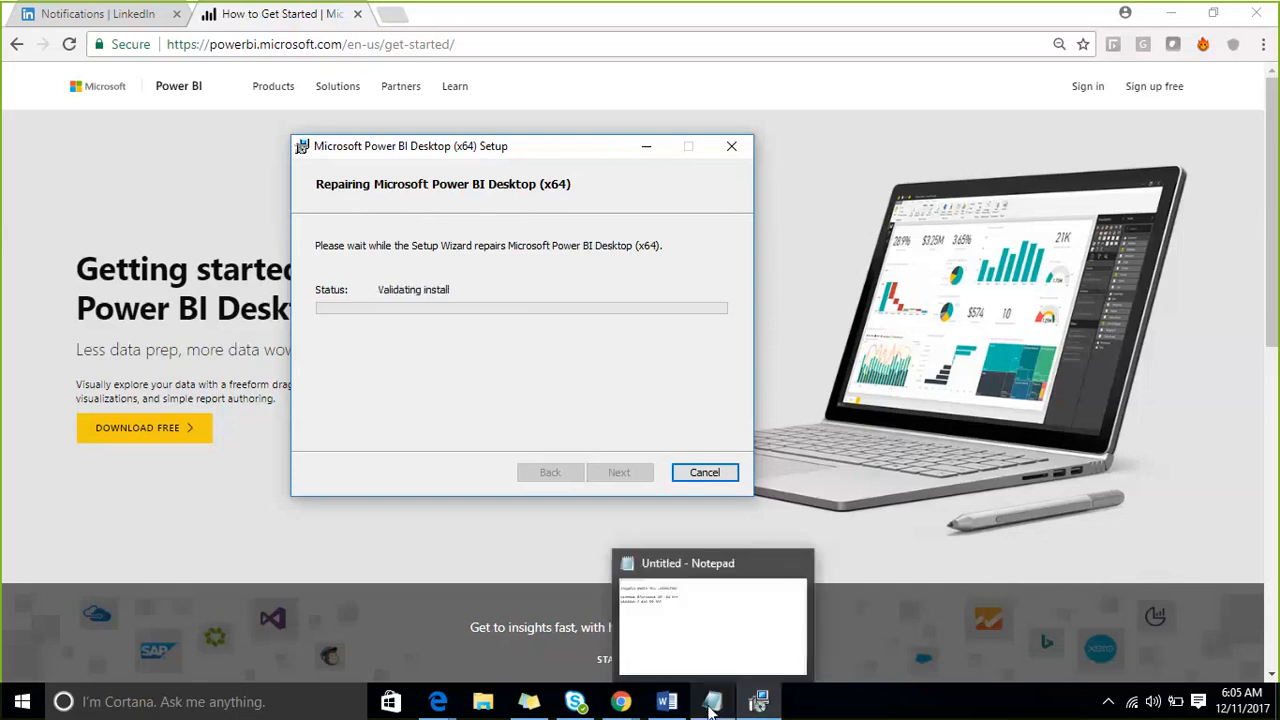
pyautogui.click(720, 637)
pyautogui.write('s')
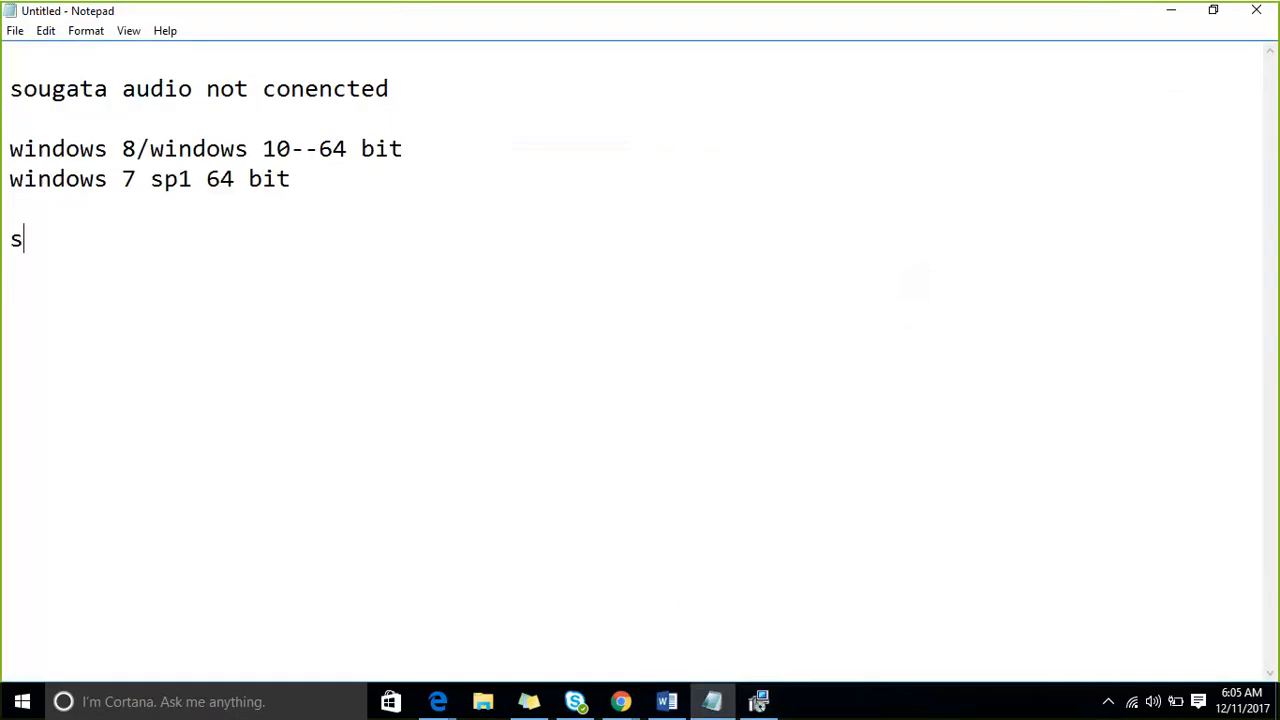
pyautogui.write('ushni')
pyautogui.press('BackSpace')
pyautogui.press('BackSpace')
pyautogui.write('m')
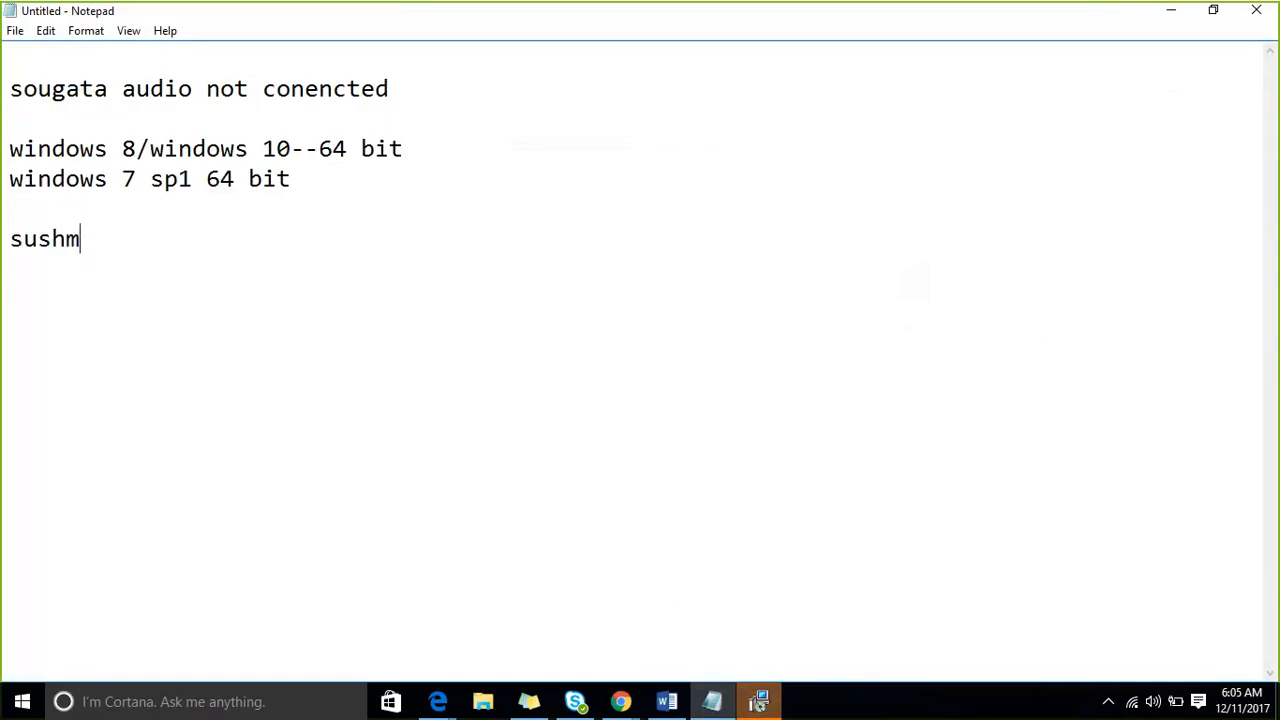
pyautogui.write('ita vishnu')
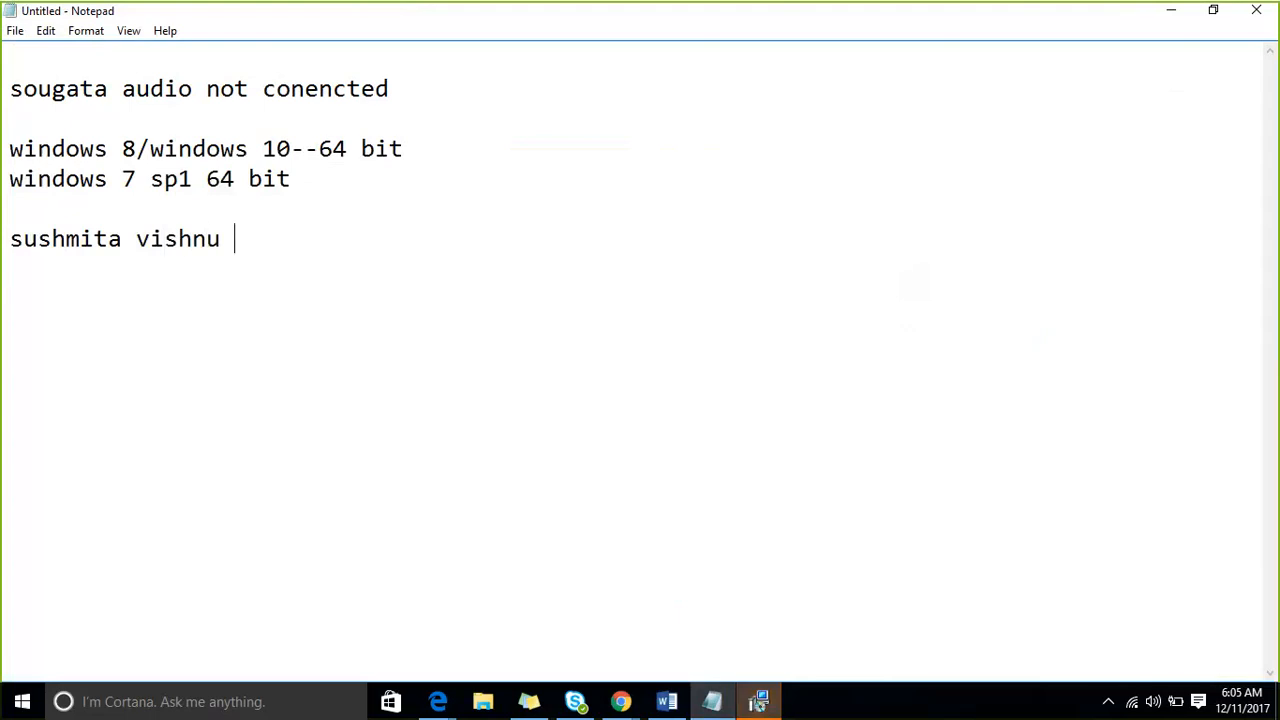
pyautogui.press('BackSpace')
pyautogui.press('Left')
pyautogui.press('Left')
pyautogui.press('Left')
pyautogui.press('Left')
pyautogui.press('Left')
pyautogui.press('Left')
pyautogui.press('Return')
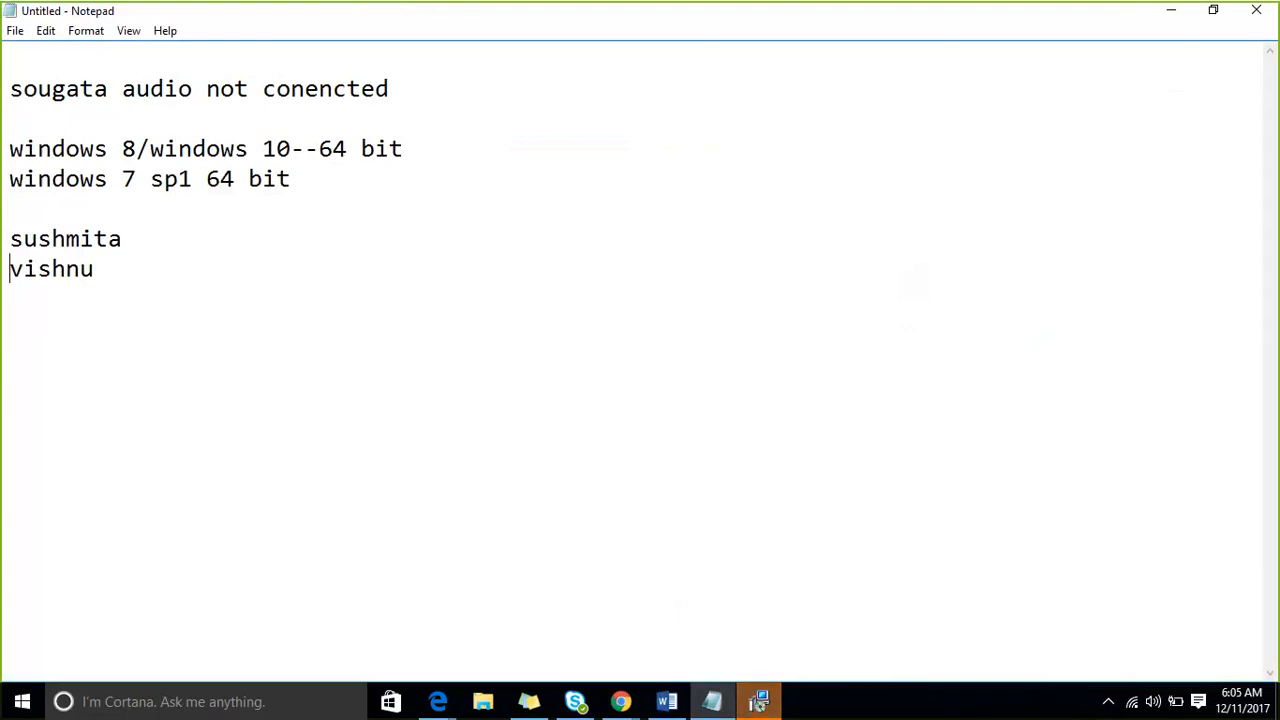
# - Add "audio not conencted" after the second listed attendee's name and end the line
pyautogui.press('End')
pyautogui.write('au')
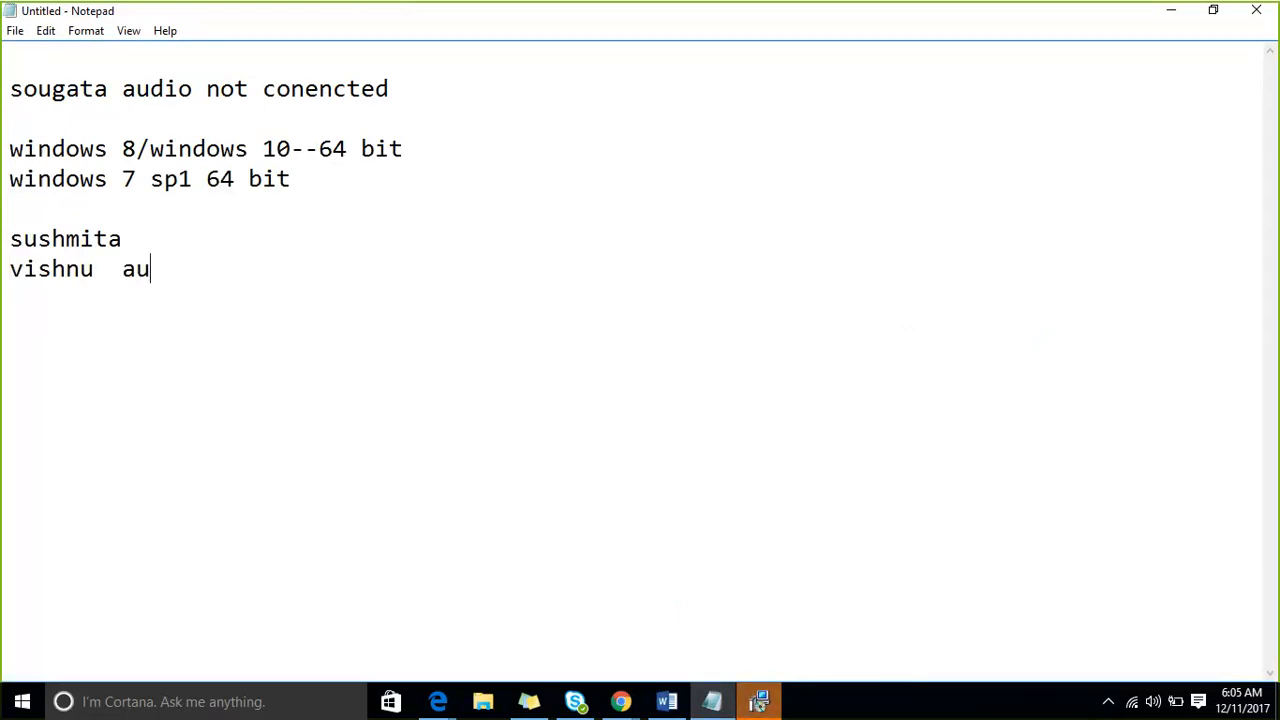
pyautogui.write('dio not conenc')
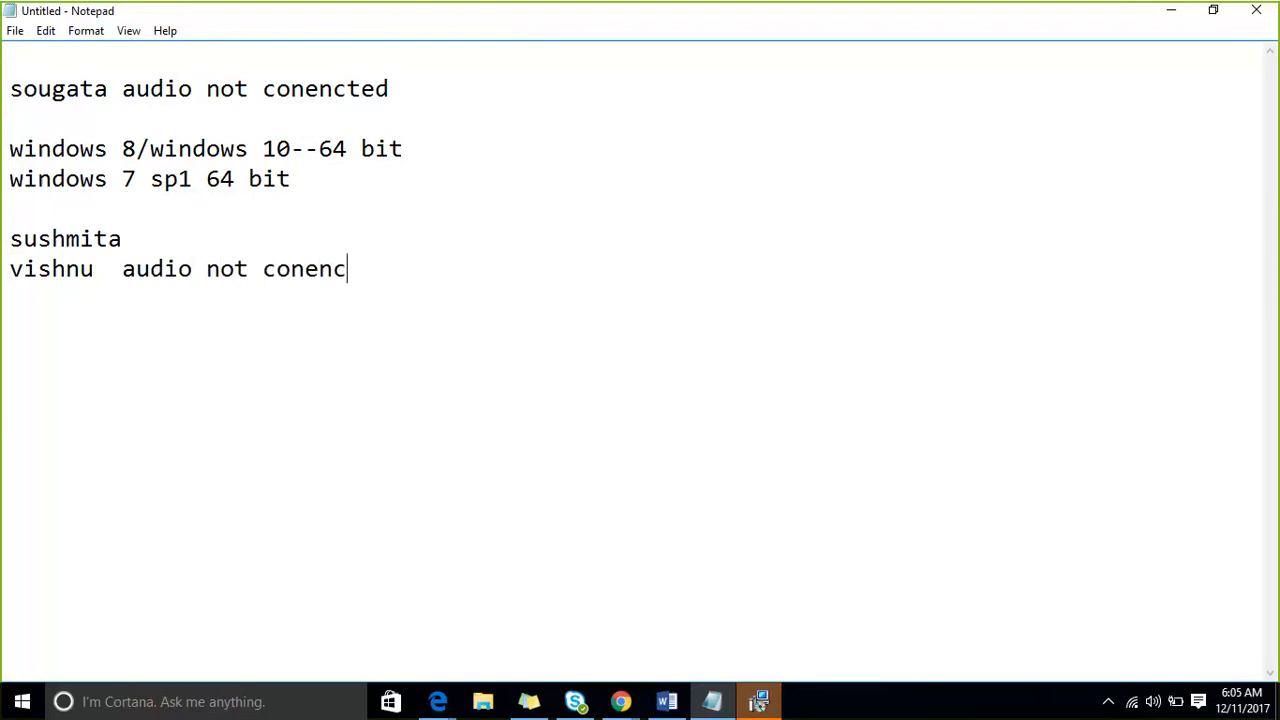
pyautogui.write('ted')
pyautogui.press('Return')
# - Return to the Power BI Desktop setup wizard and cancel the repair at the reboot notice
pyautogui.click(772, 706)
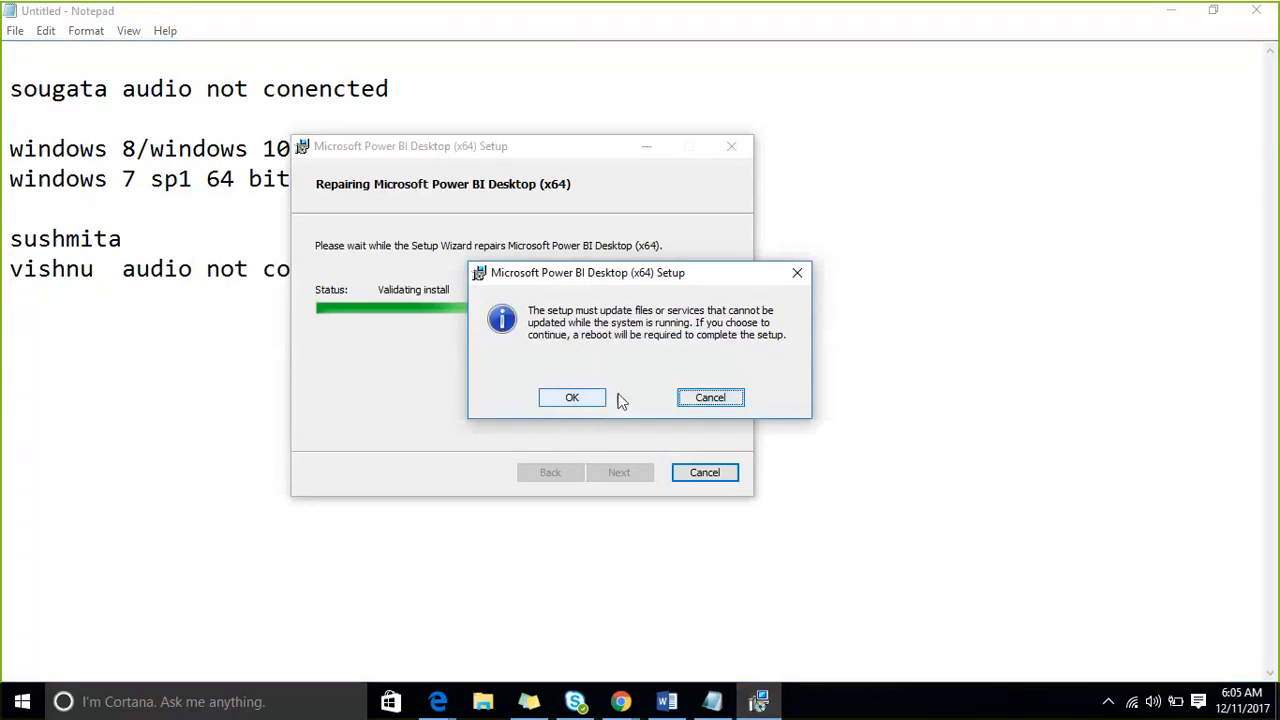
pyautogui.click(700, 399)
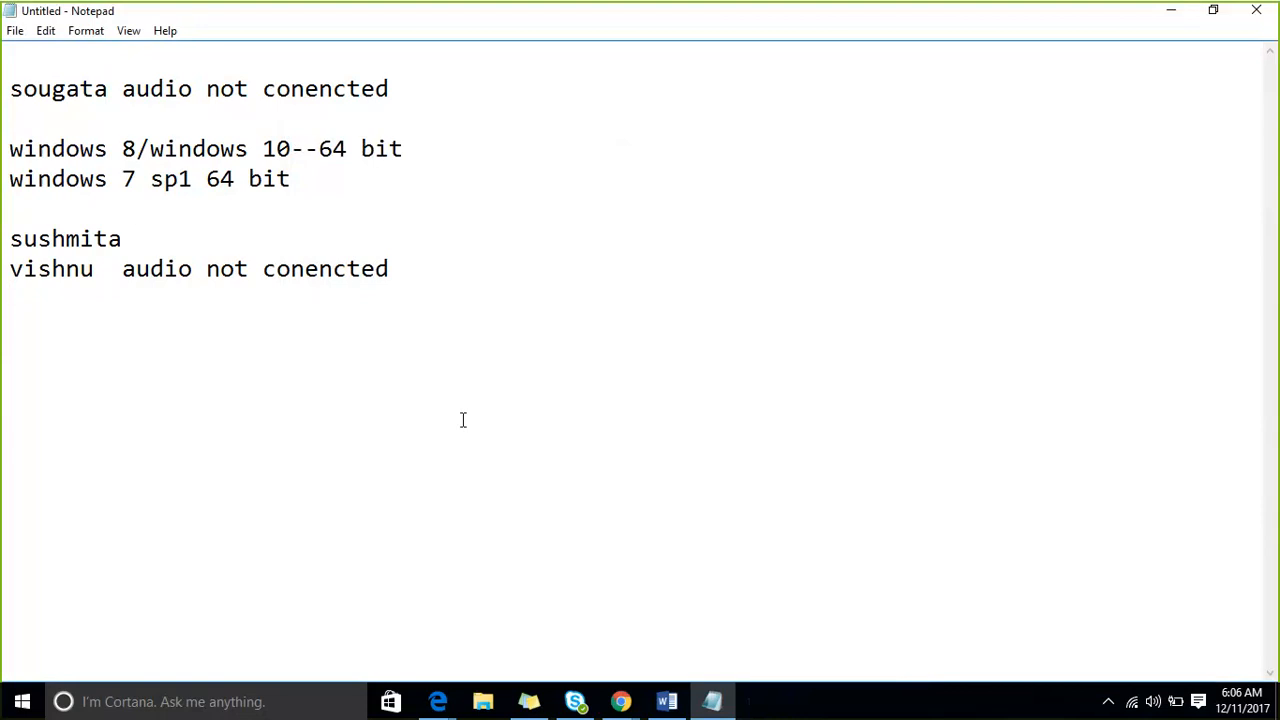
# - Launch Power BI Desktop and close its start screen to reach the blank report
pyautogui.click(15, 709)
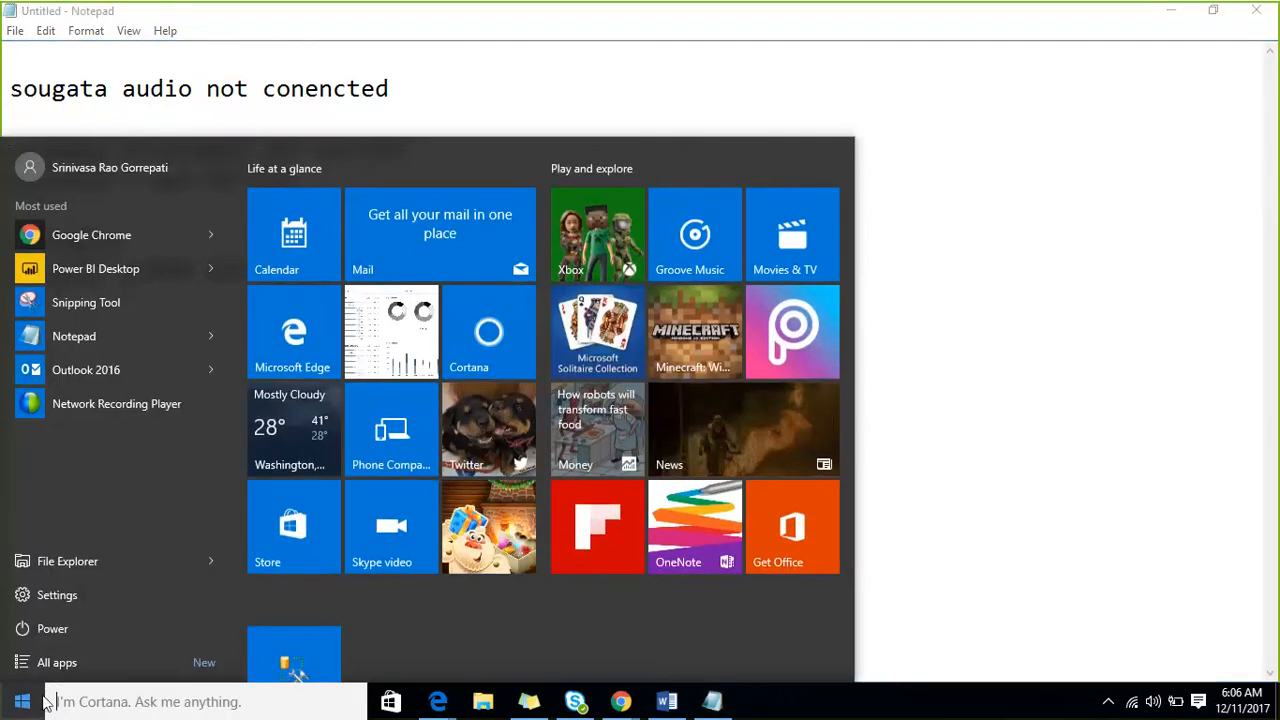
pyautogui.click(138, 273)
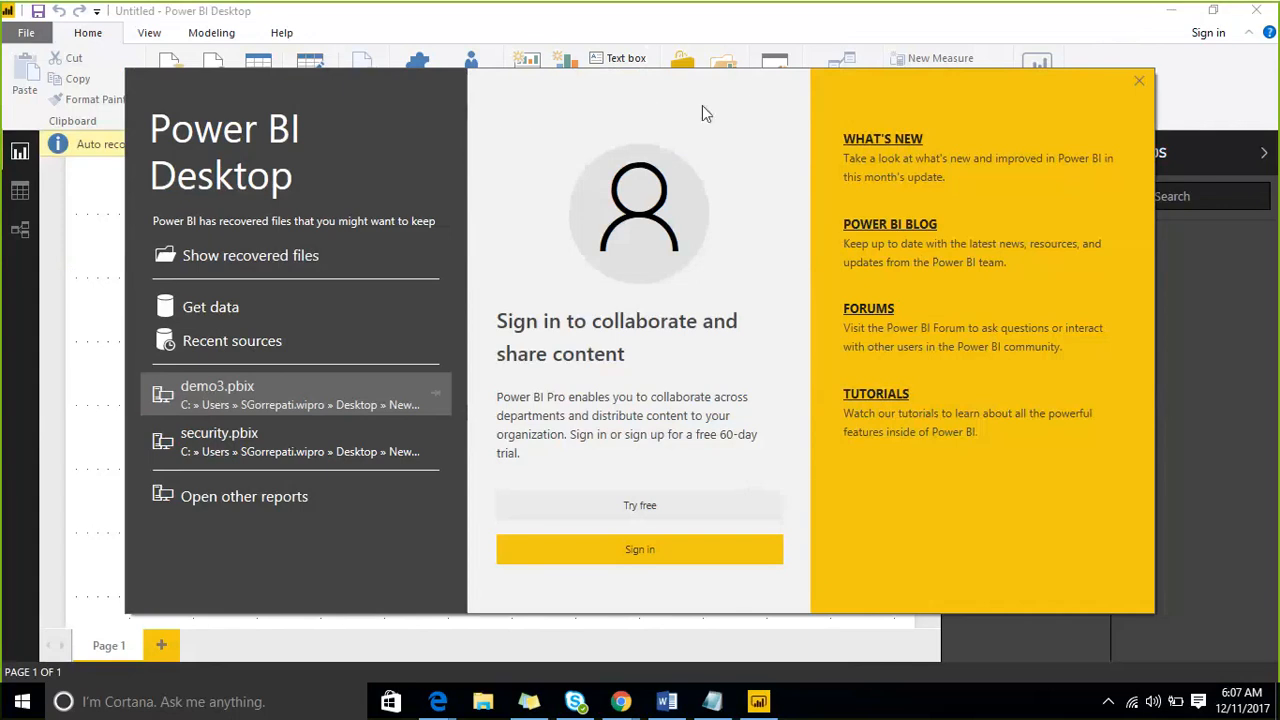
pyautogui.click(1094, 88)
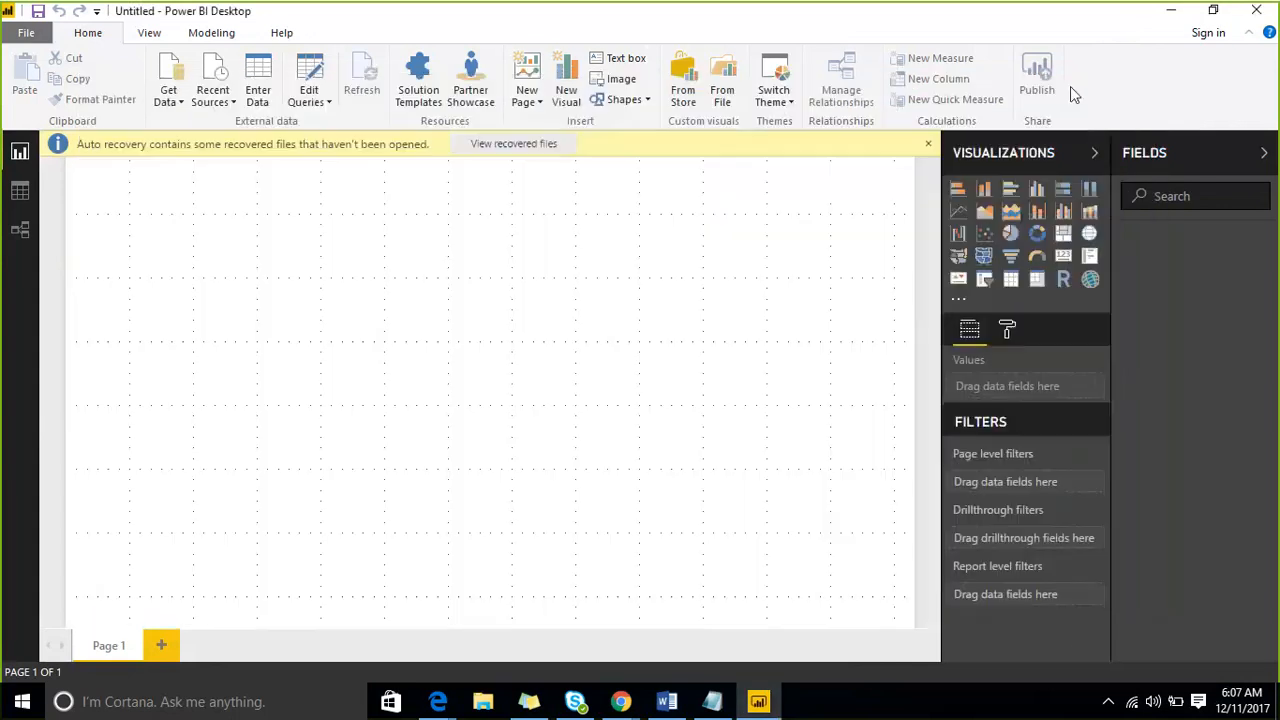
# - Reopen the Get started screen, close it, and choose to remove the recovered files that haven't been opened
pyautogui.click(22, 36)
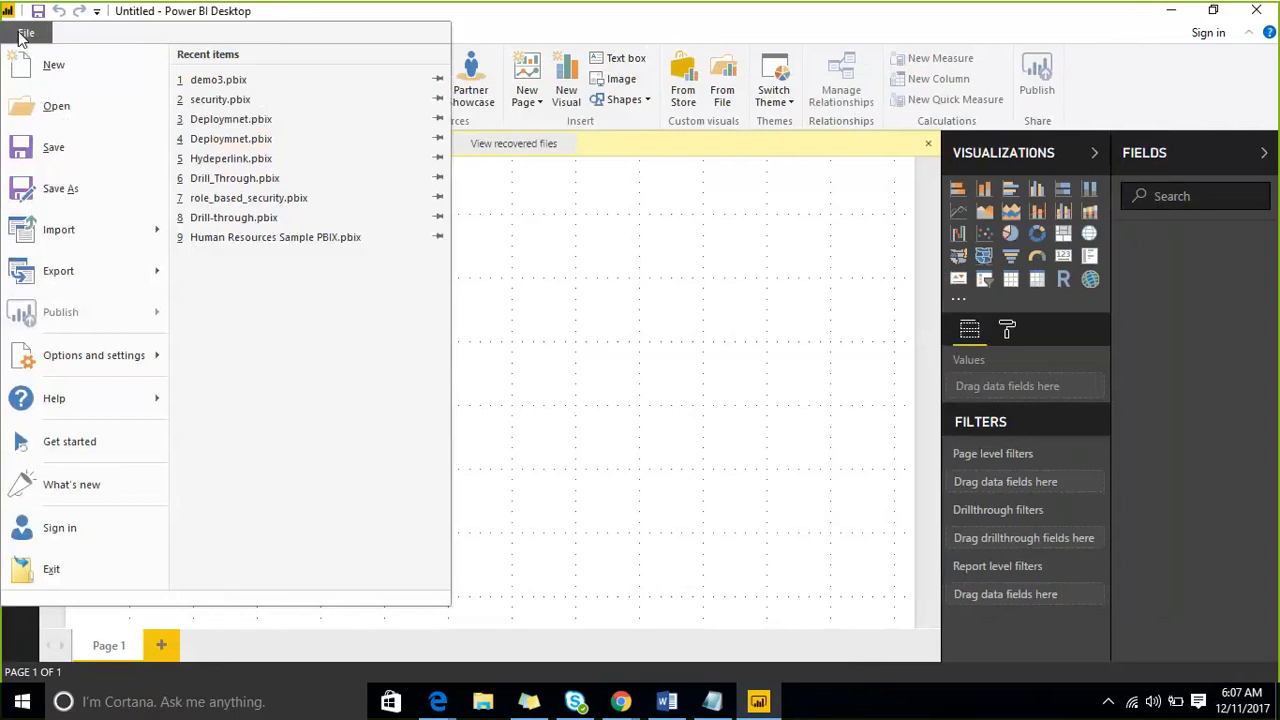
pyautogui.click(95, 445)
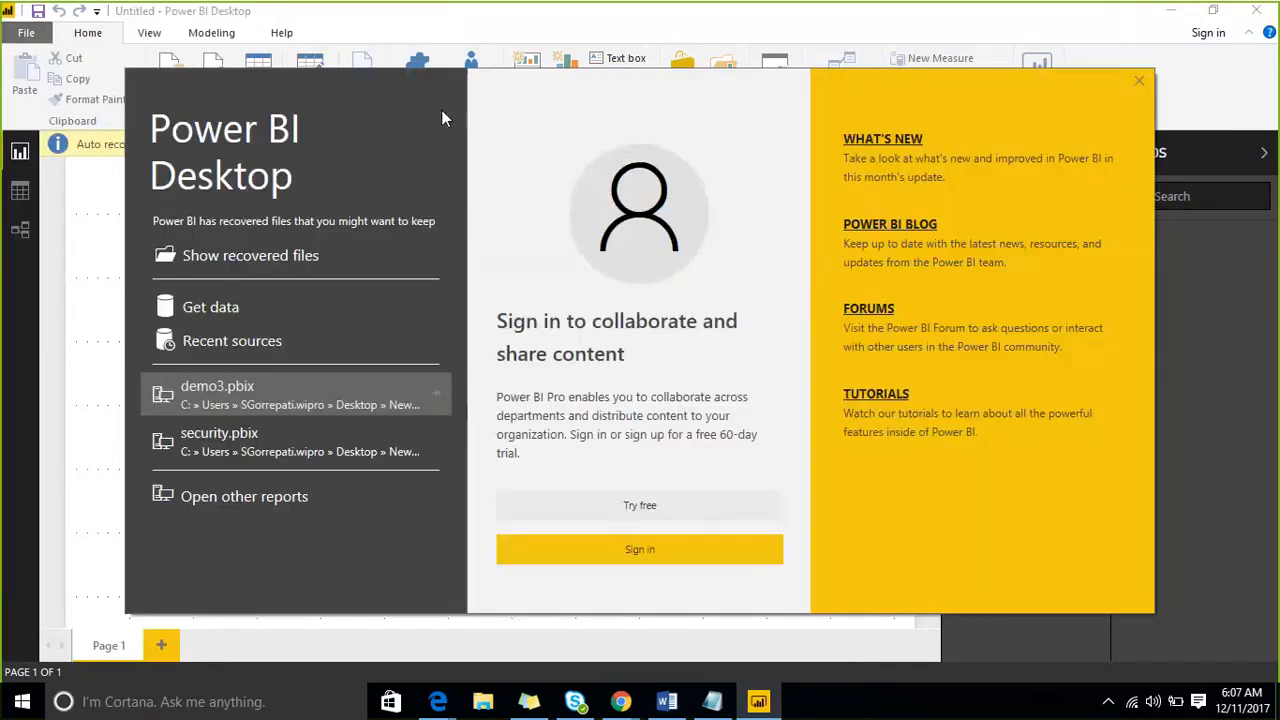
pyautogui.click(1089, 77)
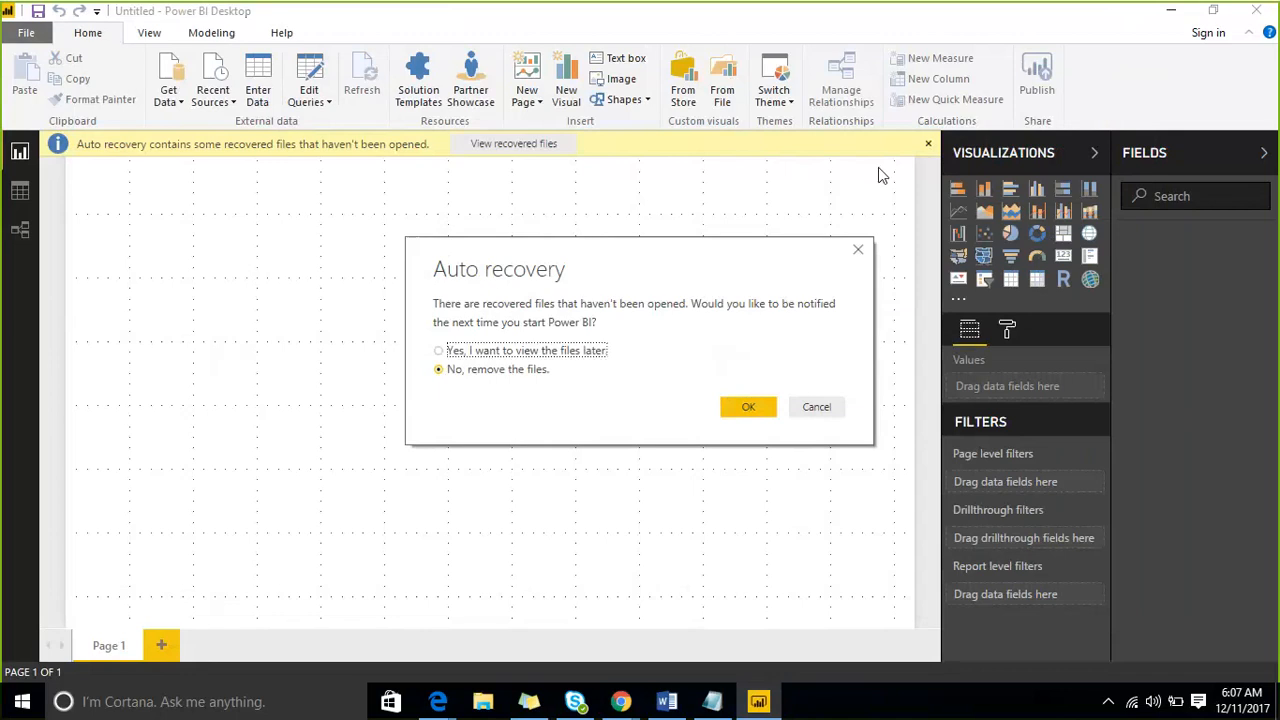
pyautogui.click(744, 406)
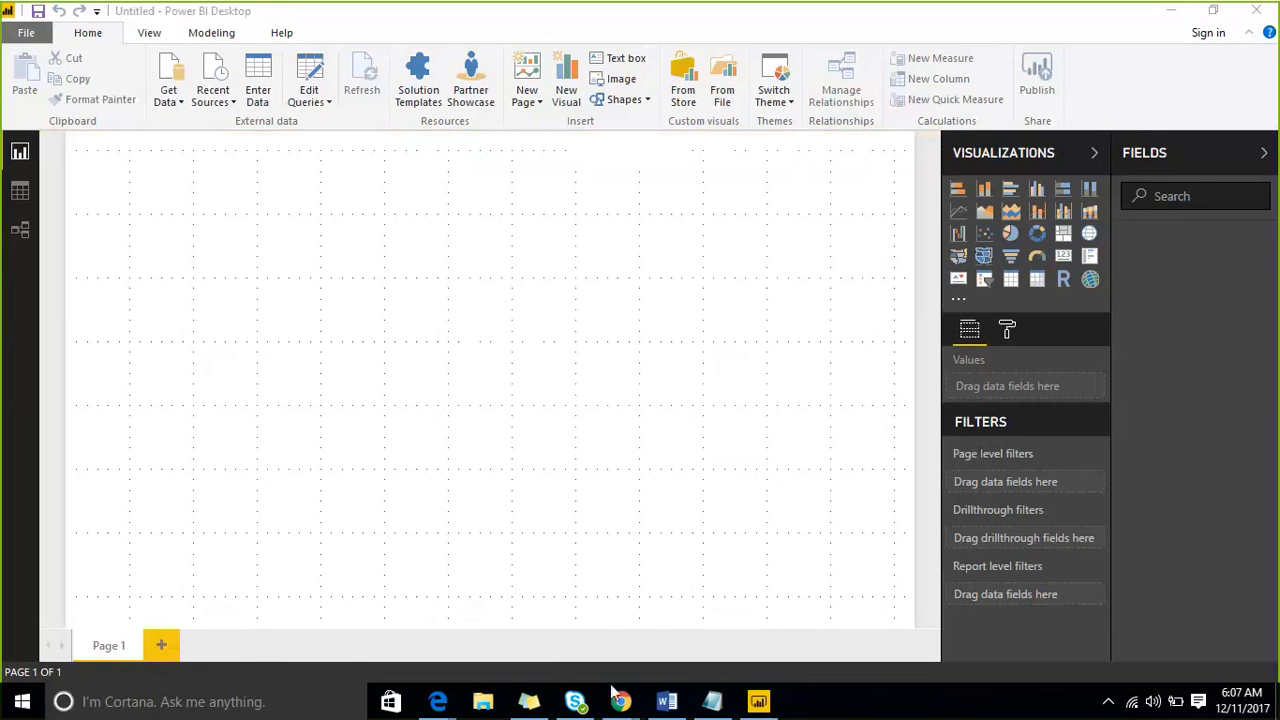
pyautogui.click(1213, 10)
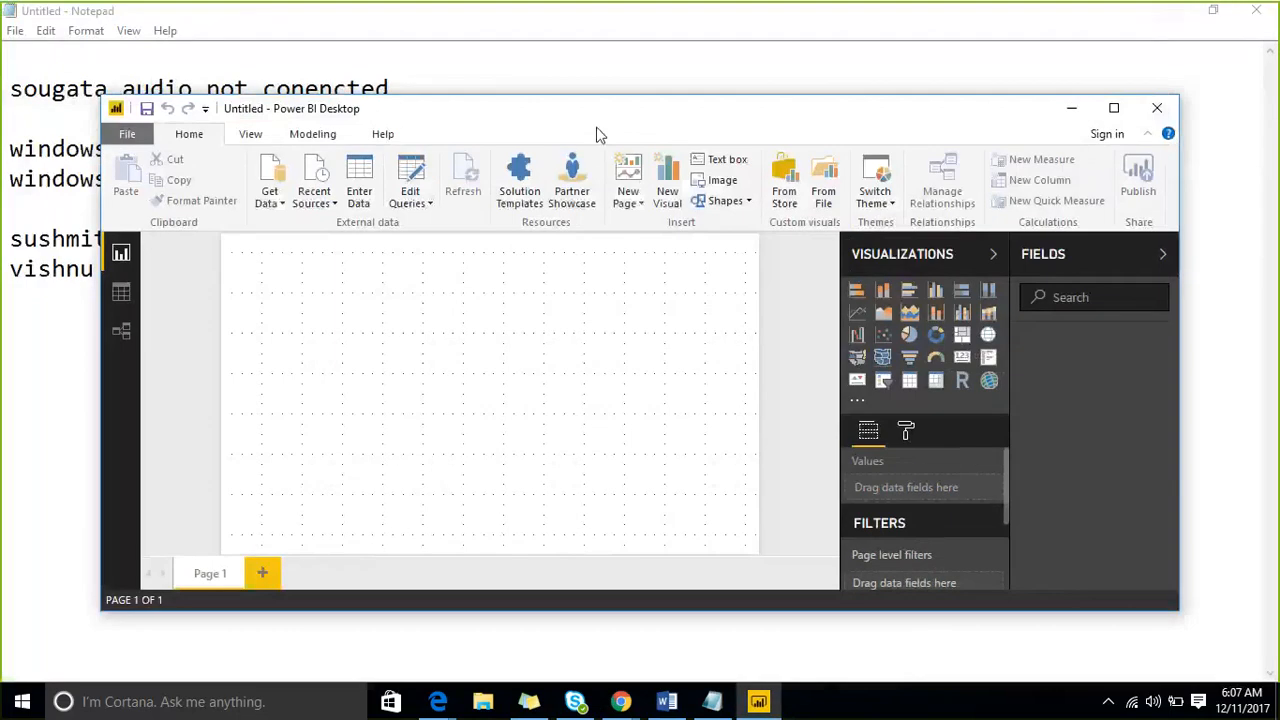
pyautogui.click(1113, 108)
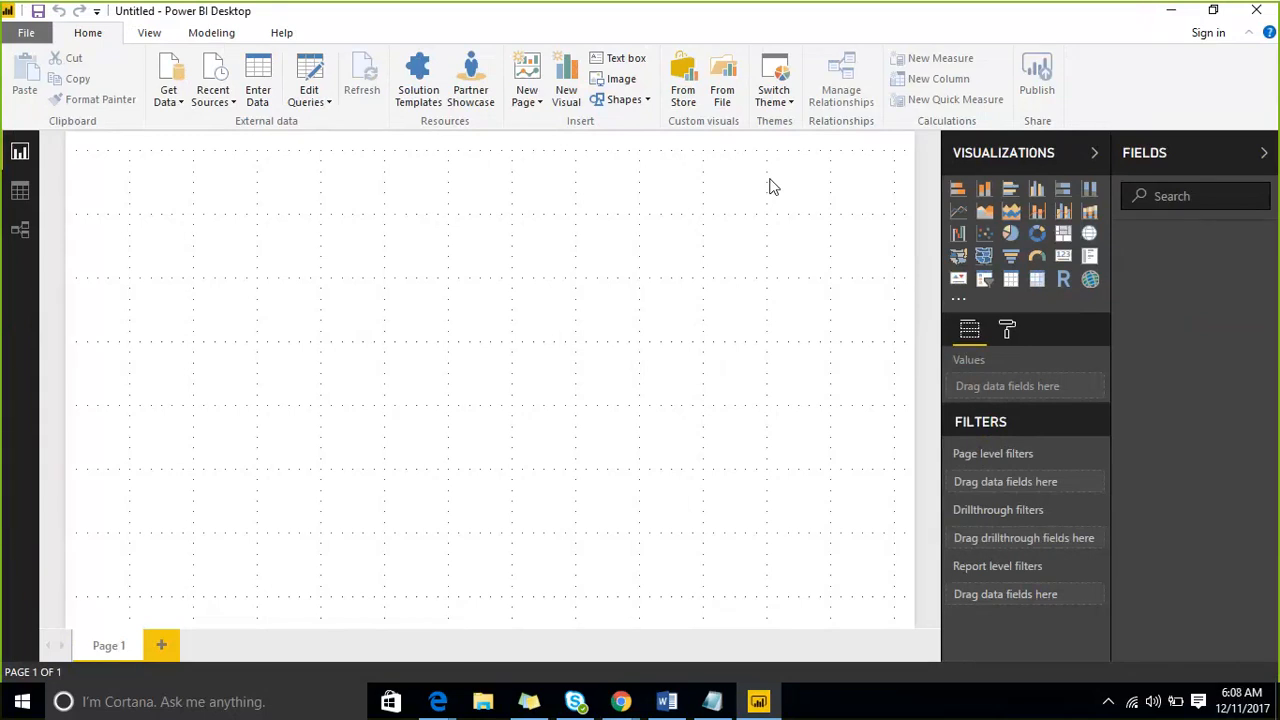
pyautogui.click(169, 102)
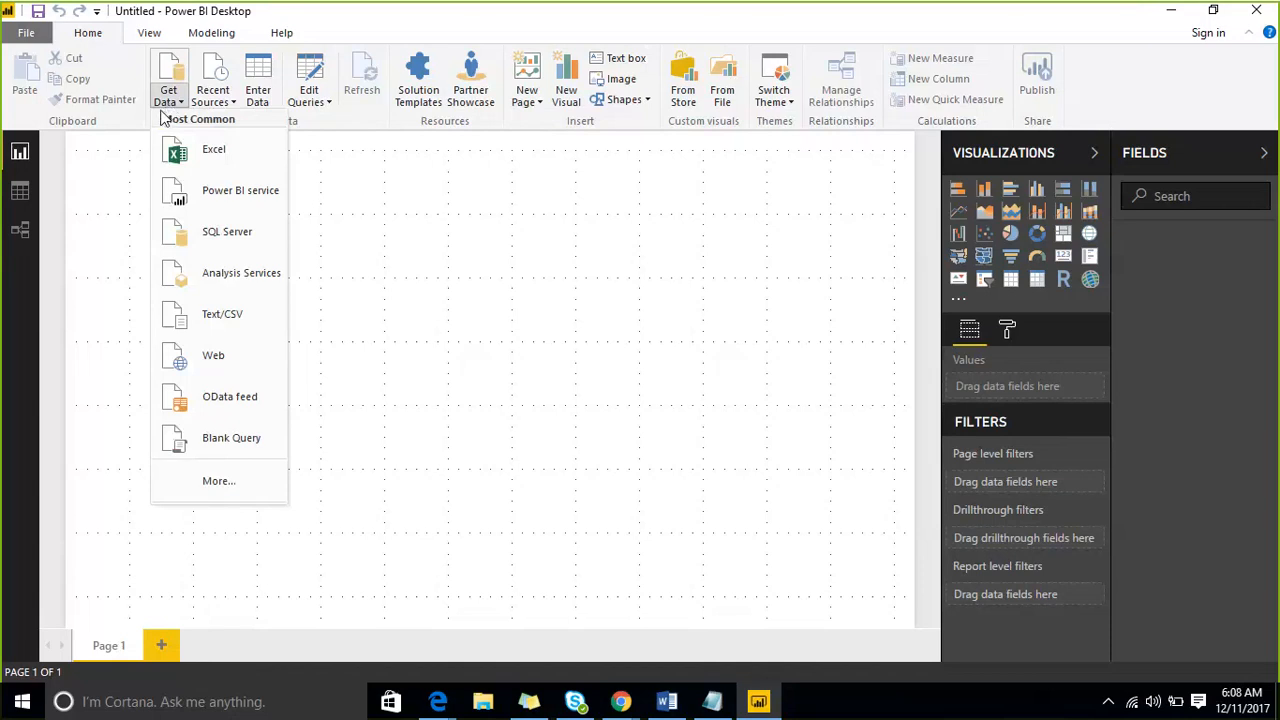
pyautogui.click(437, 199)
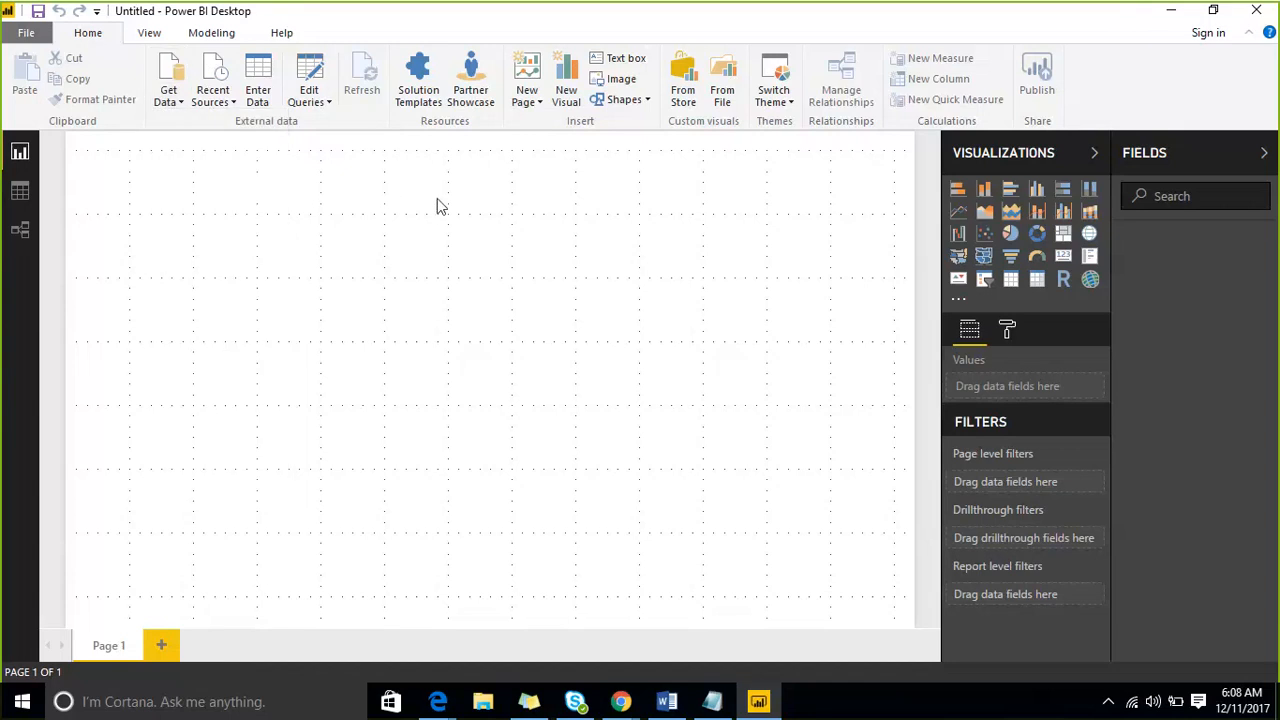
pyautogui.click(172, 105)
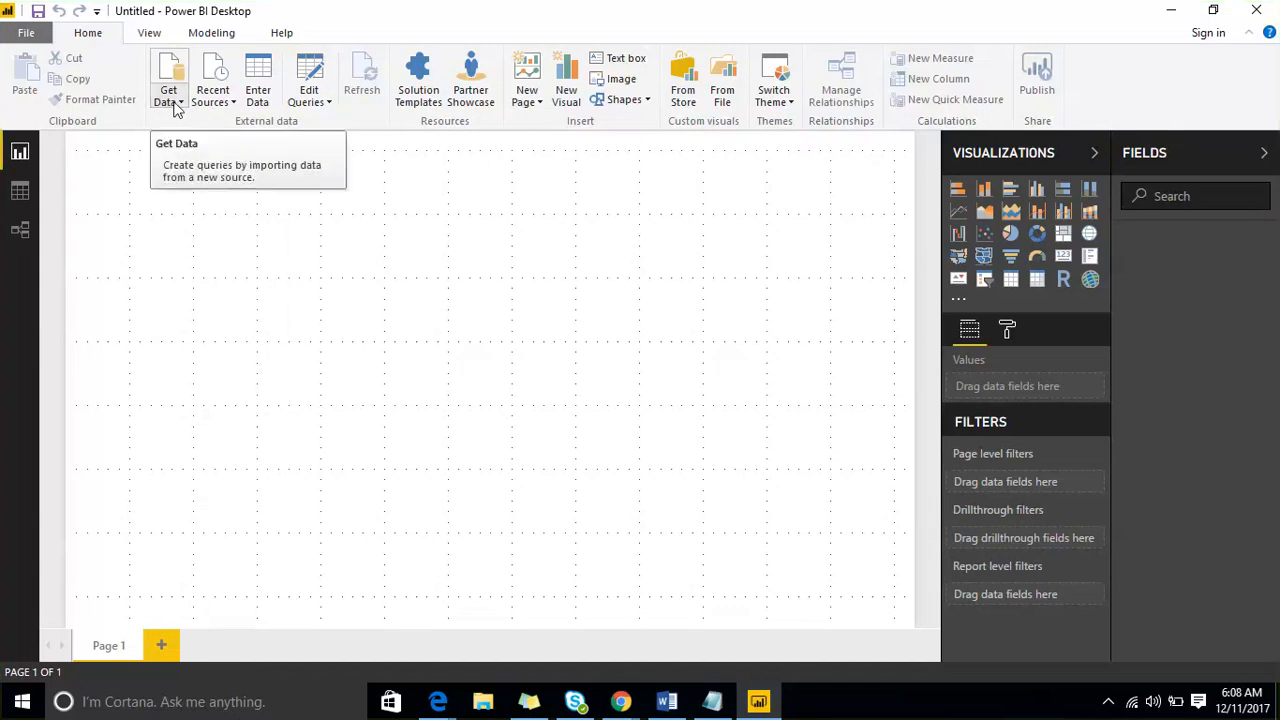
pyautogui.click(174, 105)
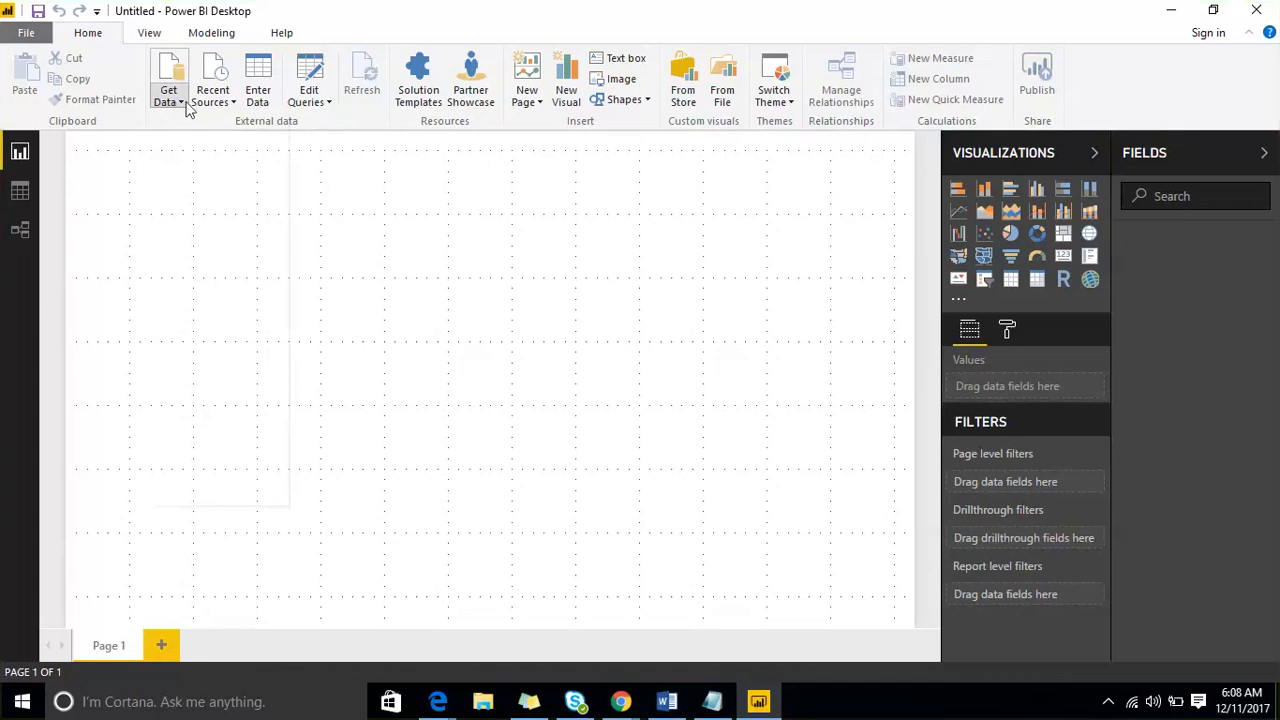
pyautogui.click(178, 104)
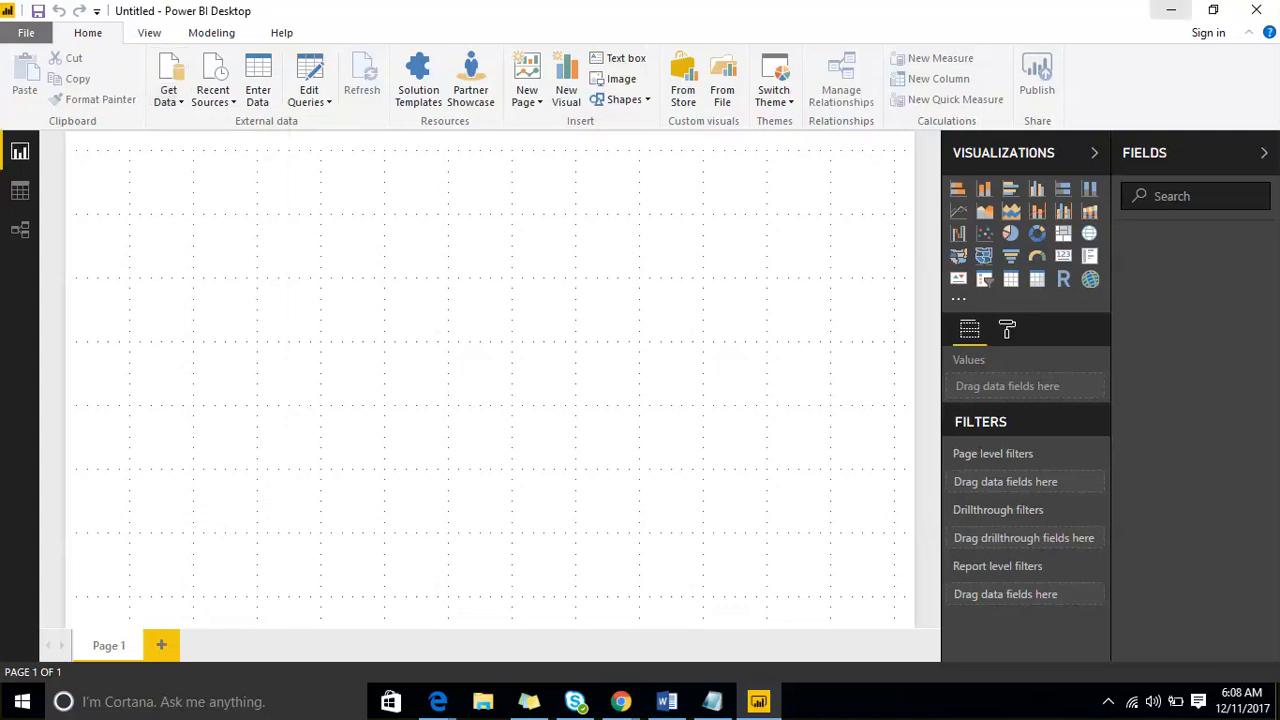
# - Minimize Power BI Desktop, Notepad and the browser windows to show the desktop
pyautogui.click(1171, 10)
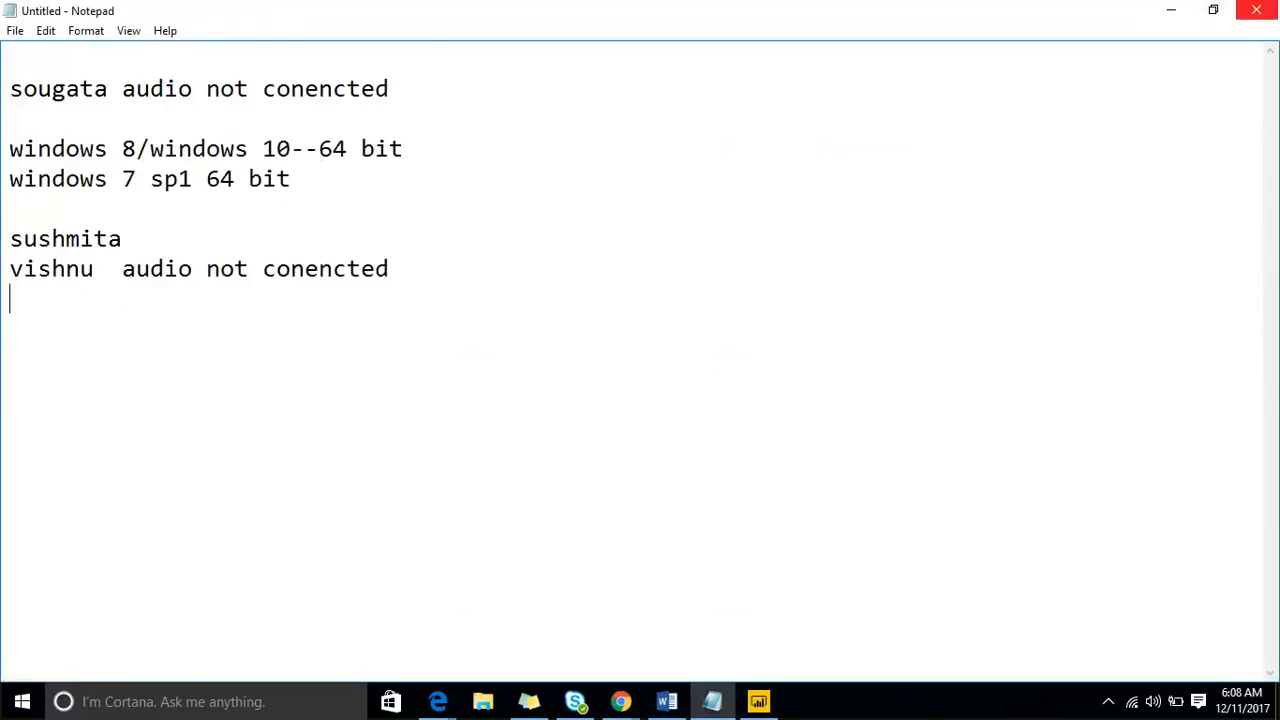
pyautogui.click(1171, 10)
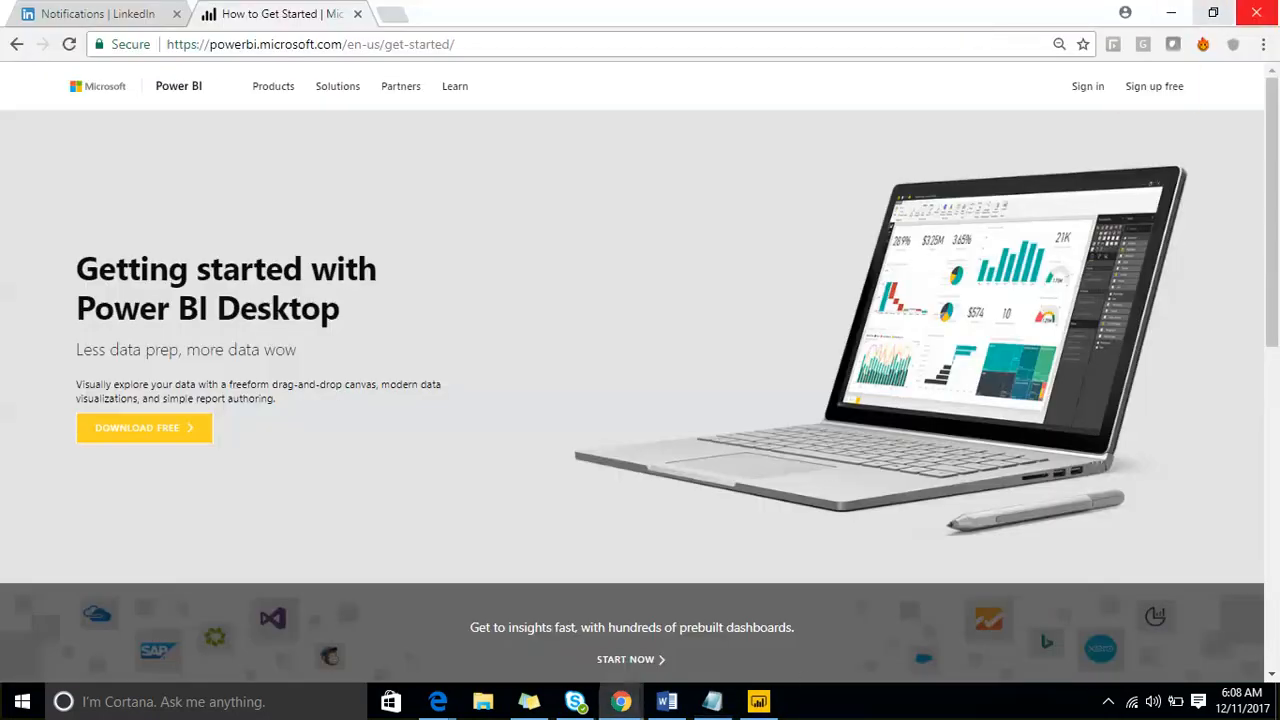
pyautogui.click(1171, 12)
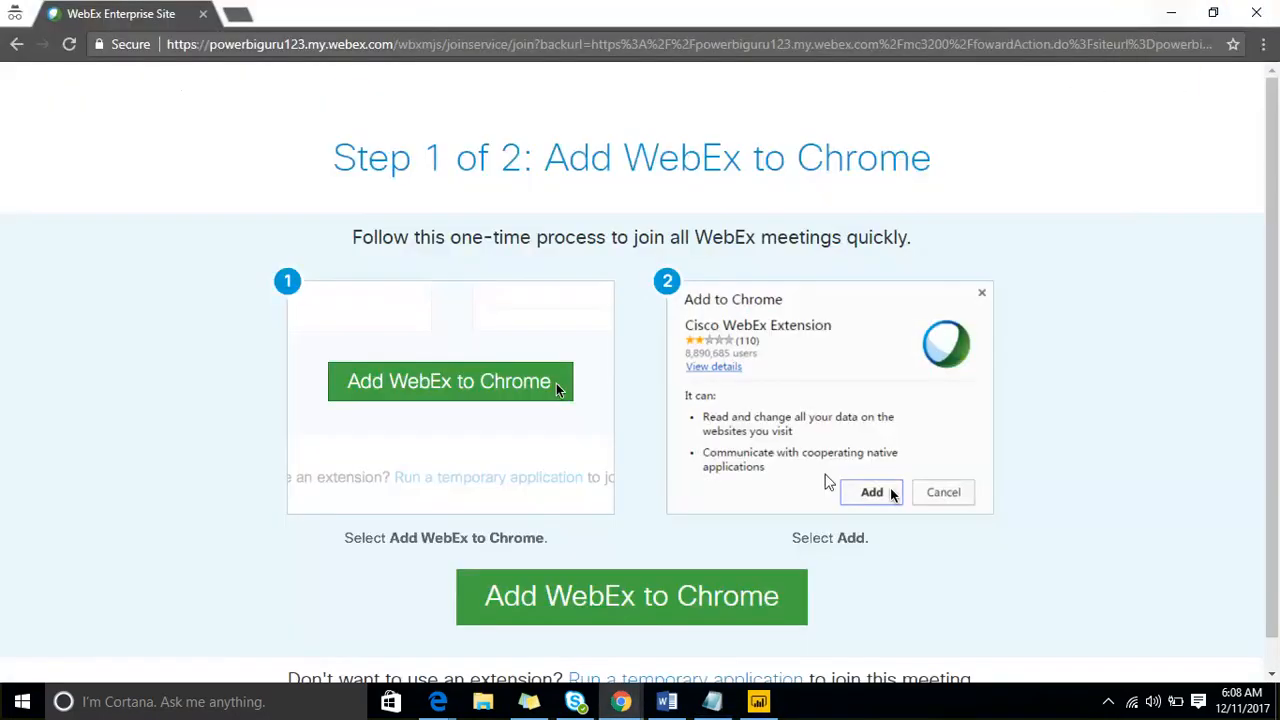
pyautogui.click(1171, 14)
pyautogui.click(1171, 16)
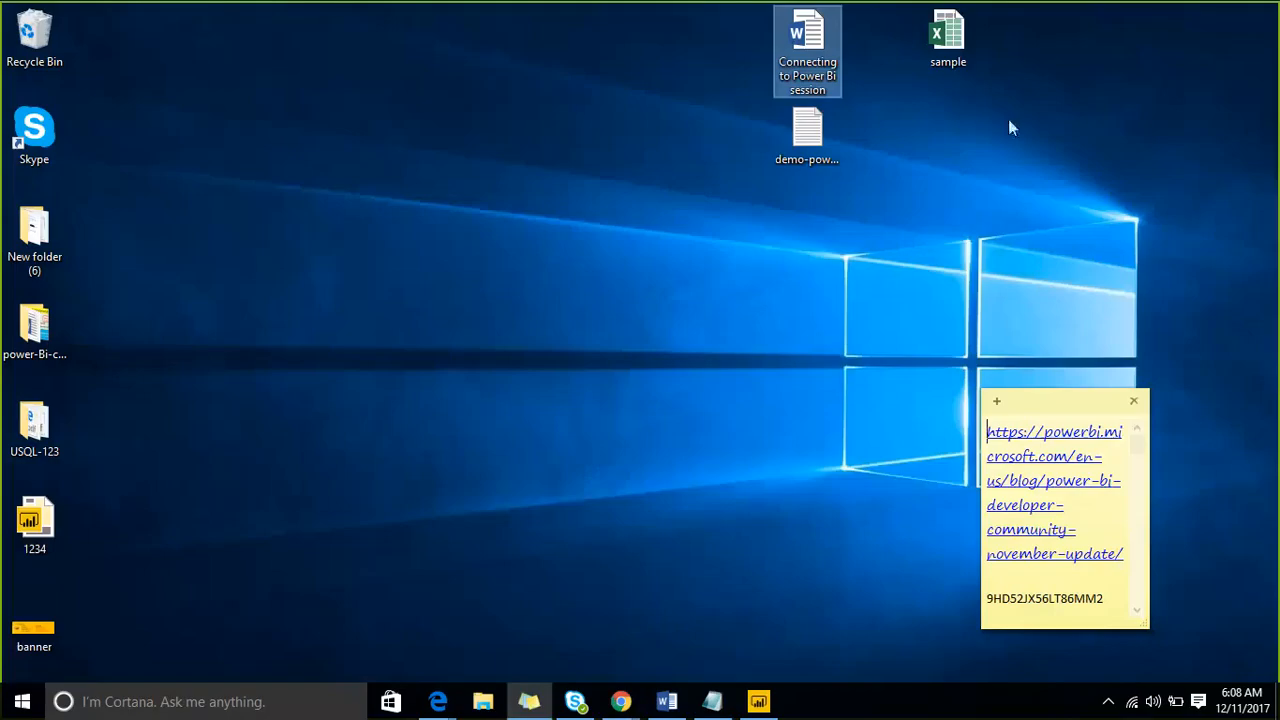
# - Return to Power BI Desktop and start a connection to an Excel workbook from the full list of data sources
pyautogui.click(766, 706)
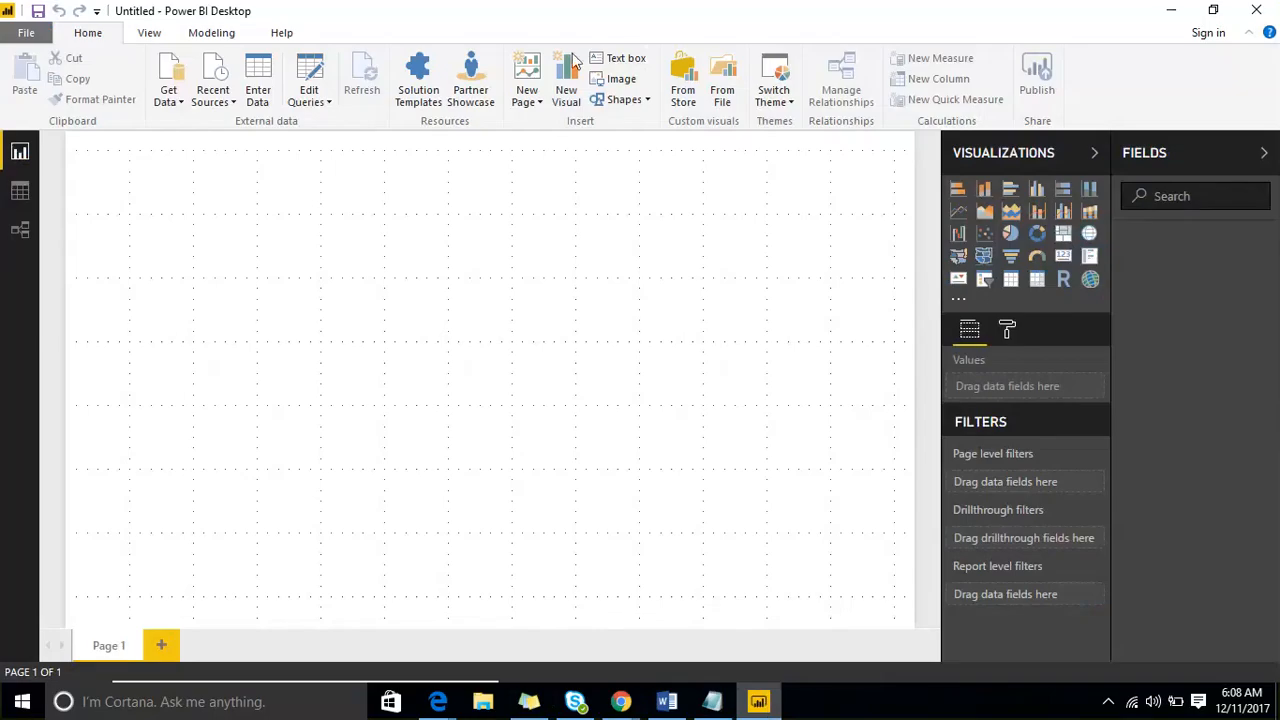
pyautogui.click(170, 104)
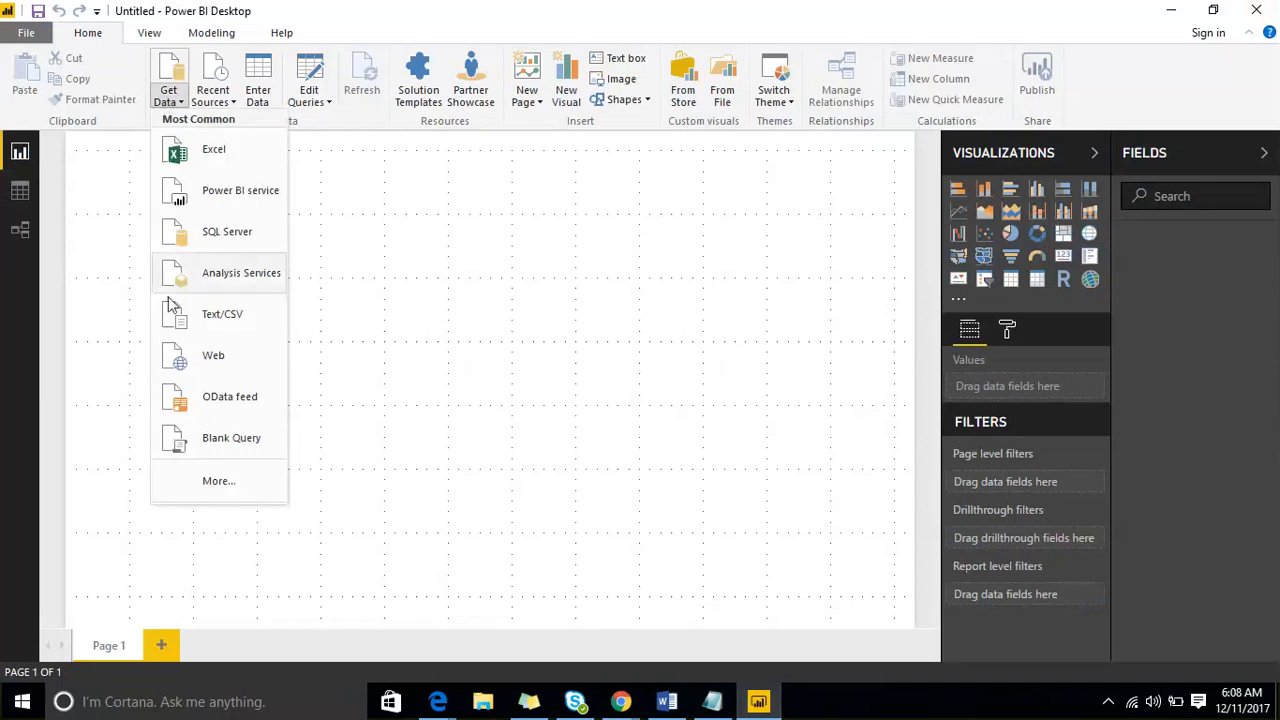
pyautogui.click(229, 482)
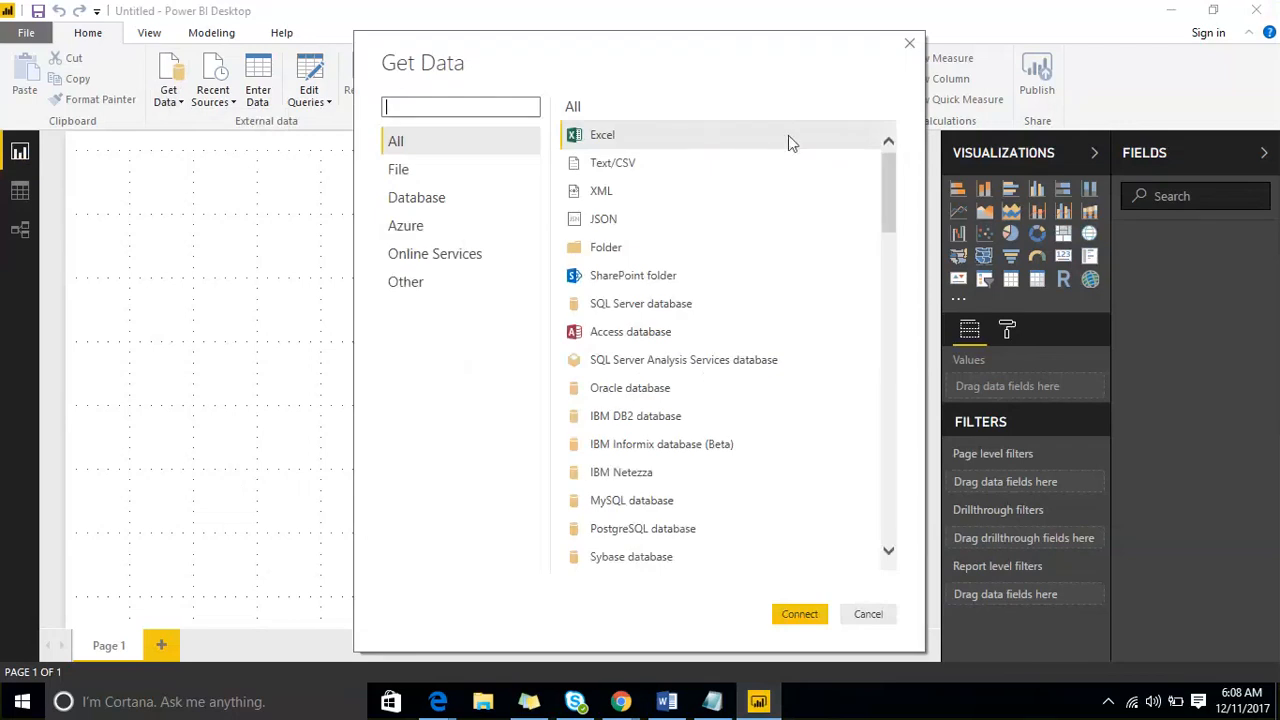
pyautogui.moveTo(884, 174)
pyautogui.mouseDown()
pyautogui.moveTo(900, 514)
pyautogui.moveTo(903, 160)
pyautogui.mouseUp()
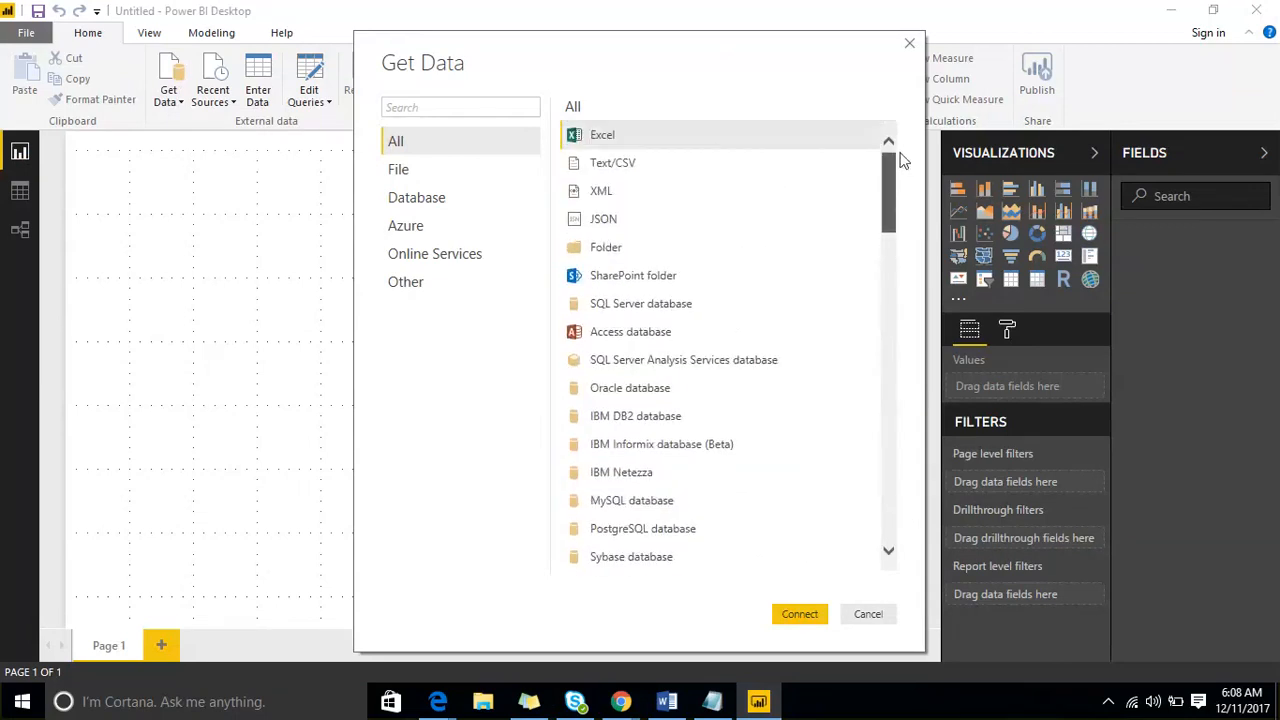
pyautogui.moveTo(656, 65); pyautogui.dragTo(476, 47)
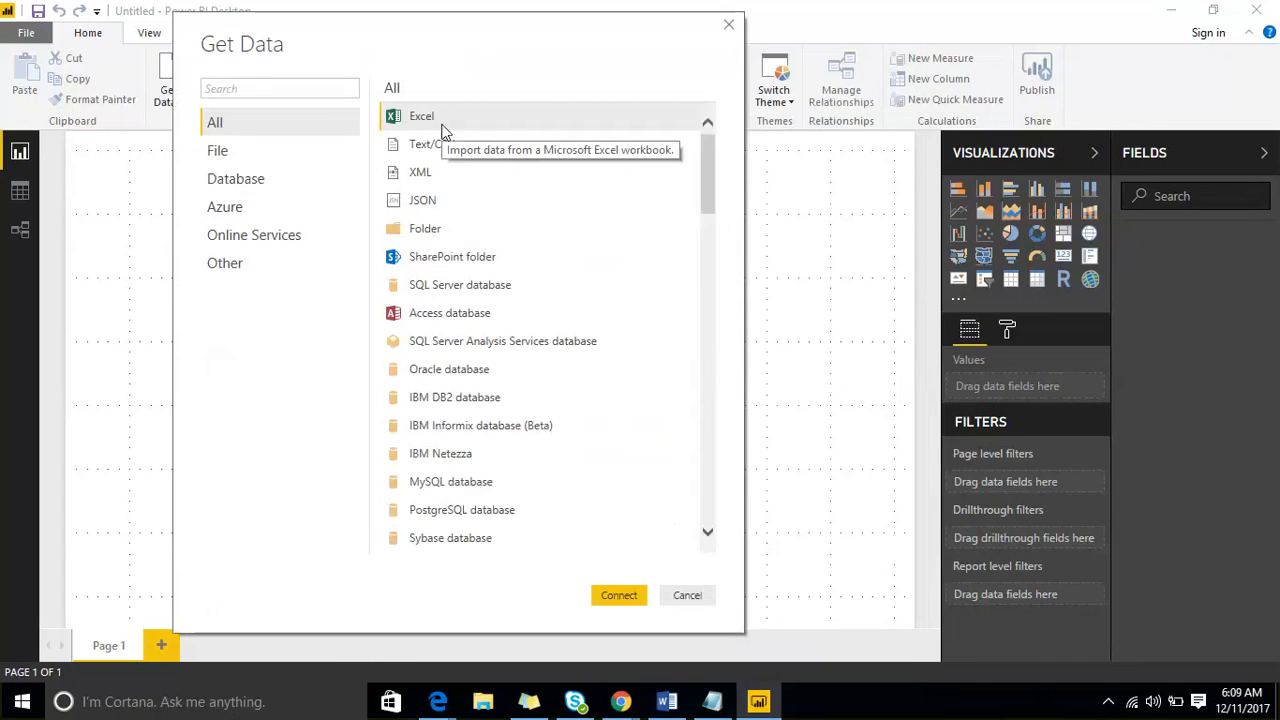
pyautogui.click(619, 596)
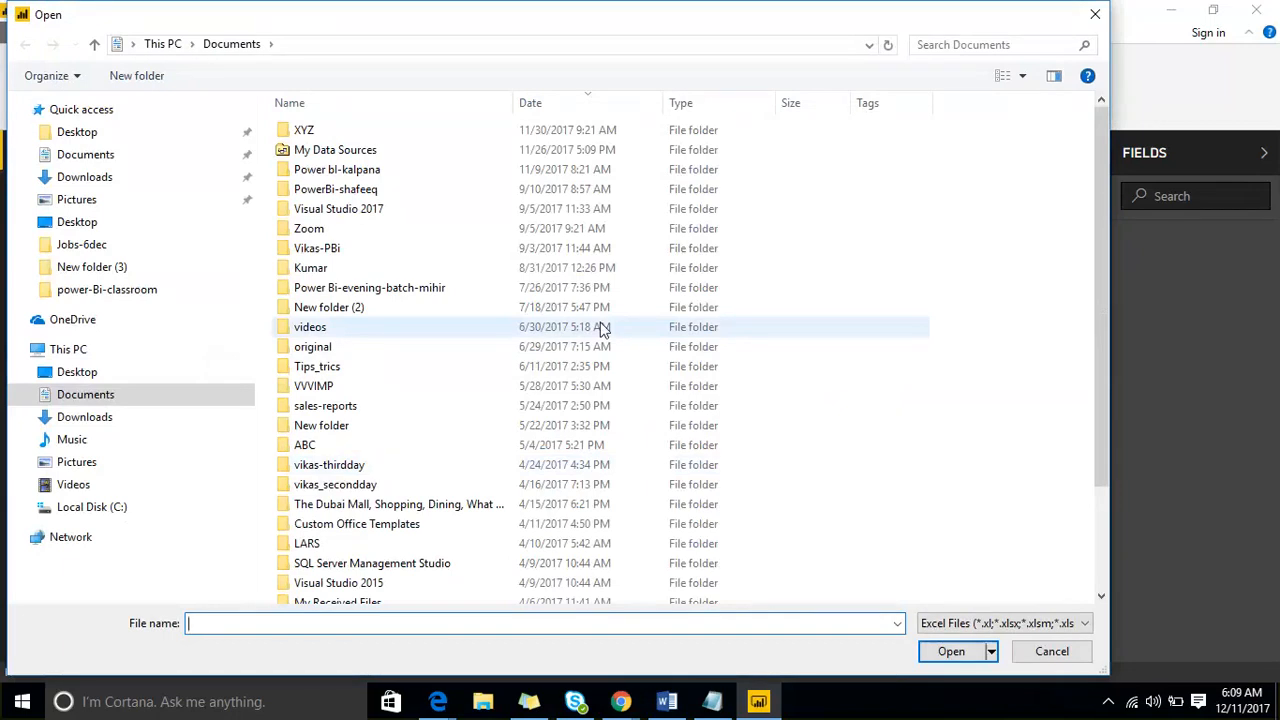
# - Open the sample workbook from the Desktop folder as the data source
pyautogui.click(79, 376)
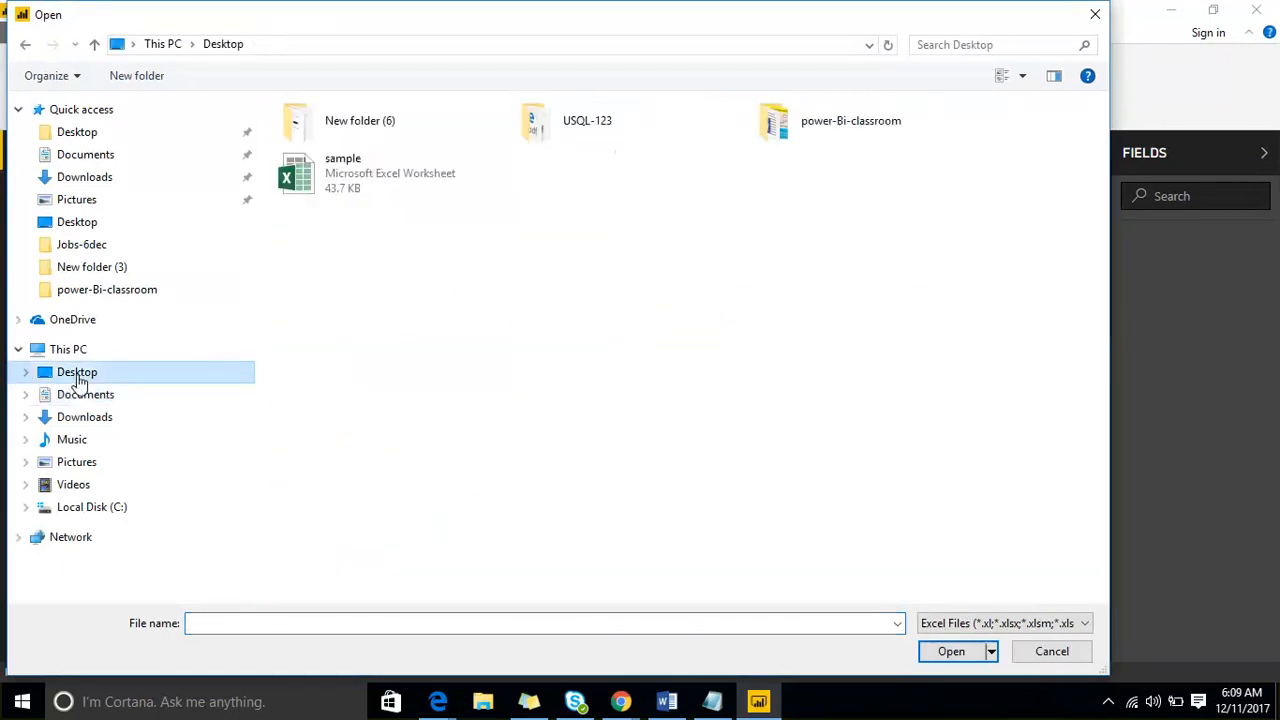
pyautogui.click(358, 185)
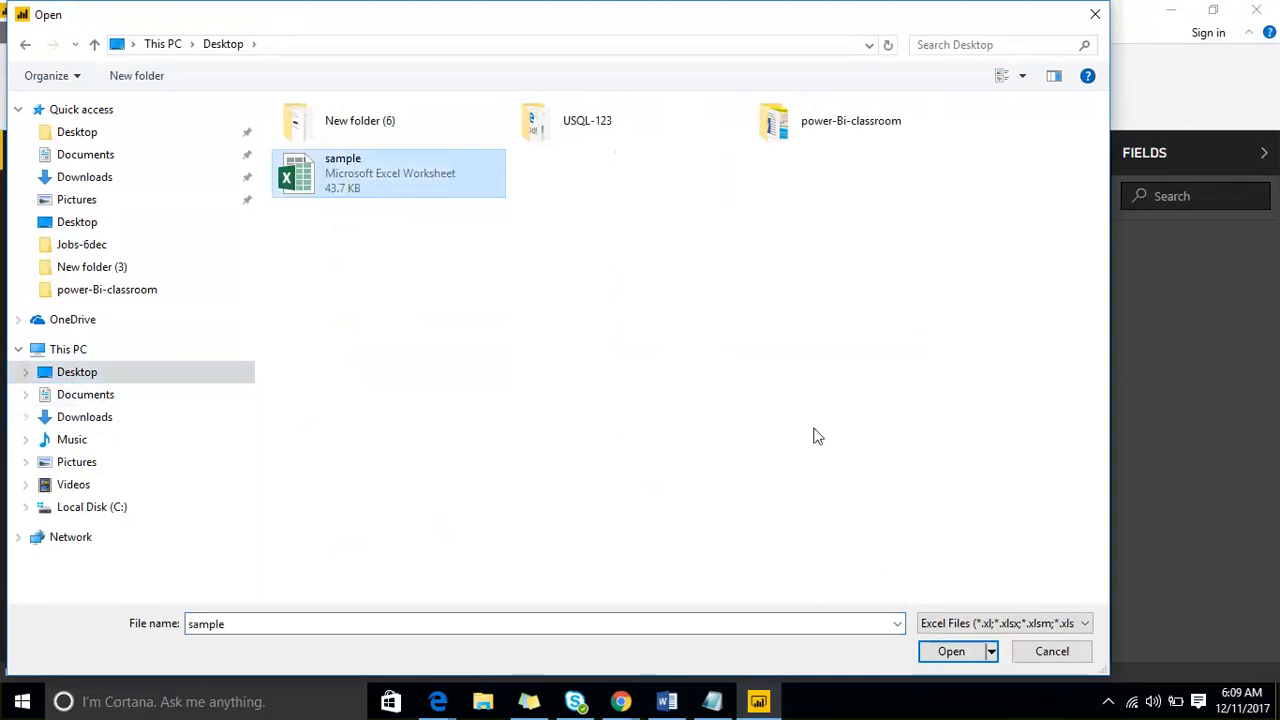
pyautogui.click(948, 652)
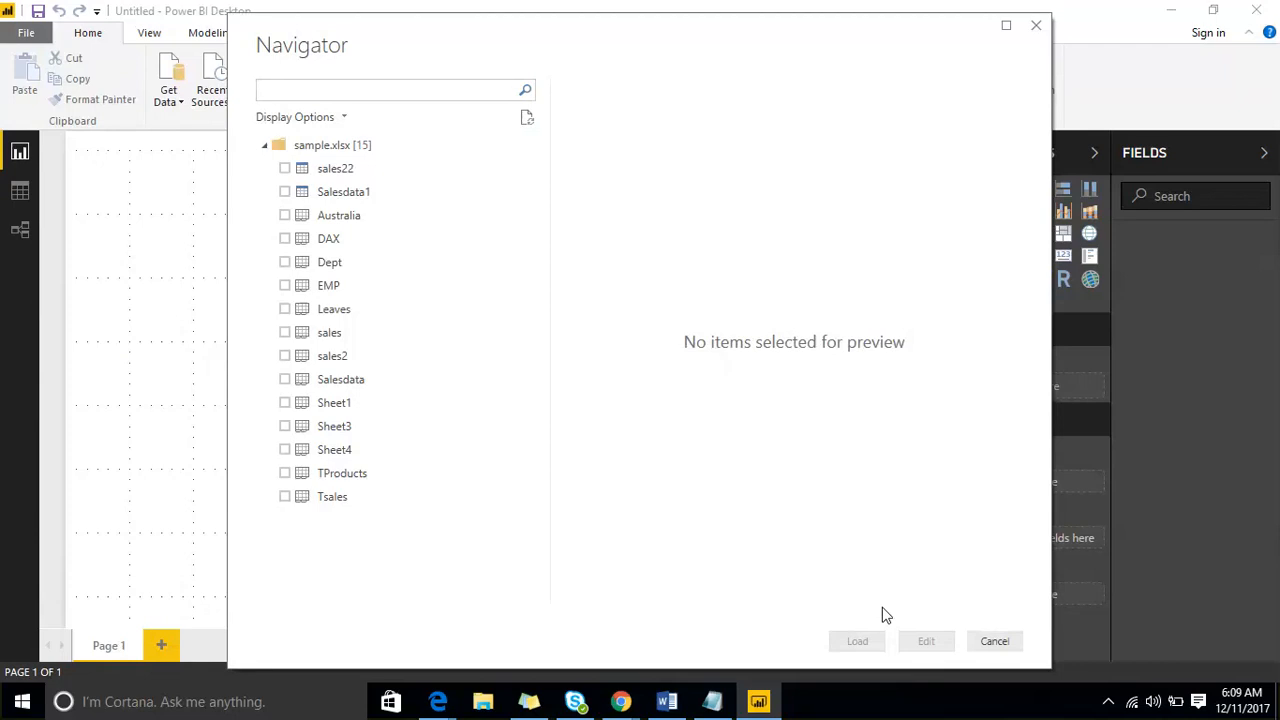
# - Load the Salesdata, EMP and Dept sheets from the sample workbook into the report
pyautogui.click(285, 380)
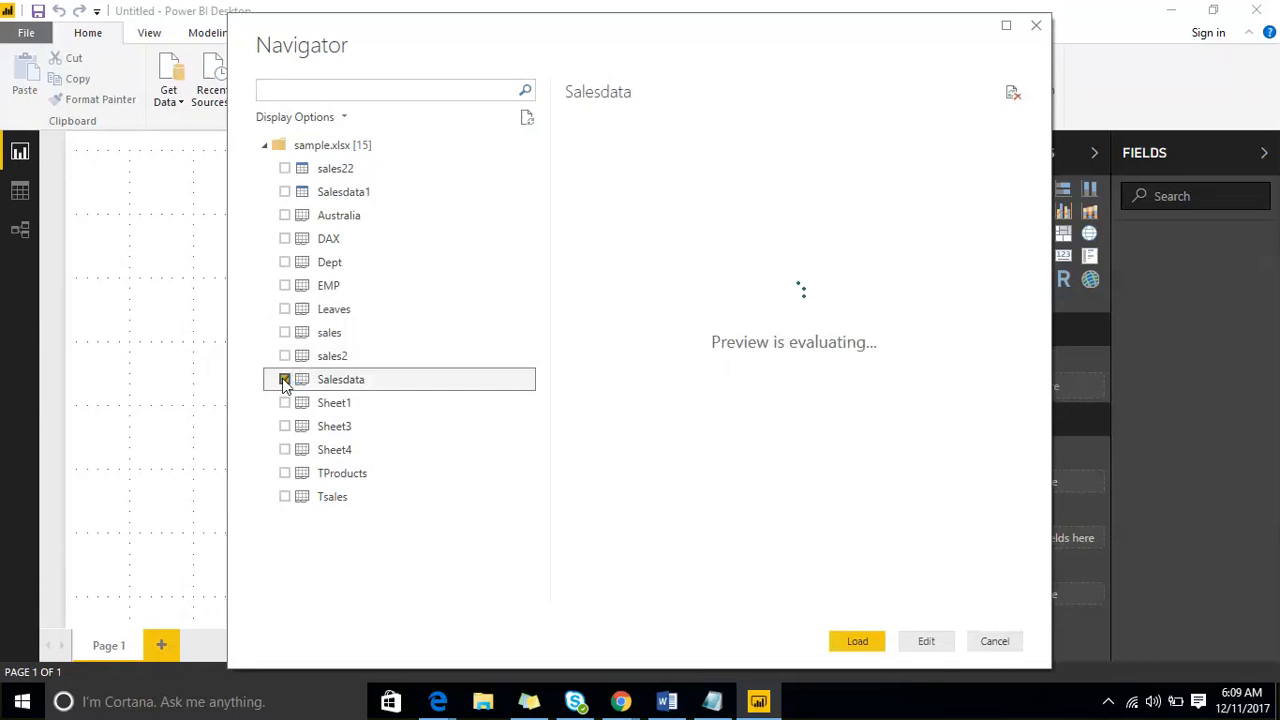
pyautogui.click(285, 285)
pyautogui.click(285, 262)
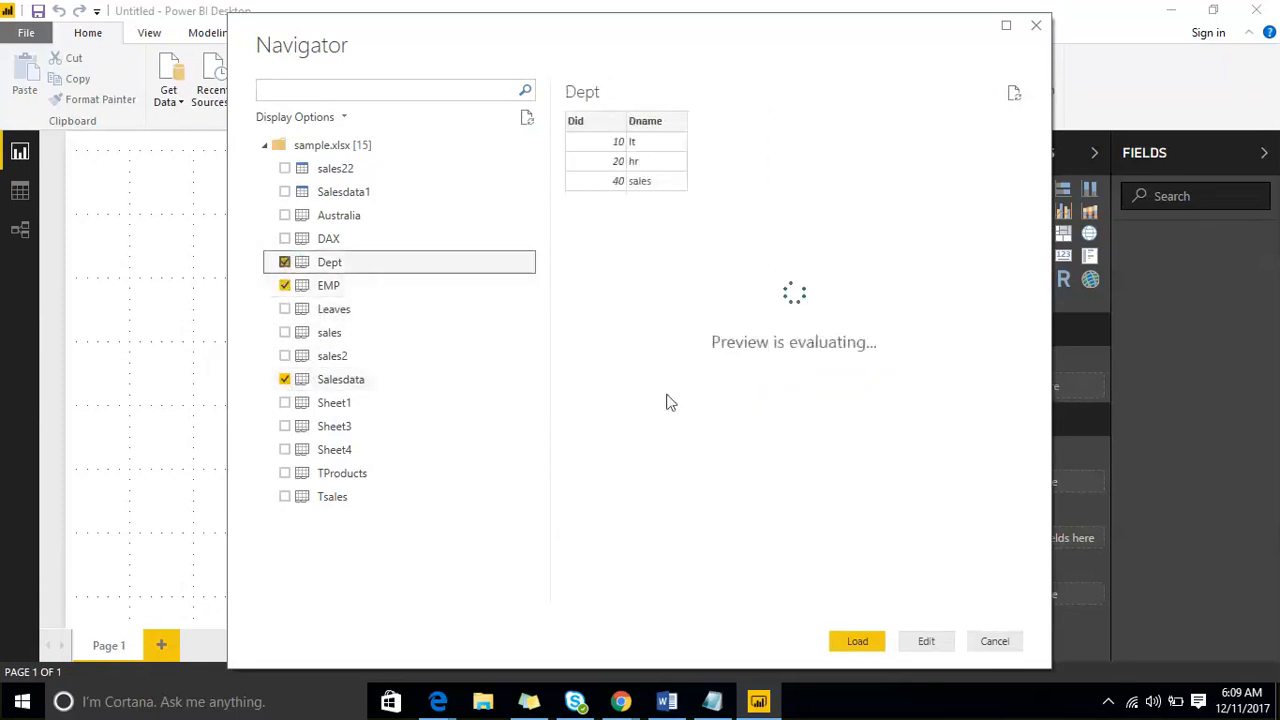
pyautogui.click(858, 642)
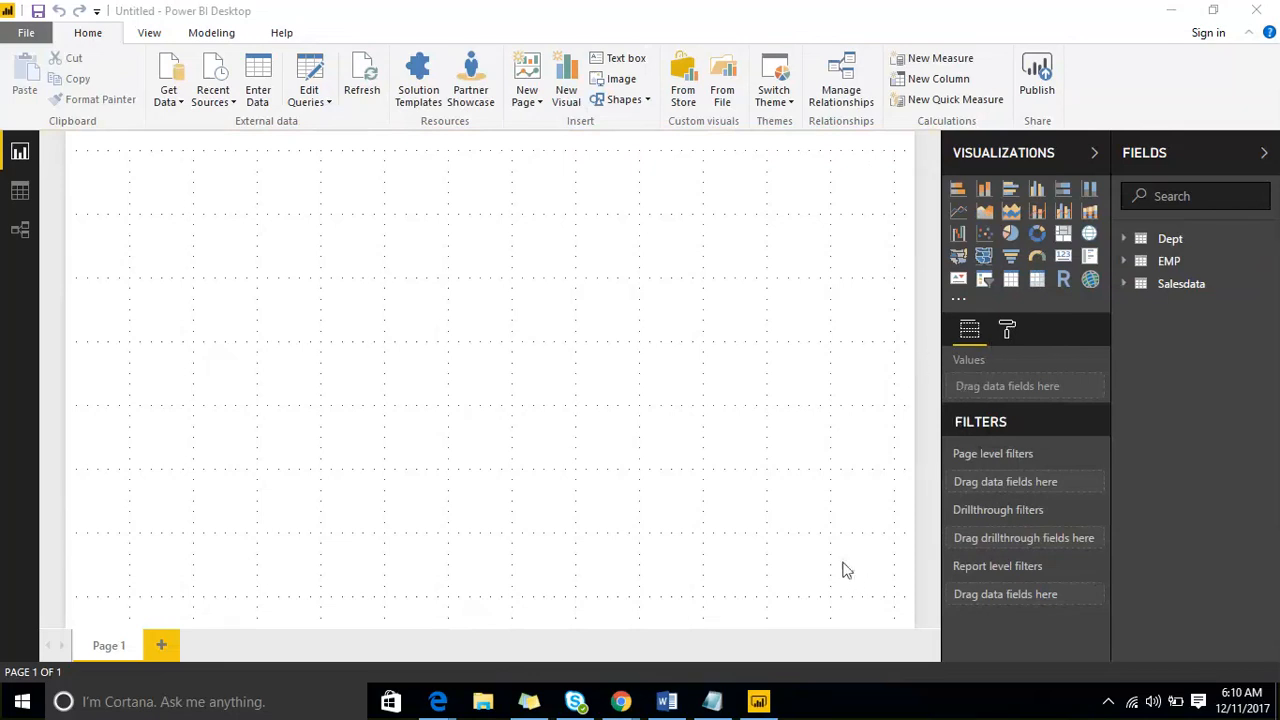
# - Switch to Notepad and, after two blank lines below the existing notes, write two attendee names on separate lines
pyautogui.click(712, 701)
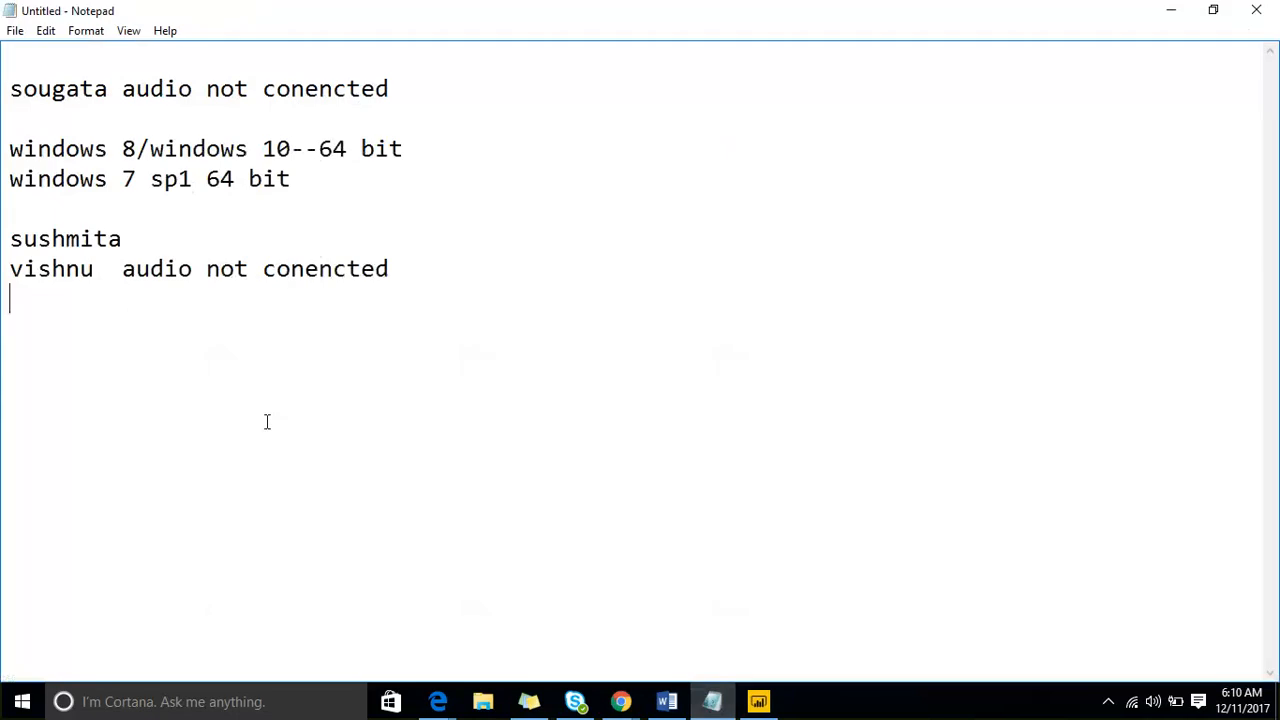
pyautogui.press('Return')
pyautogui.press('Return')
pyautogui.write('venkatesh')
pyautogui.press('Return')
pyautogui.write('su')
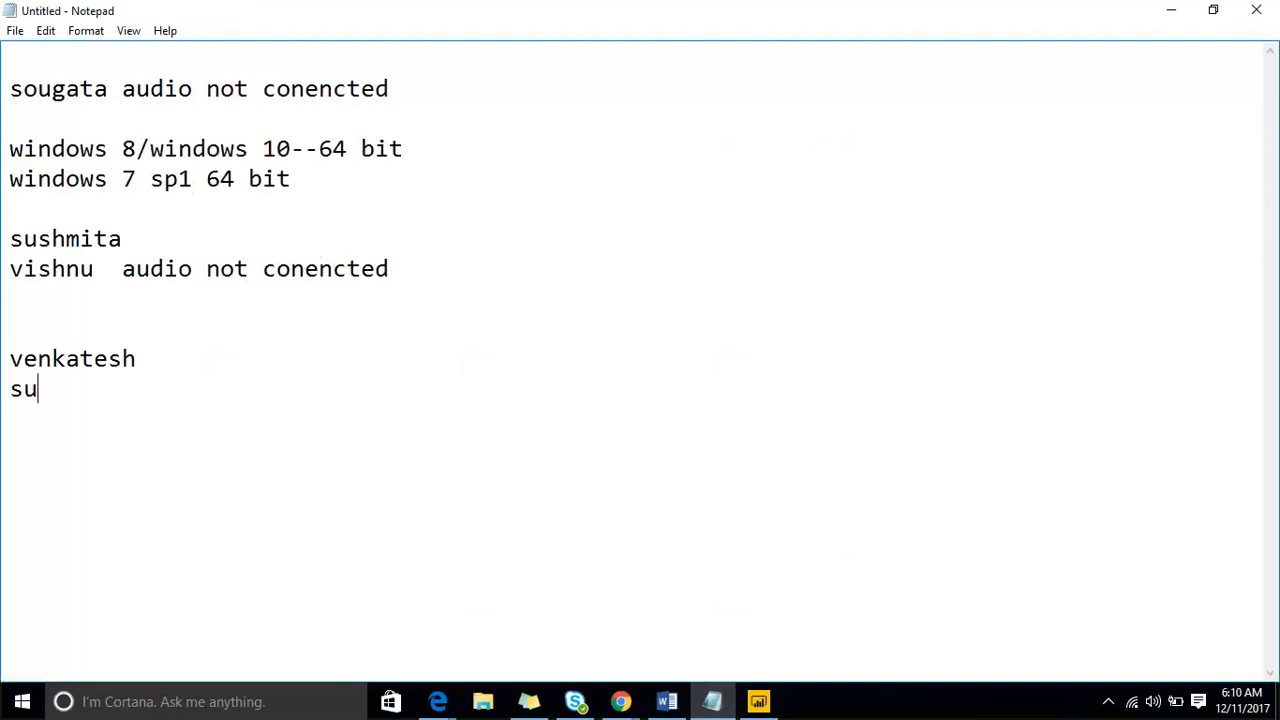
pyautogui.write('shmita')
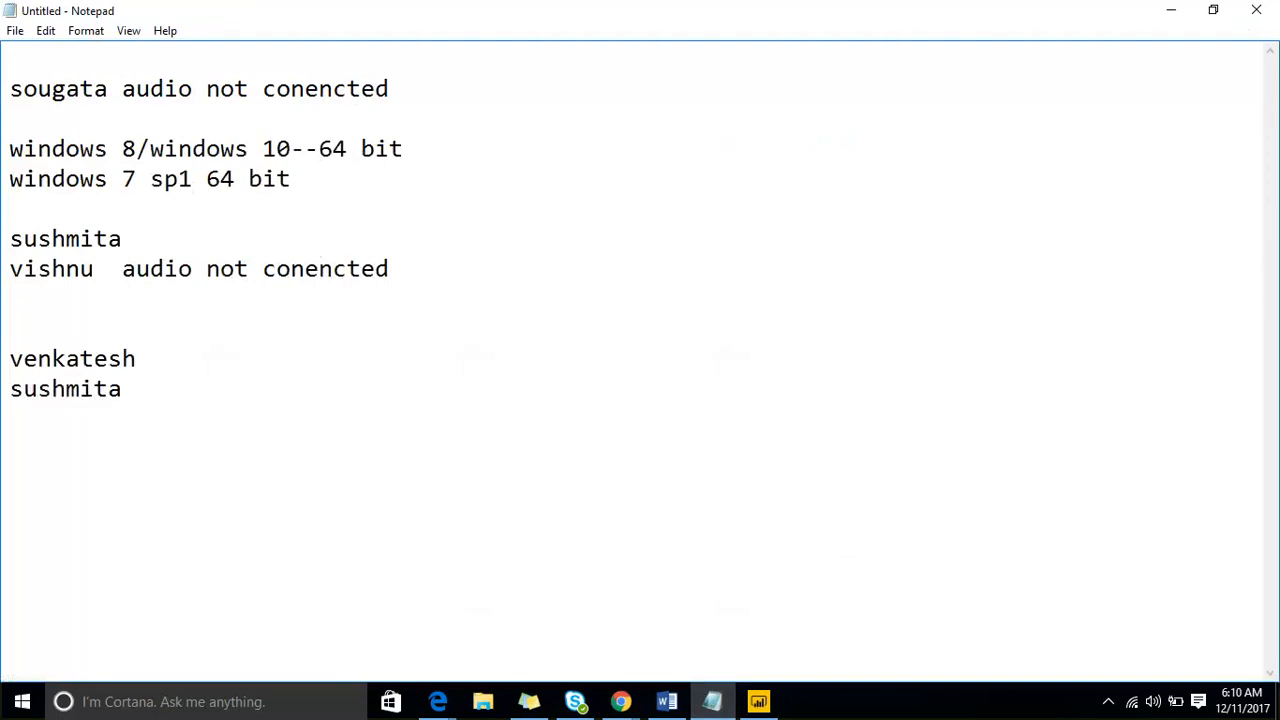
# - Add three more attendee names to the end of the new list, each on its own line
pyautogui.press('Return')
pyautogui.write('sougata')
pyautogui.press('Return')
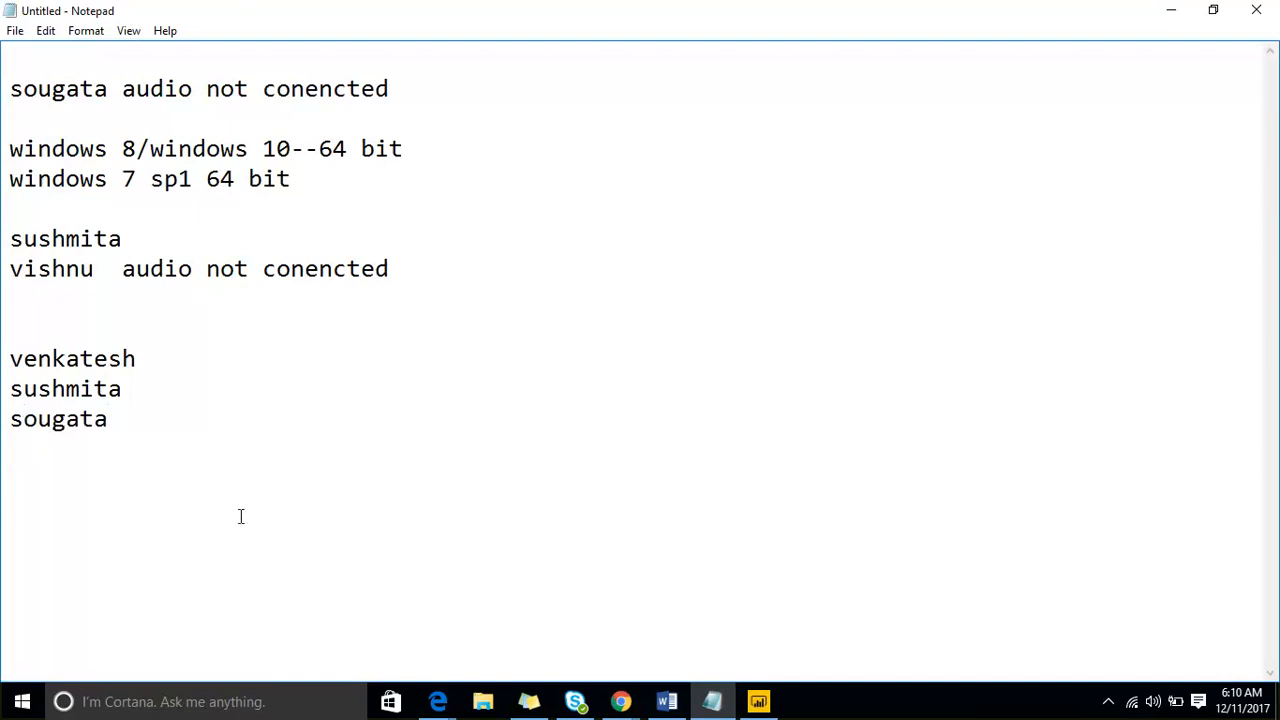
pyautogui.write('nagarjuna')
pyautogui.press('Return')
pyautogui.write('madhavi')
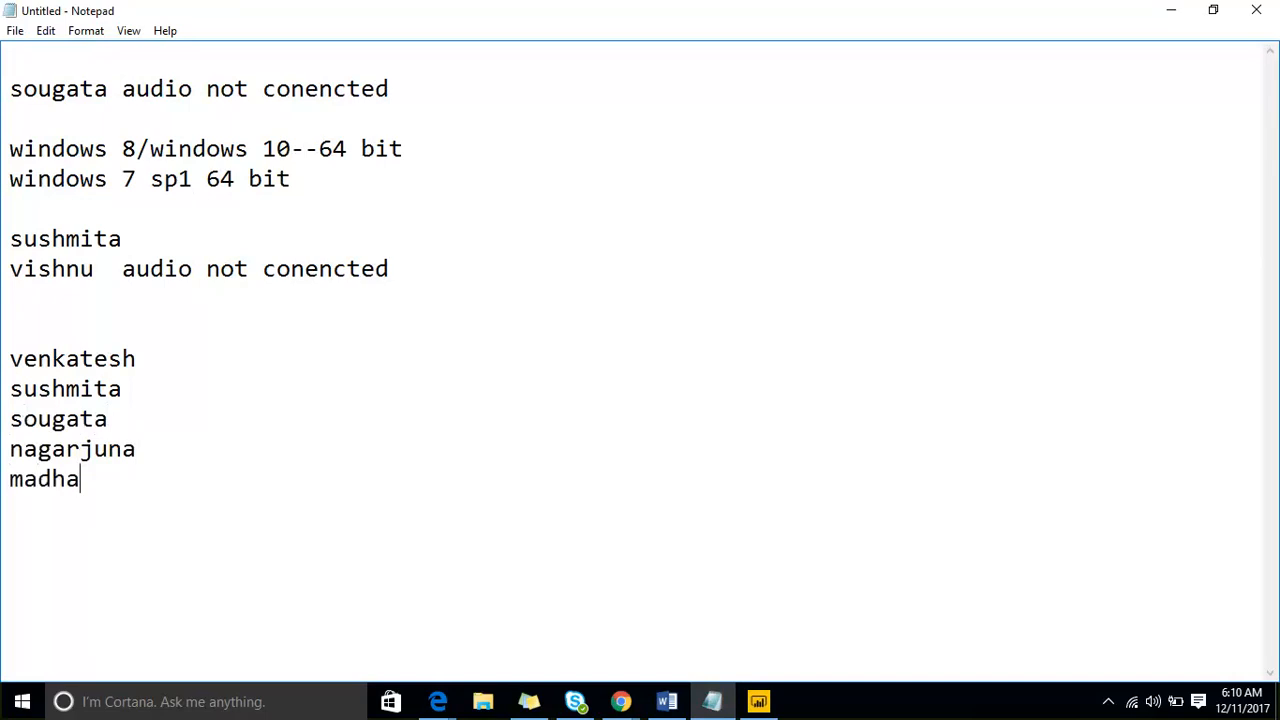
# - Leave a blank line below the attendee list and write "your audio is not conencted", ending the line
pyautogui.press('Return')
pyautogui.press('Return')
pyautogui.write('your')
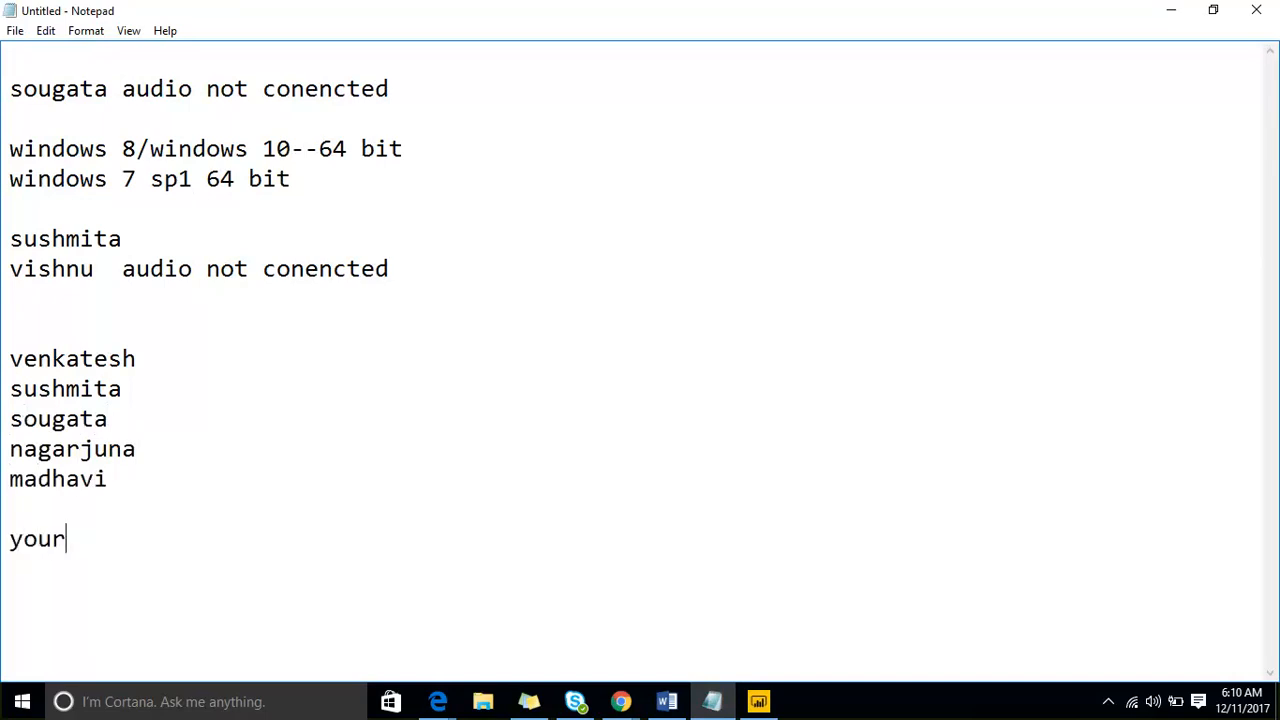
pyautogui.write(' audio is no')
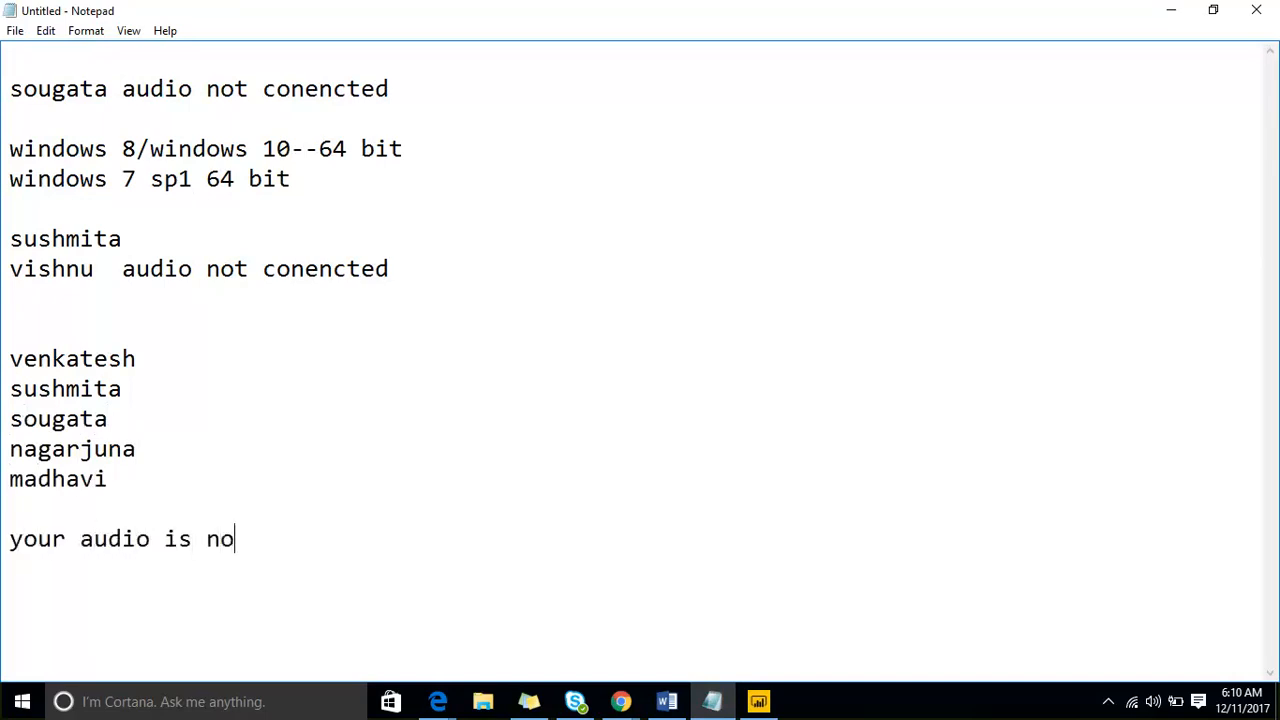
pyautogui.write('t conencted')
pyautogui.press('Return')
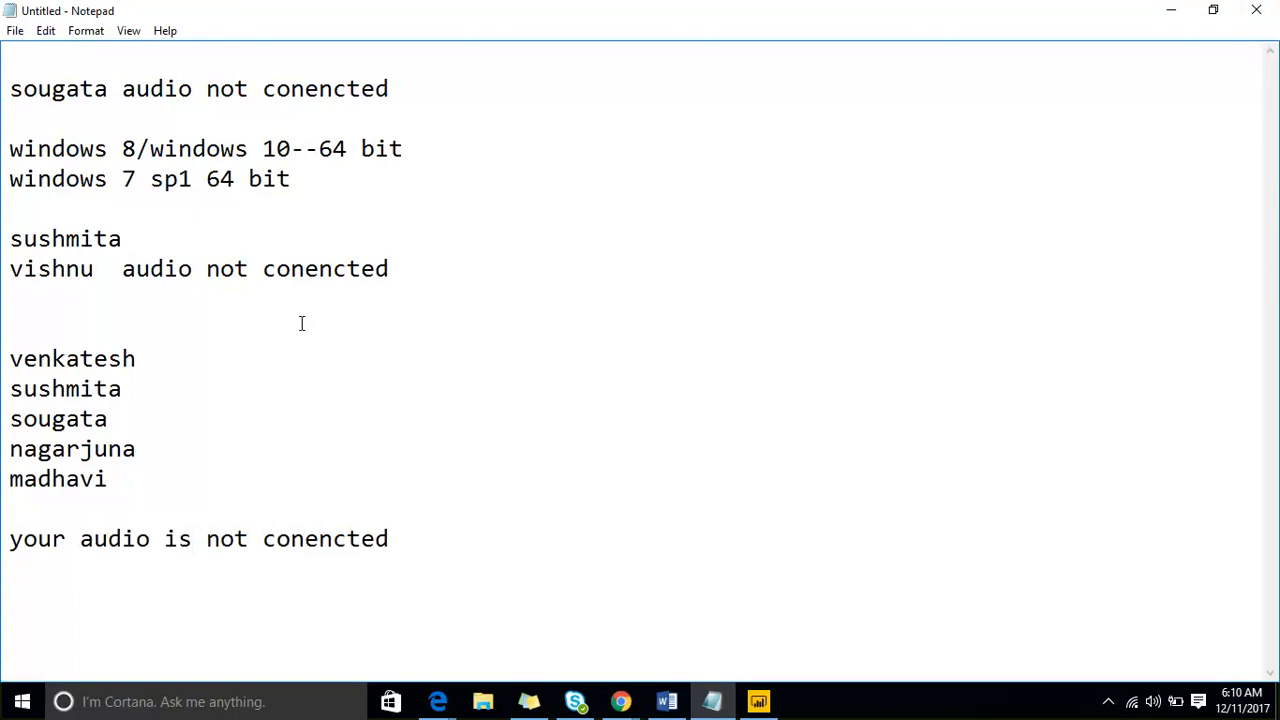
# - Return to Power BI Desktop and load the DAX sheet from the sample Excel workbook into the report
pyautogui.click(1166, 12)
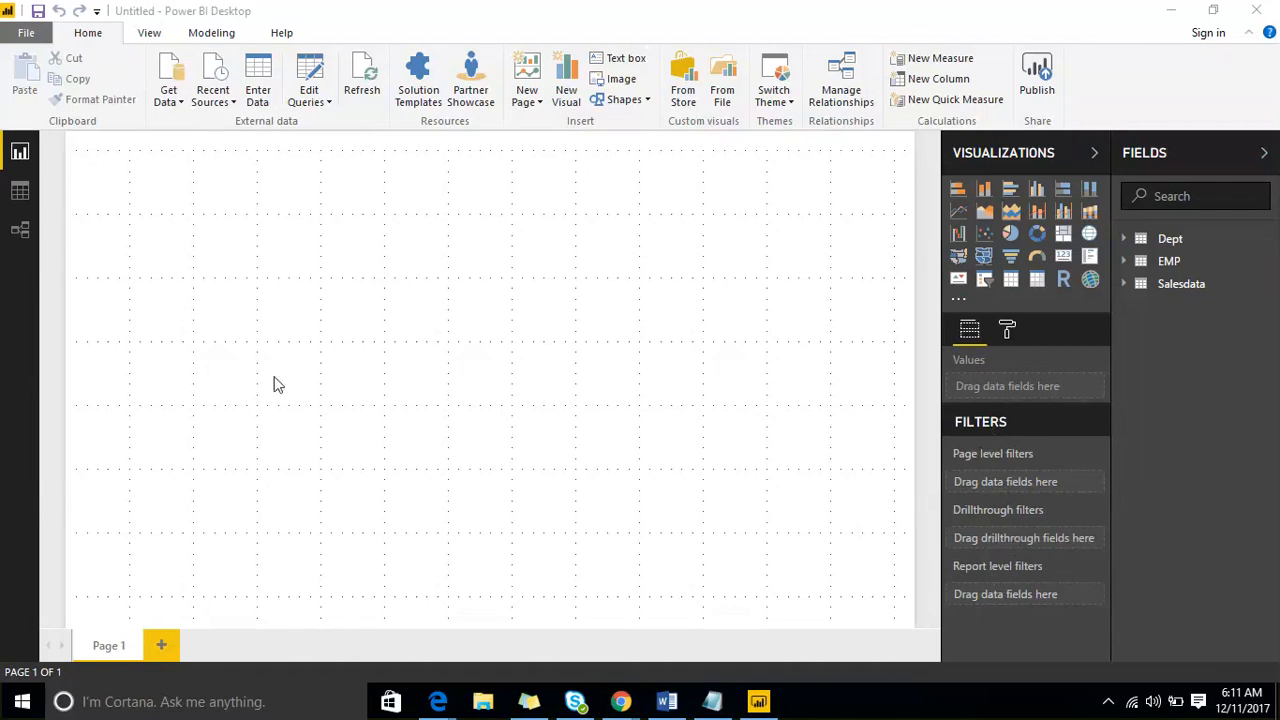
pyautogui.click(178, 106)
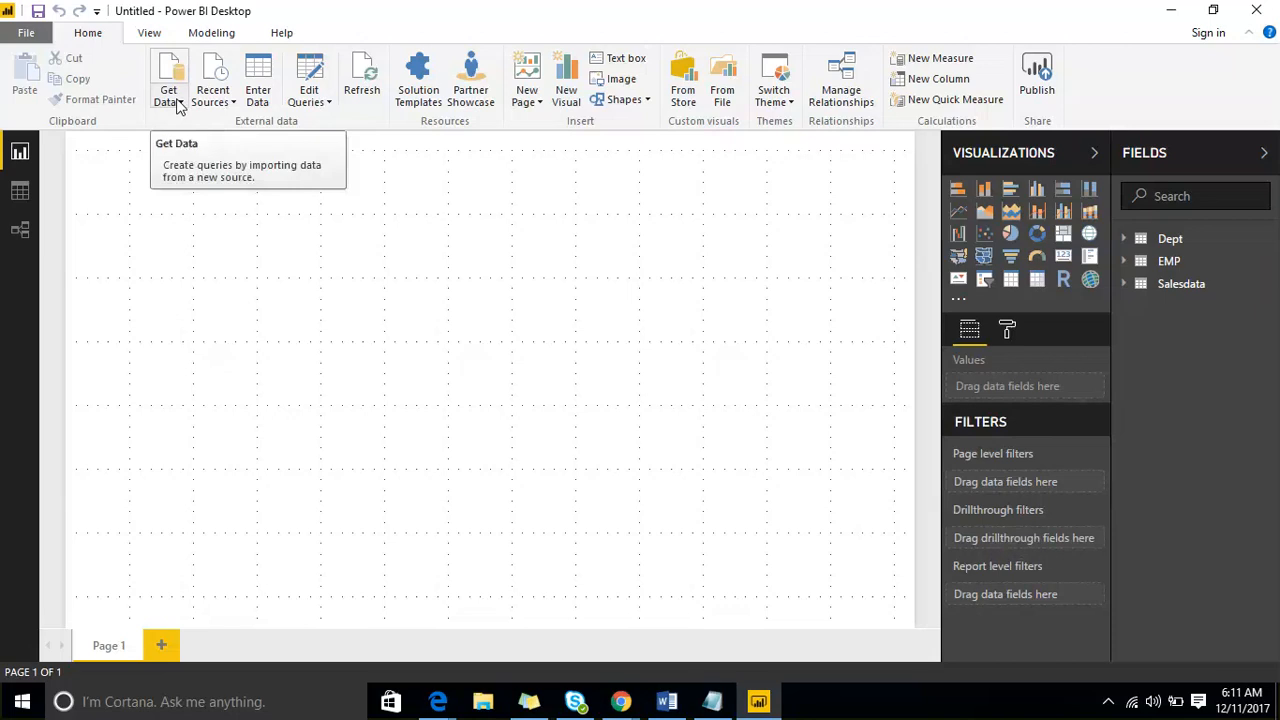
pyautogui.click(178, 106)
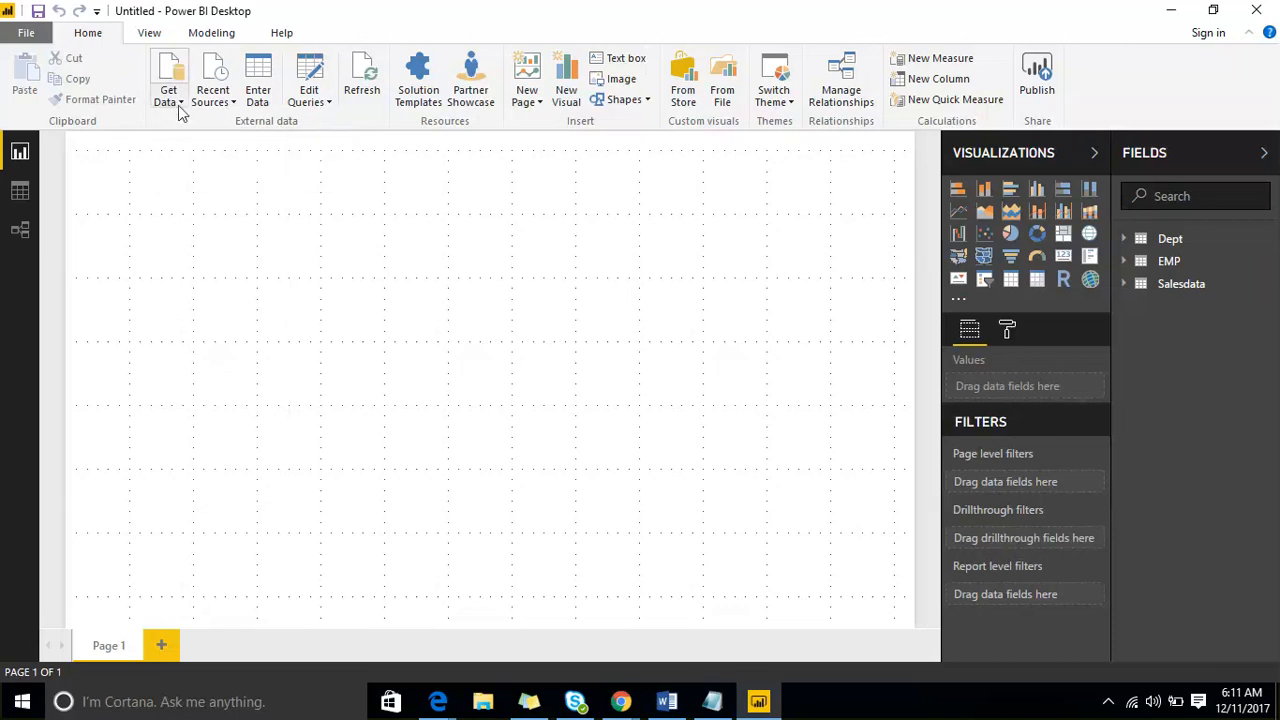
pyautogui.click(179, 104)
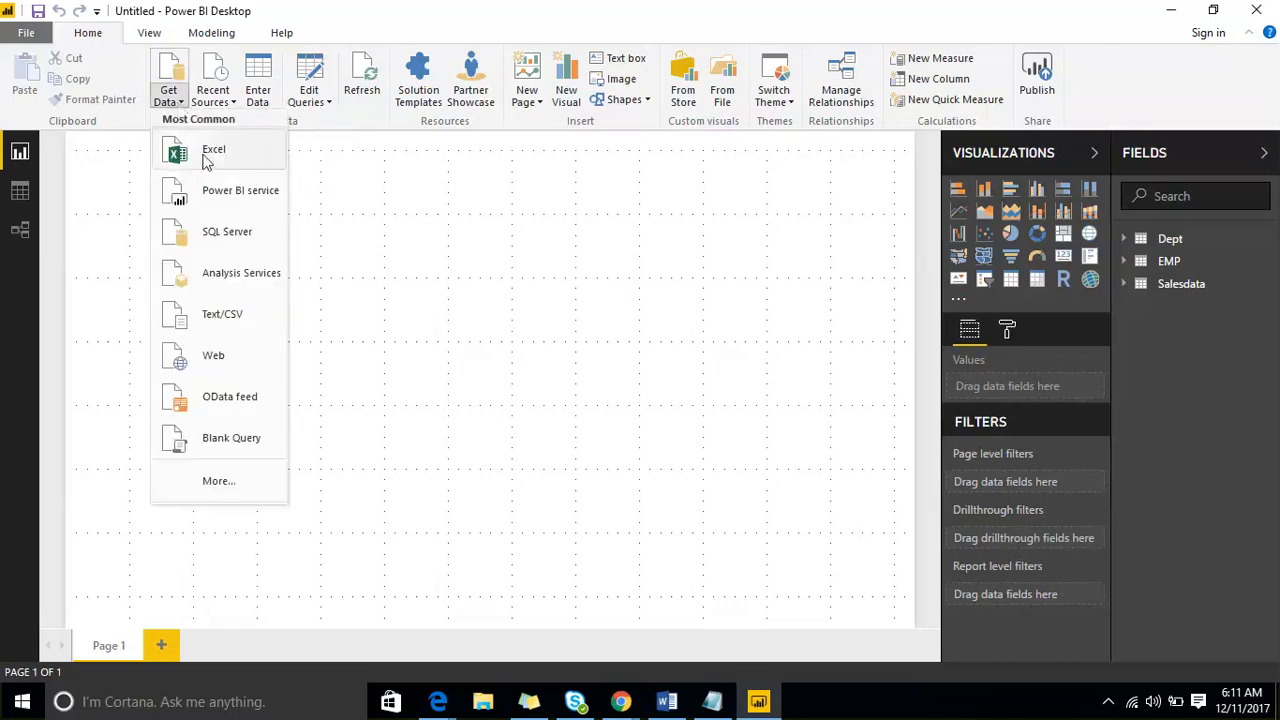
pyautogui.click(210, 152)
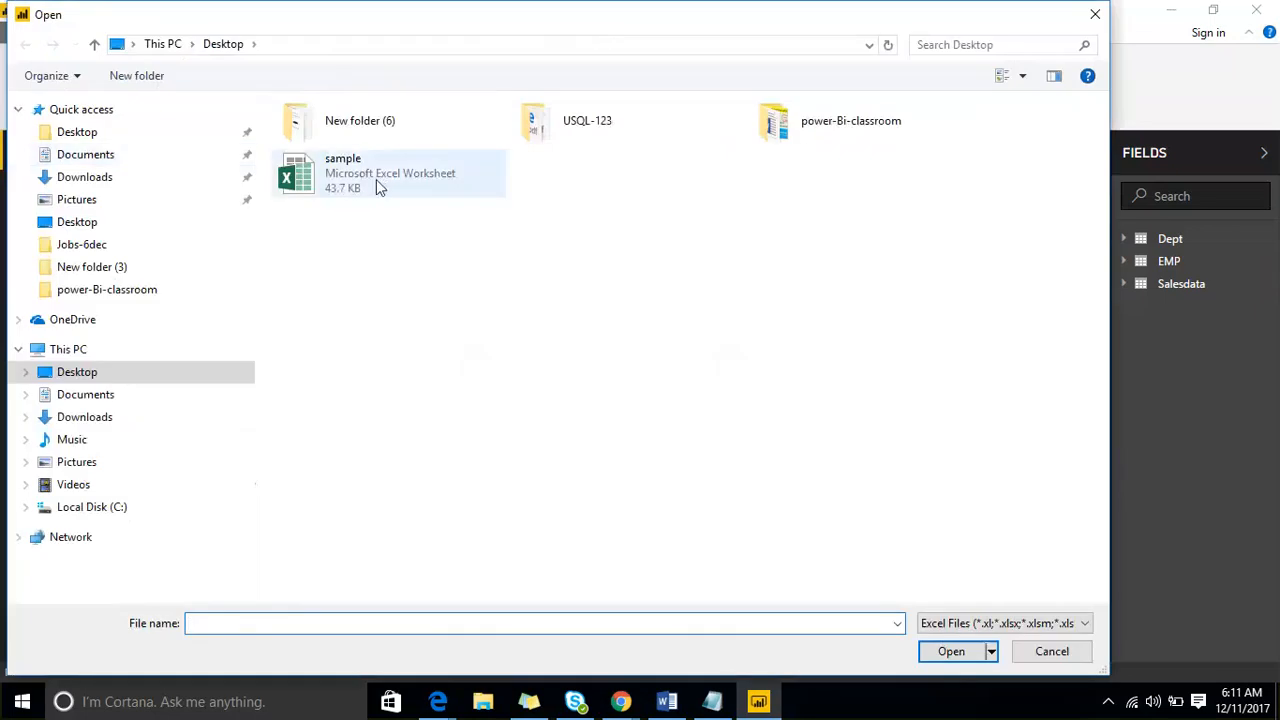
pyautogui.click(429, 194)
pyautogui.click(930, 655)
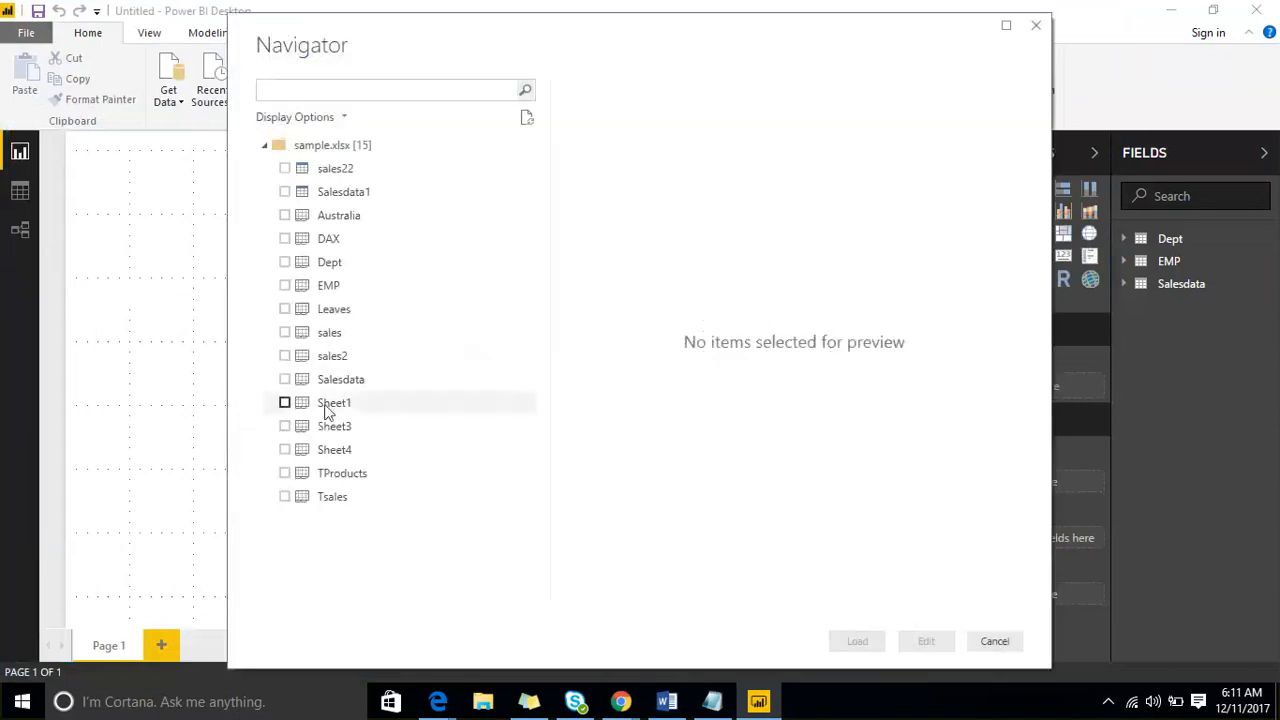
pyautogui.press('space')
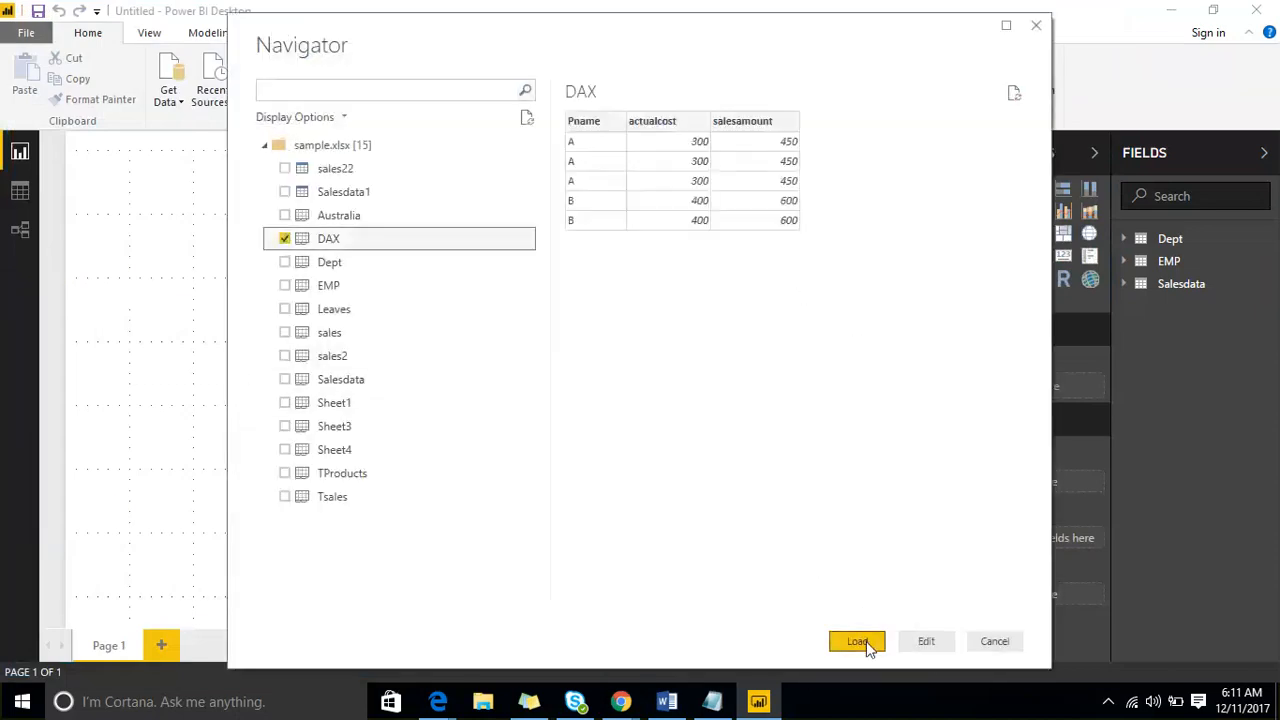
pyautogui.click(866, 641)
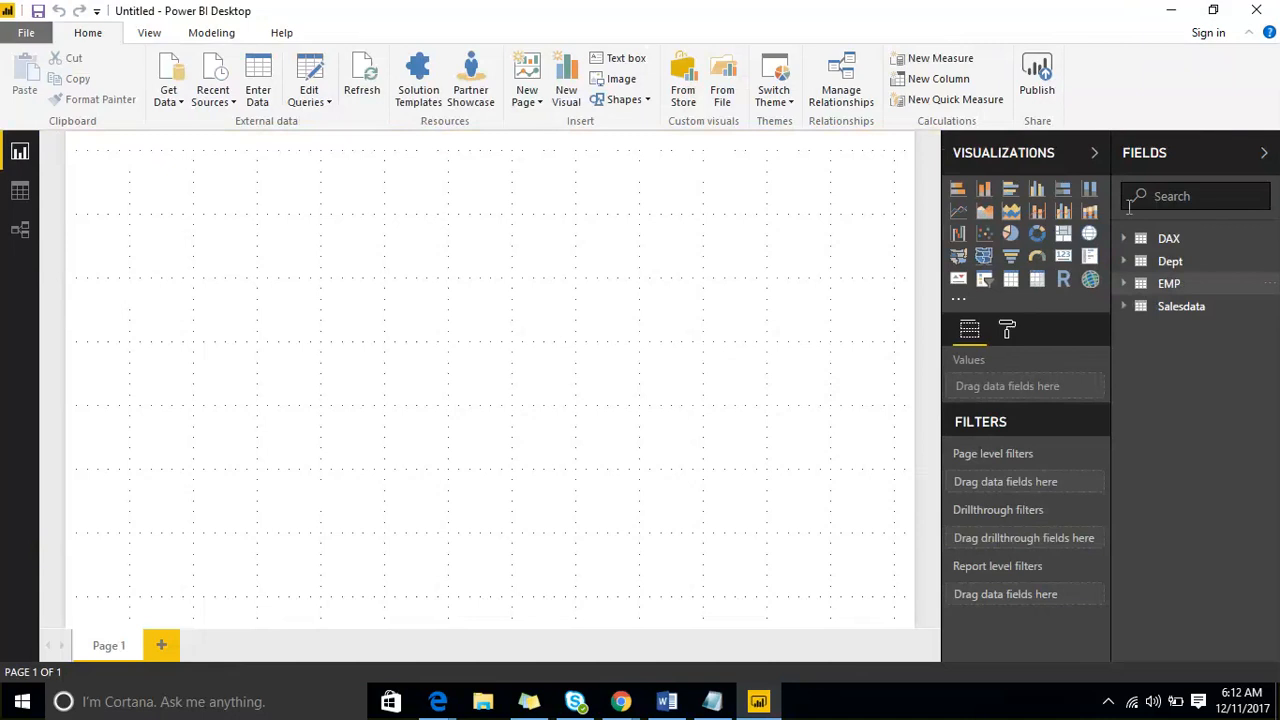
# - Collapse the Fields and Visualizations panes and expand both again
pyautogui.click(1175, 152)
pyautogui.click(1235, 155)
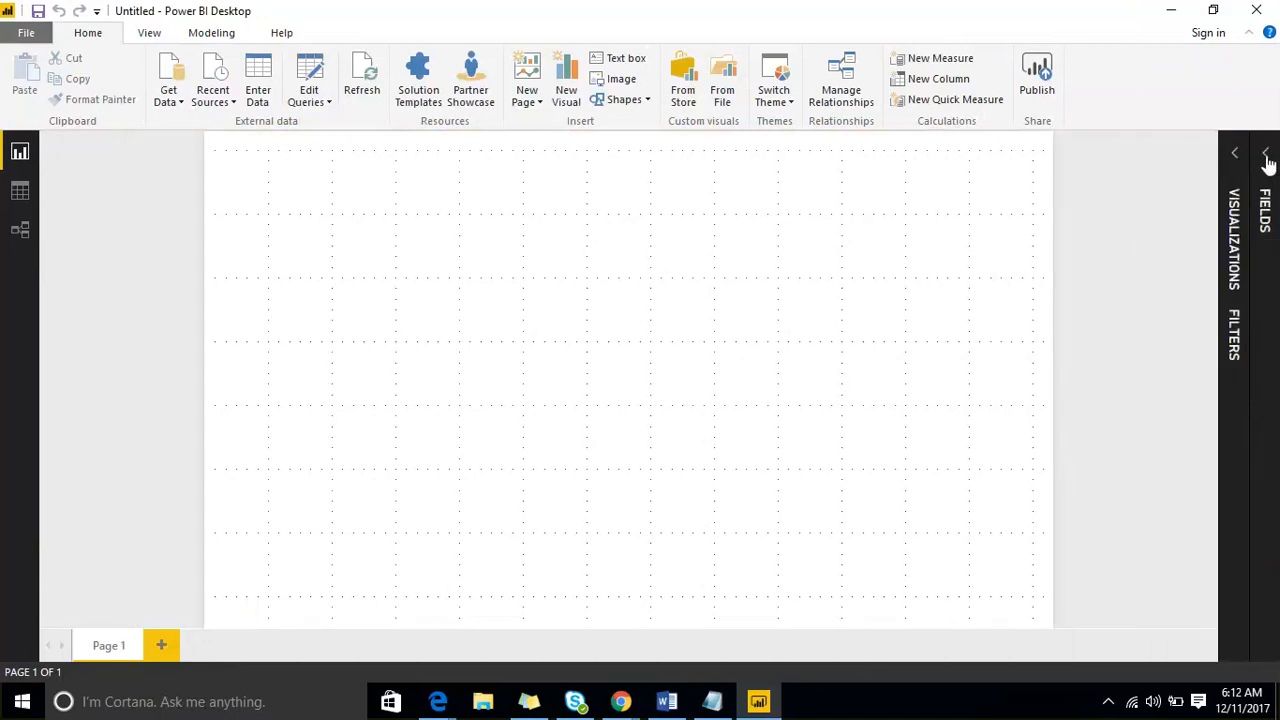
pyautogui.click(1266, 158)
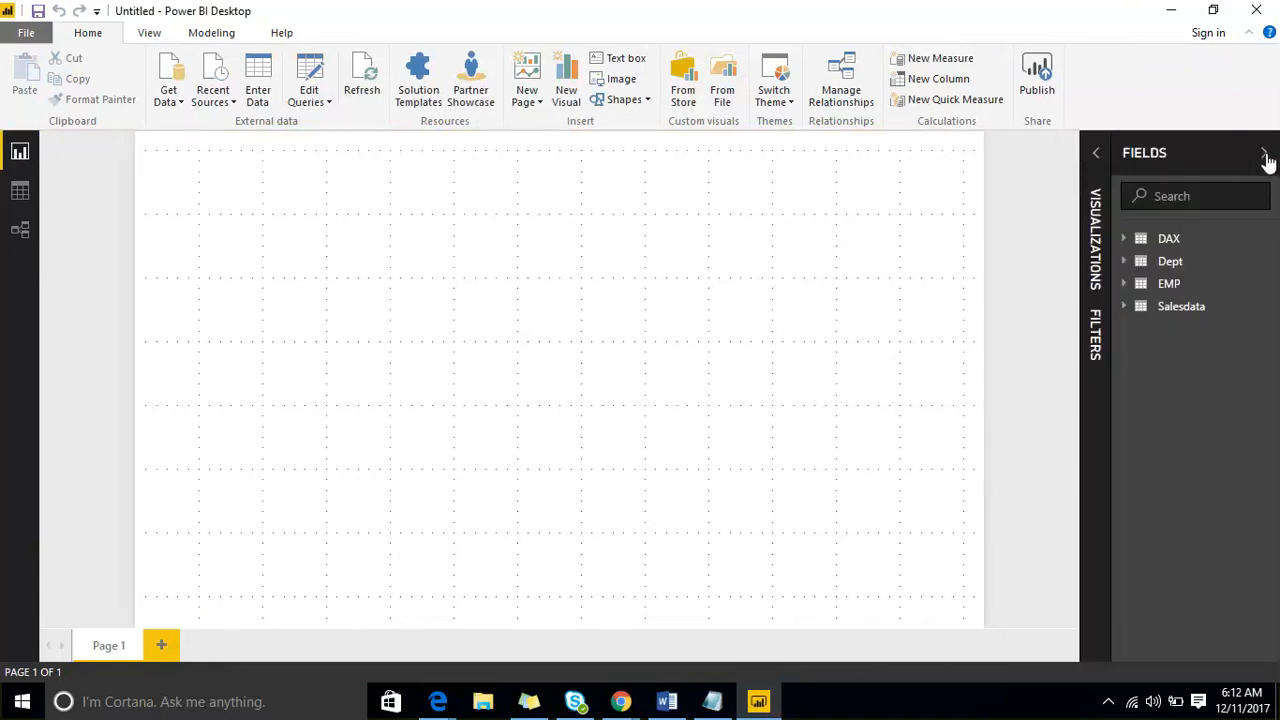
pyautogui.click(1097, 156)
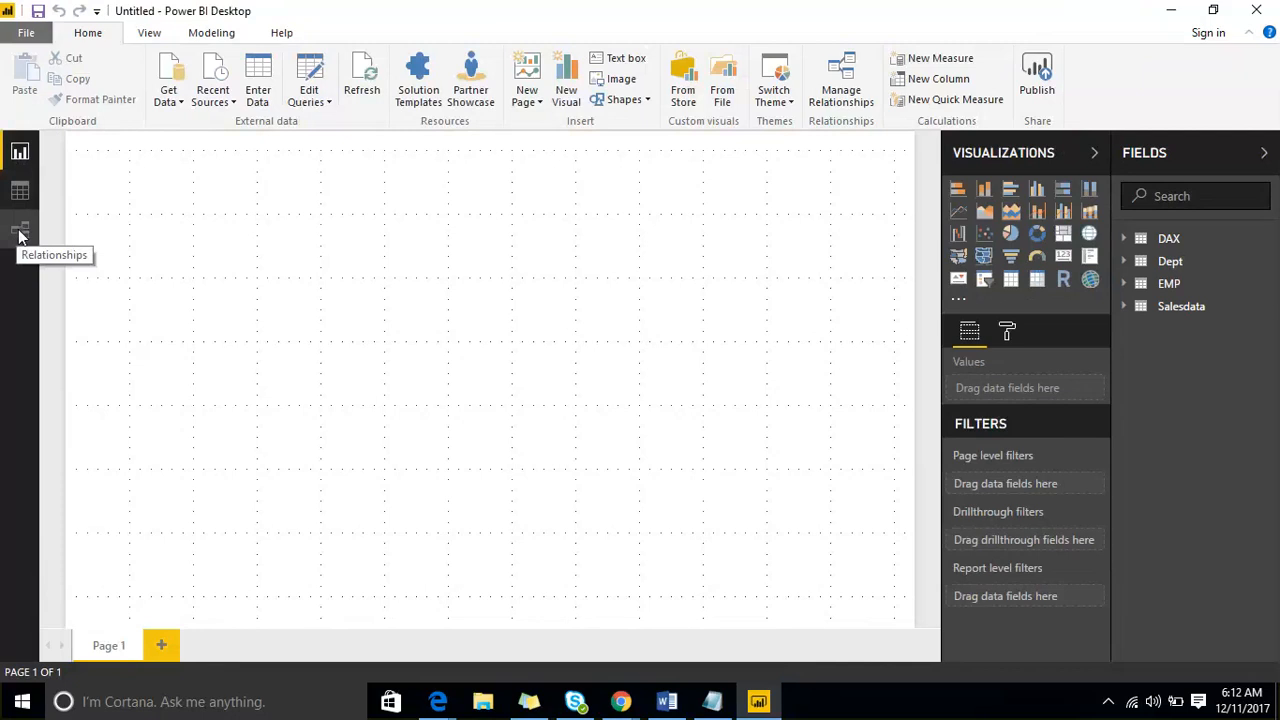
# - Collapse both side panes, reopen only Fields, and expand the DAX, Dept, EMP and Salesdata tables to examine their columns
pyautogui.click(1264, 154)
pyautogui.click(1234, 155)
pyautogui.click(1266, 160)
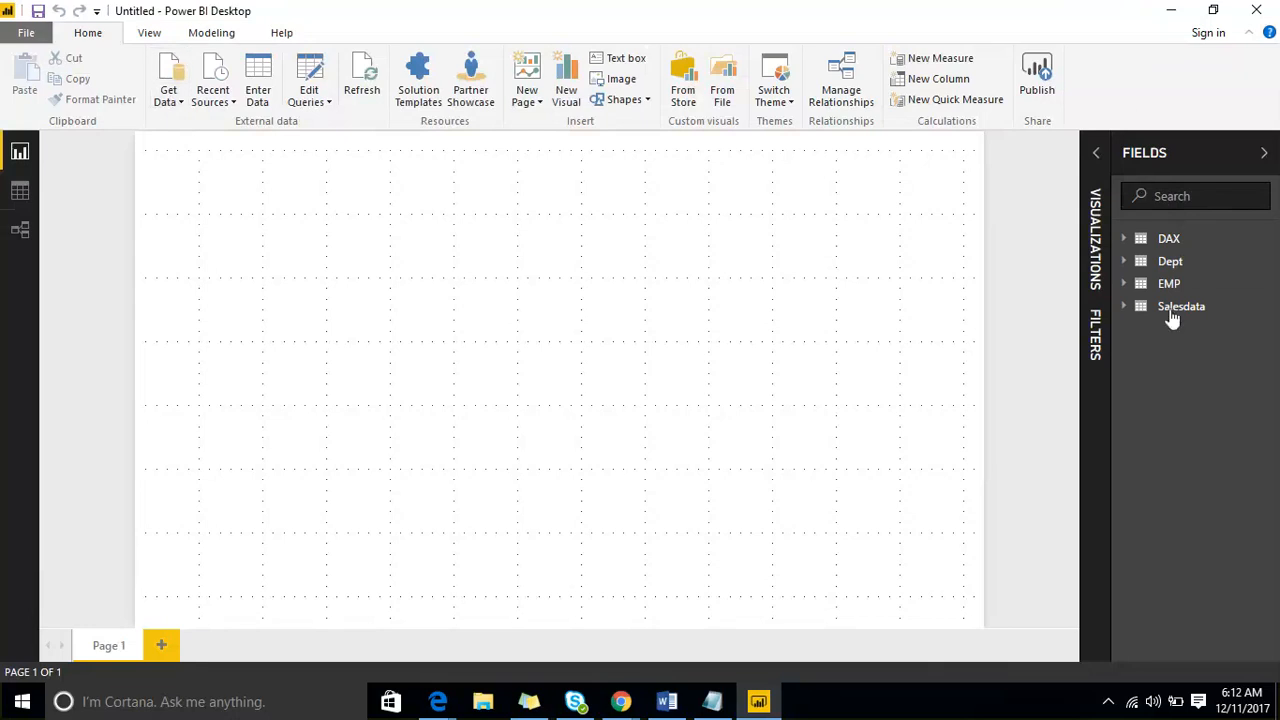
pyautogui.click(1121, 240)
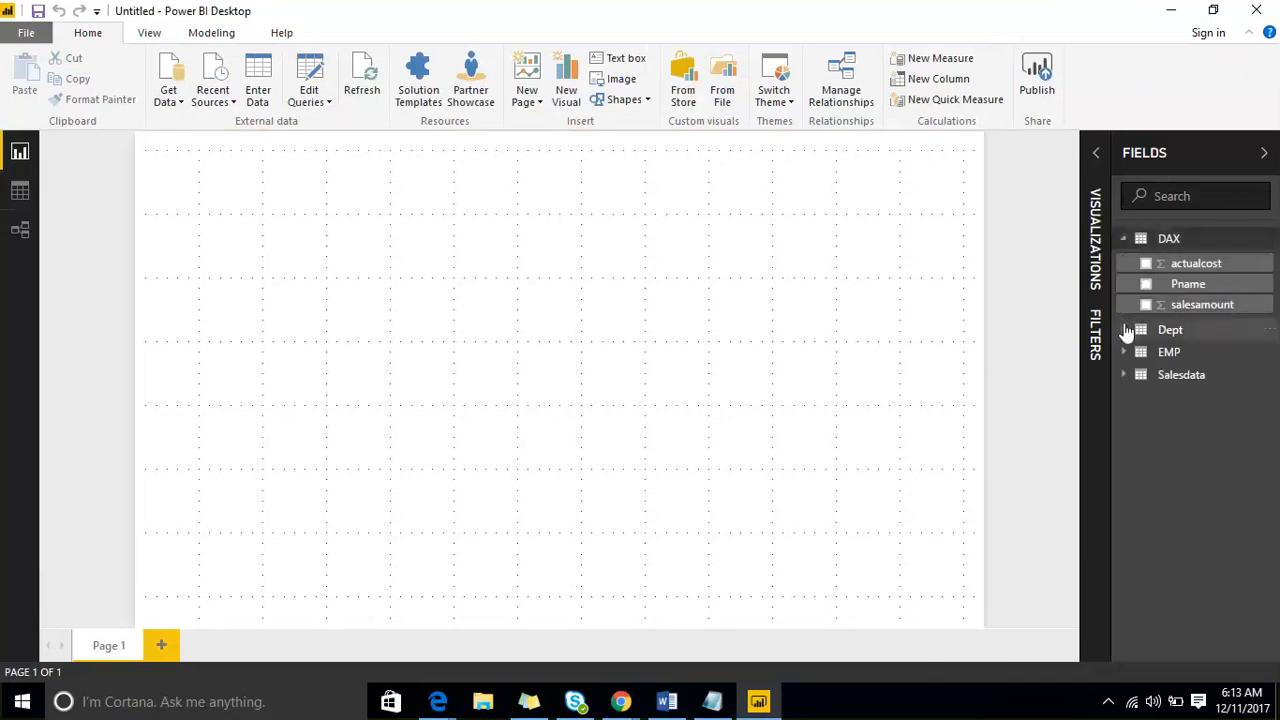
pyautogui.click(1123, 329)
pyautogui.click(1123, 399)
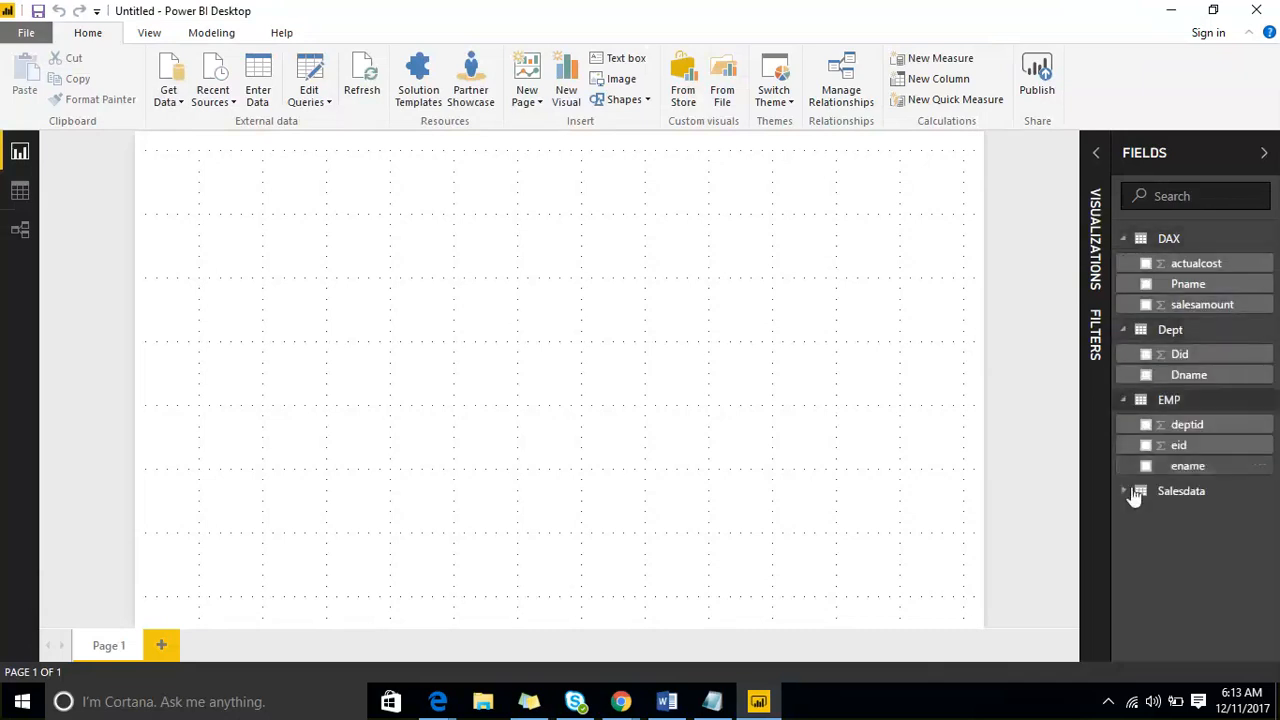
pyautogui.click(1122, 490)
pyautogui.scroll(-3, 1211, 306)
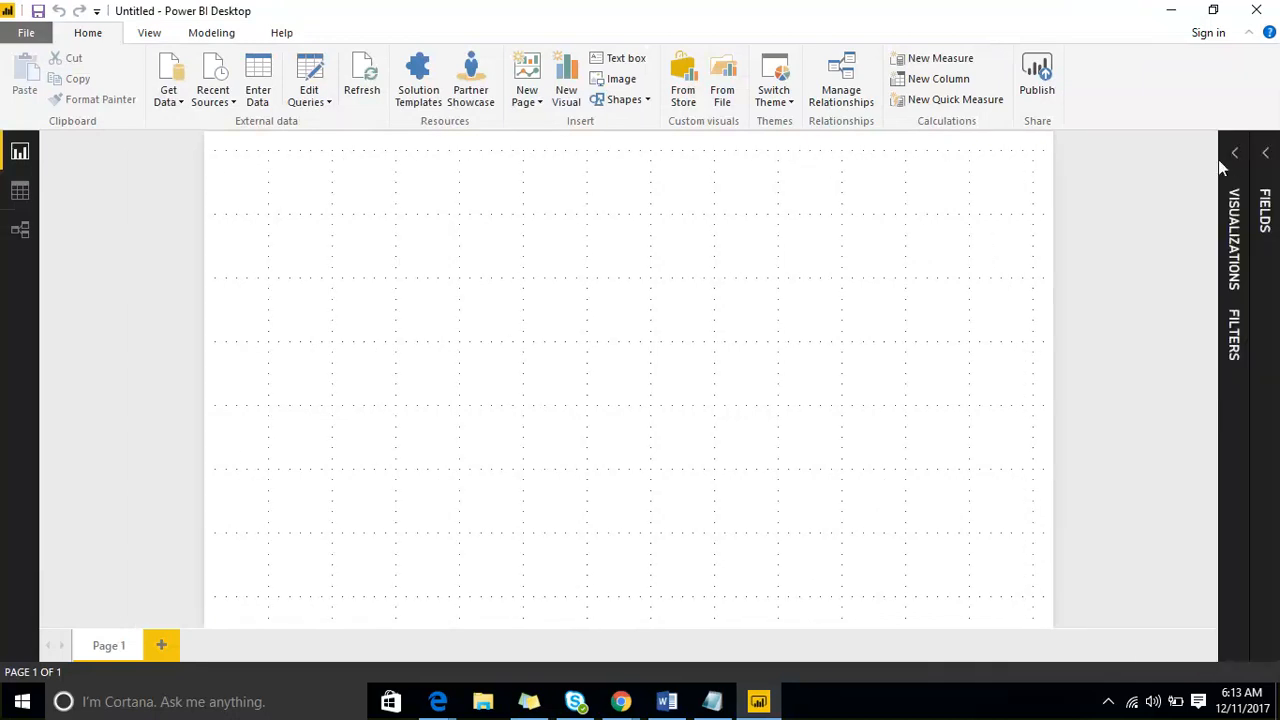
# - Collapse the Fields pane, reopen Visualizations, and turn off the gridlines on the report page
pyautogui.click(1200, 156)
pyautogui.click(1235, 160)
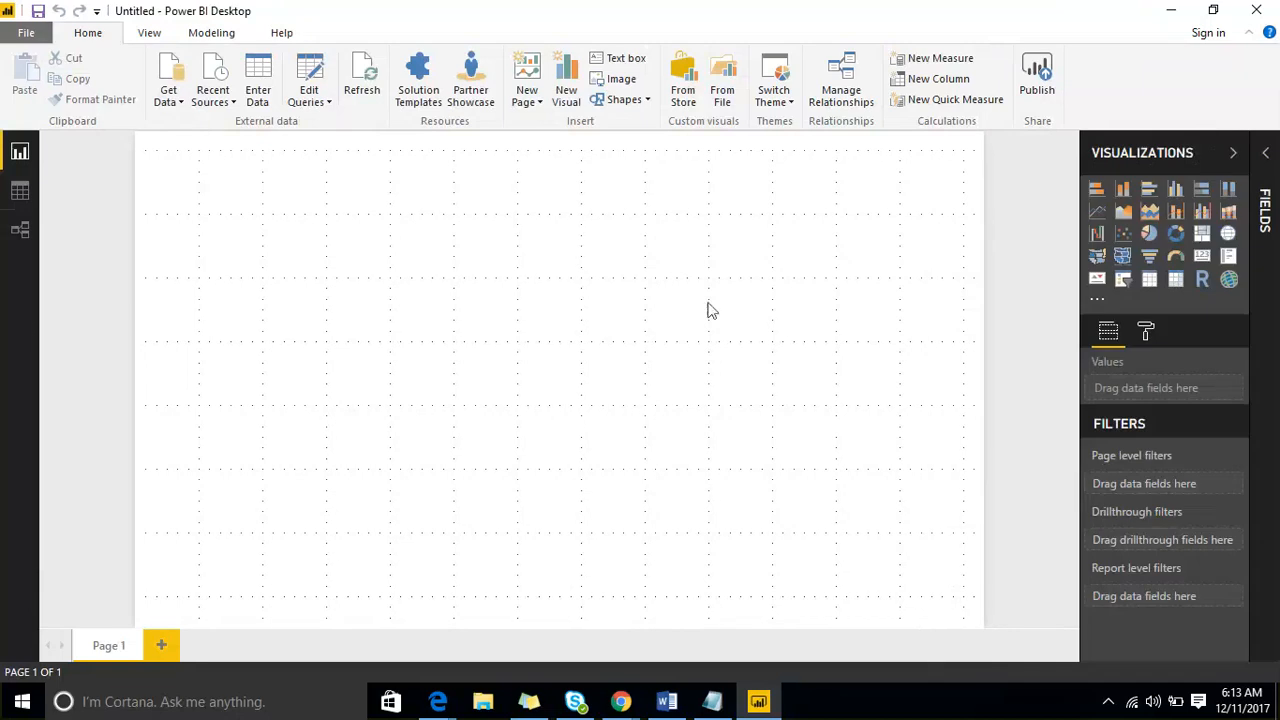
pyautogui.click(147, 36)
pyautogui.click(104, 58)
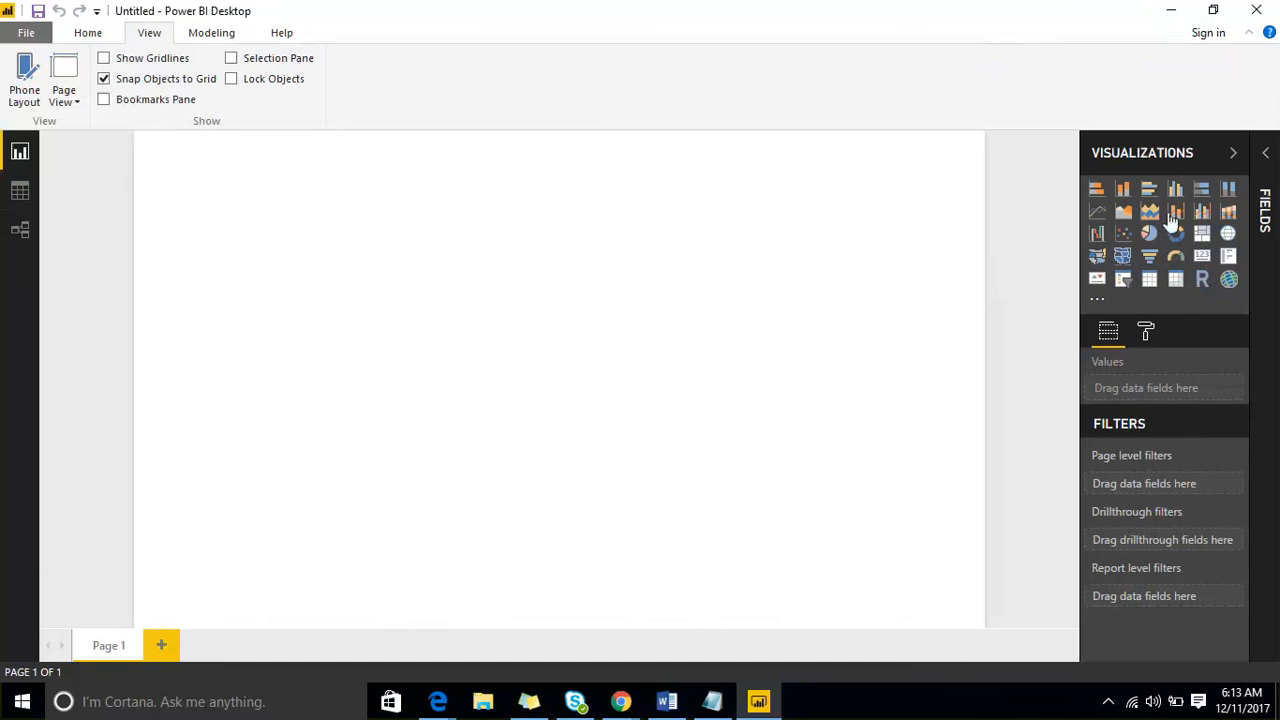
# - Reopen the Fields pane, then collapse and re-expand Visualizations so both panes are open
pyautogui.click(1264, 156)
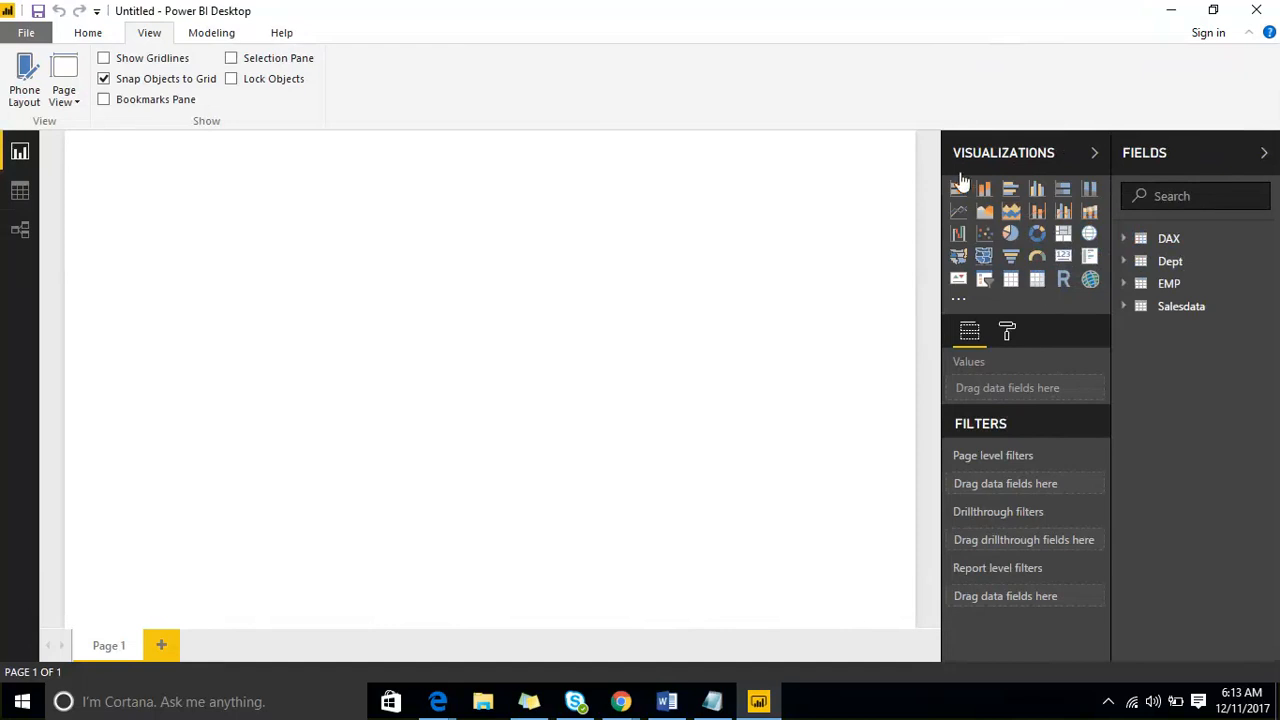
pyautogui.click(1093, 154)
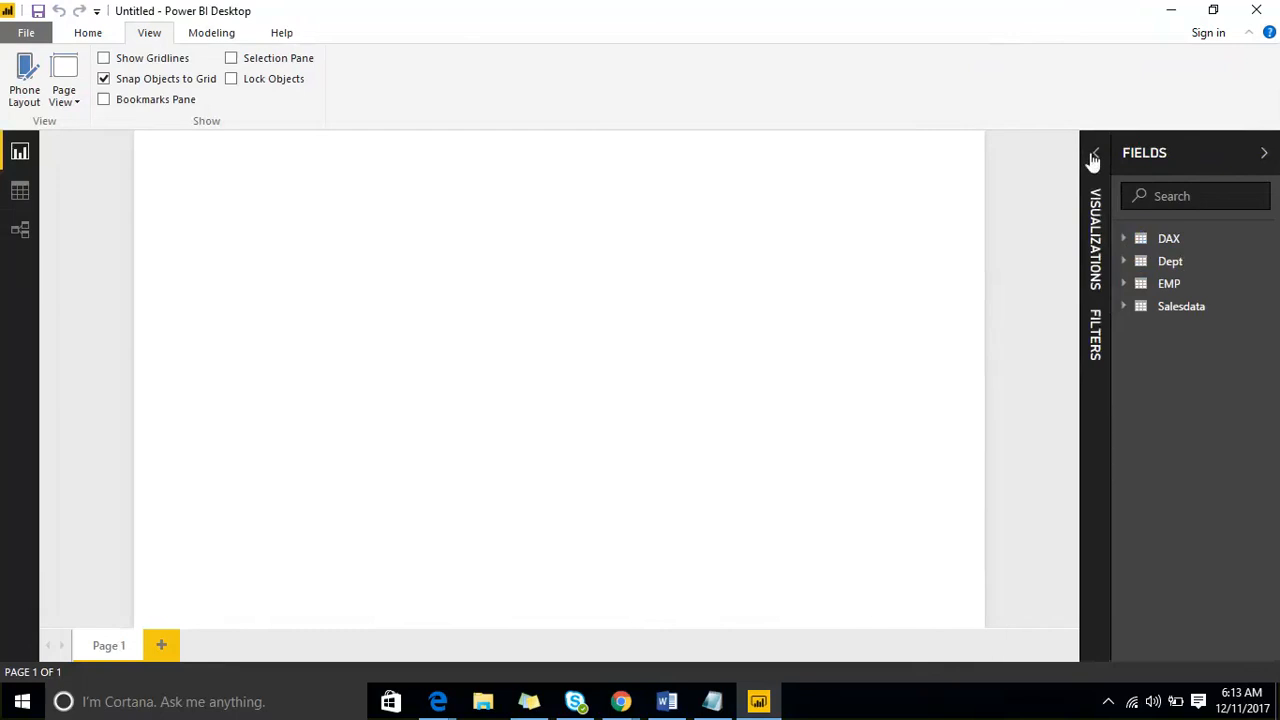
pyautogui.click(1094, 156)
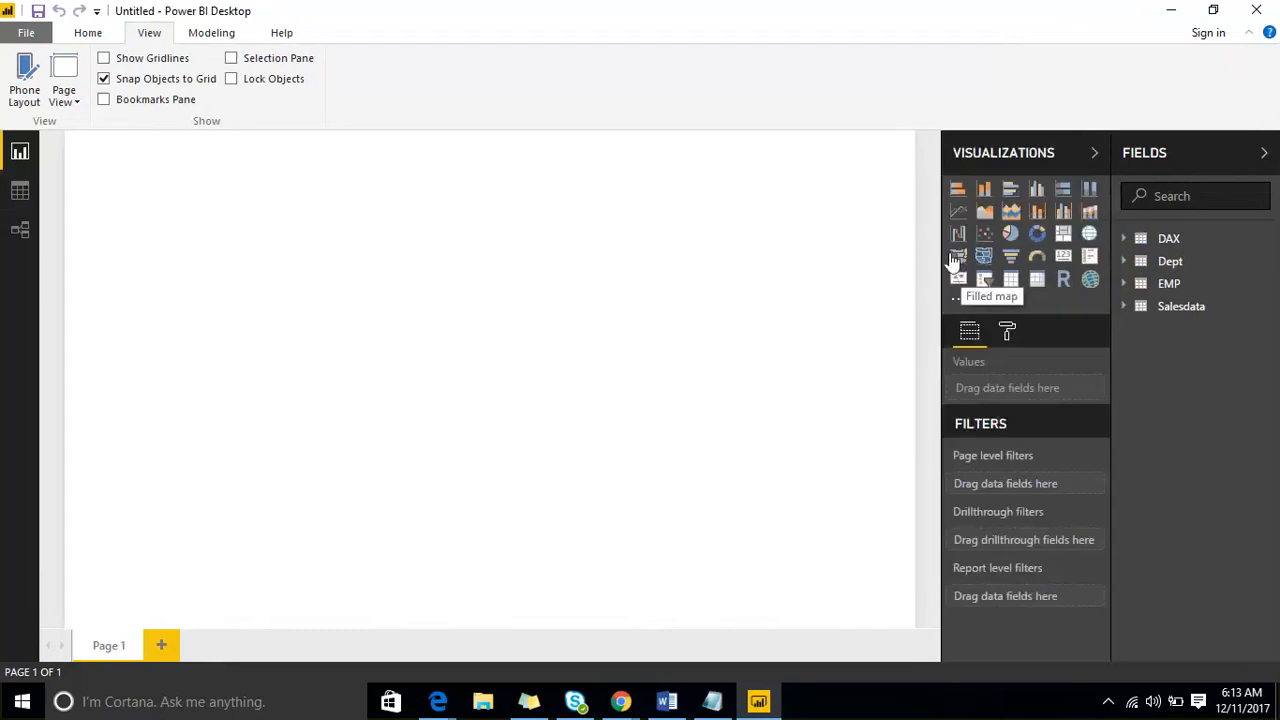
# - Insert a clustered bar chart of Amount Paid by CityName from the Salesdata table and enlarge it on the page
pyautogui.click(1011, 192)
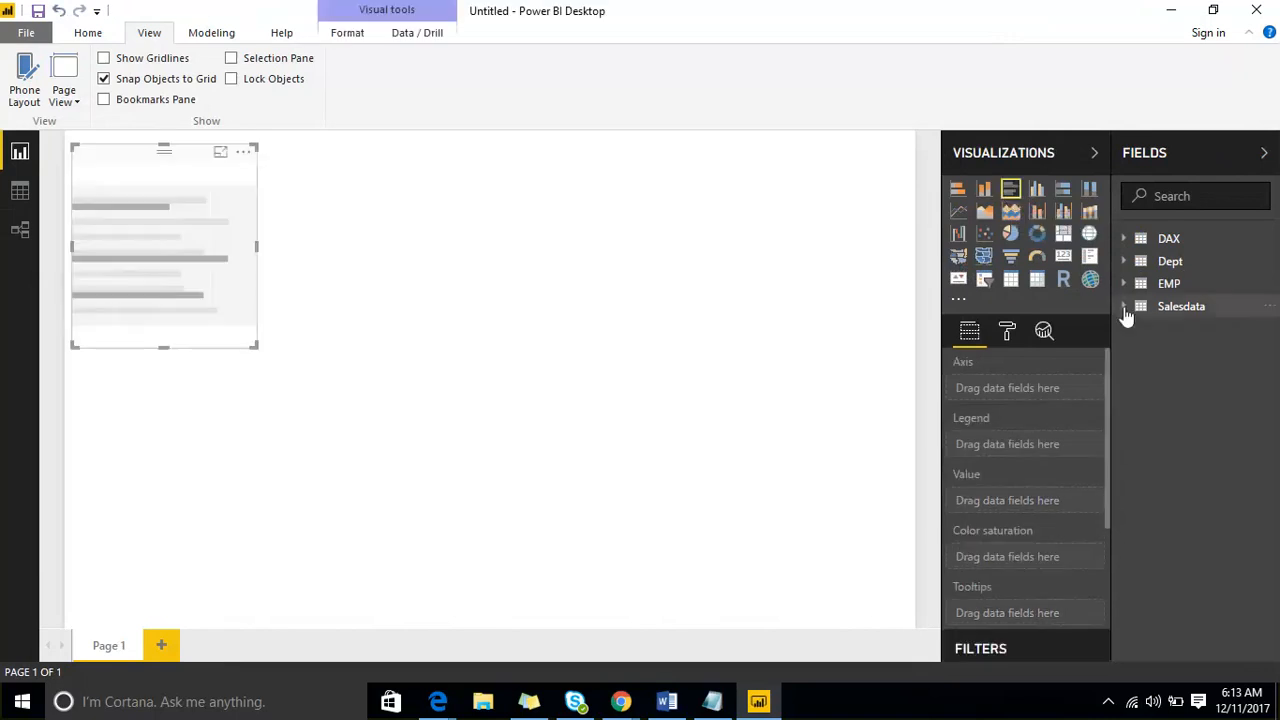
pyautogui.click(1126, 306)
pyautogui.moveTo(1212, 393); pyautogui.dragTo(250, 270)
pyautogui.moveTo(1203, 351); pyautogui.dragTo(197, 263)
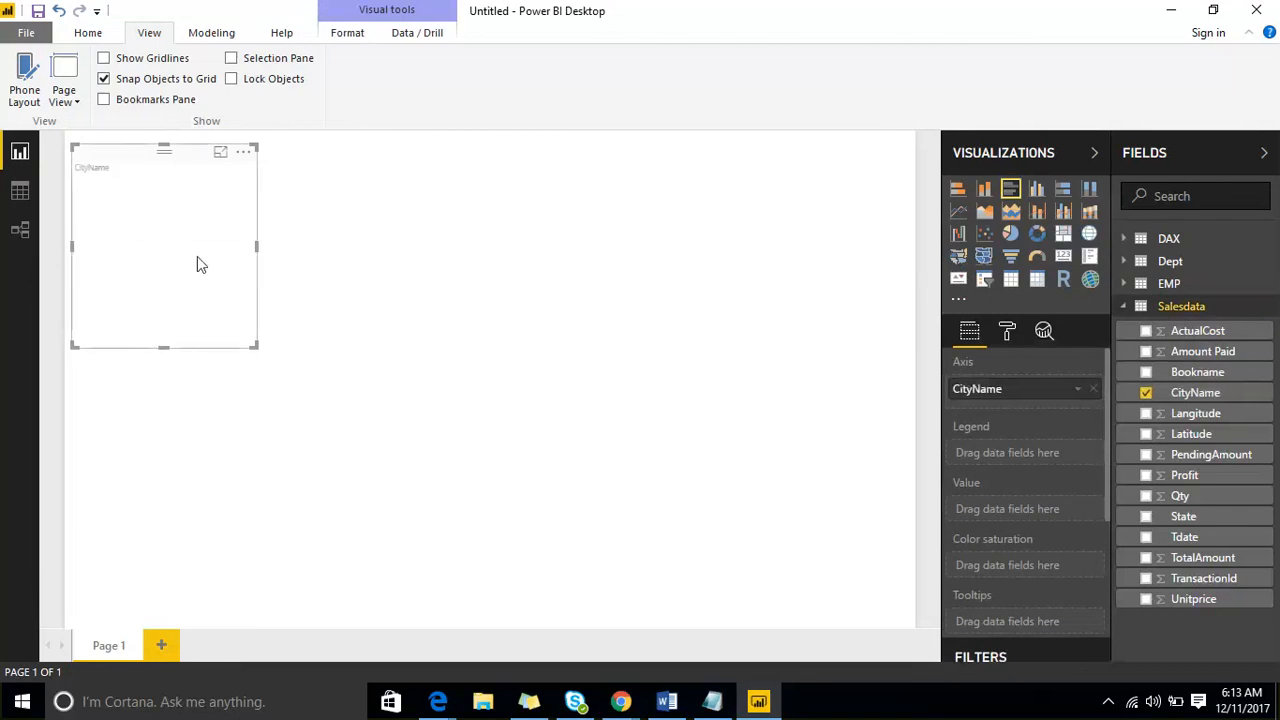
pyautogui.moveTo(257, 349); pyautogui.dragTo(384, 497)
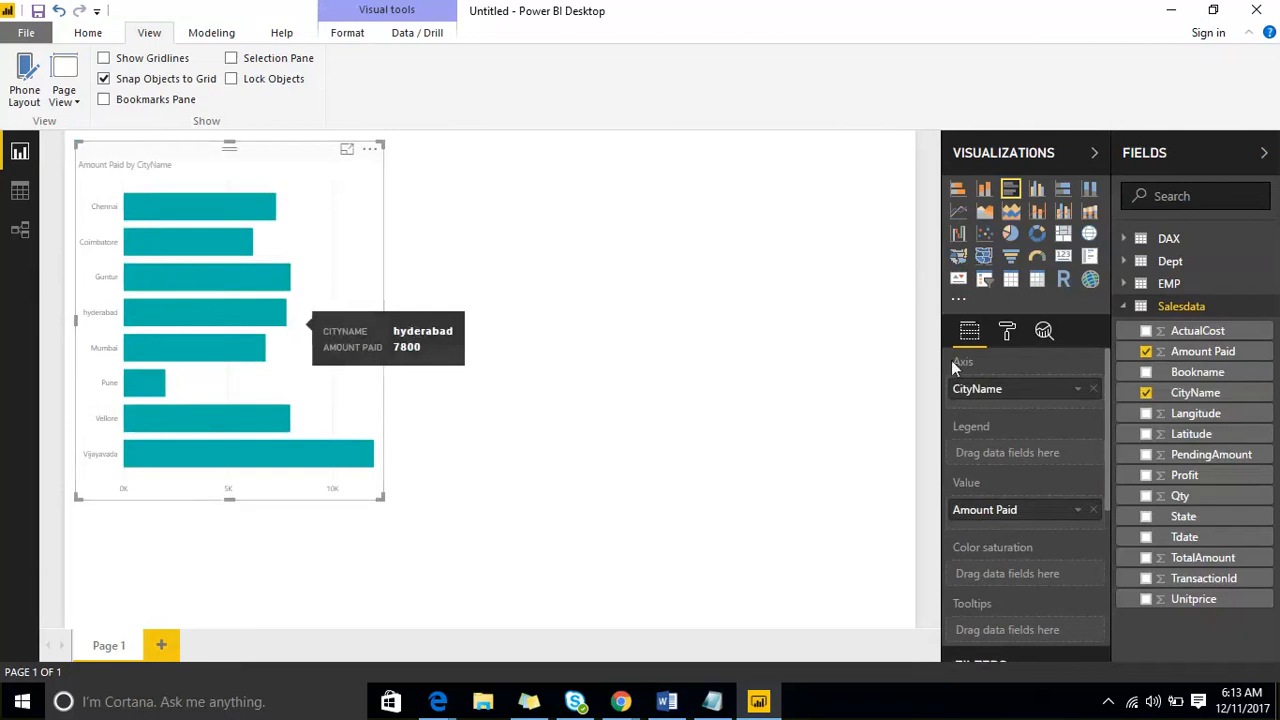
# - Turn on the bar chart's data labels and increase their text size
pyautogui.click(1007, 334)
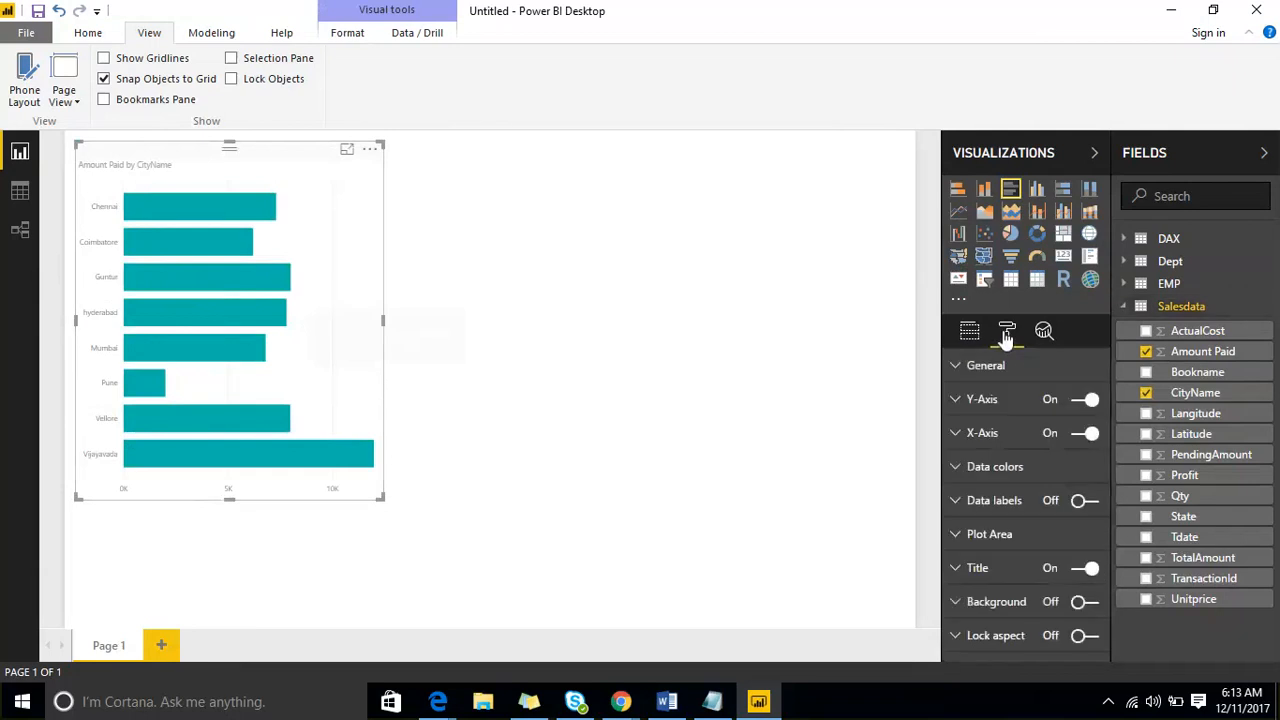
pyautogui.click(1084, 500)
pyautogui.click(957, 500)
pyautogui.scroll(-3, 1050, 510)
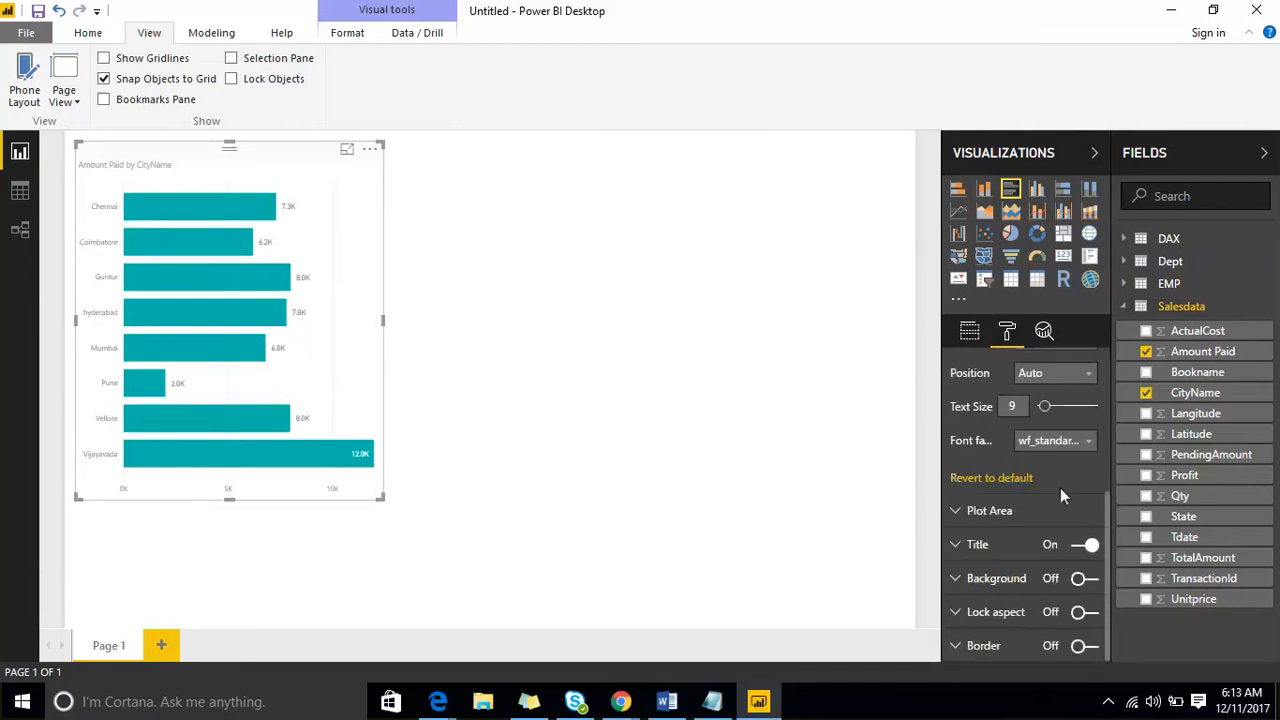
pyautogui.click(1057, 406)
# - Increase the text size of the city names on the bar chart's Y-axis
pyautogui.scroll(5, 995, 406)
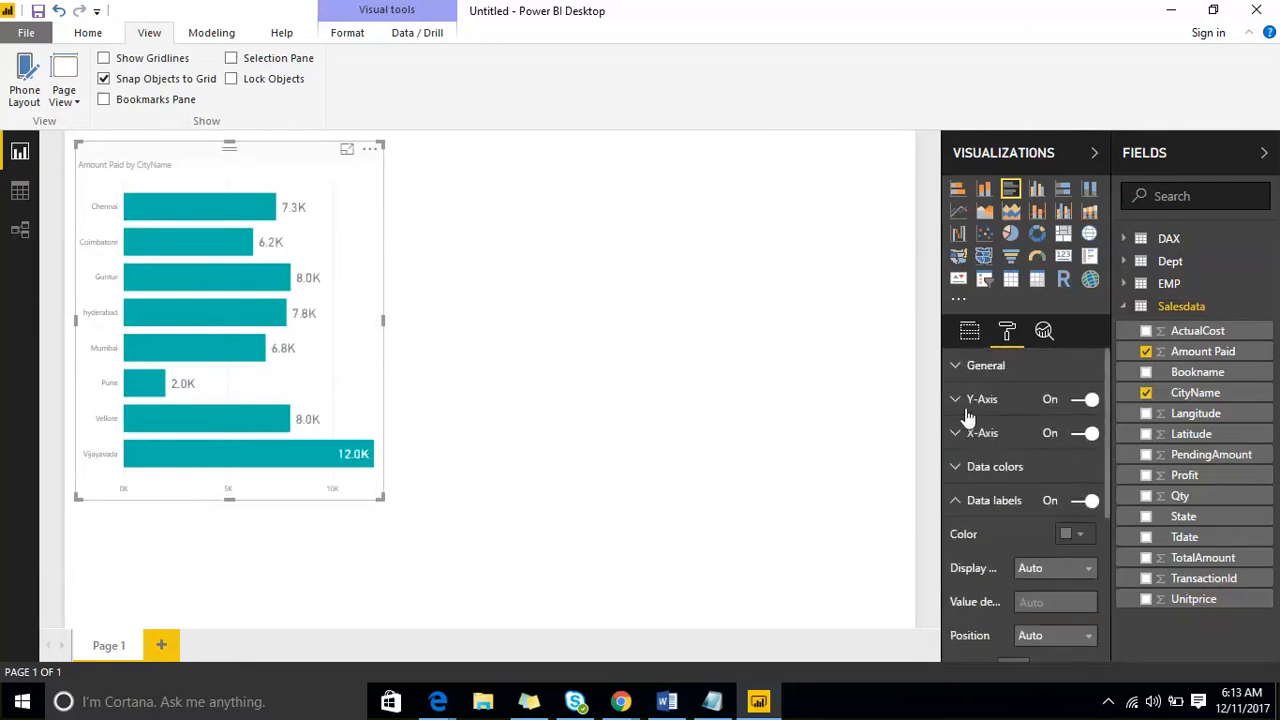
pyautogui.click(970, 399)
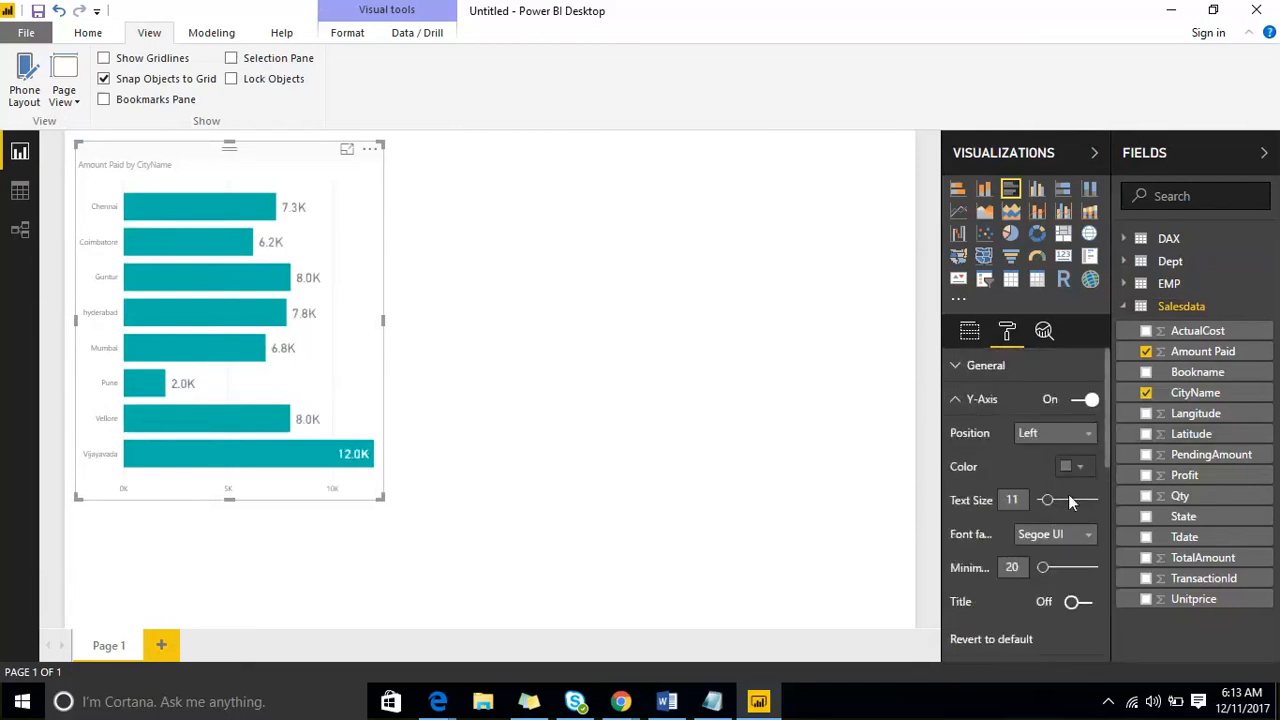
pyautogui.click(1068, 494)
pyautogui.click(957, 412)
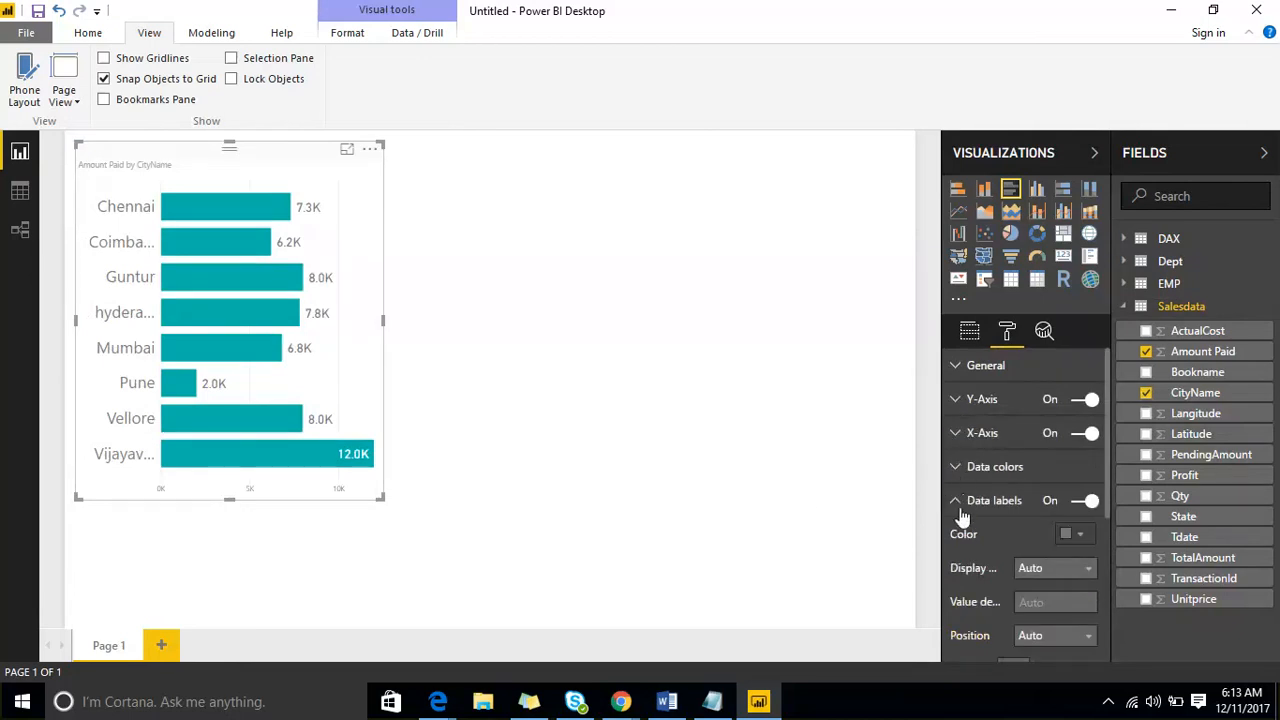
# - Set the bar chart's X-axis text size to 23 and enlarge the chart to fit the full city names
pyautogui.click(955, 434)
pyautogui.click(1066, 600)
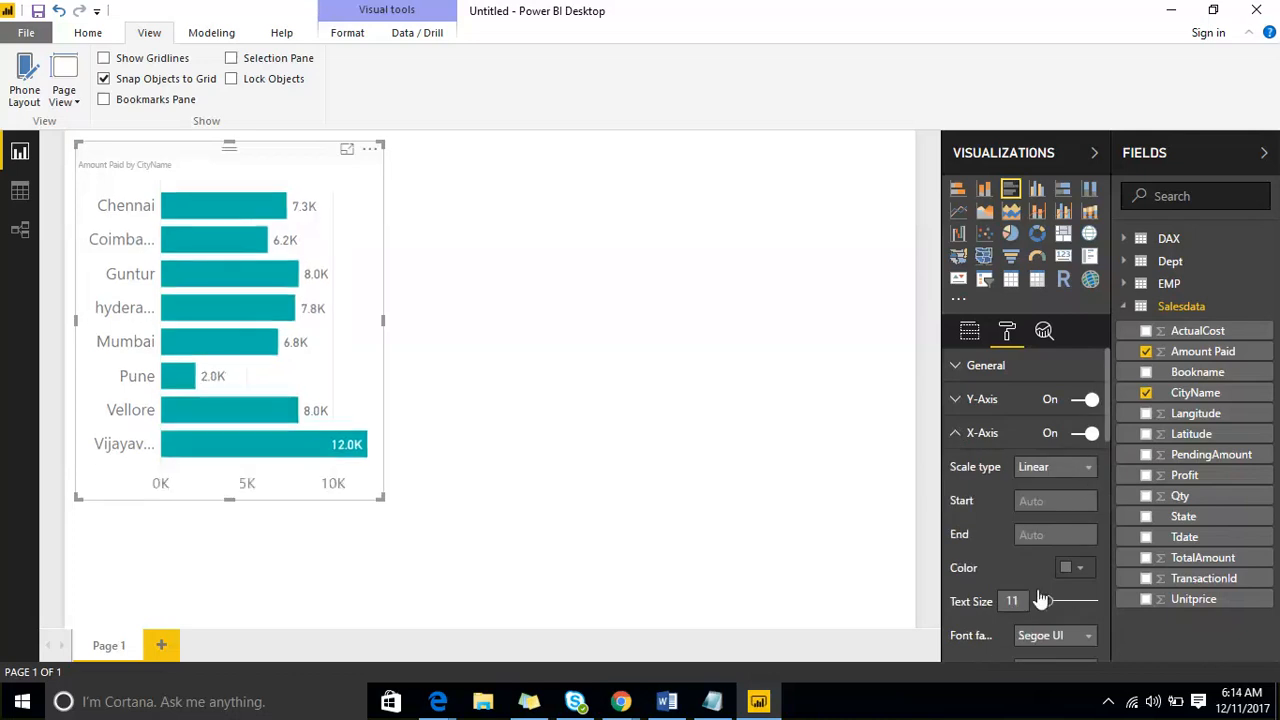
pyautogui.moveTo(383, 500); pyautogui.dragTo(470, 535)
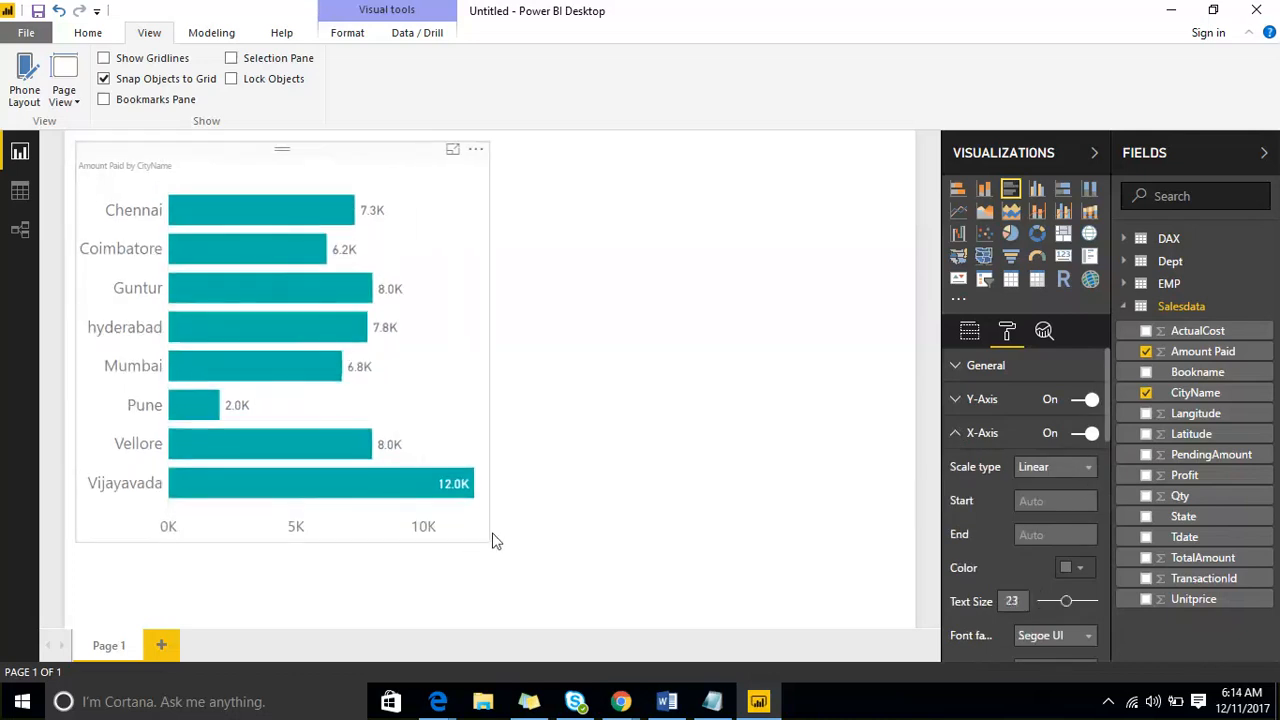
pyautogui.click(491, 537)
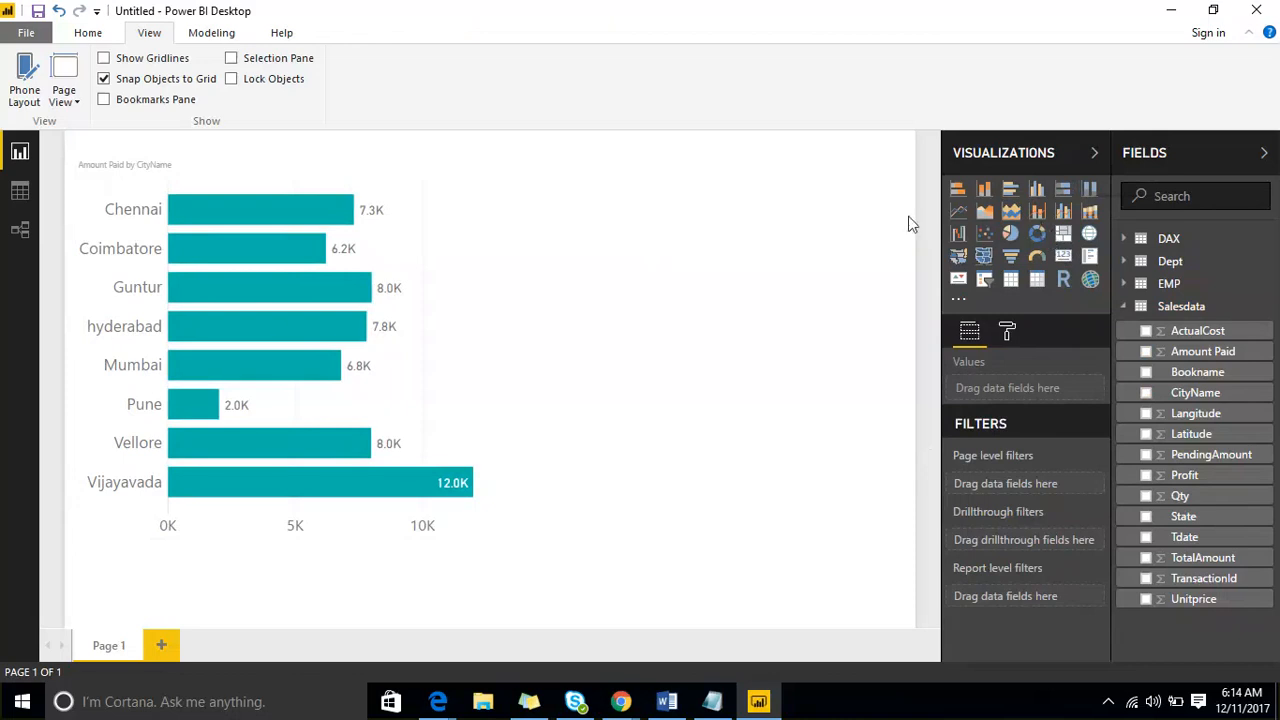
# - Insert a donut chart of Amount Paid by Bookname beside the bar chart and enlarge it
pyautogui.click(1038, 236)
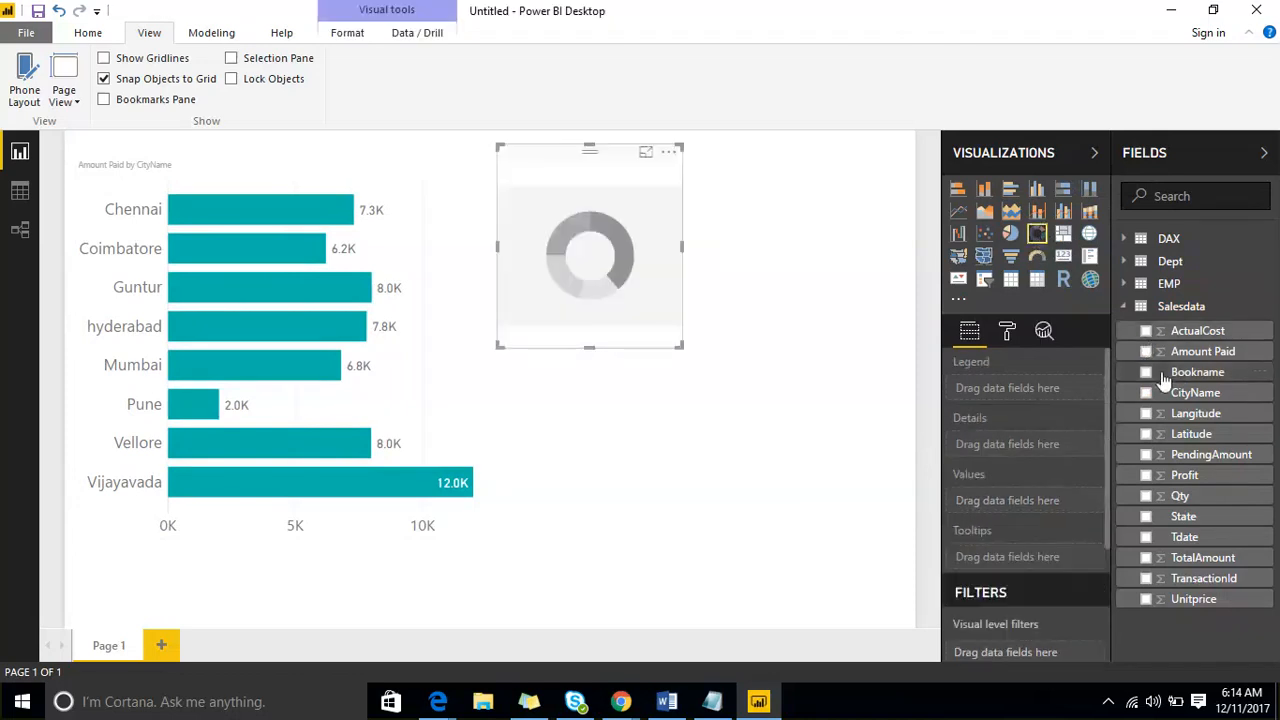
pyautogui.moveTo(1165, 380); pyautogui.dragTo(585, 258)
pyautogui.moveTo(1203, 355); pyautogui.dragTo(612, 234)
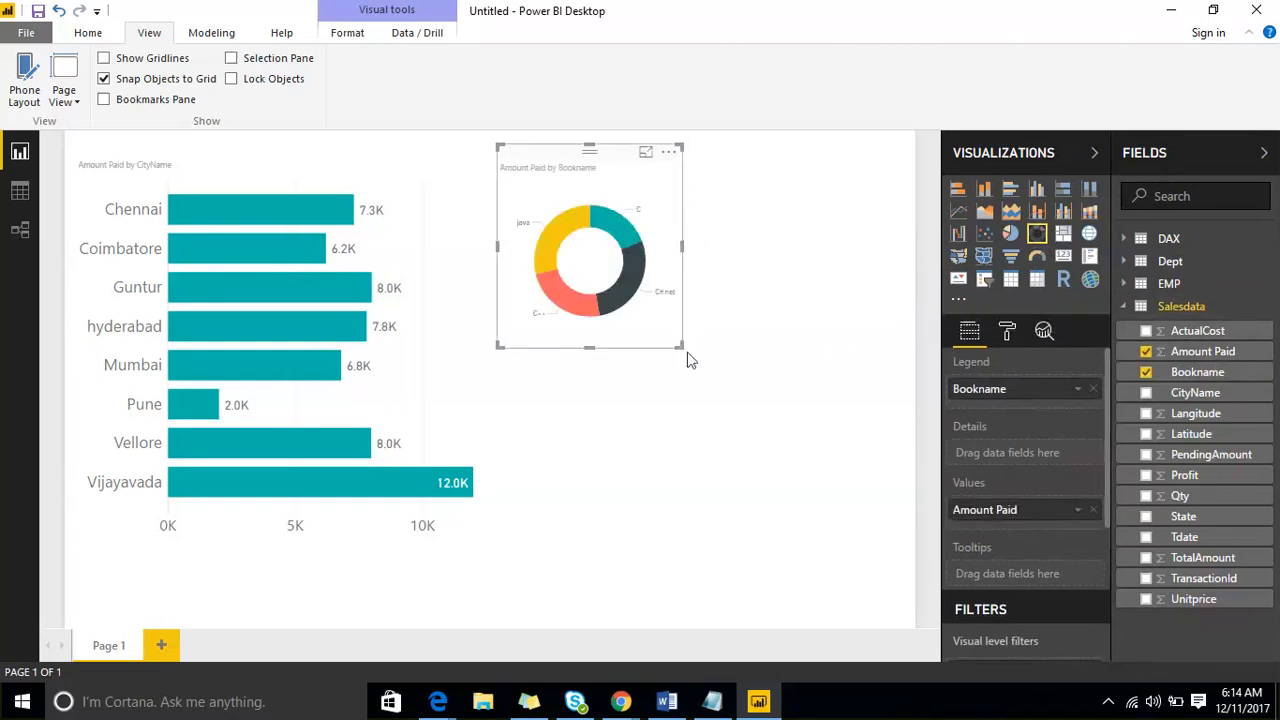
pyautogui.moveTo(682, 347); pyautogui.dragTo(755, 392)
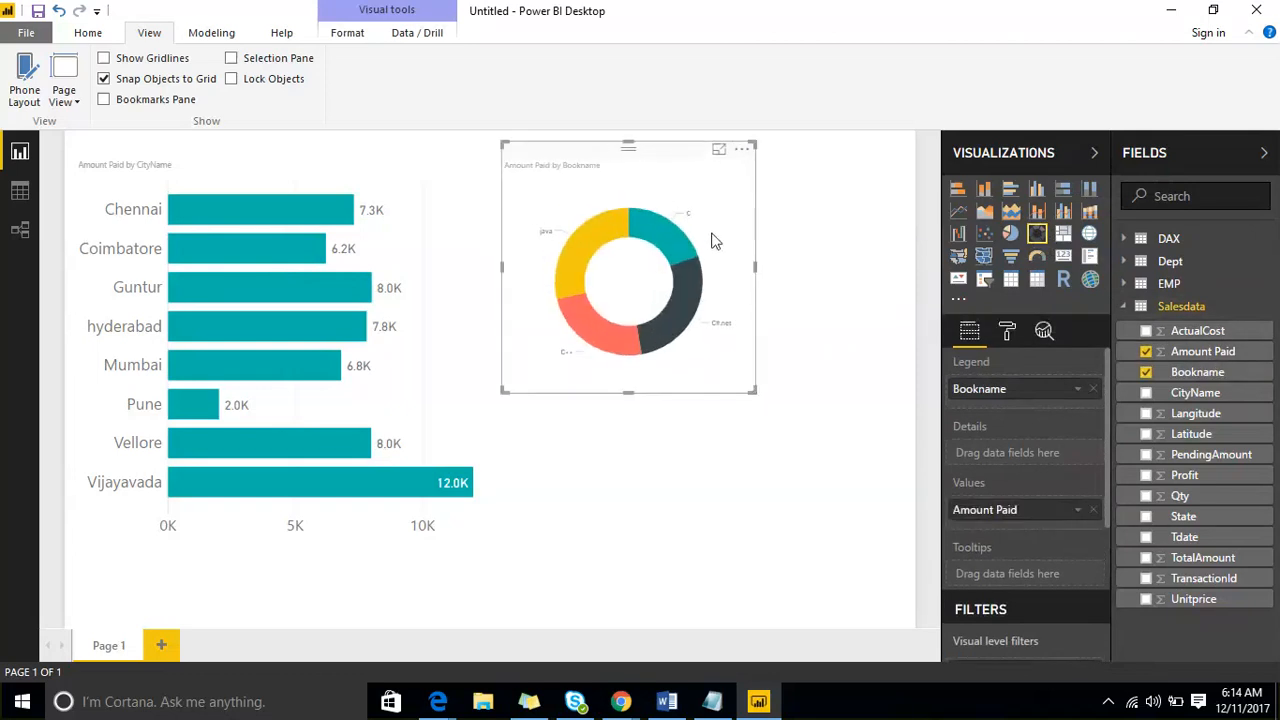
# - Open the formatting options of the Amount Paid by Bookname donut chart and enlarge the chart
pyautogui.click(1008, 335)
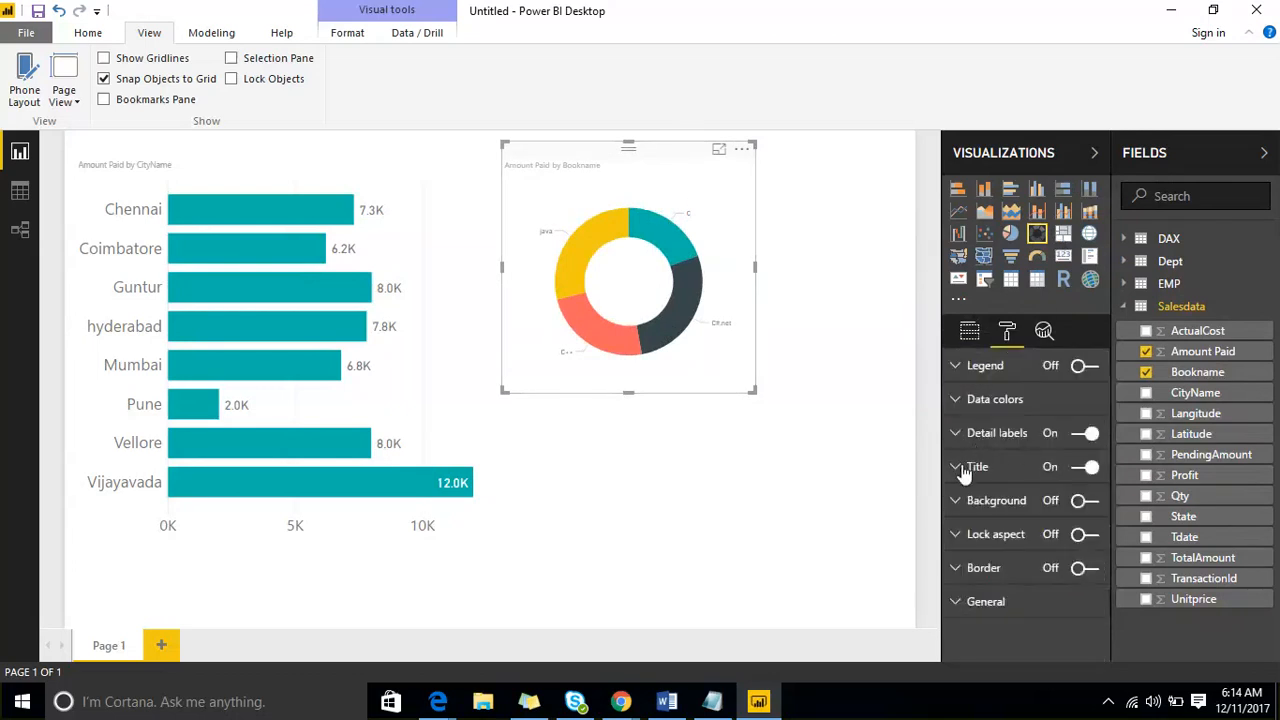
pyautogui.moveTo(752, 392); pyautogui.dragTo(808, 436)
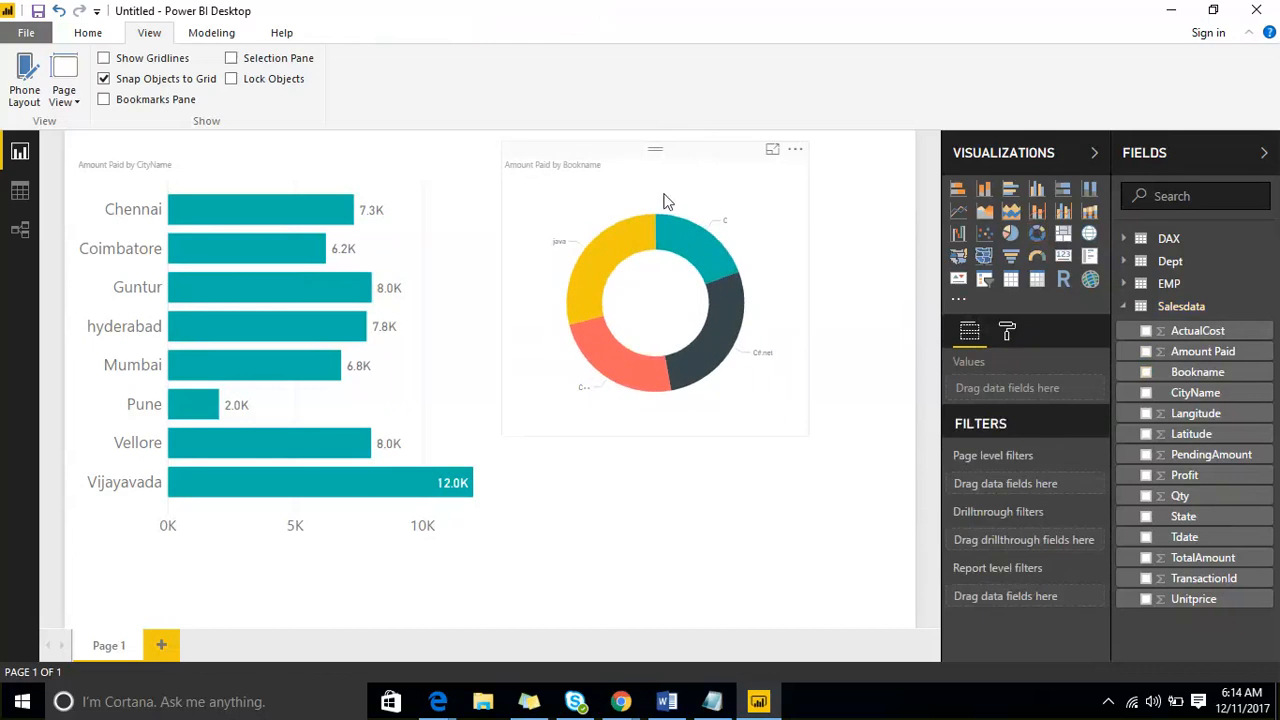
# - Add a second report page and insert a pie chart of Amount Paid by Bookname
pyautogui.click(162, 647)
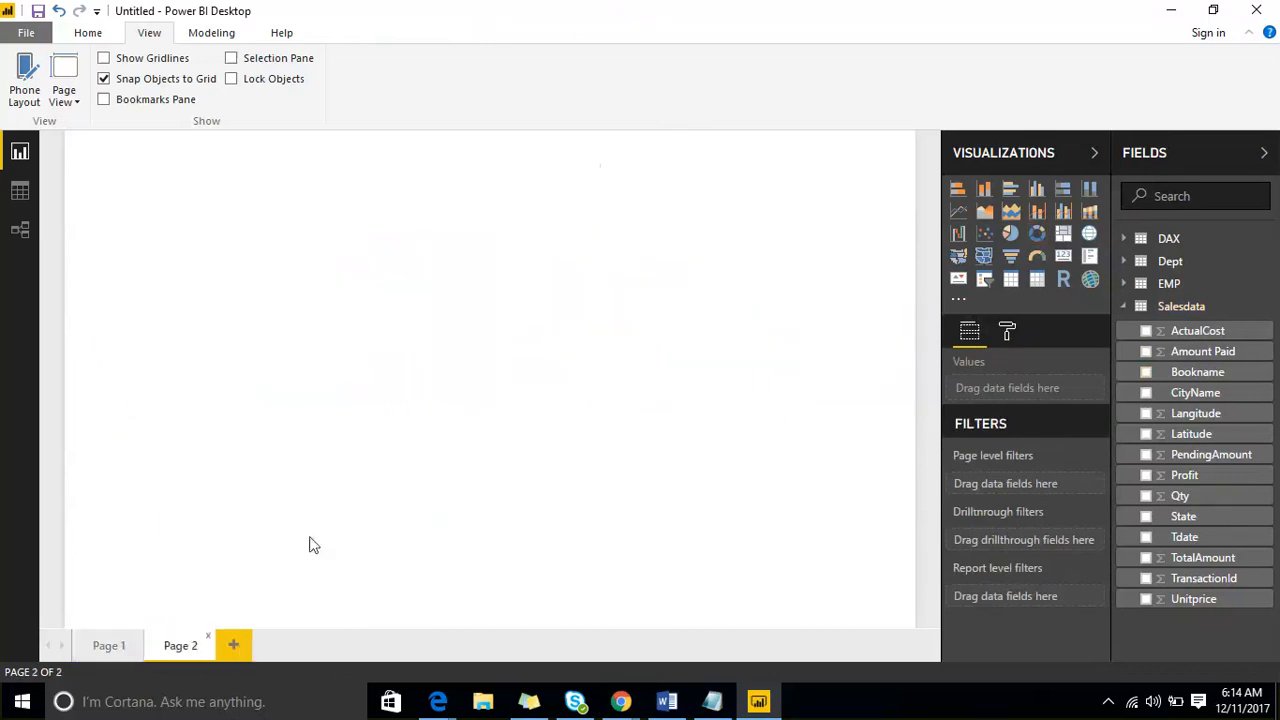
pyautogui.click(1011, 234)
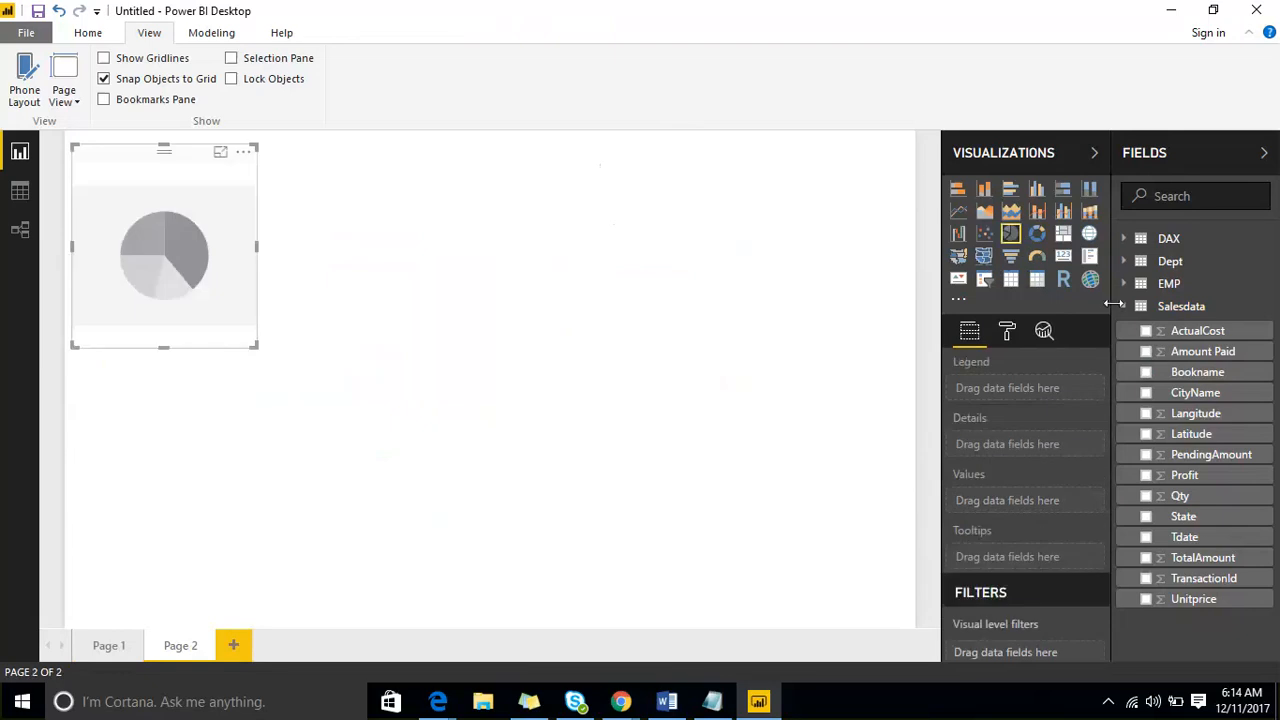
pyautogui.moveTo(1176, 376); pyautogui.dragTo(175, 245)
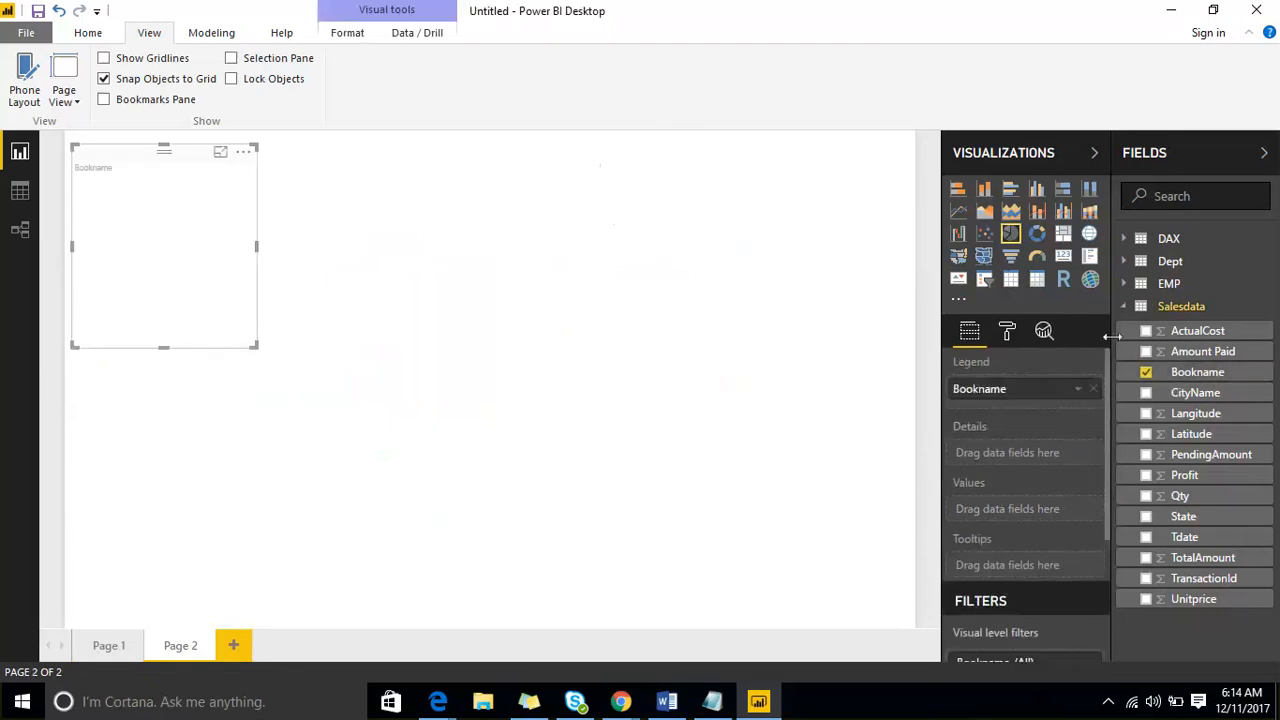
pyautogui.moveTo(1180, 352); pyautogui.dragTo(166, 280)
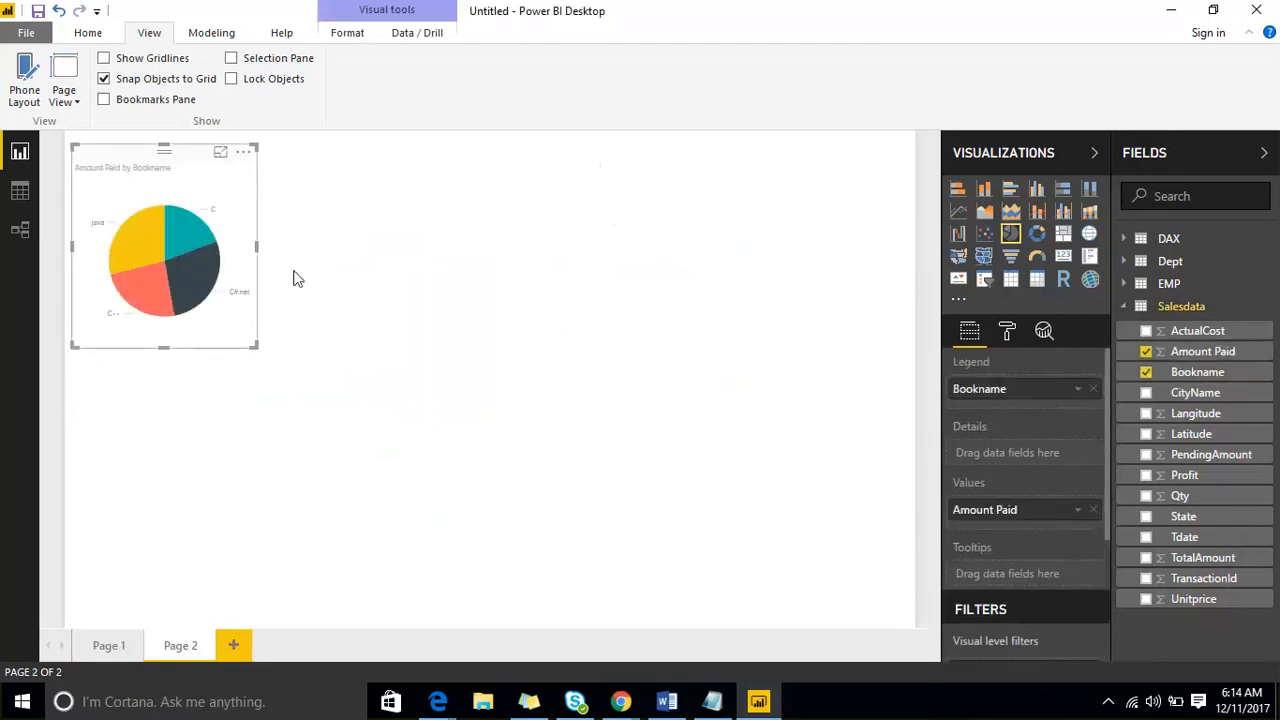
# - Insert a donut chart of PendingAmount by State and place it to the right of the pie chart
pyautogui.click(609, 274)
pyautogui.click(1037, 238)
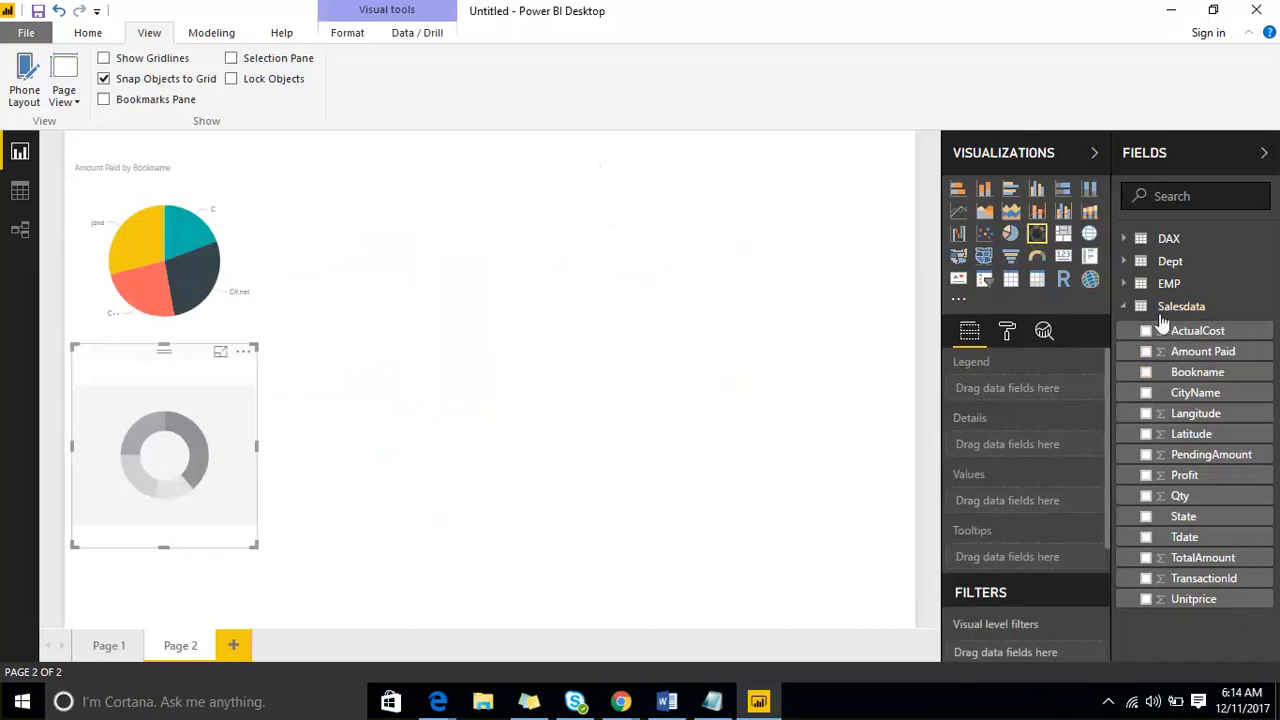
pyautogui.click(1146, 516)
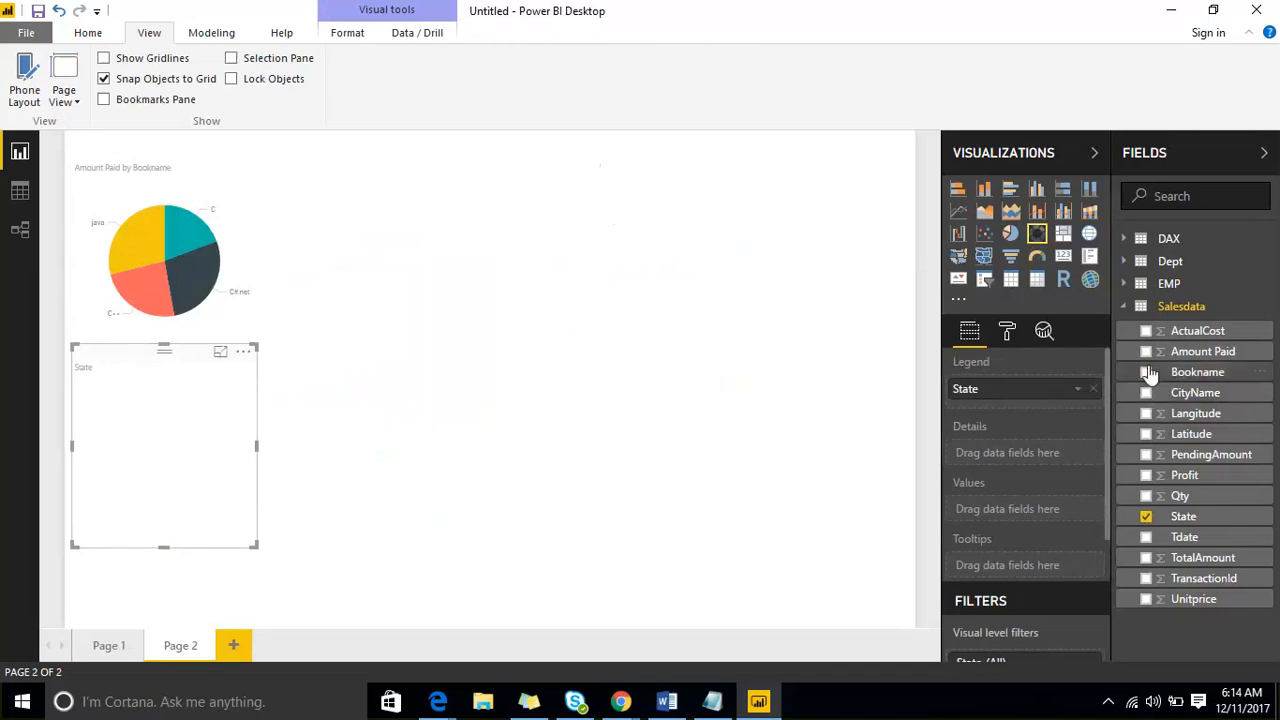
pyautogui.click(1146, 454)
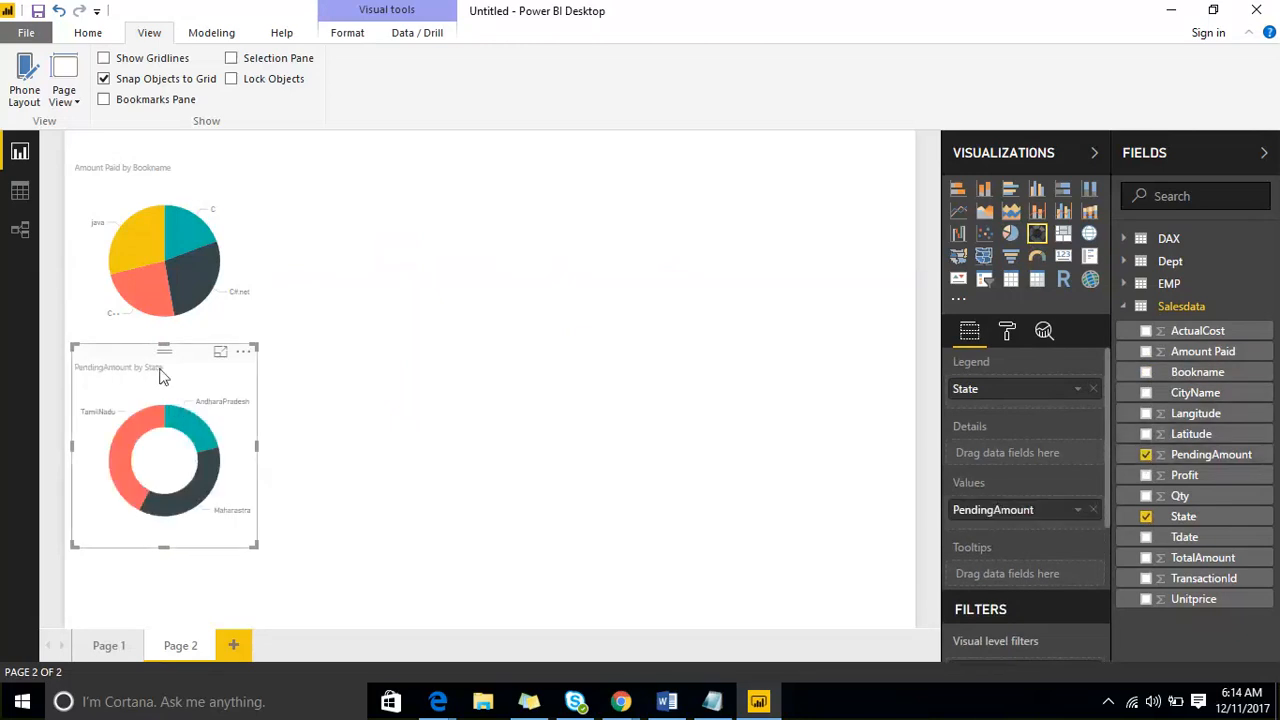
pyautogui.moveTo(163, 364); pyautogui.dragTo(671, 212)
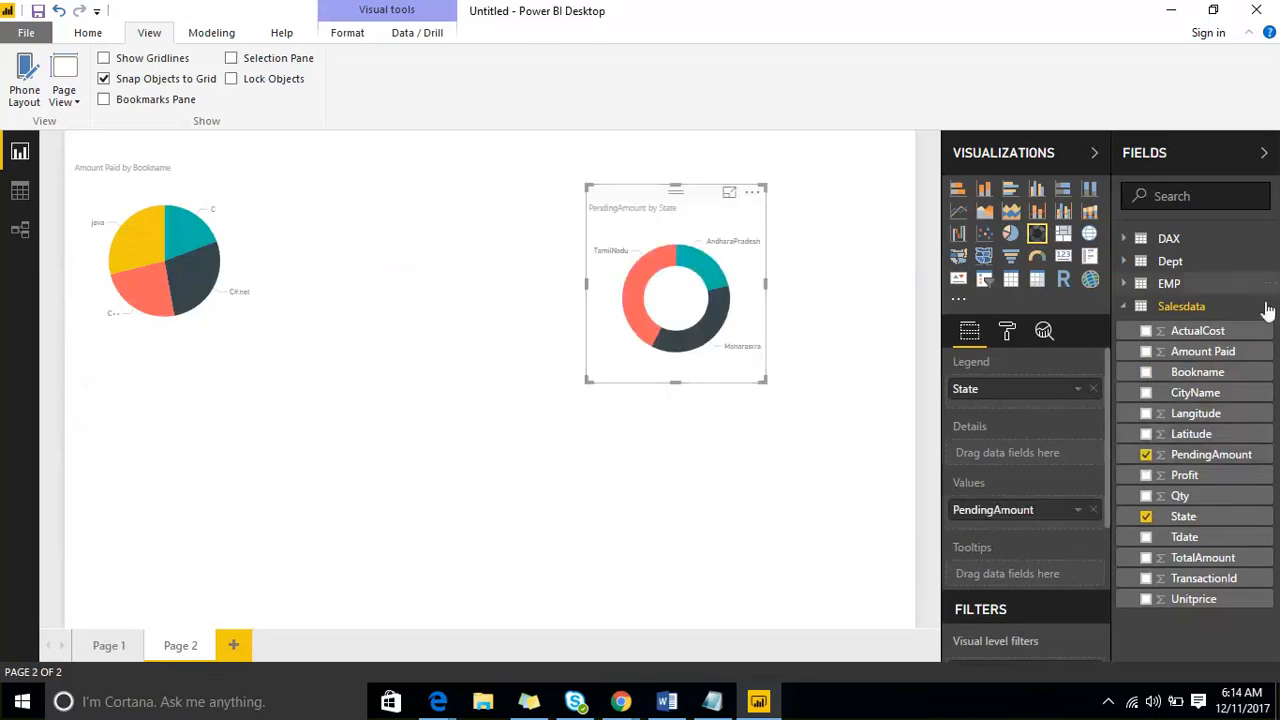
# - Add Bookname as the detail level of the PendingAmount donut chart, enlarge the chart and open its formatting options
pyautogui.click(1146, 372)
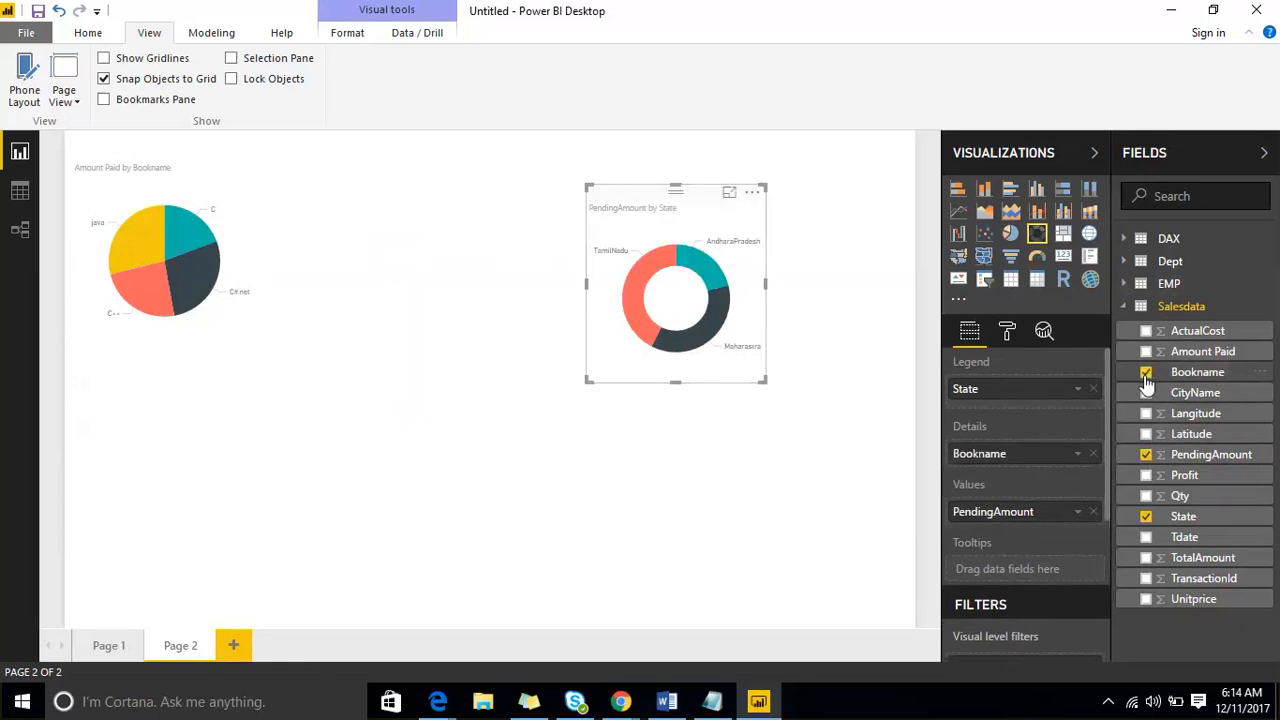
pyautogui.moveTo(760, 380); pyautogui.dragTo(845, 476)
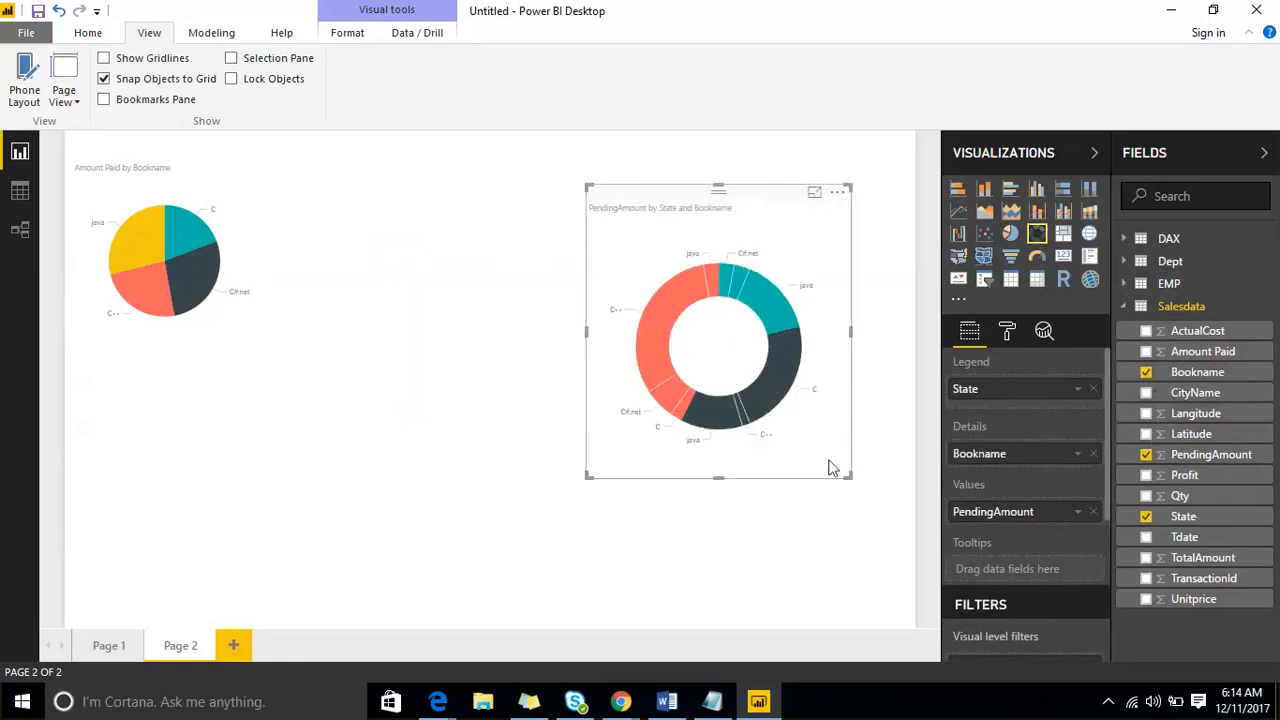
pyautogui.moveTo(770, 398)
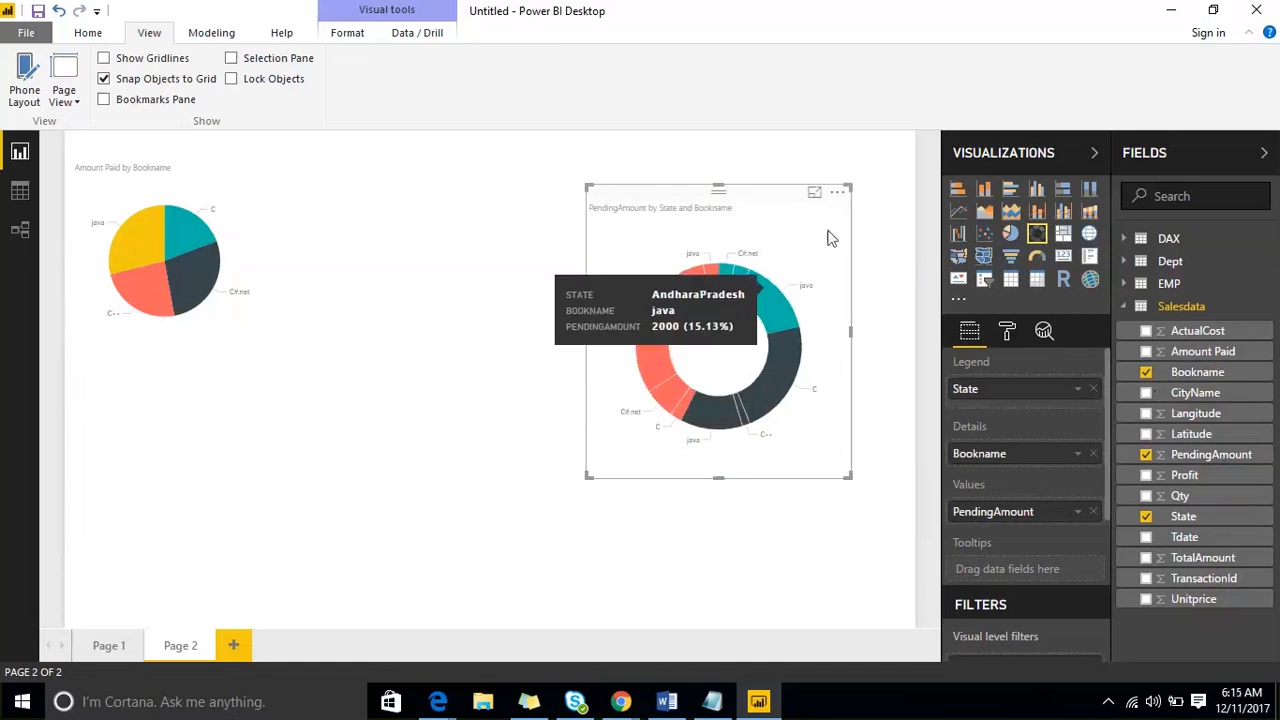
pyautogui.click(1007, 331)
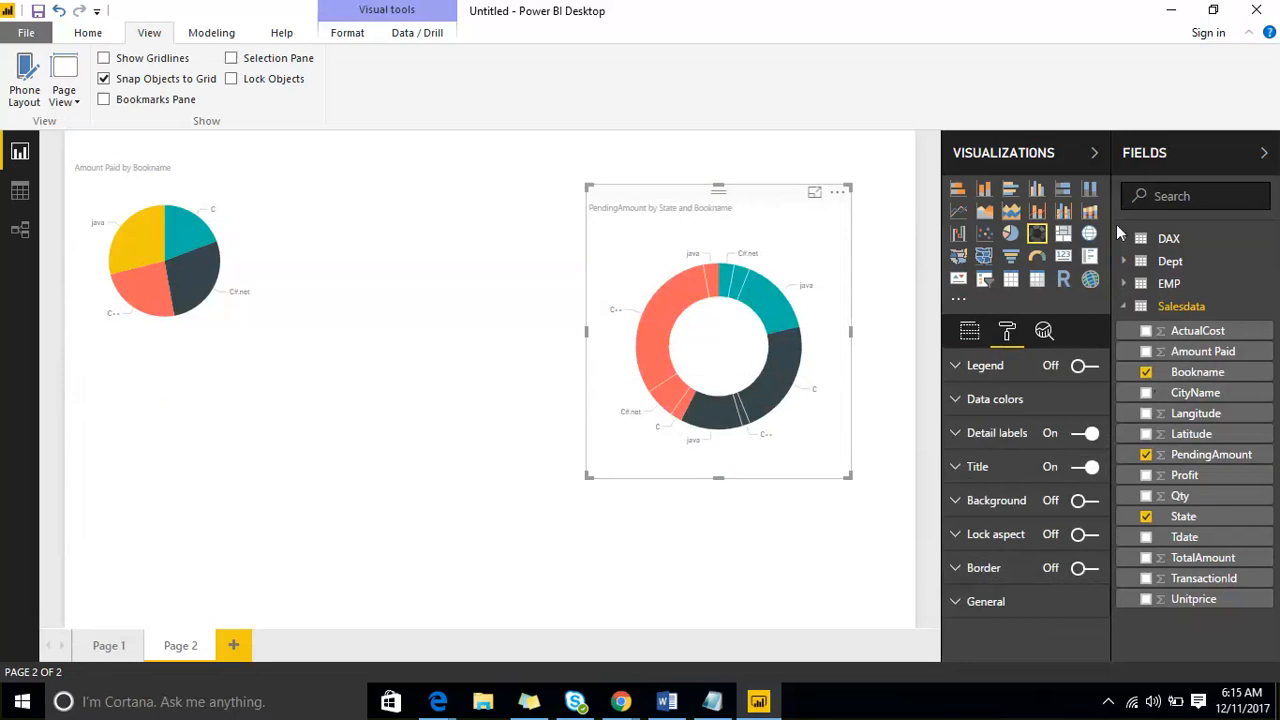
# - Collapse the Fields pane, collapse and restore the Visualizations pane, and deselect the donut chart
pyautogui.click(1264, 153)
pyautogui.click(1204, 155)
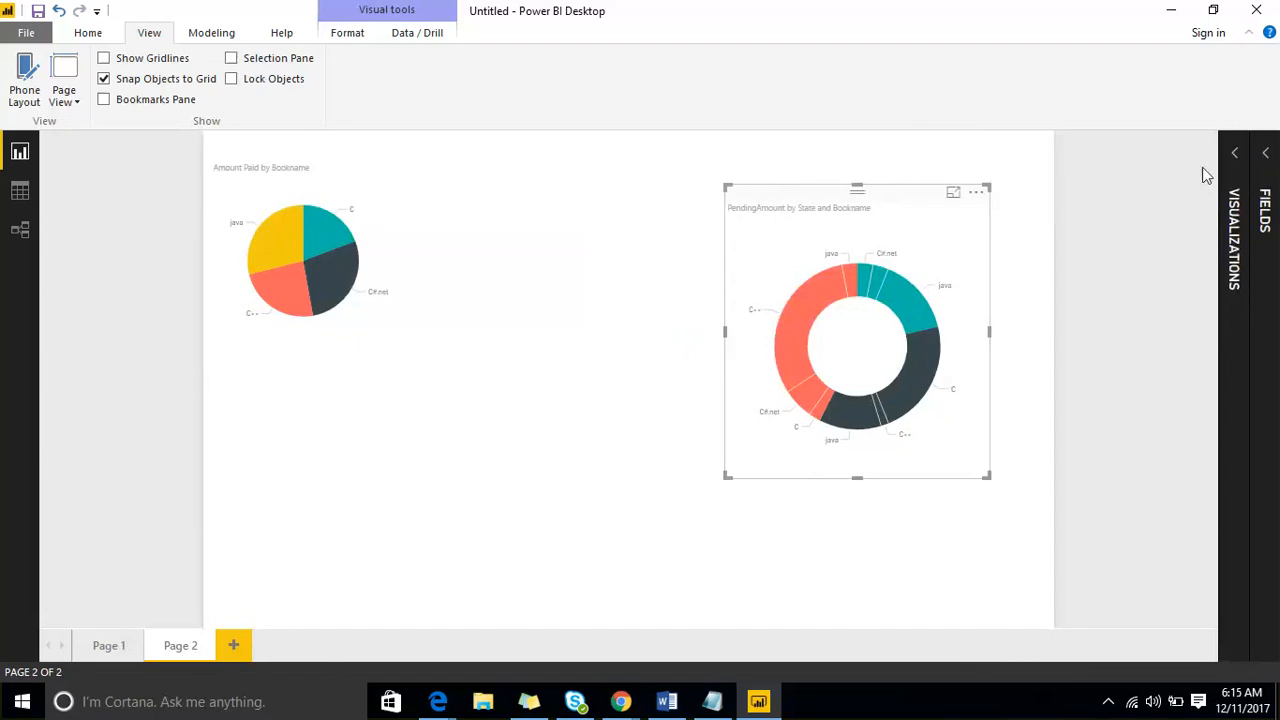
pyautogui.click(1236, 155)
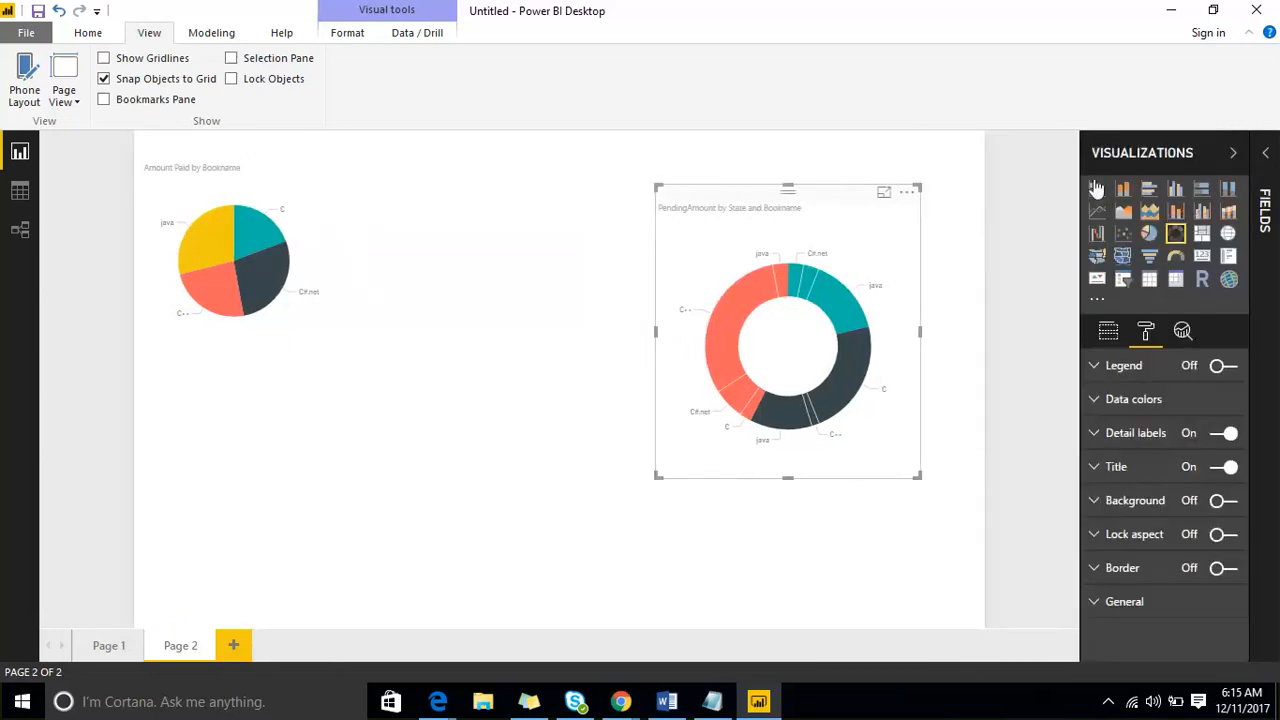
pyautogui.click(1233, 153)
pyautogui.click(1220, 158)
pyautogui.click(93, 228)
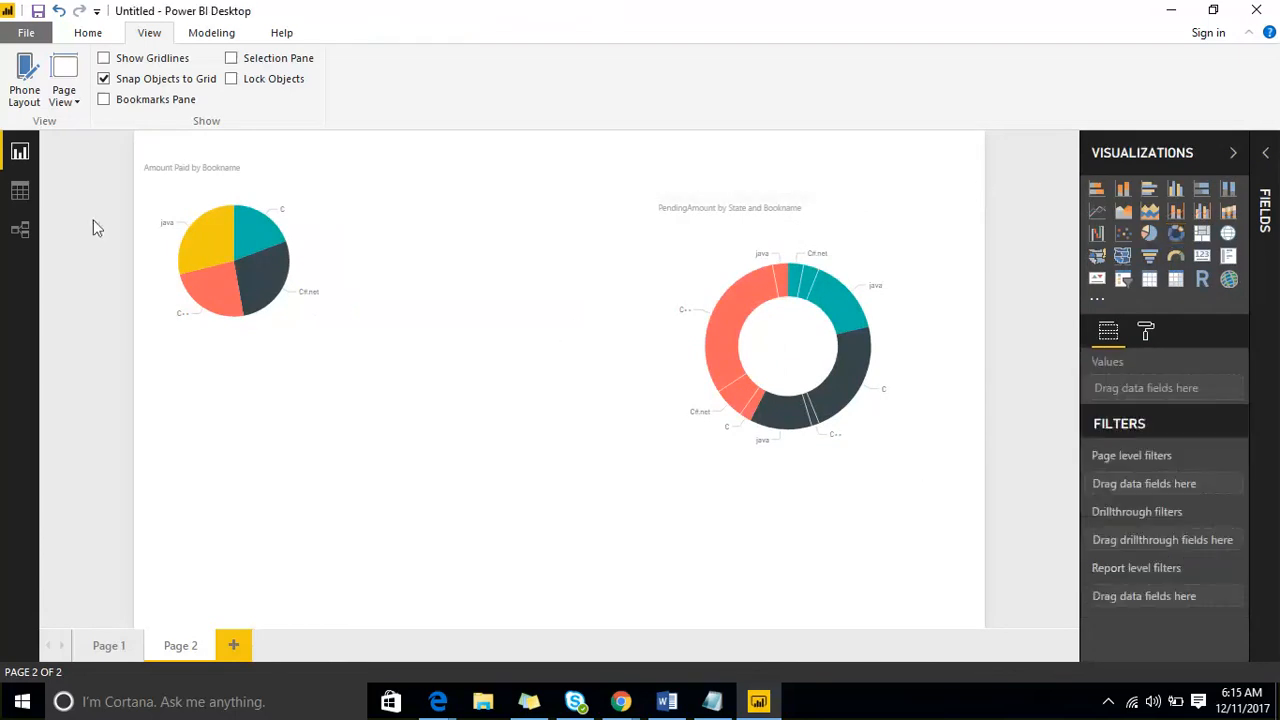
# - Look at the Data view and the Relationships view, and return to the Report view
pyautogui.click(20, 192)
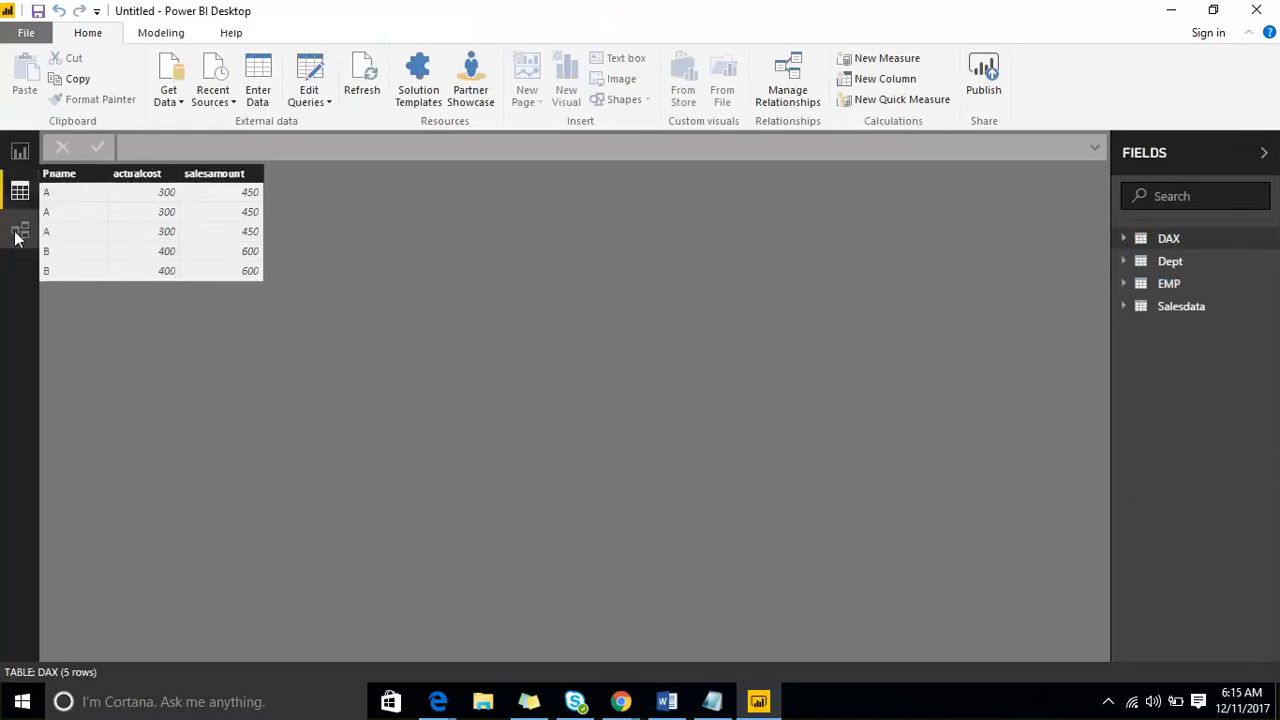
pyautogui.click(17, 232)
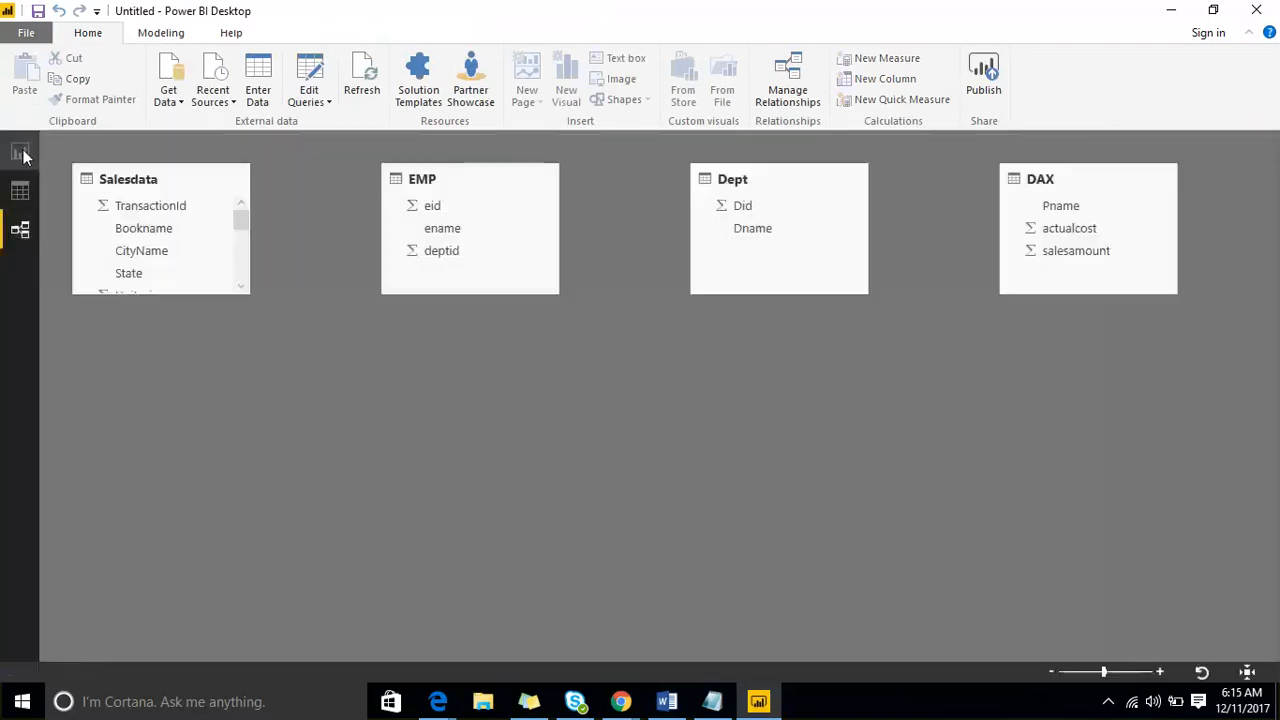
pyautogui.click(21, 153)
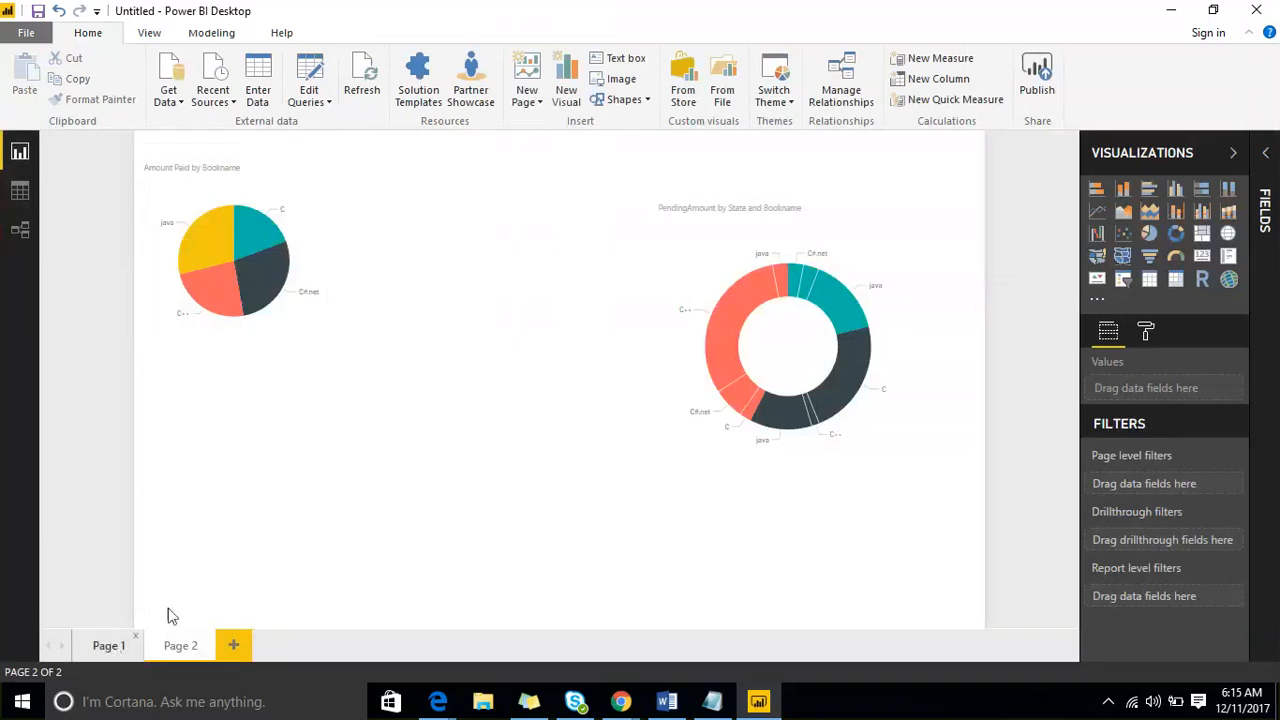
# - Add two more blank pages to the report
pyautogui.click(236, 648)
pyautogui.click(310, 646)
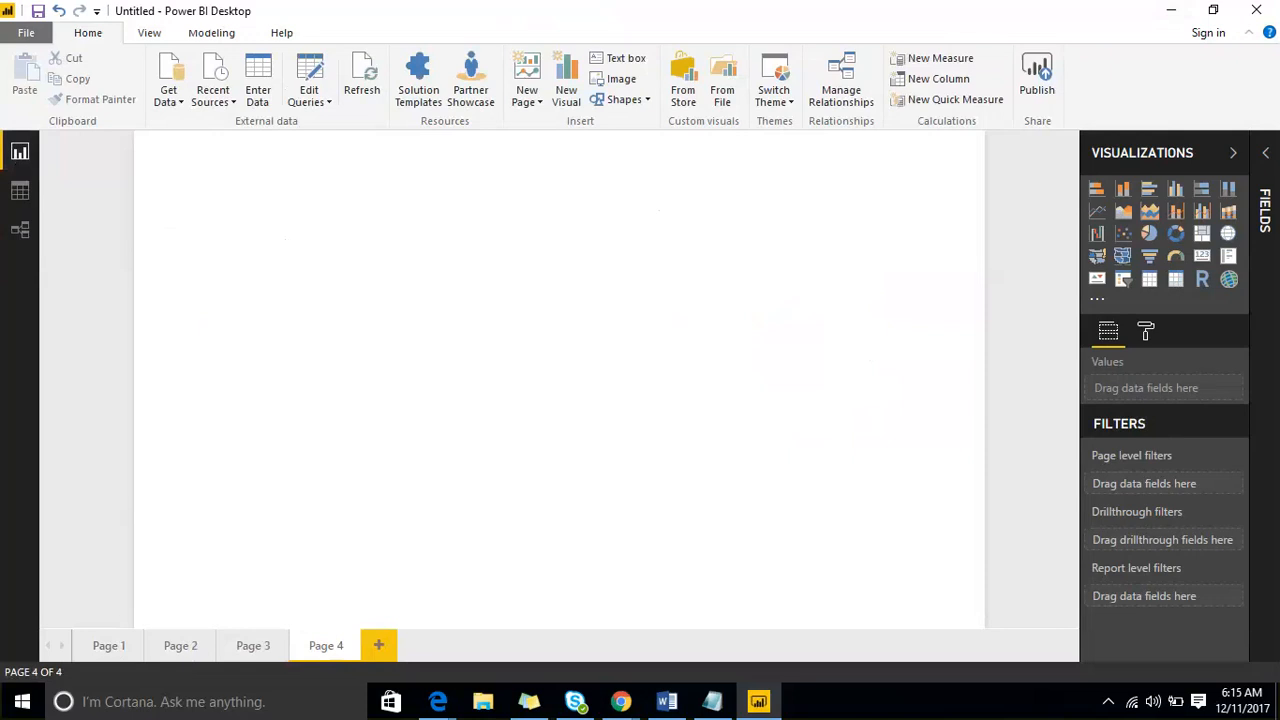
pyautogui.click(941, 75)
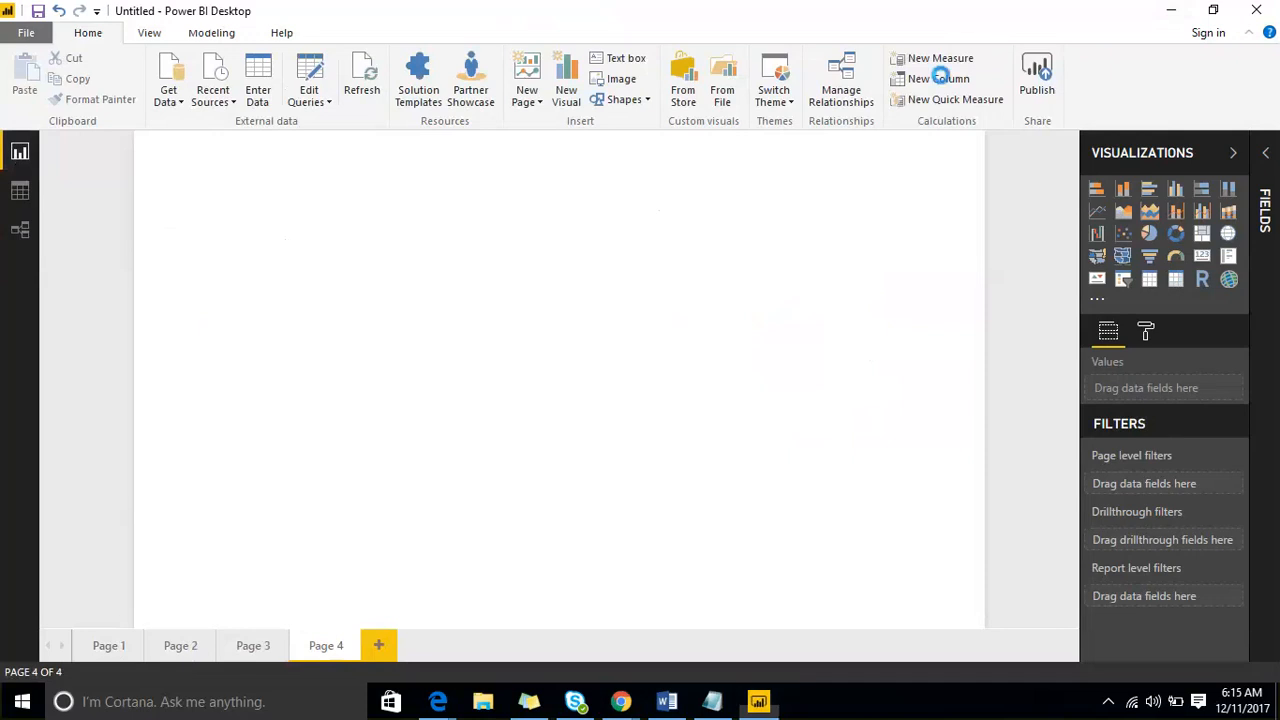
pyautogui.moveTo(10, 168)
pyautogui.mouseDown()
pyautogui.moveTo(47, 164)
pyautogui.moveTo(60, 140)
pyautogui.mouseUp()
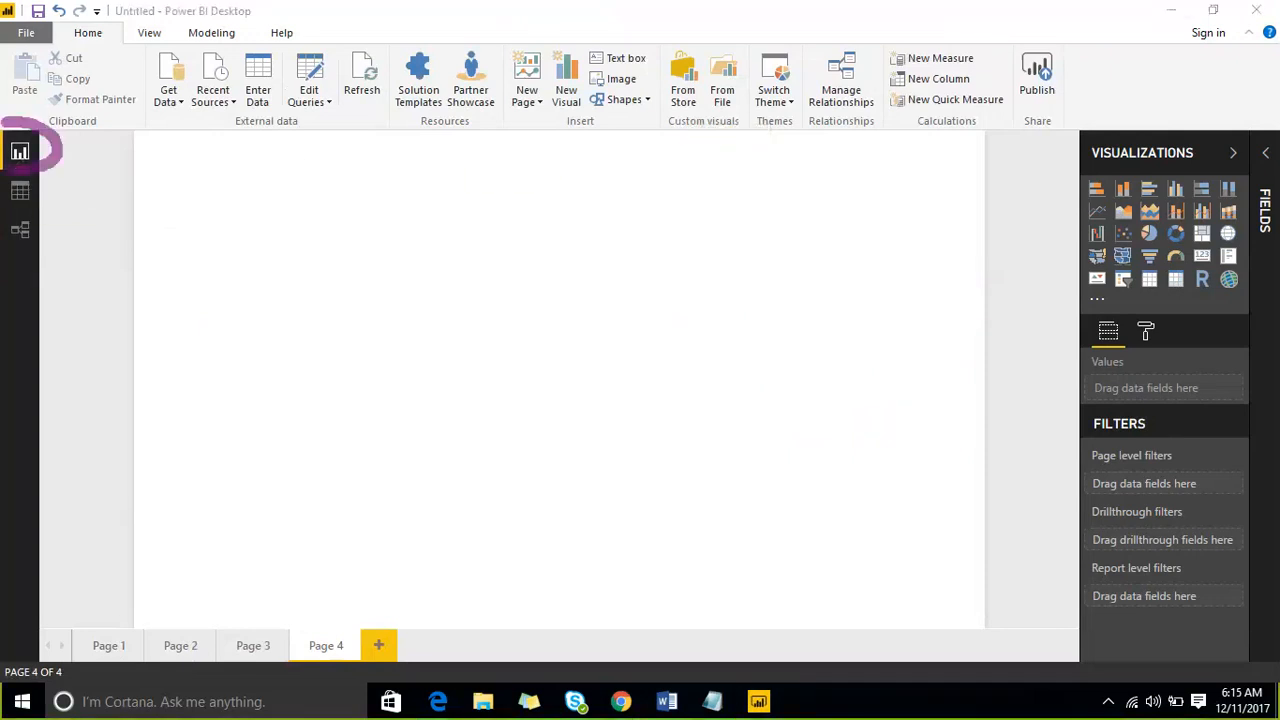
pyautogui.moveTo(84, 644)
pyautogui.mouseDown()
pyautogui.moveTo(123, 508)
pyautogui.moveTo(530, 38)
pyautogui.moveTo(1150, 308)
pyautogui.mouseUp()
pyautogui.moveTo(1155, 490)
pyautogui.mouseDown()
pyautogui.moveTo(860, 662)
pyautogui.moveTo(64, 632)
pyautogui.mouseUp()
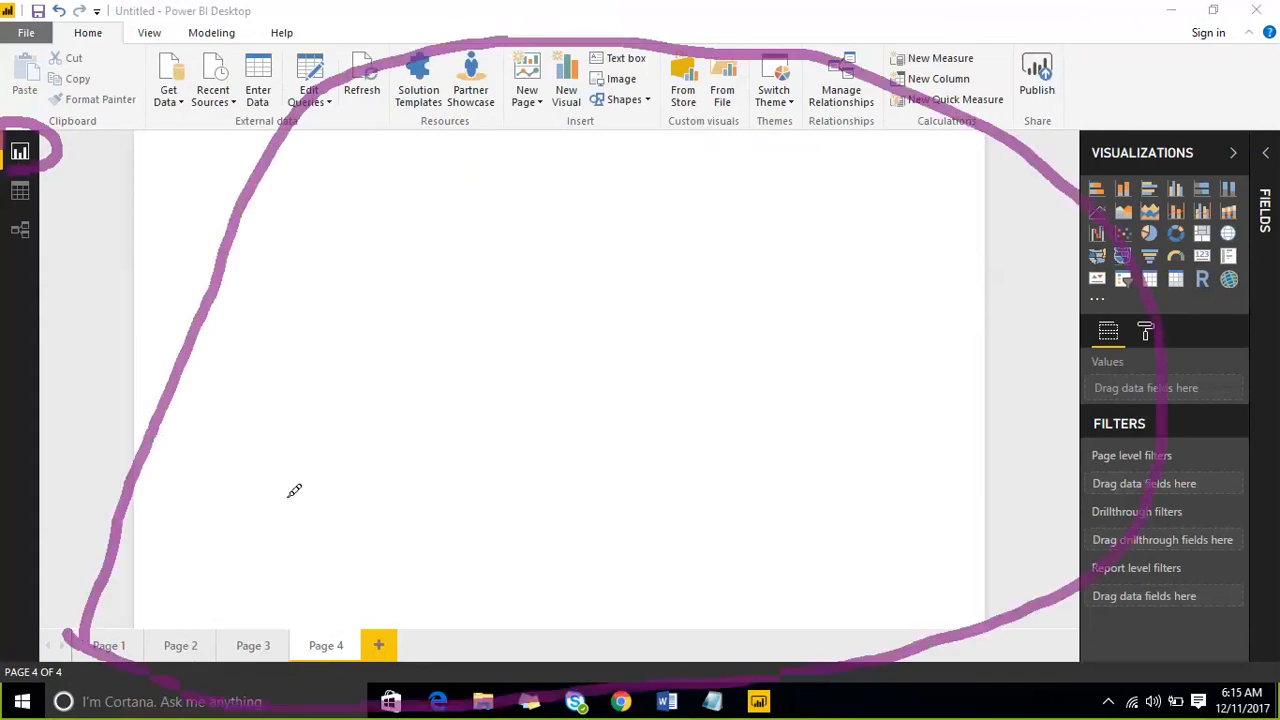
pyautogui.moveTo(1044, 158)
pyautogui.mouseDown()
pyautogui.moveTo(1176, 92)
pyautogui.moveTo(1275, 110)
pyautogui.moveTo(1270, 605)
pyautogui.moveTo(1150, 645)
pyautogui.moveTo(1050, 140)
pyautogui.mouseUp()
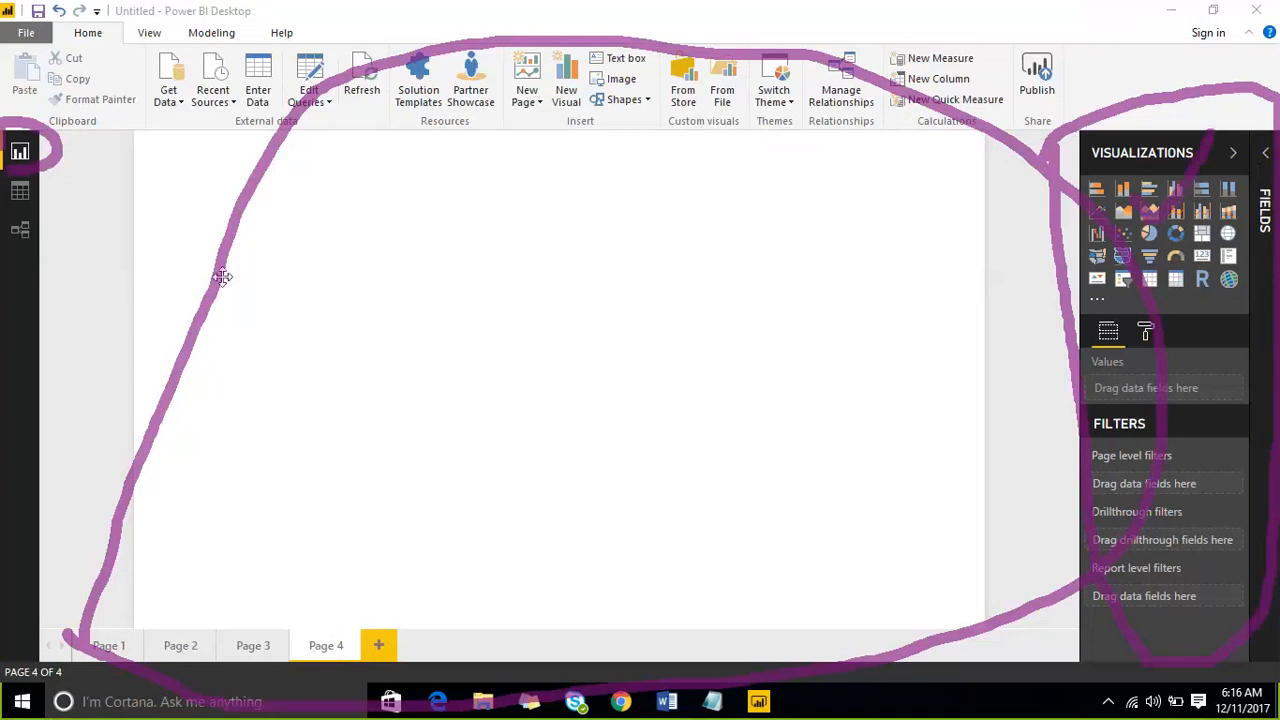
pyautogui.moveTo(318, 266); pyautogui.dragTo(464, 226)
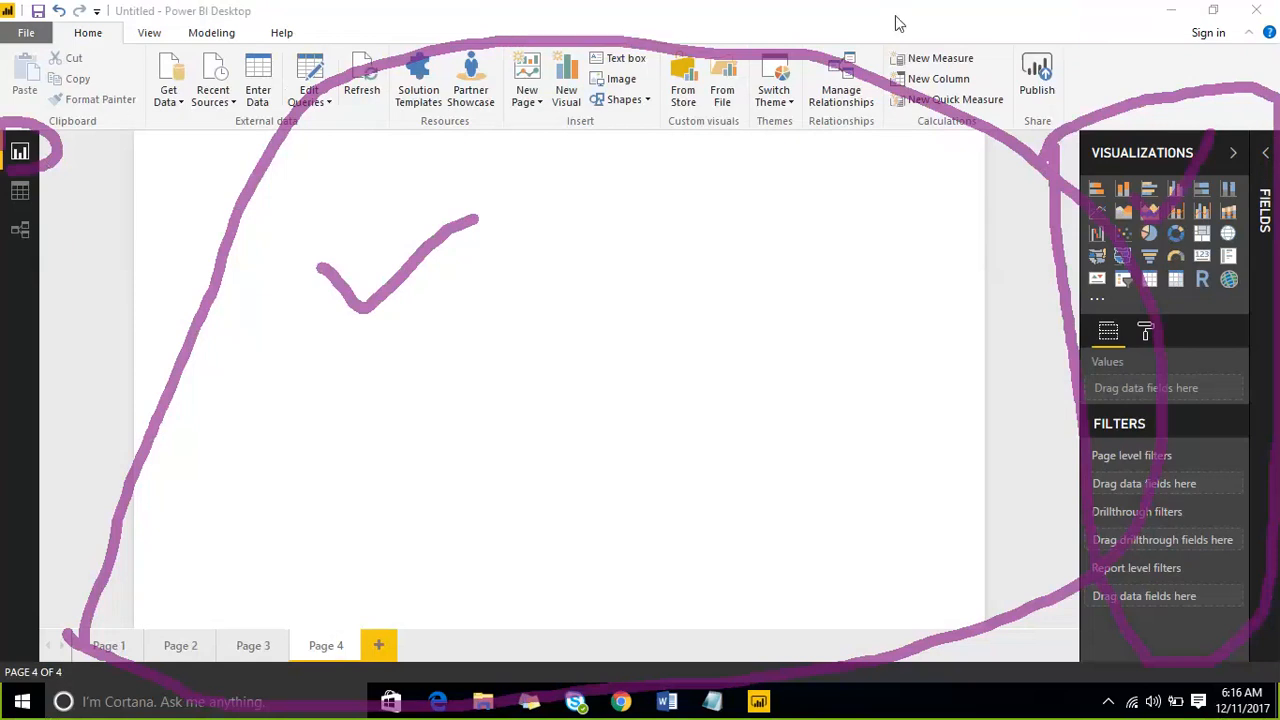
pyautogui.click(983, 22)
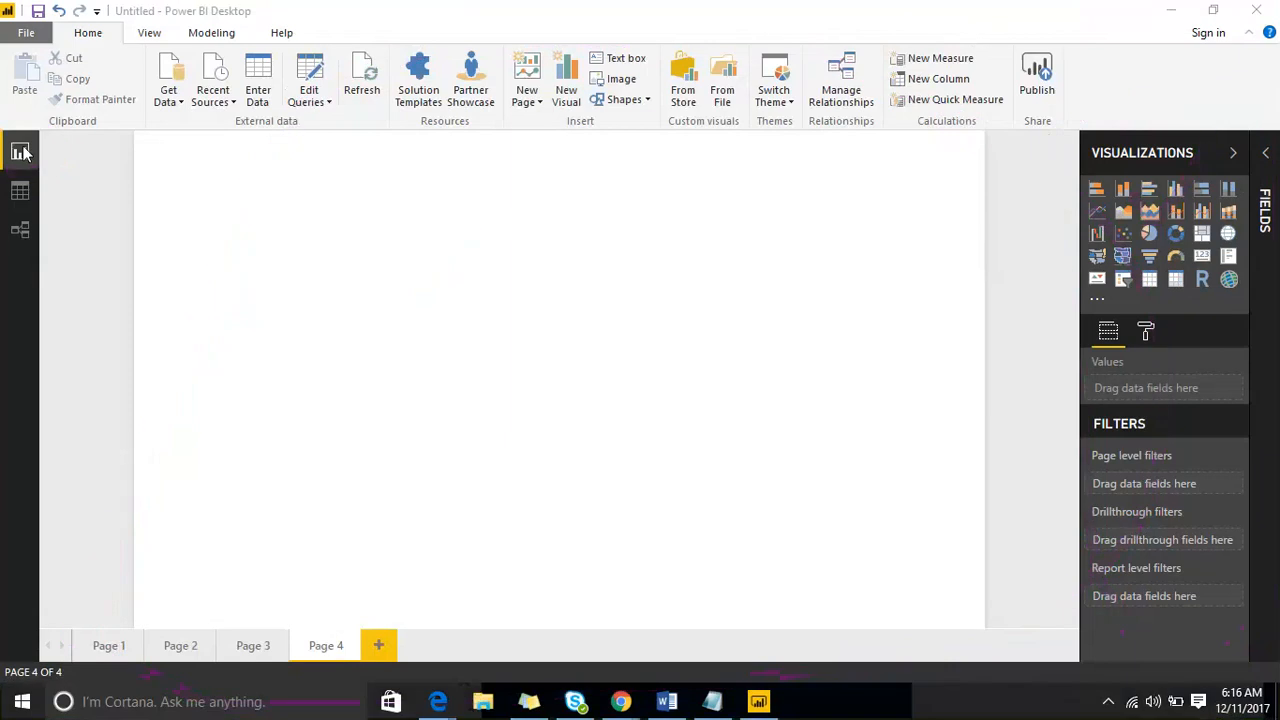
# - Look through the report's pages one by one, from Page 1 to Page 4
pyautogui.click(108, 646)
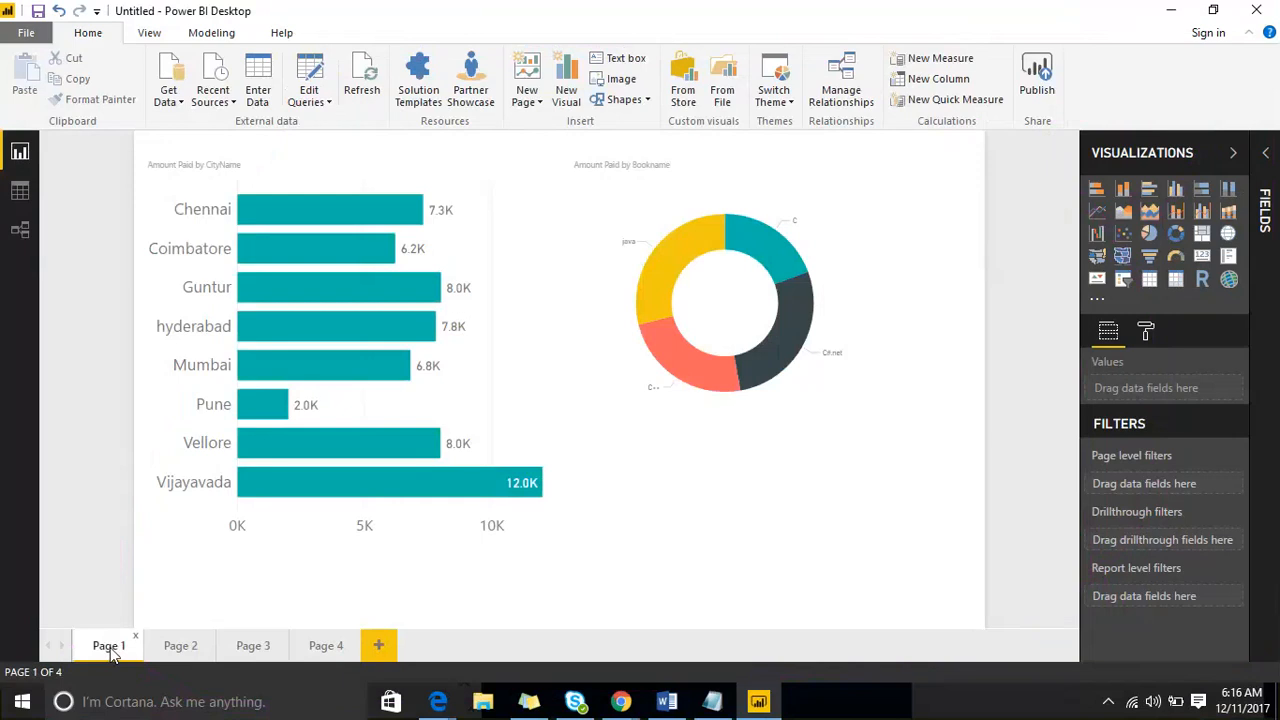
pyautogui.click(175, 648)
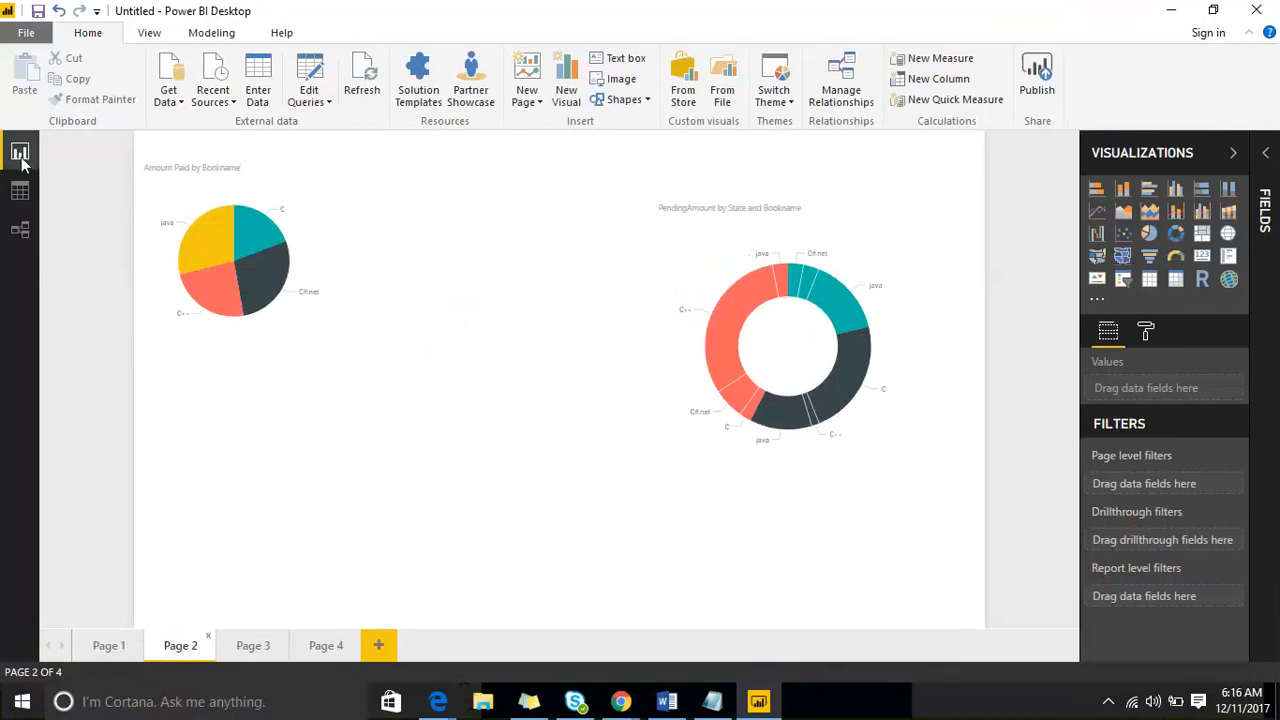
pyautogui.click(272, 648)
pyautogui.click(332, 646)
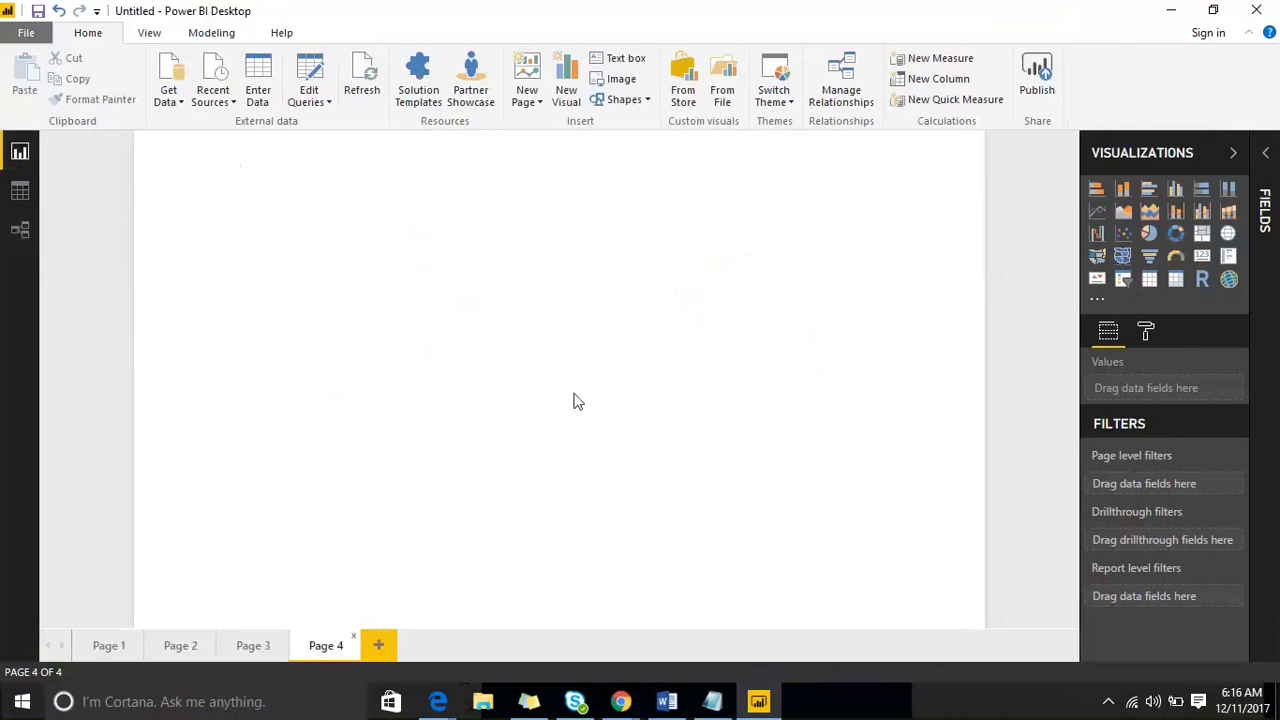
# - Glance at the Data view, return to the Report view and expand the Fields pane to list the Salesdata fields
pyautogui.click(19, 192)
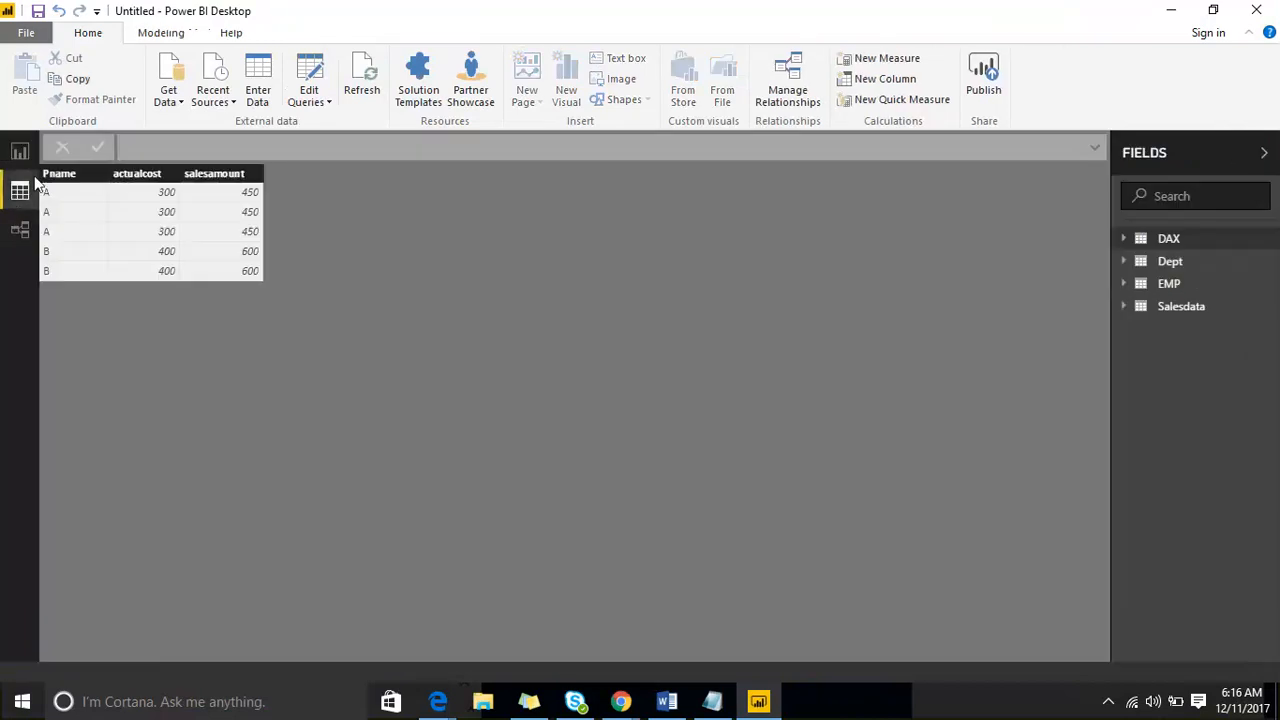
pyautogui.click(19, 152)
pyautogui.click(1270, 168)
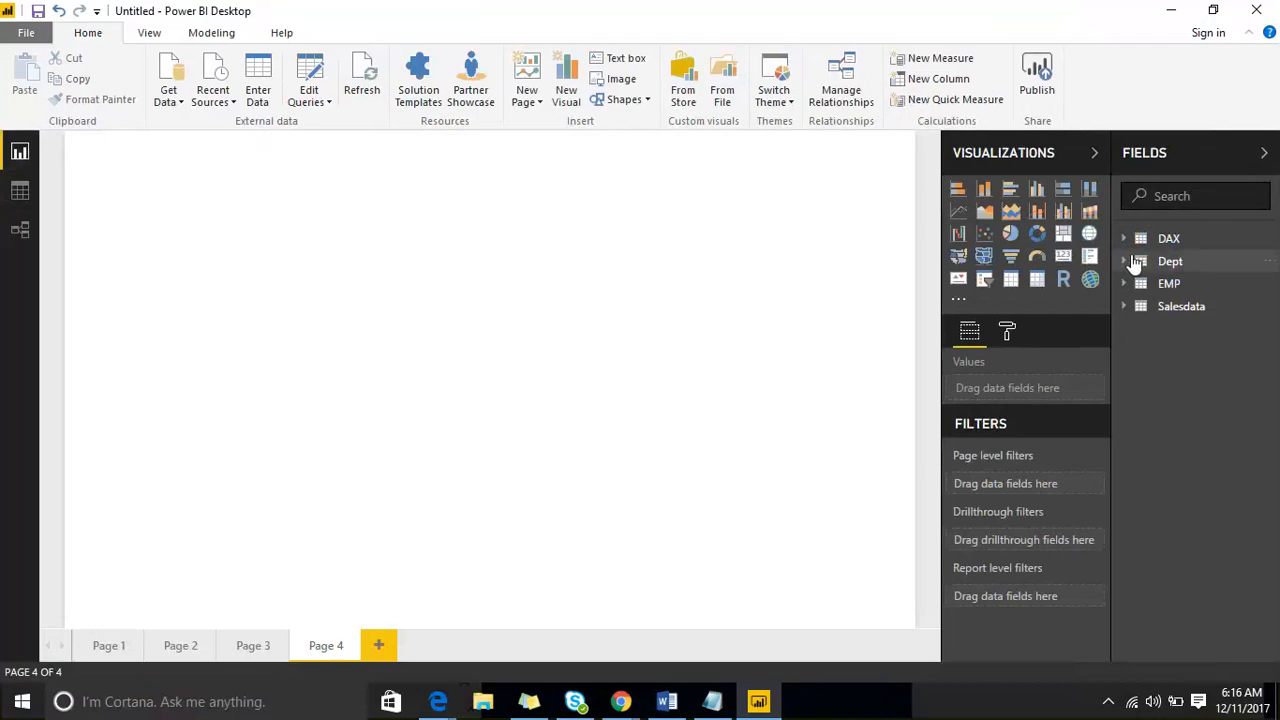
pyautogui.click(1125, 309)
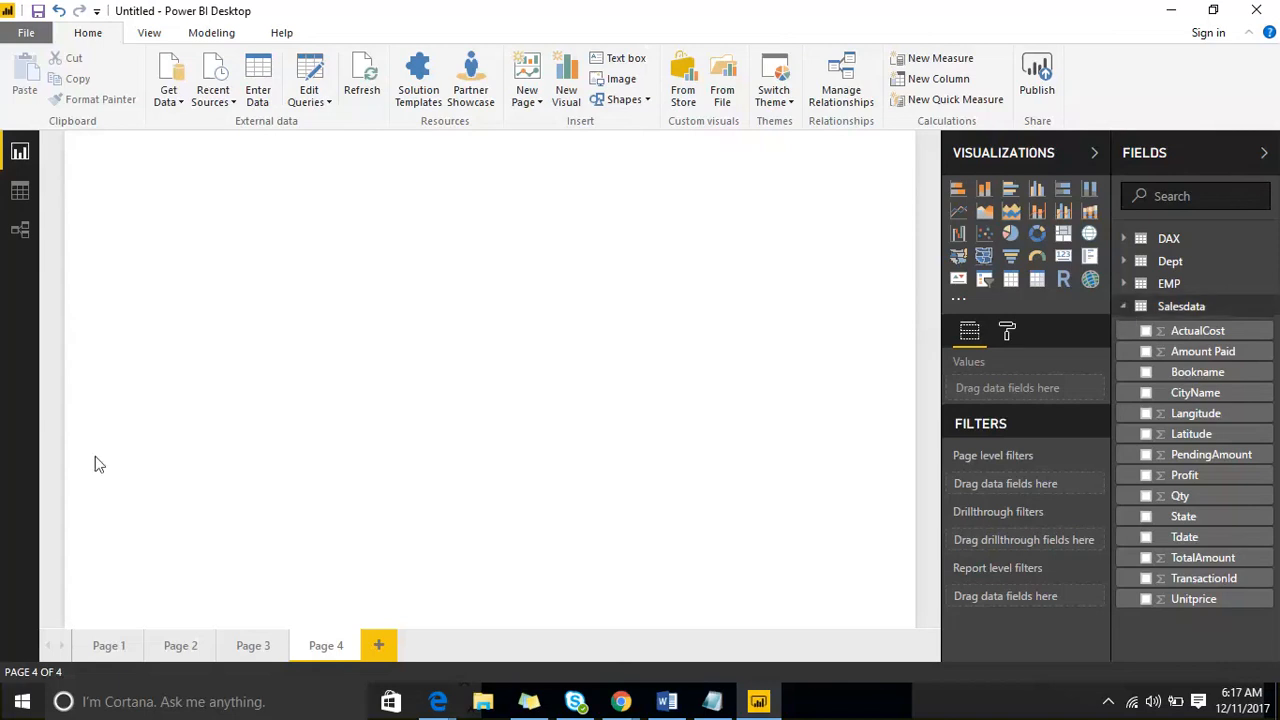
# - Examine the rows of the Dept and EMP tables in the Data view
pyautogui.click(20, 191)
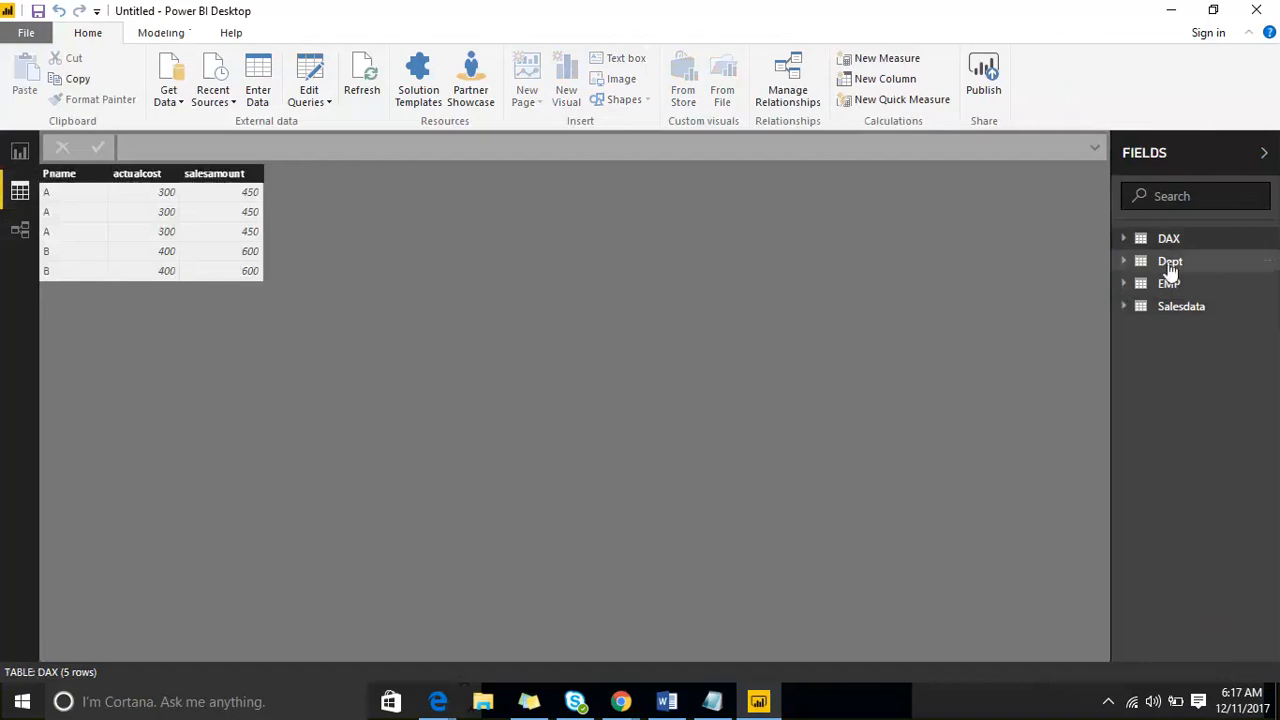
pyautogui.click(1170, 263)
pyautogui.click(1169, 332)
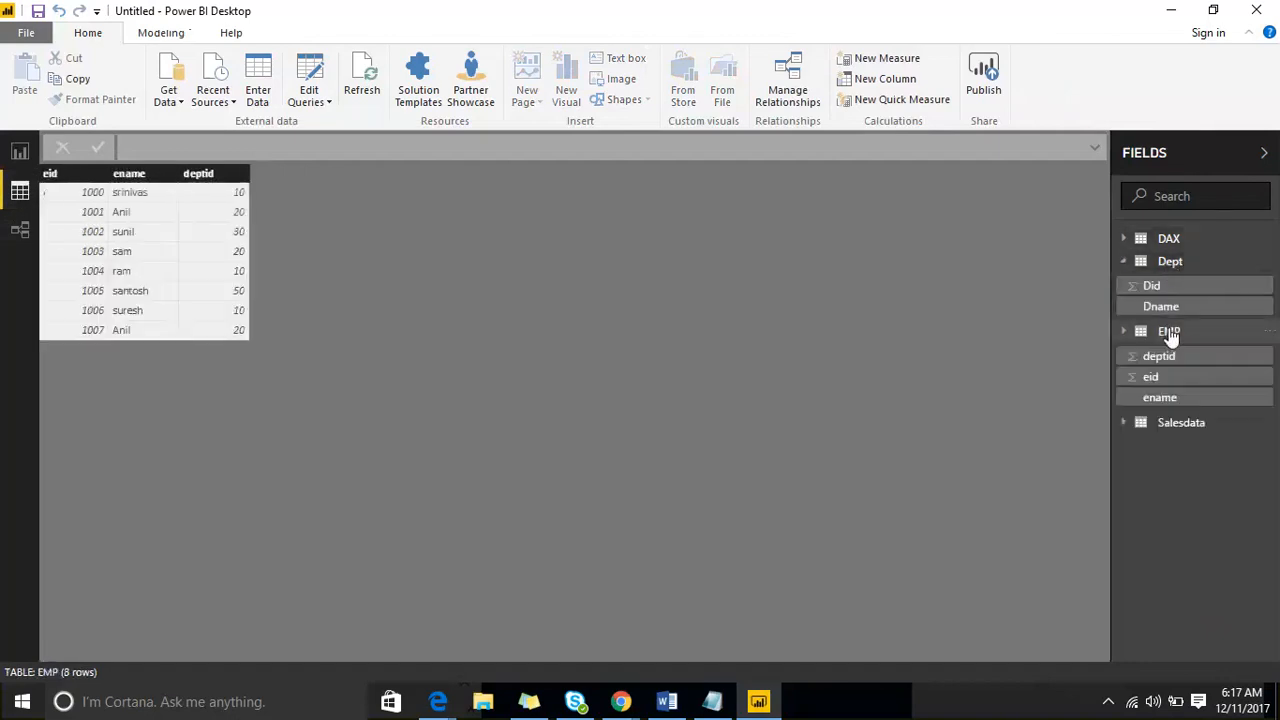
# - Examine the rows of the Salesdata and DAX tables in the Data view
pyautogui.click(1178, 425)
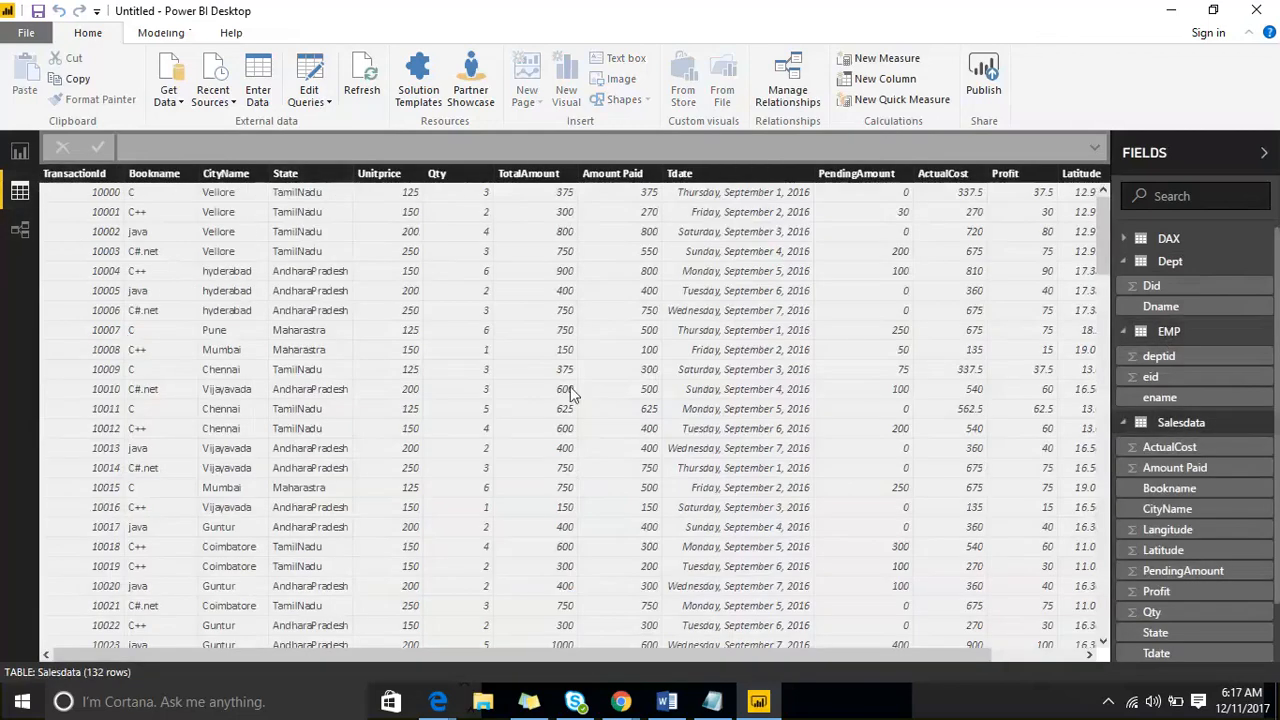
pyautogui.scroll(-8, 486, 372)
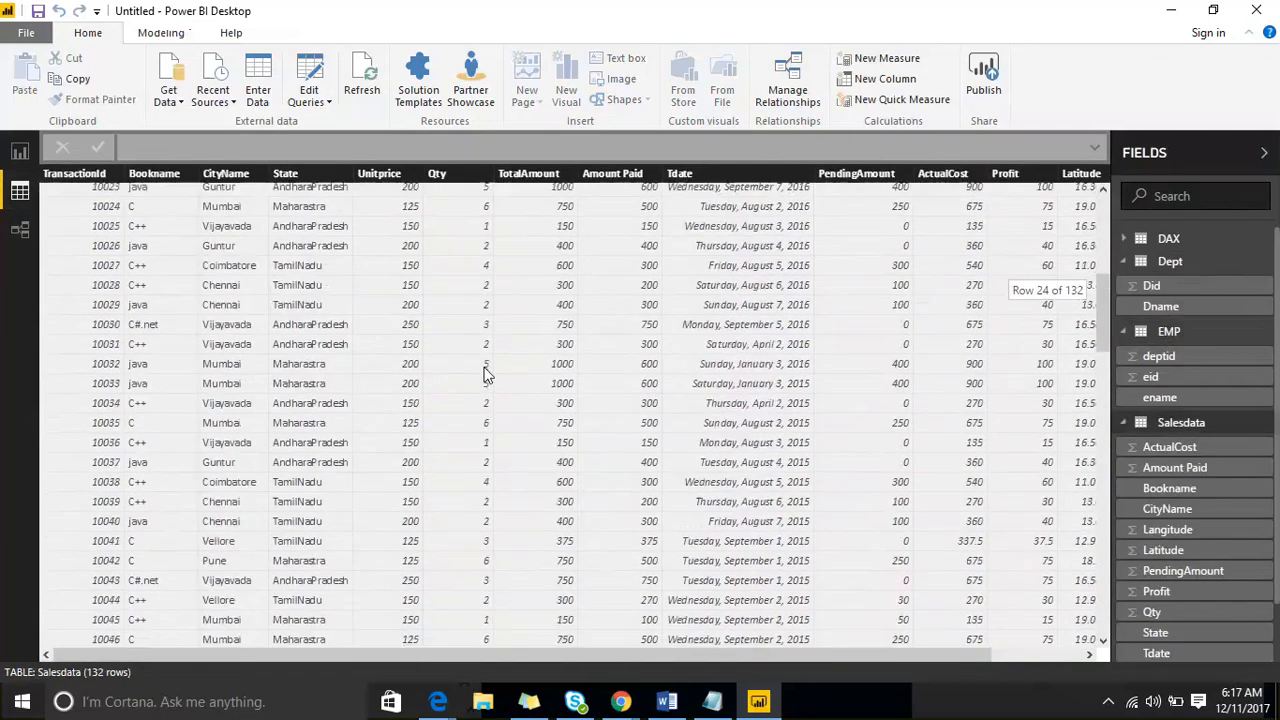
pyautogui.scroll(8, 486, 372)
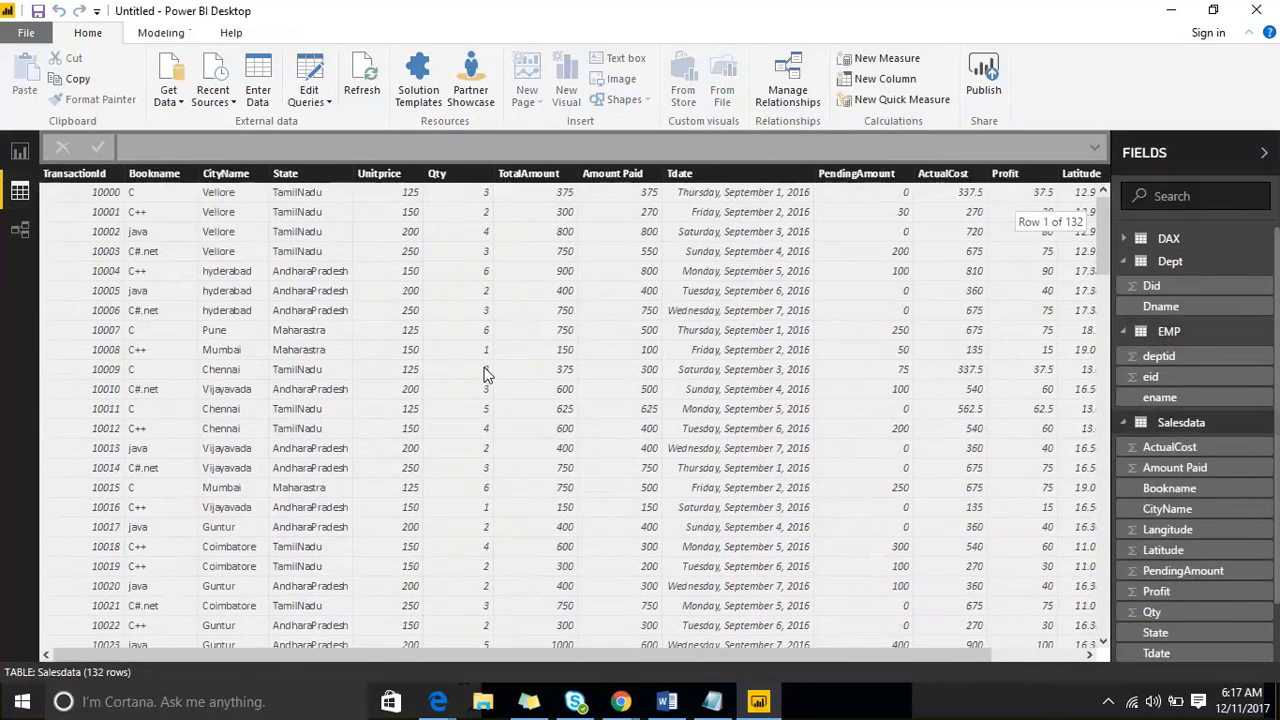
pyautogui.click(20, 152)
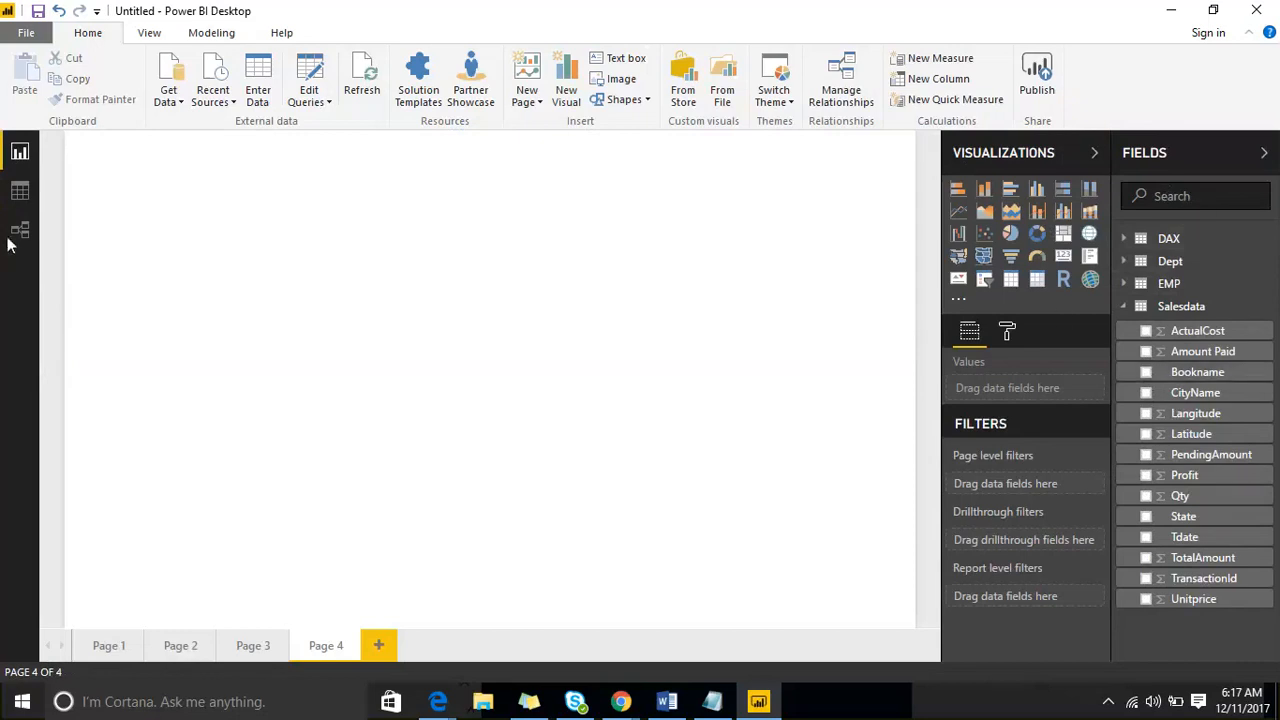
pyautogui.click(14, 191)
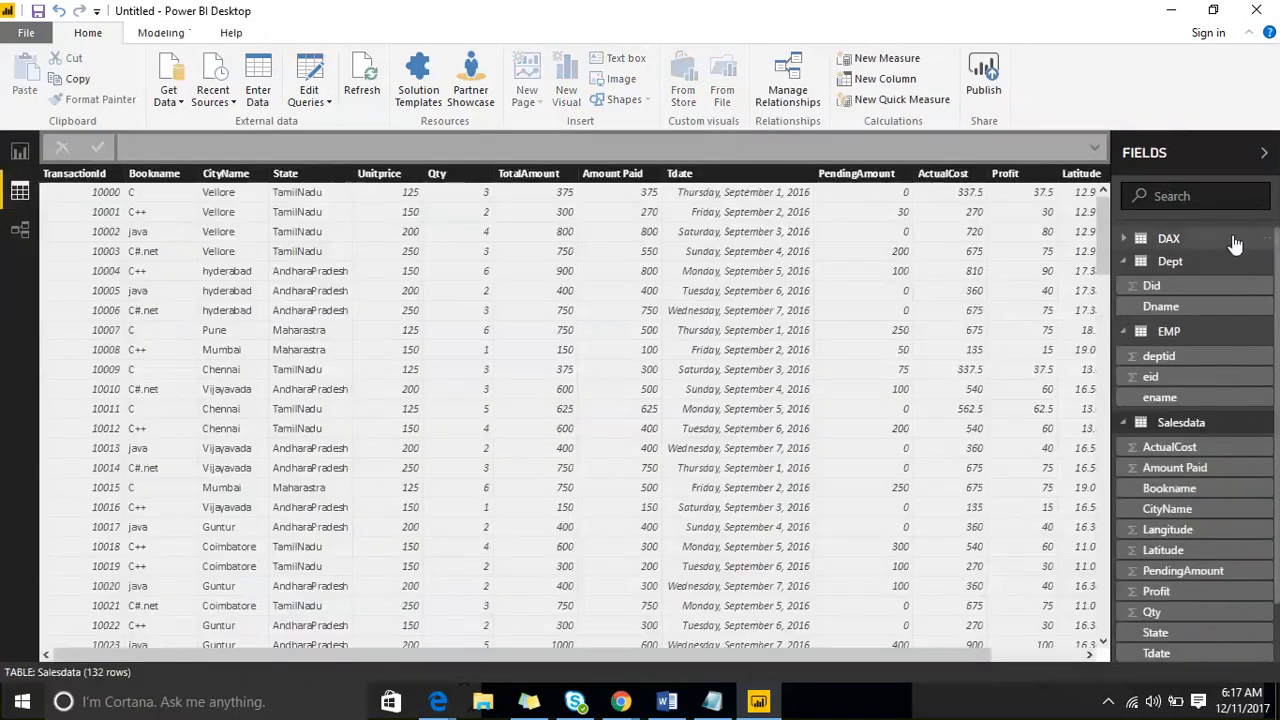
pyautogui.click(1185, 240)
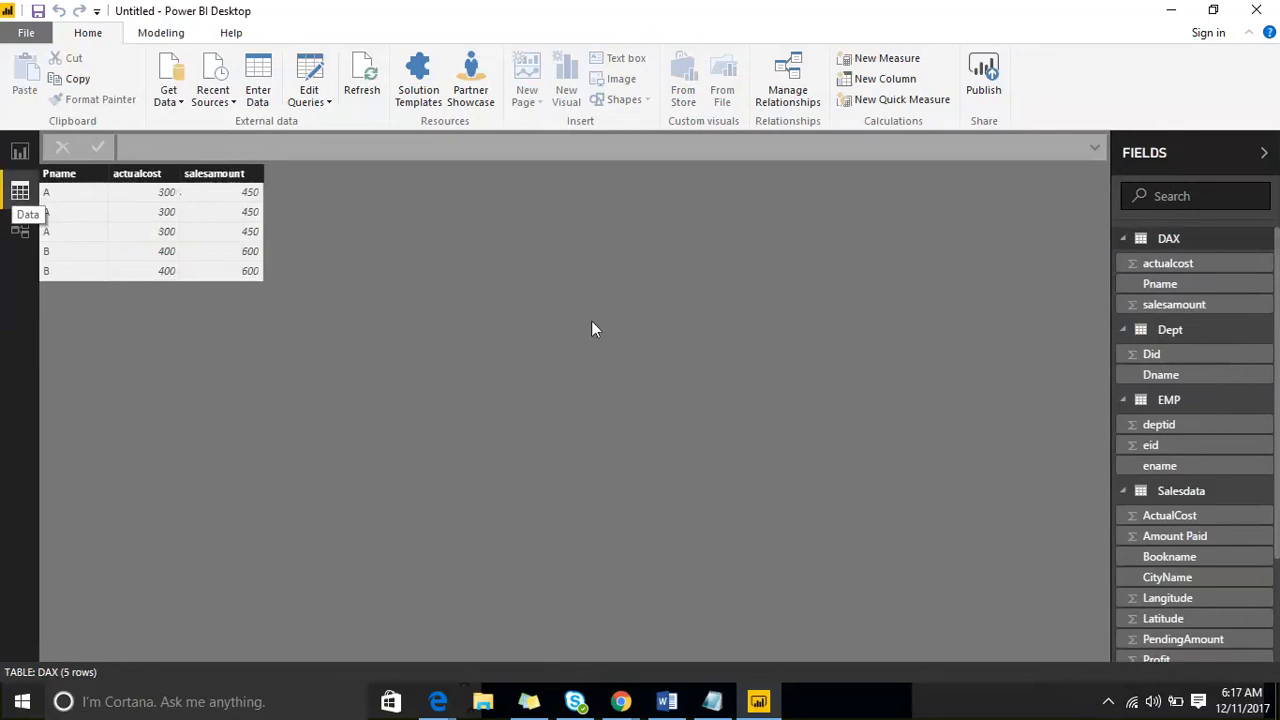
# - Look at the tables in the Relationships view and compare the EMP and Dept rows in the Data view
pyautogui.click(18, 232)
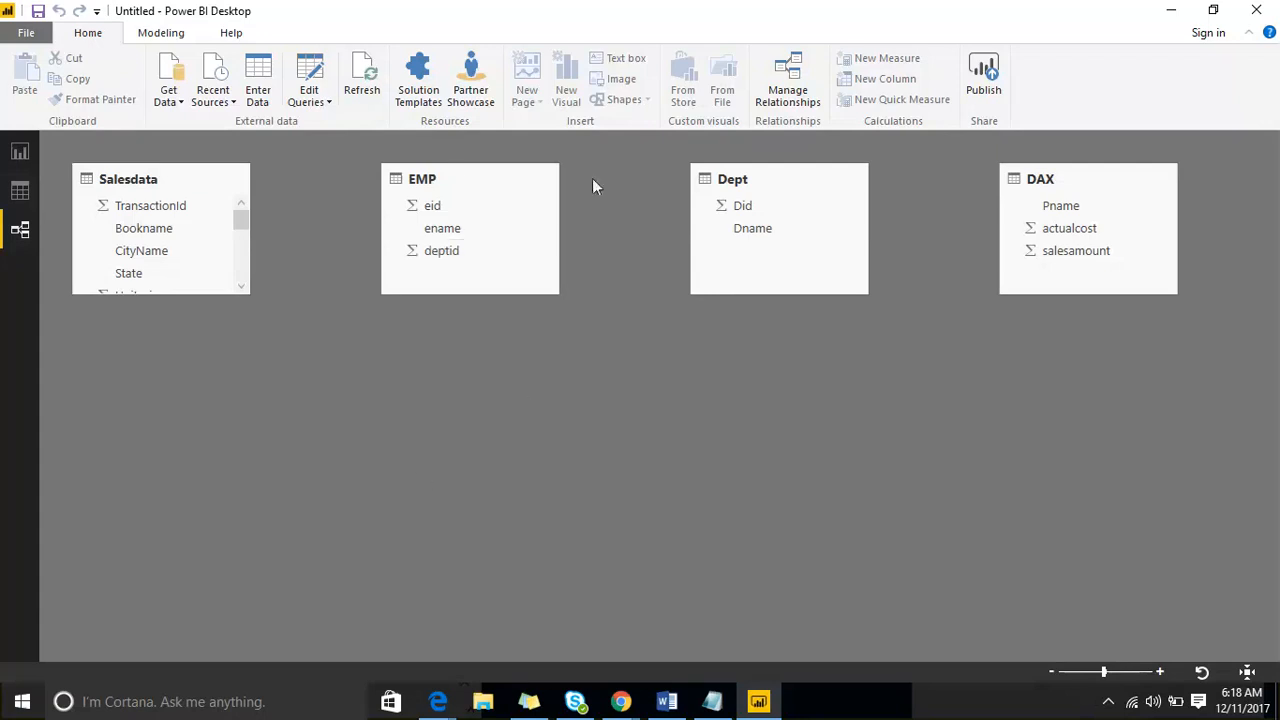
pyautogui.click(743, 206)
pyautogui.click(762, 178)
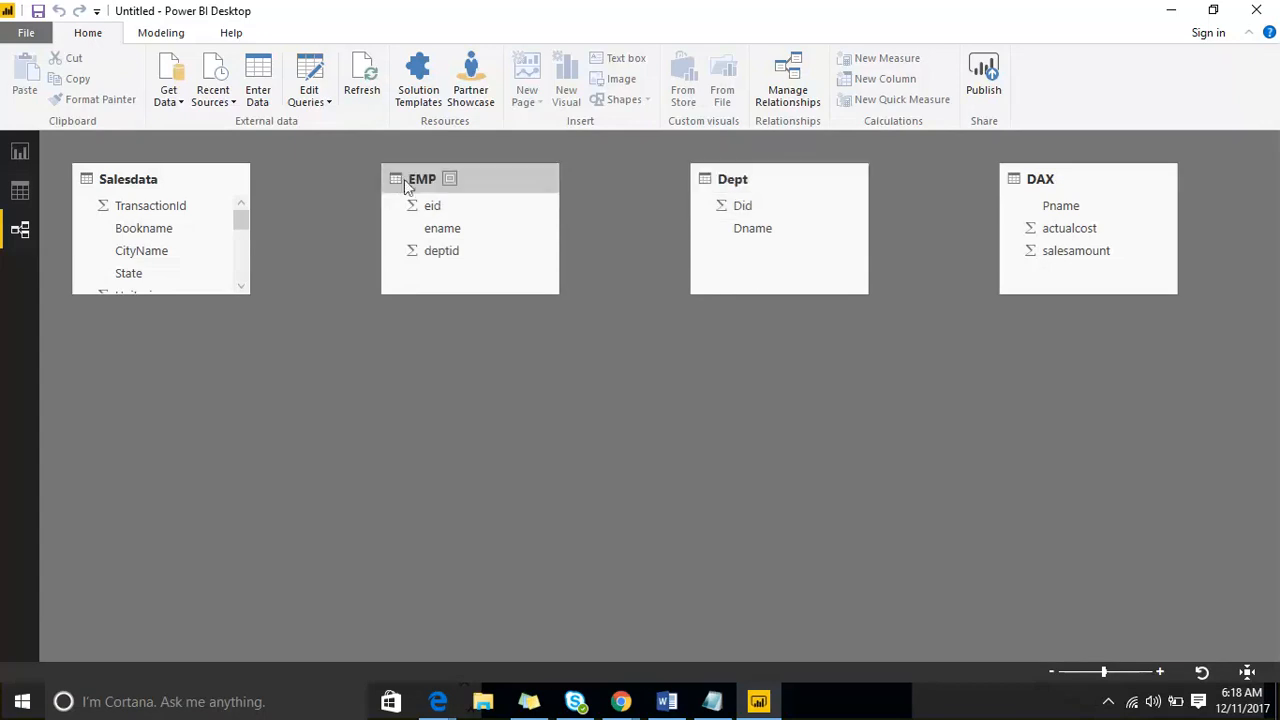
pyautogui.click(12, 194)
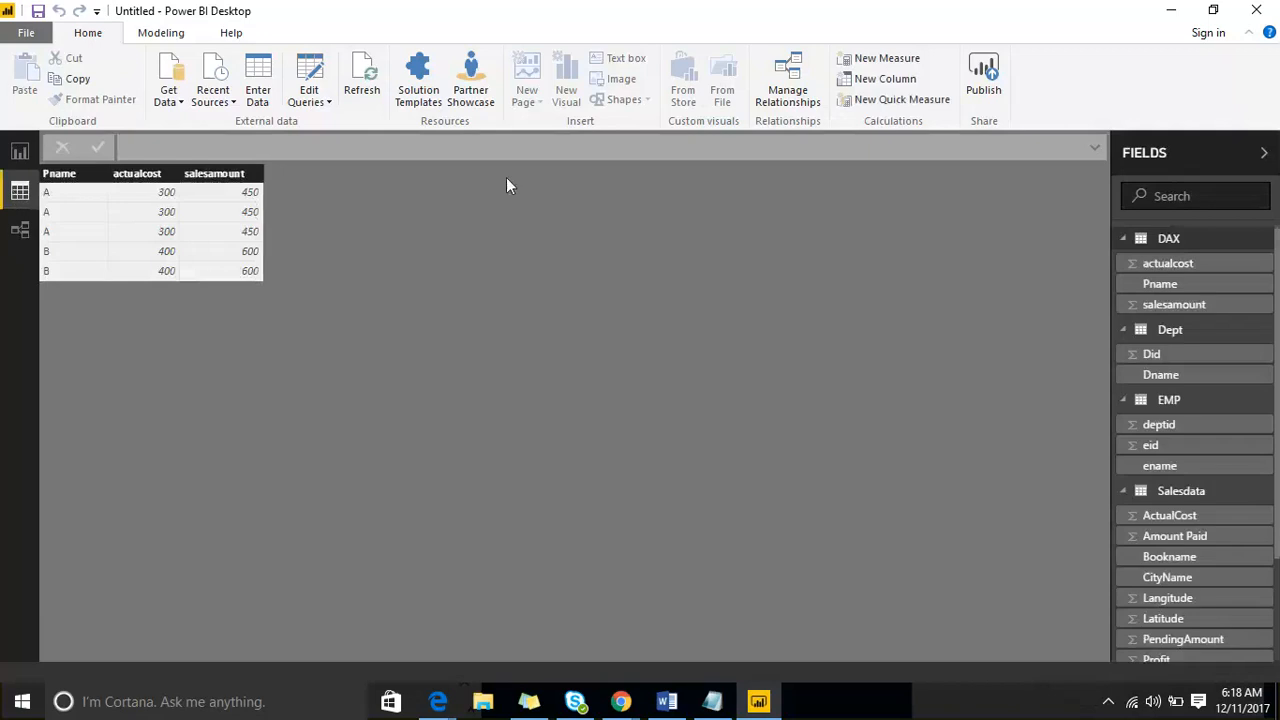
pyautogui.click(1174, 402)
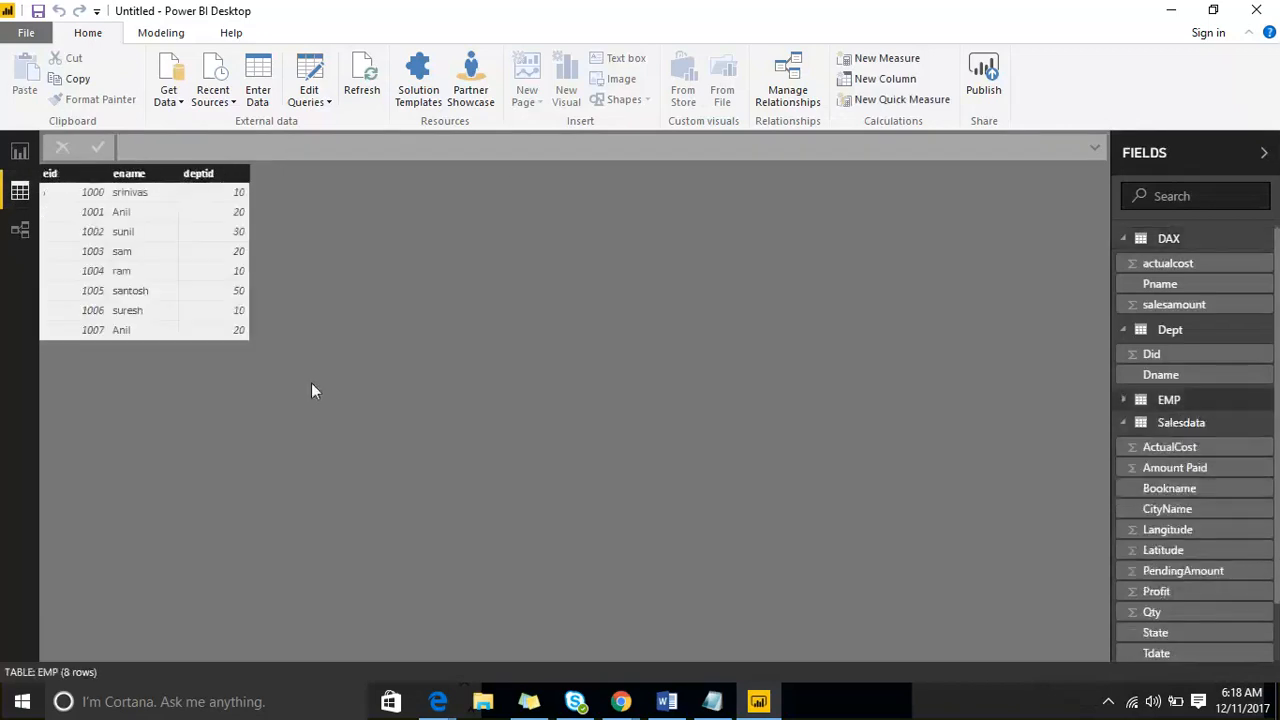
pyautogui.click(1240, 336)
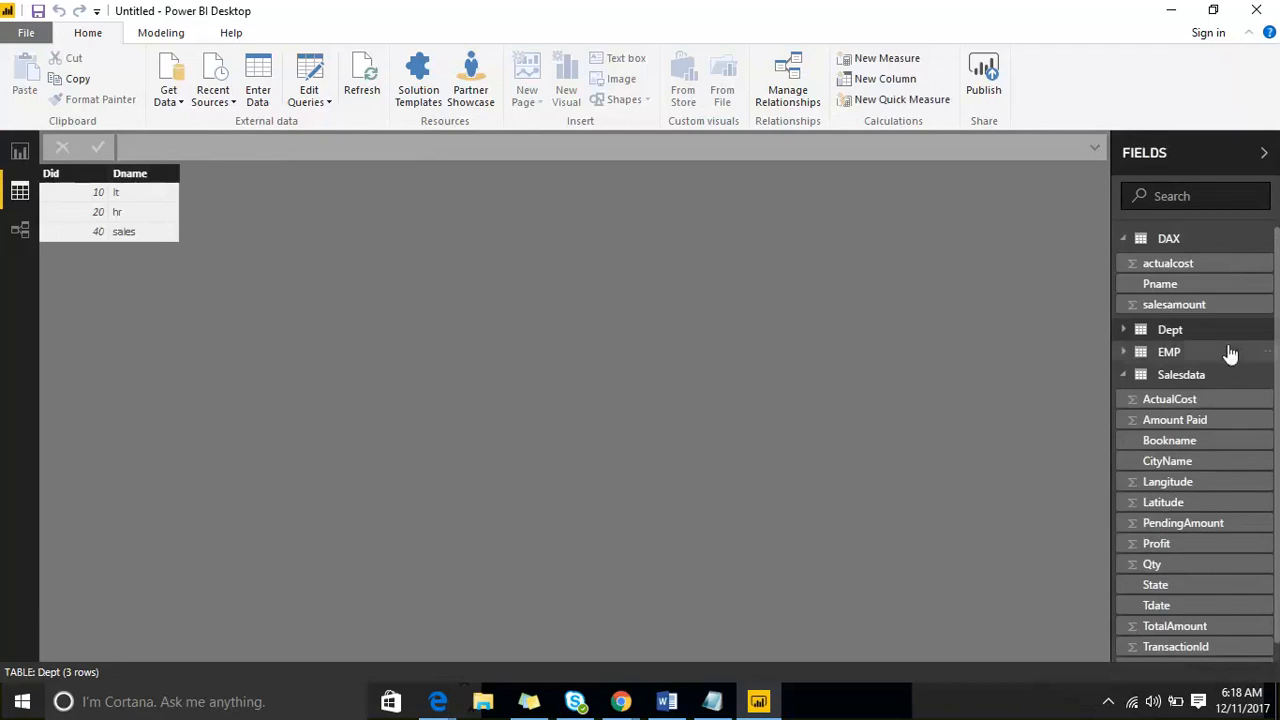
pyautogui.click(1170, 353)
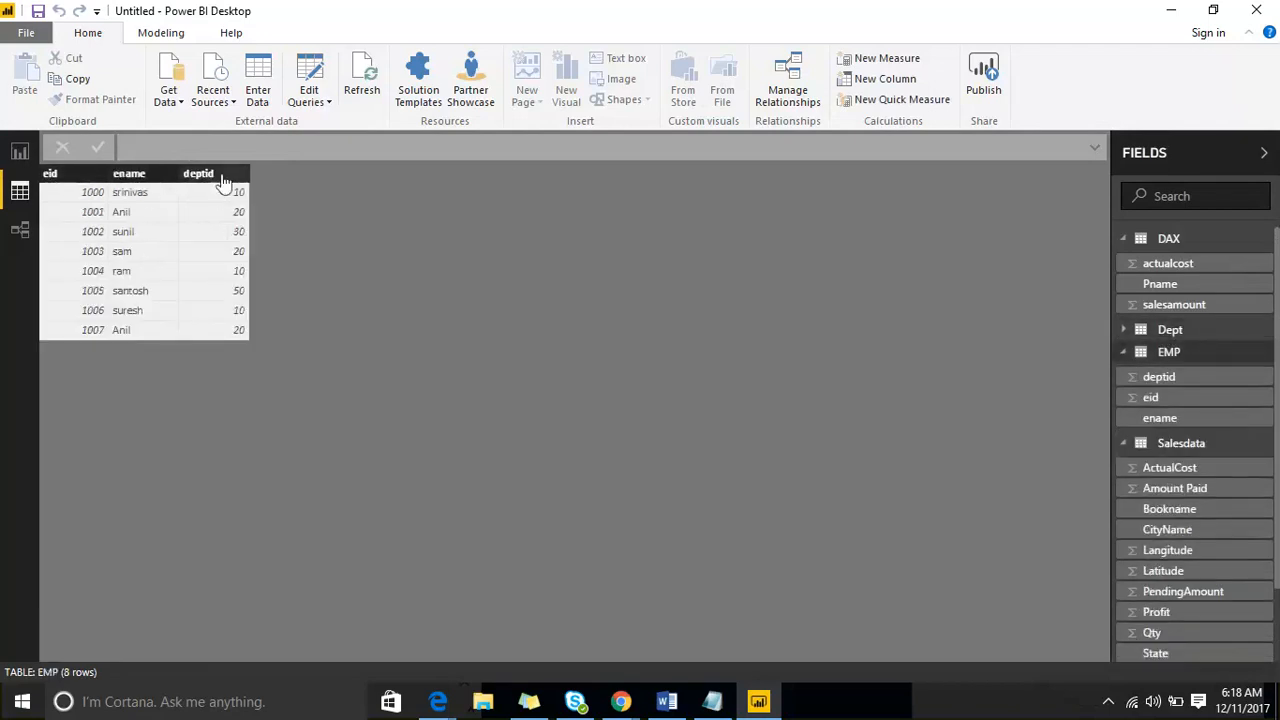
# - Add a table visual to Page 4 of the report with the EMP field ename and the Dept field Dname
pyautogui.click(20, 151)
pyautogui.click(1010, 279)
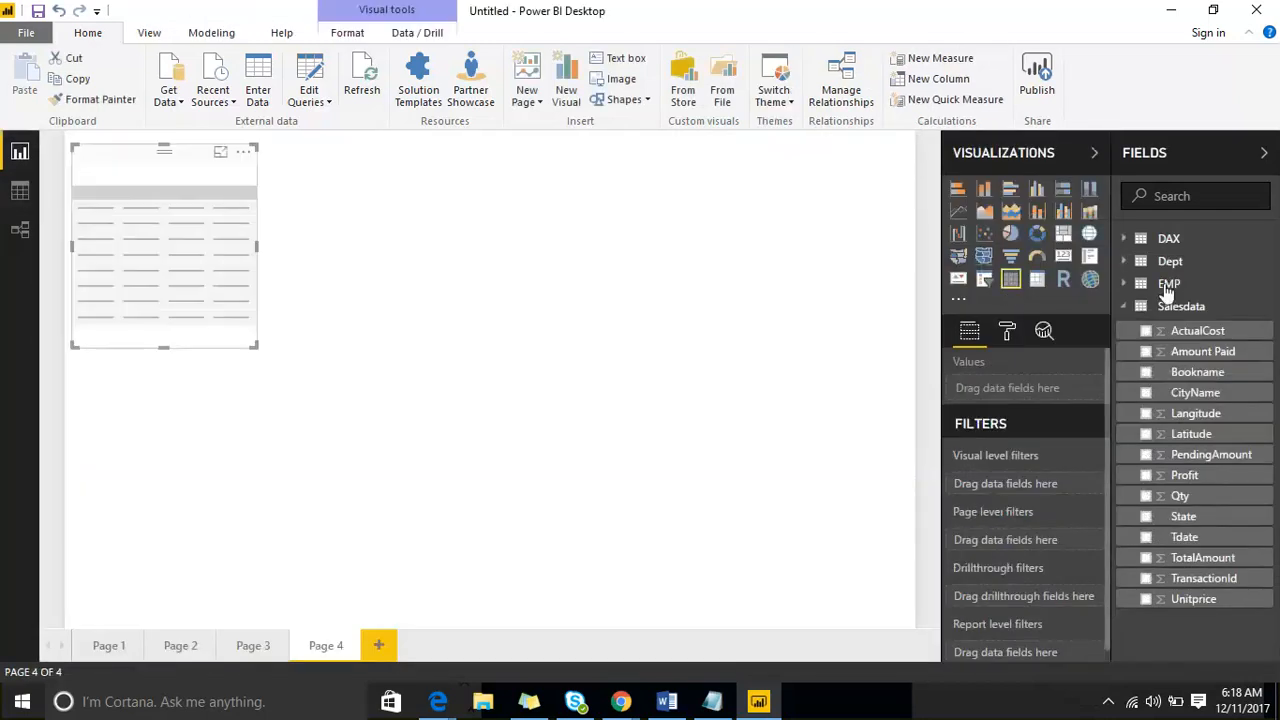
pyautogui.click(1126, 285)
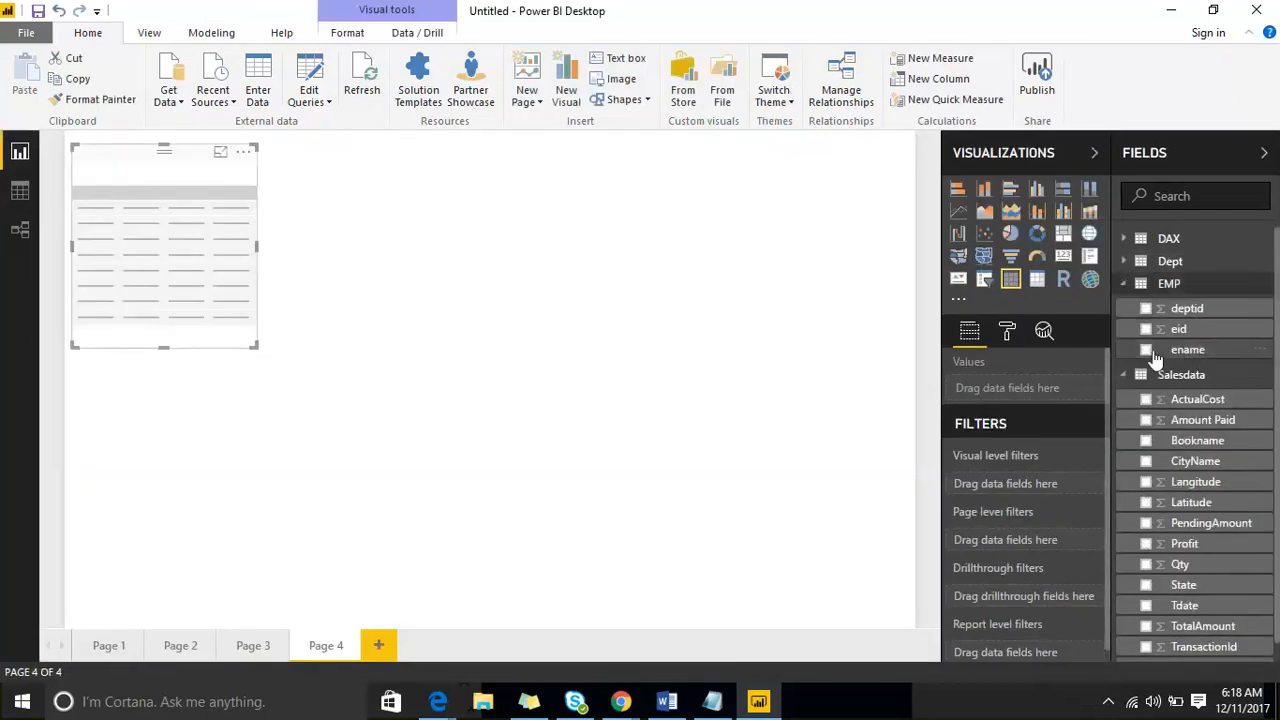
pyautogui.click(1146, 350)
pyautogui.click(1146, 262)
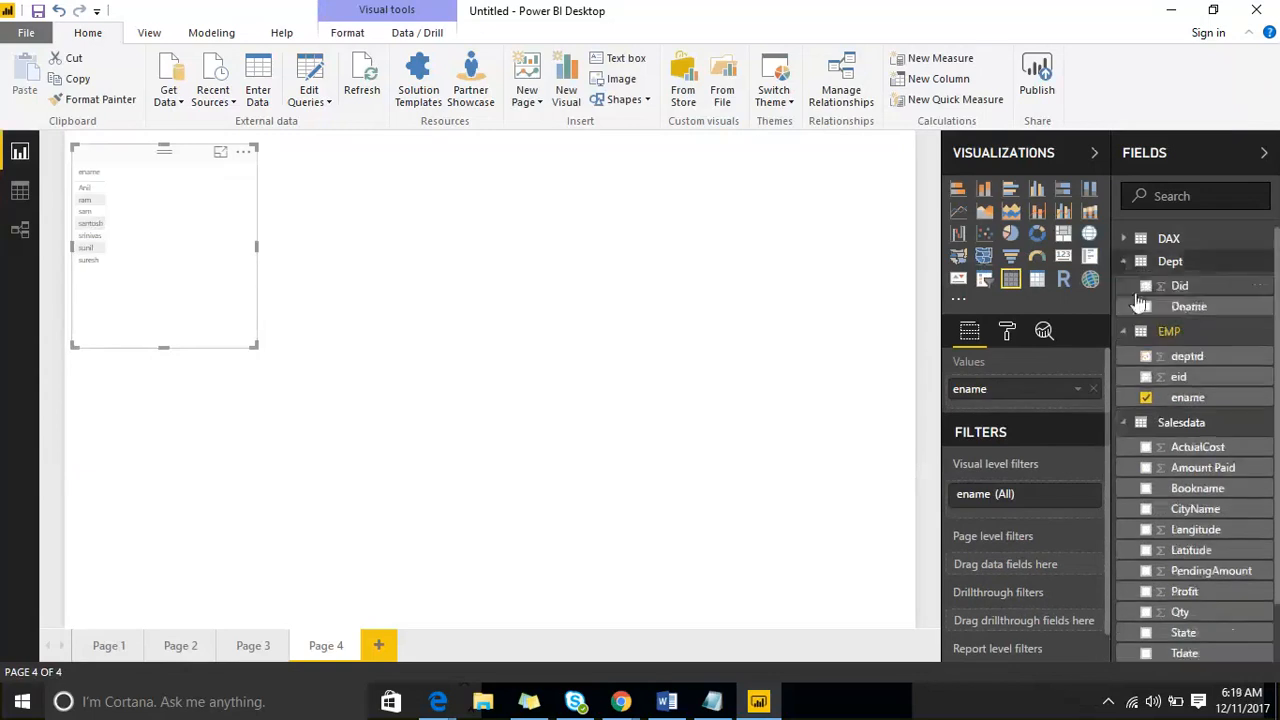
pyautogui.click(1146, 307)
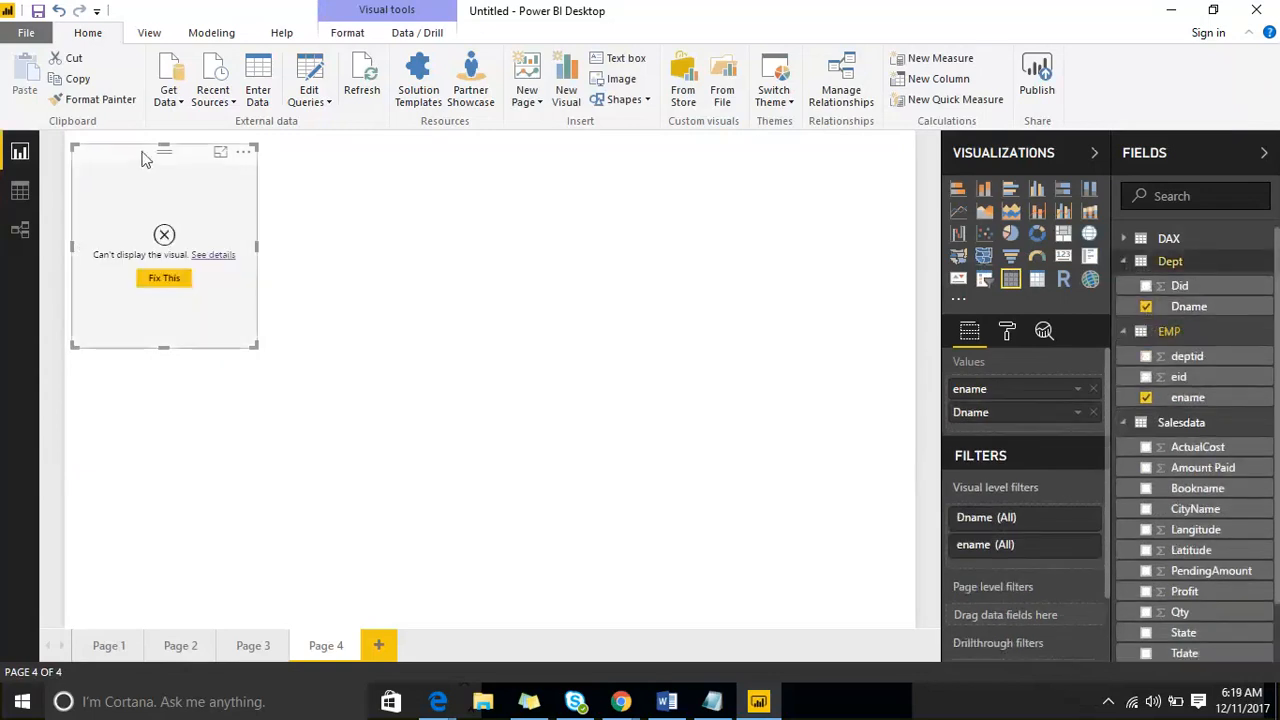
# - Move the table visual toward the middle of the page, enlarge it and view it briefly in focus mode
pyautogui.moveTo(144, 157); pyautogui.dragTo(500, 177)
pyautogui.moveTo(617, 369); pyautogui.dragTo(756, 573)
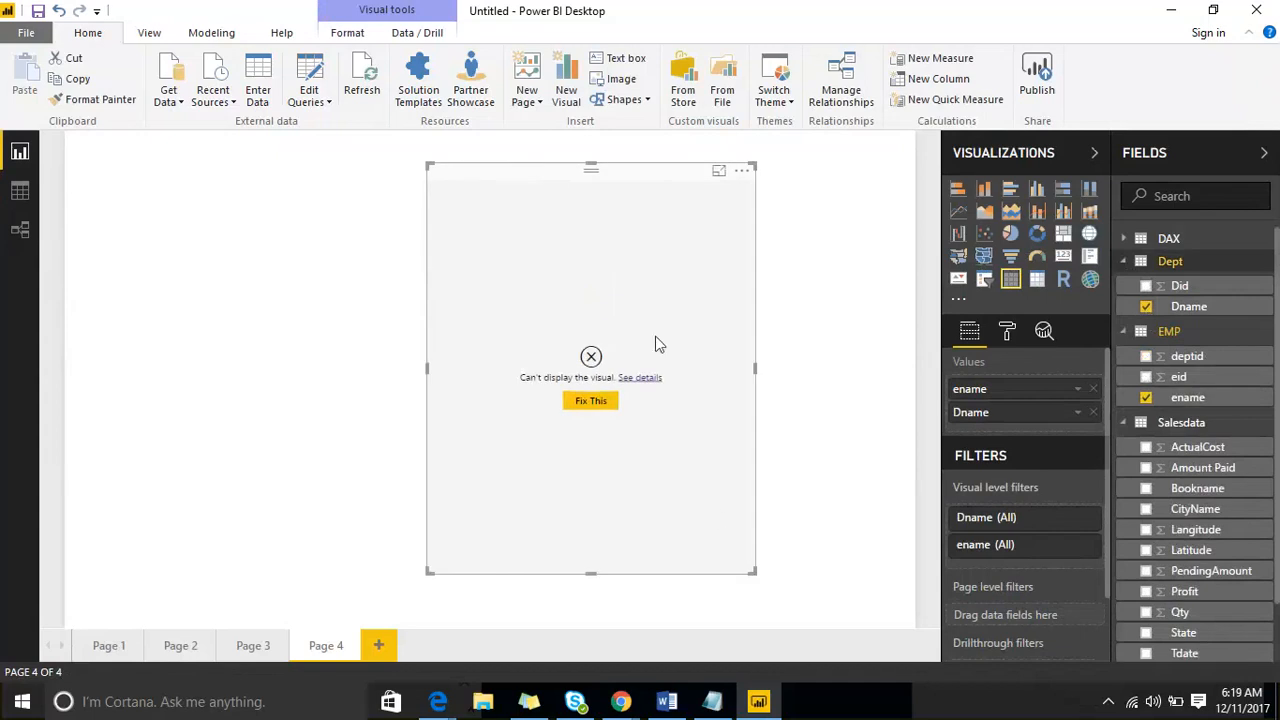
pyautogui.click(718, 170)
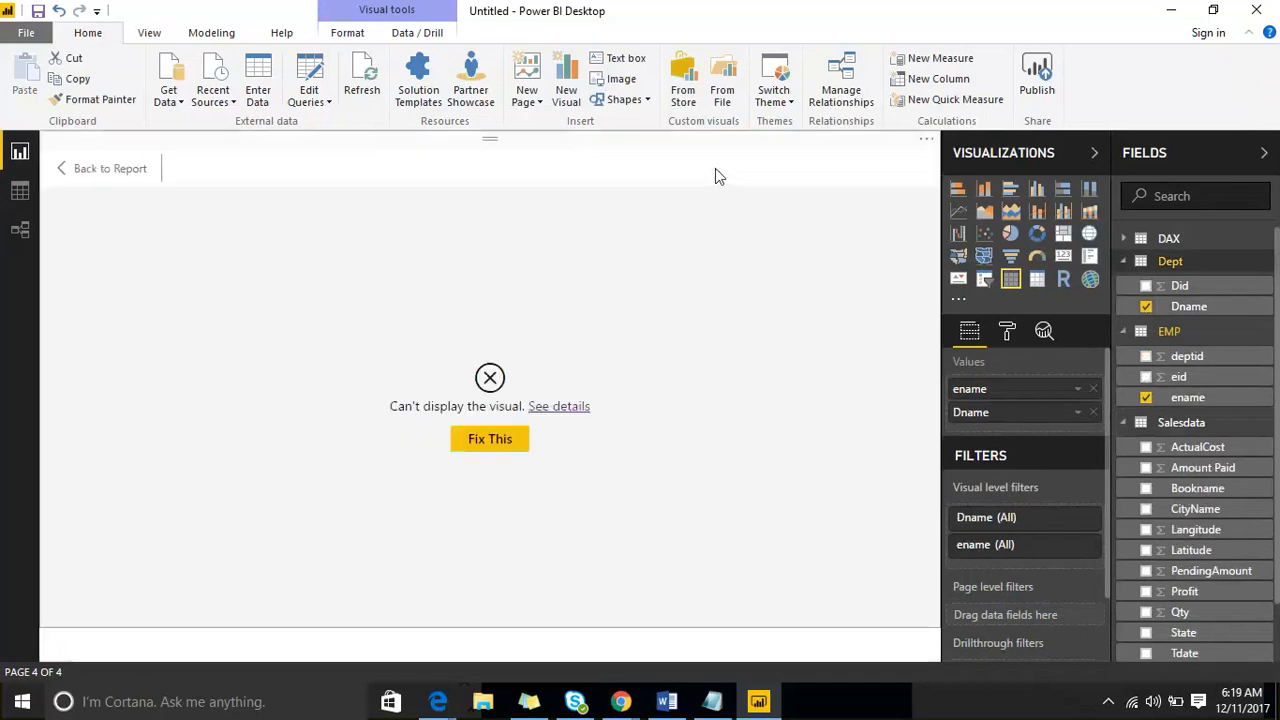
pyautogui.click(80, 175)
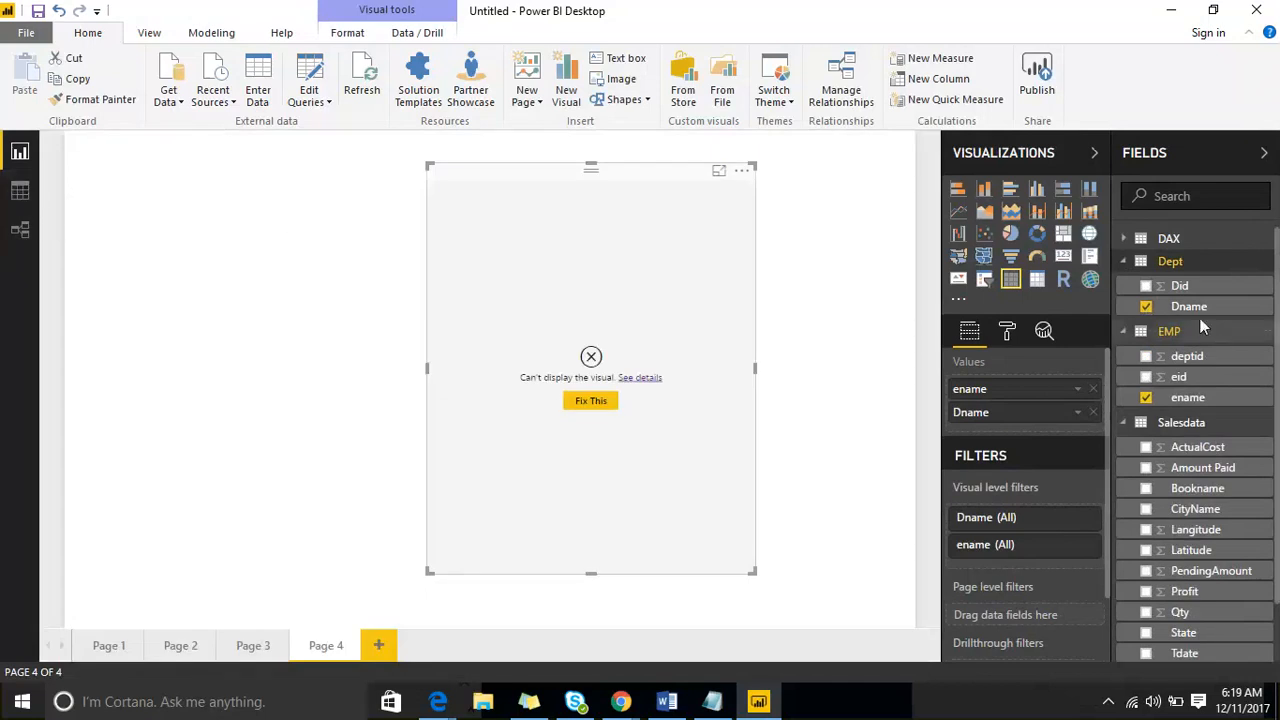
# - Create a relationship between Did in the Dept table and deptid in the EMP table in the Relationships view
pyautogui.click(22, 236)
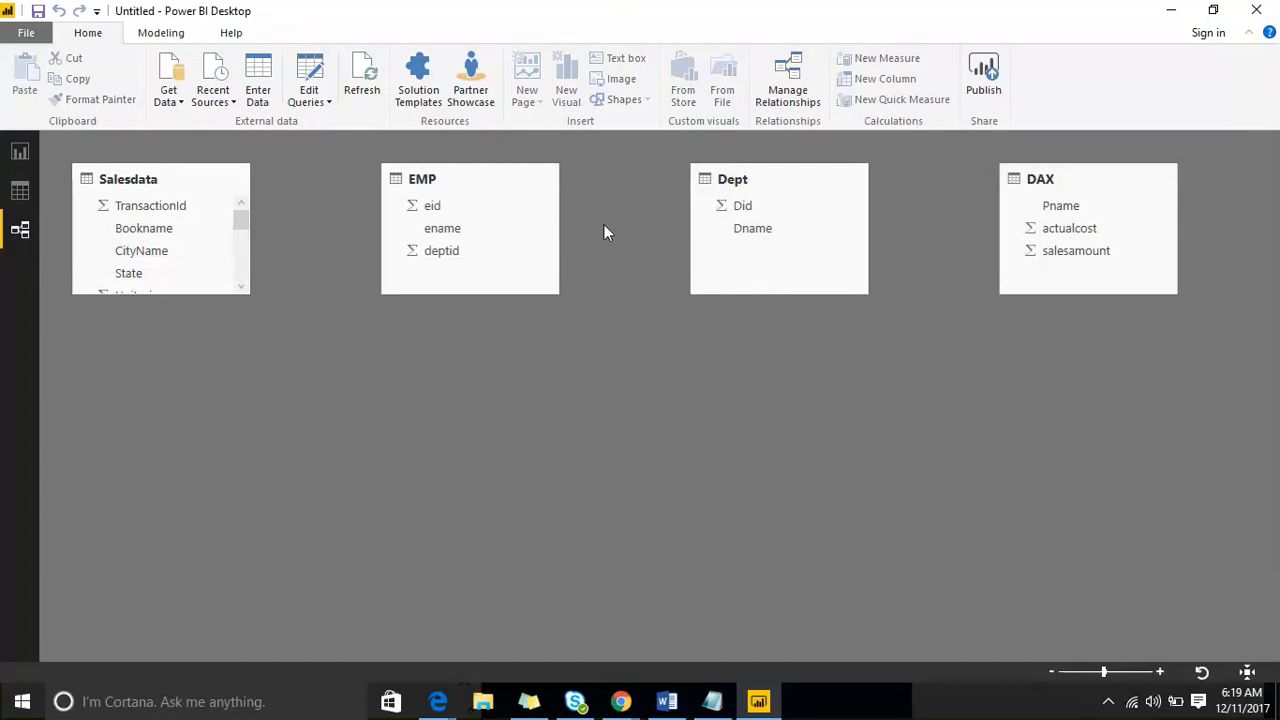
pyautogui.click(19, 153)
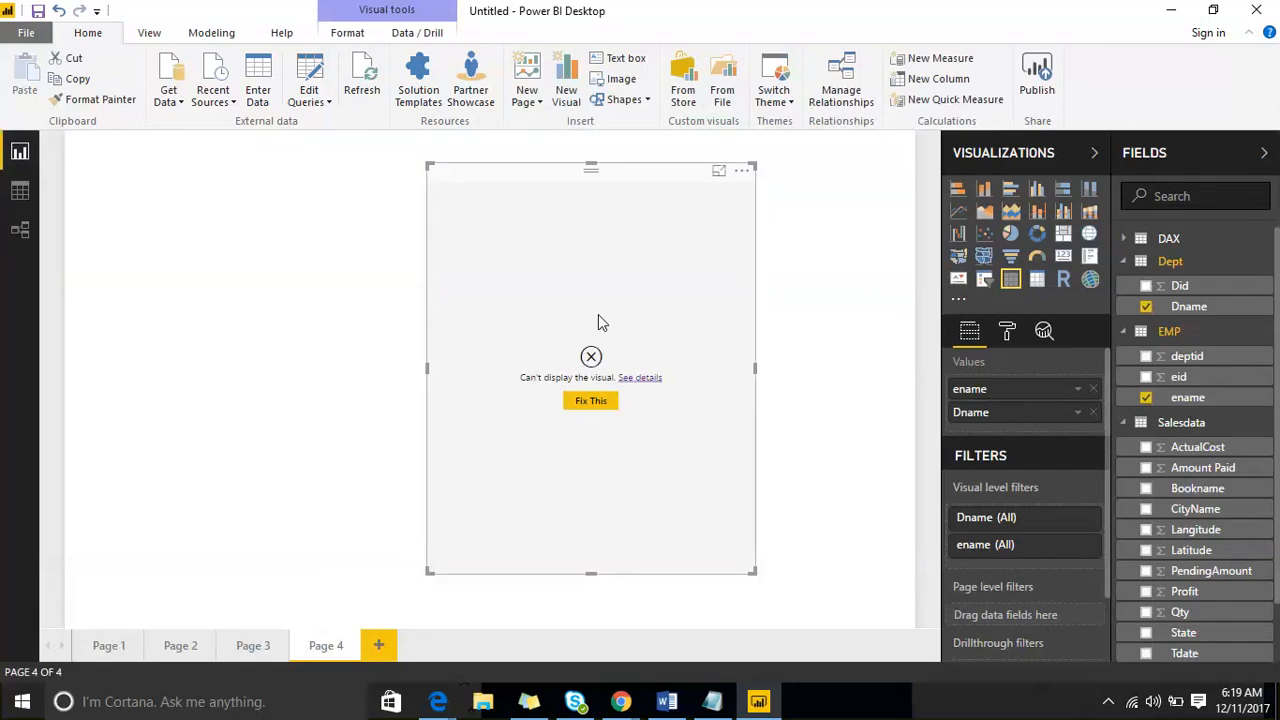
pyautogui.click(19, 228)
pyautogui.click(743, 206)
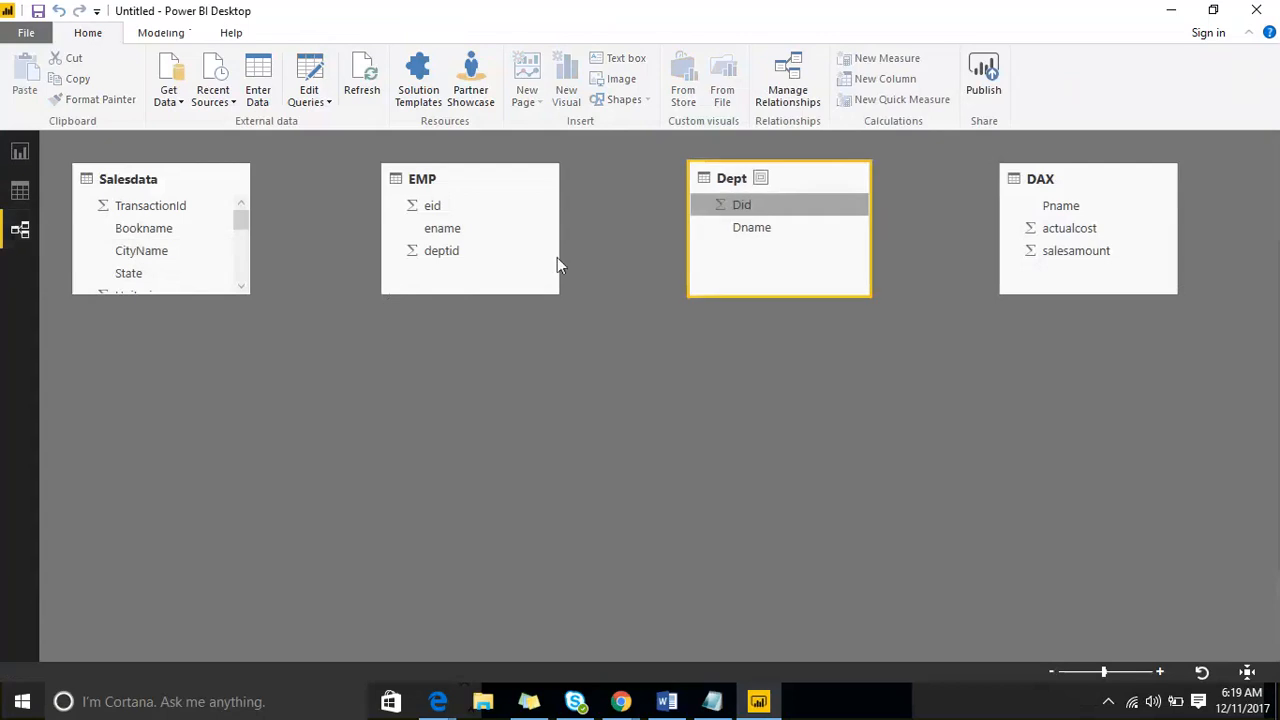
pyautogui.moveTo(557, 258); pyautogui.dragTo(449, 253)
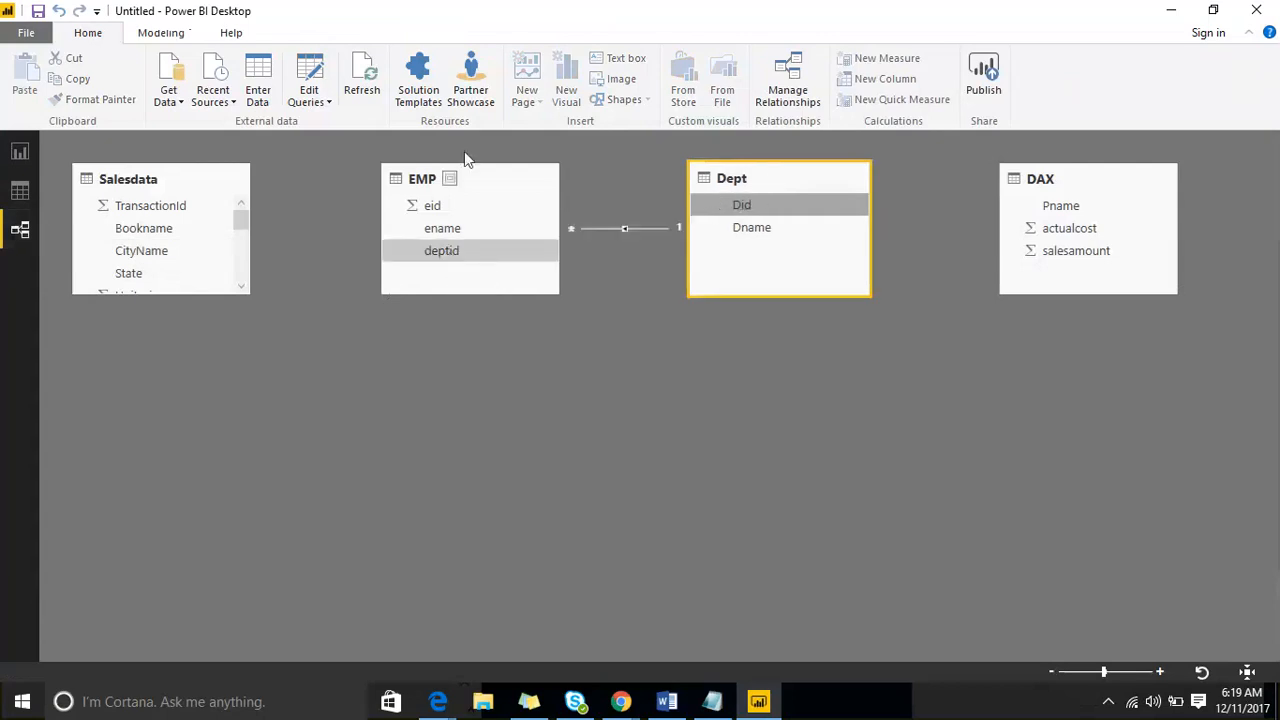
# - Reposition the table visual on report Page 4, set its grid text size to 21 and enlarge its frame slightly
pyautogui.click(18, 156)
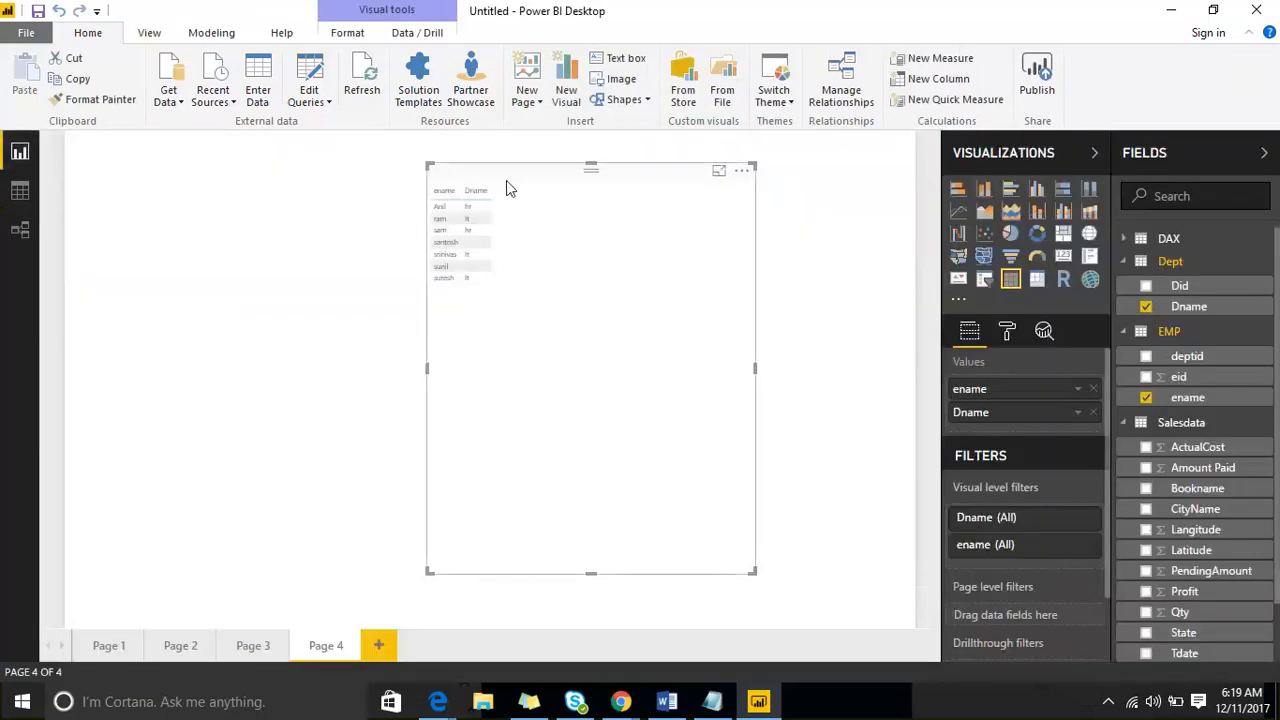
pyautogui.moveTo(506, 180); pyautogui.dragTo(400, 170)
pyautogui.click(1007, 331)
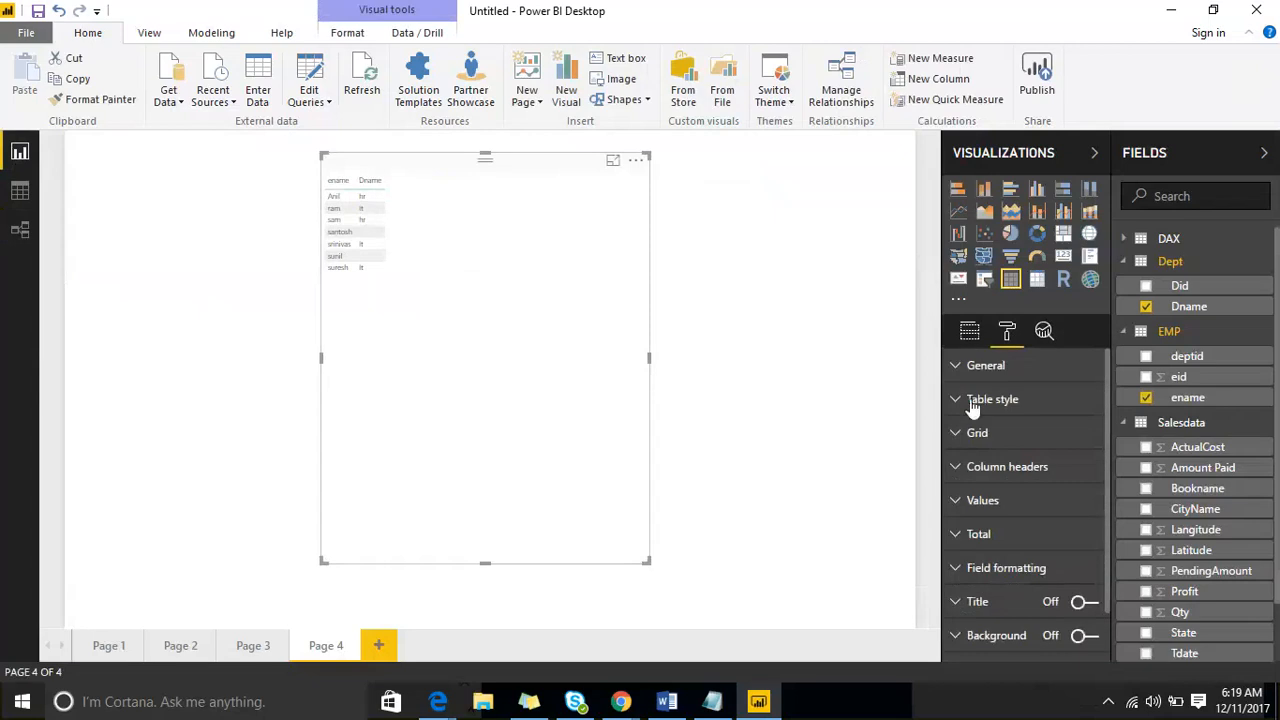
pyautogui.click(960, 432)
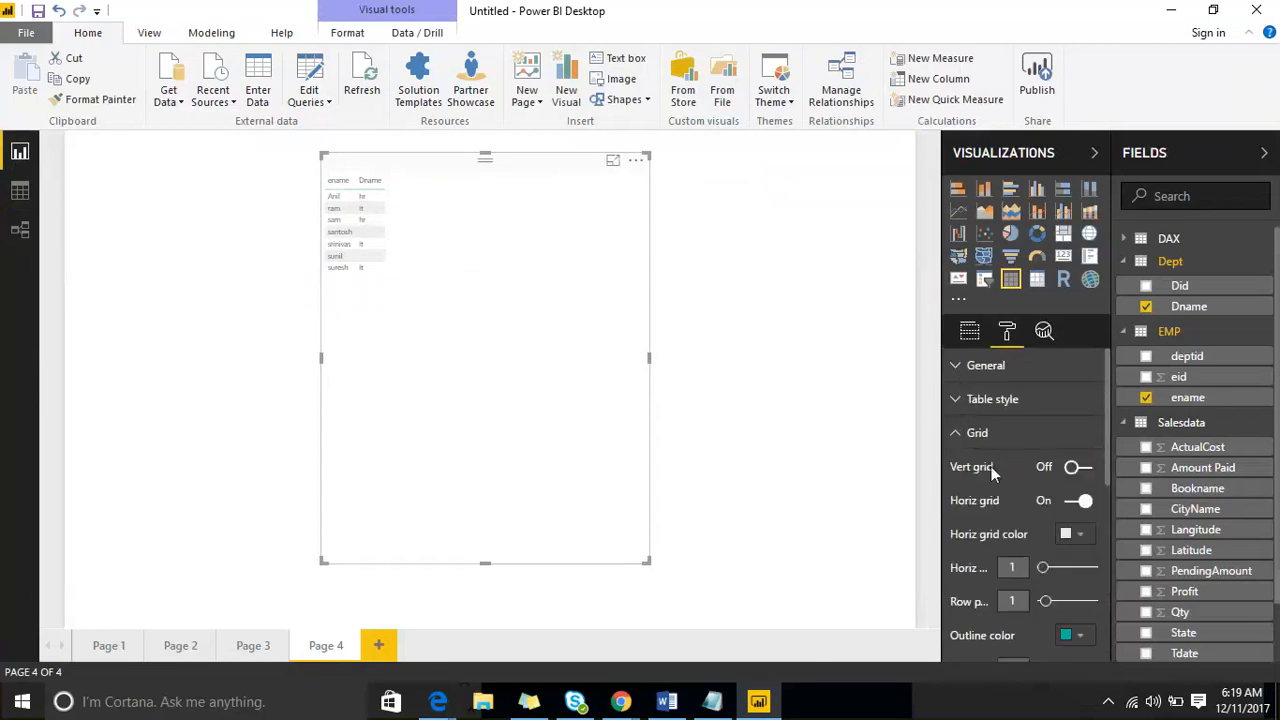
pyautogui.scroll(-3, 1048, 565)
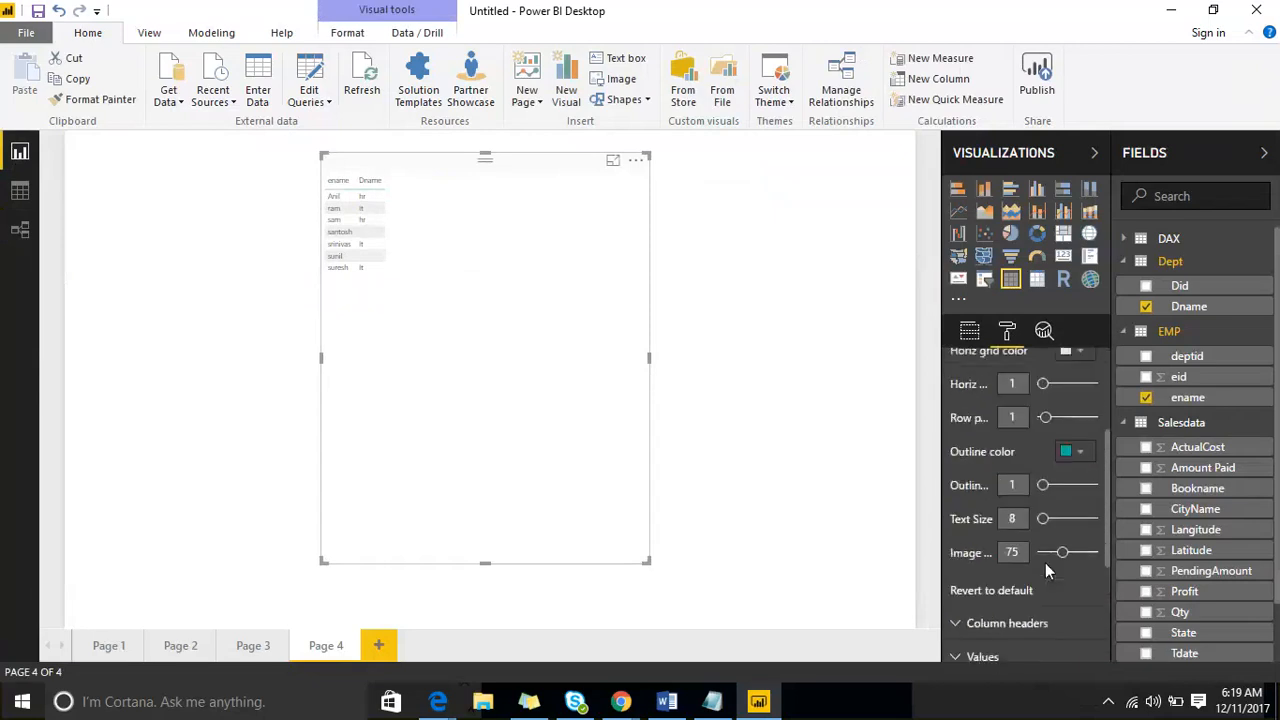
pyautogui.click(1062, 515)
pyautogui.moveTo(649, 563); pyautogui.dragTo(690, 573)
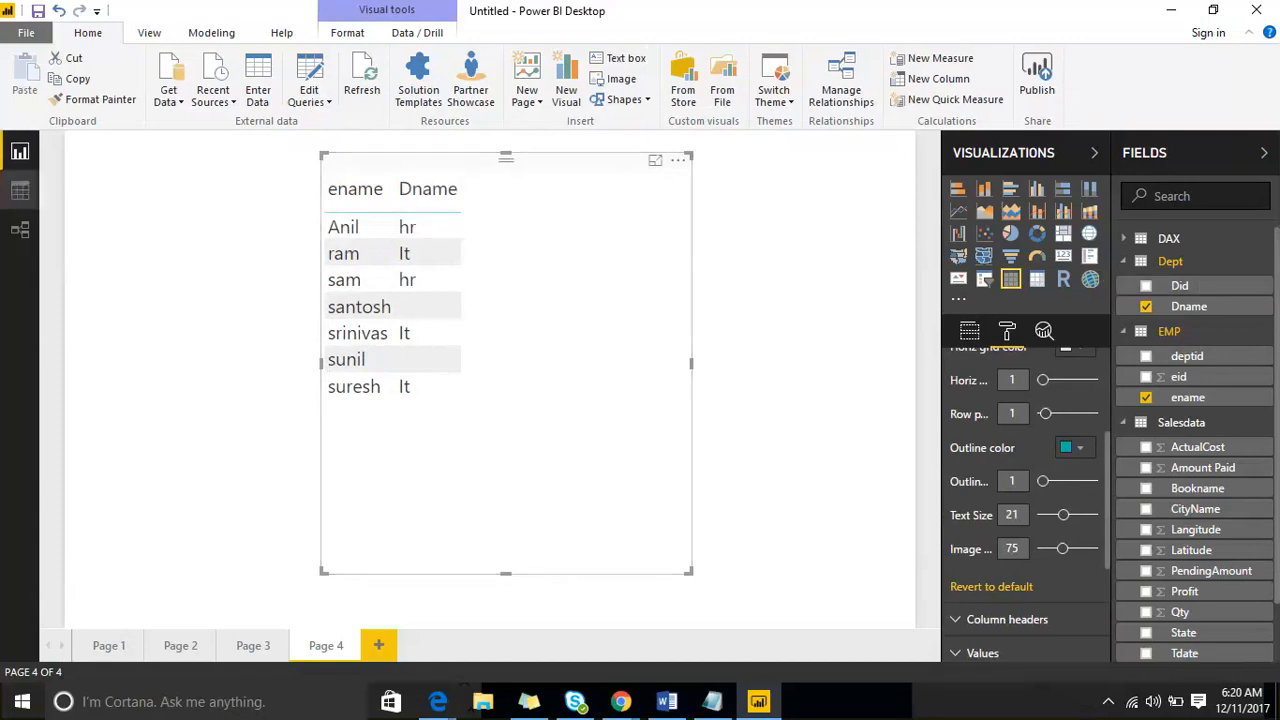
# - Delete the relationship between the EMP and Dept tables in the Relationships view, dismissing the travel advert notification
pyautogui.click(19, 230)
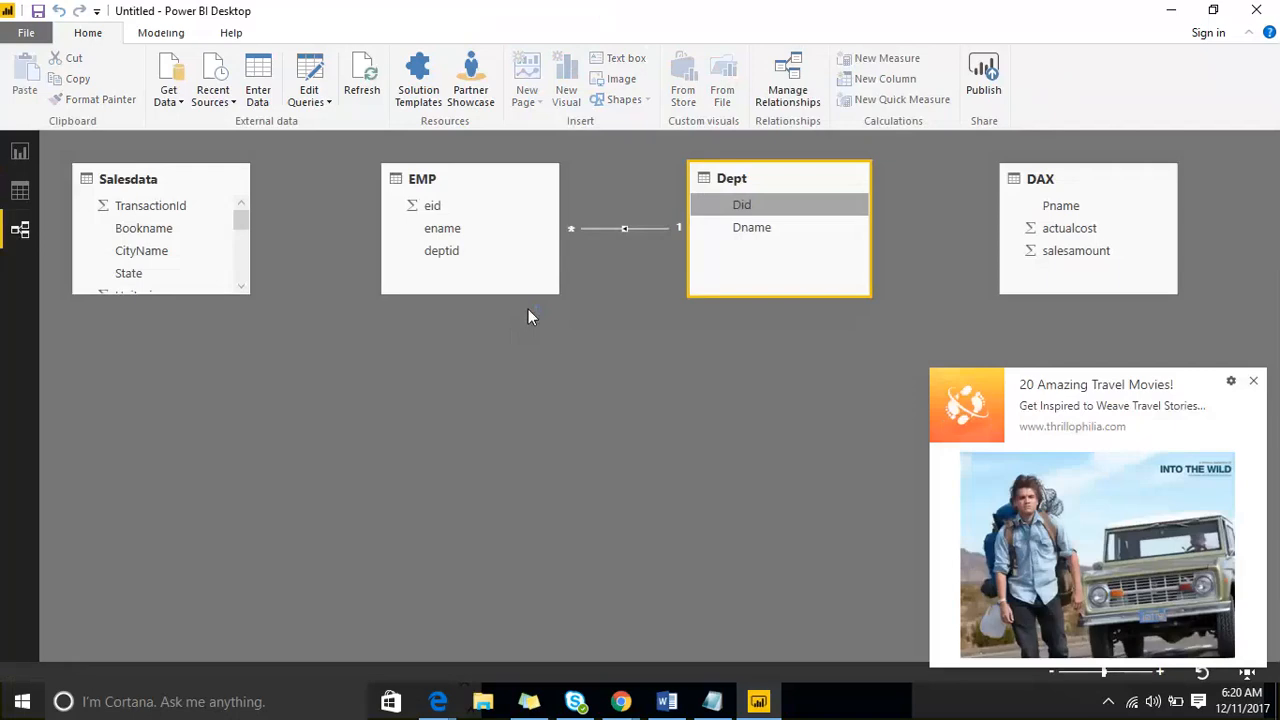
pyautogui.click(1253, 381)
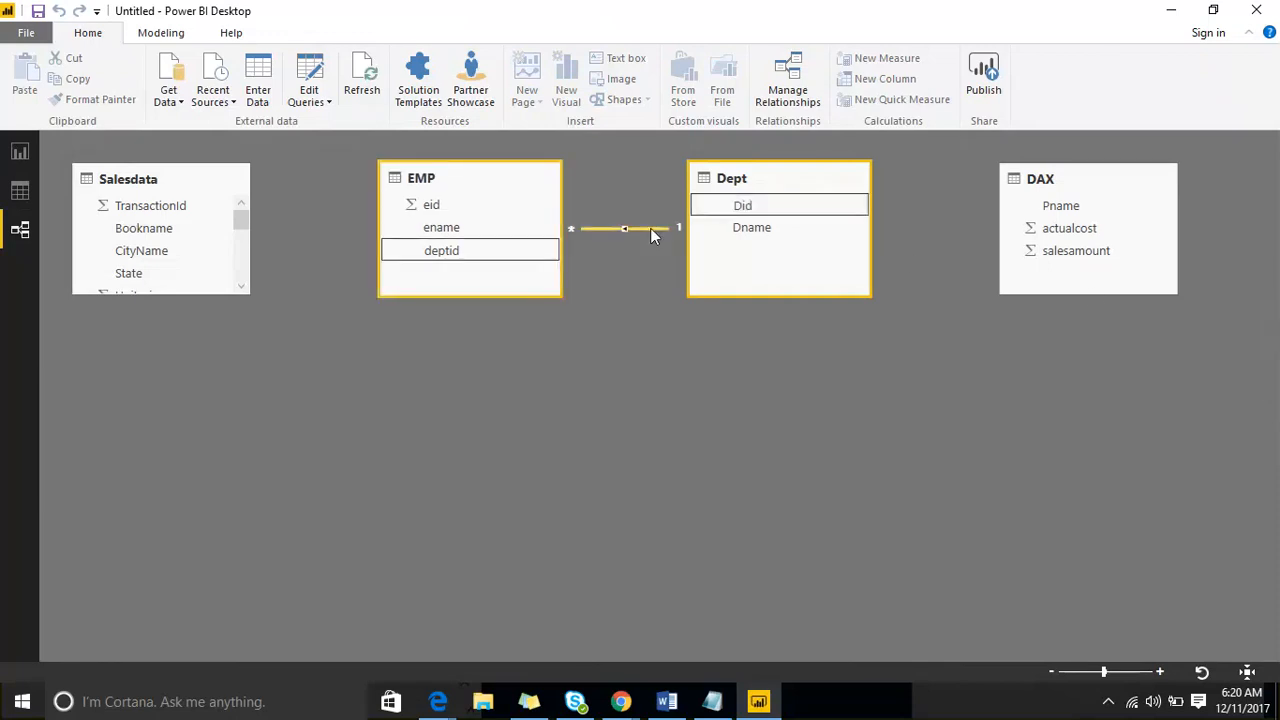
pyautogui.press('Delete')
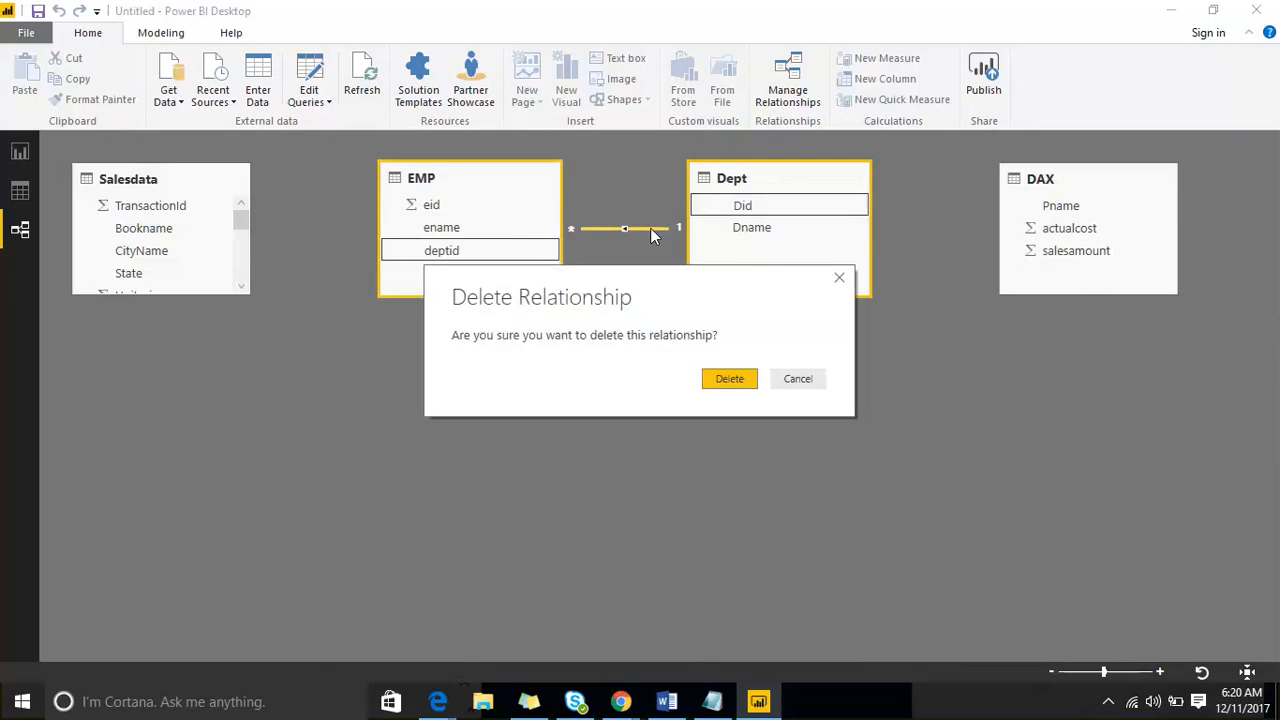
pyautogui.press('Return')
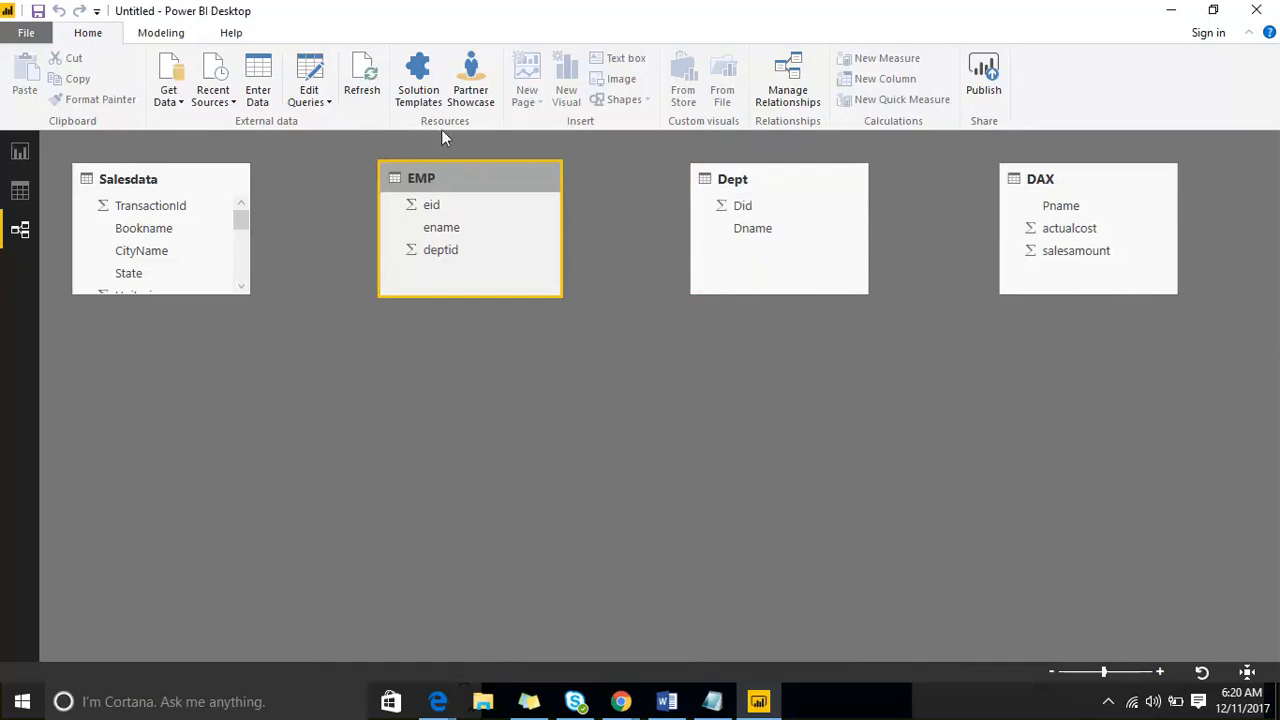
# - Relate deptid in EMP to Did in Dept, and rearrange both tables with EMP below and to the right of Dept
pyautogui.moveTo(449, 252); pyautogui.dragTo(741, 216)
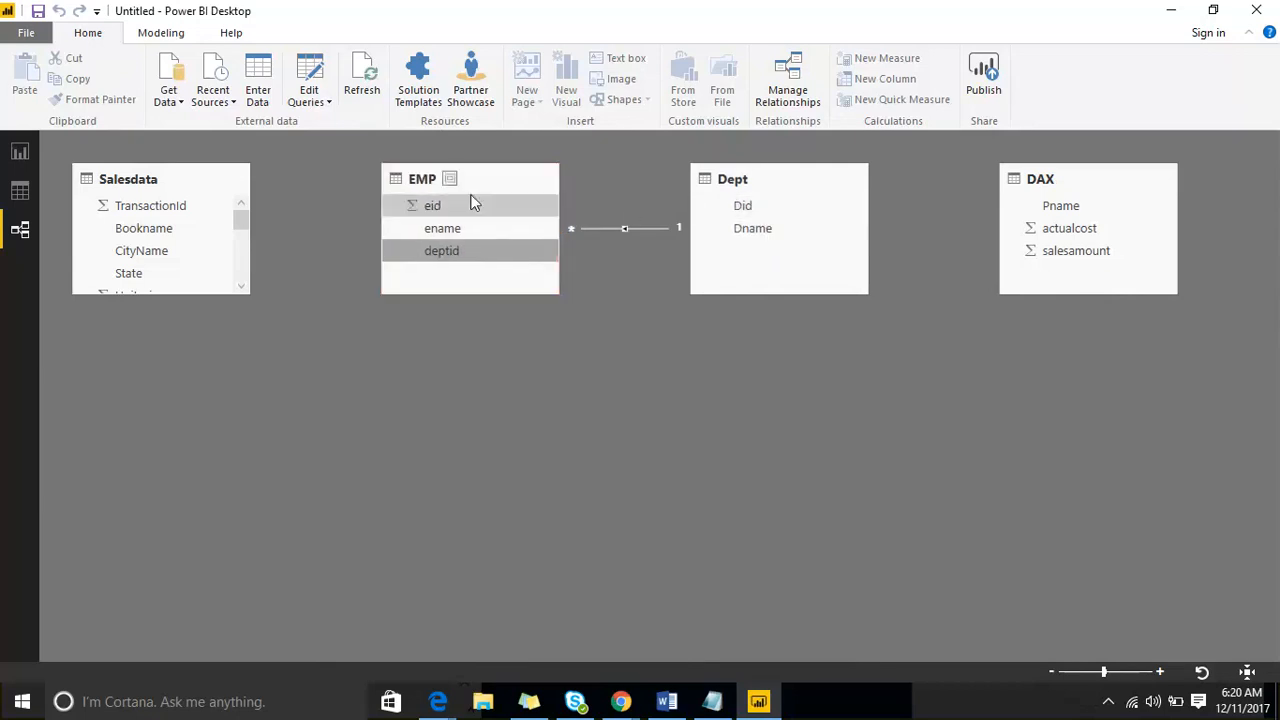
pyautogui.moveTo(480, 176); pyautogui.dragTo(913, 387)
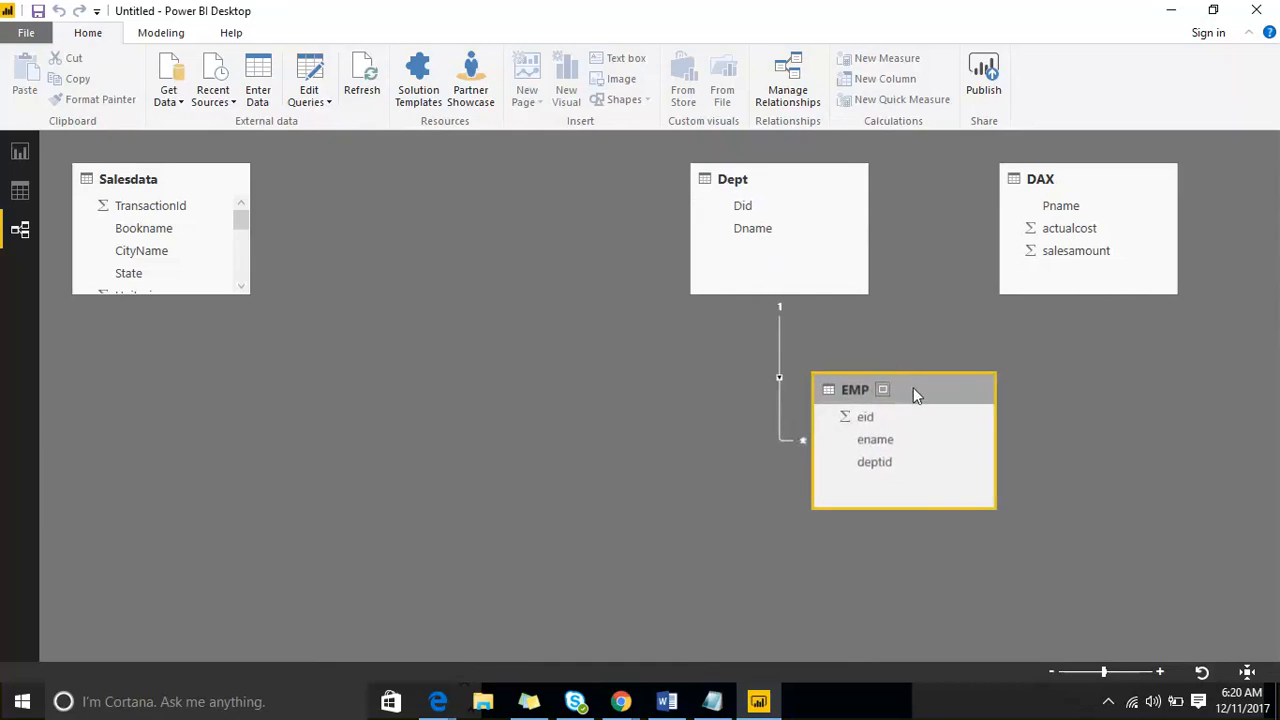
pyautogui.moveTo(790, 178); pyautogui.dragTo(578, 270)
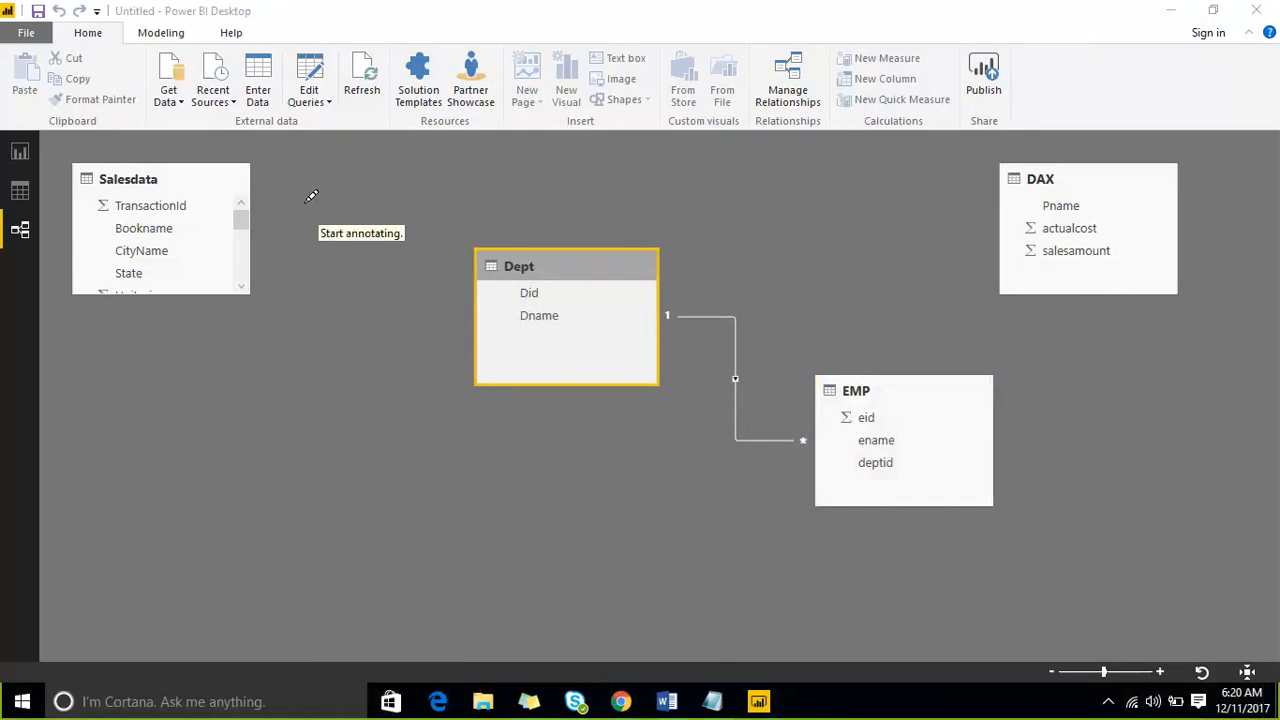
pyautogui.moveTo(305, 200); pyautogui.dragTo(316, 268)
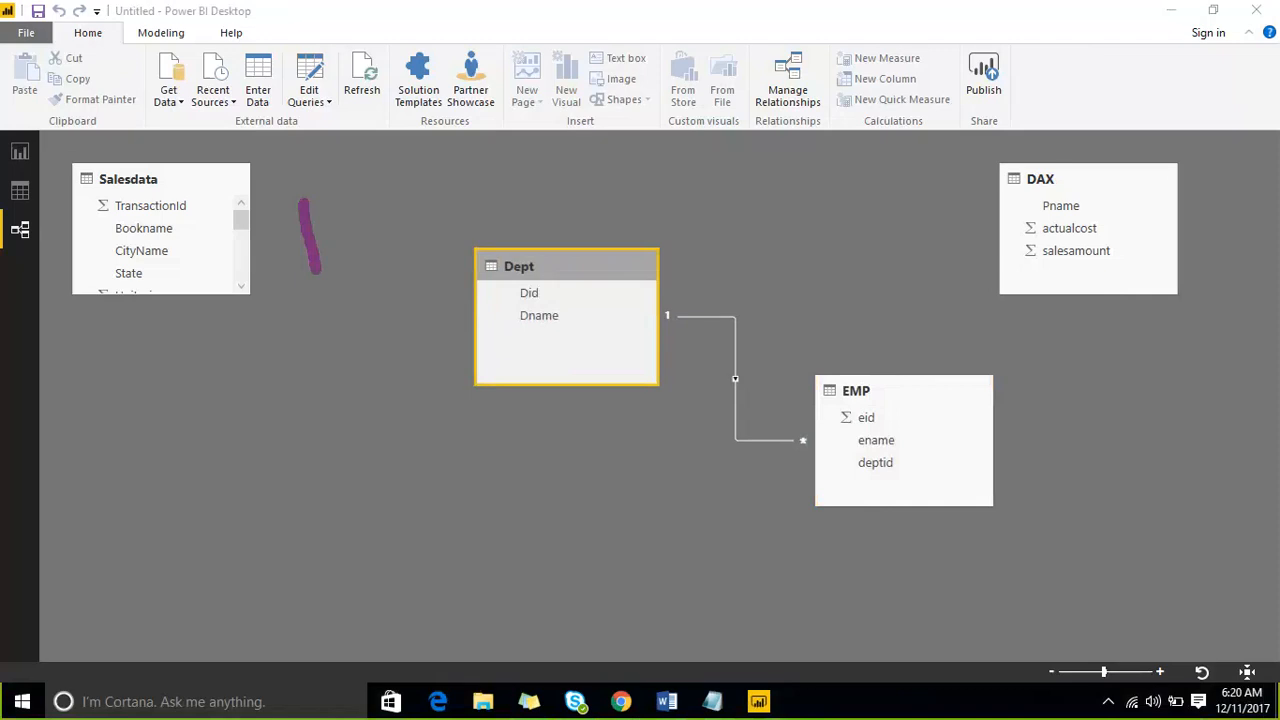
pyautogui.click(986, 12)
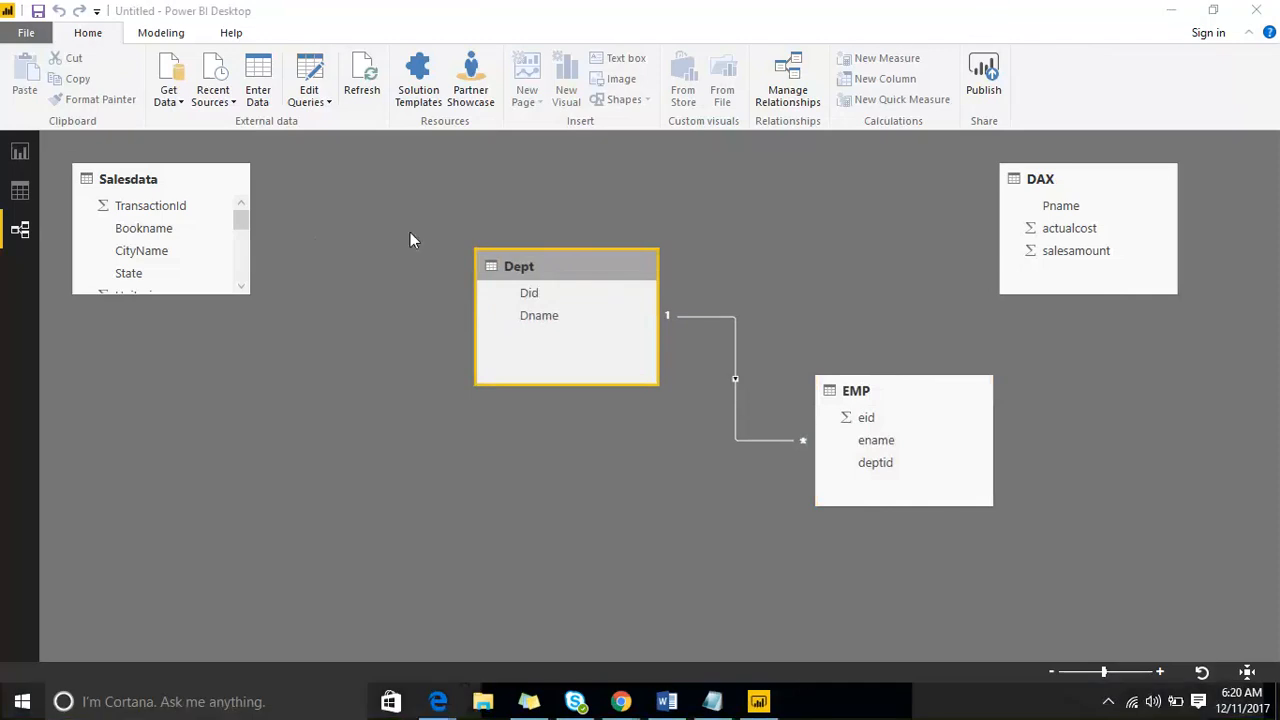
pyautogui.click(993, 14)
pyautogui.moveTo(335, 212); pyautogui.dragTo(358, 288)
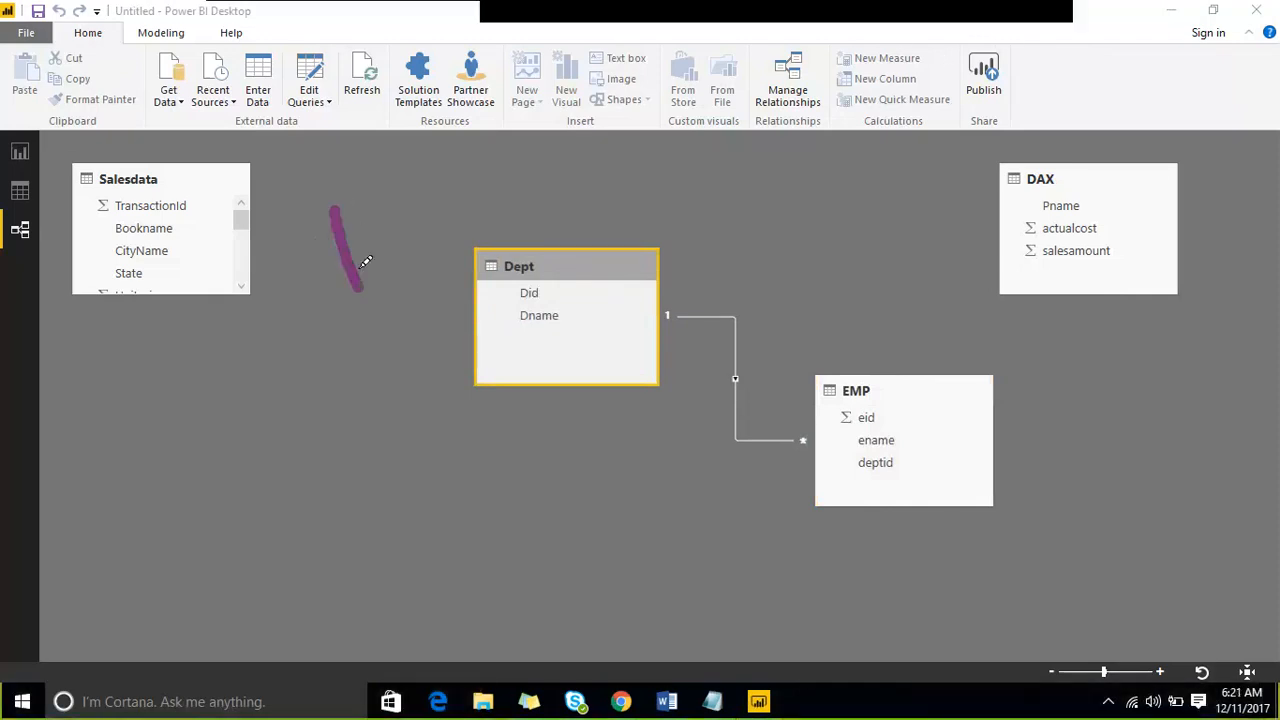
pyautogui.moveTo(411, 178); pyautogui.dragTo(443, 250)
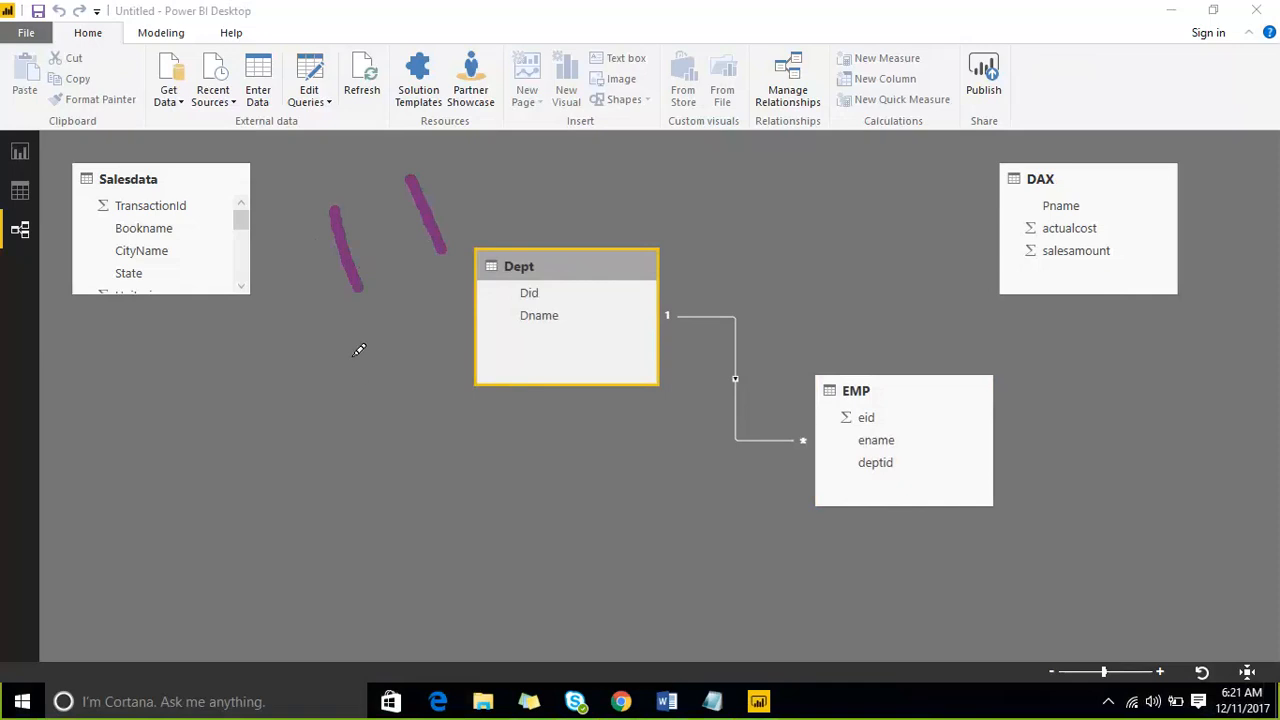
pyautogui.moveTo(375, 350); pyautogui.dragTo(400, 420)
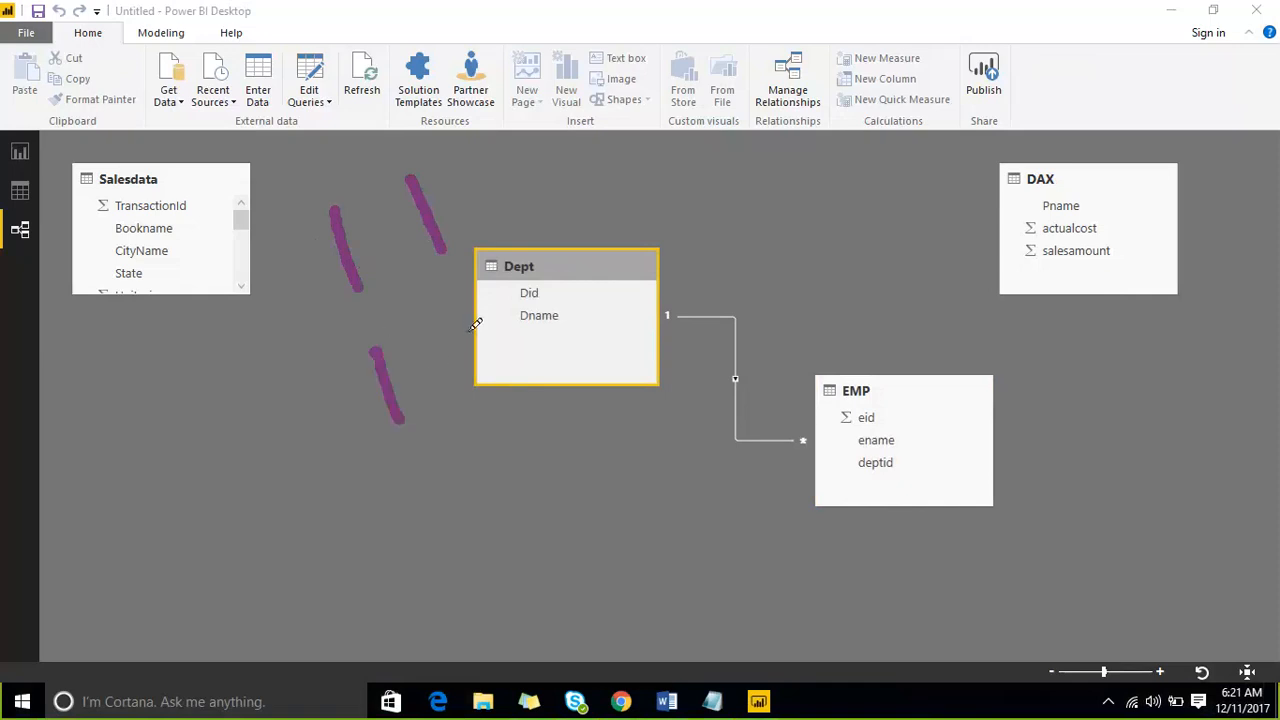
pyautogui.moveTo(466, 322); pyautogui.dragTo(580, 317)
pyautogui.moveTo(408, 493); pyautogui.dragTo(496, 492)
pyautogui.moveTo(586, 393); pyautogui.dragTo(603, 448)
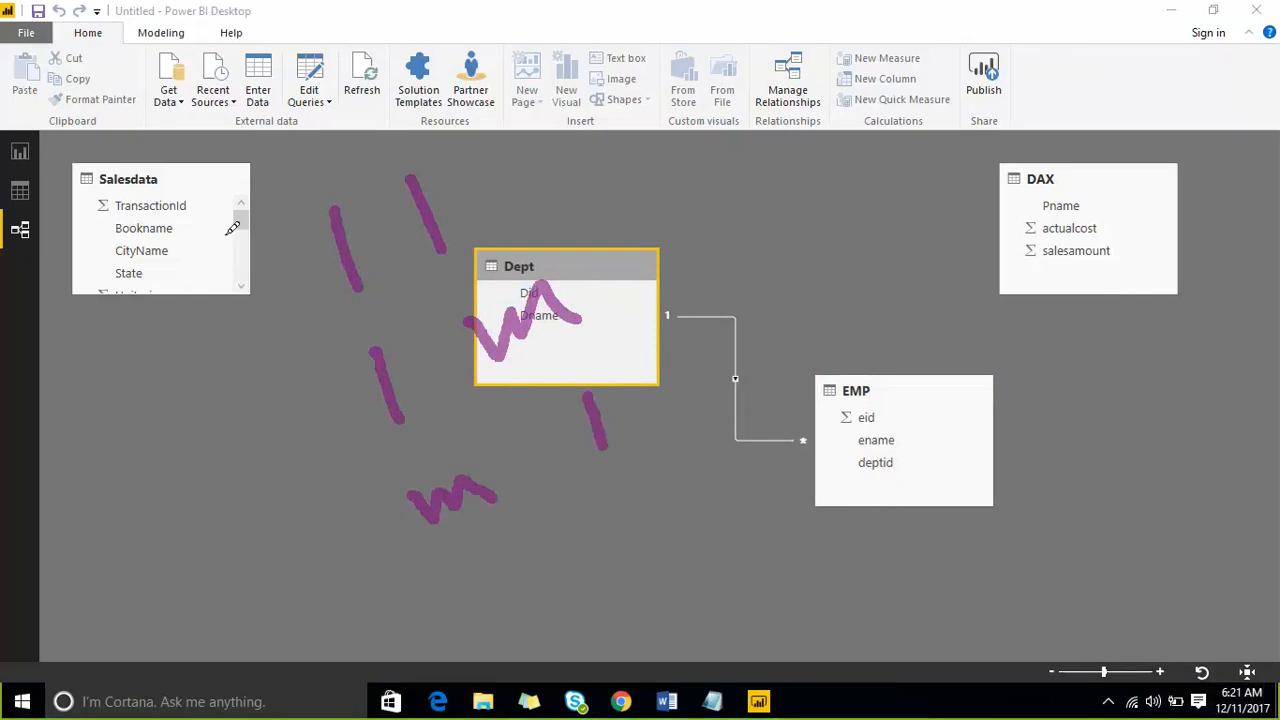
pyautogui.moveTo(214, 218)
pyautogui.mouseDown()
pyautogui.moveTo(351, 514)
pyautogui.moveTo(697, 437)
pyautogui.moveTo(552, 200)
pyautogui.moveTo(212, 204)
pyautogui.moveTo(204, 218)
pyautogui.mouseUp()
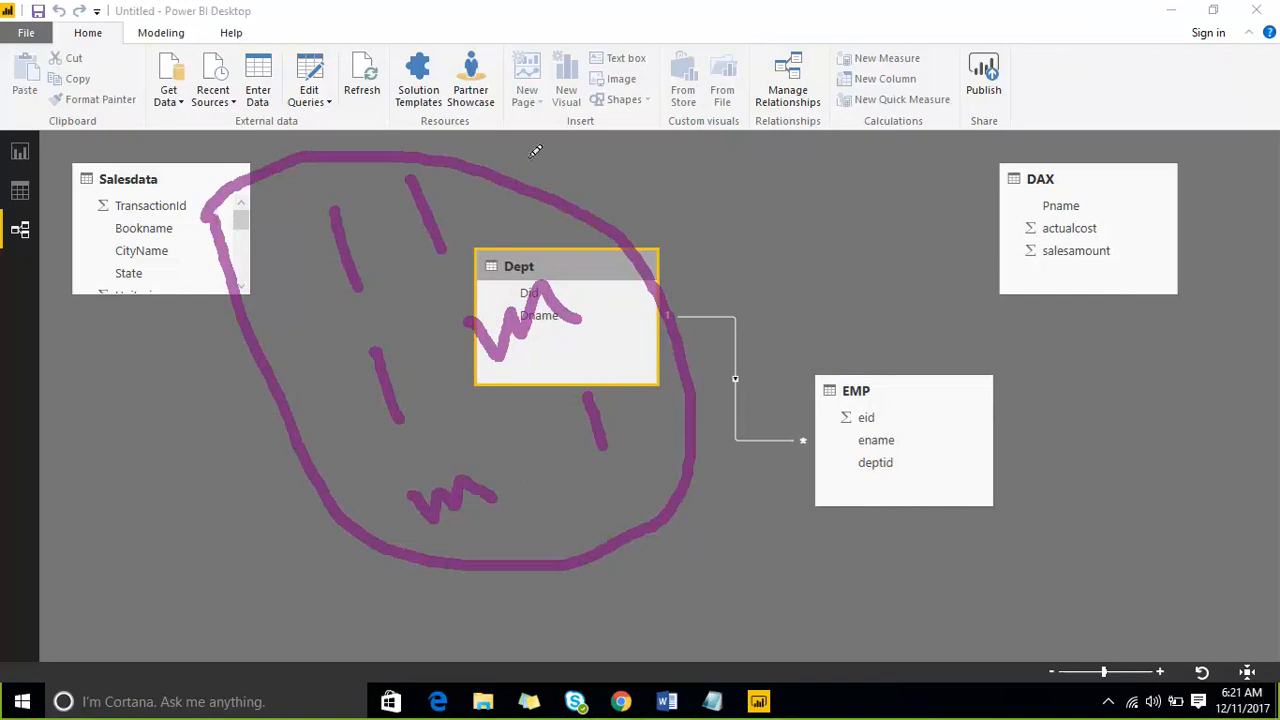
pyautogui.moveTo(748, 196)
pyautogui.mouseDown()
pyautogui.moveTo(815, 172)
pyautogui.moveTo(838, 178)
pyautogui.mouseUp()
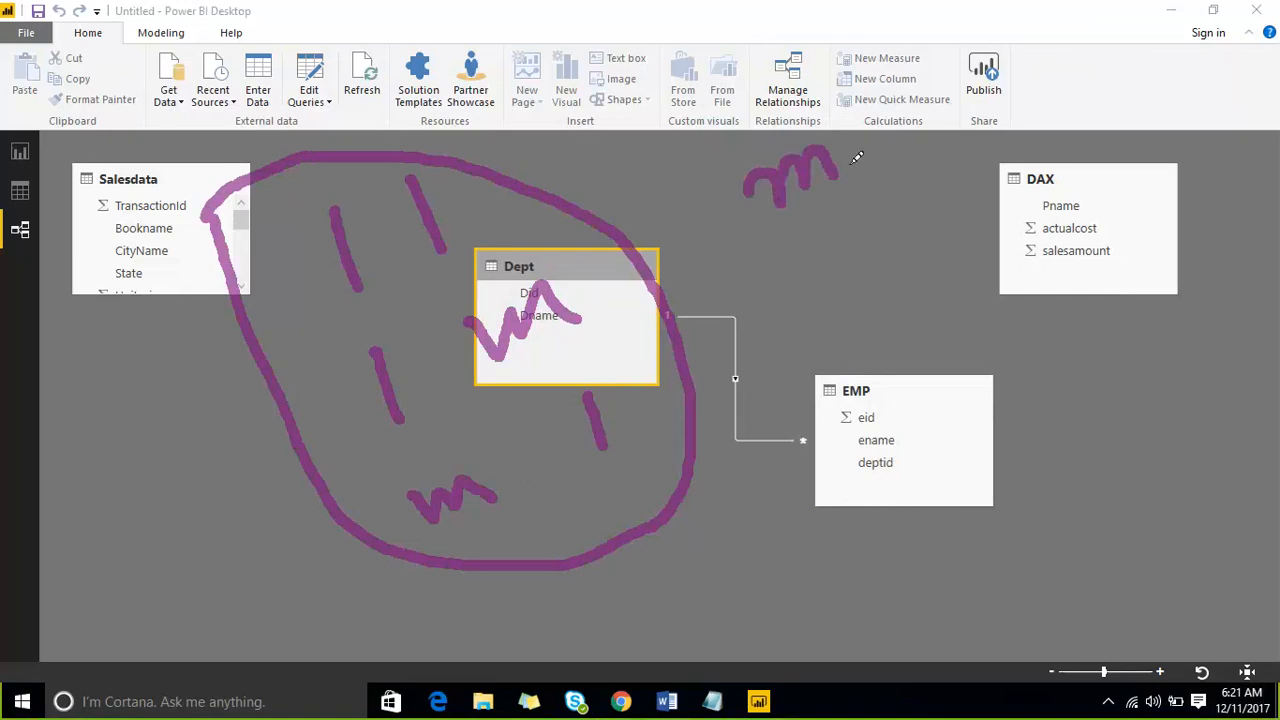
pyautogui.moveTo(872, 122)
pyautogui.mouseDown()
pyautogui.moveTo(920, 97)
pyautogui.moveTo(962, 112)
pyautogui.mouseUp()
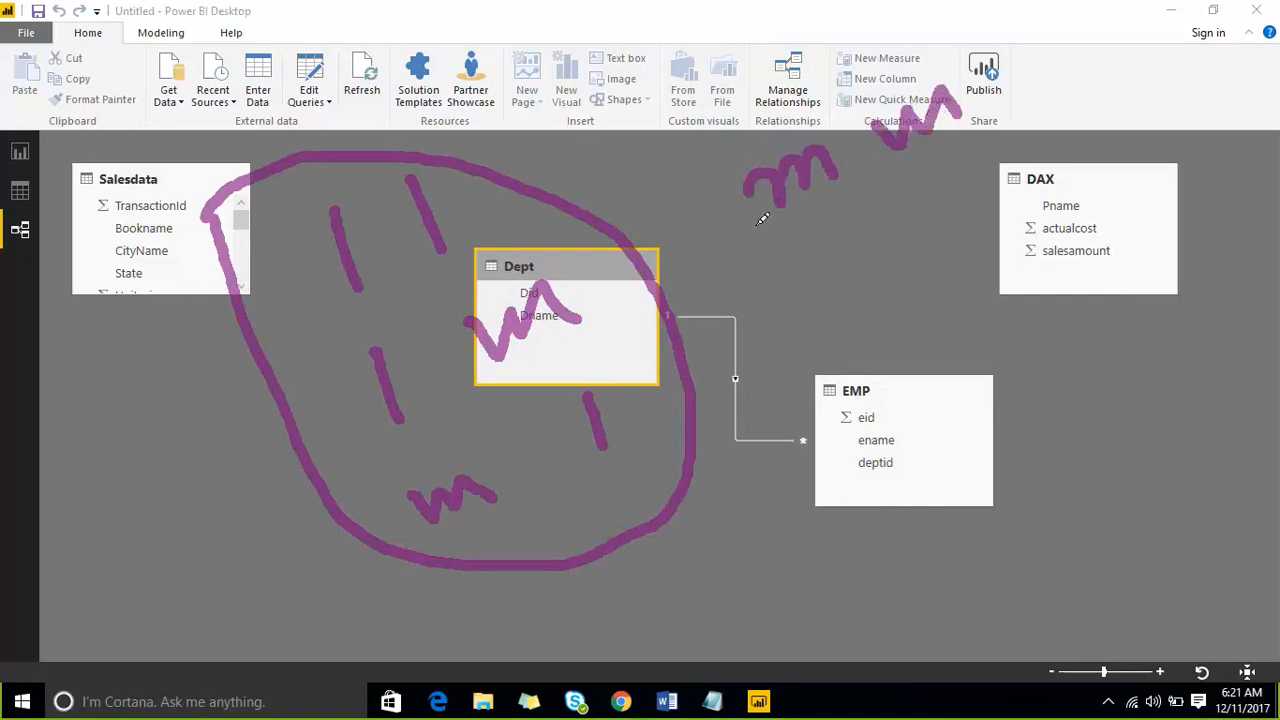
pyautogui.moveTo(818, 228); pyautogui.dragTo(668, 312)
pyautogui.moveTo(692, 256)
pyautogui.mouseDown()
pyautogui.moveTo(670, 308)
pyautogui.moveTo(726, 356)
pyautogui.mouseUp()
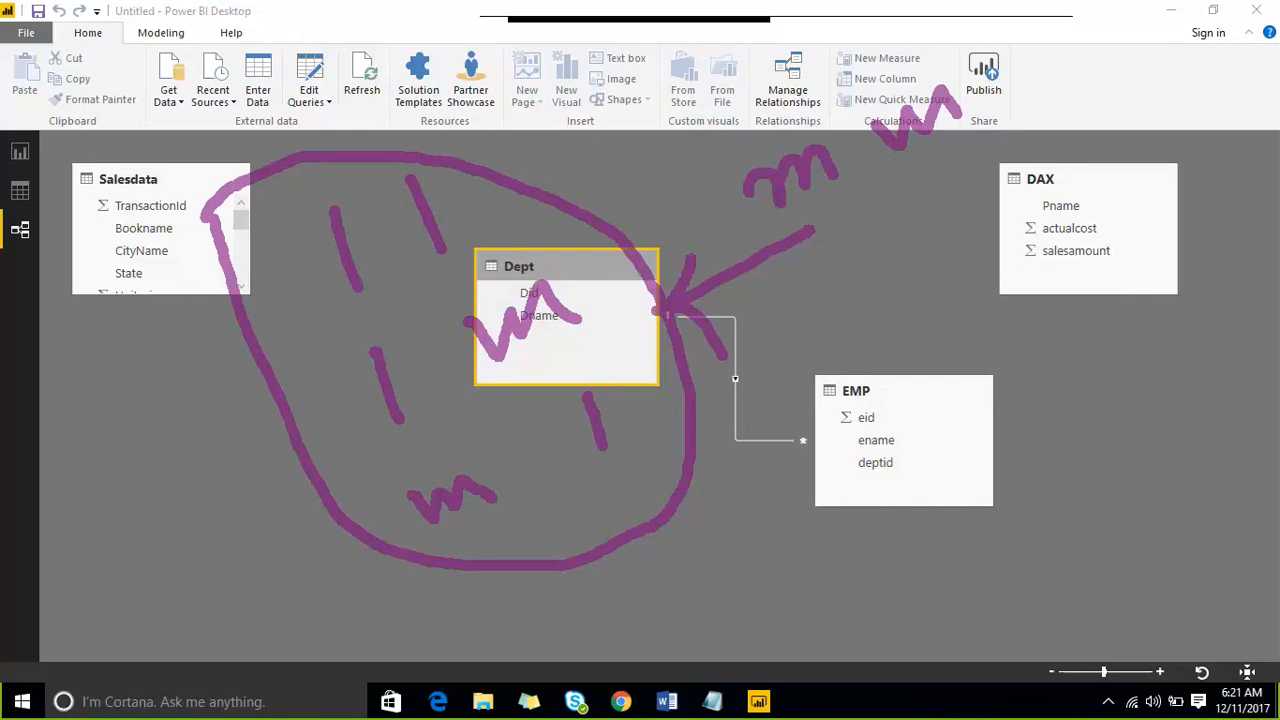
pyautogui.click(994, 20)
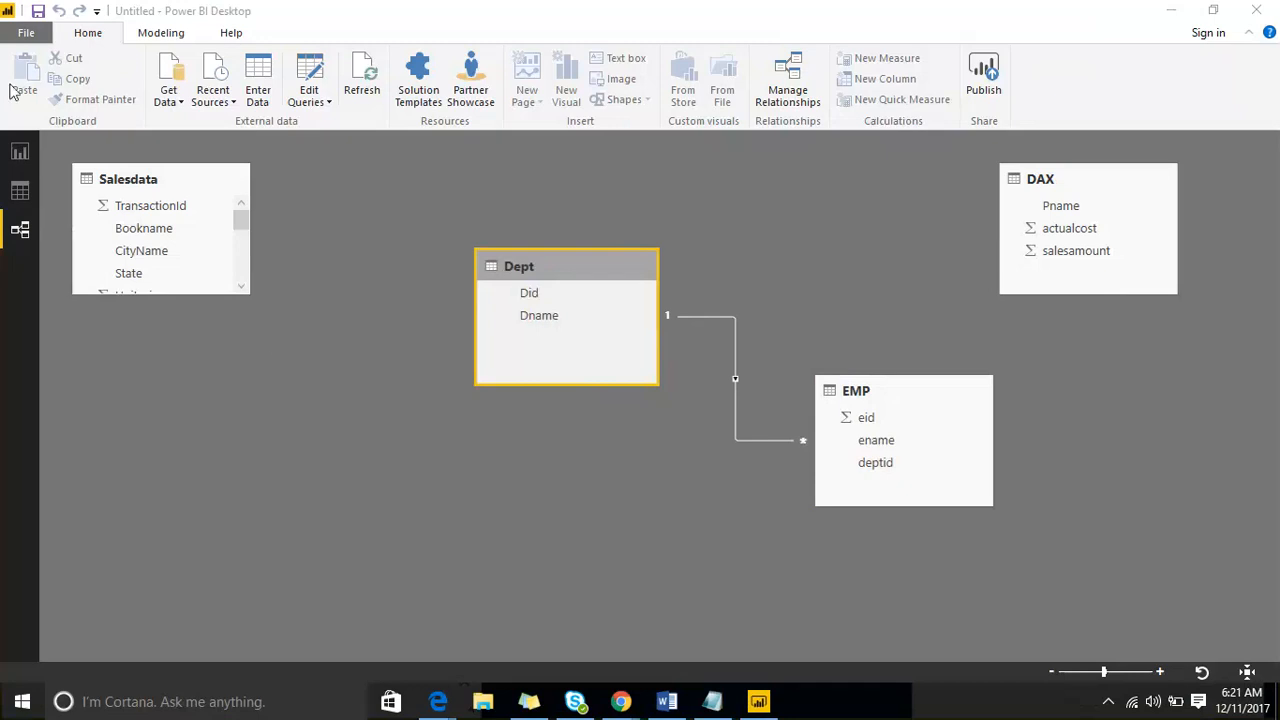
# - Return to report Page 4 and shrink the ename and Dname table visual's frame to fit more closely around its rows
pyautogui.click(19, 155)
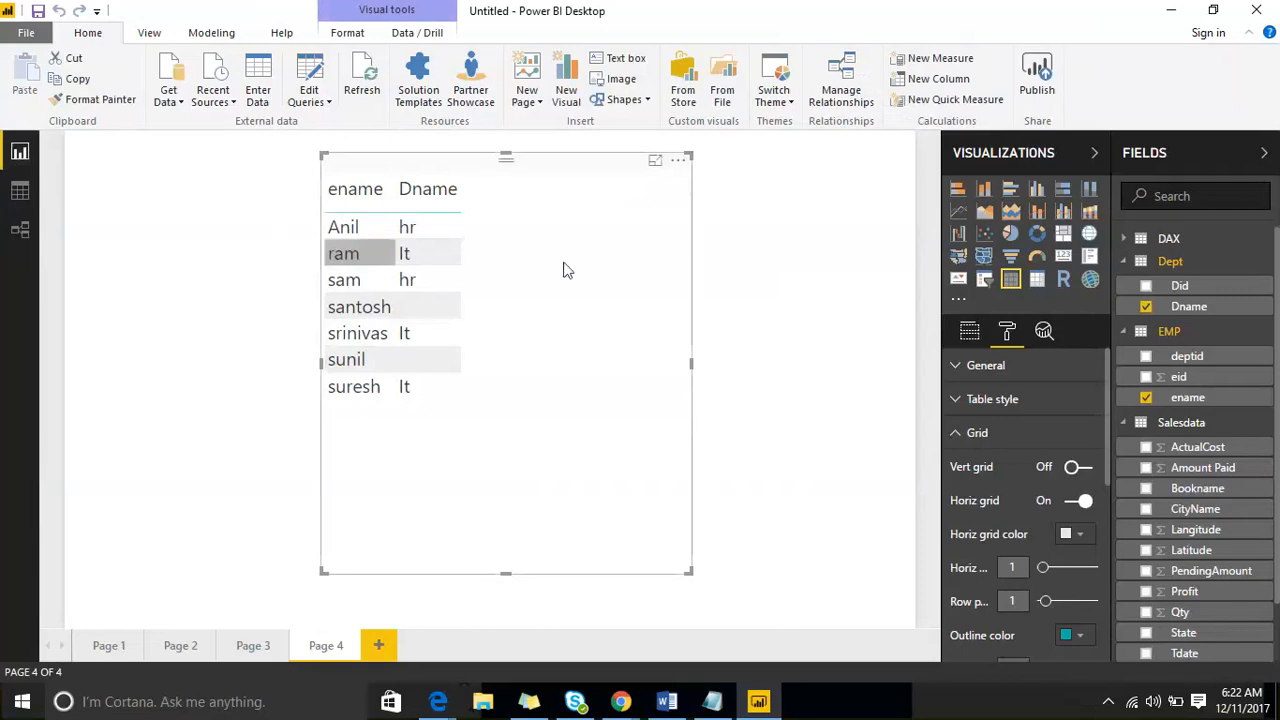
pyautogui.moveTo(688, 572); pyautogui.dragTo(566, 437)
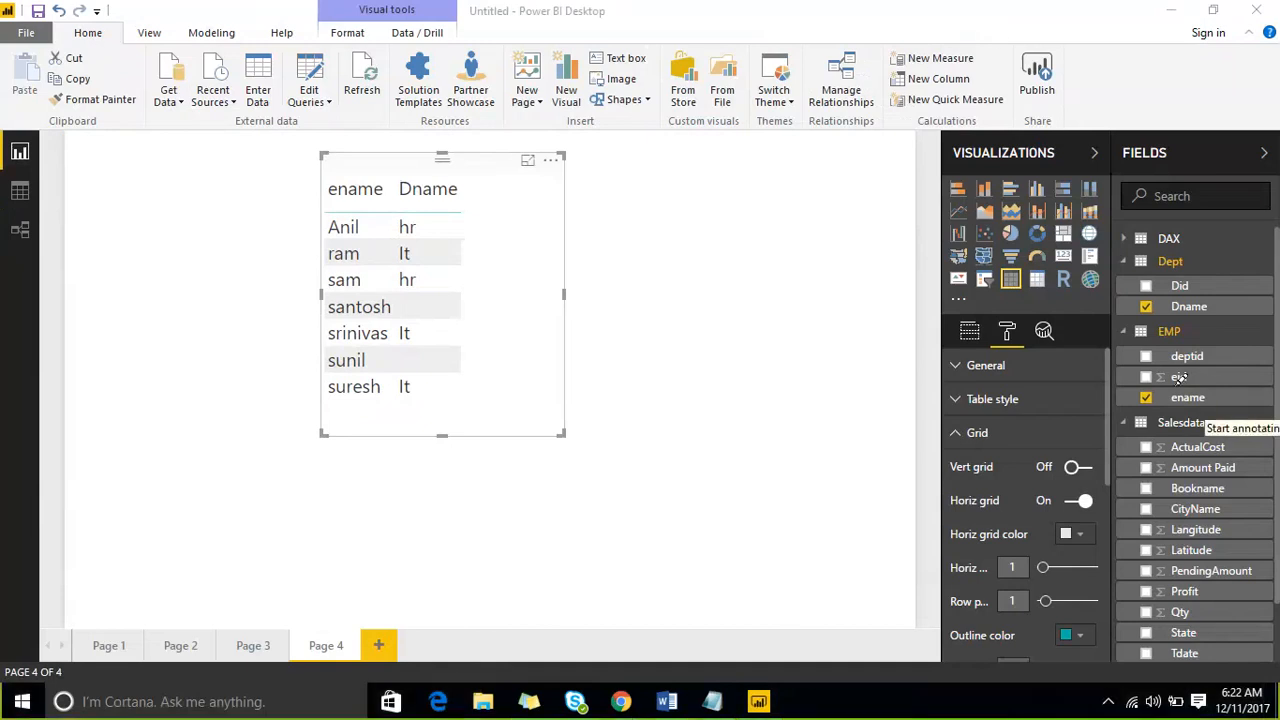
pyautogui.moveTo(1195, 325); pyautogui.dragTo(1243, 296)
pyautogui.moveTo(996, 395); pyautogui.dragTo(1240, 250)
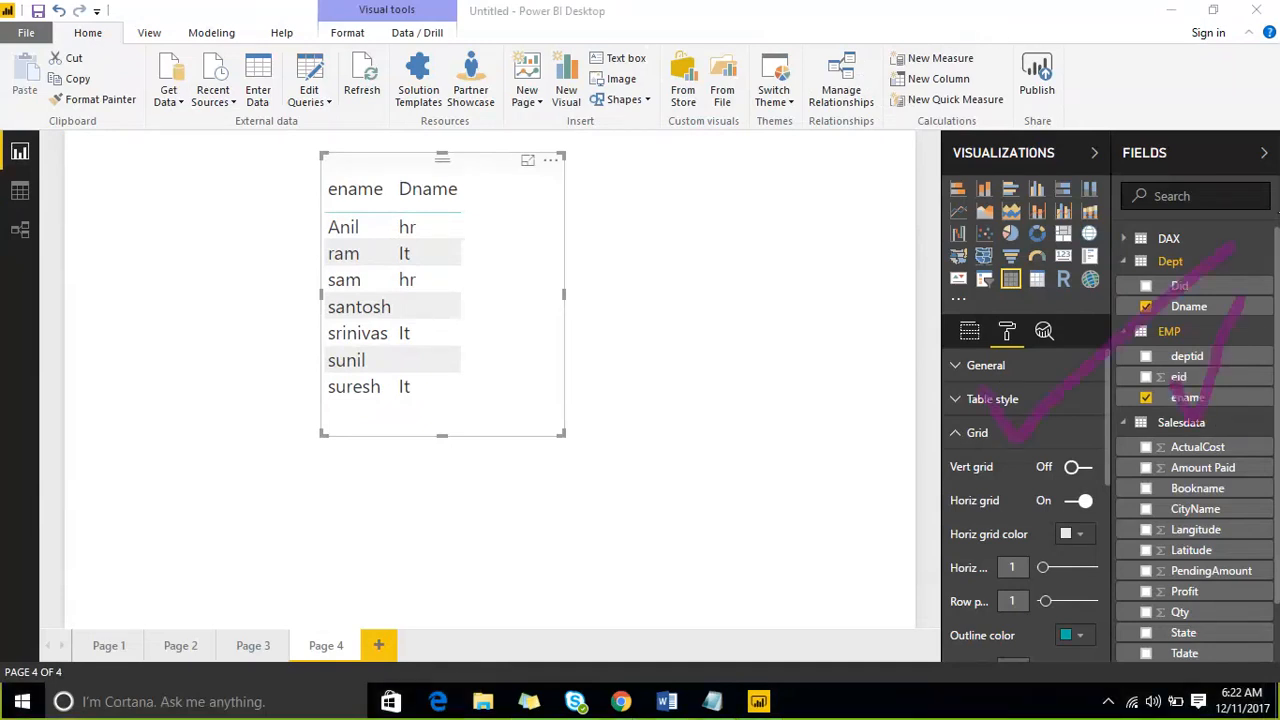
pyautogui.moveTo(12, 156); pyautogui.dragTo(105, 95)
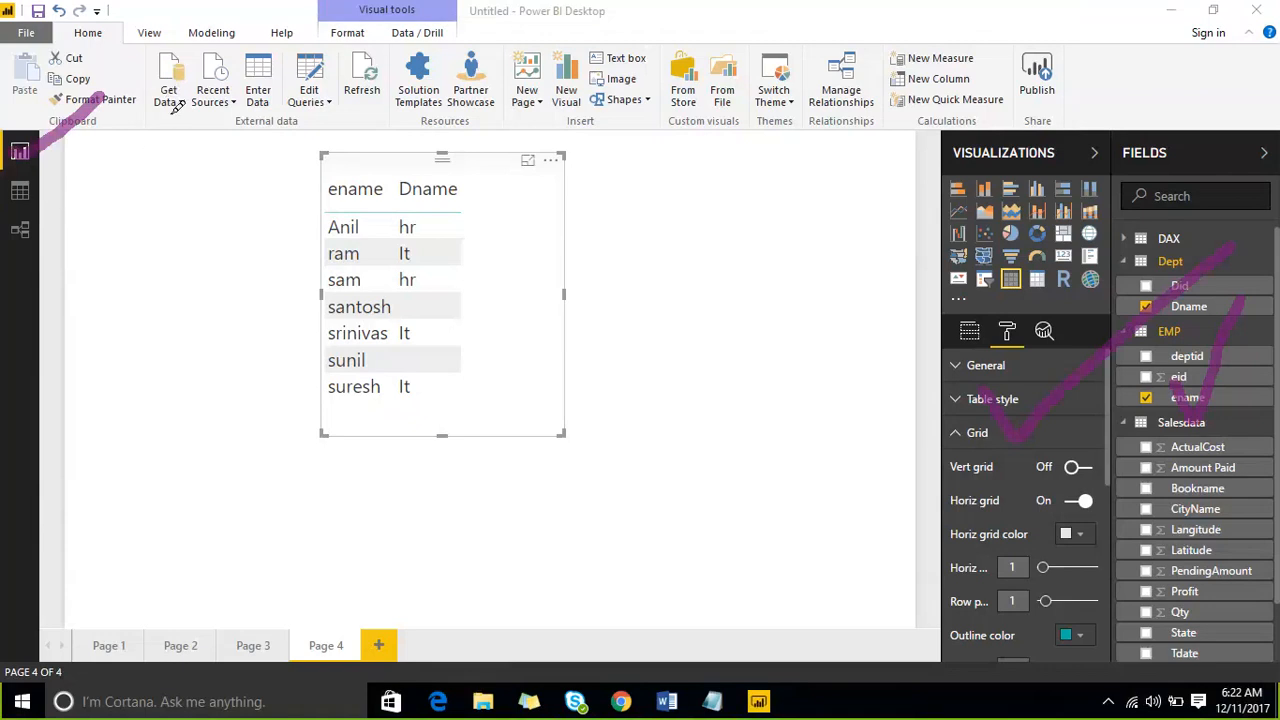
pyautogui.moveTo(211, 84)
pyautogui.mouseDown()
pyautogui.moveTo(196, 24)
pyautogui.moveTo(135, 45)
pyautogui.moveTo(145, 117)
pyautogui.mouseUp()
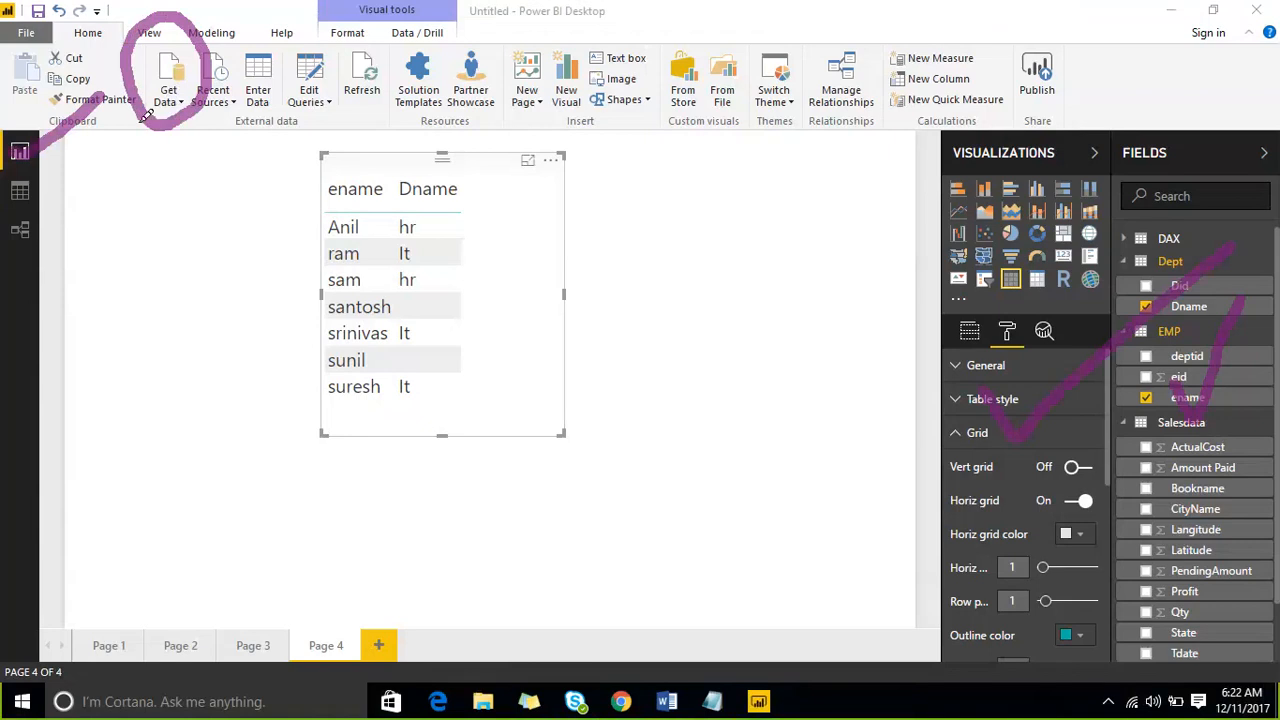
pyautogui.moveTo(116, 169)
pyautogui.mouseDown()
pyautogui.moveTo(14, 212)
pyautogui.moveTo(45, 258)
pyautogui.moveTo(145, 201)
pyautogui.mouseUp()
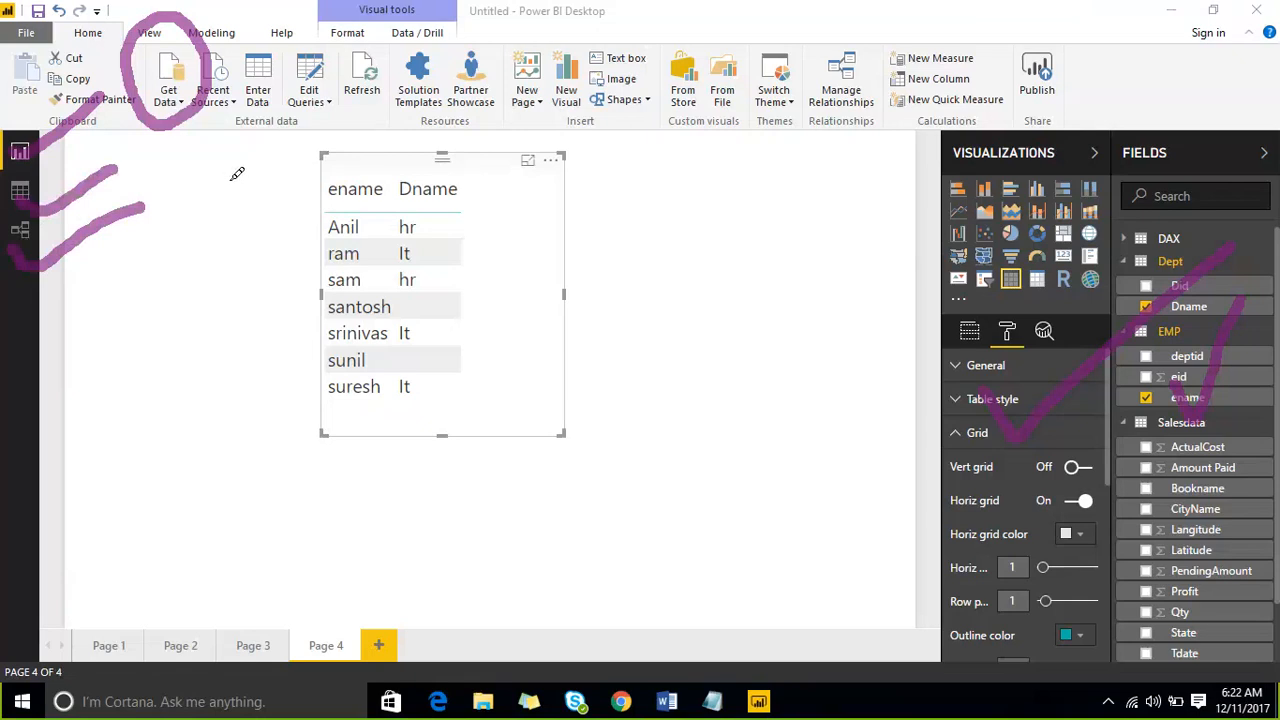
pyautogui.click(992, 37)
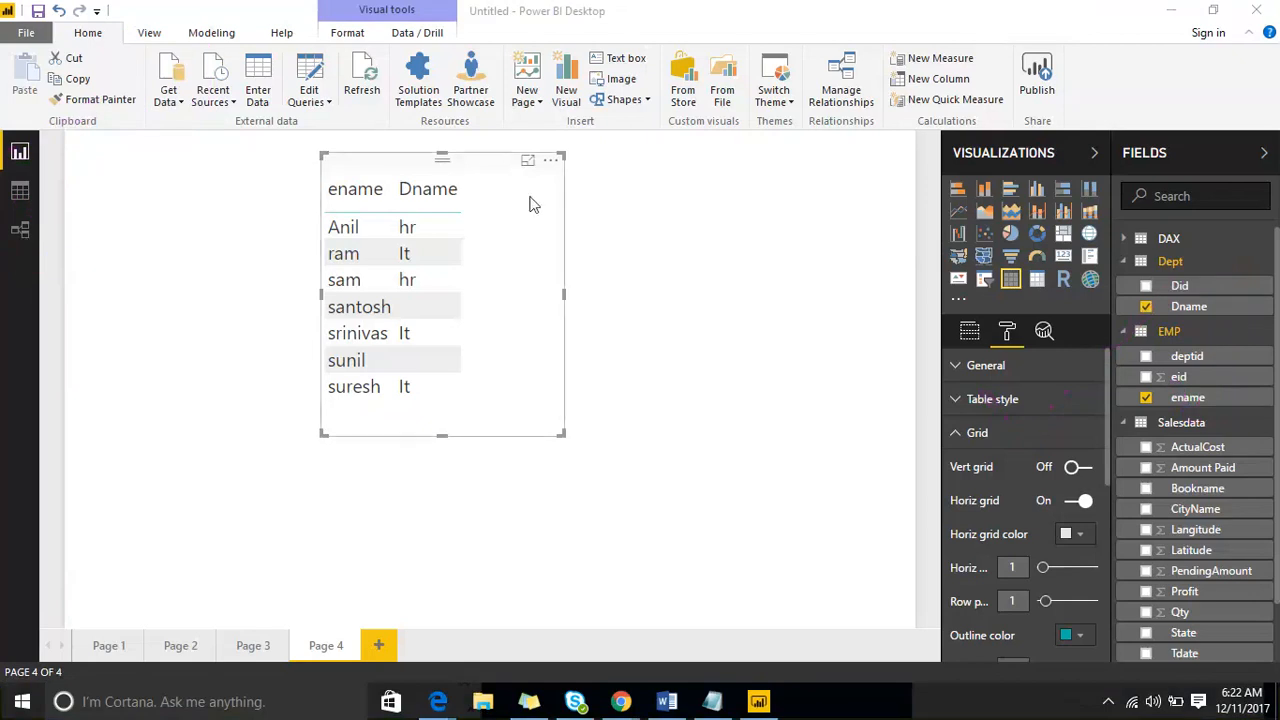
# - Move the table visual down and to the left on Page 4 and deselect it
pyautogui.moveTo(509, 157); pyautogui.dragTo(433, 208)
pyautogui.click(781, 244)
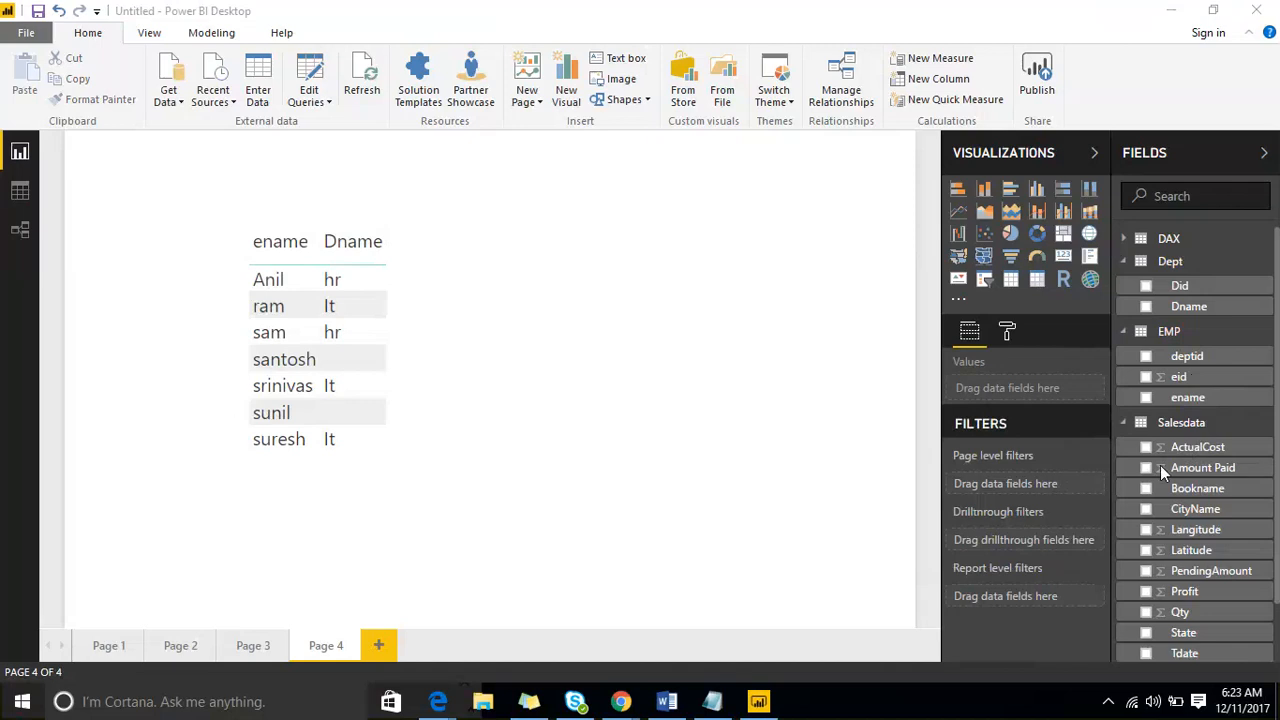
# - Open the SQL Server database connection form, examine its server and database fields, and close it without connecting
pyautogui.click(178, 104)
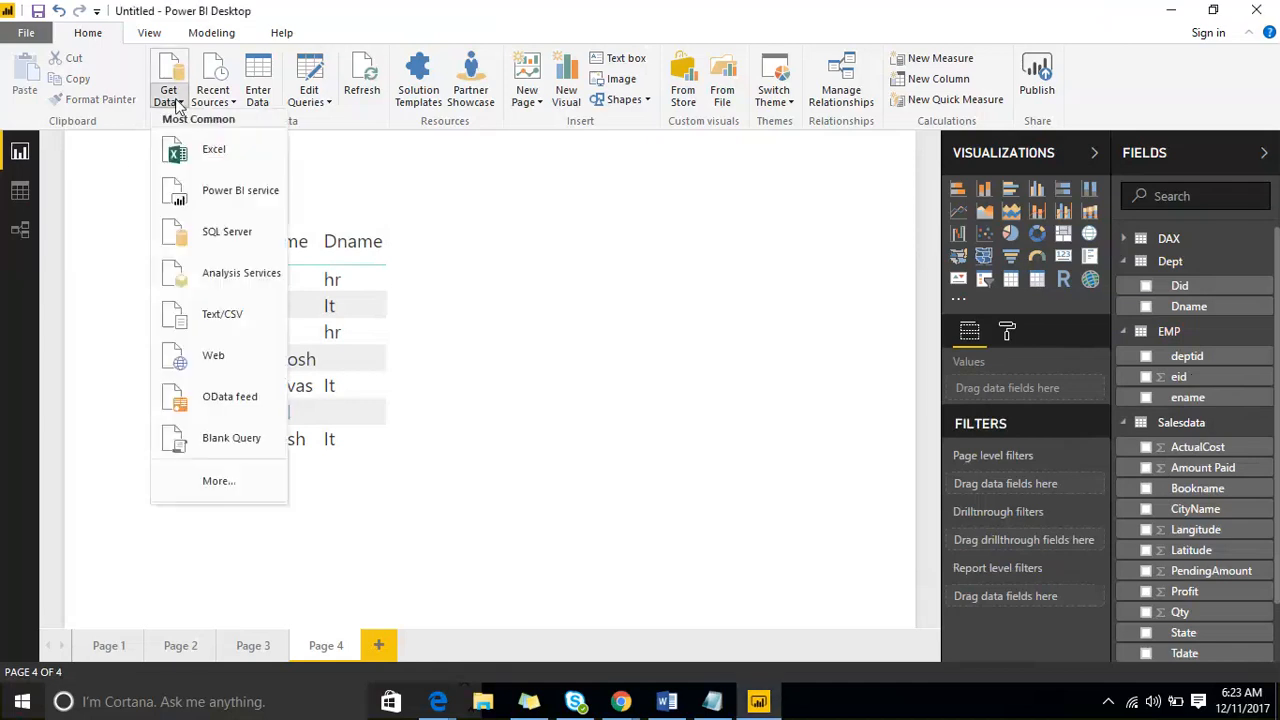
pyautogui.click(224, 245)
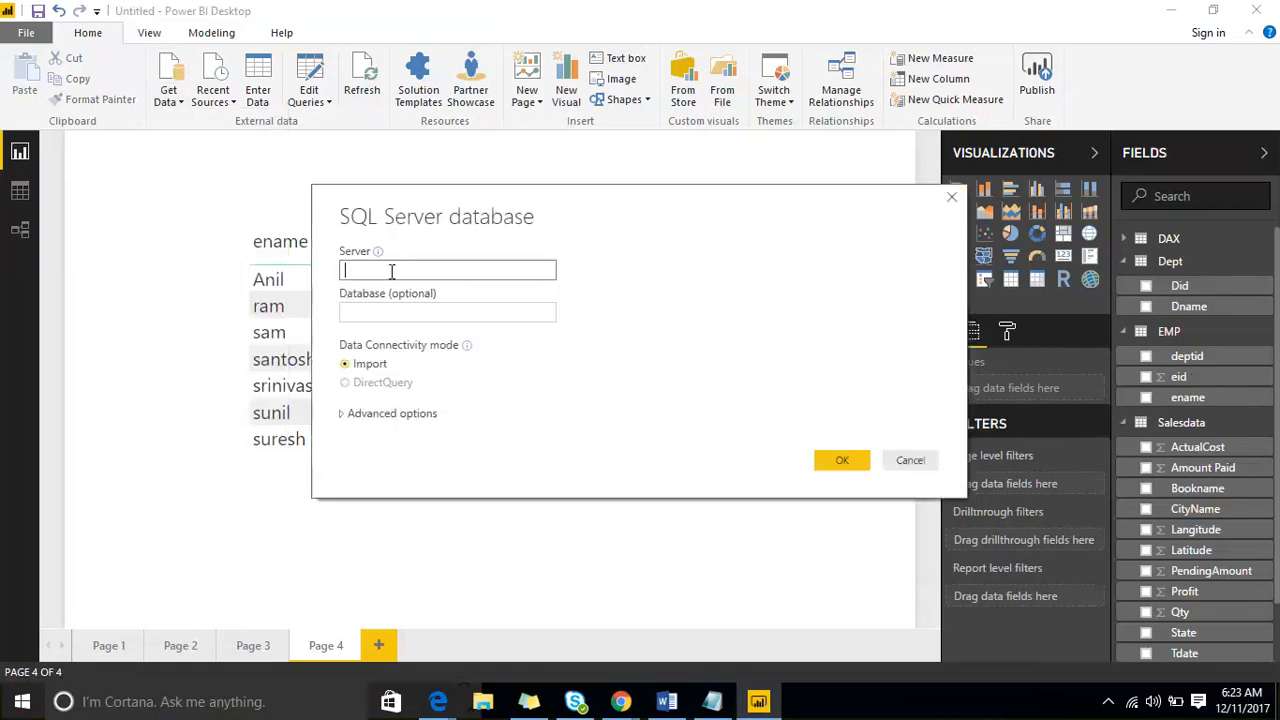
pyautogui.click(384, 313)
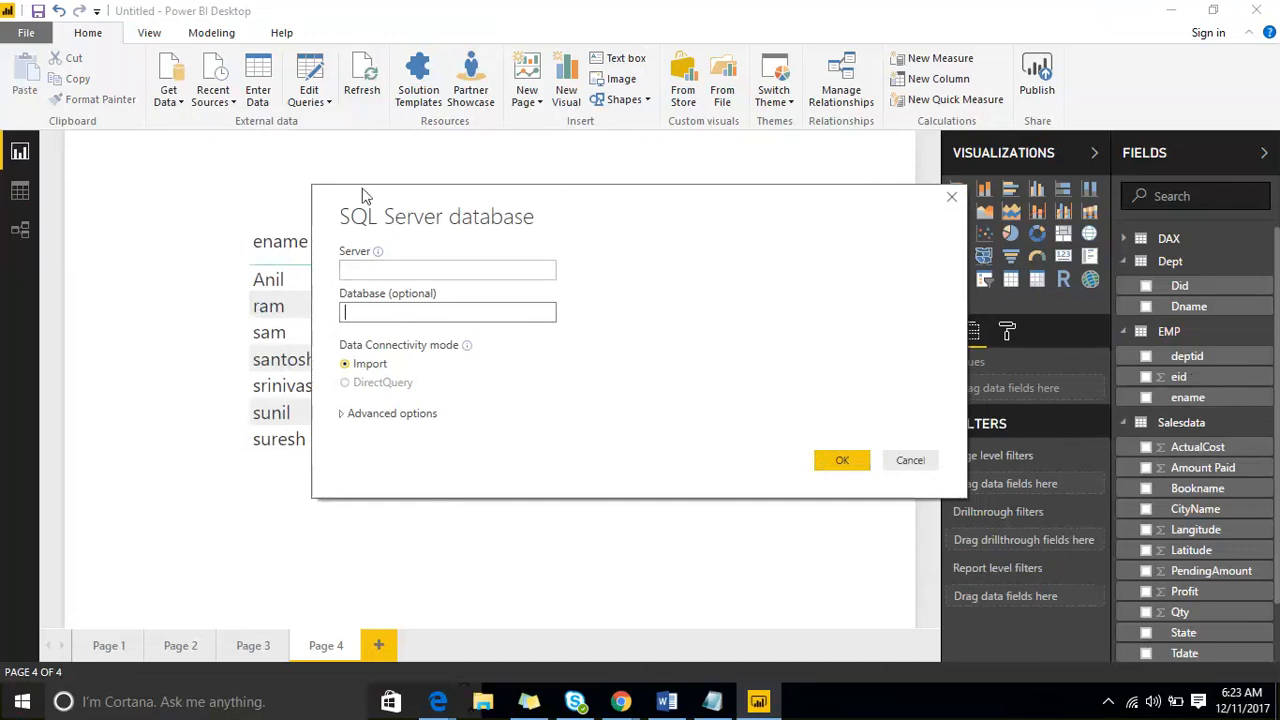
pyautogui.click(700, 442)
# - Examine the full list of data connectors and the File, Database and Azure categories, and close the list without connecting
pyautogui.click(180, 104)
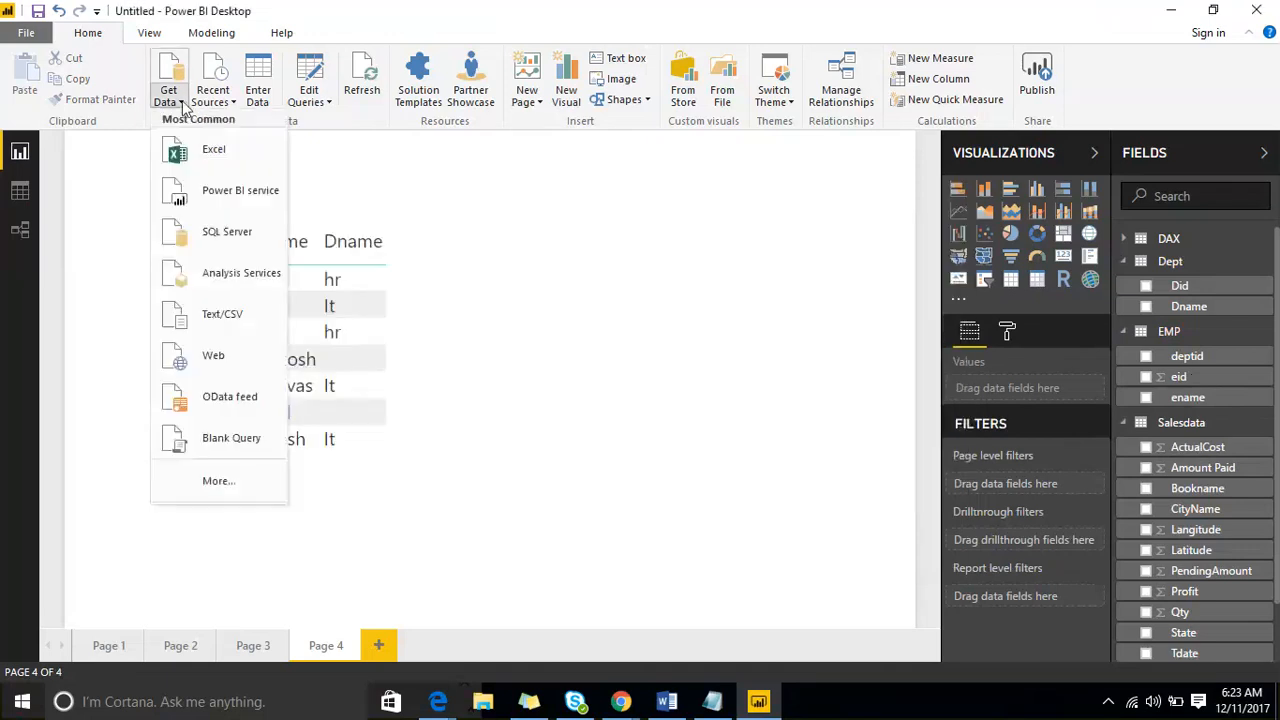
pyautogui.click(245, 483)
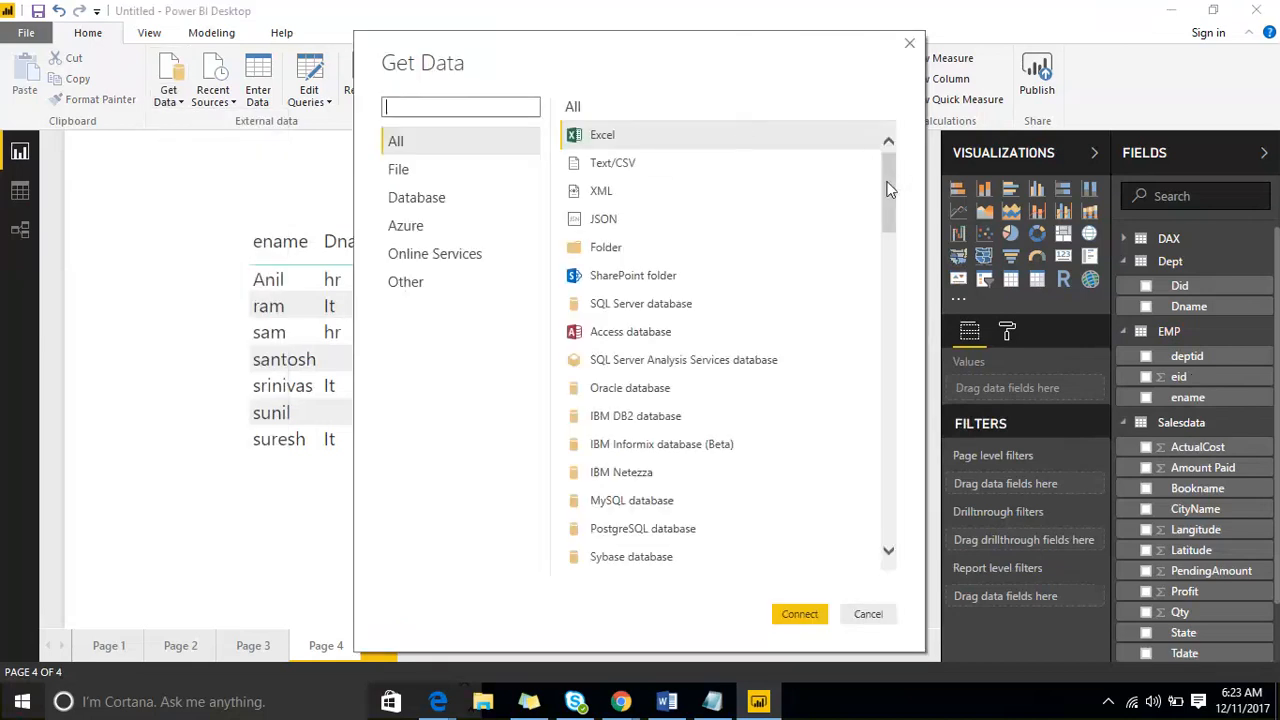
pyautogui.moveTo(890, 190); pyautogui.dragTo(855, 182)
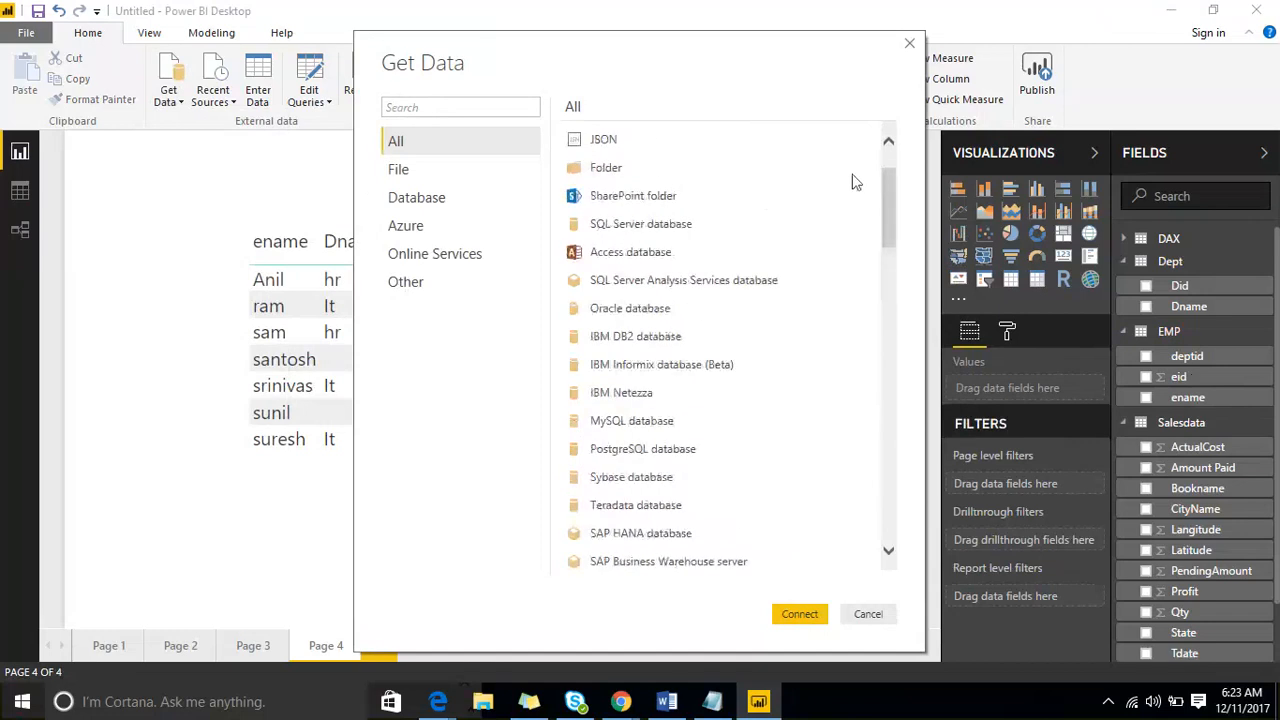
pyautogui.click(400, 176)
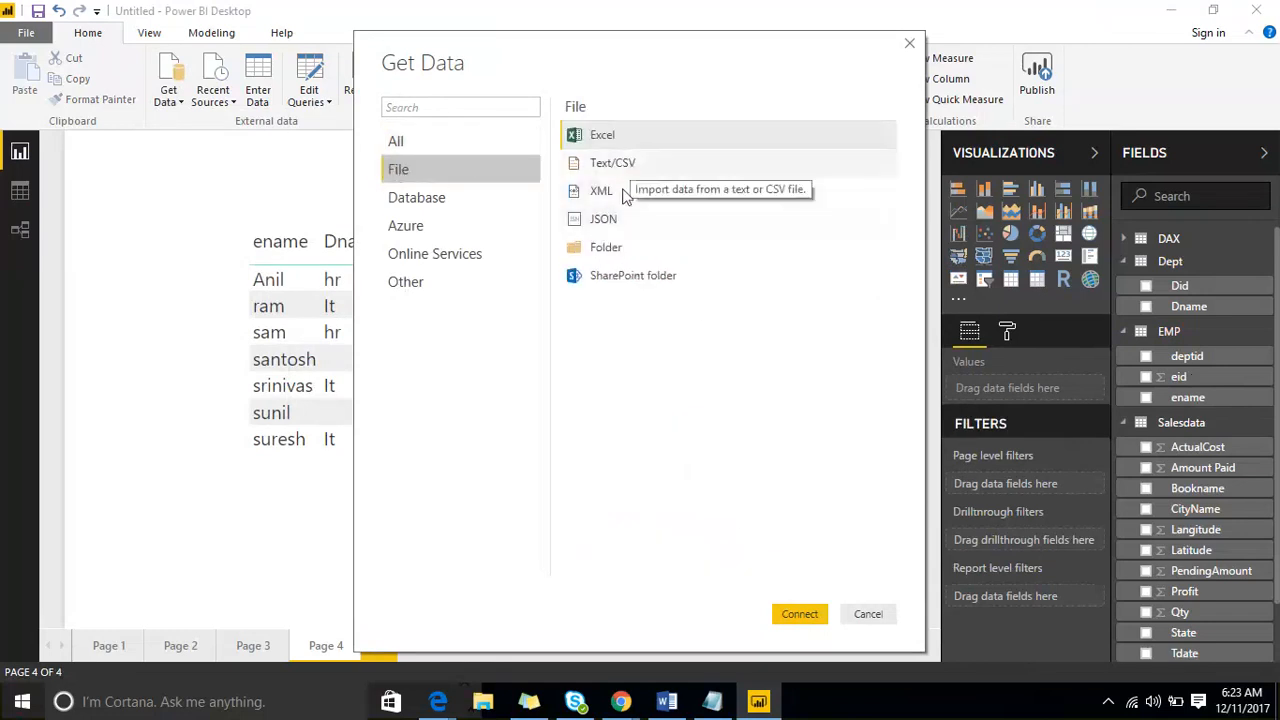
pyautogui.click(460, 202)
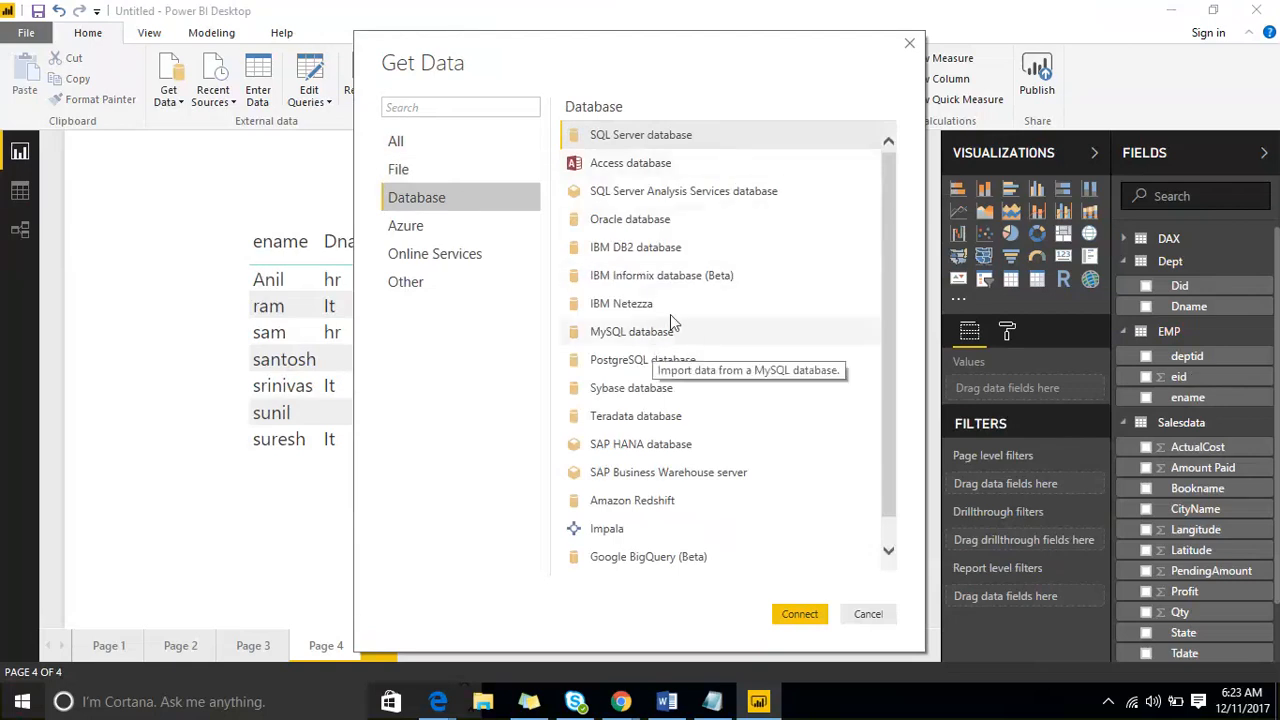
pyautogui.scroll(-1, 700, 300)
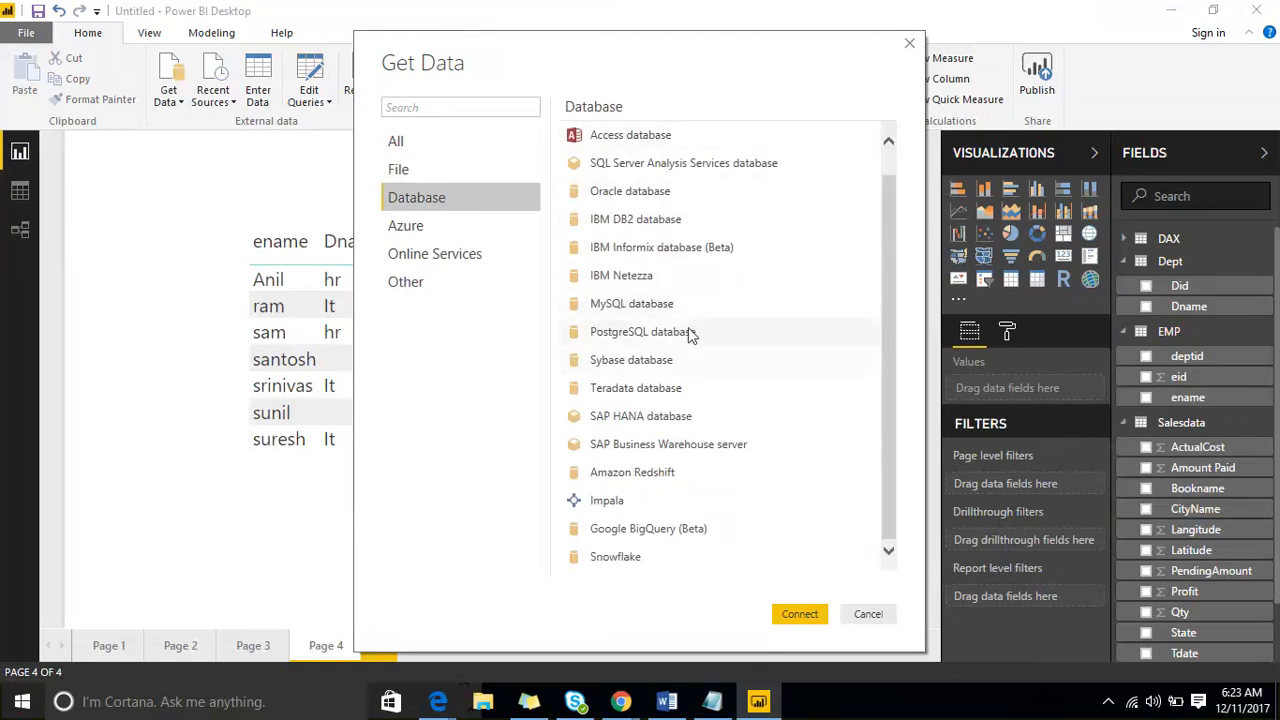
pyautogui.click(418, 228)
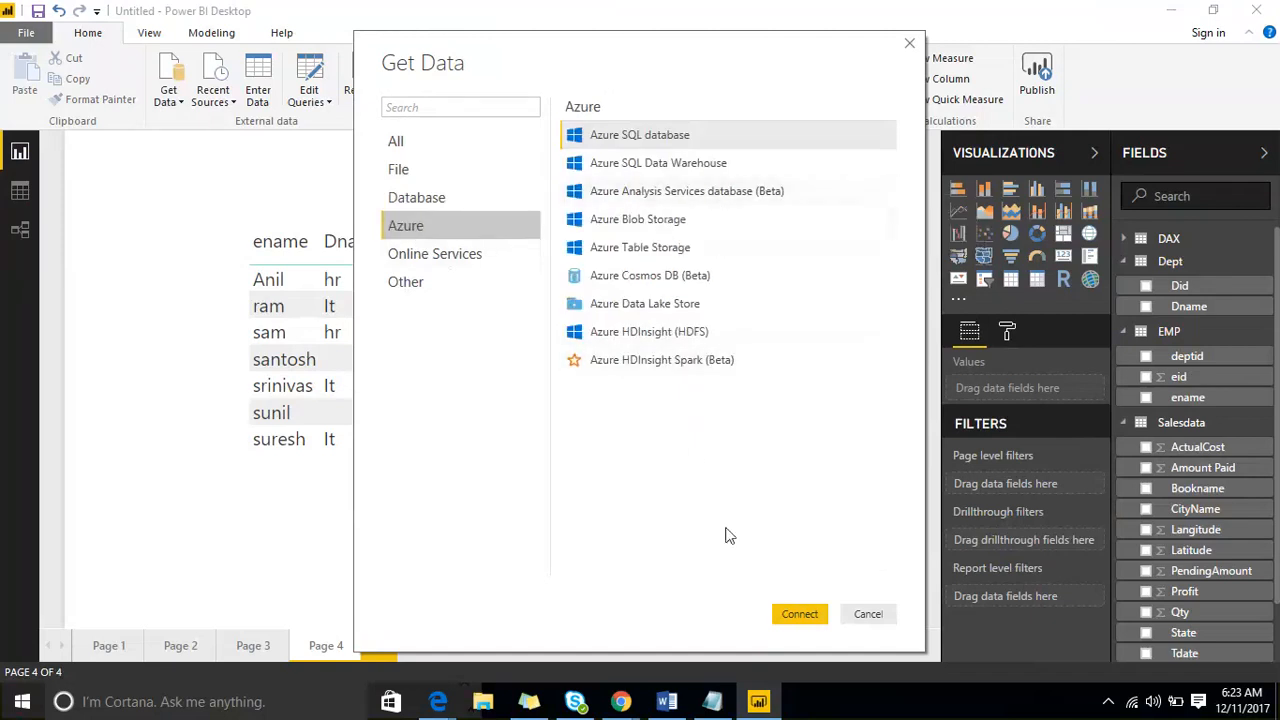
pyautogui.click(866, 614)
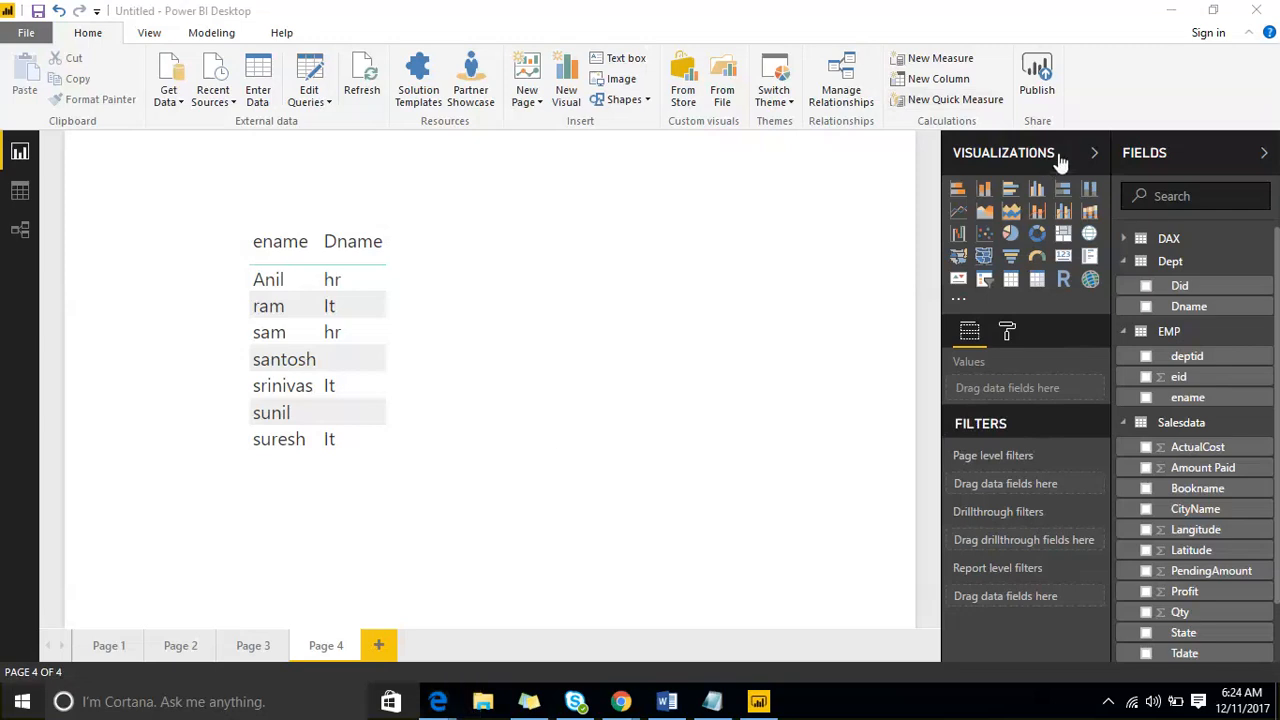
# - Collapse the Visualizations and Fields panes and expand only Fields again
pyautogui.click(1094, 152)
pyautogui.click(1190, 157)
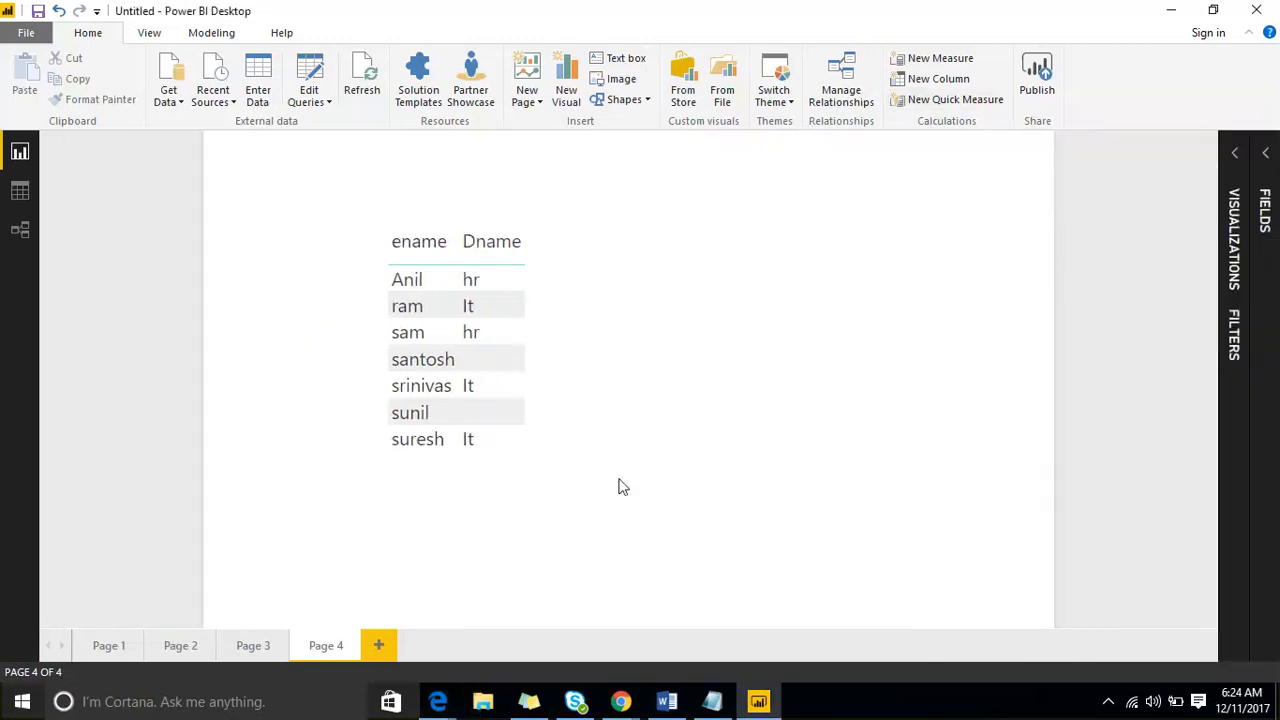
pyautogui.click(1262, 165)
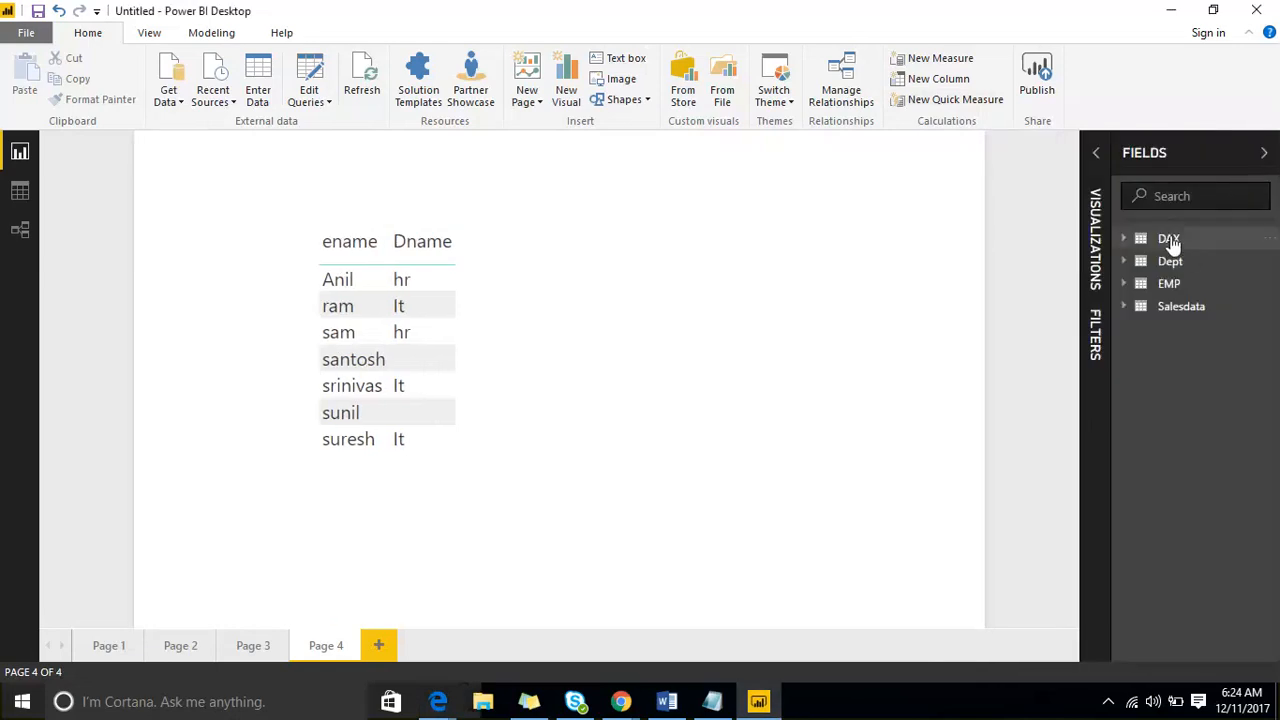
# - Search the report's fields for "Amount" and clear the search
pyautogui.click(1172, 198)
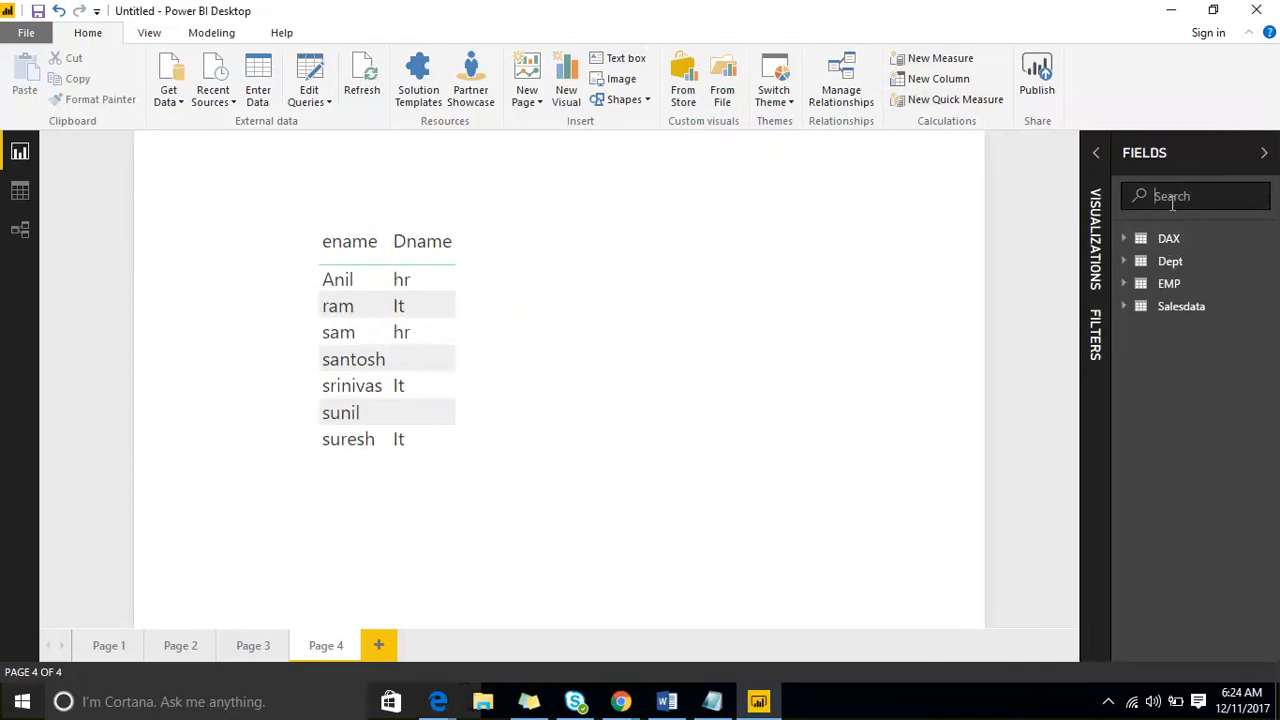
pyautogui.write('Amount')
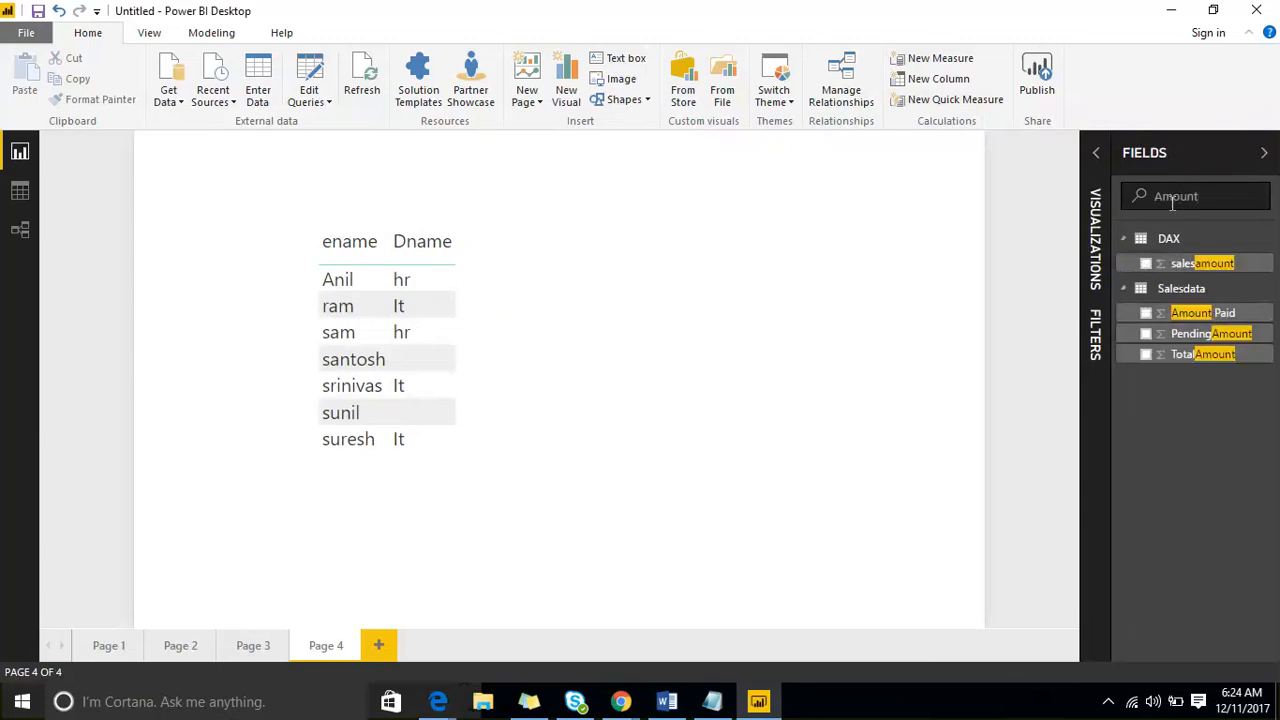
pyautogui.doubleClick(1172, 197)
pyautogui.press('BackSpace')
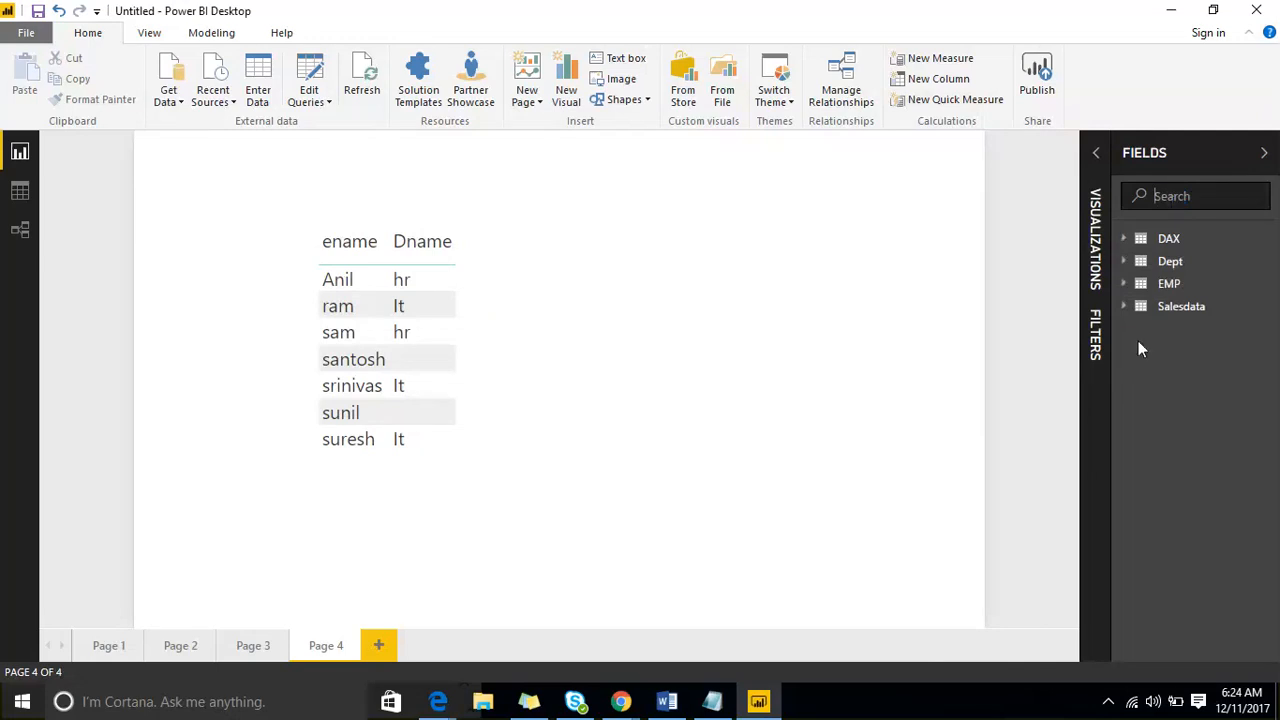
# - Refresh the data of all tables in the report, and refresh the Salesdata table on its own
pyautogui.click(1268, 268)
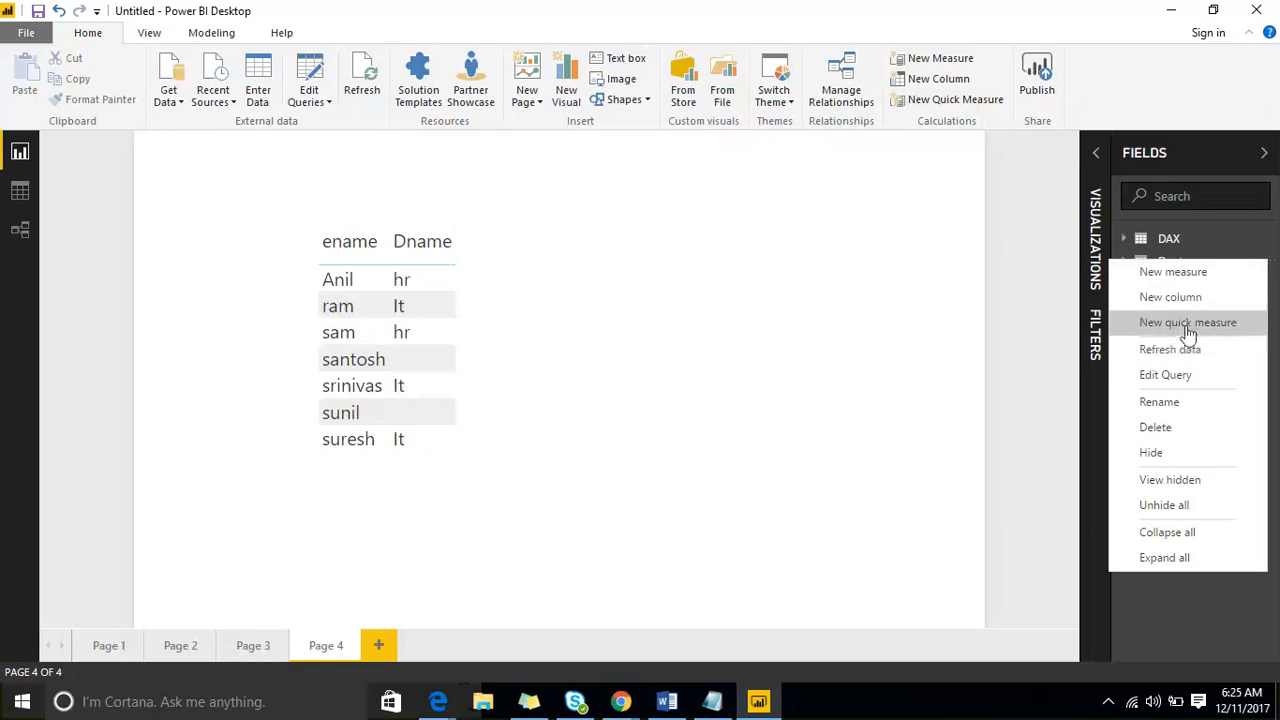
pyautogui.click(750, 238)
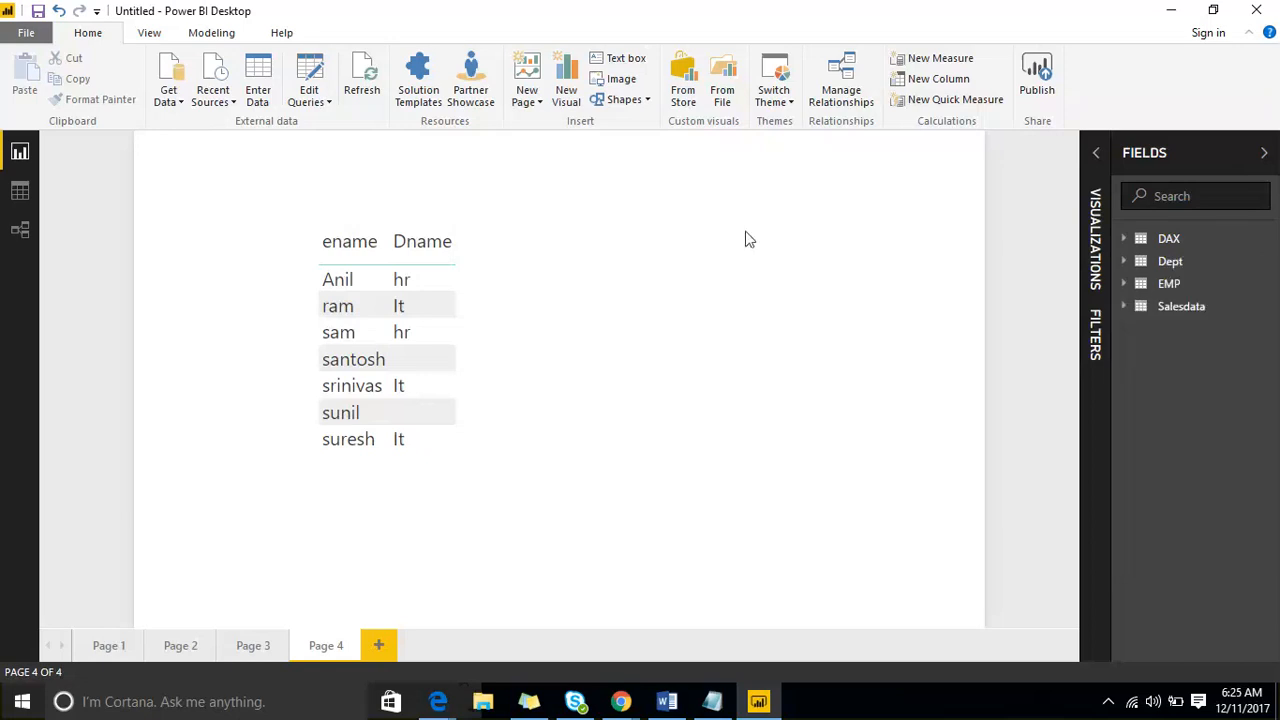
pyautogui.click(366, 92)
pyautogui.click(365, 93)
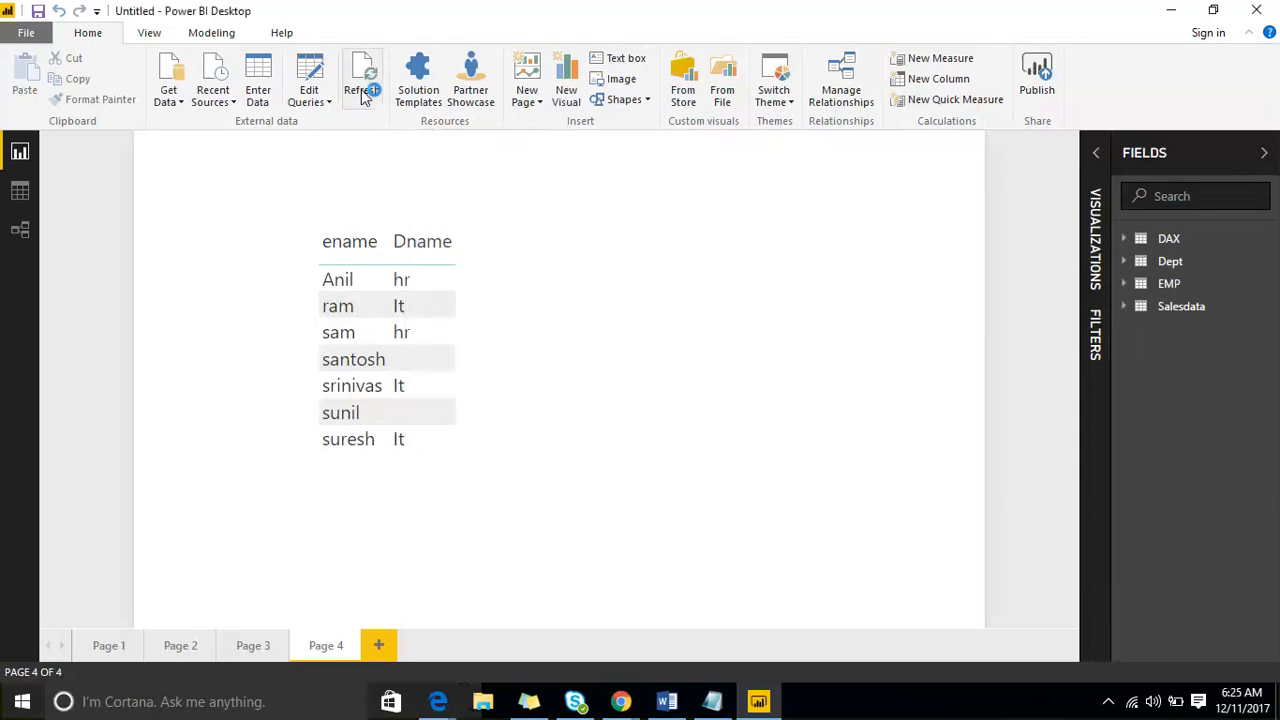
pyautogui.click(362, 92)
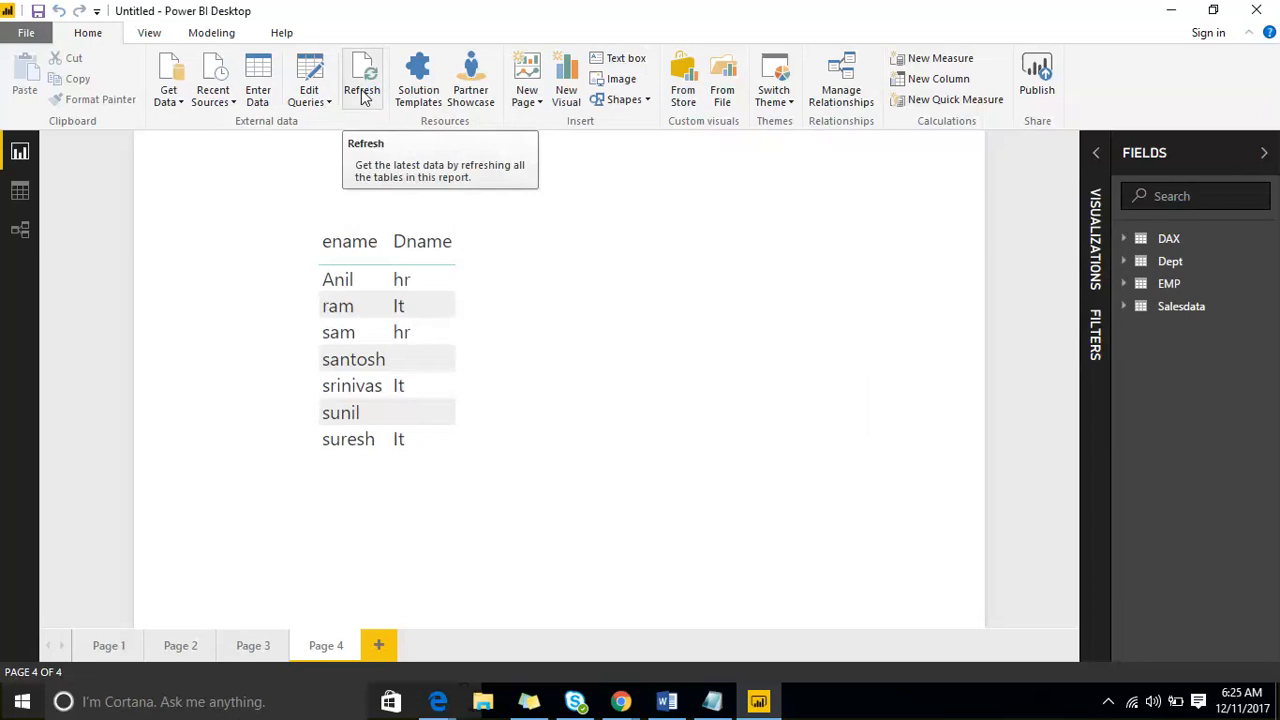
pyautogui.click(1270, 308)
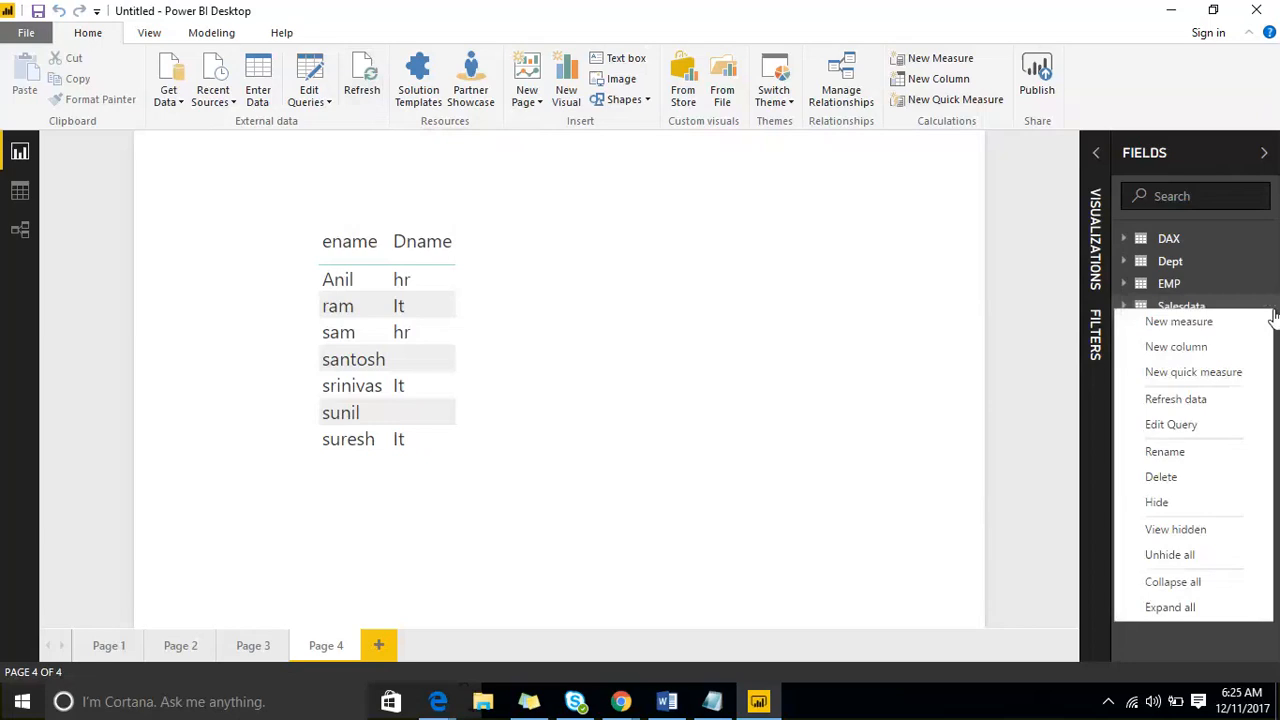
pyautogui.click(1219, 399)
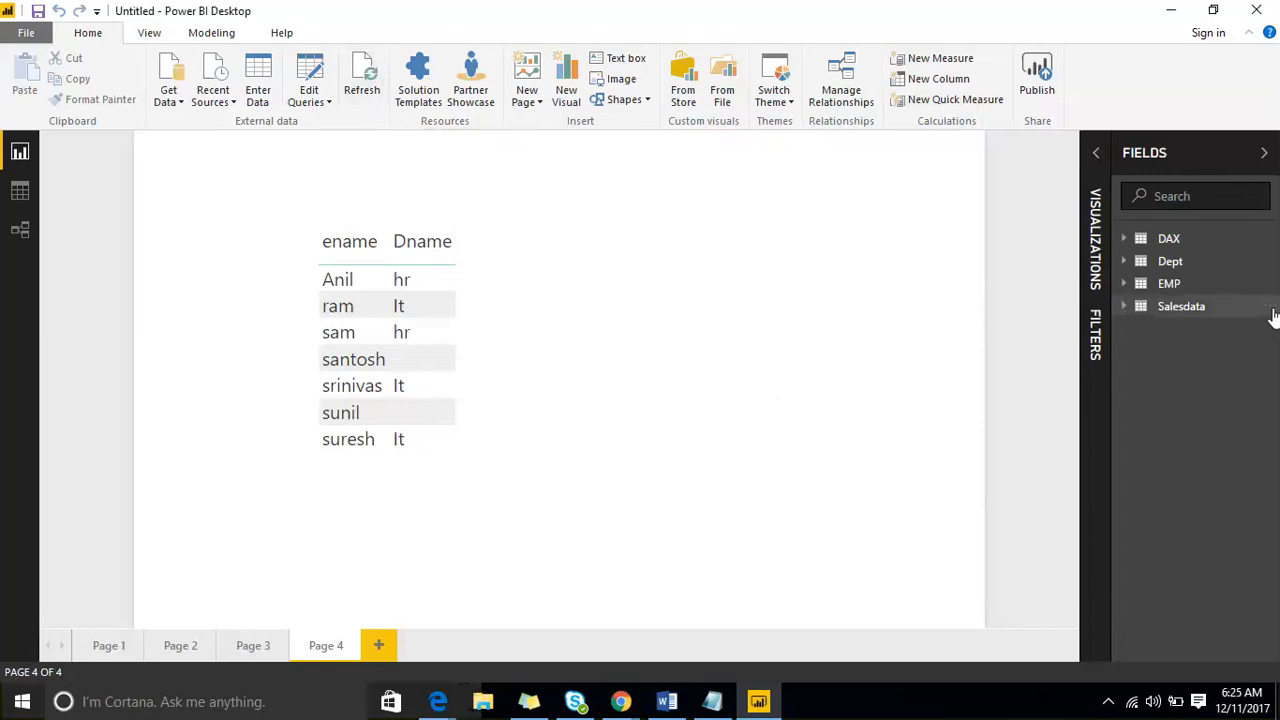
# - View the Salesdata table's rows in Data view and return to the report page
pyautogui.click(1264, 307)
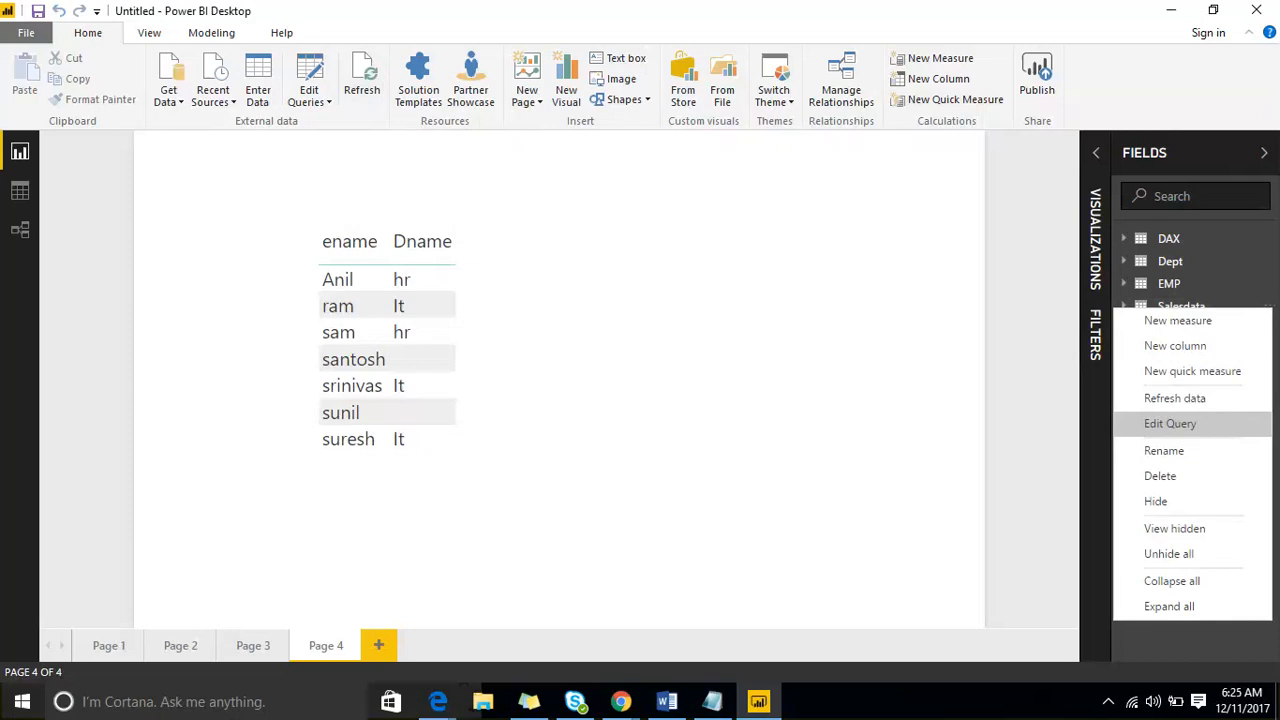
pyautogui.click(22, 200)
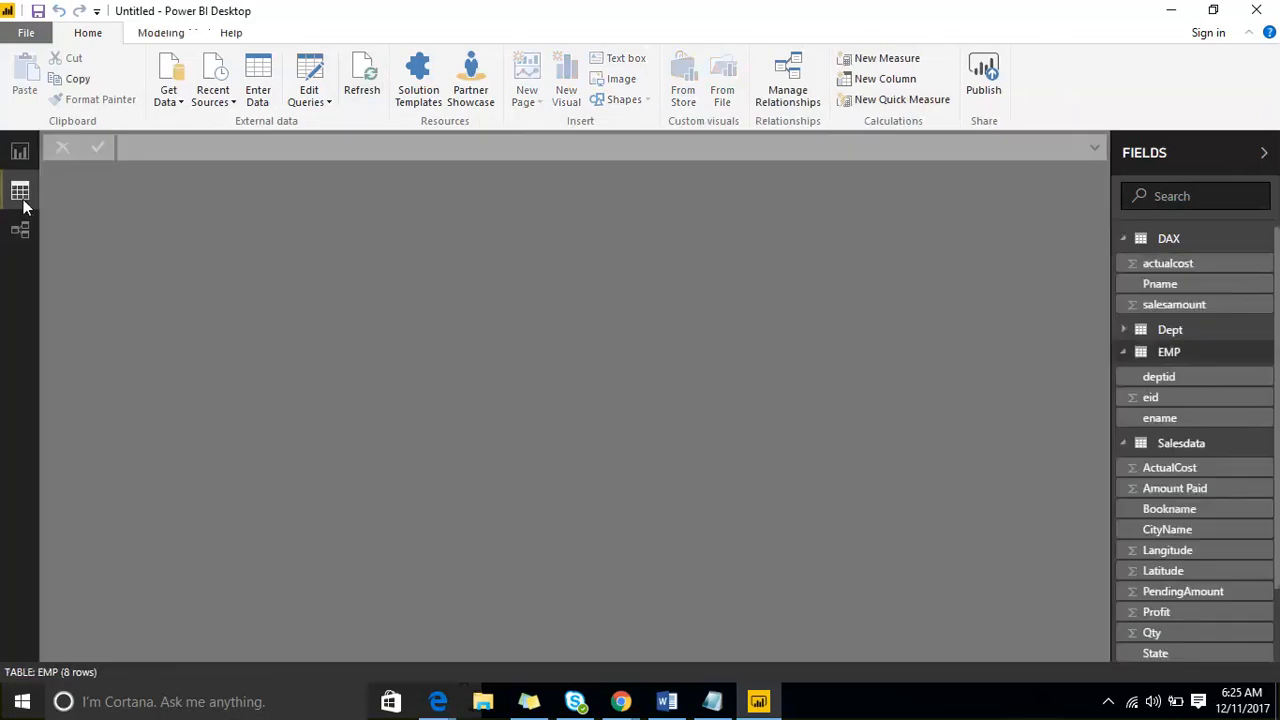
pyautogui.click(1209, 447)
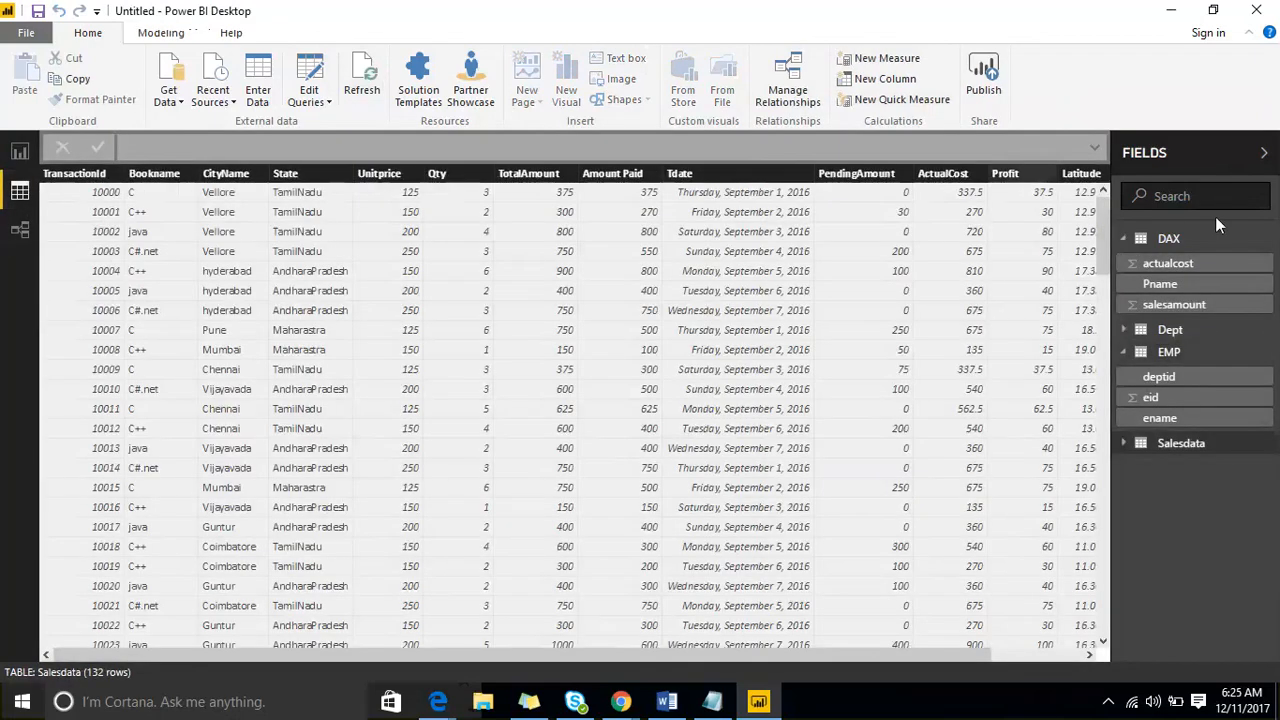
pyautogui.click(15, 158)
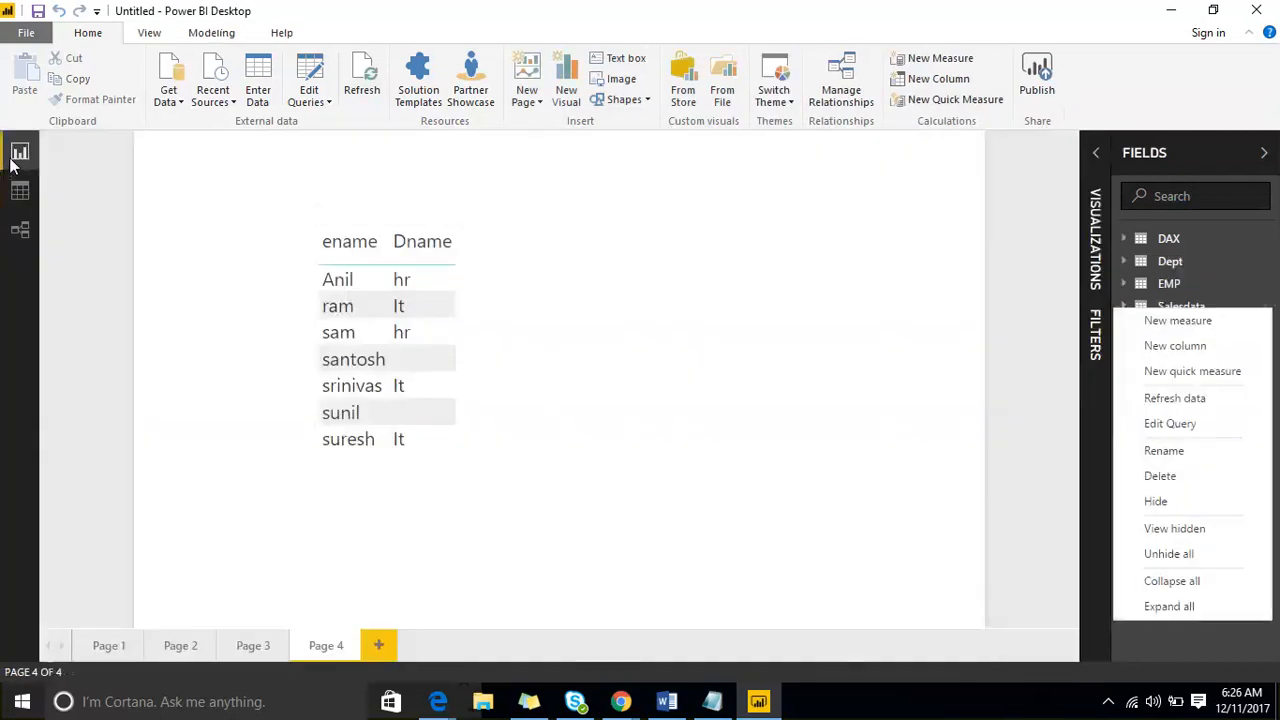
pyautogui.click(794, 228)
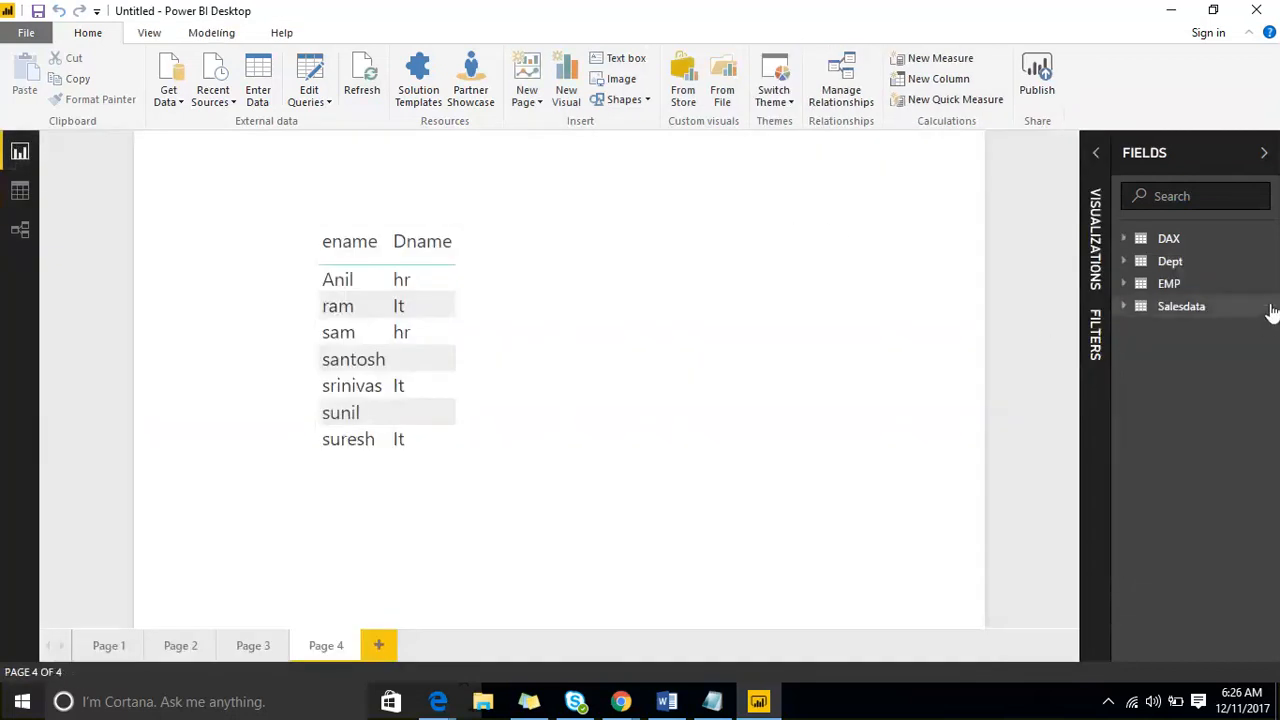
# - Preview the Australia sheet from the most recent sample.xlsx source in the Navigator and cancel without loading it
pyautogui.rightClick(1180, 305)
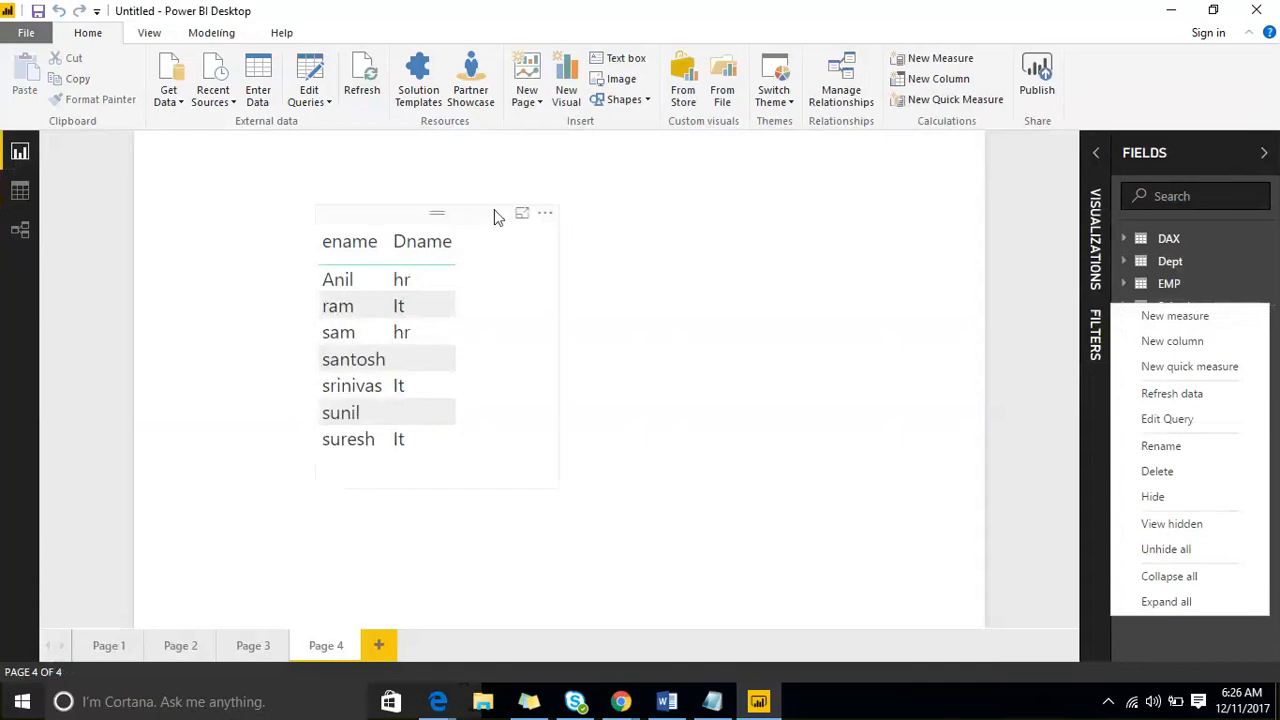
pyautogui.click(320, 104)
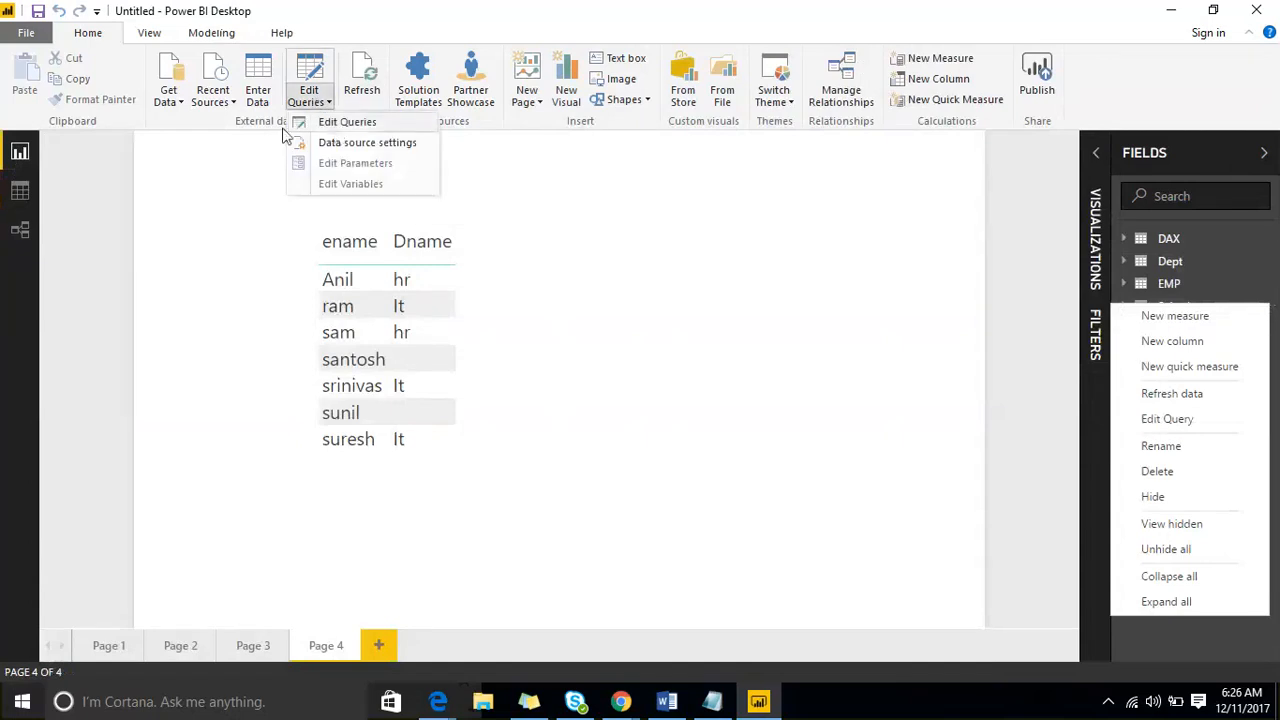
pyautogui.click(191, 194)
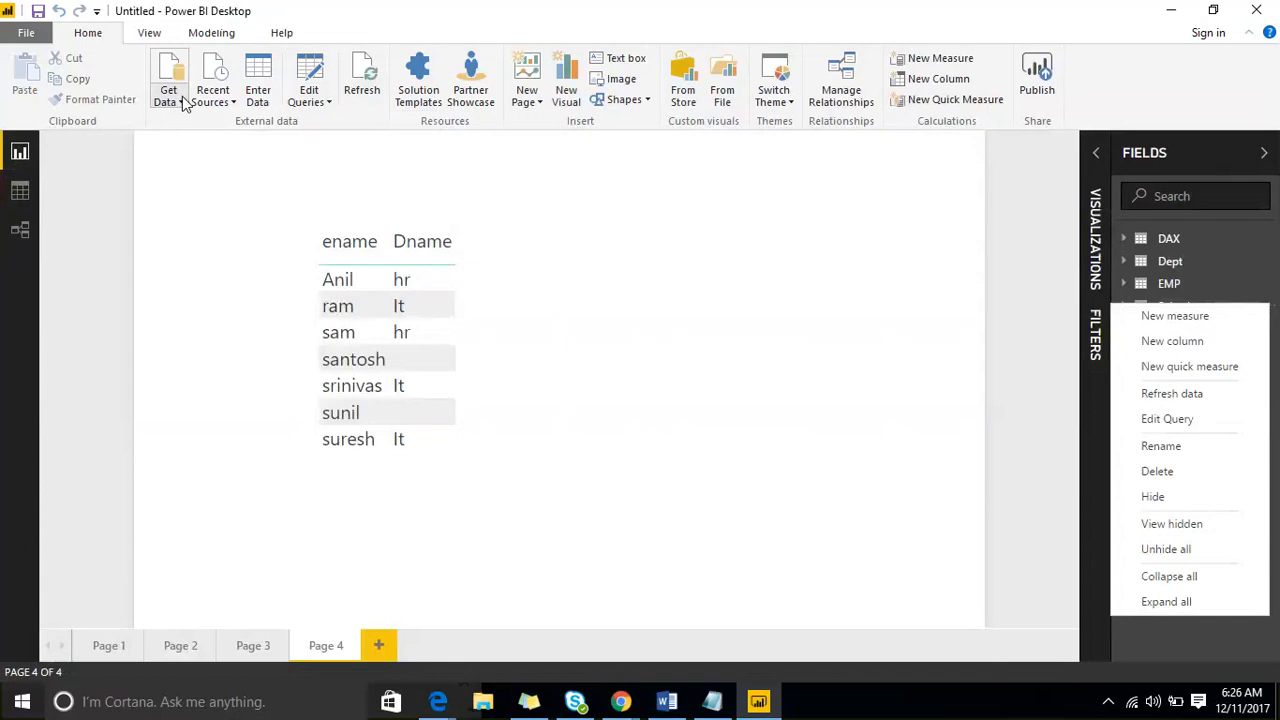
pyautogui.click(222, 98)
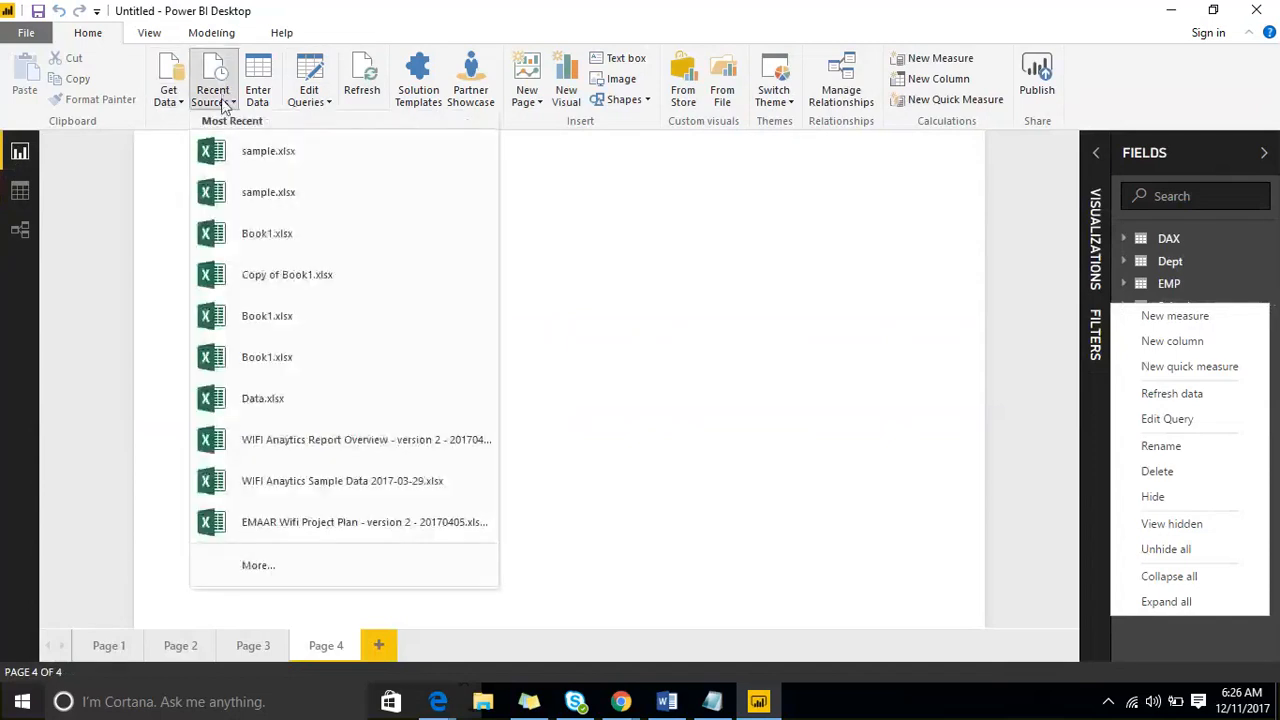
pyautogui.click(250, 155)
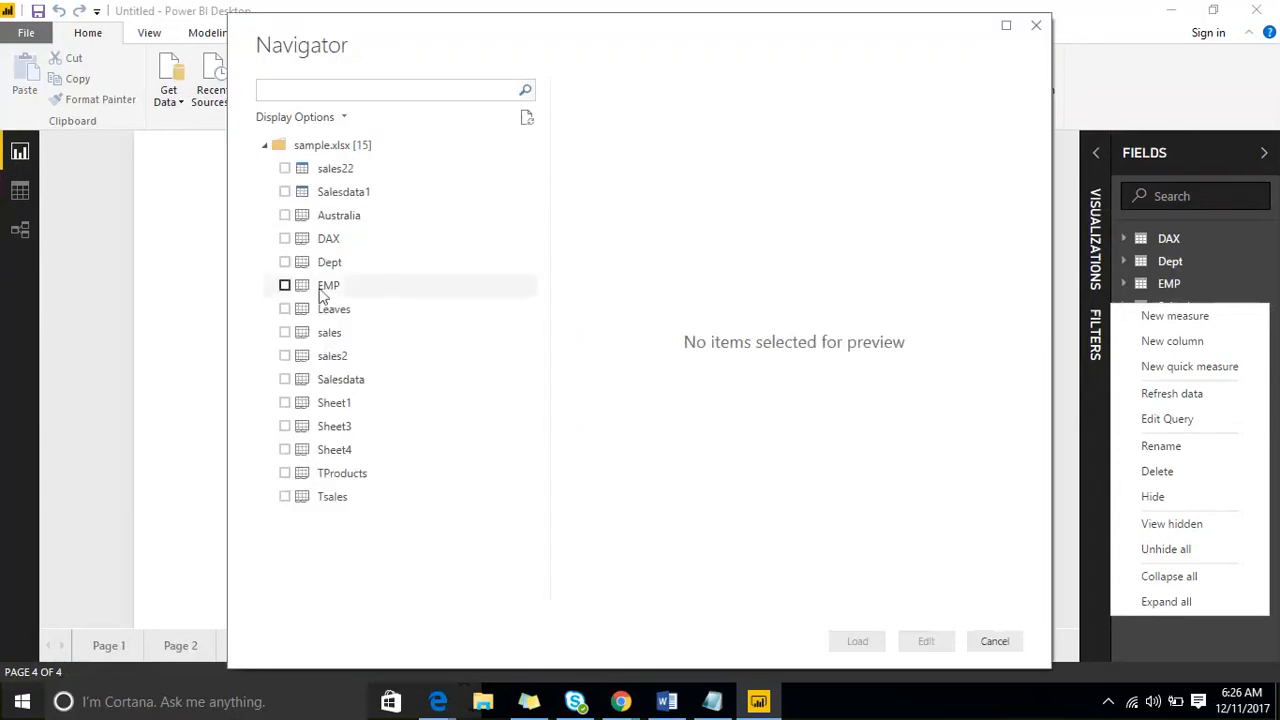
pyautogui.click(285, 215)
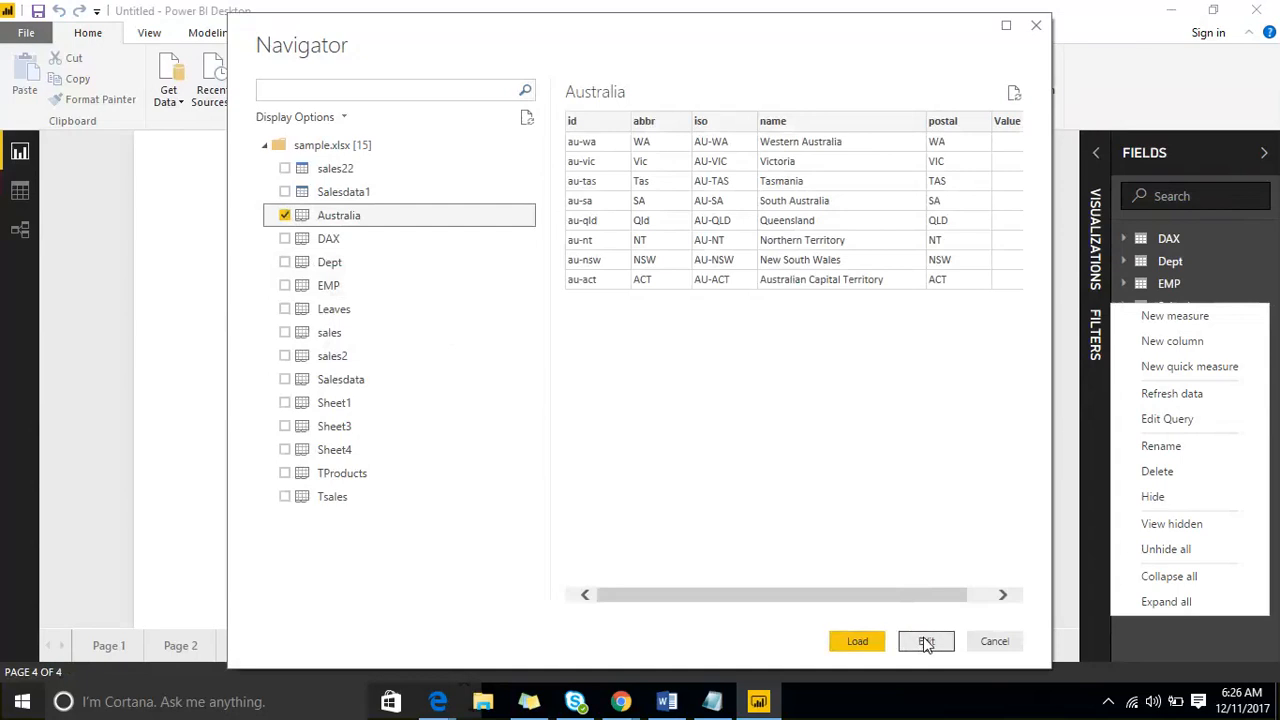
pyautogui.click(991, 644)
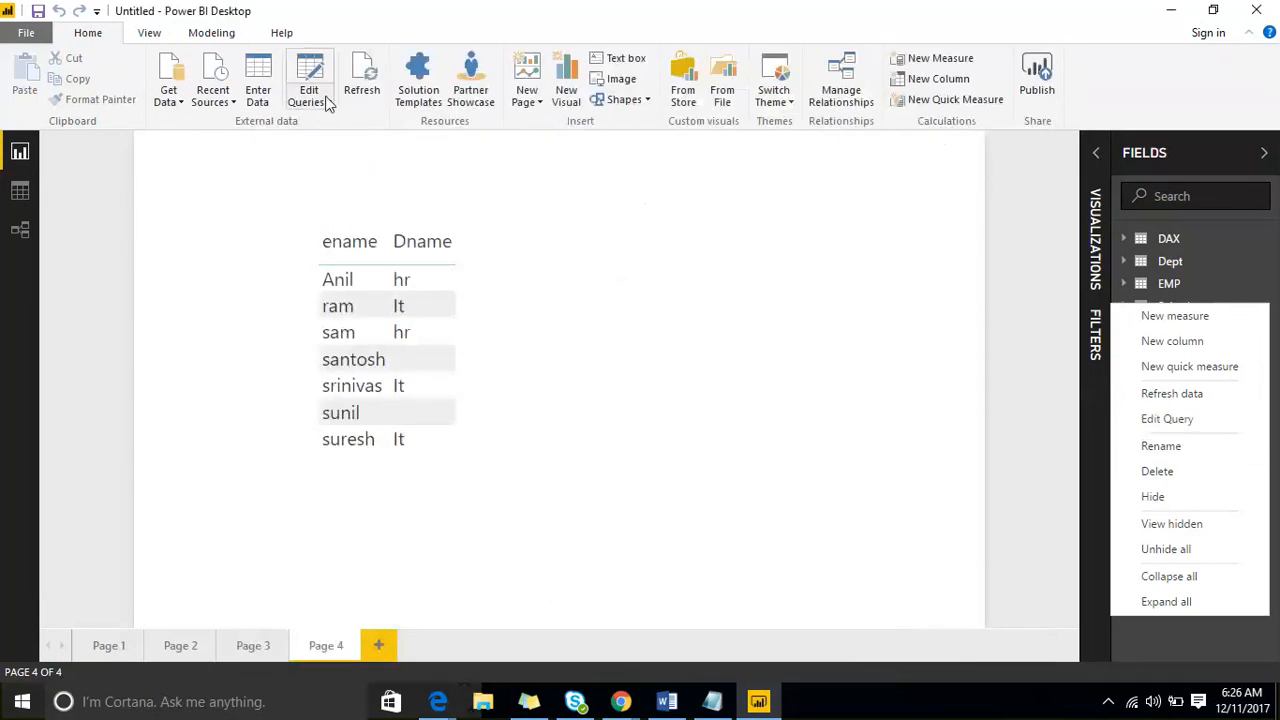
# - Open the Salesdata query in a maximized Query Editor and keep only the Bookname, CityName, State and Amount Paid columns
pyautogui.click(1153, 418)
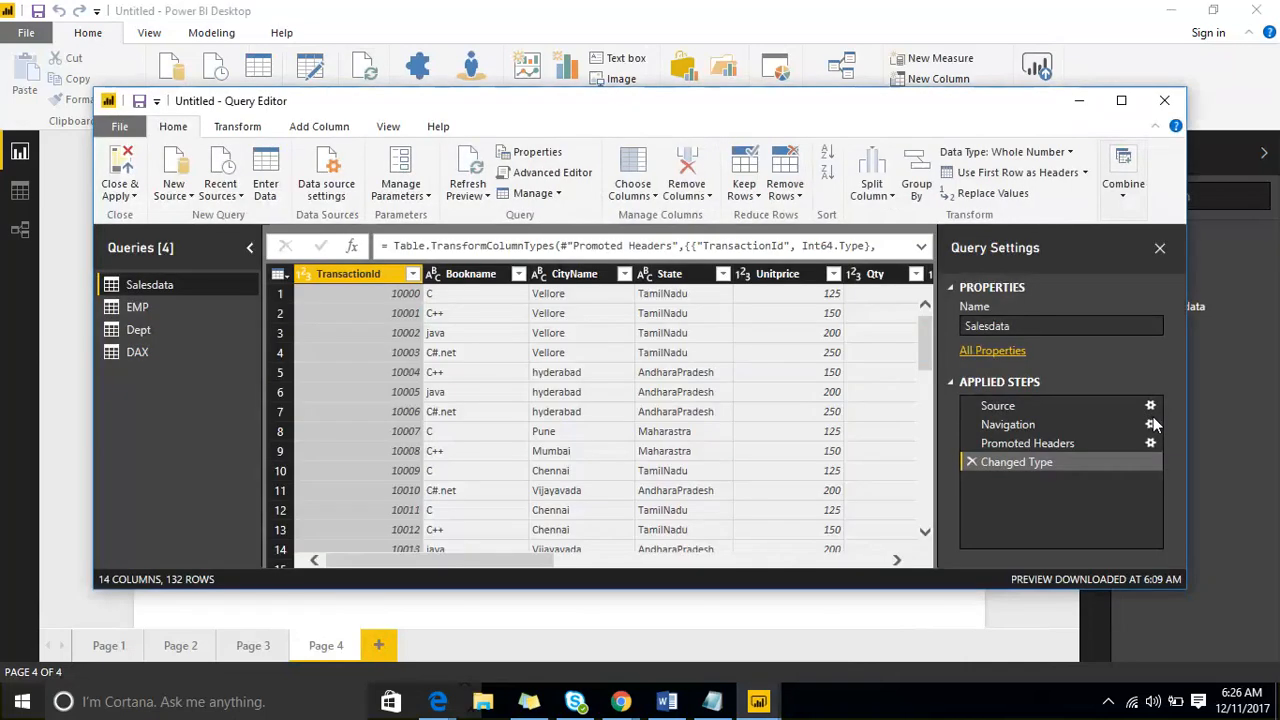
pyautogui.click(1122, 104)
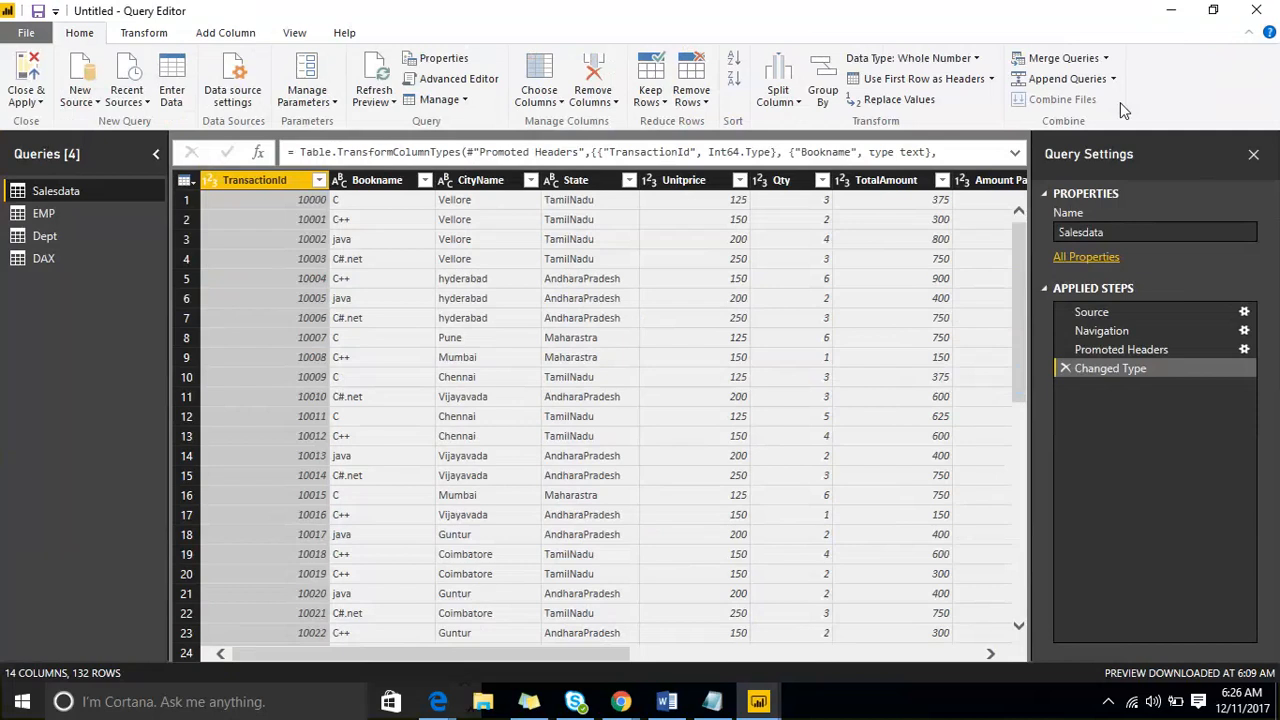
pyautogui.click(186, 180)
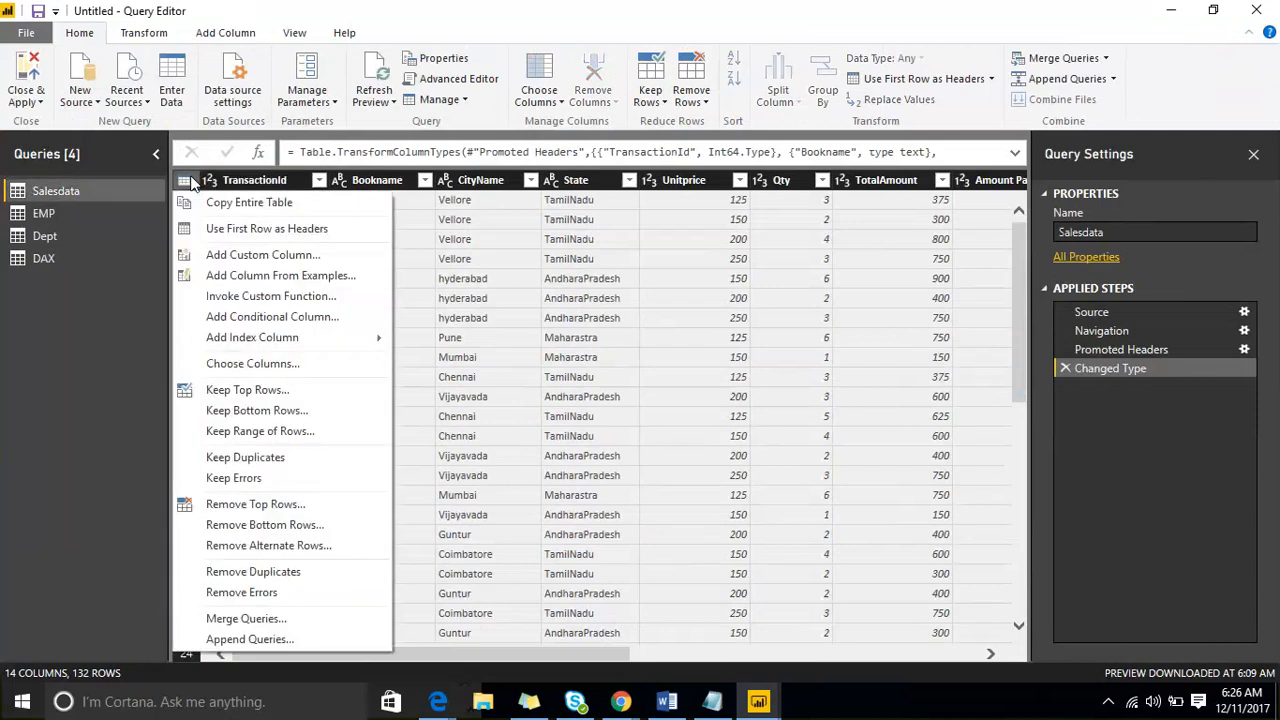
pyautogui.click(300, 368)
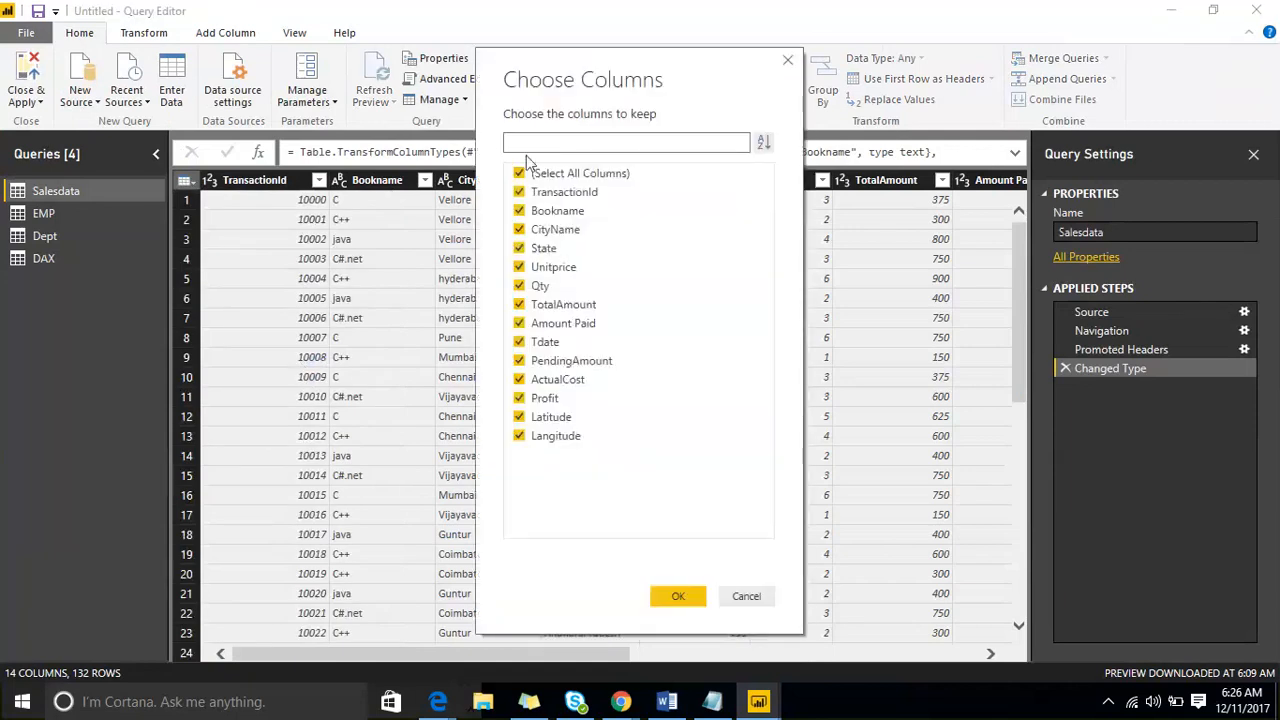
pyautogui.click(519, 173)
pyautogui.click(519, 210)
pyautogui.click(519, 229)
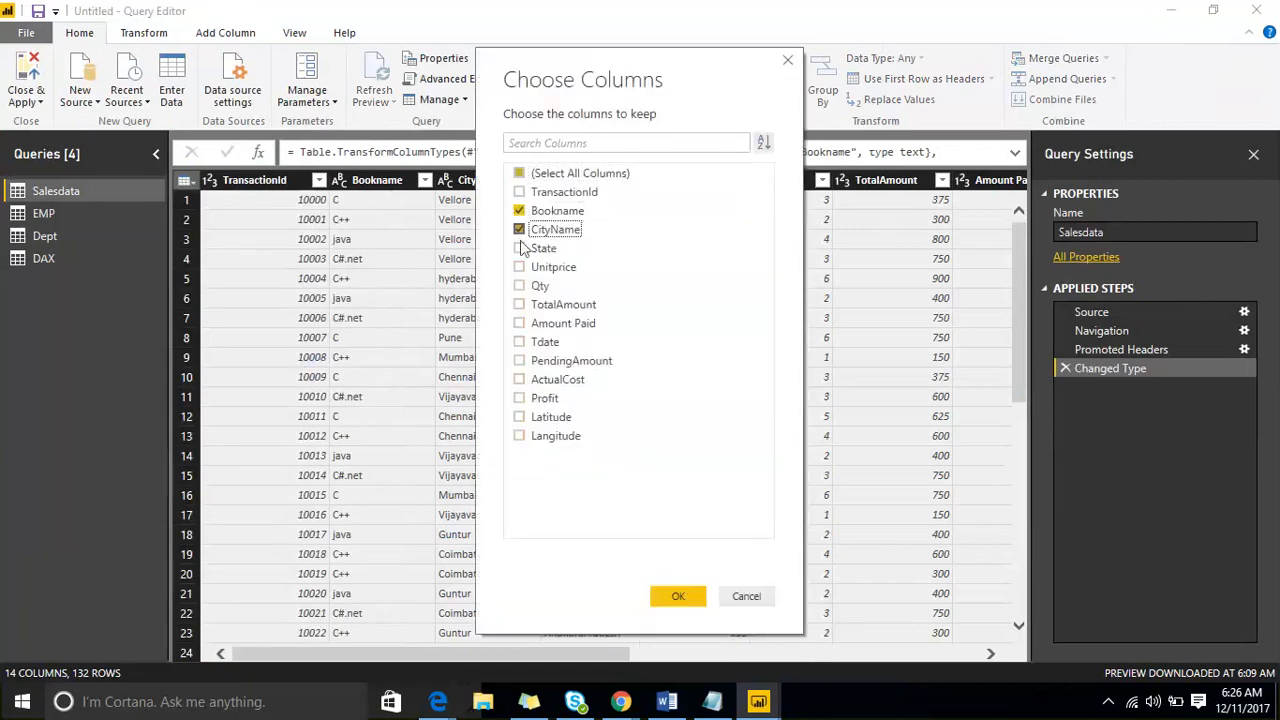
pyautogui.click(519, 248)
pyautogui.click(519, 323)
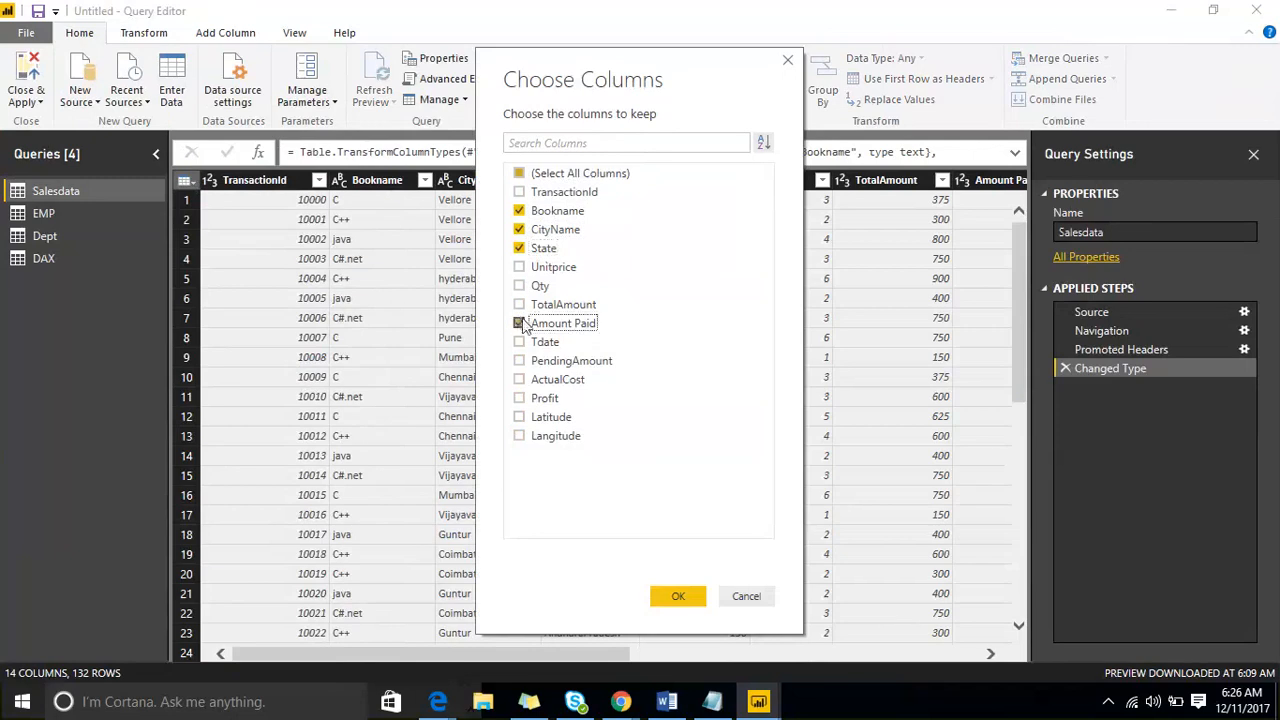
pyautogui.click(668, 597)
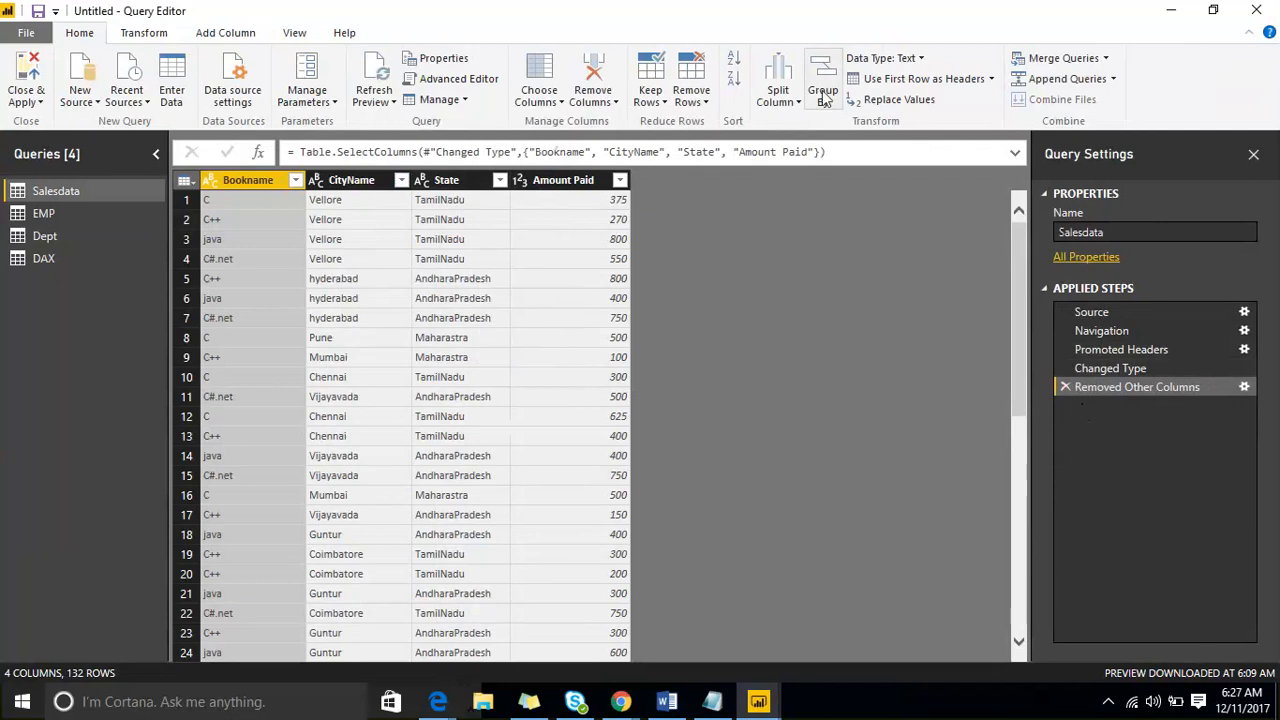
# - Close the Query Editor with its changes applied and expand the Salesdata table to show its fields
pyautogui.click(124, 33)
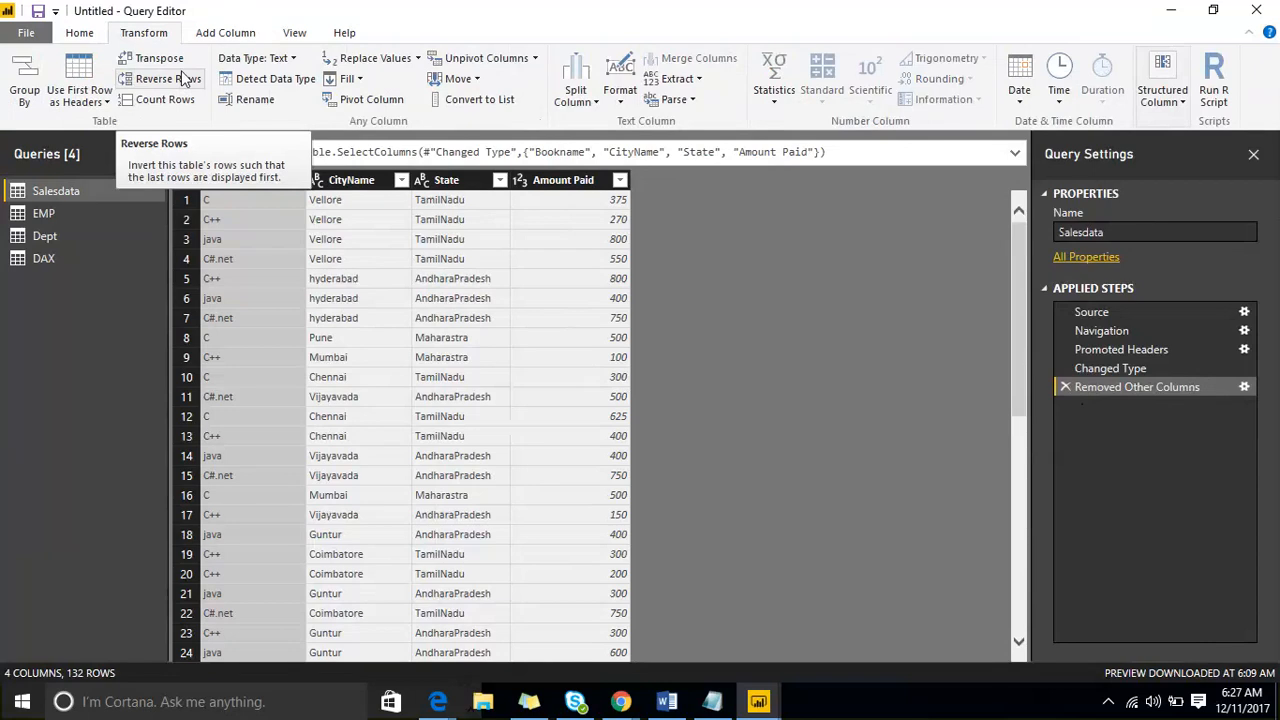
pyautogui.click(74, 33)
pyautogui.click(40, 102)
pyautogui.click(51, 123)
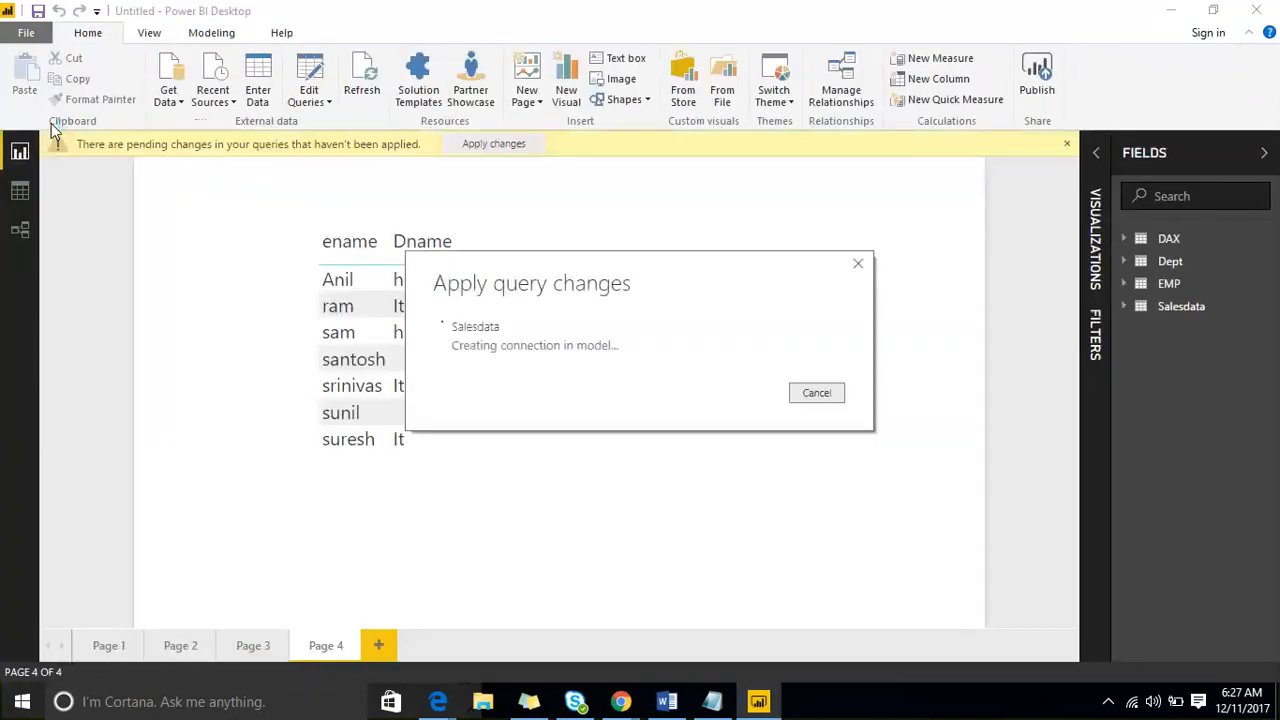
pyautogui.click(1124, 307)
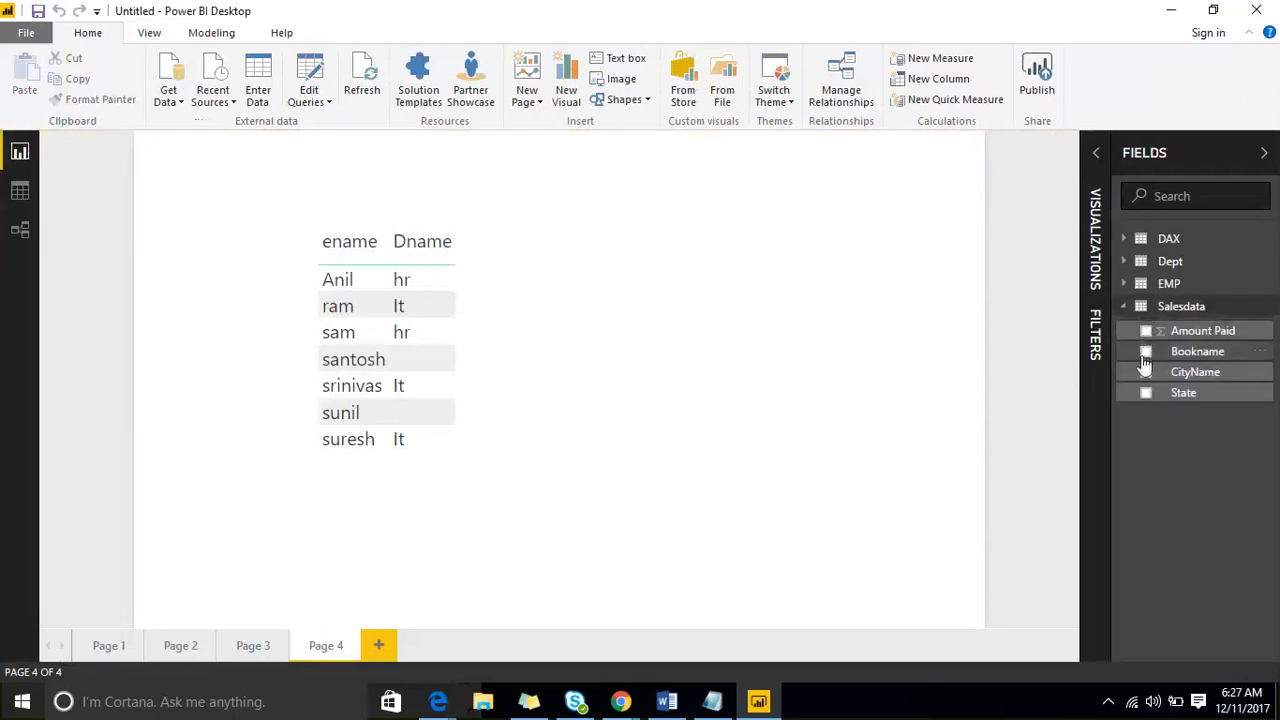
# - Reopen the Salesdata query for editing in the Query Editor
pyautogui.click(1264, 310)
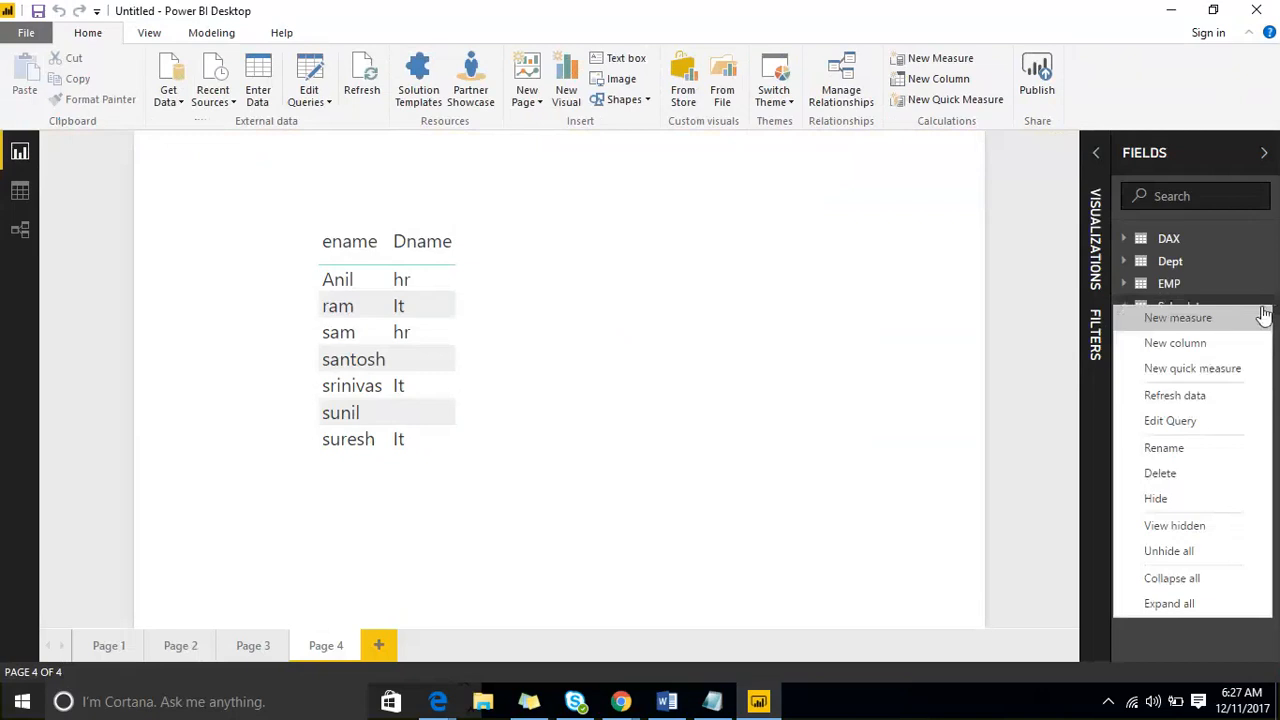
pyautogui.click(1206, 429)
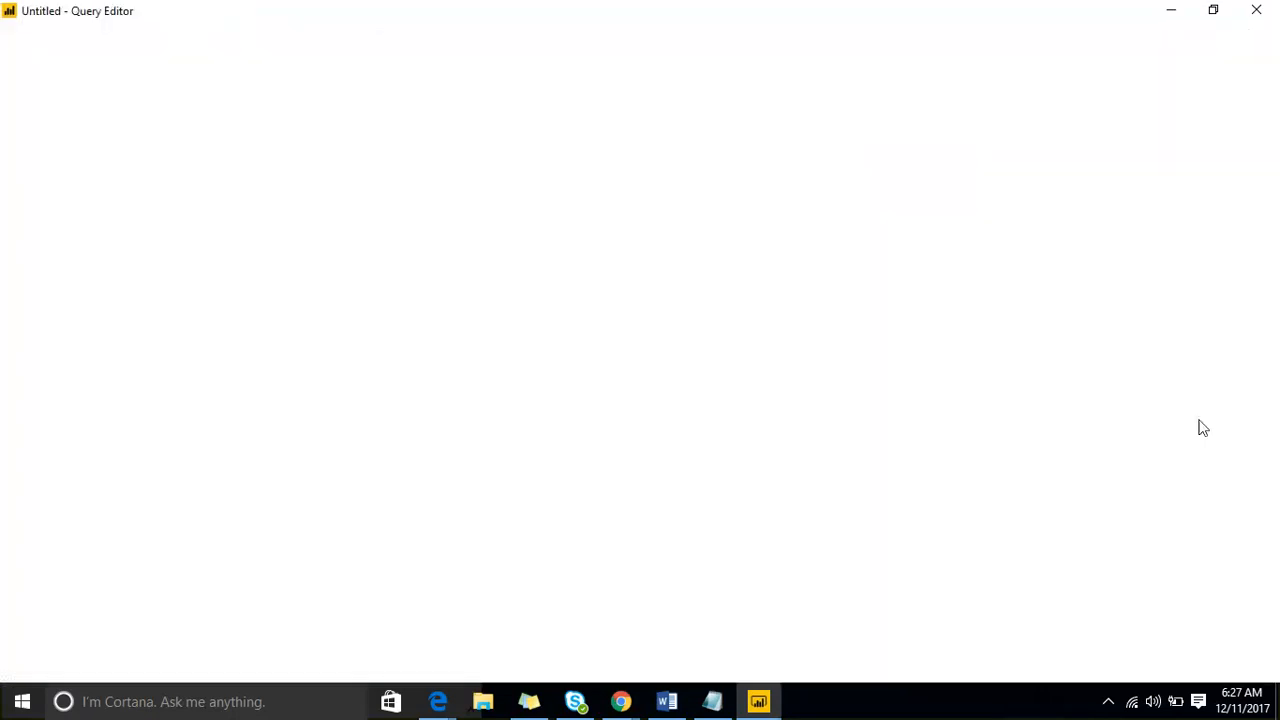
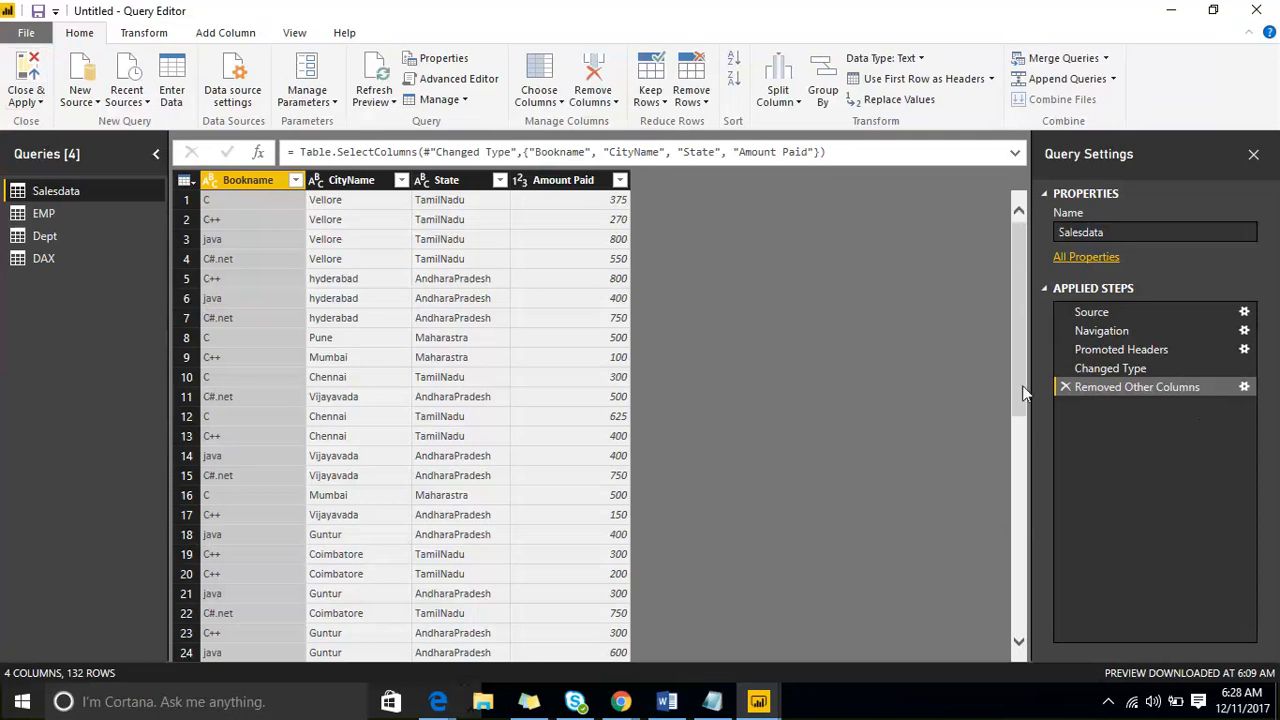
# - Delete the Removed Other Columns step from the Salesdata query and close the Query Editor with the change applied
pyautogui.click(1064, 387)
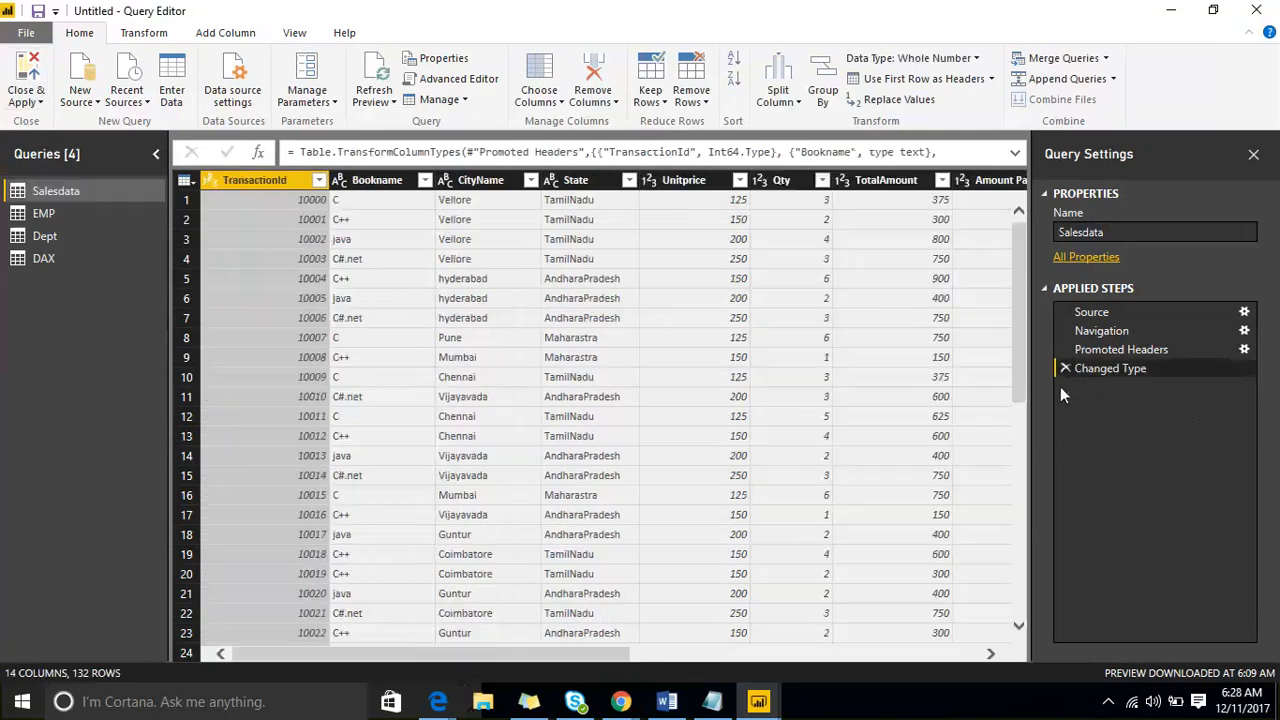
pyautogui.click(40, 100)
pyautogui.click(55, 121)
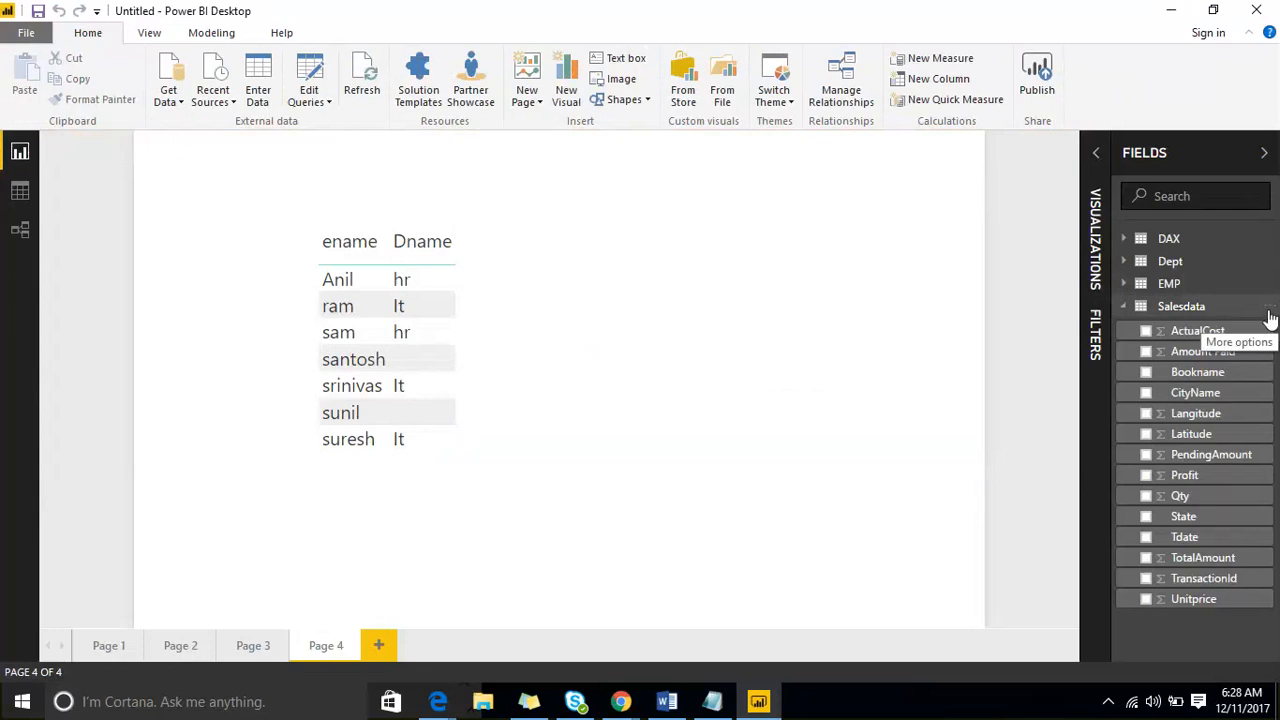
# - Reopen the Salesdata query, examine the Bookname column, whole-table and TransactionId filter options, and close the Query Editor
pyautogui.click(1270, 310)
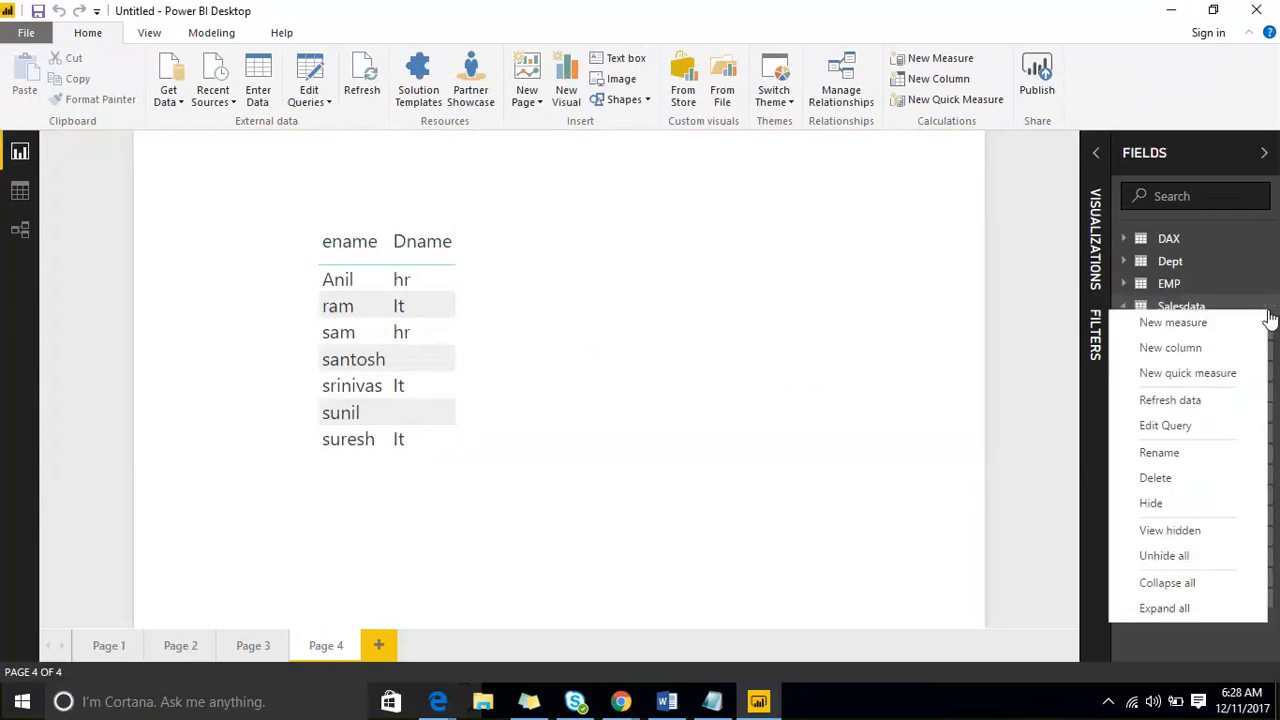
pyautogui.click(1225, 427)
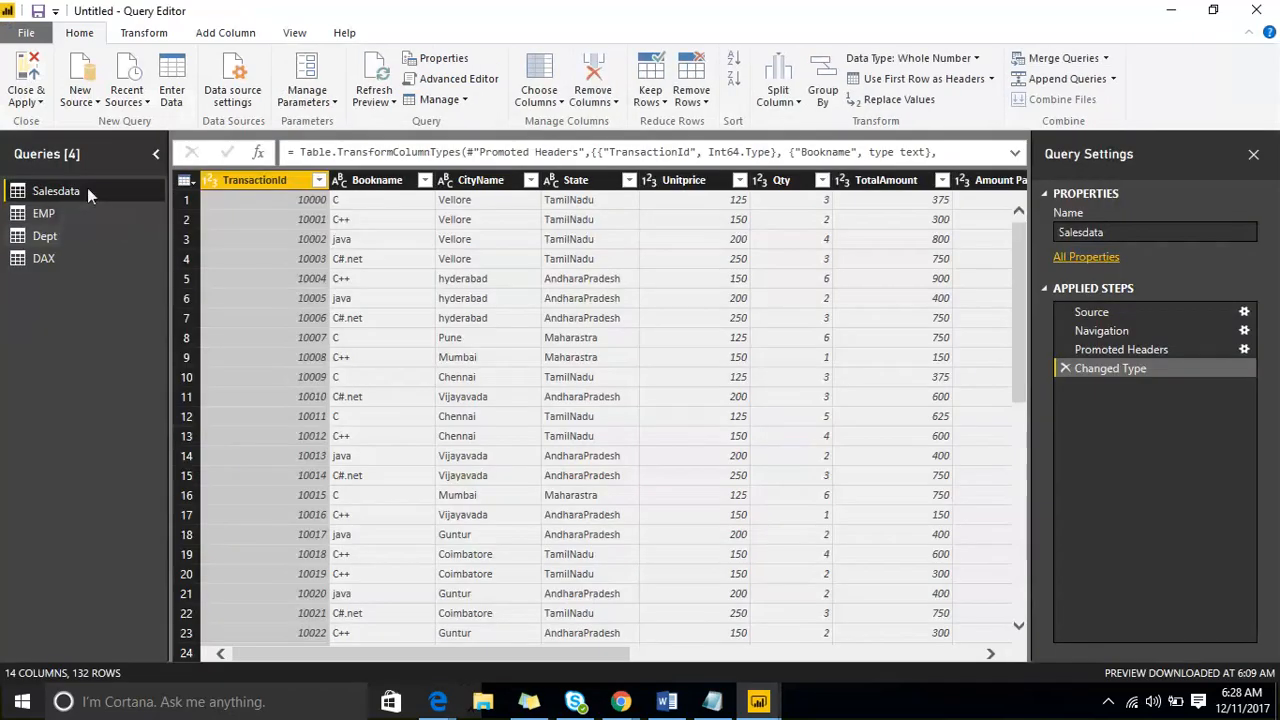
pyautogui.rightClick(87, 188)
pyautogui.rightClick(387, 185)
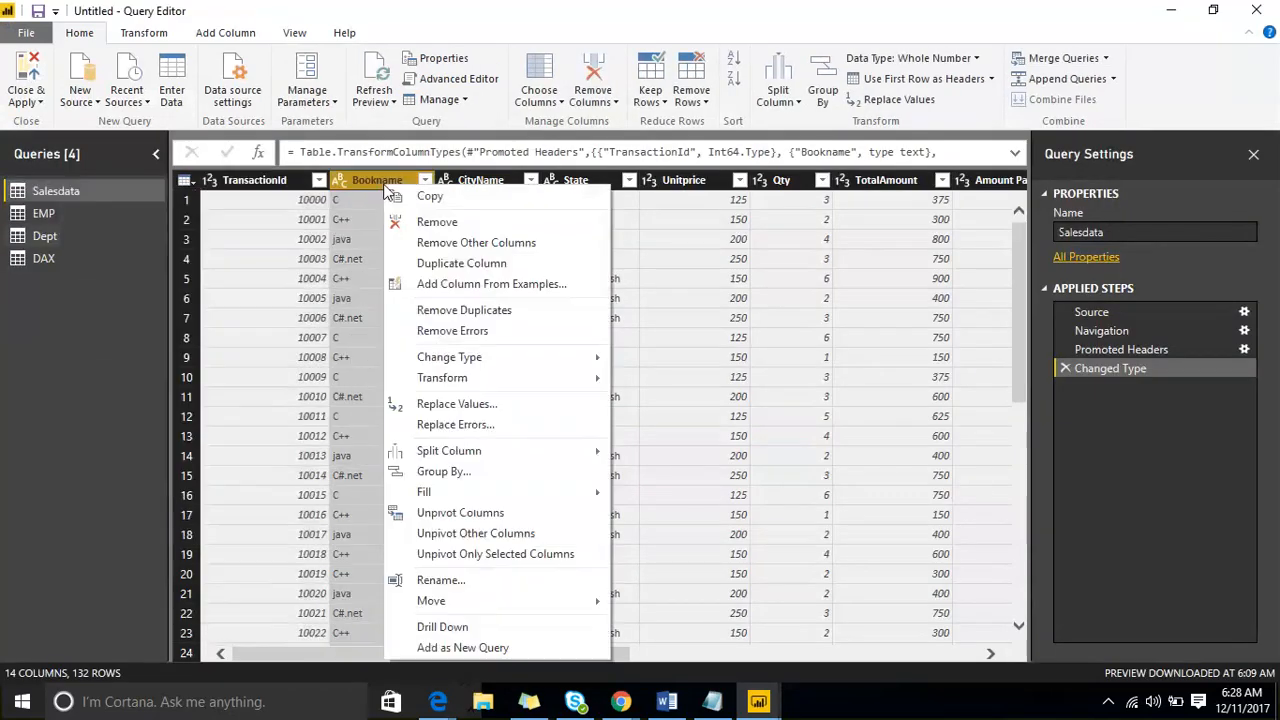
pyautogui.click(186, 182)
pyautogui.click(186, 182)
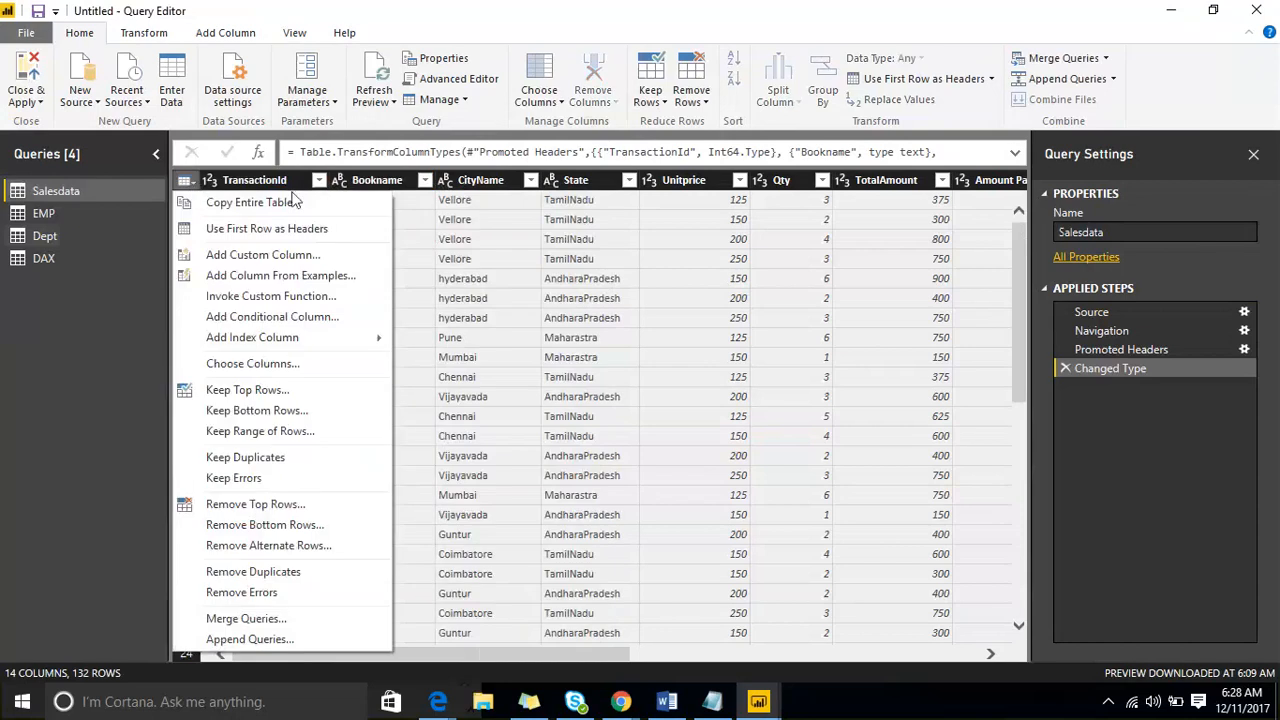
pyautogui.click(318, 181)
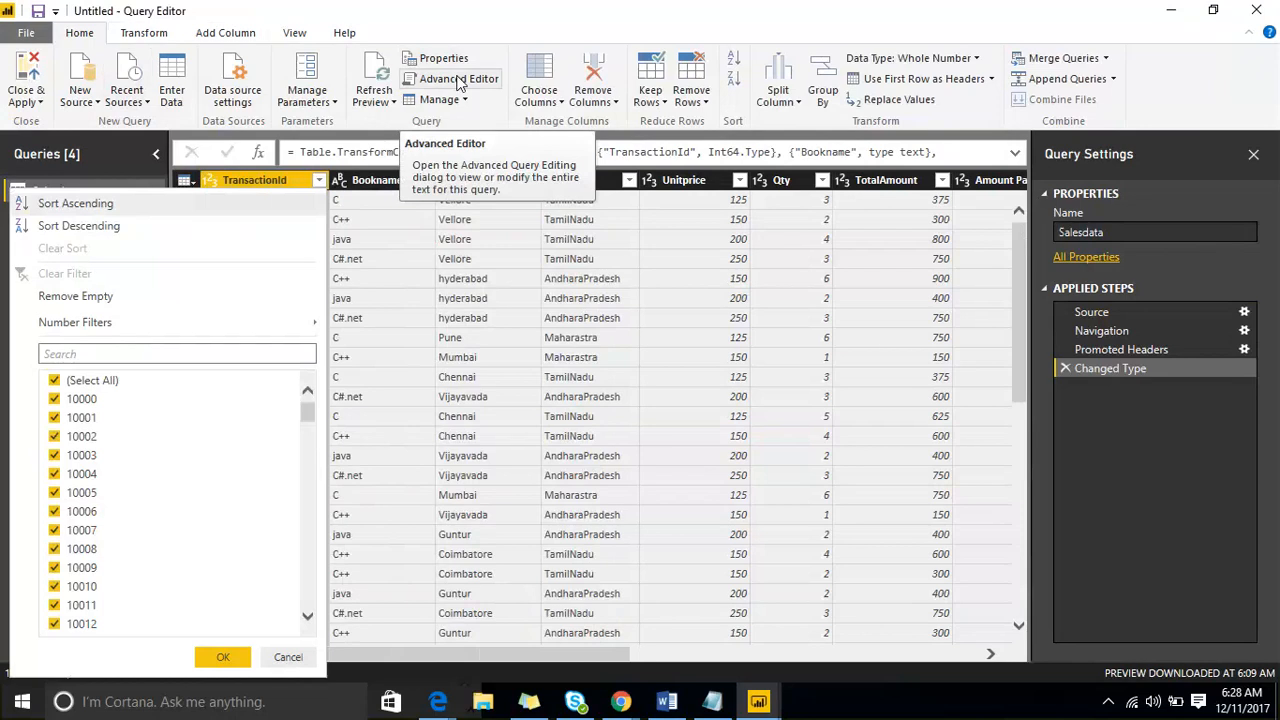
pyautogui.click(1256, 10)
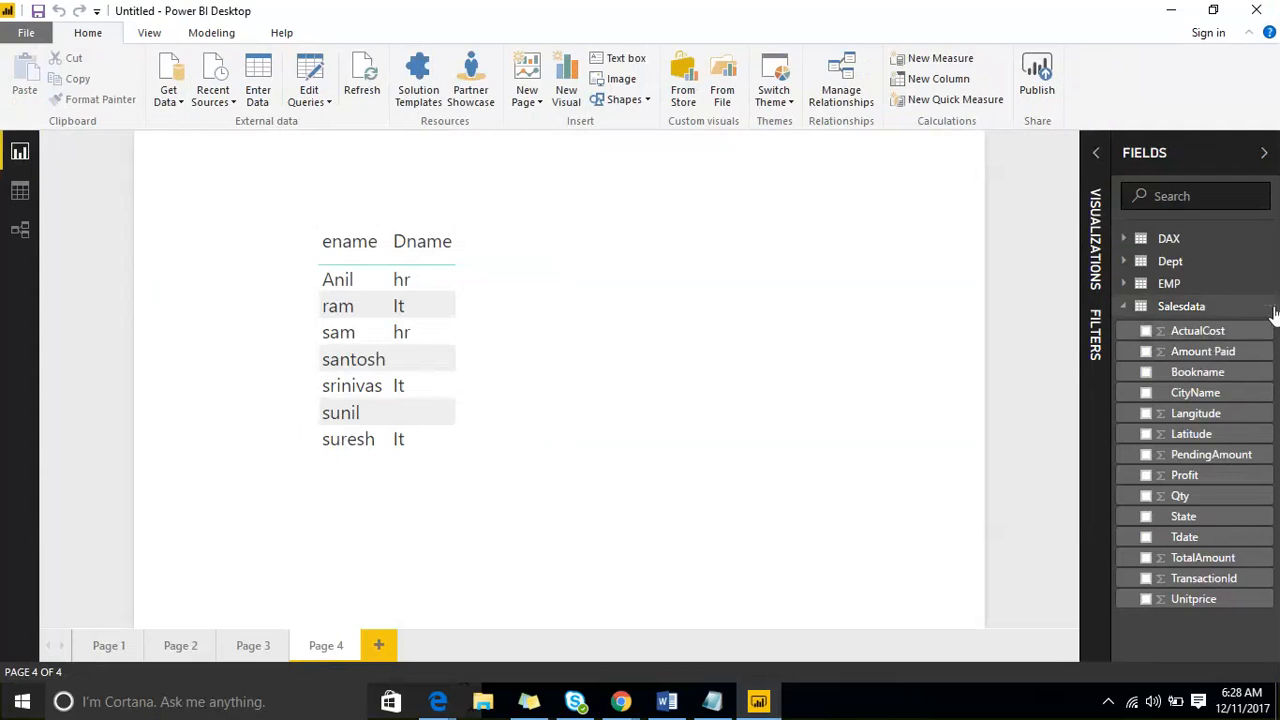
# - Hide the Salesdata table from the field list
pyautogui.click(1274, 316)
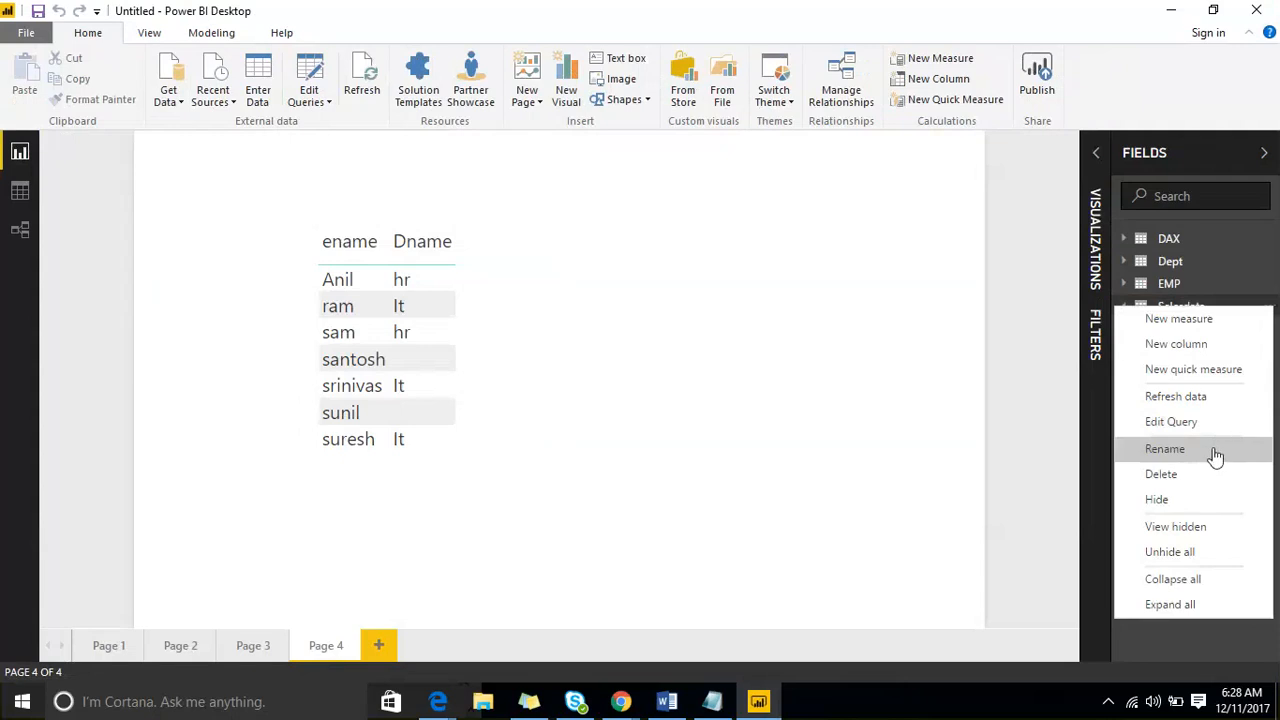
pyautogui.click(1217, 448)
pyautogui.click(1270, 316)
pyautogui.click(1270, 316)
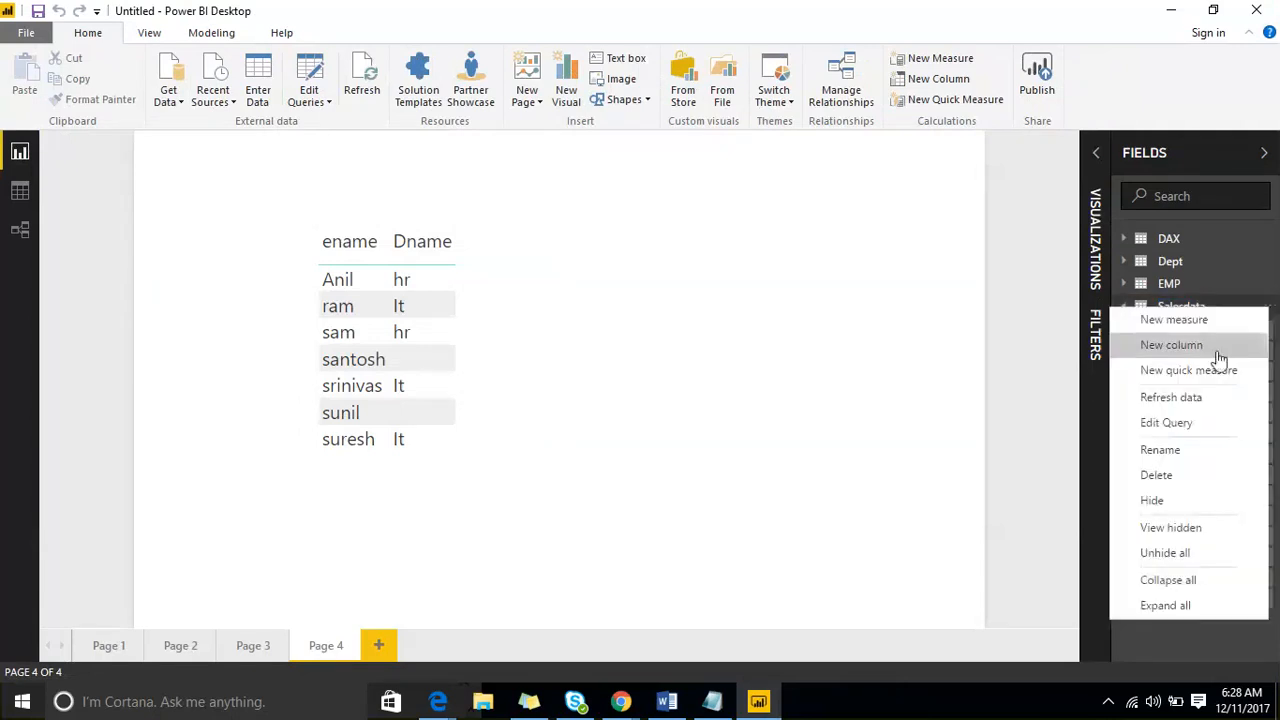
pyautogui.click(1205, 501)
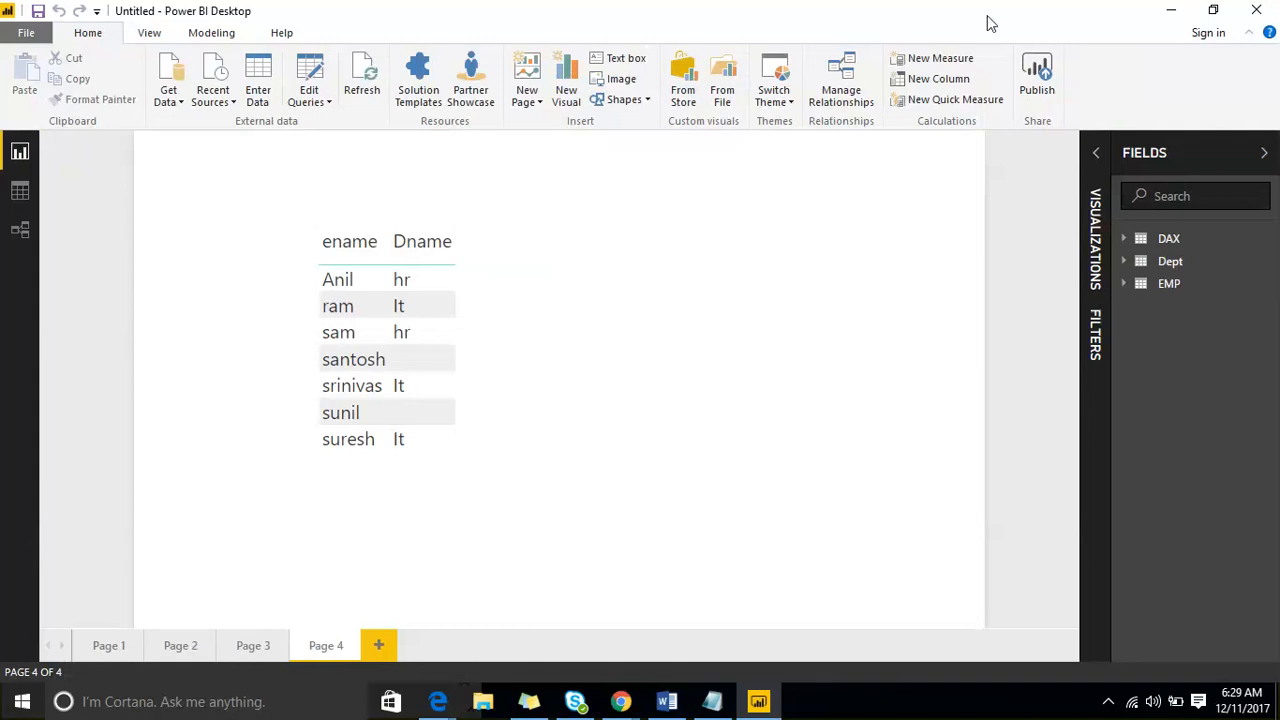
pyautogui.moveTo(488, 255)
pyautogui.mouseDown()
pyautogui.moveTo(511, 266)
pyautogui.moveTo(570, 246)
pyautogui.mouseUp()
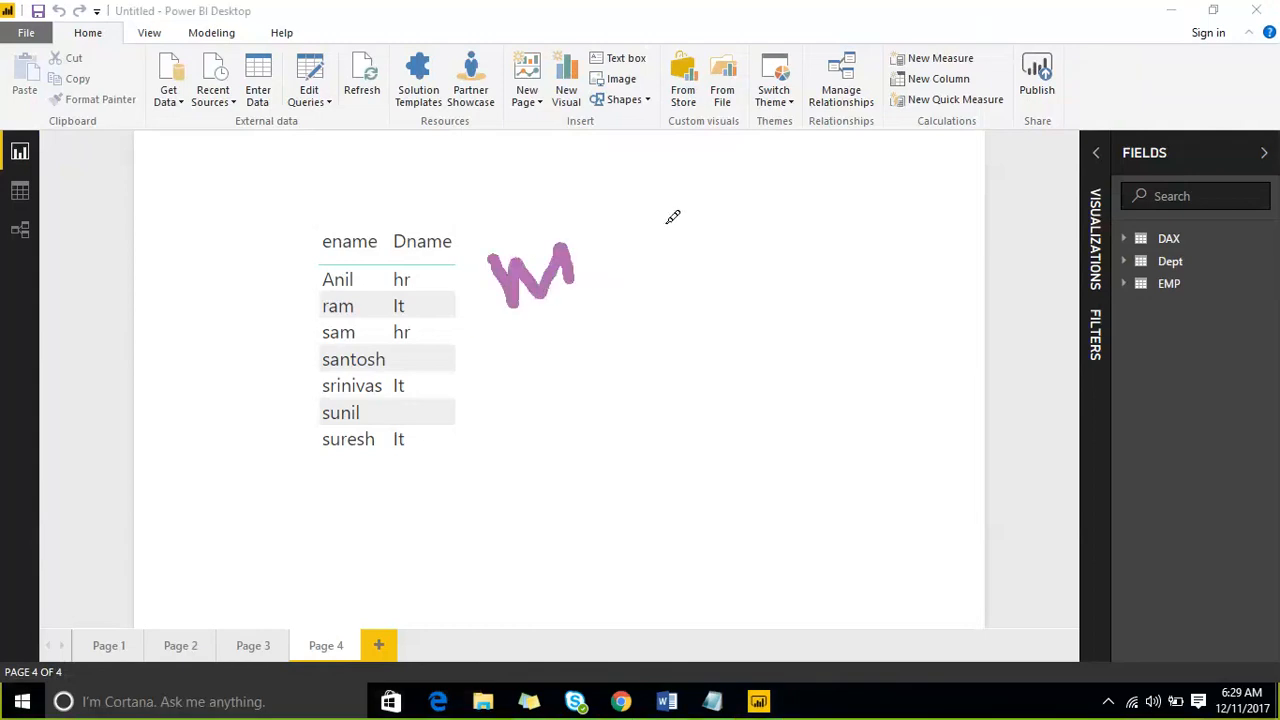
pyautogui.moveTo(660, 218)
pyautogui.mouseDown()
pyautogui.moveTo(740, 170)
pyautogui.moveTo(752, 210)
pyautogui.mouseUp()
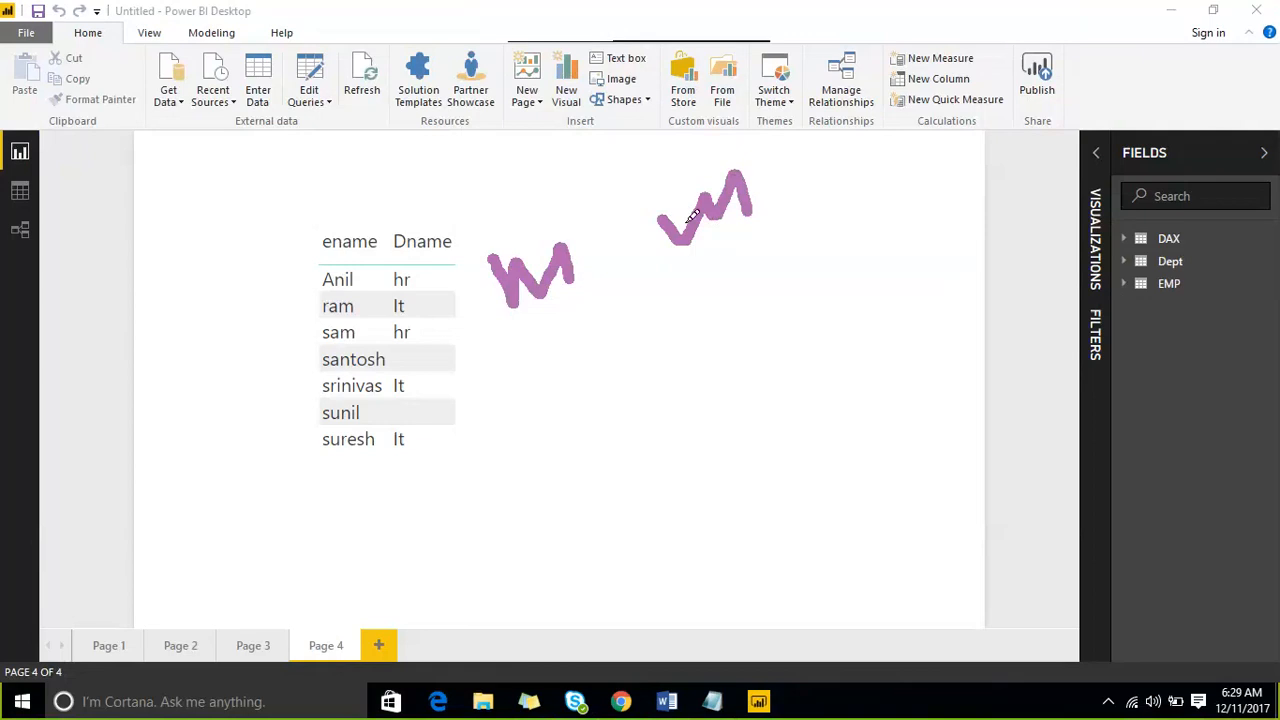
pyautogui.click(985, 25)
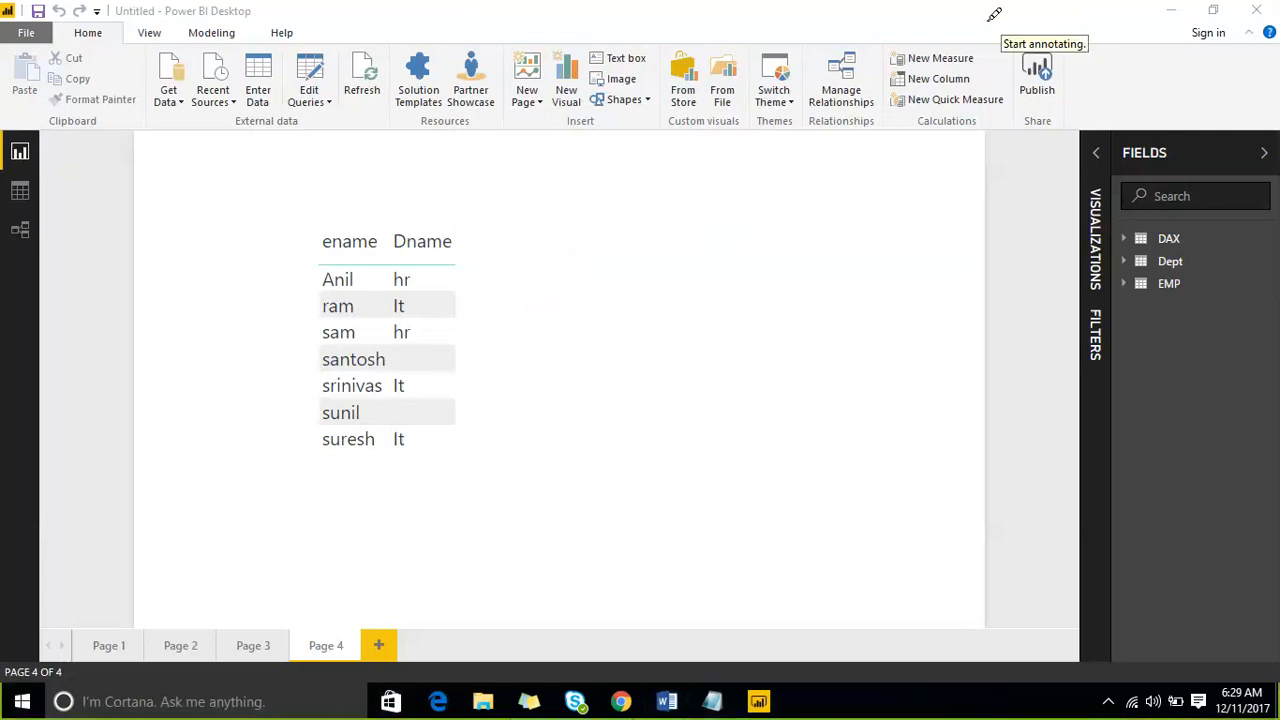
pyautogui.click(985, 27)
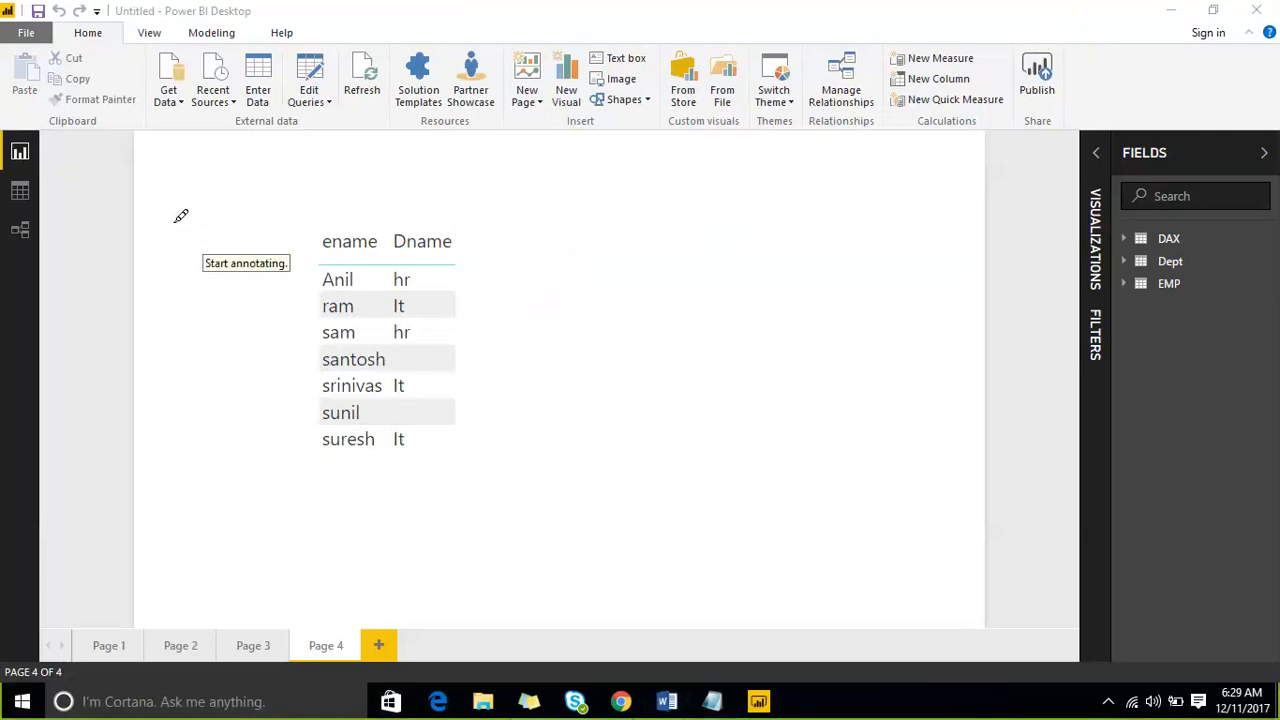
# - Annotate the screen with a hand-drawn labelled frame around the ename and Dname table plus arrows pointing at it, and clear the annotations
pyautogui.moveTo(172, 218)
pyautogui.mouseDown()
pyautogui.moveTo(229, 440)
pyautogui.moveTo(588, 290)
pyautogui.mouseUp()
pyautogui.moveTo(253, 205); pyautogui.dragTo(207, 218)
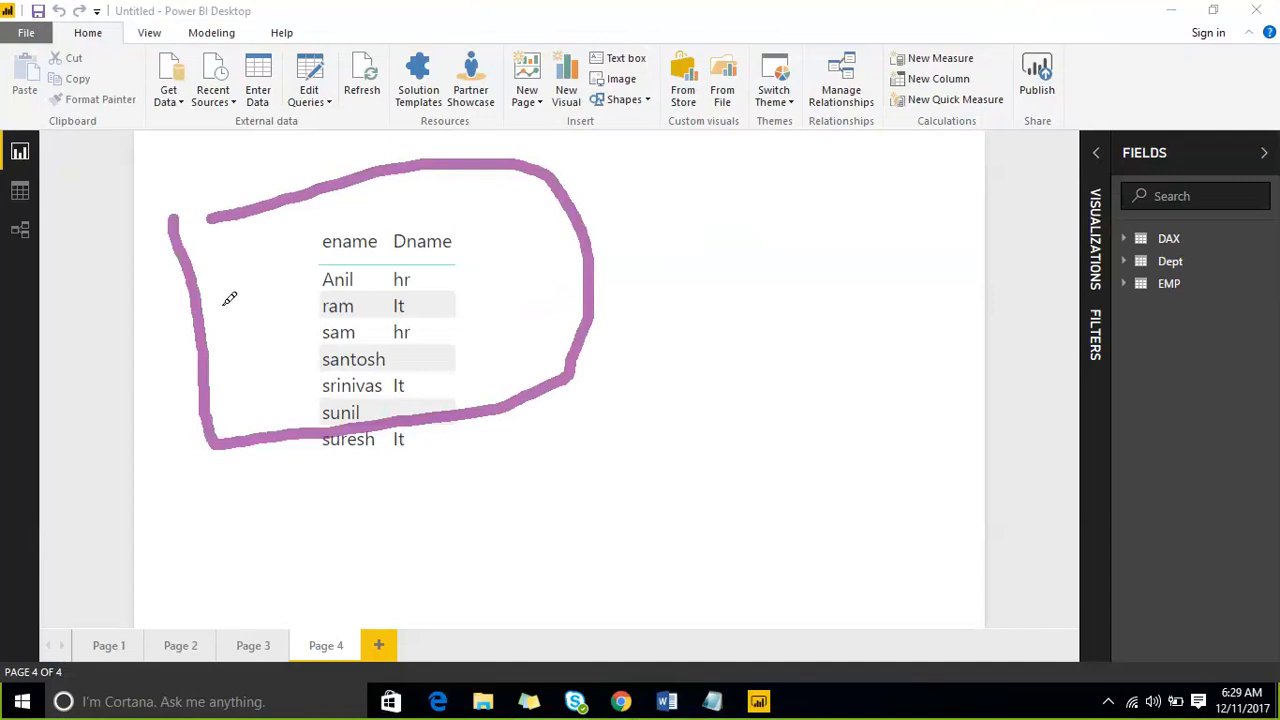
pyautogui.moveTo(272, 296); pyautogui.dragTo(369, 274)
pyautogui.moveTo(425, 232)
pyautogui.mouseDown()
pyautogui.moveTo(393, 332)
pyautogui.moveTo(525, 248)
pyautogui.moveTo(573, 240)
pyautogui.mouseUp()
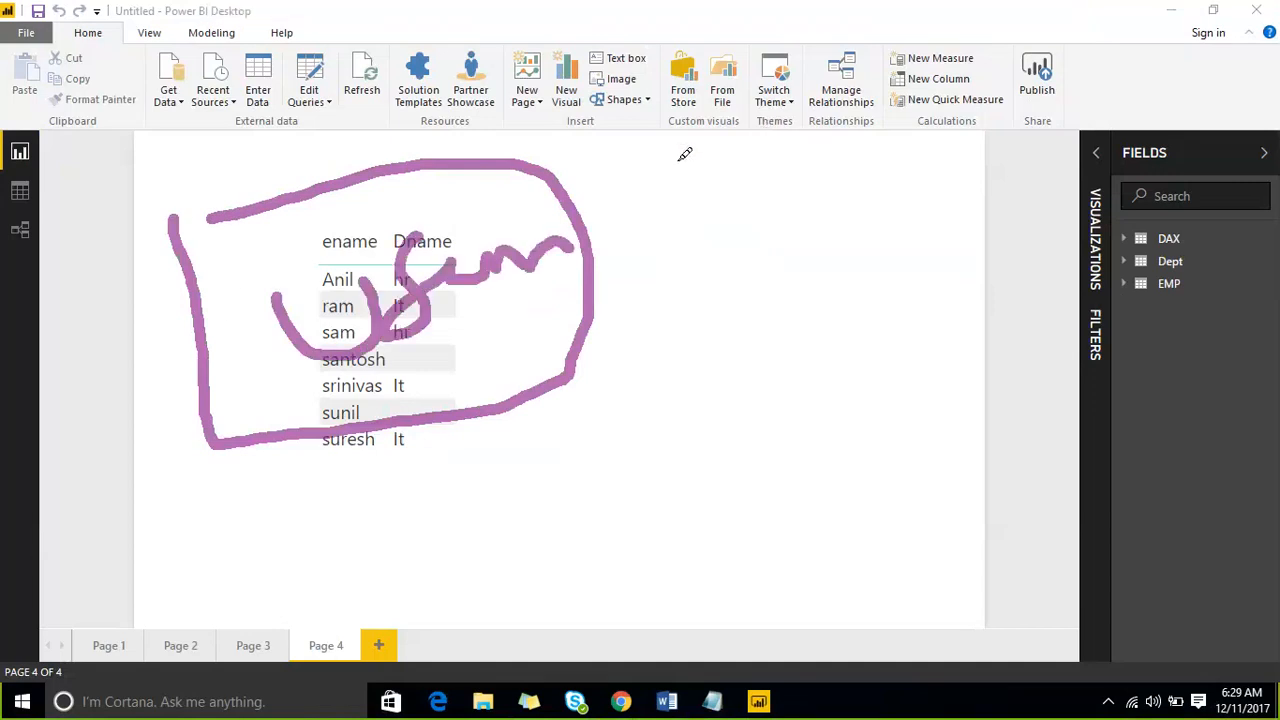
pyautogui.moveTo(570, 230); pyautogui.dragTo(800, 134)
pyautogui.moveTo(638, 175)
pyautogui.mouseDown()
pyautogui.moveTo(575, 225)
pyautogui.moveTo(628, 252)
pyautogui.mouseUp()
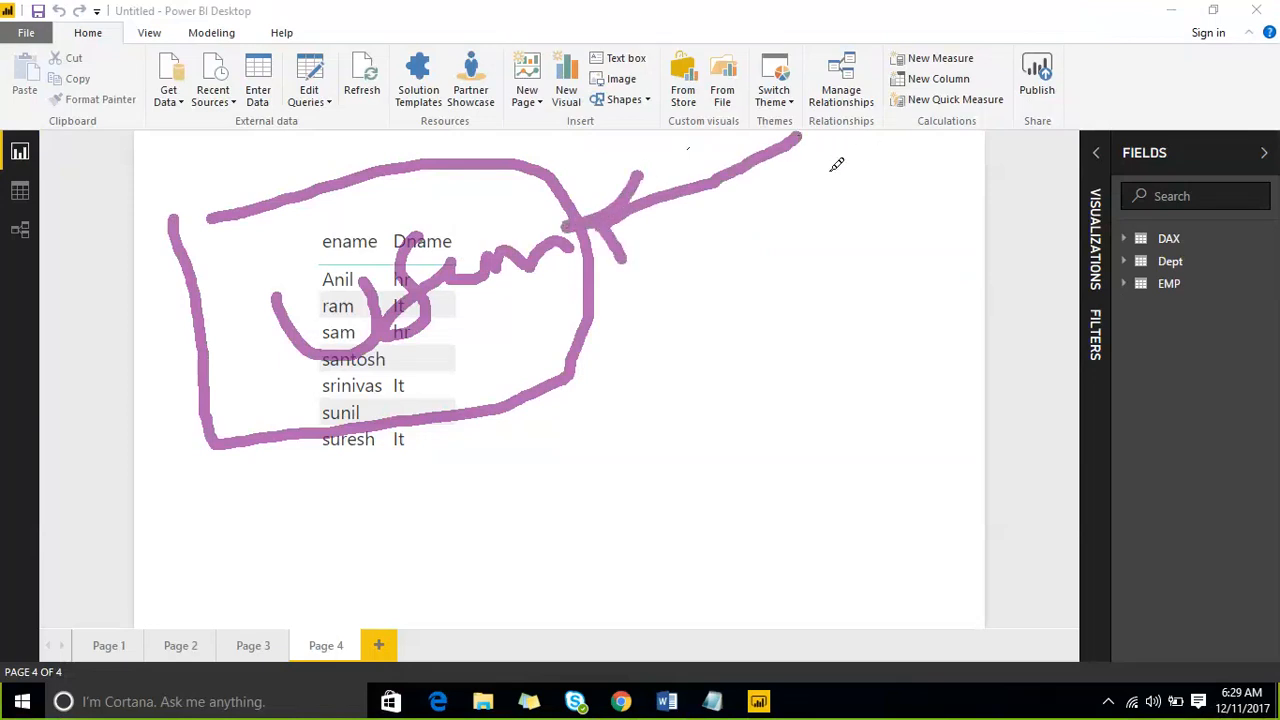
pyautogui.moveTo(826, 172)
pyautogui.mouseDown()
pyautogui.moveTo(957, 147)
pyautogui.moveTo(878, 298)
pyautogui.moveTo(566, 434)
pyautogui.moveTo(529, 438)
pyautogui.moveTo(522, 424)
pyautogui.moveTo(556, 460)
pyautogui.mouseUp()
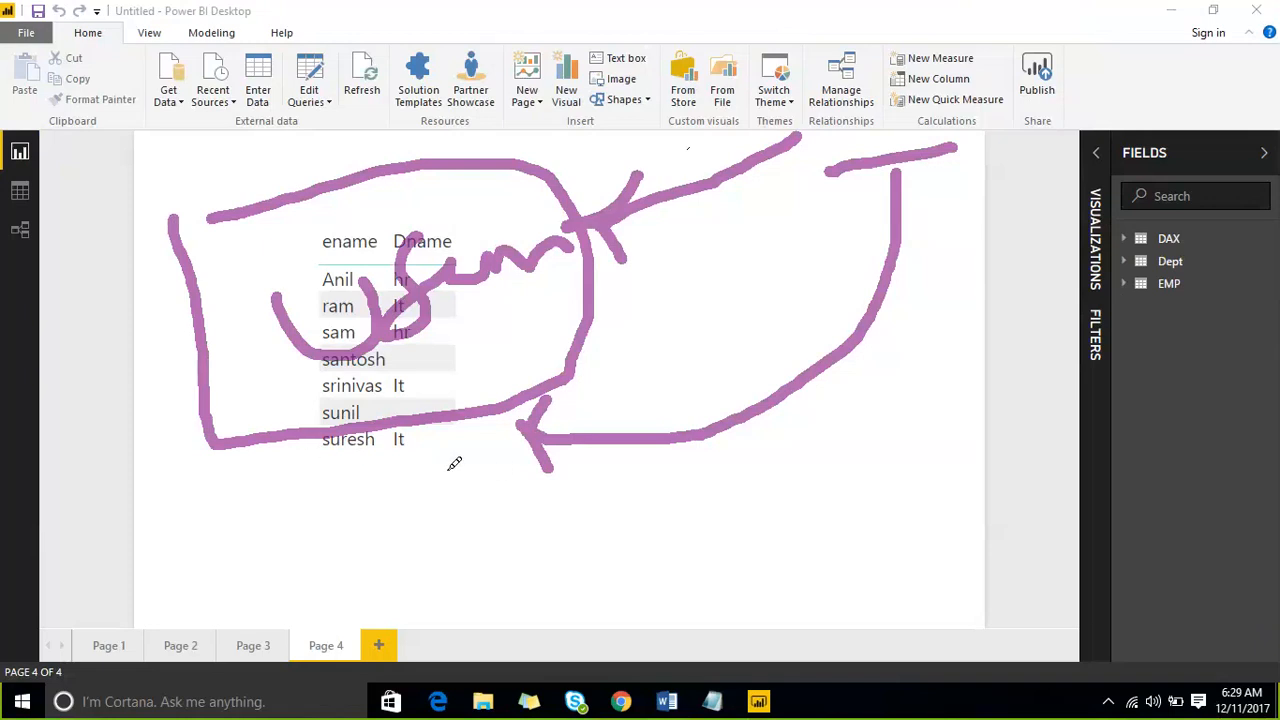
pyautogui.moveTo(437, 450); pyautogui.dragTo(476, 628)
pyautogui.moveTo(448, 436); pyautogui.dragTo(480, 466)
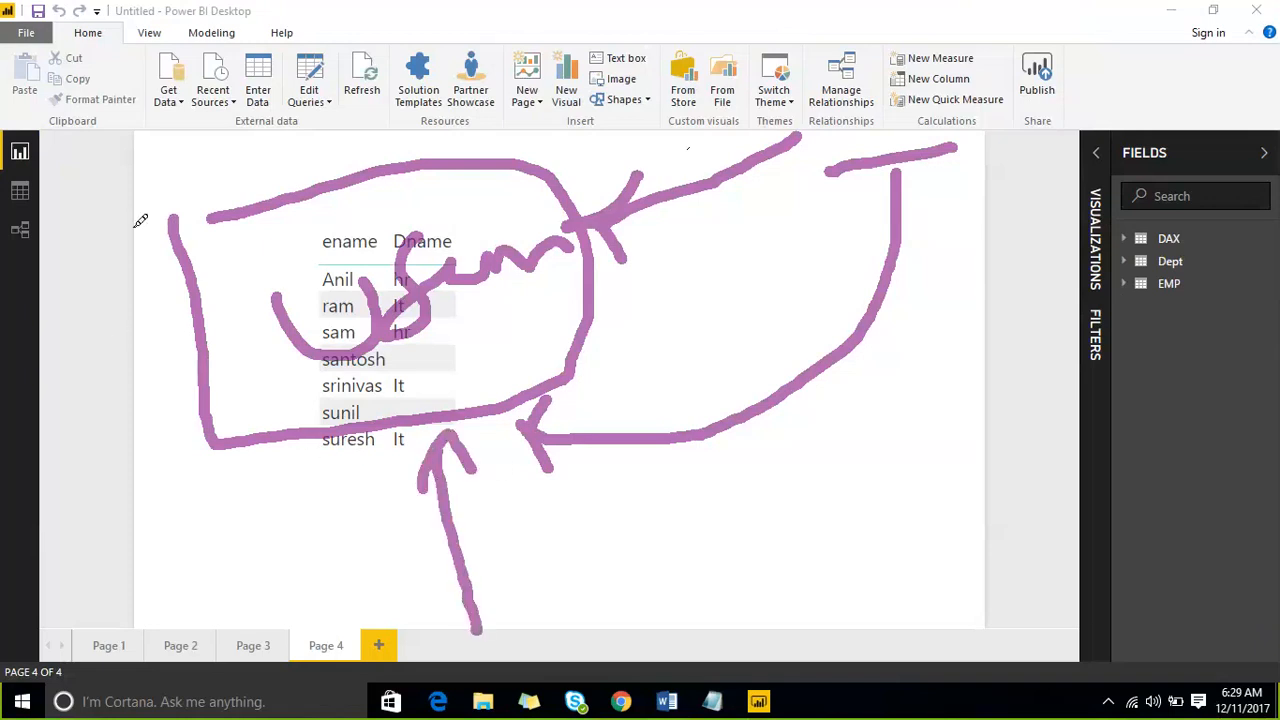
pyautogui.moveTo(148, 203)
pyautogui.mouseDown()
pyautogui.moveTo(292, 100)
pyautogui.moveTo(604, 246)
pyautogui.moveTo(286, 480)
pyautogui.moveTo(186, 300)
pyautogui.moveTo(158, 160)
pyautogui.mouseUp()
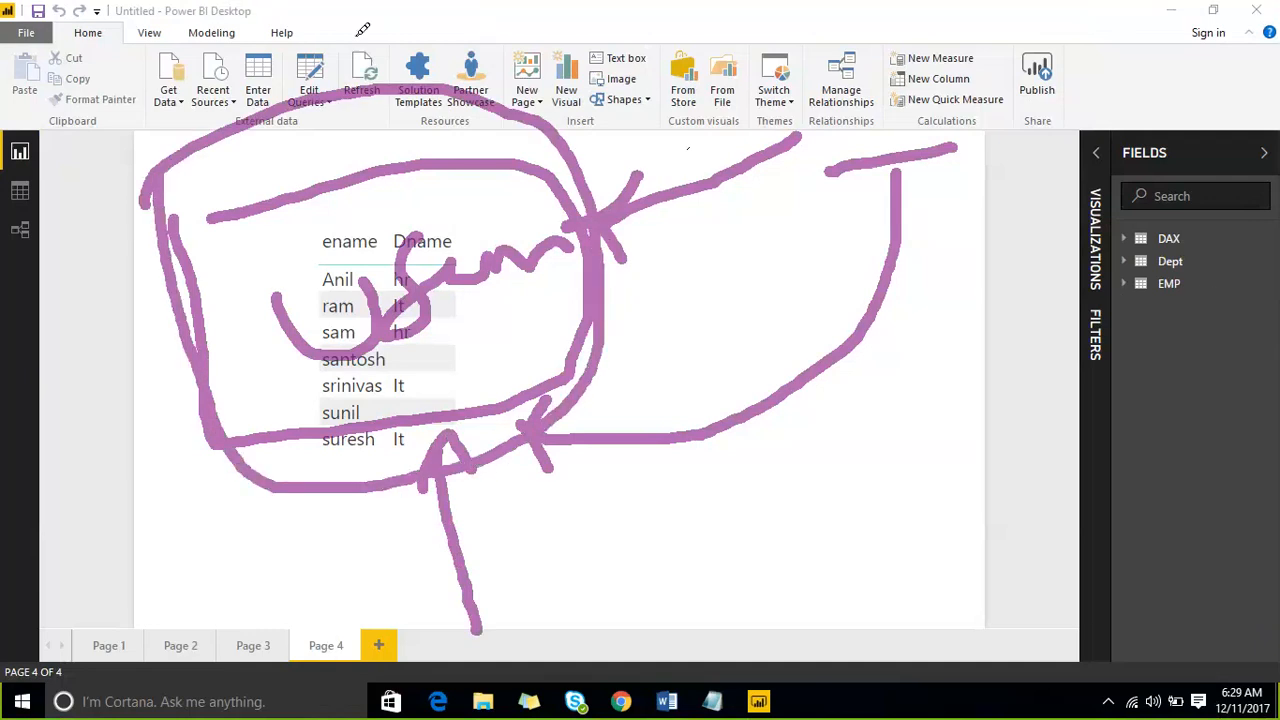
pyautogui.click(986, 21)
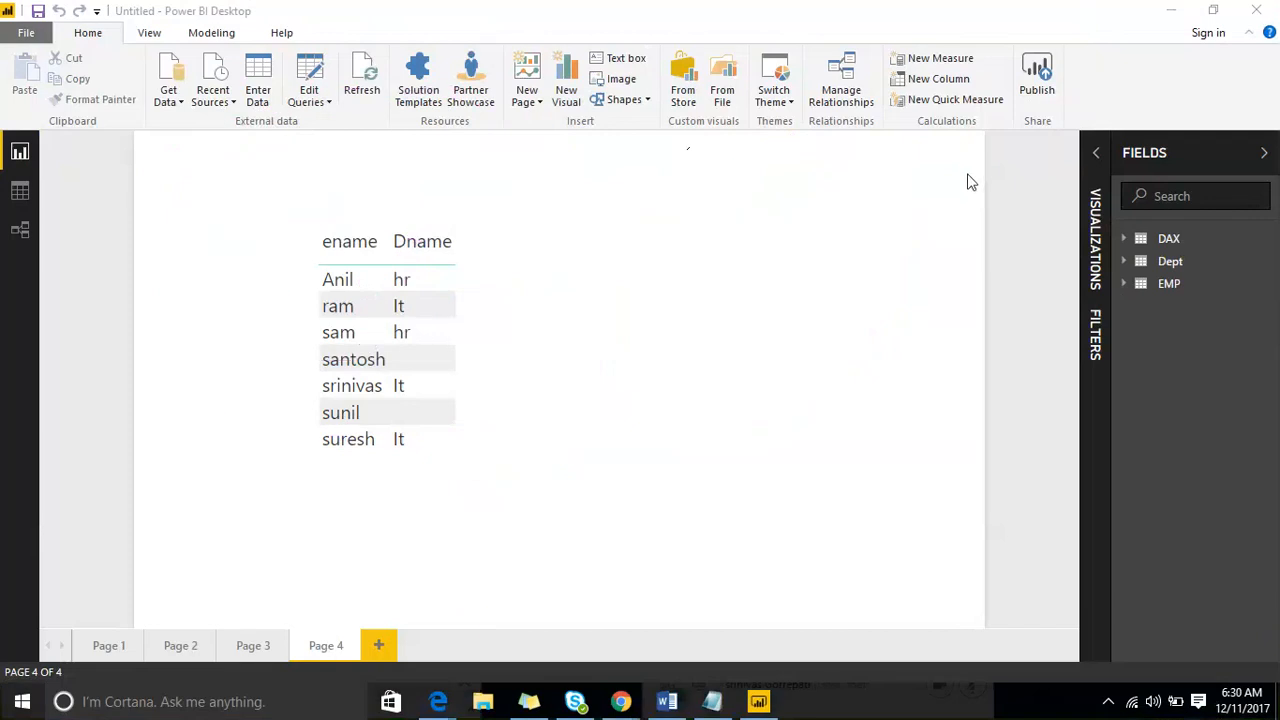
# - Turn on viewing of hidden items in the field list and unhide all tables
pyautogui.click(1269, 287)
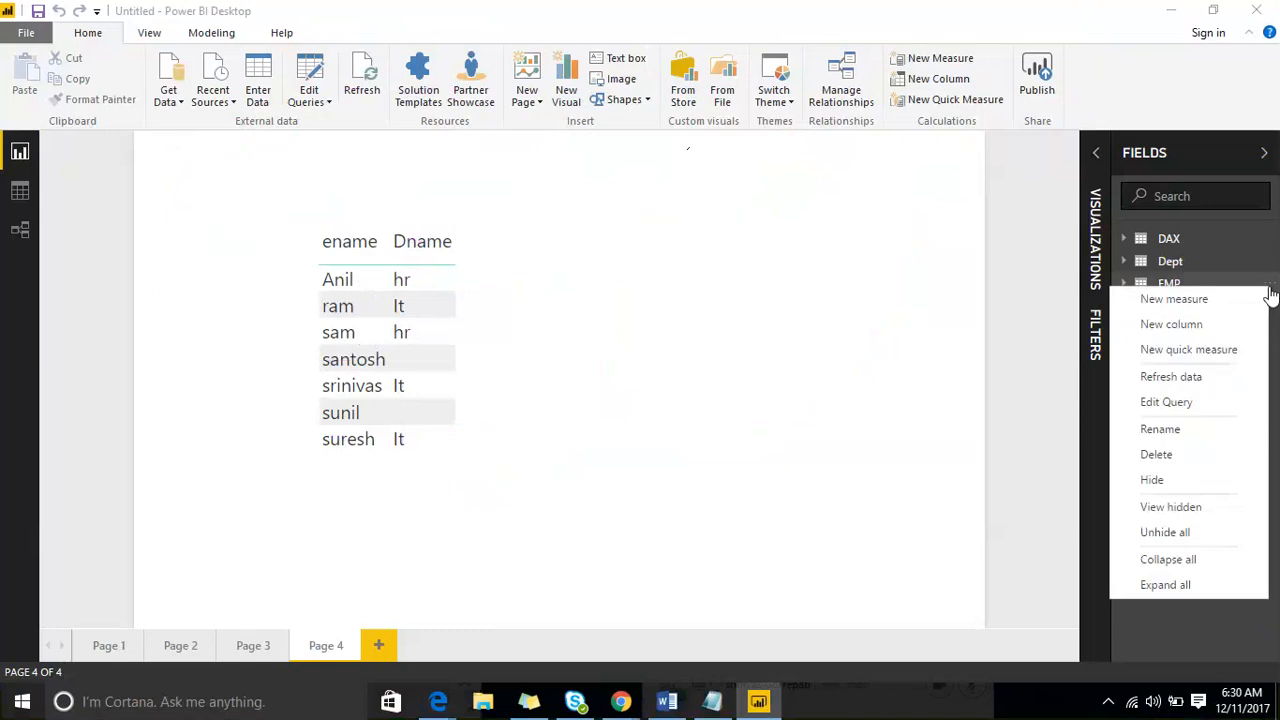
pyautogui.click(1193, 507)
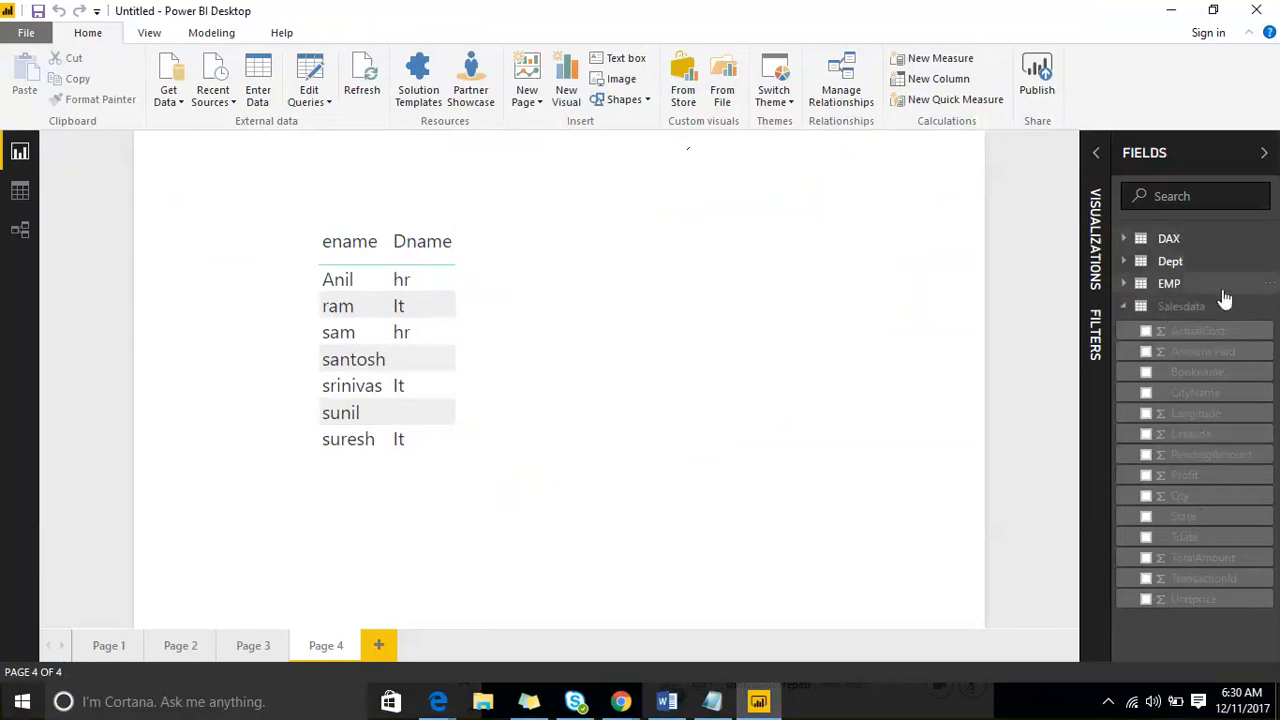
pyautogui.click(1267, 310)
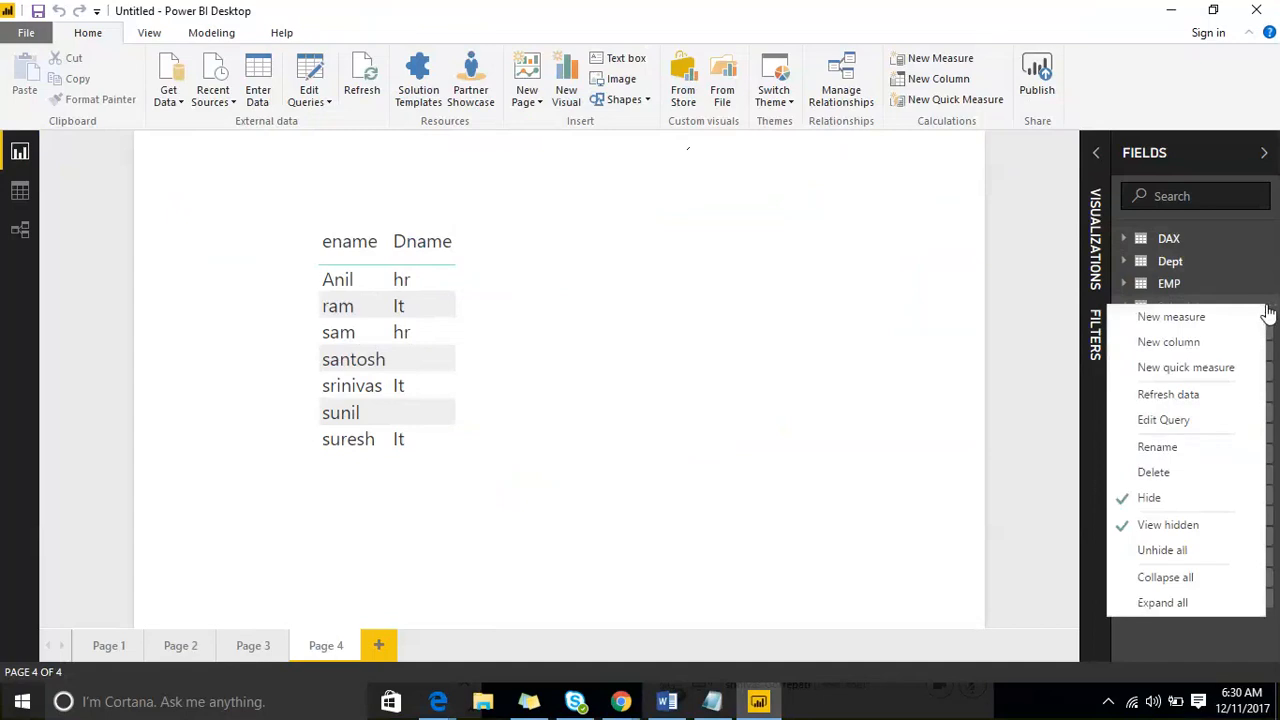
pyautogui.click(1168, 552)
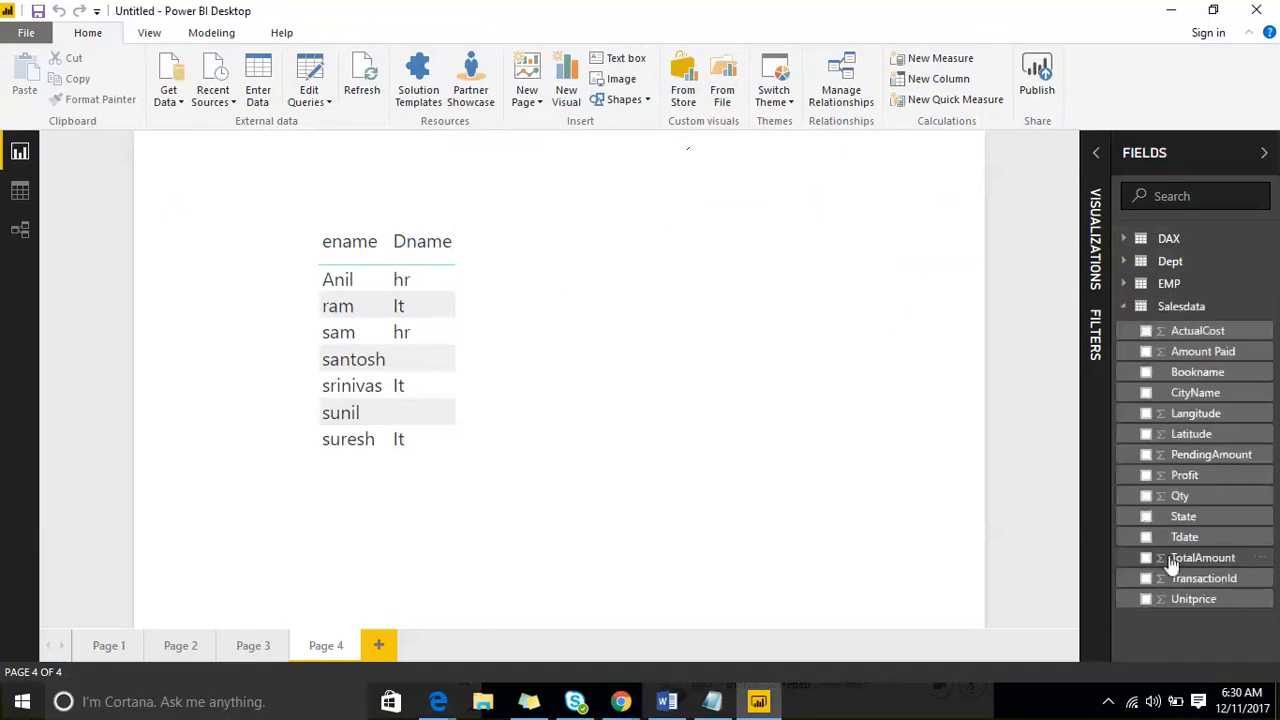
# - Collapse all tables in the field list, expand them all and look through their fields
pyautogui.click(1270, 312)
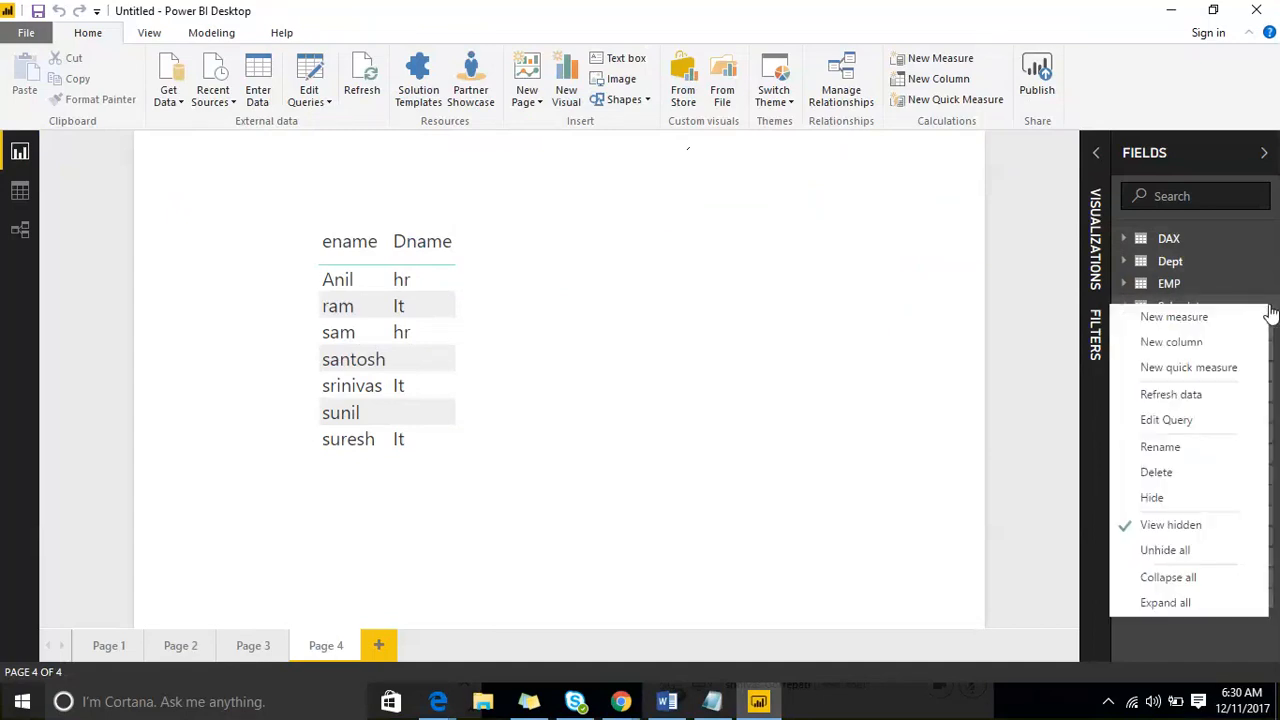
pyautogui.click(1176, 578)
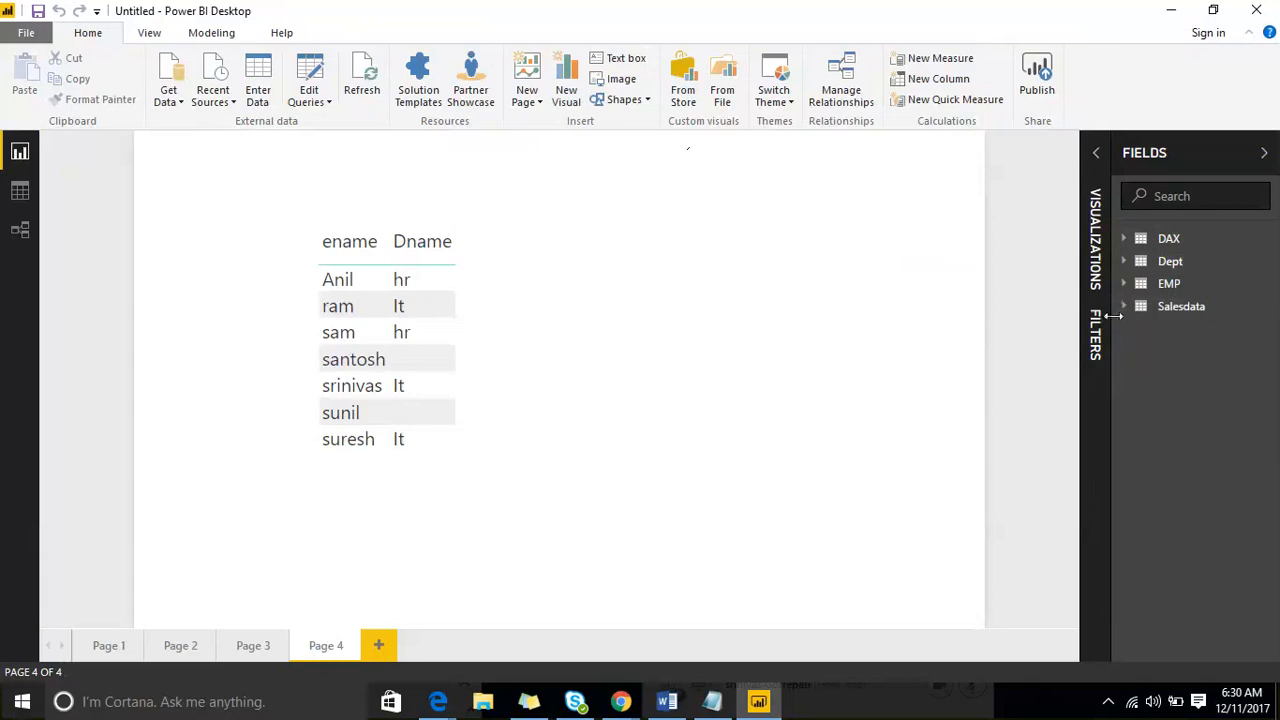
pyautogui.click(1272, 313)
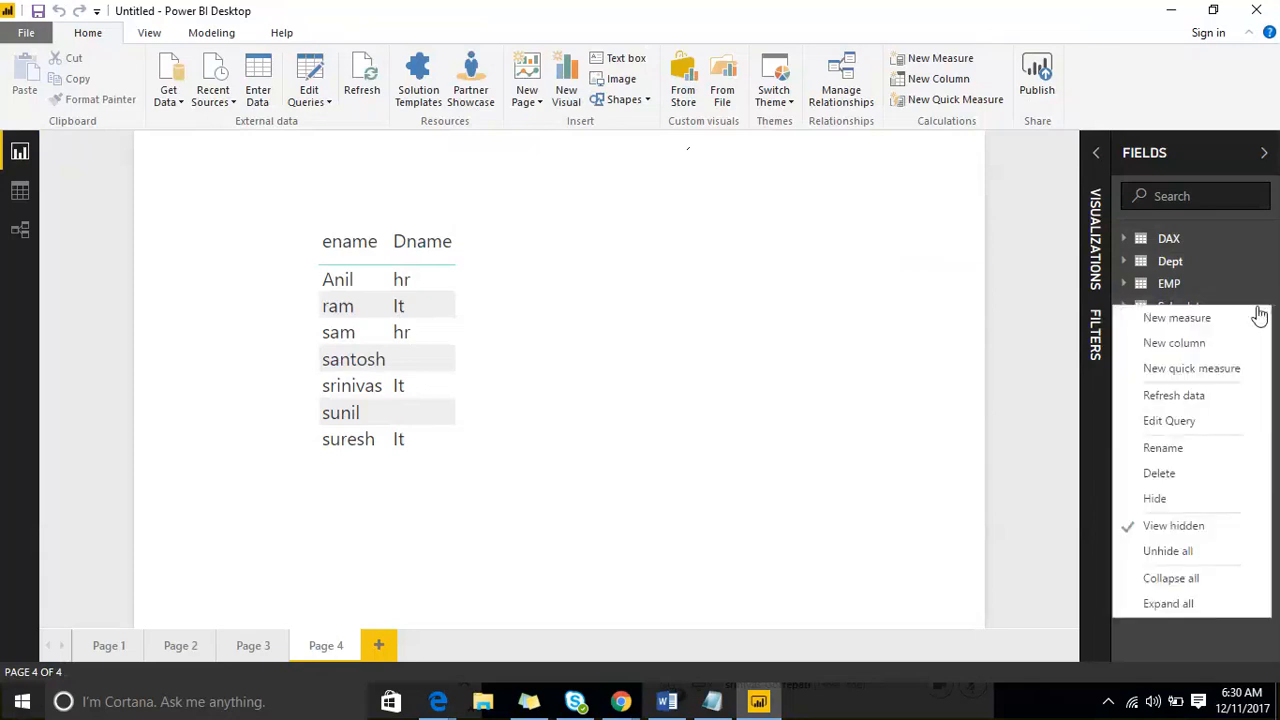
pyautogui.click(1193, 603)
pyautogui.scroll(-3, 1175, 450)
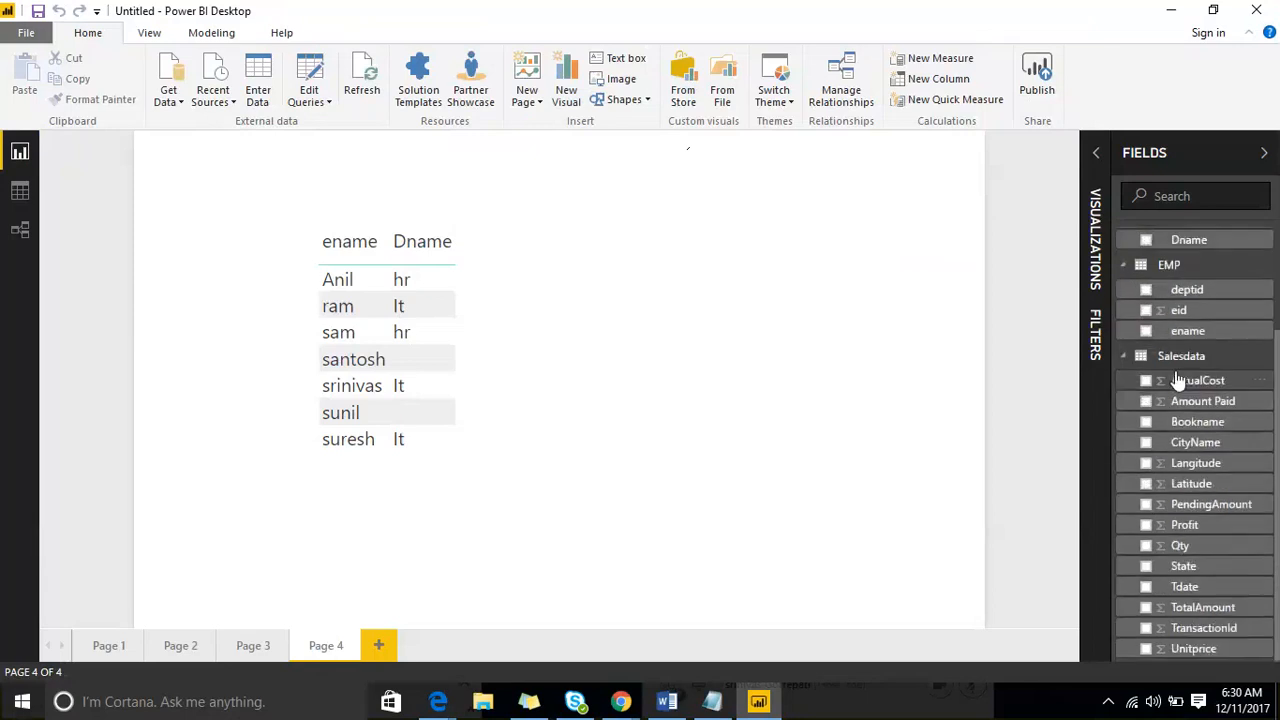
pyautogui.scroll(3, 1180, 390)
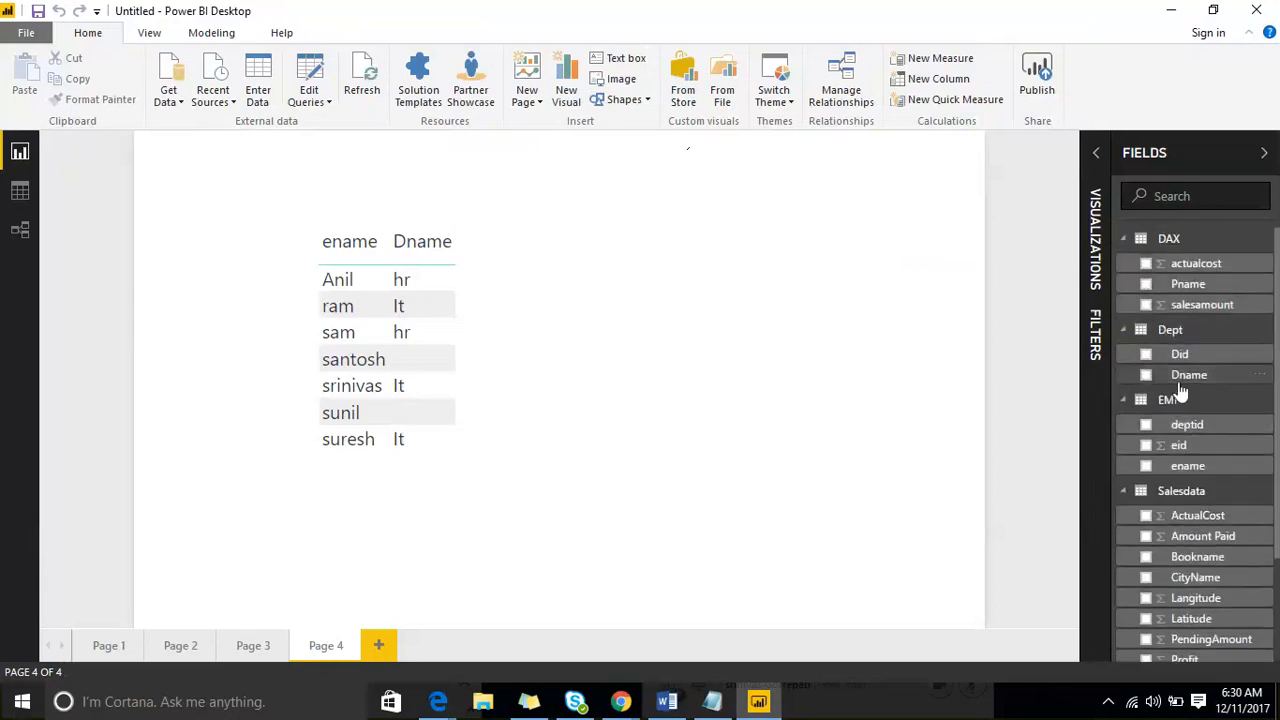
# - Collapse and re-expand all tables from the DAX table's options and open those options once more
pyautogui.click(1268, 248)
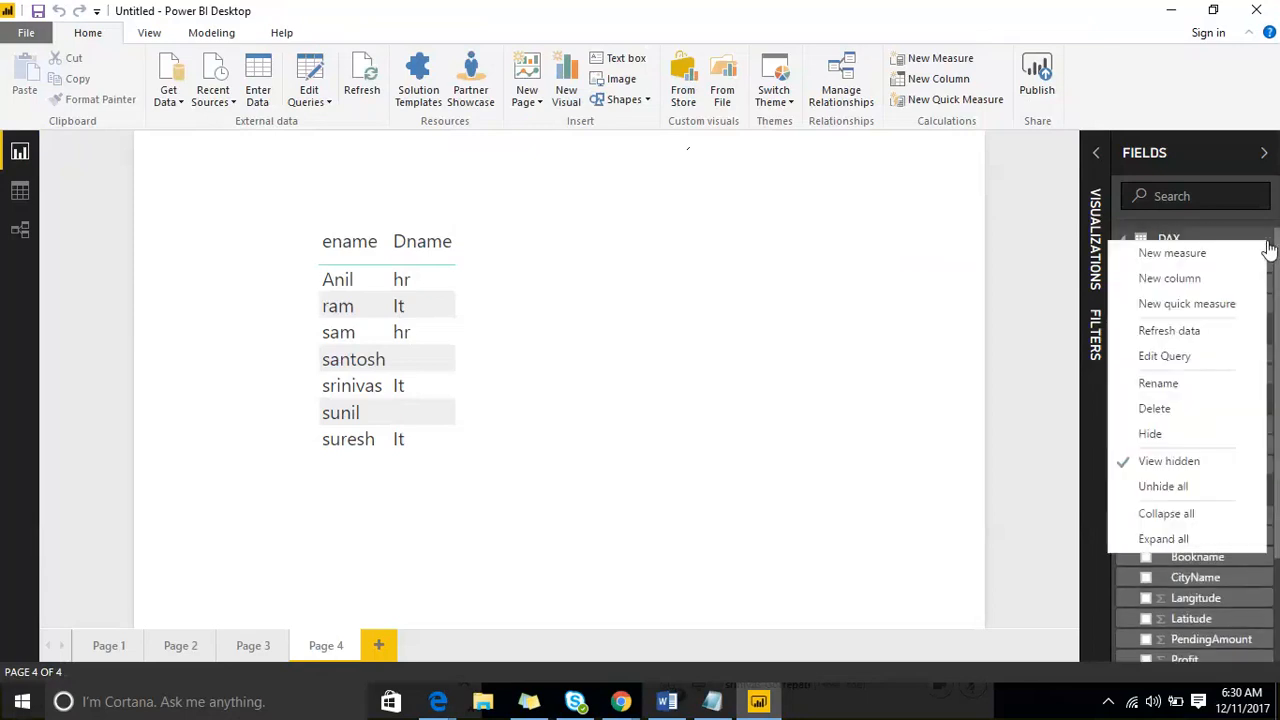
pyautogui.click(1210, 514)
pyautogui.click(1266, 240)
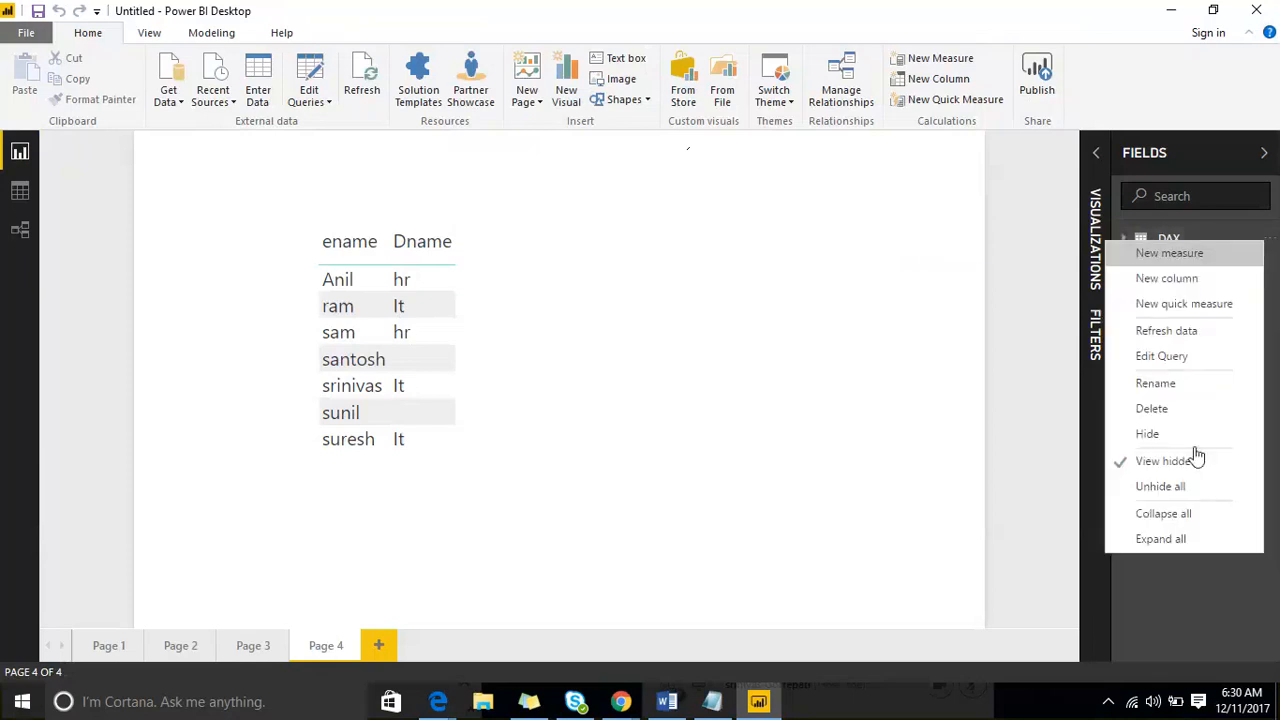
pyautogui.click(1172, 536)
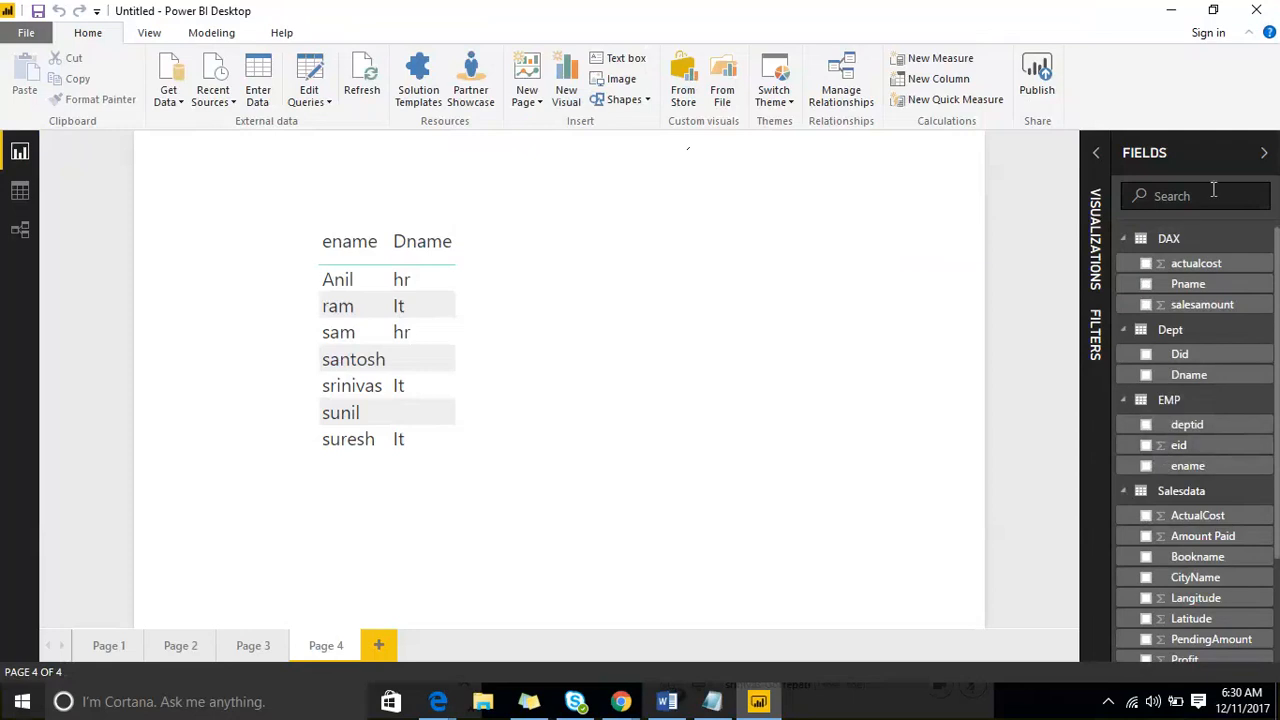
pyautogui.click(1267, 248)
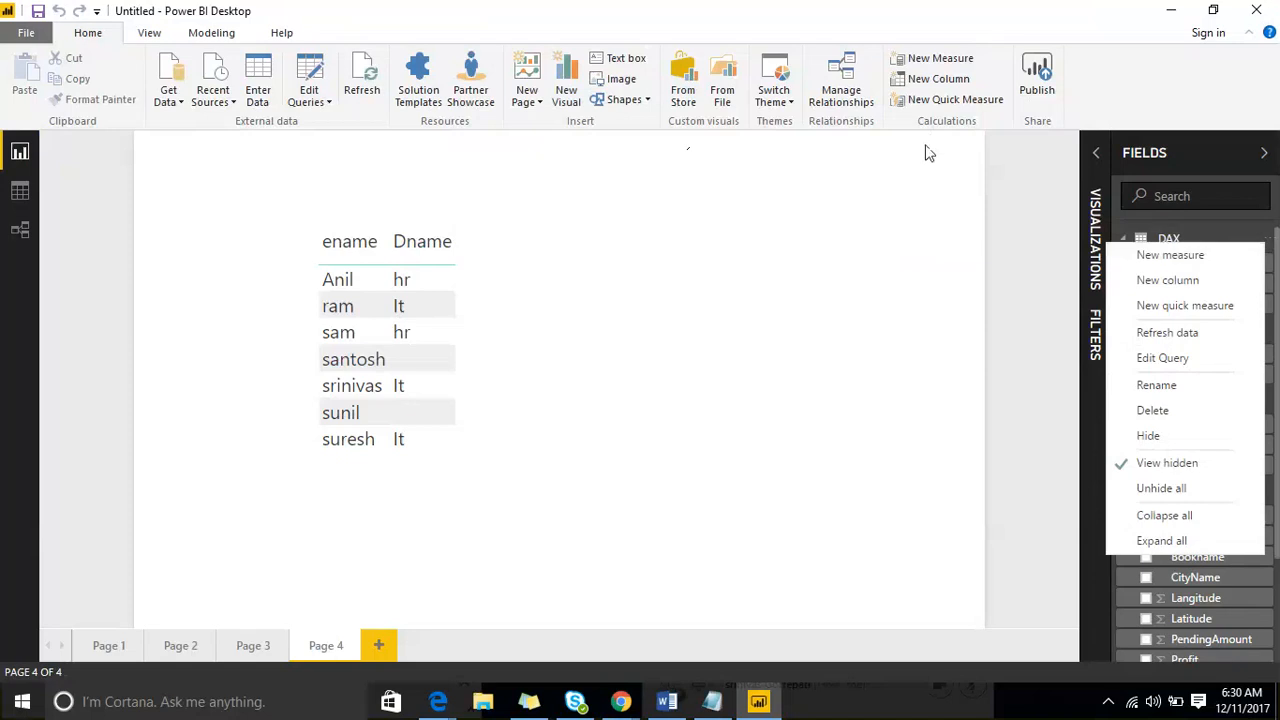
# - Collapse the Fields pane and reposition the ename and Dname table on Page 4
pyautogui.click(1218, 162)
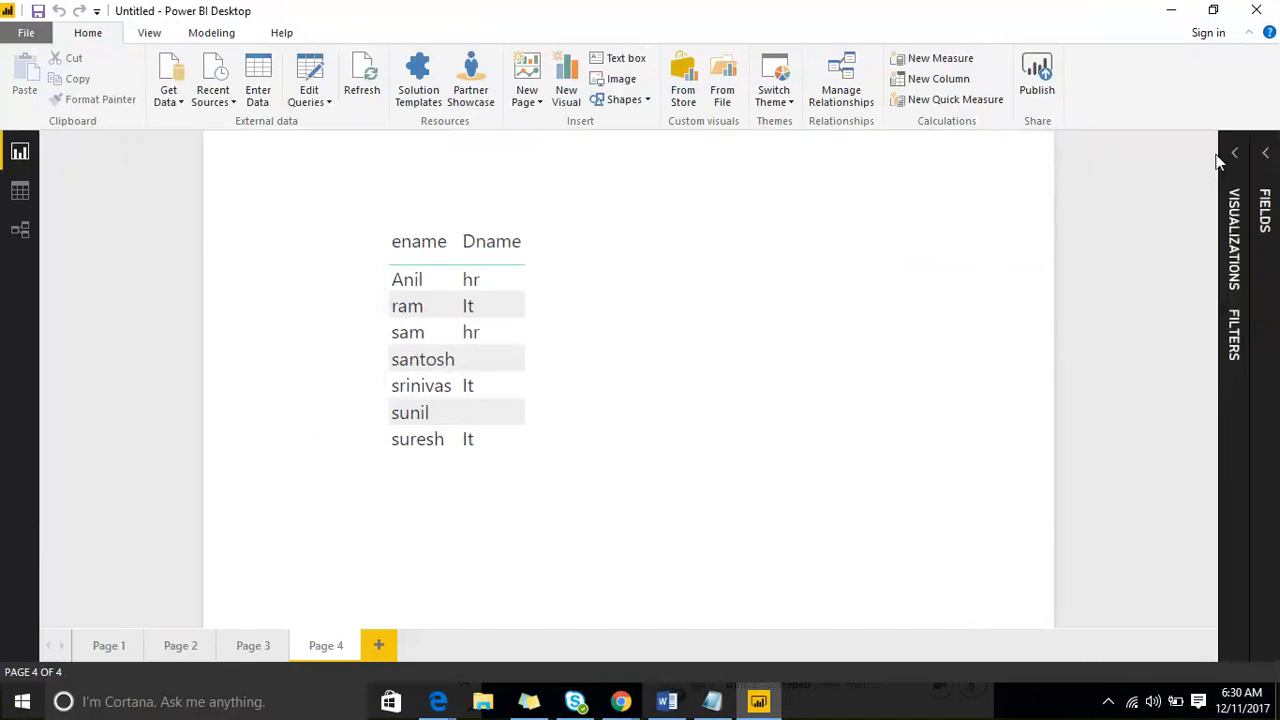
pyautogui.click(443, 224)
pyautogui.moveTo(560, 240); pyautogui.dragTo(446, 240)
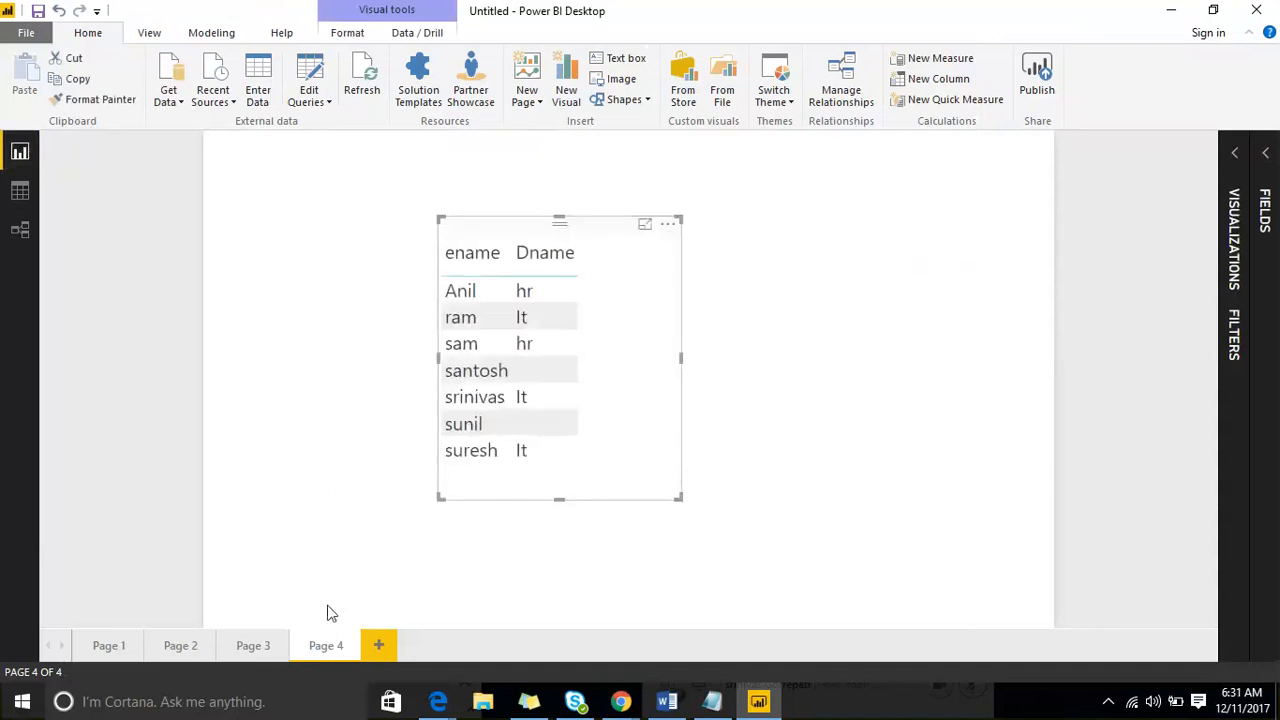
# - Add a blank report page and annotate it with a large purple freehand frame
pyautogui.click(378, 645)
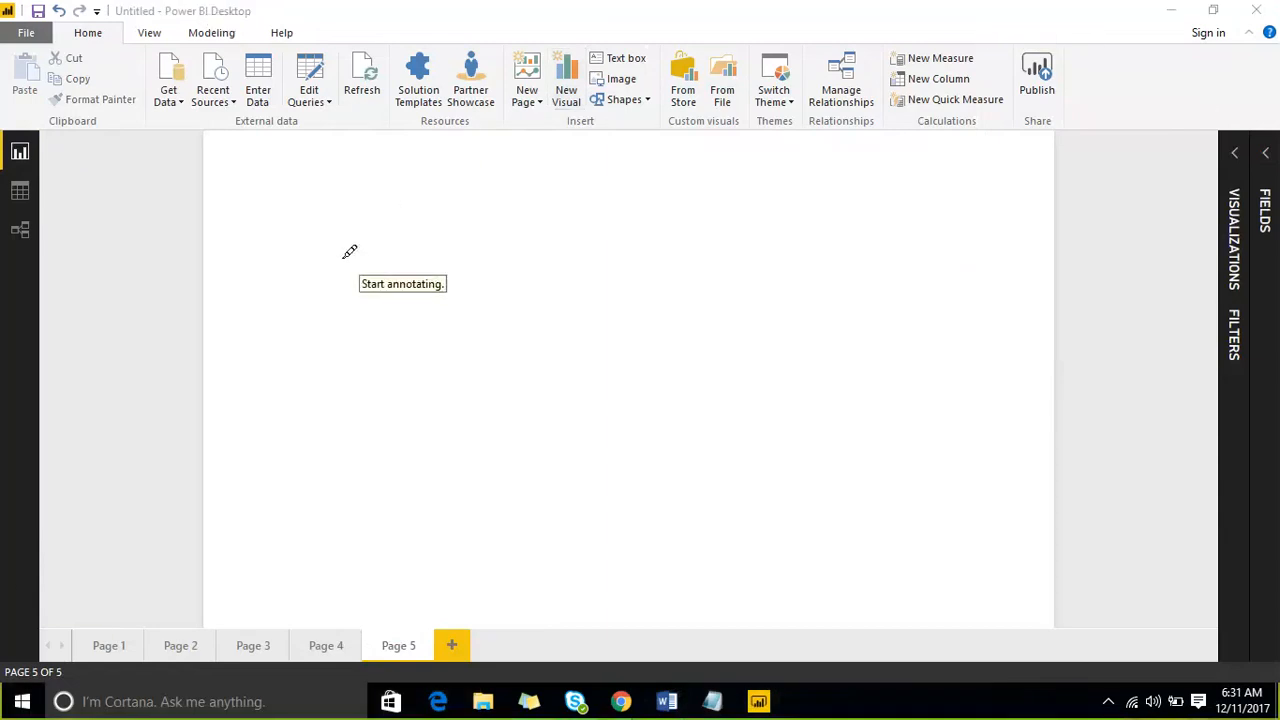
pyautogui.moveTo(343, 258)
pyautogui.mouseDown()
pyautogui.moveTo(411, 574)
pyautogui.moveTo(1112, 426)
pyautogui.mouseUp()
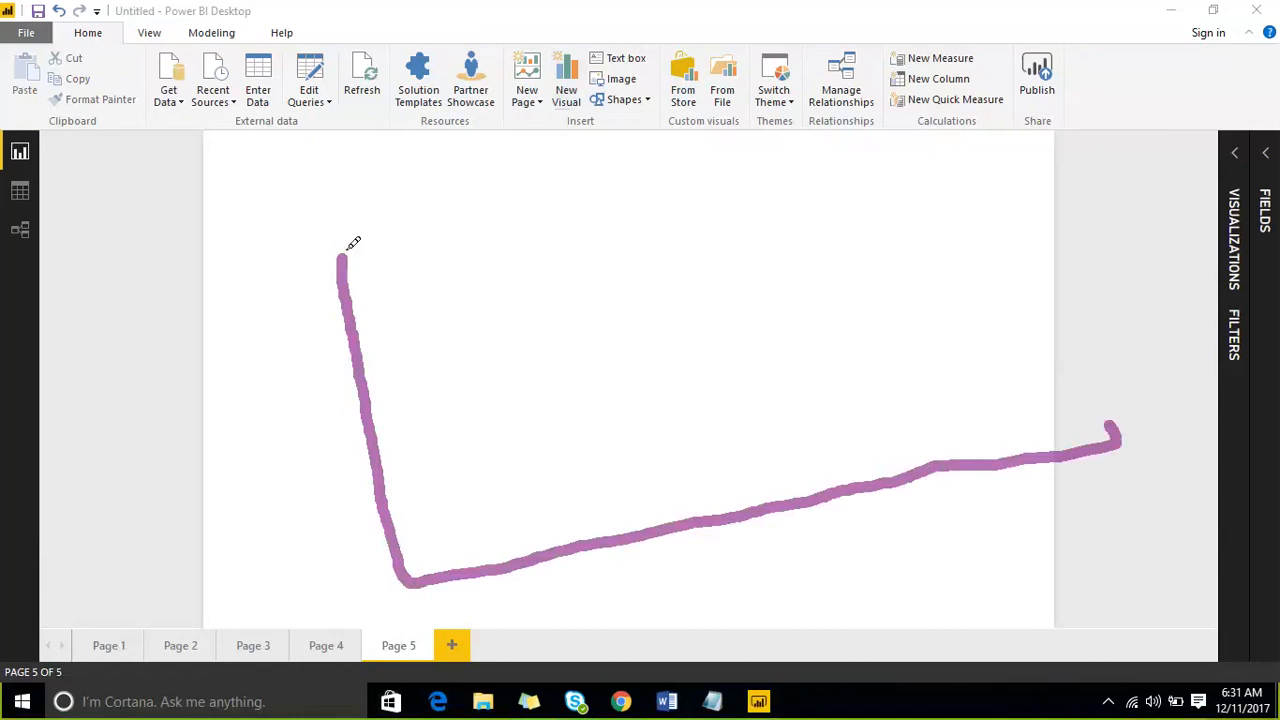
pyautogui.moveTo(353, 243)
pyautogui.mouseDown()
pyautogui.moveTo(1040, 149)
pyautogui.moveTo(1088, 280)
pyautogui.moveTo(1110, 424)
pyautogui.mouseUp()
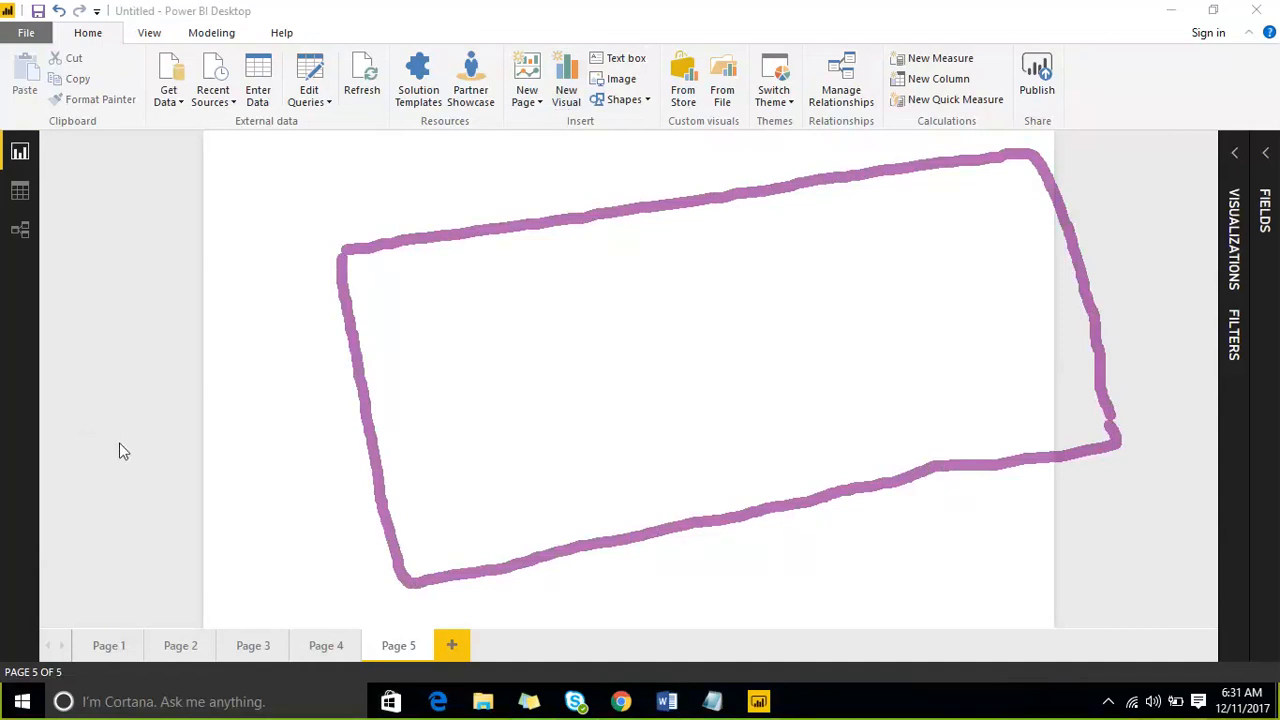
# - Draw a smaller green freehand frame adjoining the short side of the purple frame
pyautogui.moveTo(110, 285); pyautogui.dragTo(345, 251)
pyautogui.moveTo(105, 288); pyautogui.dragTo(152, 515)
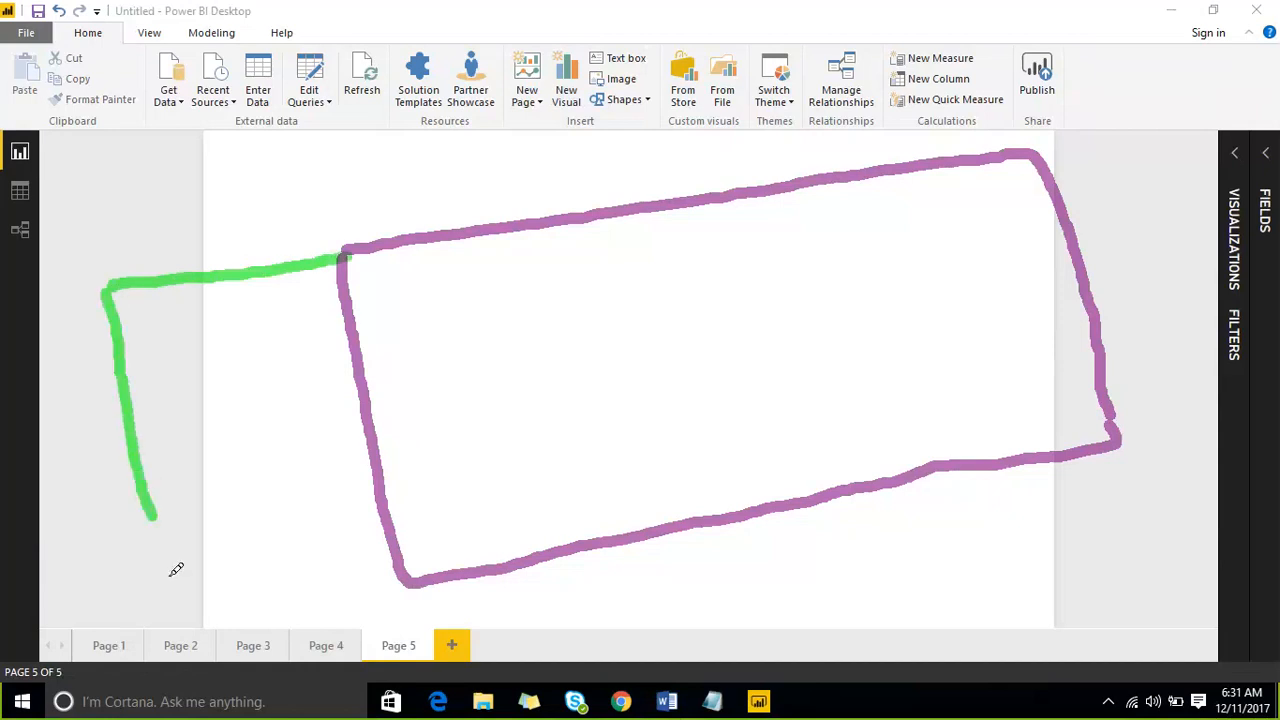
pyautogui.moveTo(171, 574)
pyautogui.mouseDown()
pyautogui.moveTo(286, 611)
pyautogui.moveTo(398, 576)
pyautogui.mouseUp()
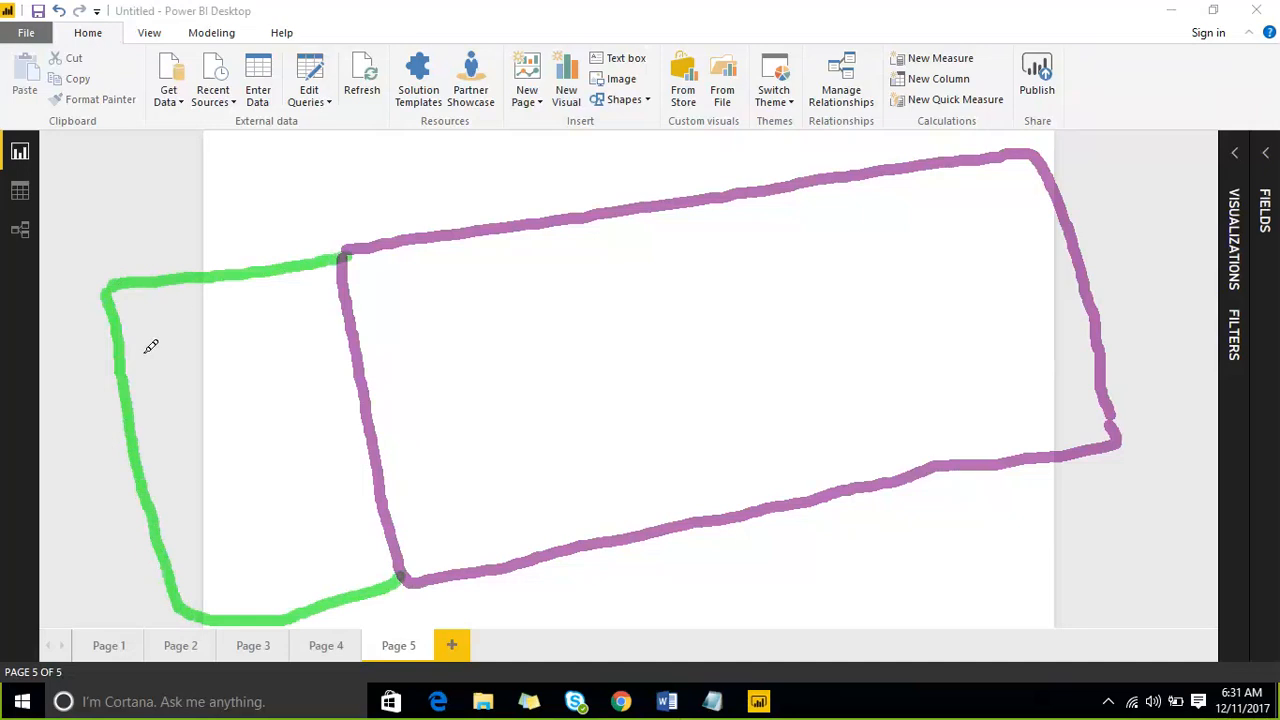
# - Sketch six small red boxes inside the green frame and connect four of them to the central one with short red lines
pyautogui.moveTo(146, 348)
pyautogui.mouseDown()
pyautogui.moveTo(186, 377)
pyautogui.moveTo(198, 328)
pyautogui.moveTo(143, 345)
pyautogui.mouseUp()
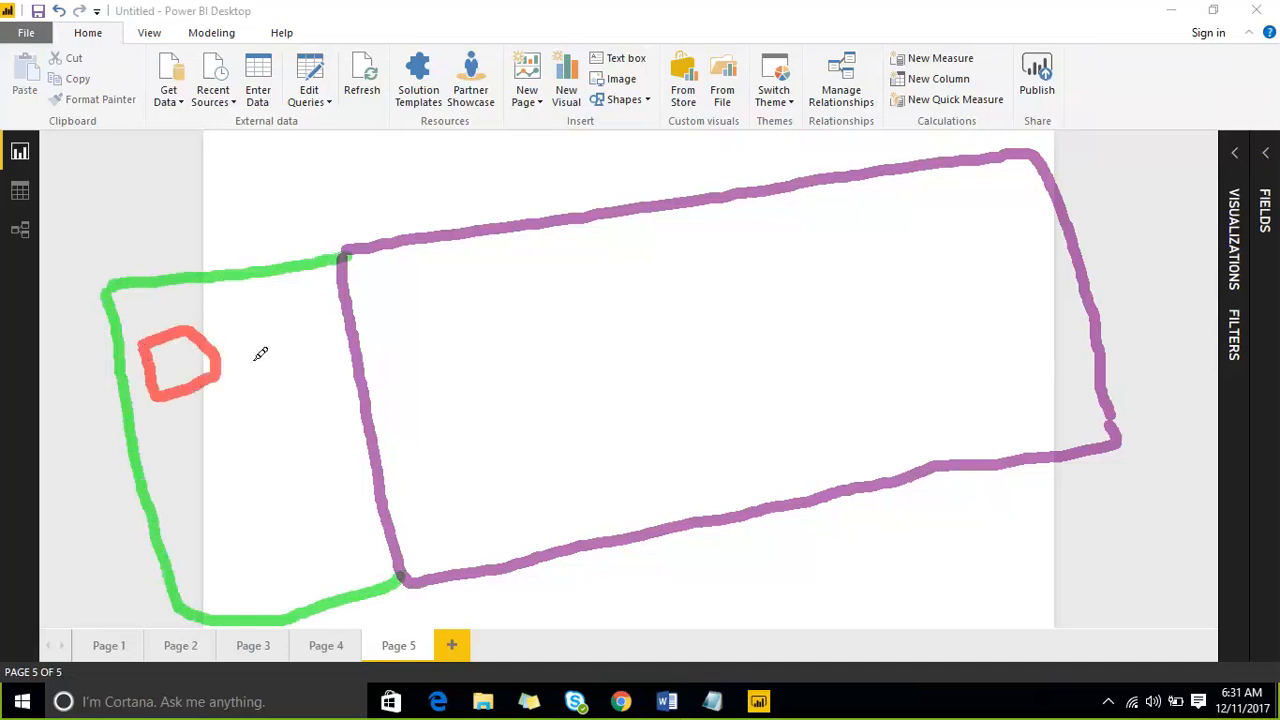
pyautogui.moveTo(250, 322)
pyautogui.mouseDown()
pyautogui.moveTo(306, 320)
pyautogui.moveTo(256, 314)
pyautogui.mouseUp()
pyautogui.moveTo(178, 450)
pyautogui.mouseDown()
pyautogui.moveTo(192, 514)
pyautogui.moveTo(240, 491)
pyautogui.moveTo(215, 508)
pyautogui.mouseUp()
pyautogui.moveTo(281, 428)
pyautogui.mouseDown()
pyautogui.moveTo(300, 484)
pyautogui.moveTo(292, 570)
pyautogui.mouseUp()
pyautogui.moveTo(298, 506); pyautogui.dragTo(316, 563)
pyautogui.moveTo(234, 404)
pyautogui.mouseDown()
pyautogui.moveTo(248, 438)
pyautogui.moveTo(254, 398)
pyautogui.moveTo(222, 398)
pyautogui.moveTo(258, 417)
pyautogui.mouseUp()
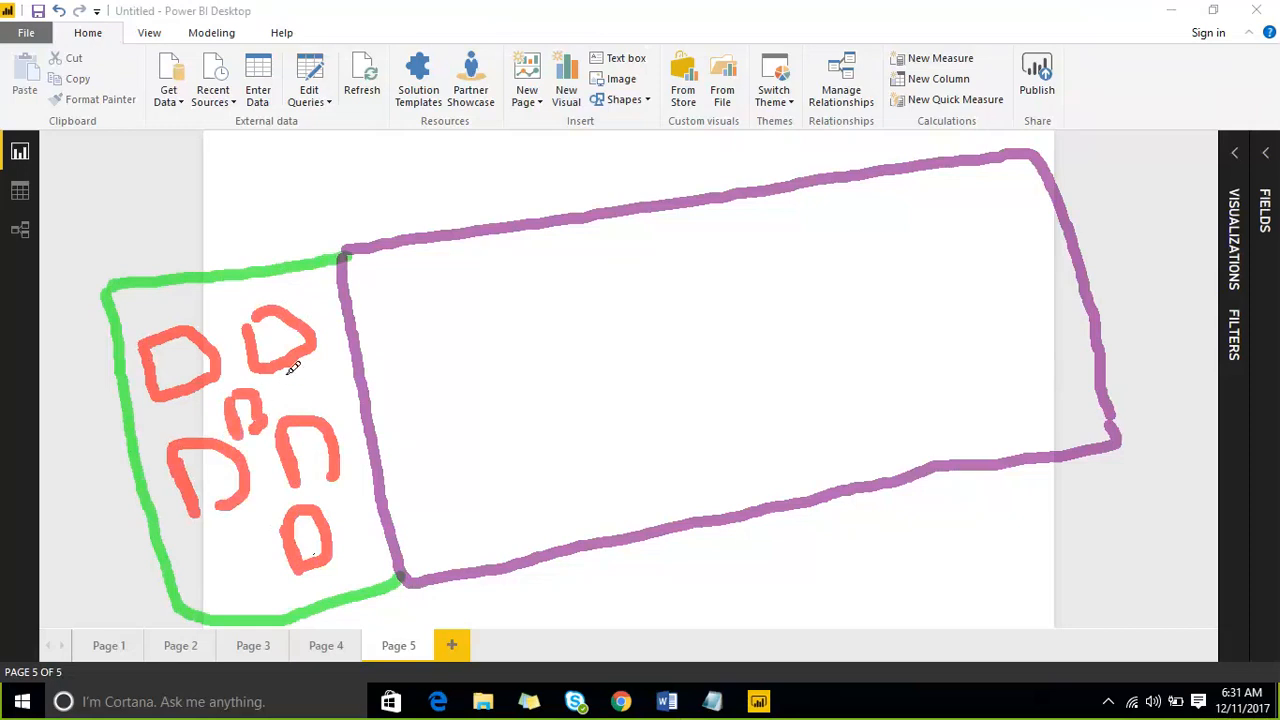
pyautogui.moveTo(291, 366)
pyautogui.mouseDown()
pyautogui.moveTo(270, 400)
pyautogui.moveTo(306, 407)
pyautogui.mouseUp()
pyautogui.moveTo(218, 420); pyautogui.dragTo(209, 441)
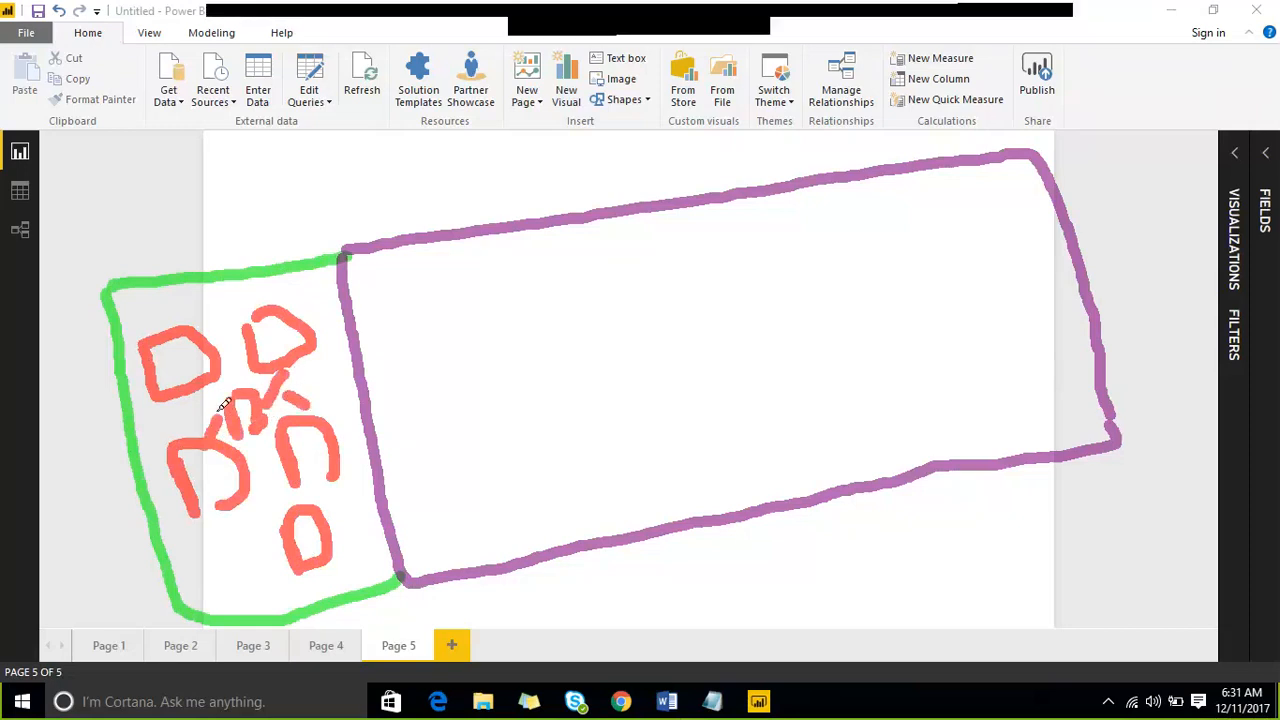
pyautogui.moveTo(207, 388); pyautogui.dragTo(275, 451)
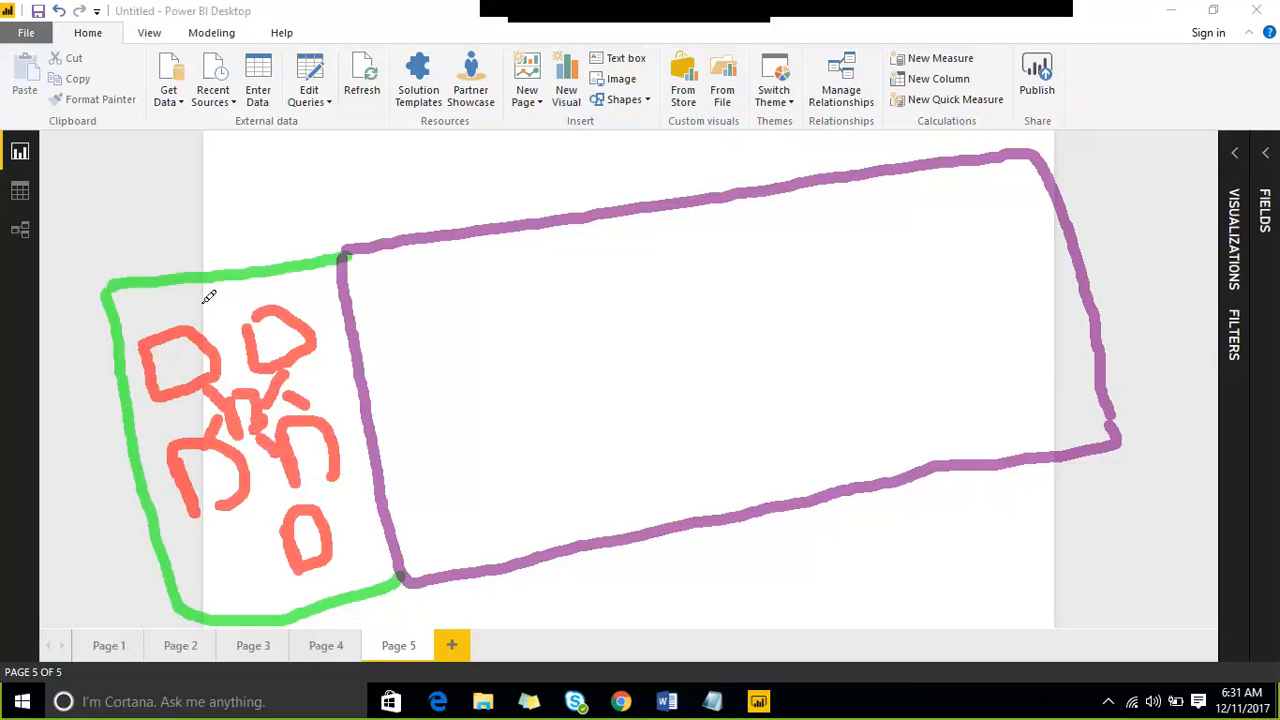
# - Sketch two red cylinders above the green frame, with blue lines leading from them to it and a blue tick inside it
pyautogui.moveTo(116, 127)
pyautogui.mouseDown()
pyautogui.moveTo(151, 121)
pyautogui.moveTo(108, 120)
pyautogui.moveTo(176, 132)
pyautogui.moveTo(168, 100)
pyautogui.moveTo(320, 88)
pyautogui.moveTo(245, 149)
pyautogui.moveTo(312, 106)
pyautogui.moveTo(304, 90)
pyautogui.mouseUp()
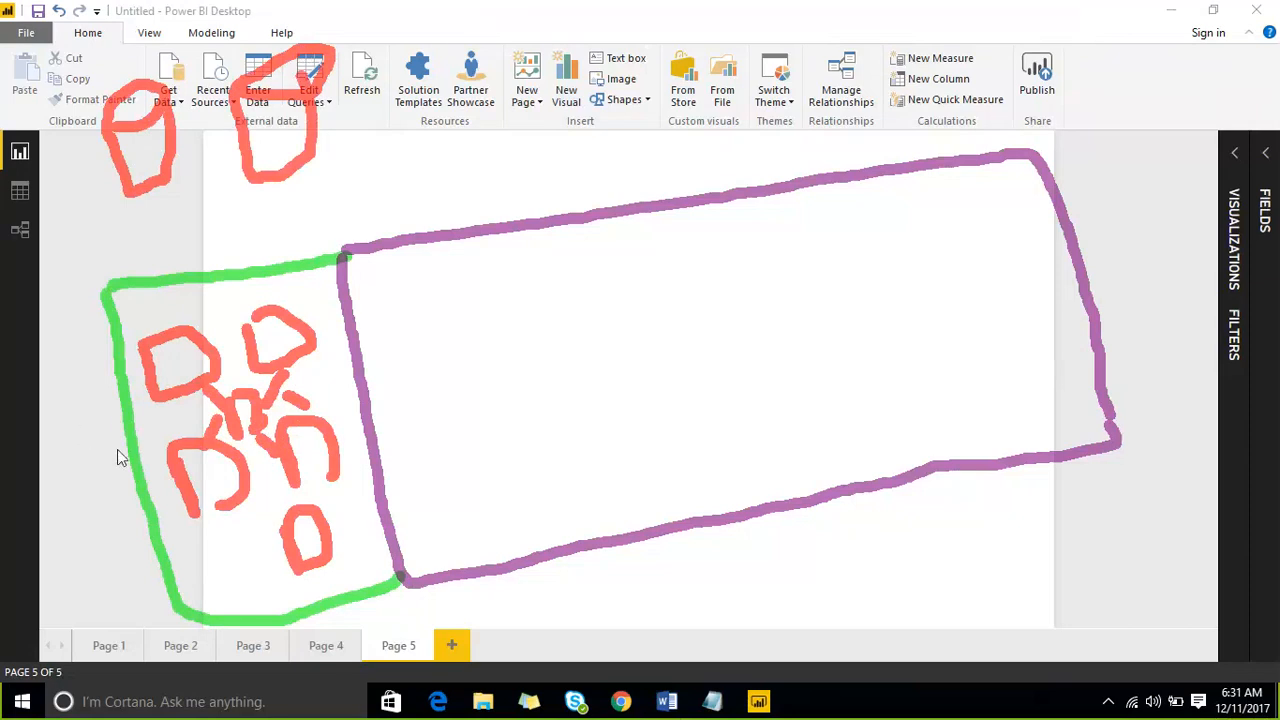
pyautogui.press('b')
pyautogui.moveTo(150, 195); pyautogui.dragTo(160, 265)
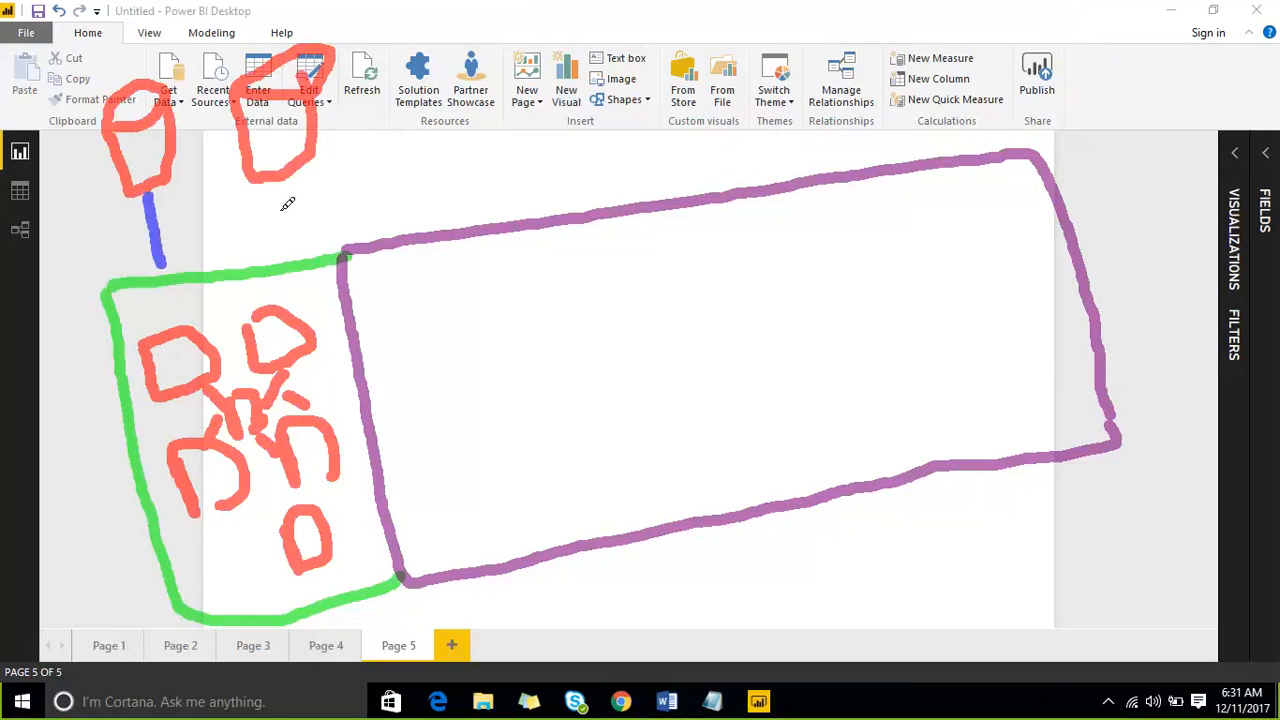
pyautogui.moveTo(278, 196); pyautogui.dragTo(261, 248)
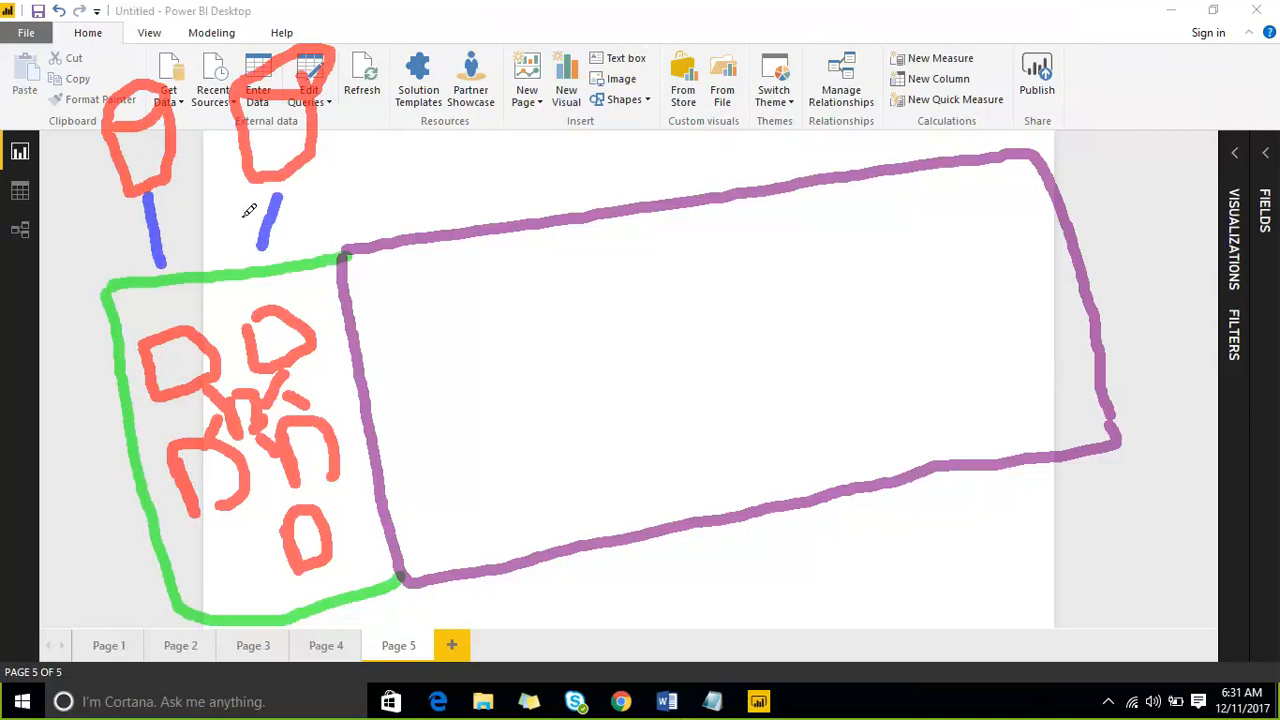
pyautogui.moveTo(317, 376)
pyautogui.mouseDown()
pyautogui.moveTo(331, 390)
pyautogui.moveTo(340, 346)
pyautogui.mouseUp()
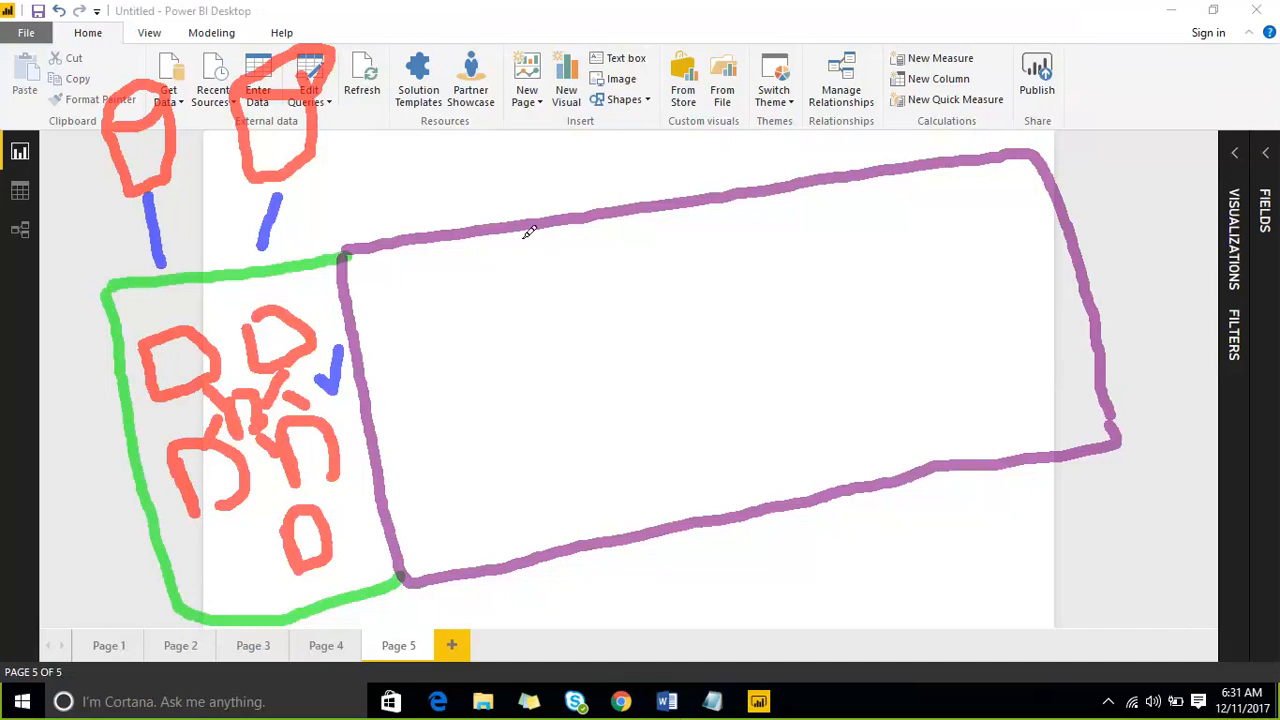
# - Divide the purple frame into four sections with three blue lines and tick the first section in blue
pyautogui.moveTo(520, 234); pyautogui.dragTo(595, 540)
pyautogui.moveTo(495, 404); pyautogui.dragTo(517, 387)
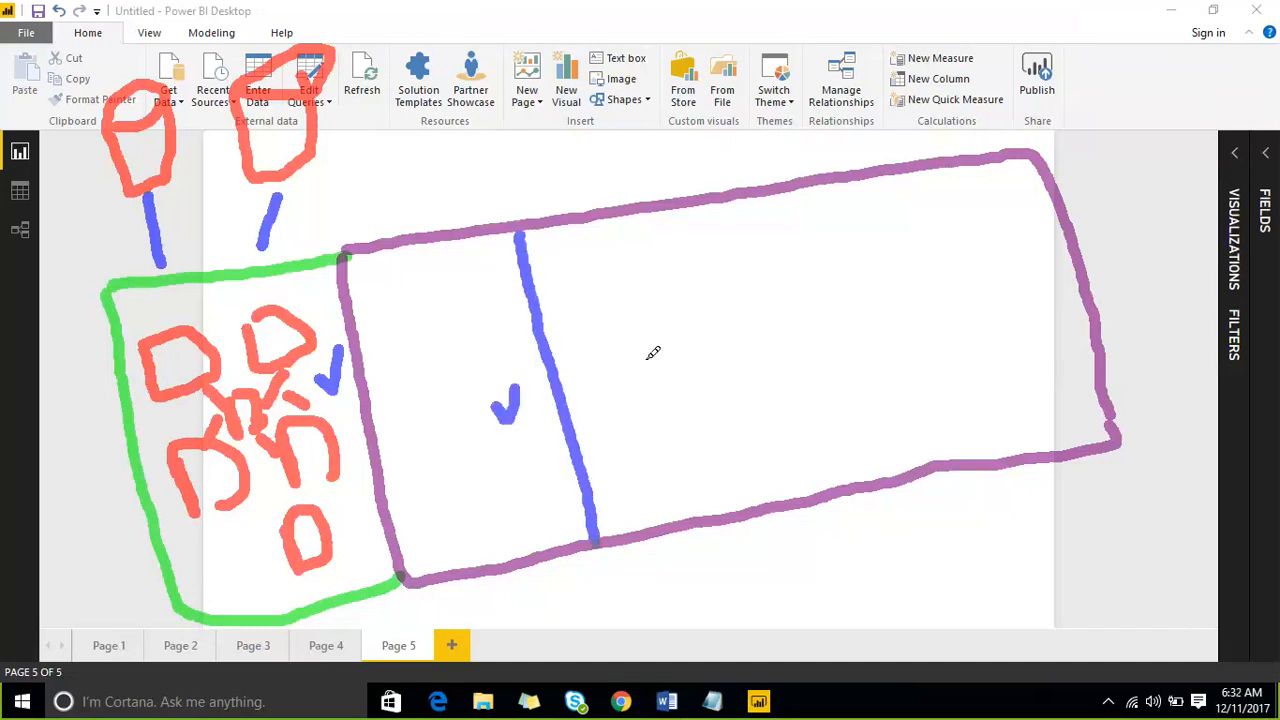
pyautogui.moveTo(697, 210); pyautogui.dragTo(758, 476)
pyautogui.click(845, 192)
pyautogui.moveTo(845, 192); pyautogui.dragTo(912, 447)
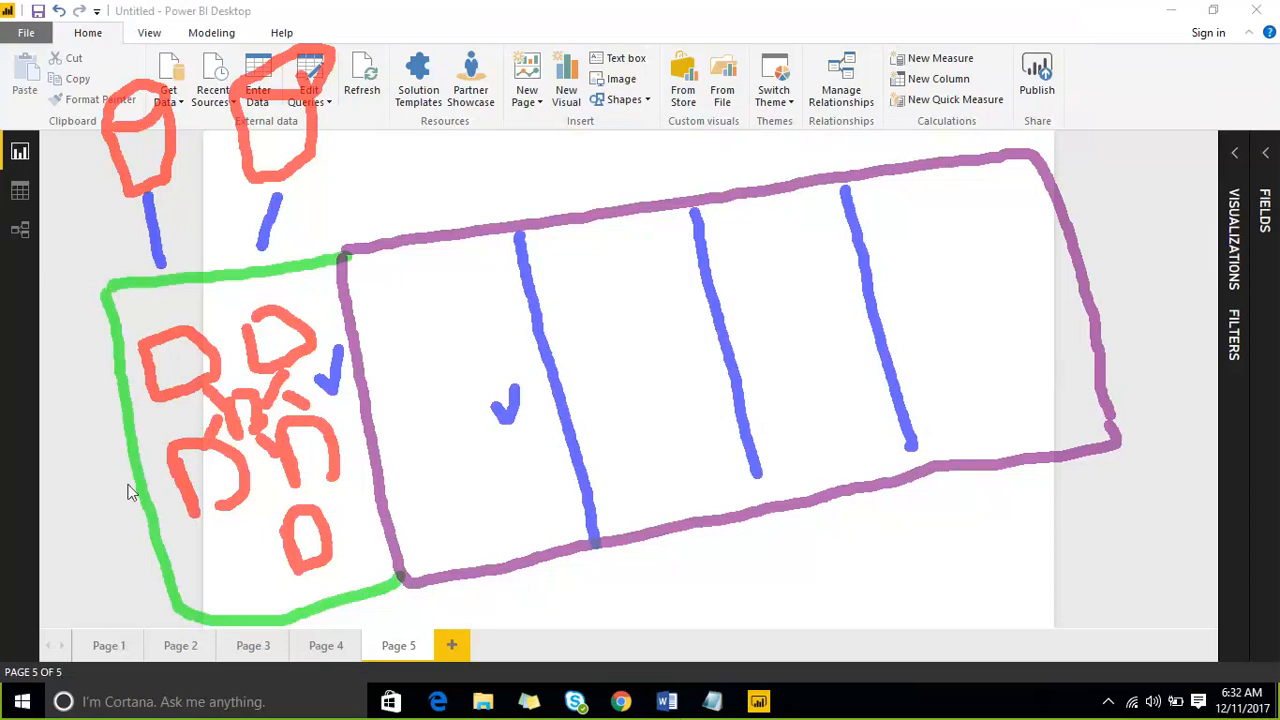
# - Sketch two small pink boxes in each of the four sections of the purple frame
pyautogui.press('p')
pyautogui.moveTo(386, 346)
pyautogui.mouseDown()
pyautogui.moveTo(392, 292)
pyautogui.moveTo(428, 342)
pyautogui.moveTo(410, 350)
pyautogui.mouseUp()
pyautogui.moveTo(466, 388)
pyautogui.mouseDown()
pyautogui.moveTo(489, 329)
pyautogui.moveTo(510, 388)
pyautogui.mouseUp()
pyautogui.moveTo(576, 276); pyautogui.dragTo(618, 326)
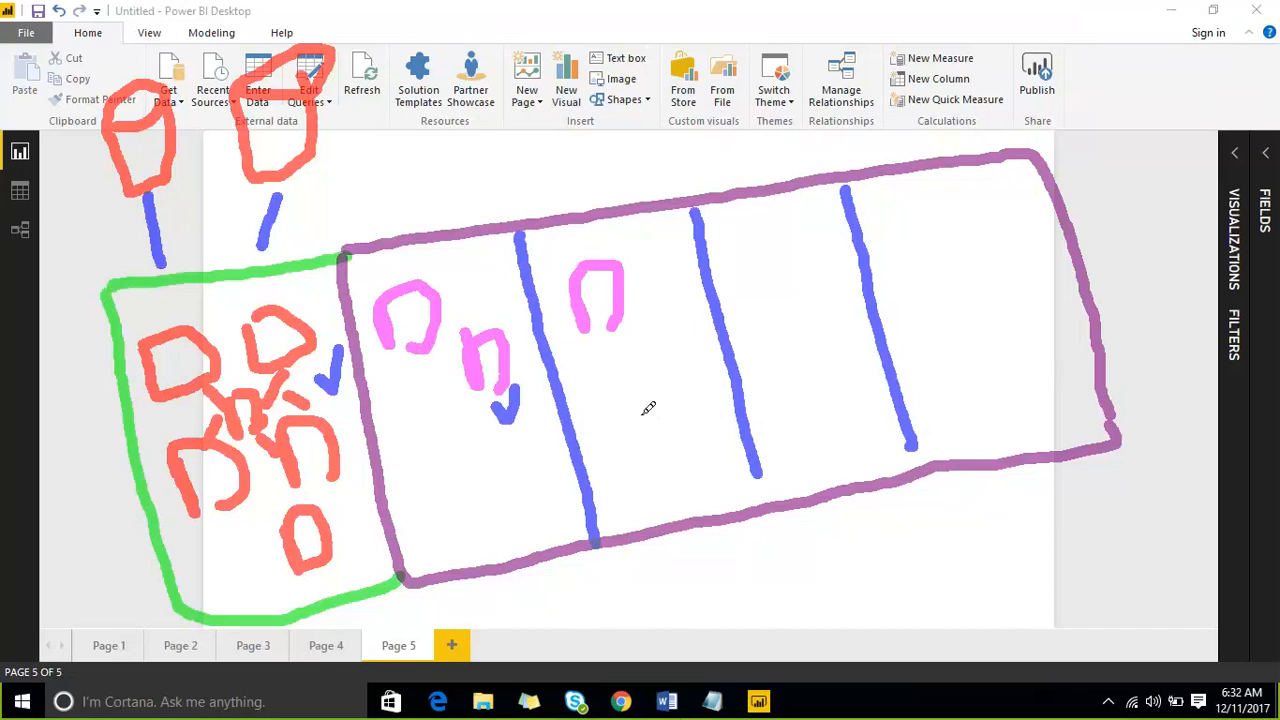
pyautogui.moveTo(648, 408); pyautogui.dragTo(700, 345)
pyautogui.moveTo(738, 248); pyautogui.dragTo(792, 314)
pyautogui.moveTo(795, 430)
pyautogui.mouseDown()
pyautogui.moveTo(809, 367)
pyautogui.moveTo(828, 422)
pyautogui.mouseUp()
pyautogui.moveTo(908, 234)
pyautogui.mouseDown()
pyautogui.moveTo(906, 296)
pyautogui.moveTo(955, 293)
pyautogui.mouseUp()
pyautogui.moveTo(966, 395)
pyautogui.mouseDown()
pyautogui.moveTo(950, 345)
pyautogui.moveTo(1000, 380)
pyautogui.mouseUp()
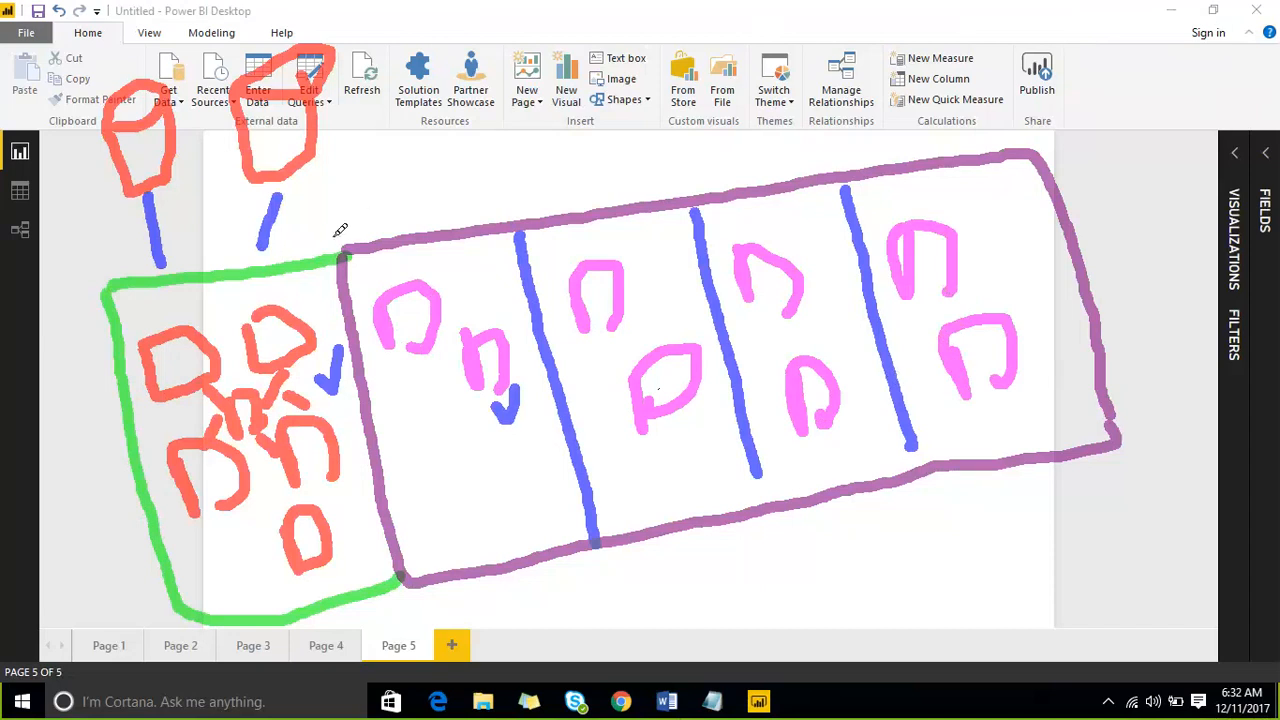
# - Encircle the whole purple frame in pink and handwrite "filters" above its far corner
pyautogui.moveTo(337, 250)
pyautogui.mouseDown()
pyautogui.moveTo(506, 152)
pyautogui.moveTo(1040, 162)
pyautogui.moveTo(1100, 440)
pyautogui.moveTo(860, 562)
pyautogui.mouseUp()
pyautogui.moveTo(750, 571)
pyautogui.mouseDown()
pyautogui.moveTo(515, 578)
pyautogui.moveTo(398, 526)
pyautogui.moveTo(330, 345)
pyautogui.moveTo(333, 236)
pyautogui.mouseUp()
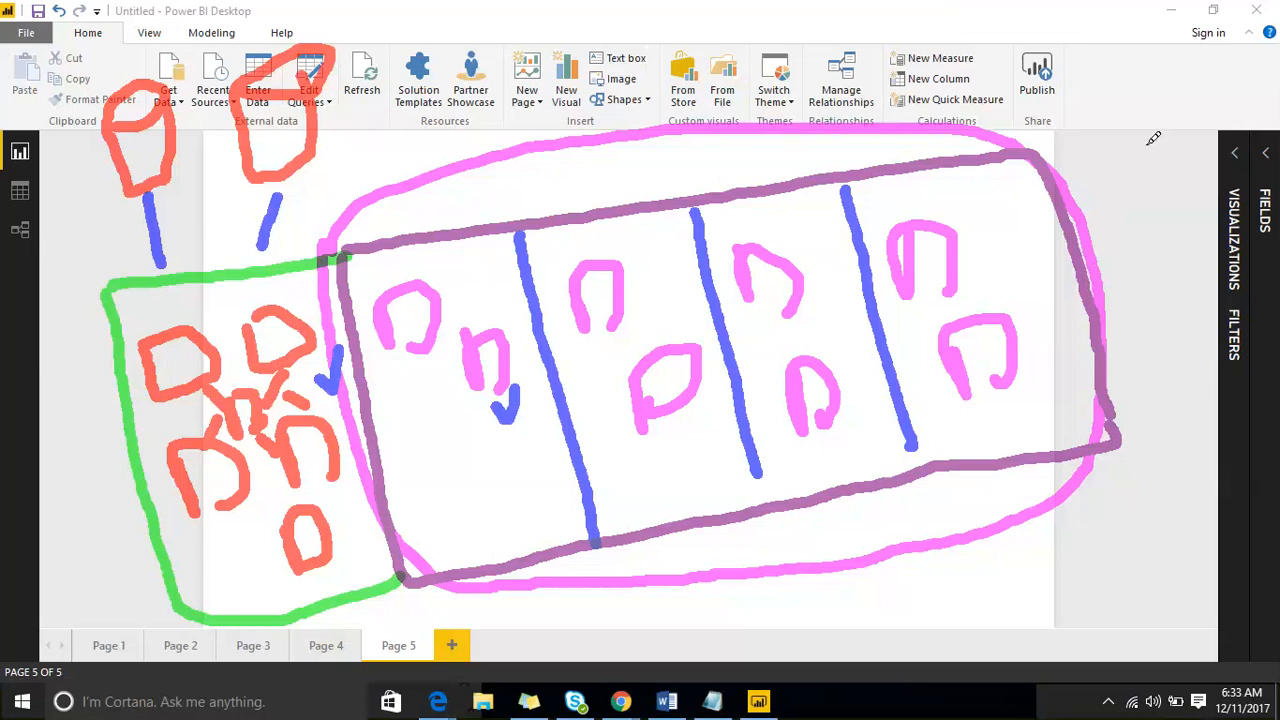
pyautogui.moveTo(1100, 68); pyautogui.dragTo(1112, 158)
pyautogui.moveTo(1068, 130)
pyautogui.mouseDown()
pyautogui.moveTo(1122, 116)
pyautogui.moveTo(1145, 132)
pyautogui.mouseUp()
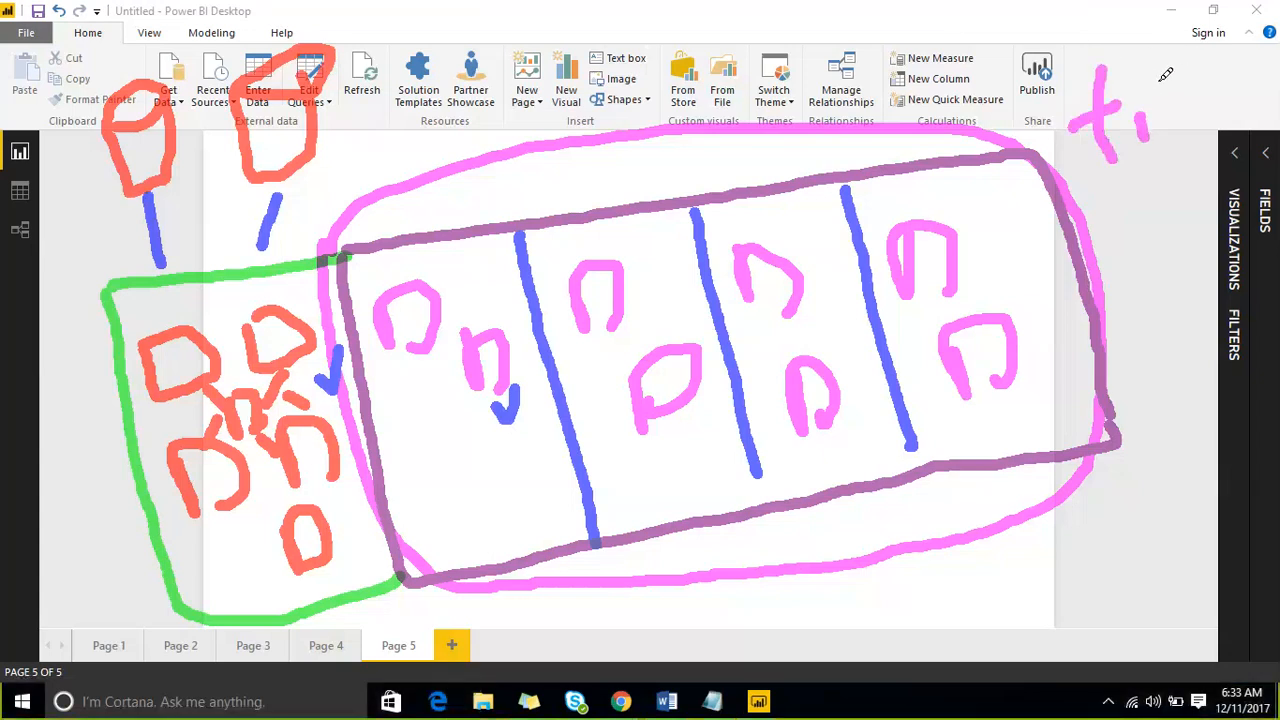
pyautogui.moveTo(1152, 56); pyautogui.dragTo(1192, 122)
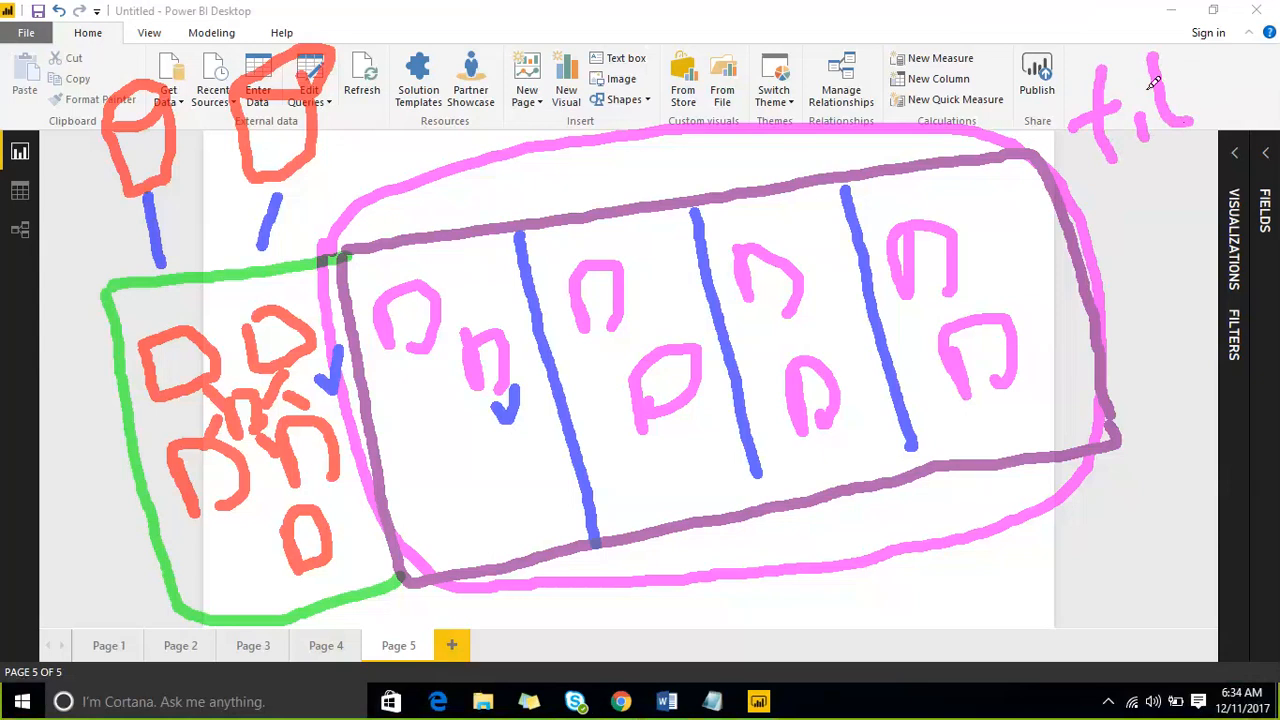
pyautogui.moveTo(1186, 50)
pyautogui.mouseDown()
pyautogui.moveTo(1220, 120)
pyautogui.moveTo(1264, 77)
pyautogui.mouseUp()
pyautogui.moveTo(1257, 9)
pyautogui.mouseDown()
pyautogui.moveTo(1240, 26)
pyautogui.moveTo(1243, 60)
pyautogui.mouseUp()
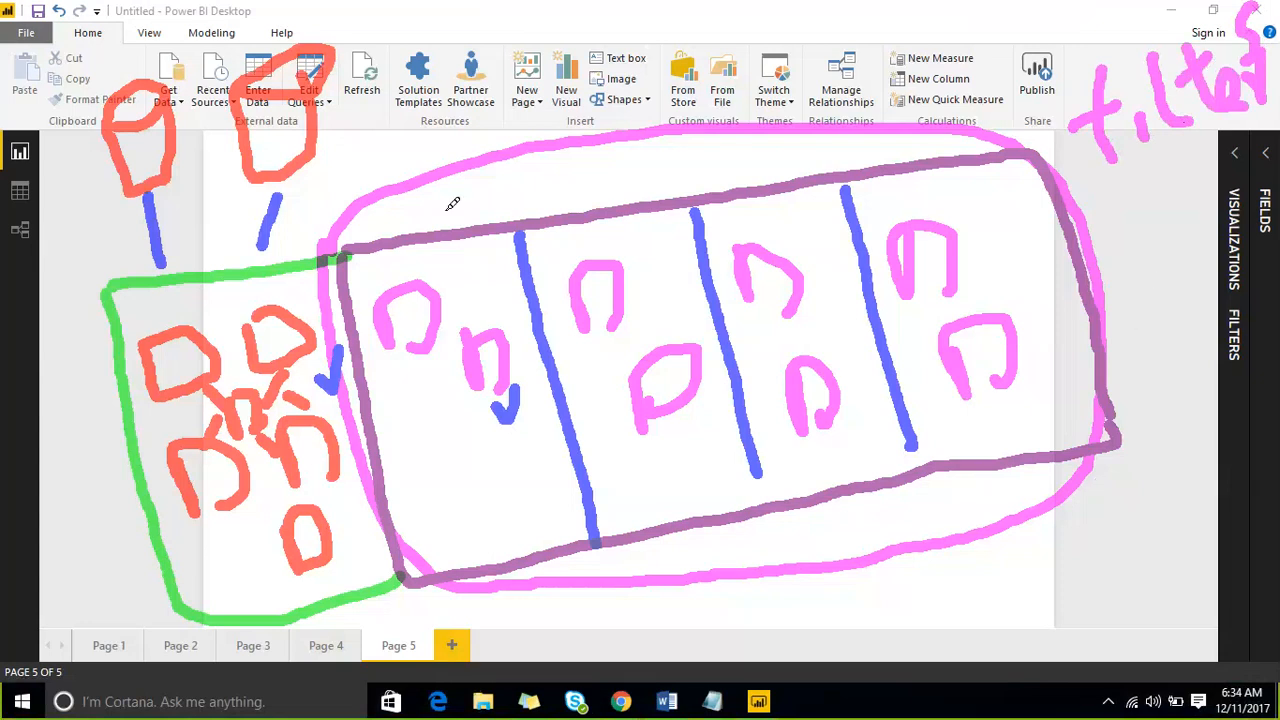
# - Draw three pink pointer lines: one from the first section's upper box and two outward below the encircled frame
pyautogui.moveTo(447, 278)
pyautogui.mouseDown()
pyautogui.moveTo(520, 195)
pyautogui.moveTo(655, 92)
pyautogui.mouseUp()
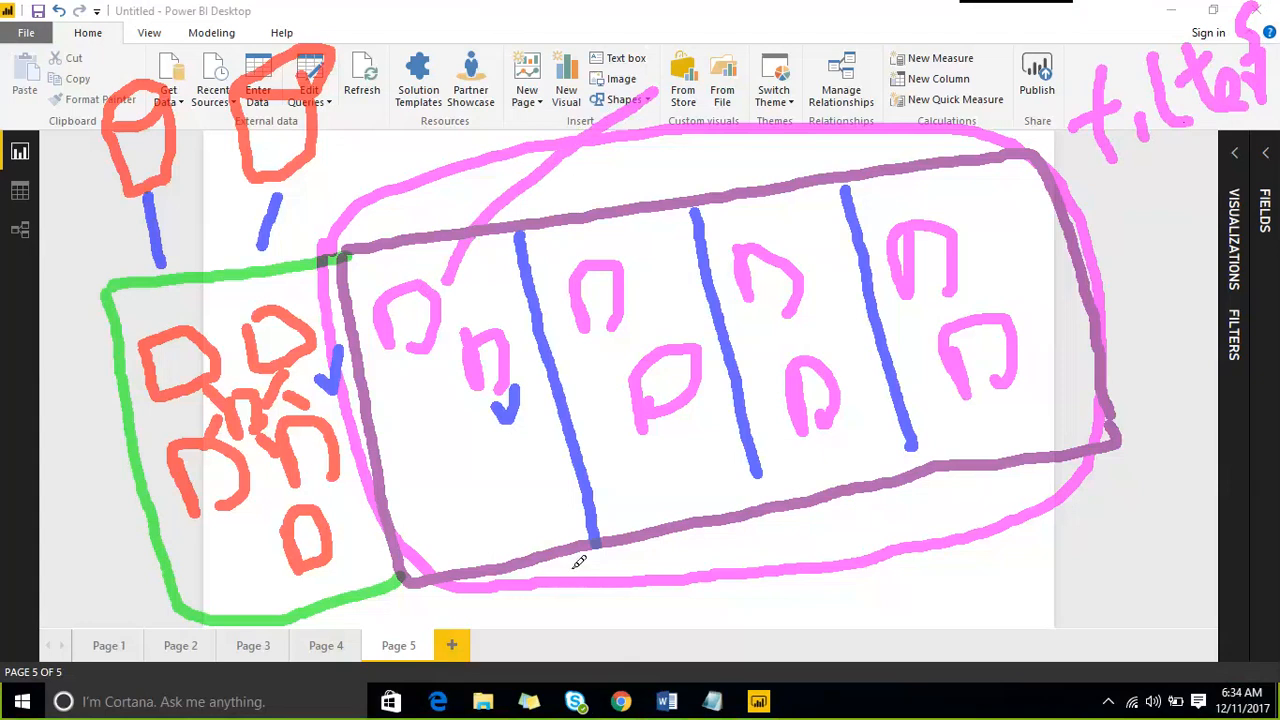
pyautogui.moveTo(567, 559); pyautogui.dragTo(630, 672)
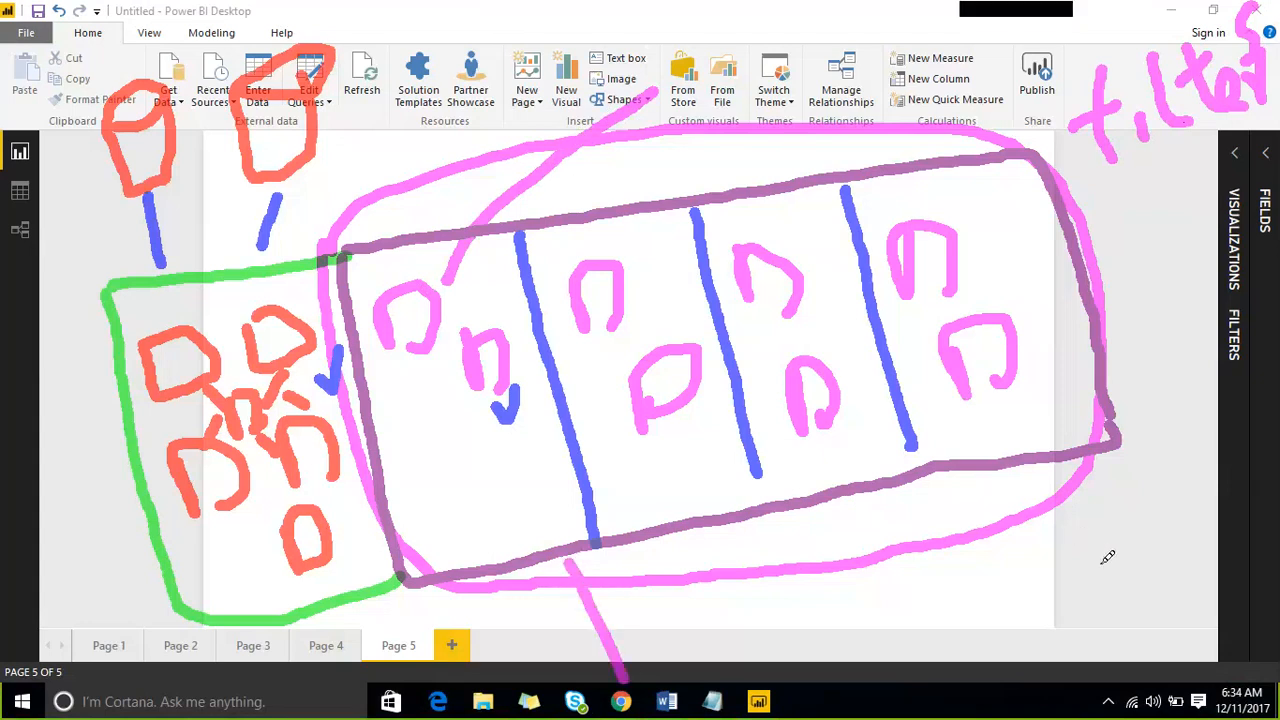
pyautogui.moveTo(1047, 524); pyautogui.dragTo(1128, 603)
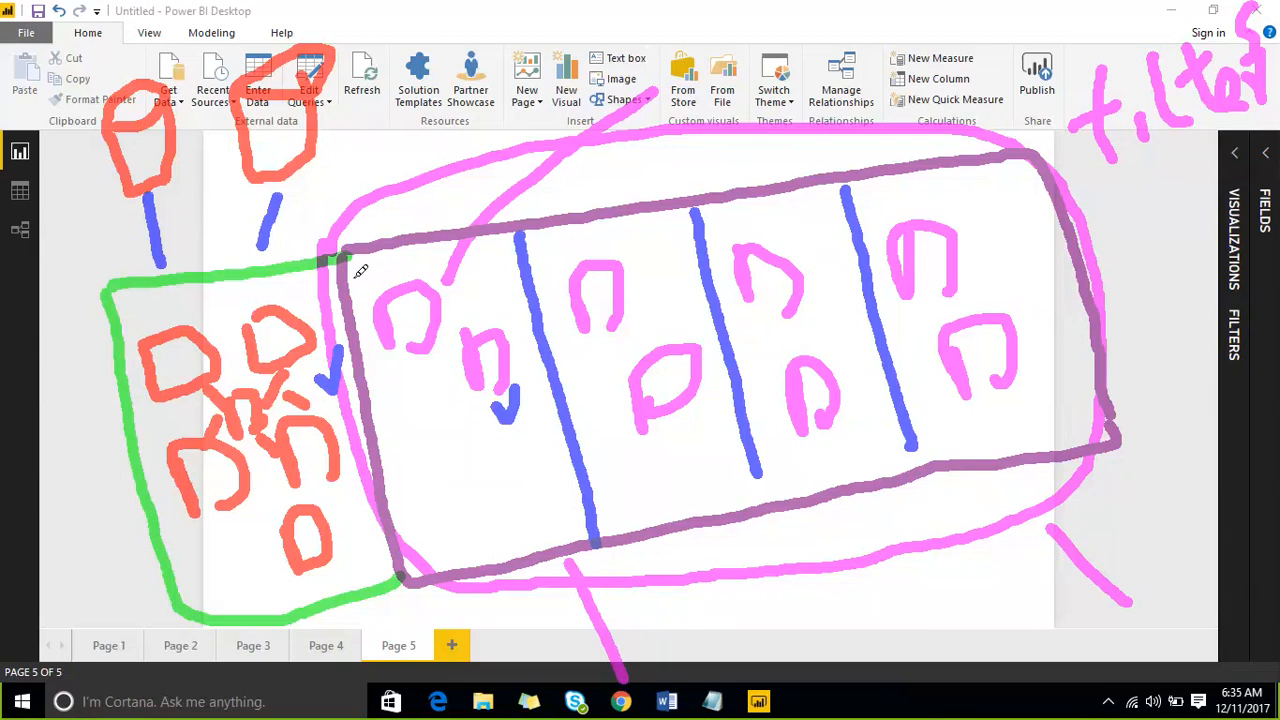
# - Circle the first pink box in the first section and add slanted pink strokes around the section's other box
pyautogui.moveTo(366, 283)
pyautogui.mouseDown()
pyautogui.moveTo(389, 261)
pyautogui.moveTo(440, 263)
pyautogui.moveTo(415, 372)
pyautogui.moveTo(373, 333)
pyautogui.moveTo(383, 272)
pyautogui.mouseUp()
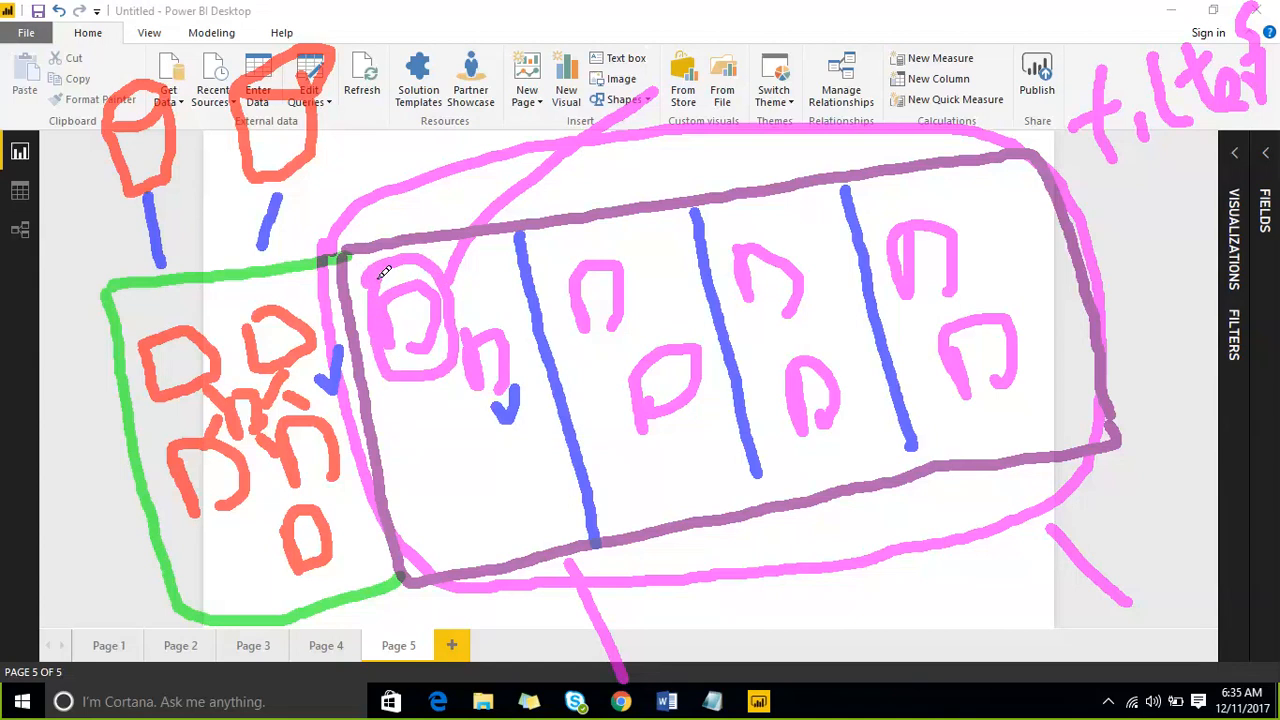
pyautogui.moveTo(490, 308); pyautogui.dragTo(530, 252)
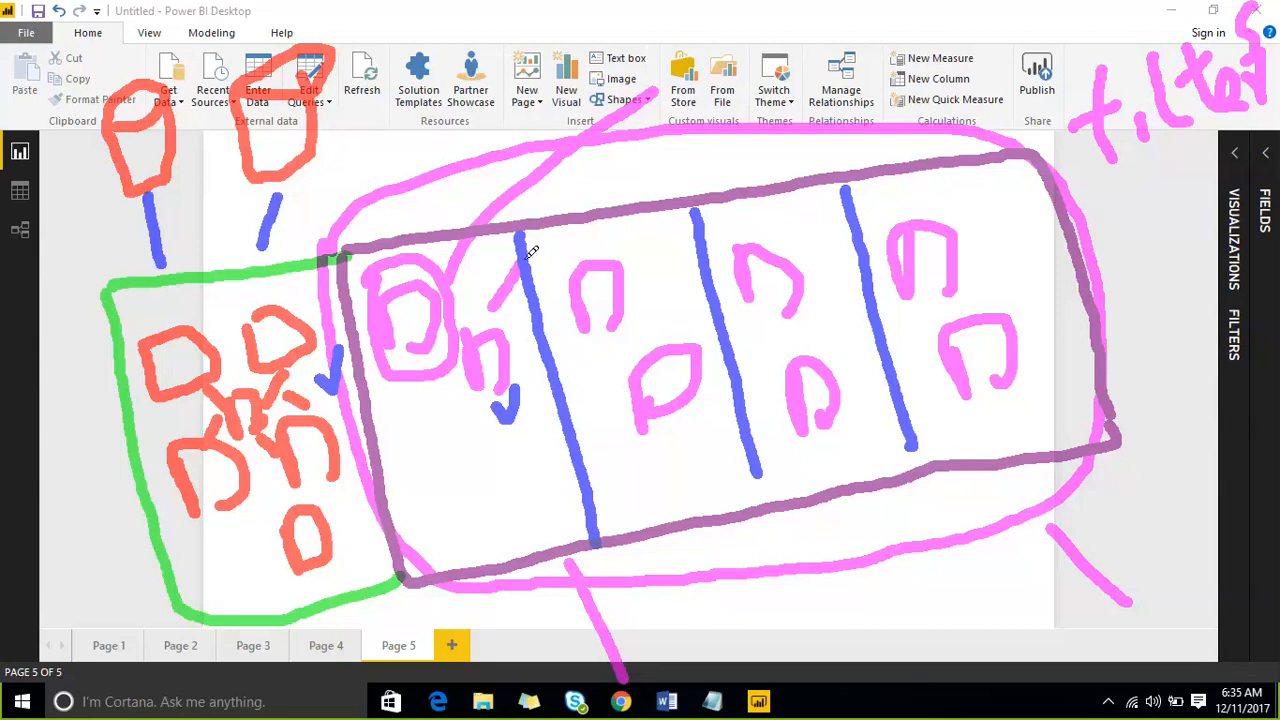
pyautogui.moveTo(500, 418); pyautogui.dragTo(462, 507)
pyautogui.moveTo(530, 470)
pyautogui.mouseDown()
pyautogui.moveTo(490, 495)
pyautogui.moveTo(495, 535)
pyautogui.mouseUp()
pyautogui.moveTo(465, 405); pyautogui.dragTo(420, 475)
pyautogui.moveTo(472, 442); pyautogui.dragTo(450, 502)
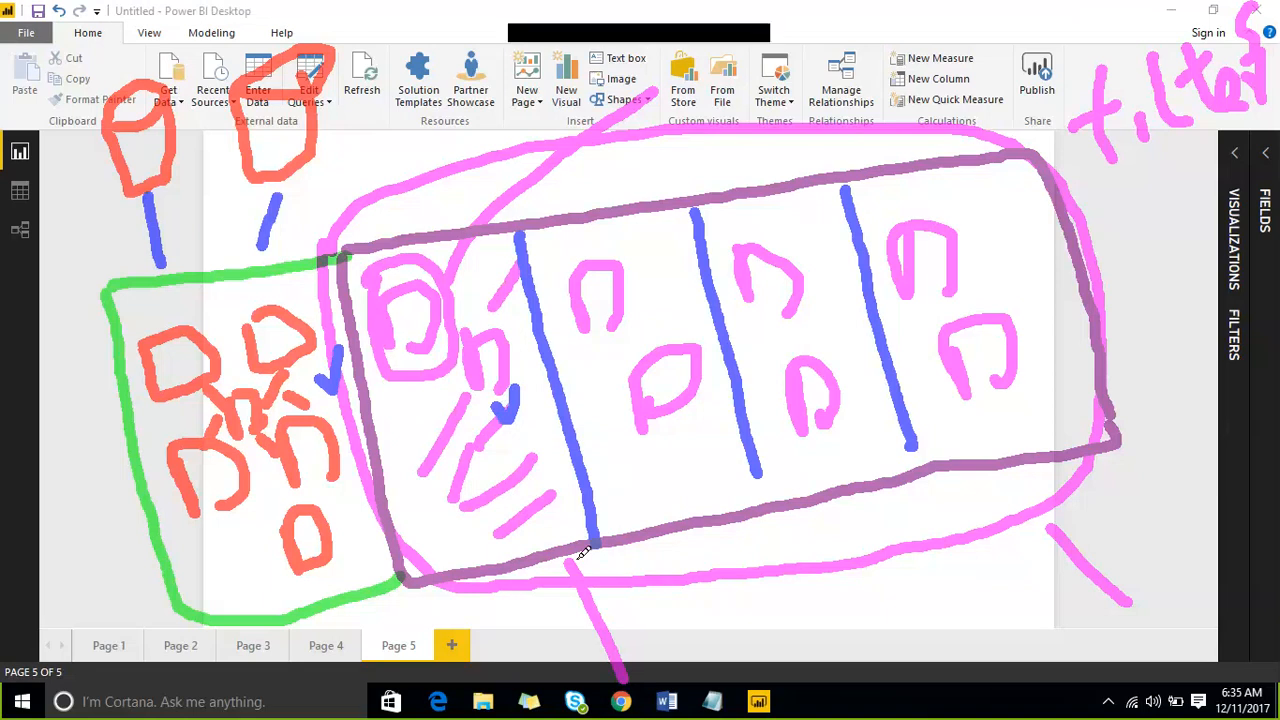
# - Draw three more pink lines down from the purple frame's lower edge, and clear all annotations from the screen
pyautogui.moveTo(645, 538); pyautogui.dragTo(716, 645)
pyautogui.moveTo(804, 515); pyautogui.dragTo(840, 628)
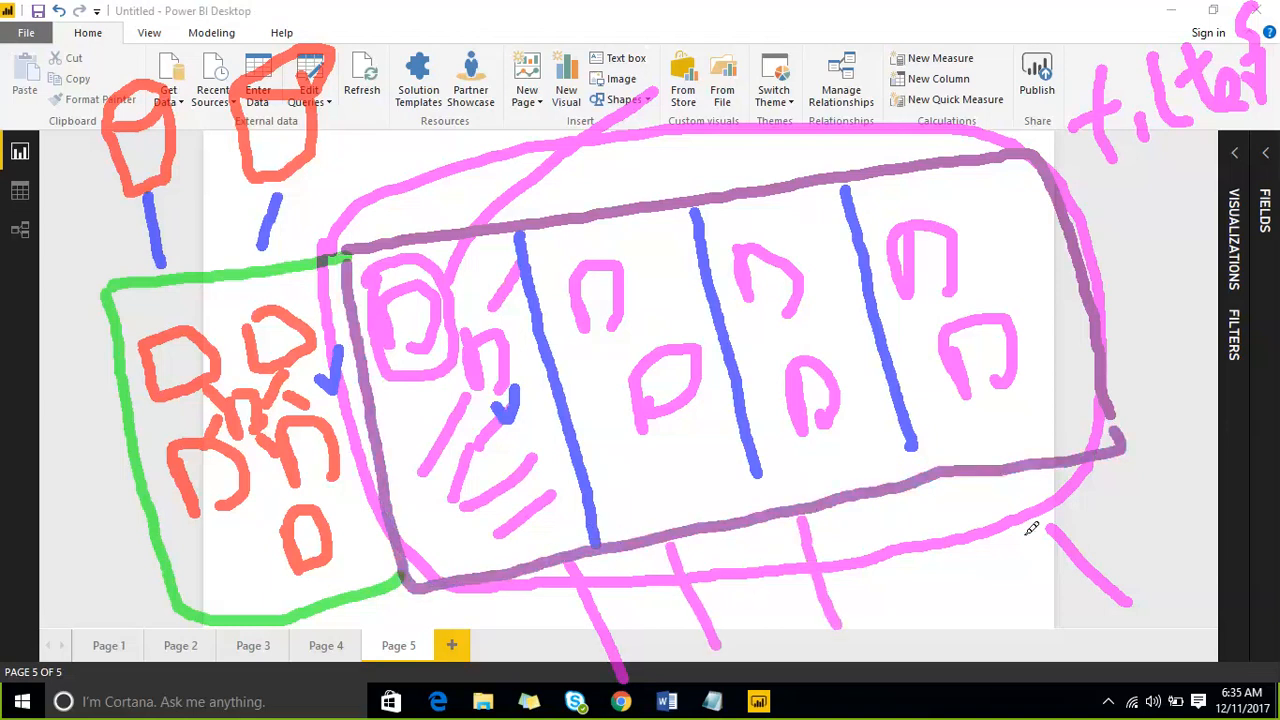
pyautogui.moveTo(990, 472); pyautogui.dragTo(991, 628)
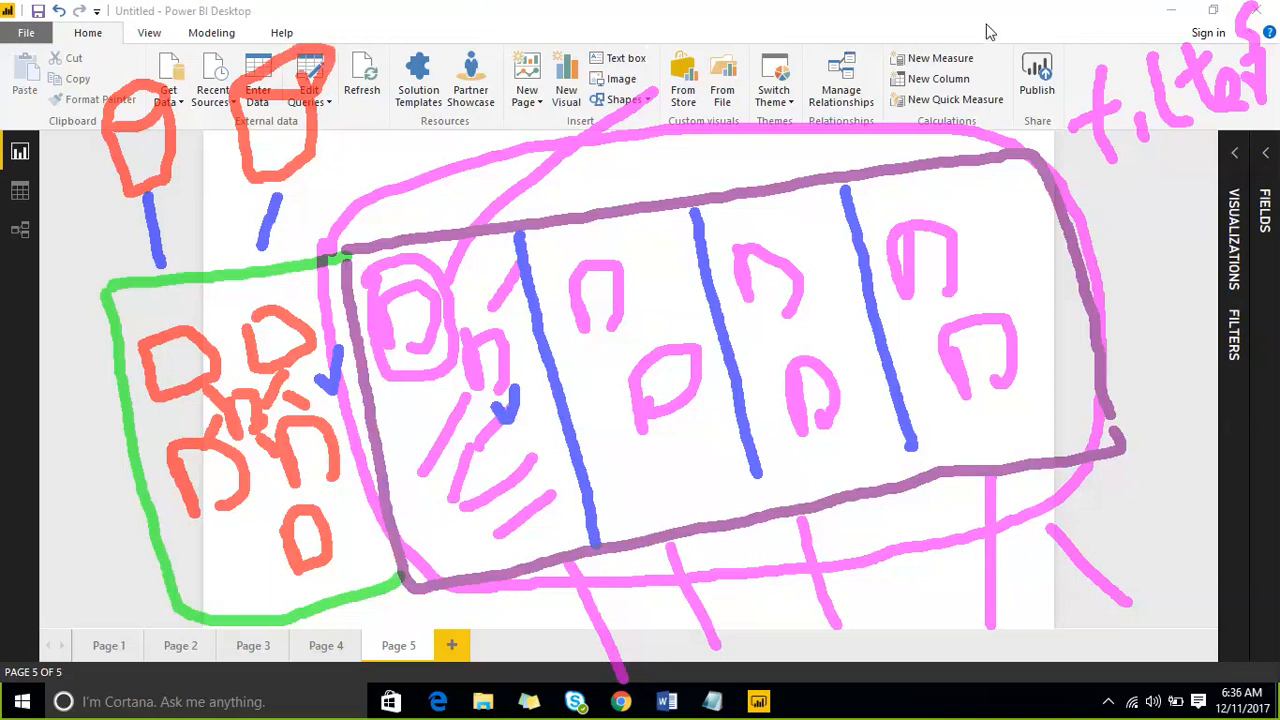
pyautogui.press('Escape')
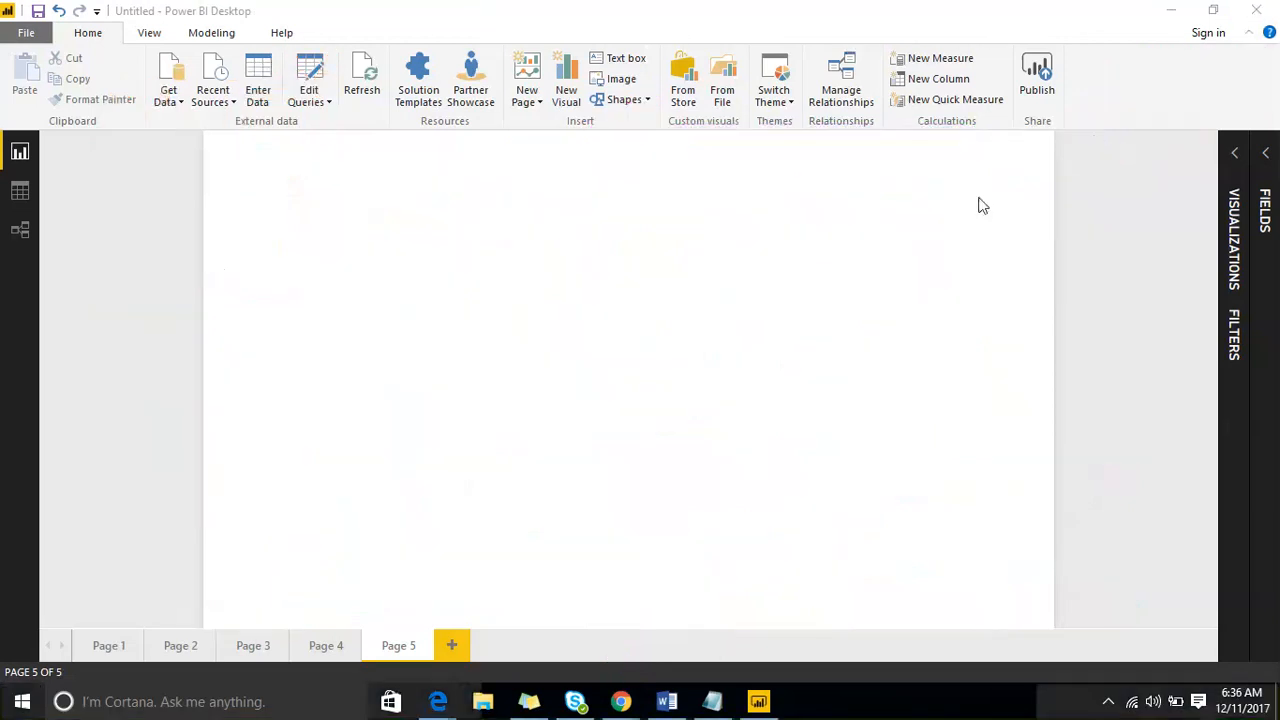
# - Check Page 3 and delete the ename and Dname table from Page 4
pyautogui.click(253, 647)
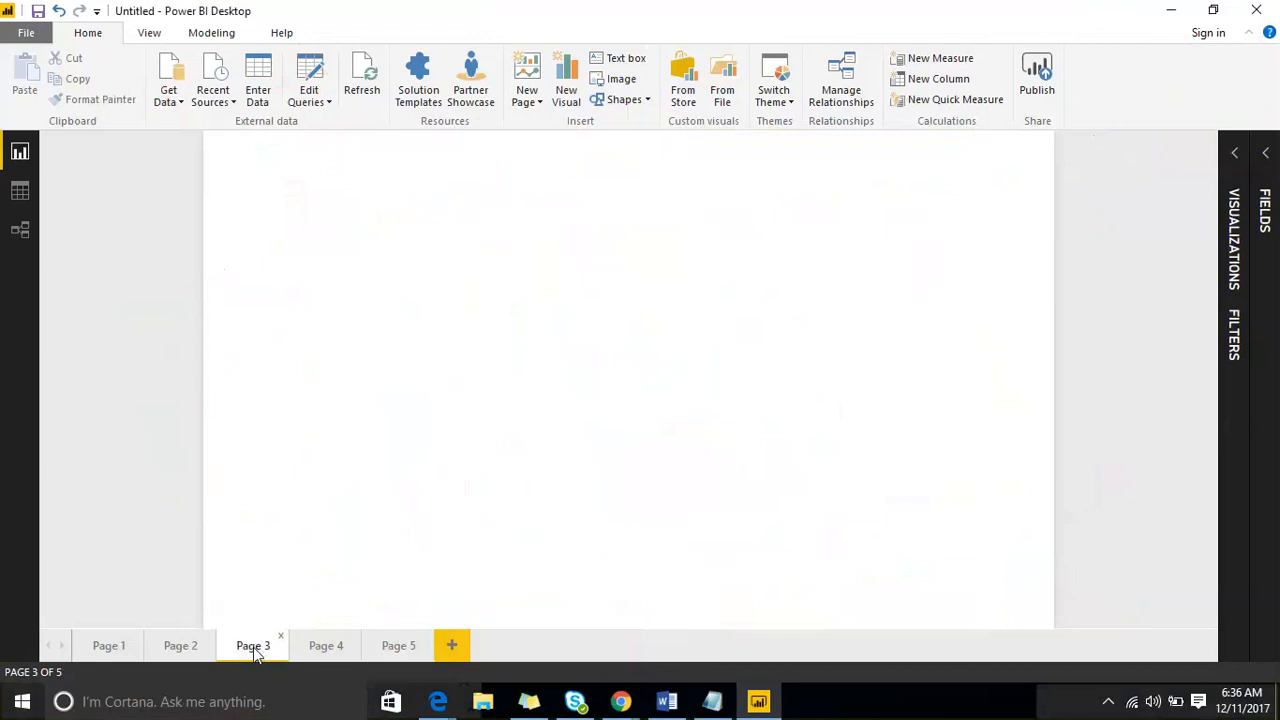
pyautogui.click(324, 648)
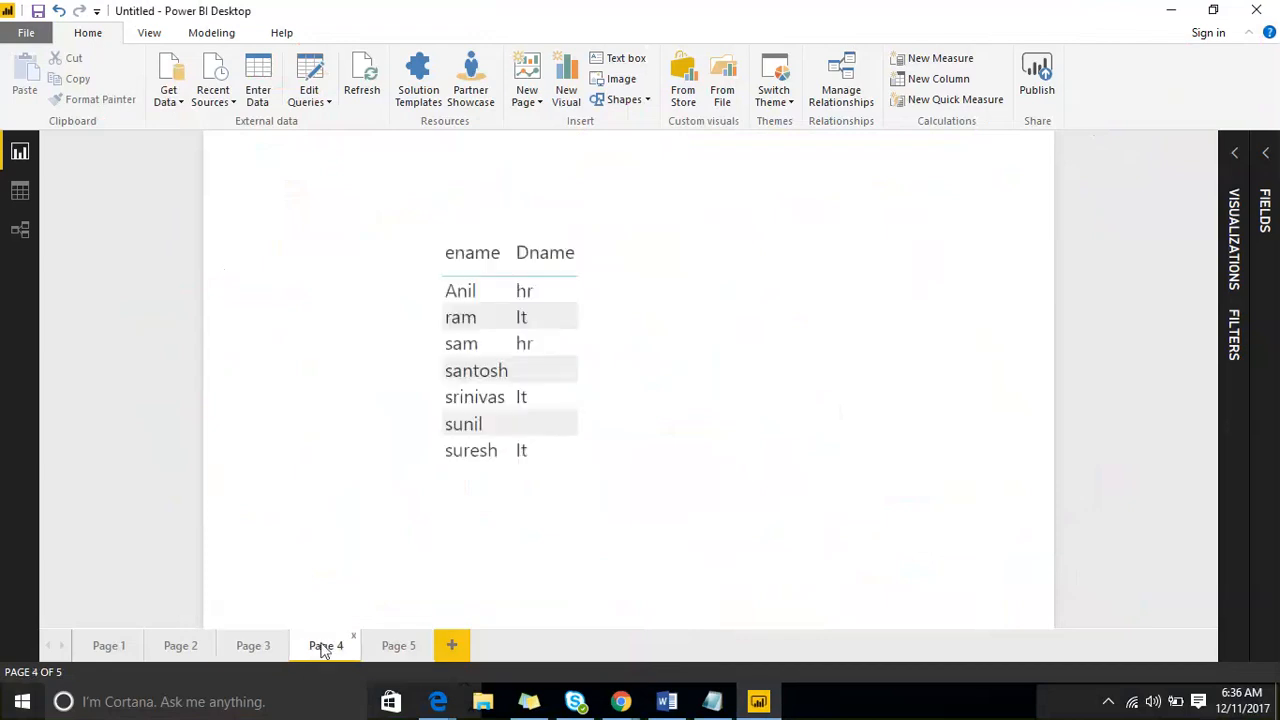
pyautogui.click(470, 245)
pyautogui.press('Delete')
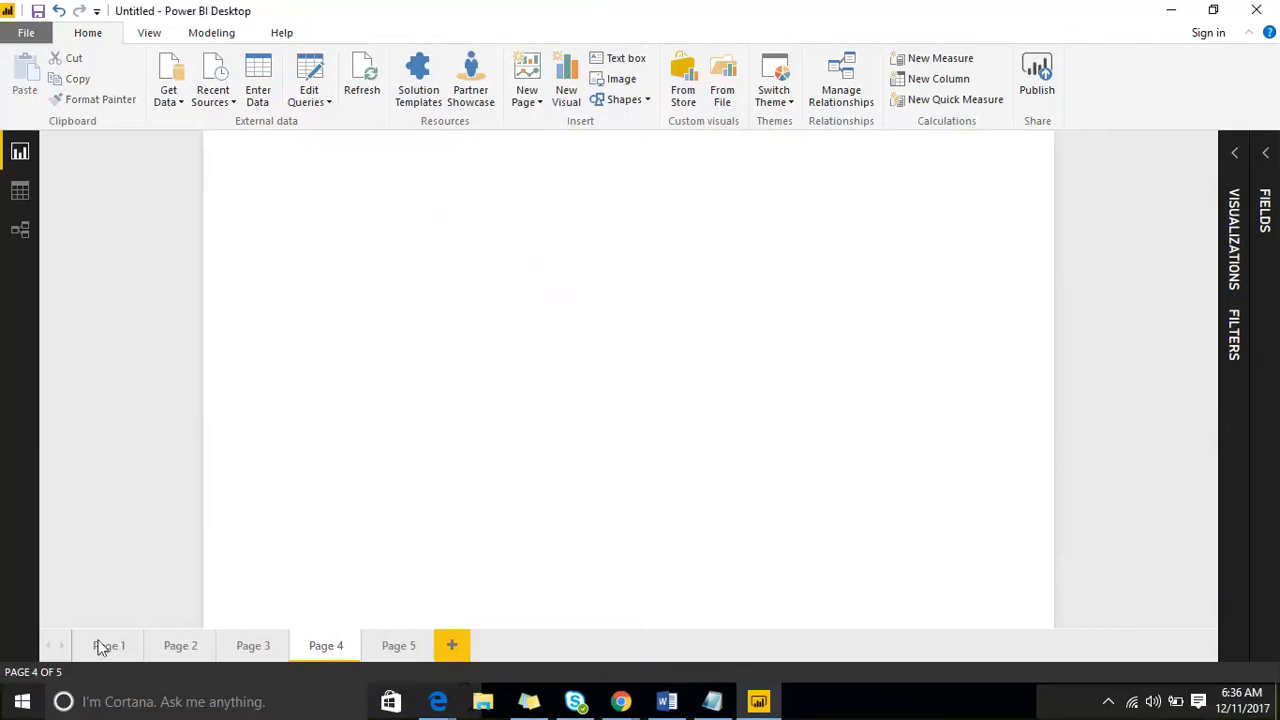
# - Add a clustered column chart of Amount Paid by CityName from Salesdata on Page 3 and enlarge it
pyautogui.click(245, 646)
pyautogui.click(174, 648)
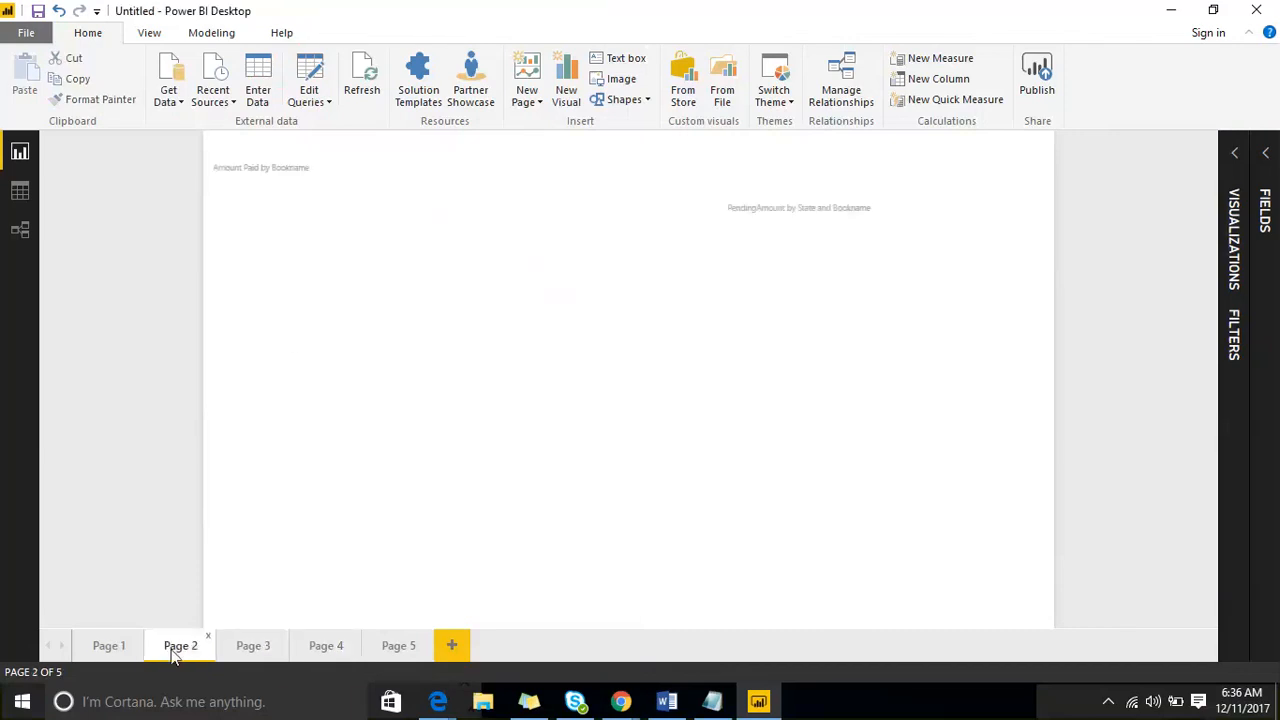
pyautogui.click(250, 650)
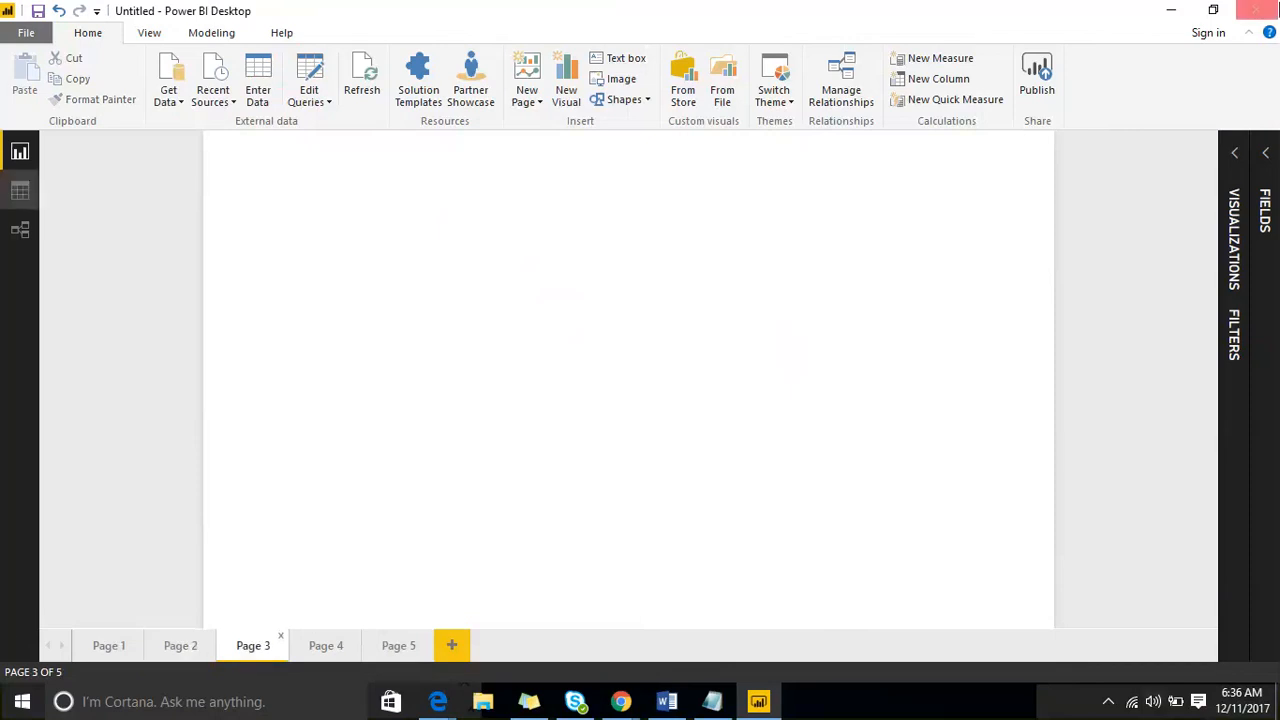
pyautogui.click(1262, 154)
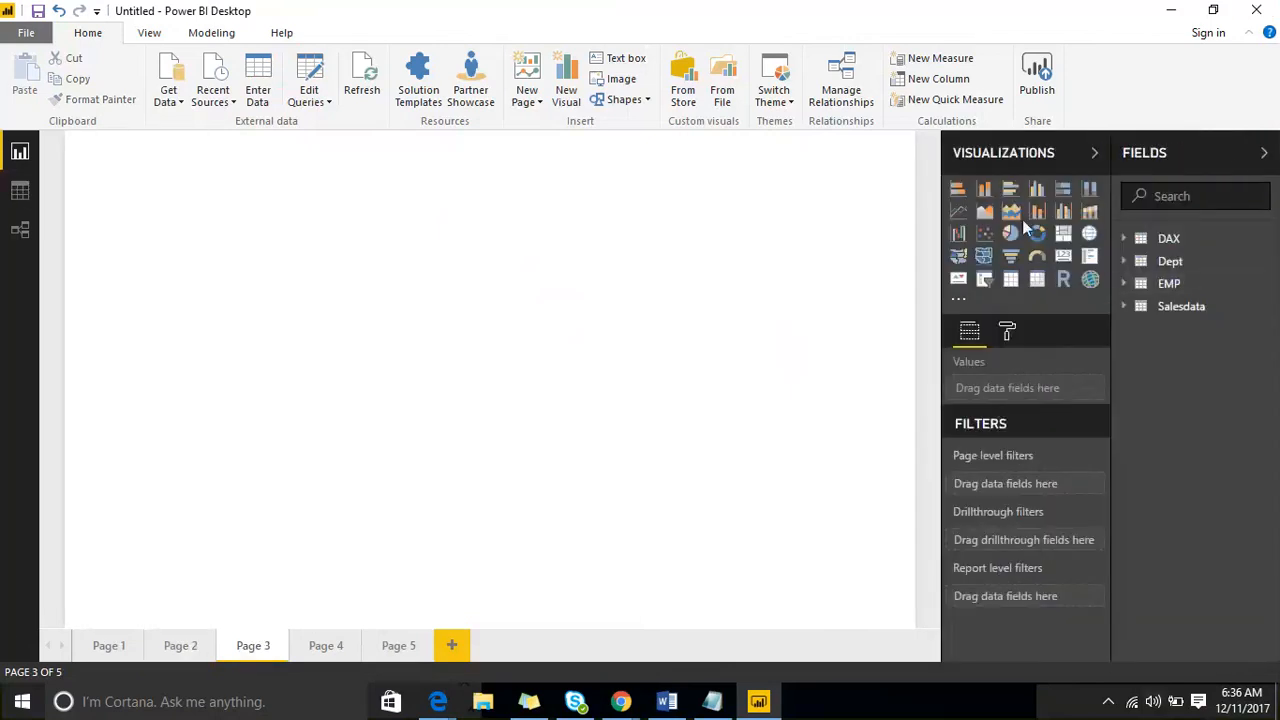
pyautogui.click(1040, 190)
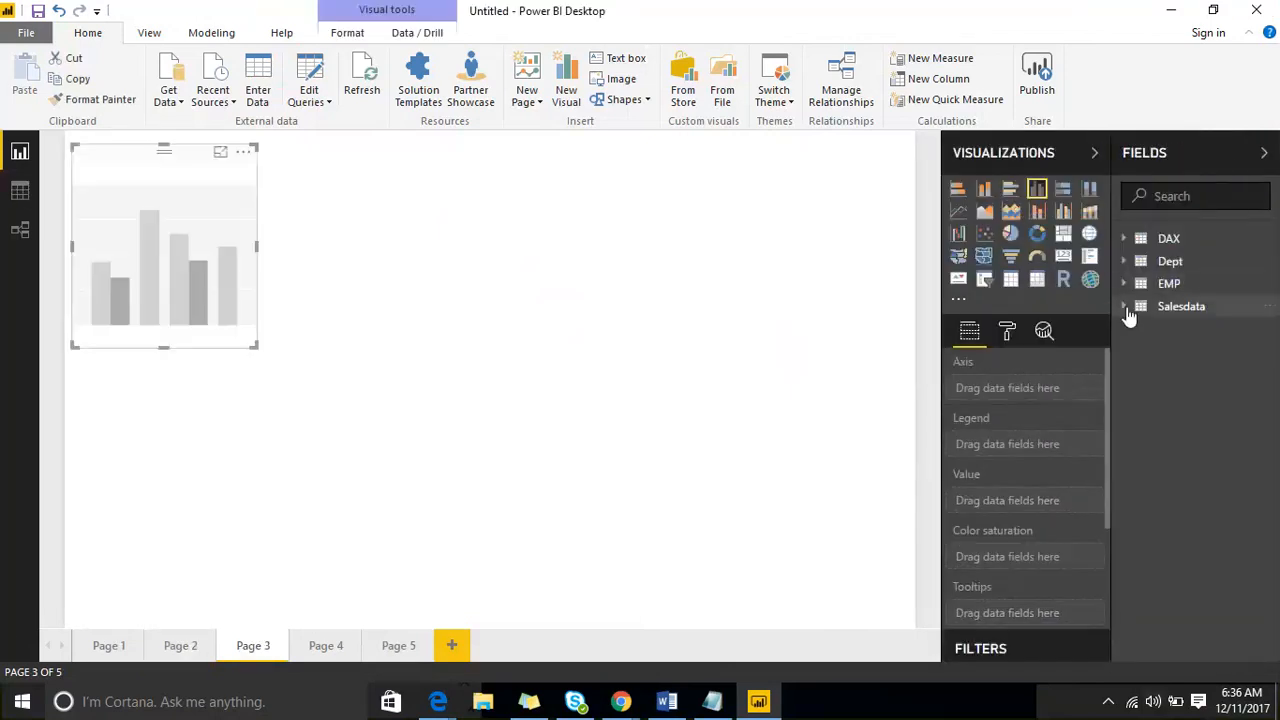
pyautogui.click(1180, 306)
pyautogui.moveTo(1210, 398); pyautogui.dragTo(198, 244)
pyautogui.moveTo(1230, 362); pyautogui.dragTo(165, 245)
pyautogui.moveTo(257, 347); pyautogui.dragTo(382, 402)
pyautogui.click(500, 354)
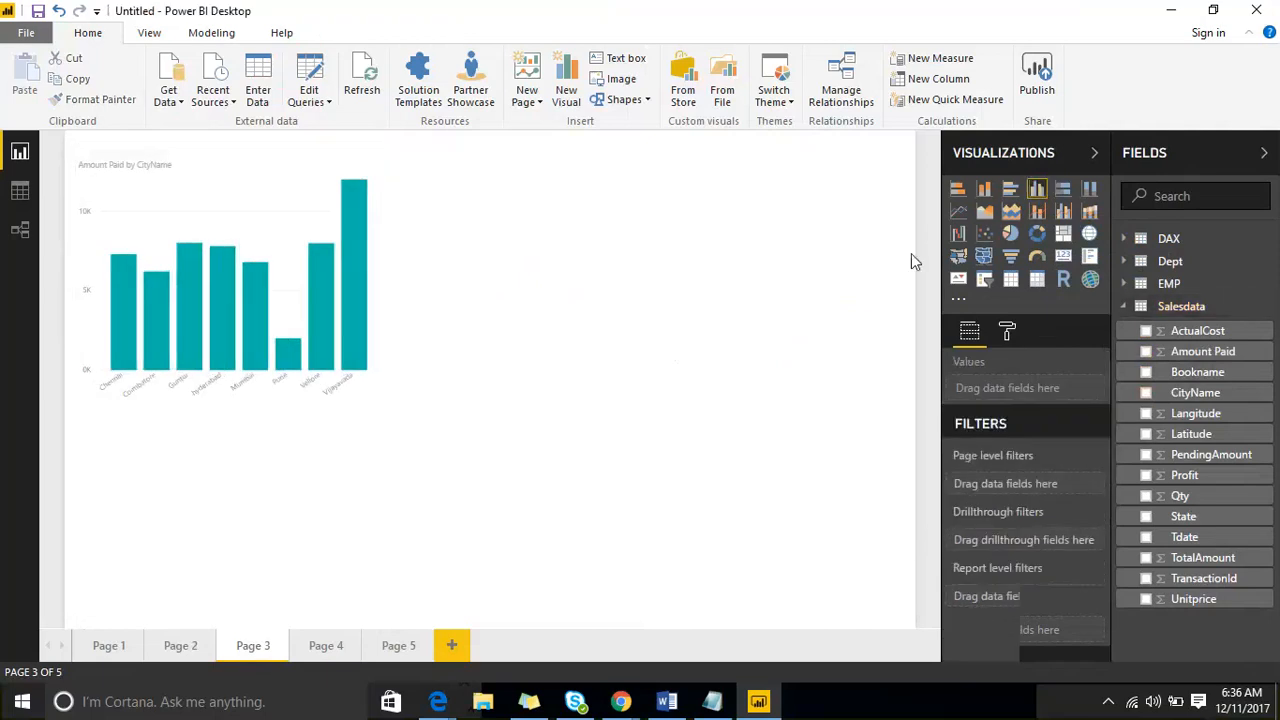
# - Add a donut chart of PendingAmount by State below the column chart on Page 3
pyautogui.click(1037, 233)
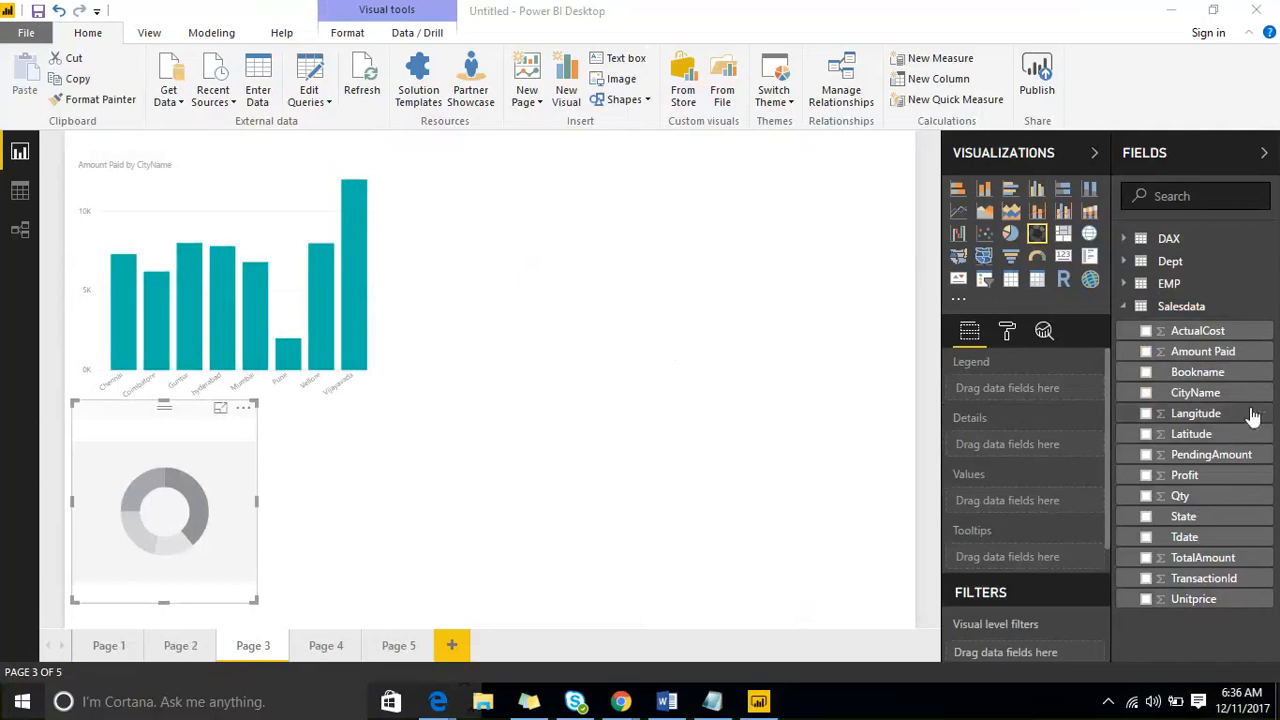
pyautogui.moveTo(1200, 518); pyautogui.dragTo(160, 510)
pyautogui.moveTo(1205, 455); pyautogui.dragTo(178, 488)
pyautogui.click(637, 326)
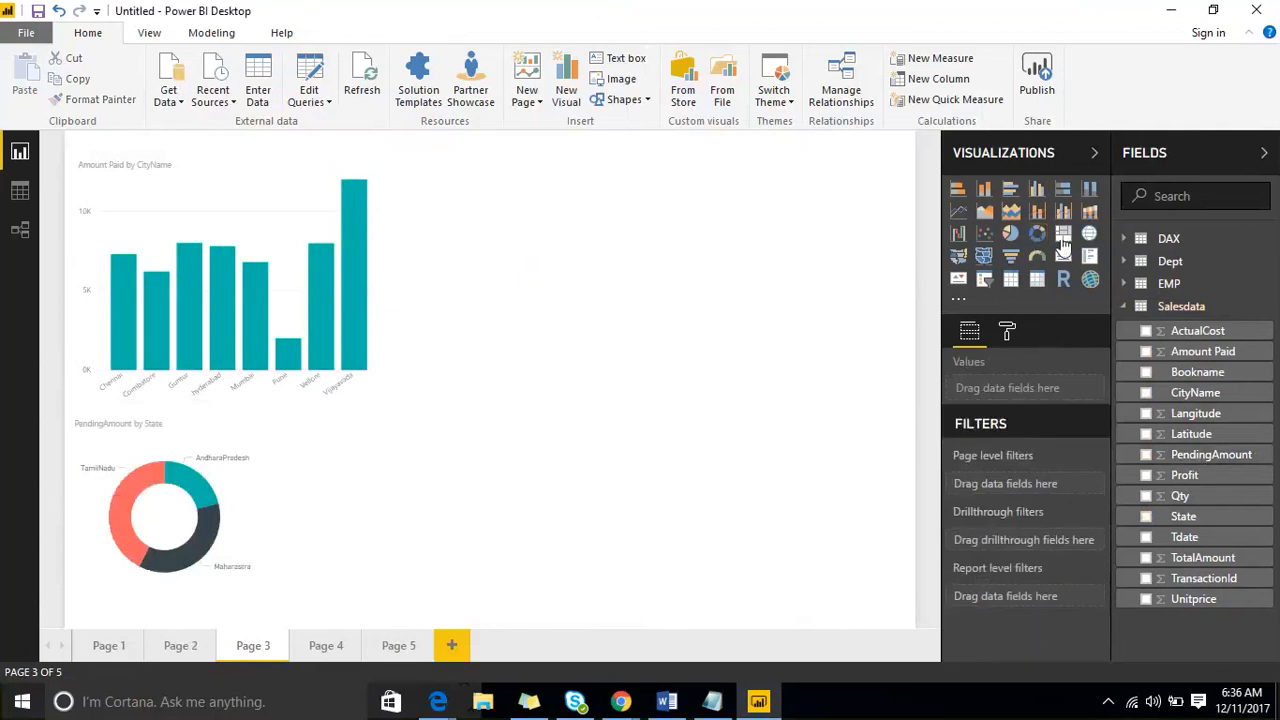
# - Add a treemap of Profit by Bookname and place it beside the donut chart on Page 3
pyautogui.click(1063, 233)
pyautogui.moveTo(376, 507); pyautogui.dragTo(581, 335)
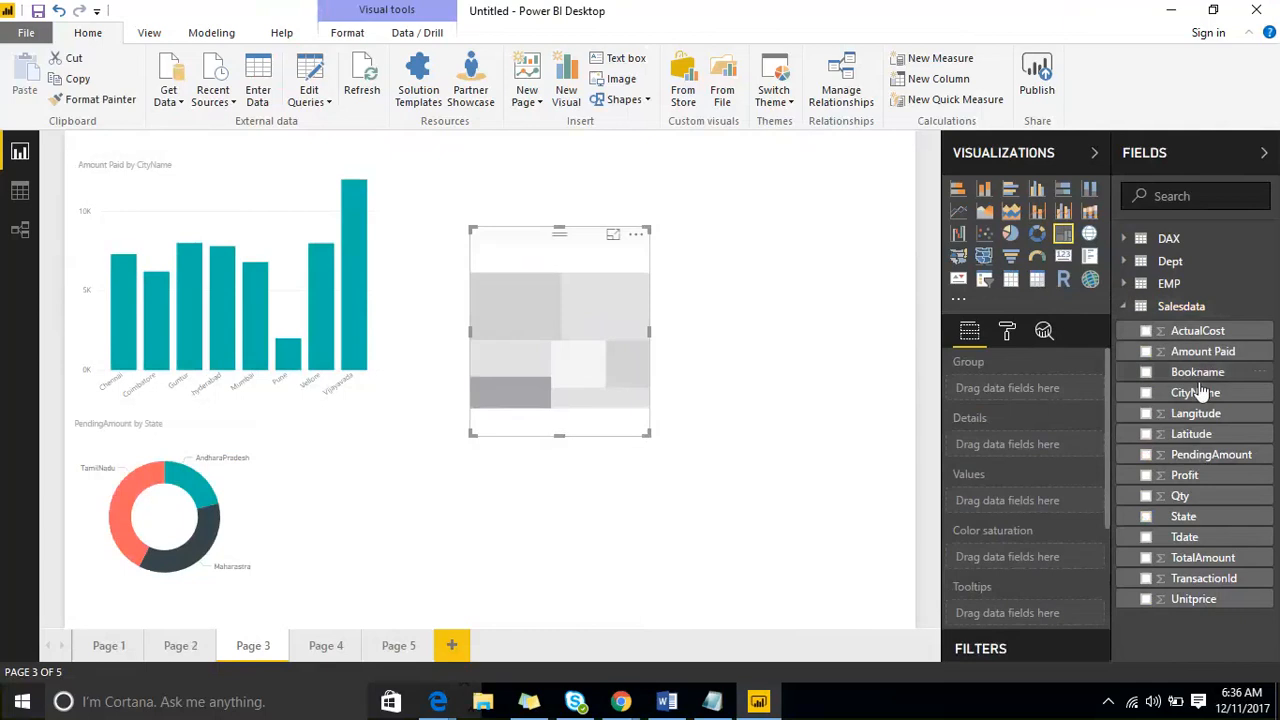
pyautogui.moveTo(1198, 376); pyautogui.dragTo(591, 362)
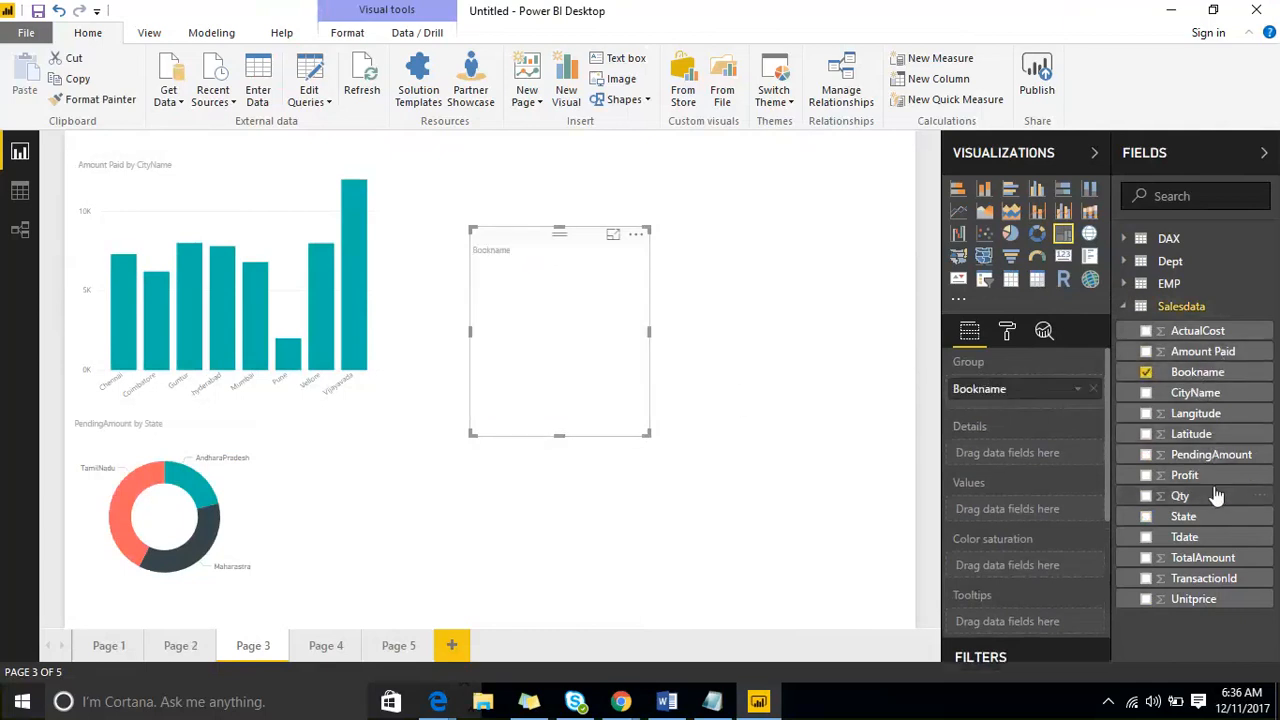
pyautogui.moveTo(1212, 477); pyautogui.dragTo(572, 307)
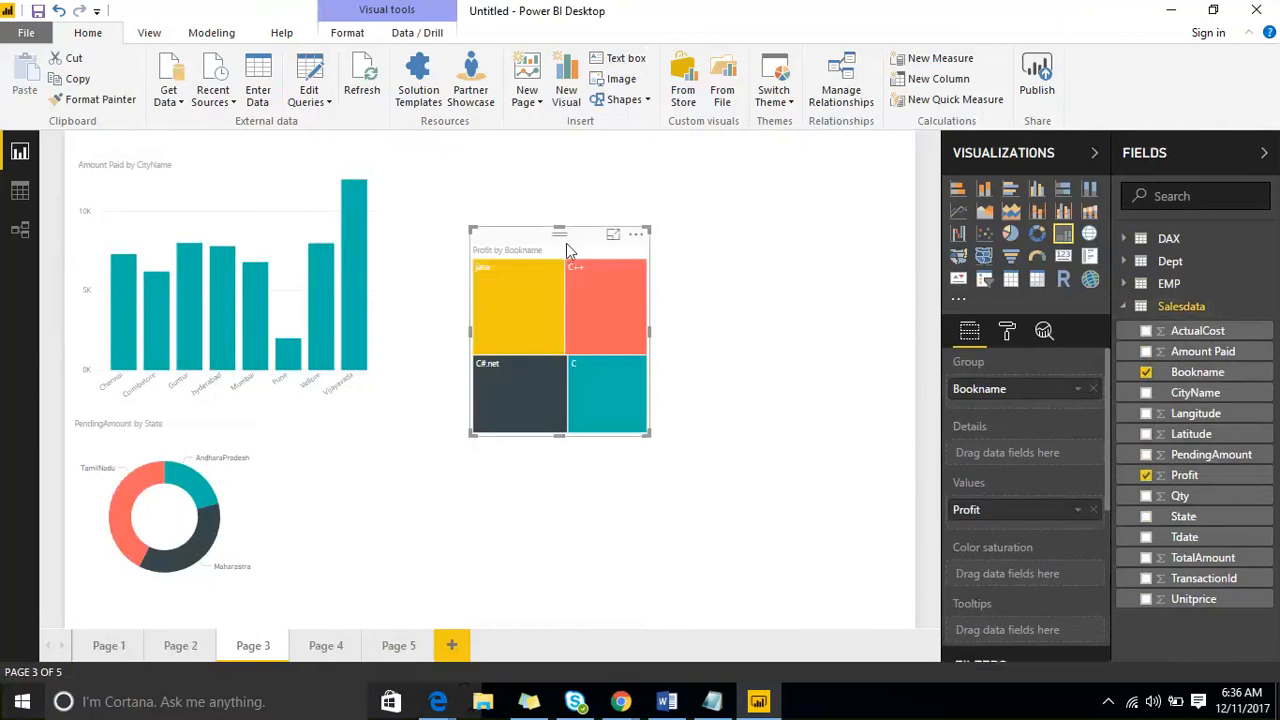
pyautogui.moveTo(566, 243); pyautogui.dragTo(534, 452)
# - Add a donut chart of Amount Paid by CityName on Page 4, enlarged to fill most of the page
pyautogui.click(329, 648)
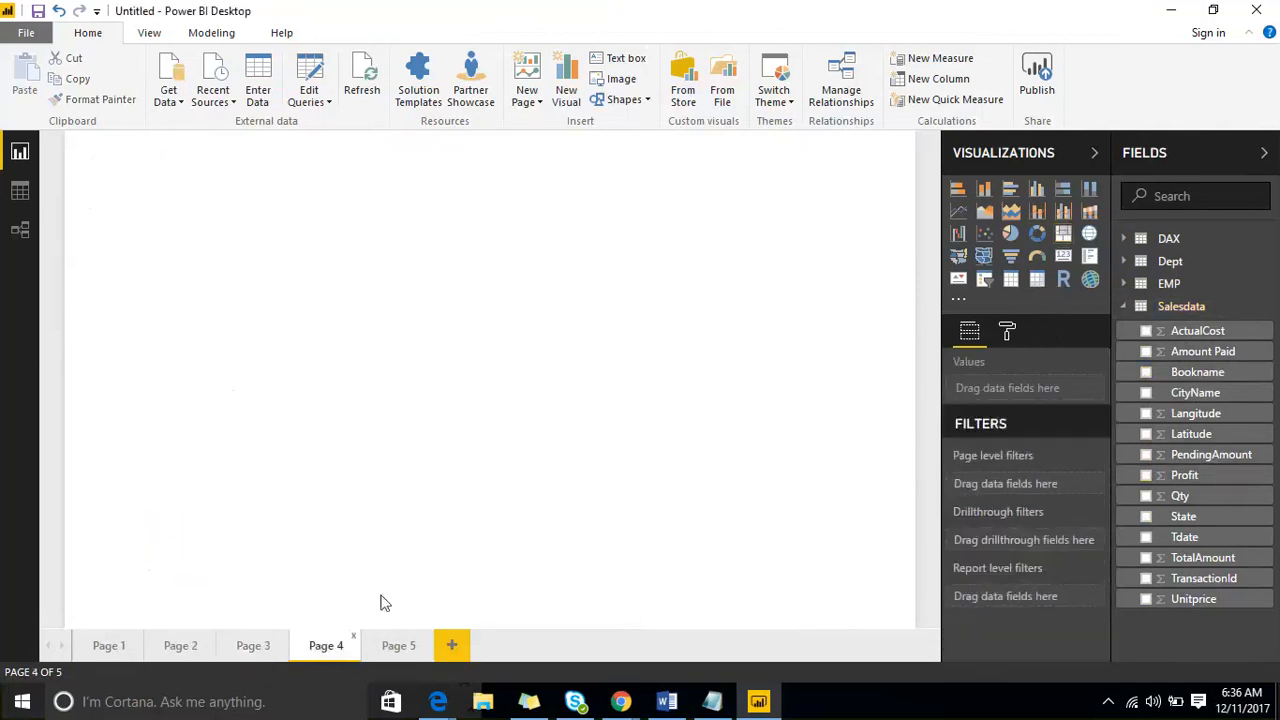
pyautogui.click(1037, 233)
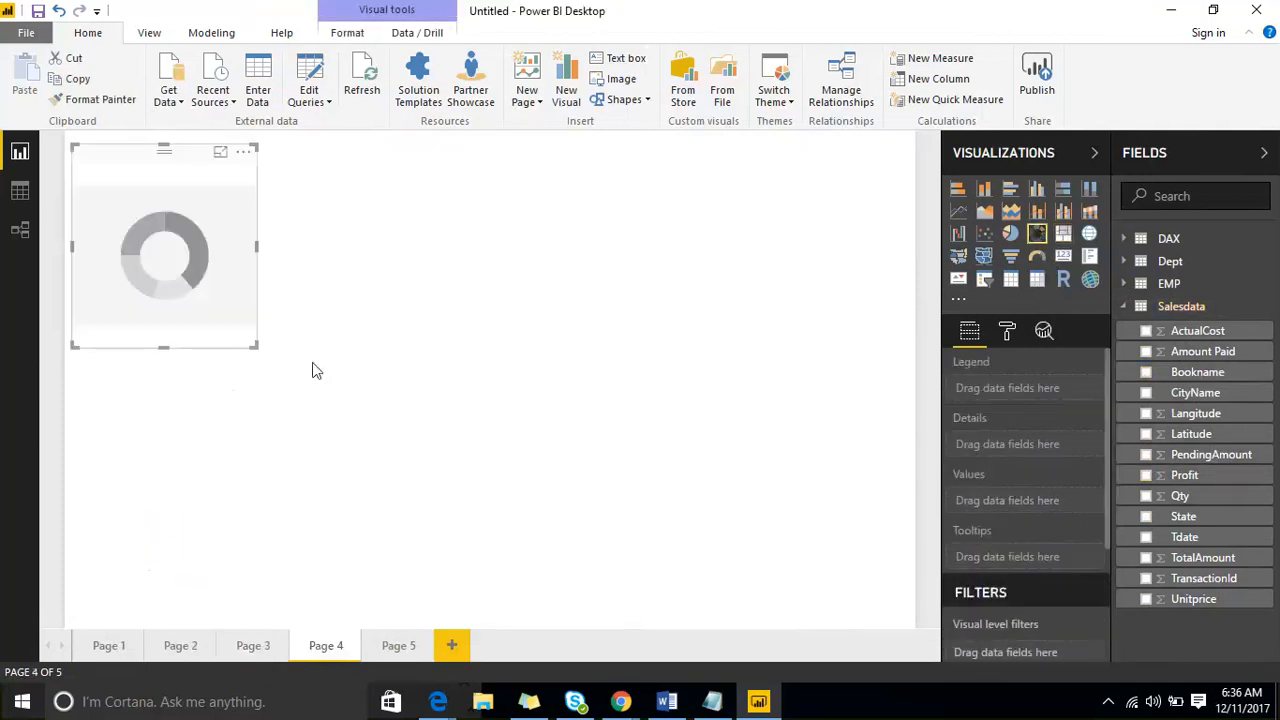
pyautogui.moveTo(255, 345); pyautogui.dragTo(713, 616)
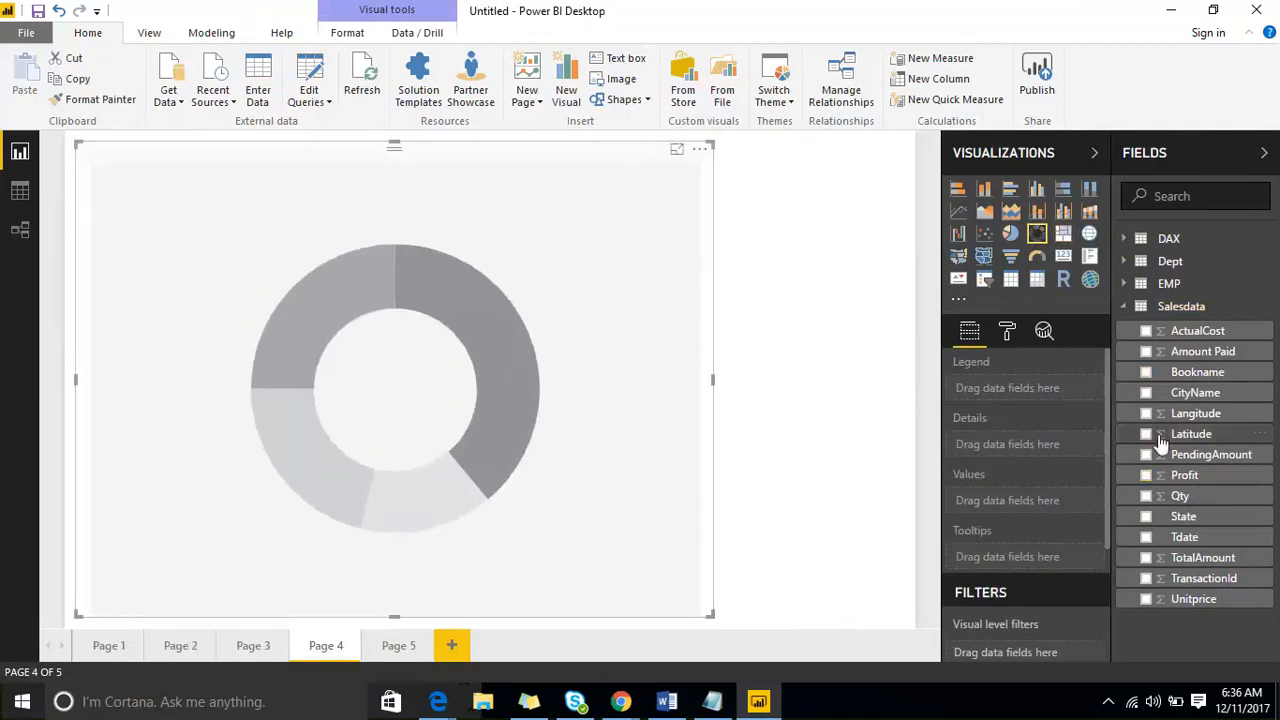
pyautogui.moveTo(1196, 398); pyautogui.dragTo(370, 440)
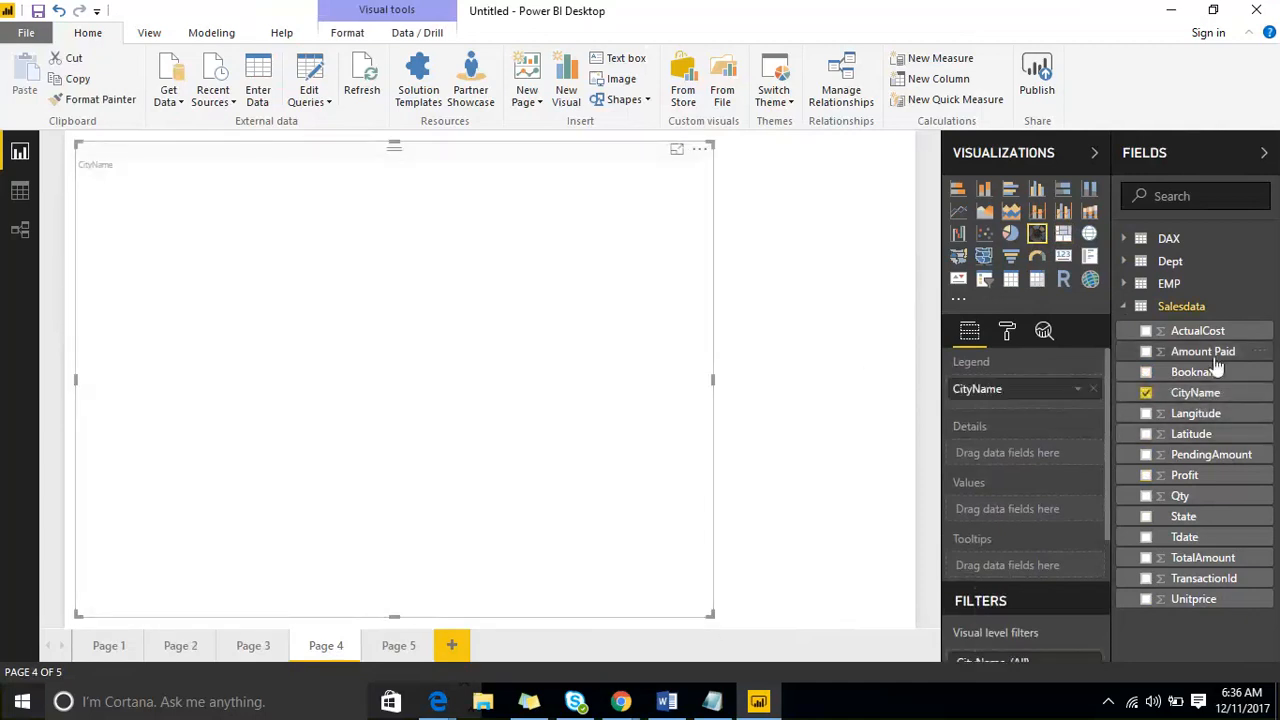
pyautogui.moveTo(1205, 355)
pyautogui.mouseDown()
pyautogui.moveTo(666, 440)
pyautogui.moveTo(455, 430)
pyautogui.mouseUp()
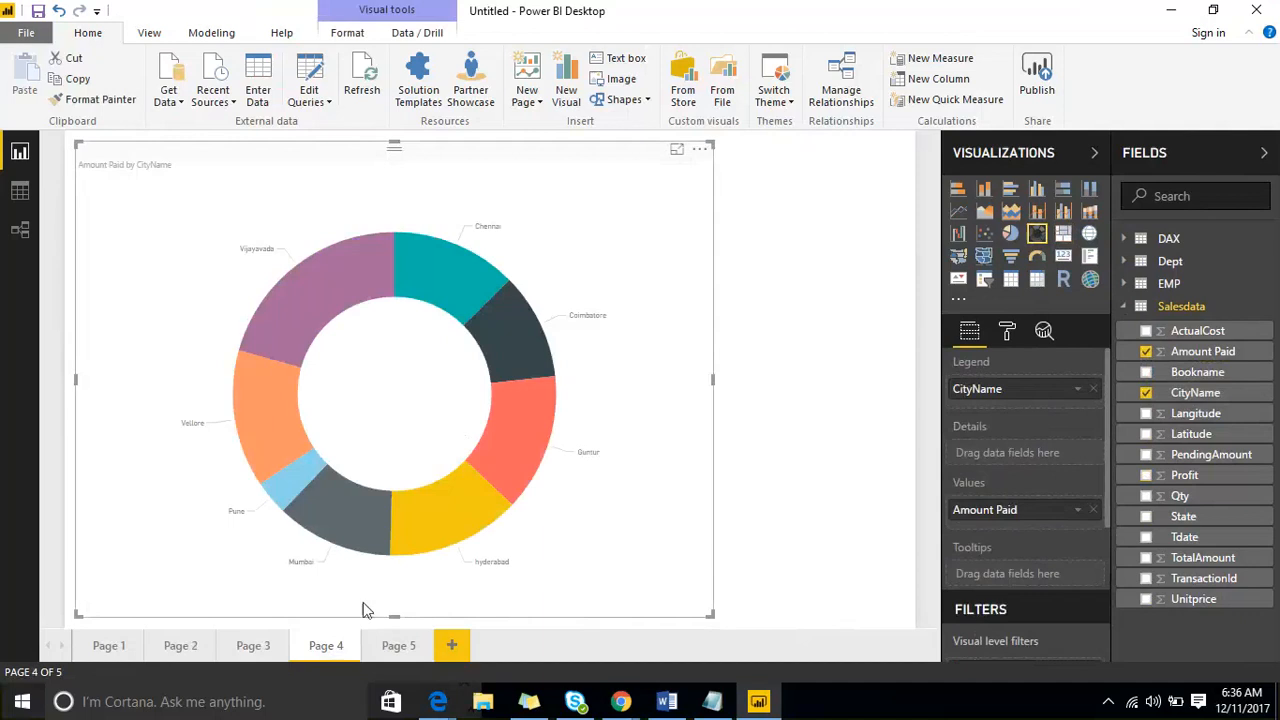
# - Review Page 3 and Page 4, and delete the empty Page 5
pyautogui.click(268, 648)
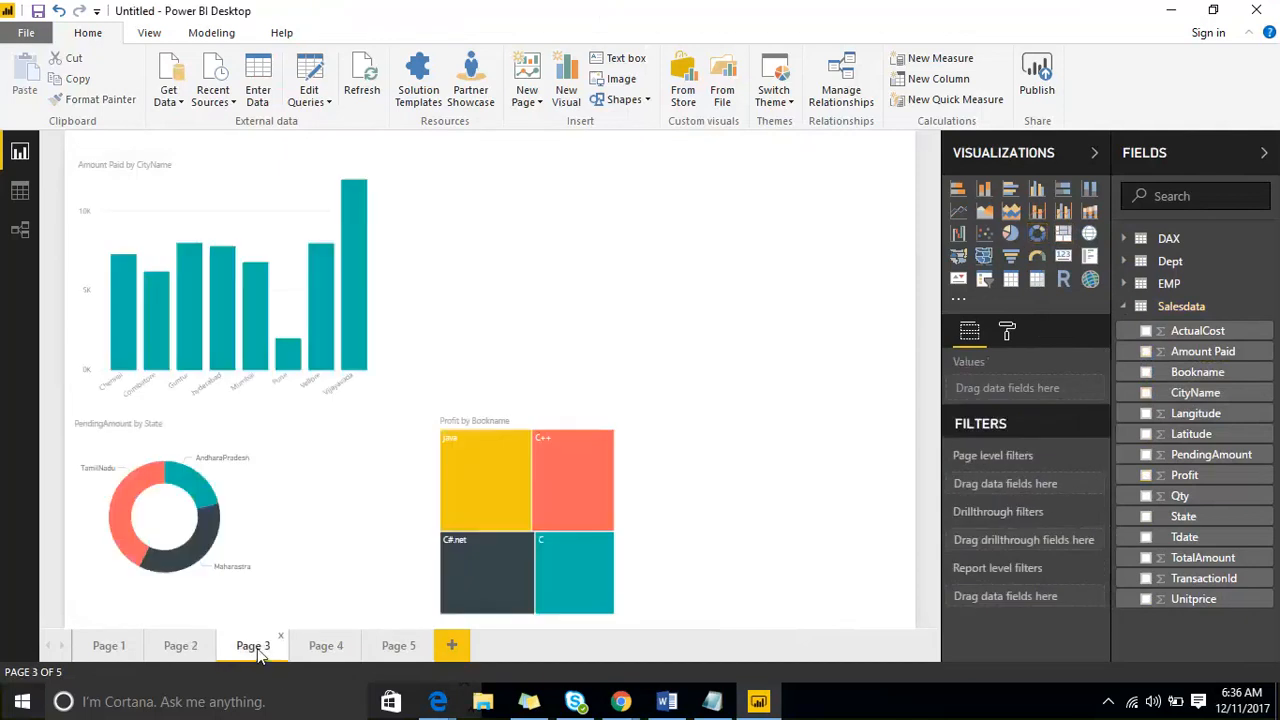
pyautogui.click(330, 648)
pyautogui.click(398, 645)
pyautogui.rightClick(400, 645)
pyautogui.click(451, 537)
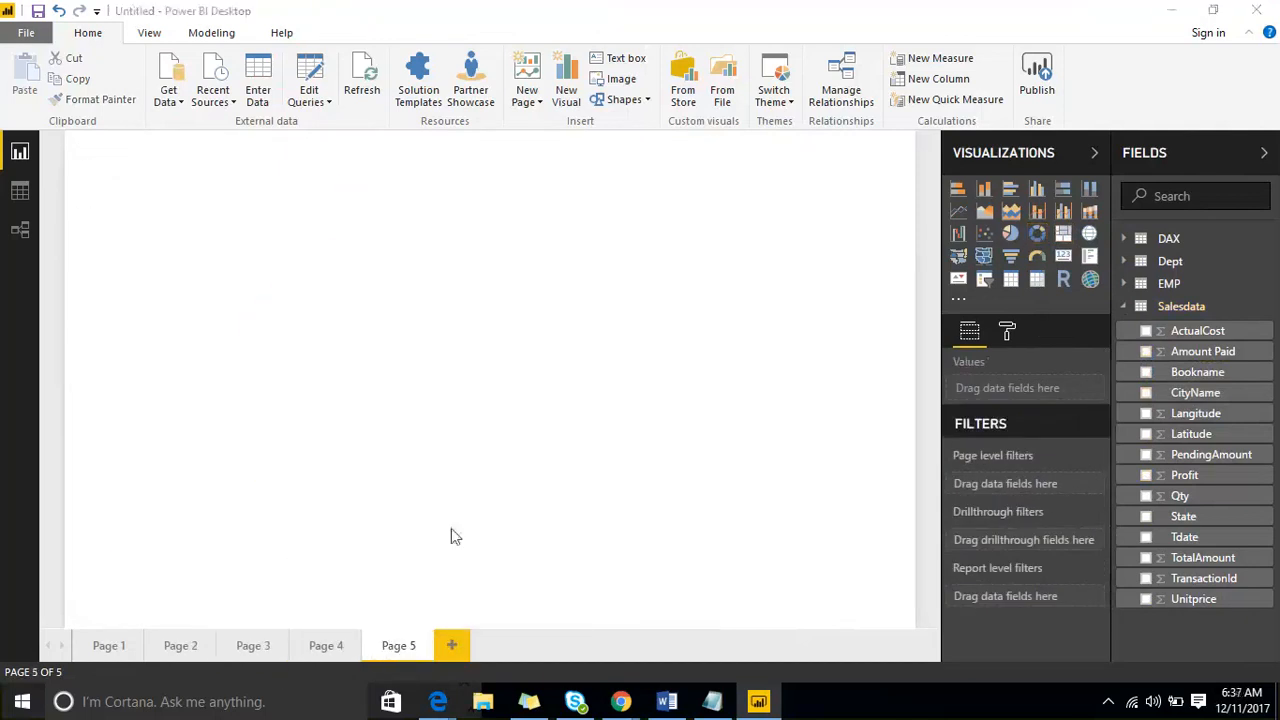
pyautogui.click(712, 388)
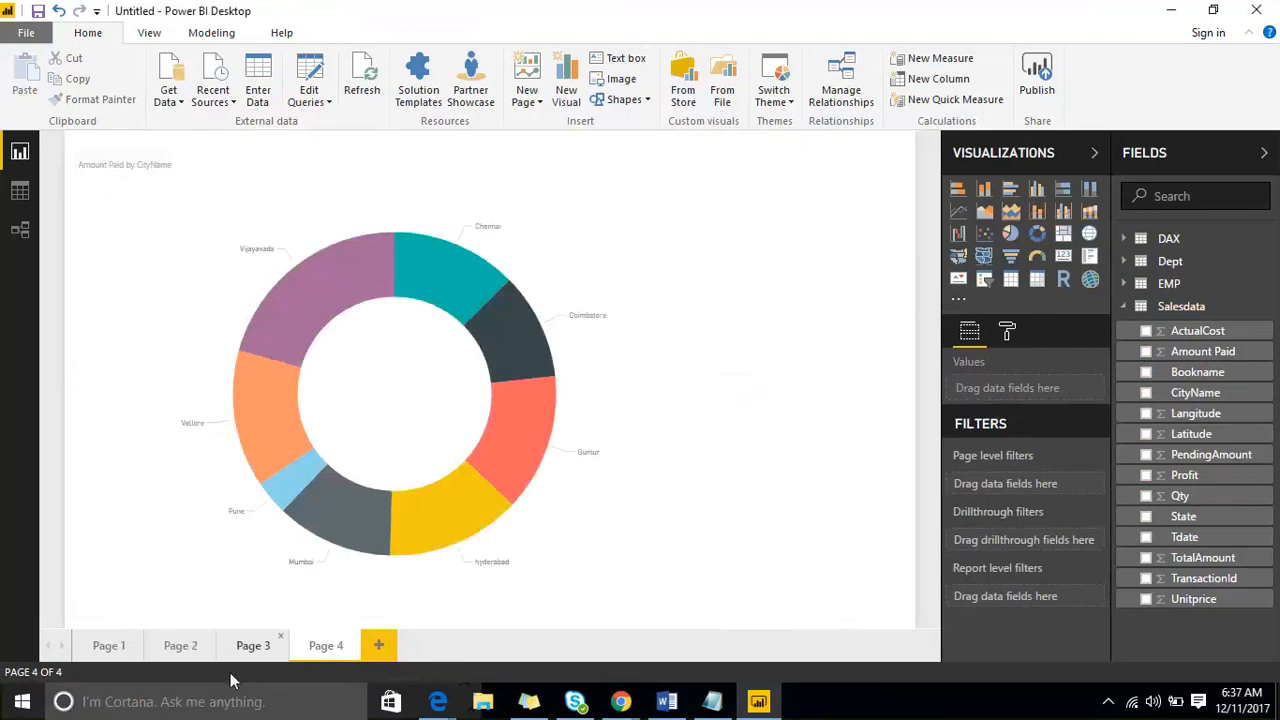
# - Delete Page 2 from the report and confirm the deletion
pyautogui.click(180, 646)
pyautogui.rightClick(180, 646)
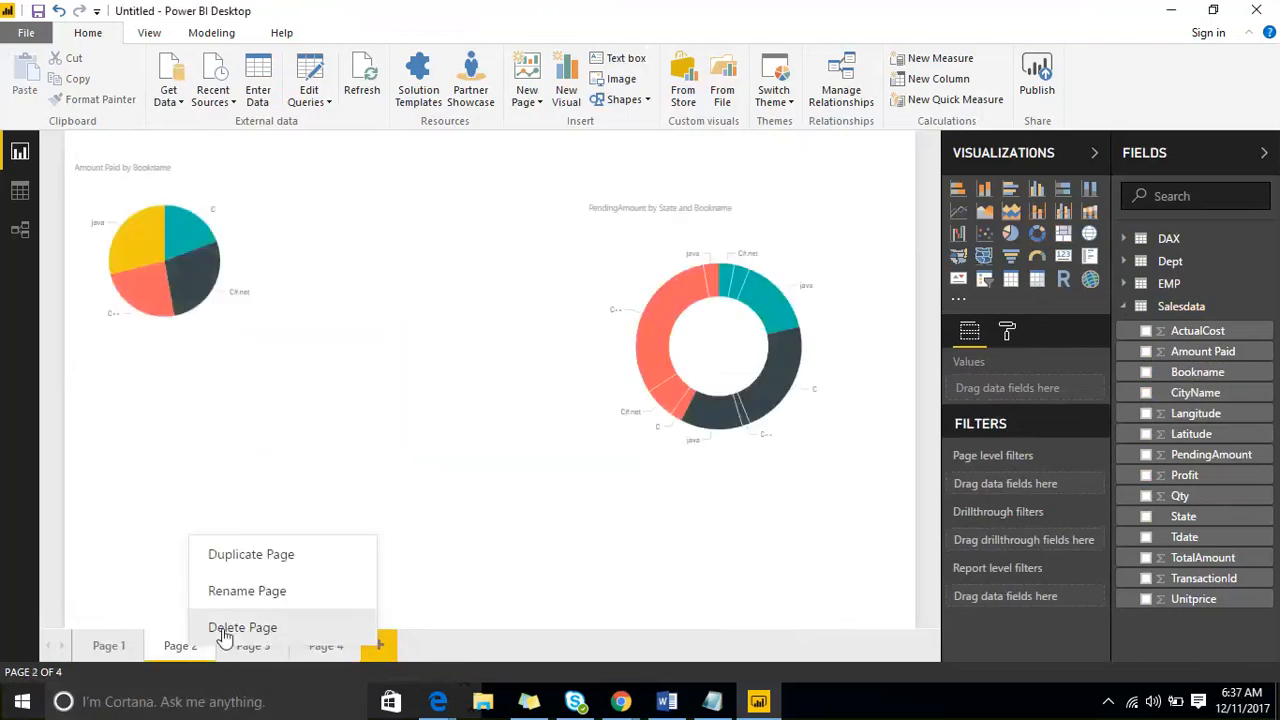
pyautogui.click(226, 628)
pyautogui.click(726, 390)
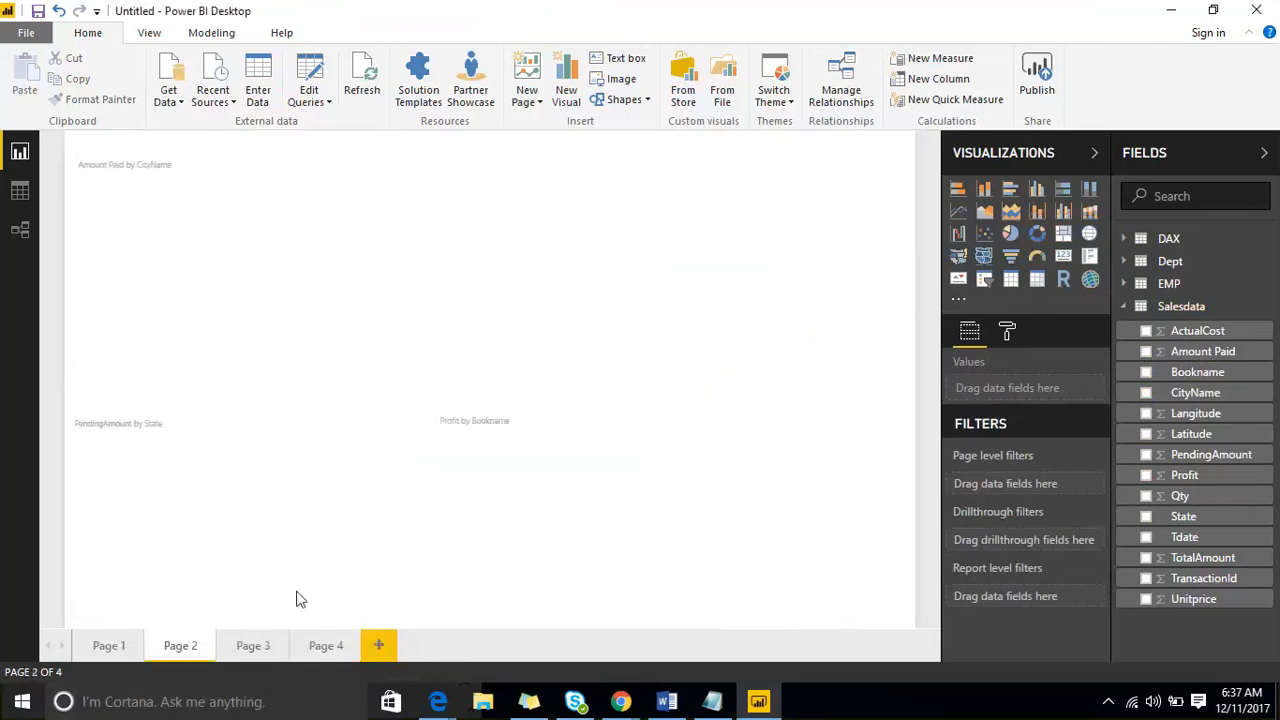
# - Copy the formatting of Page 1's Amount Paid by CityName bar chart onto Page 3's column chart with Format Painter
pyautogui.click(112, 646)
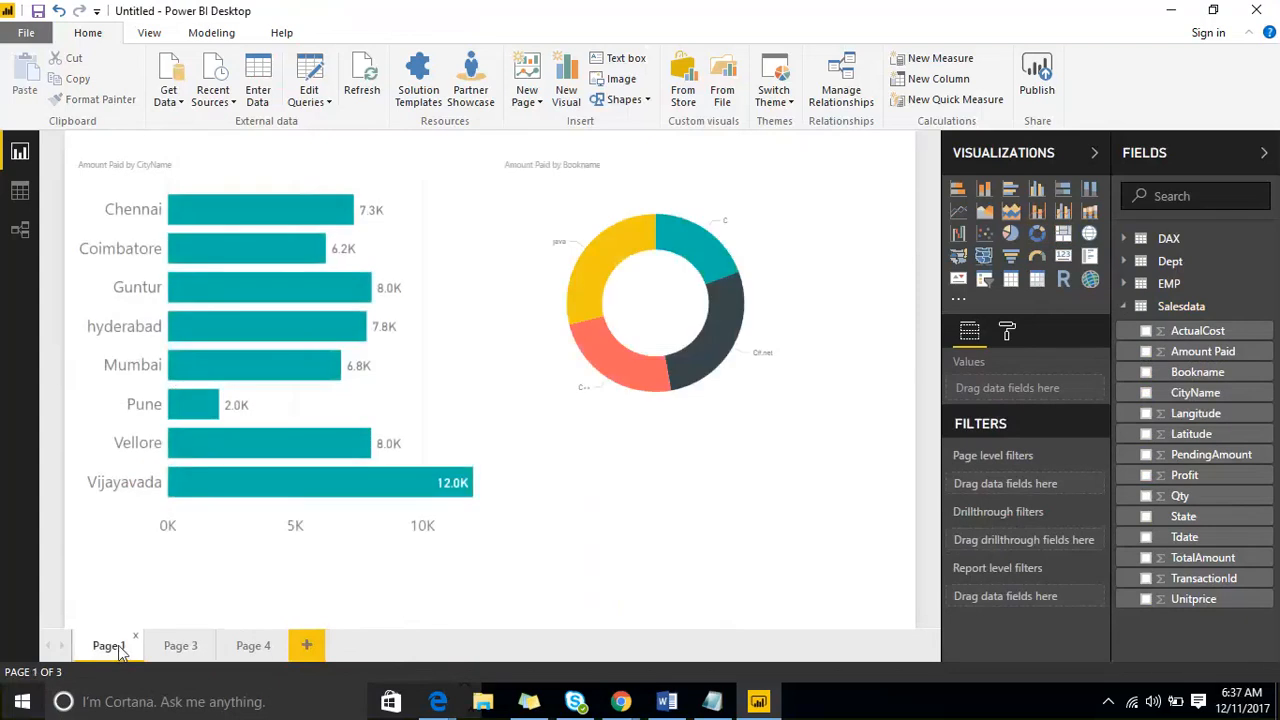
pyautogui.click(312, 170)
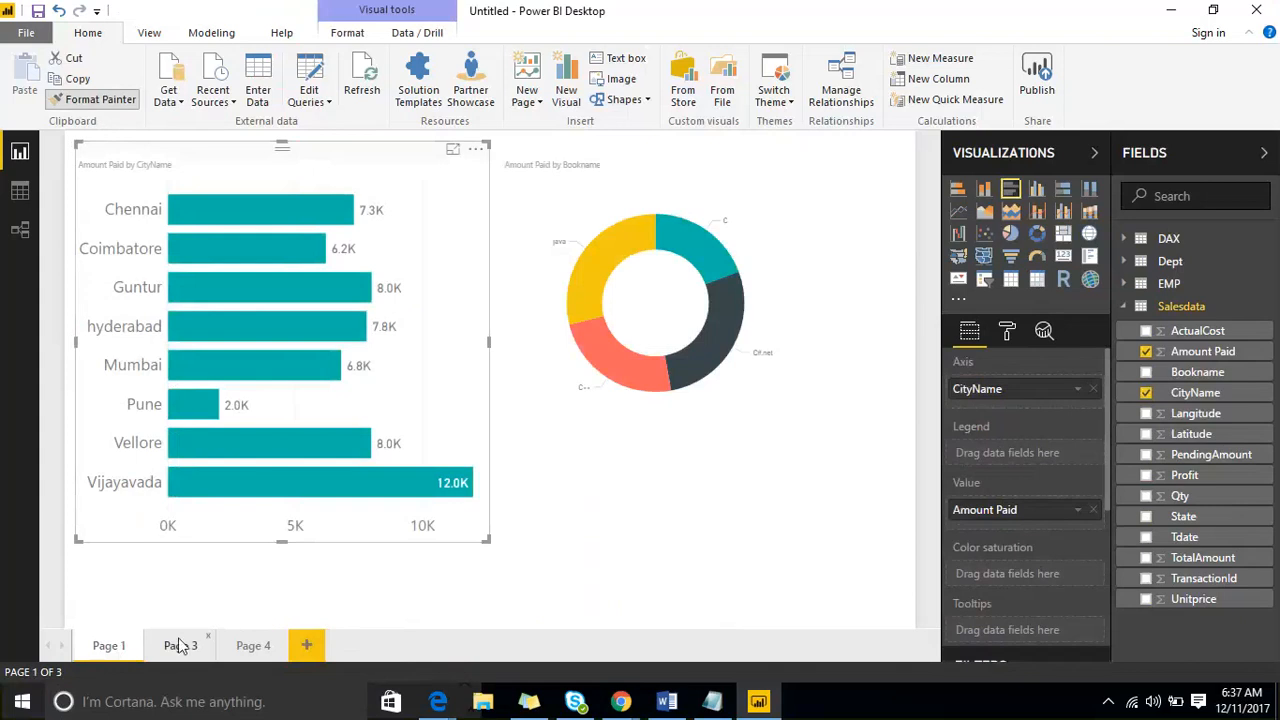
pyautogui.click(180, 645)
pyautogui.click(250, 207)
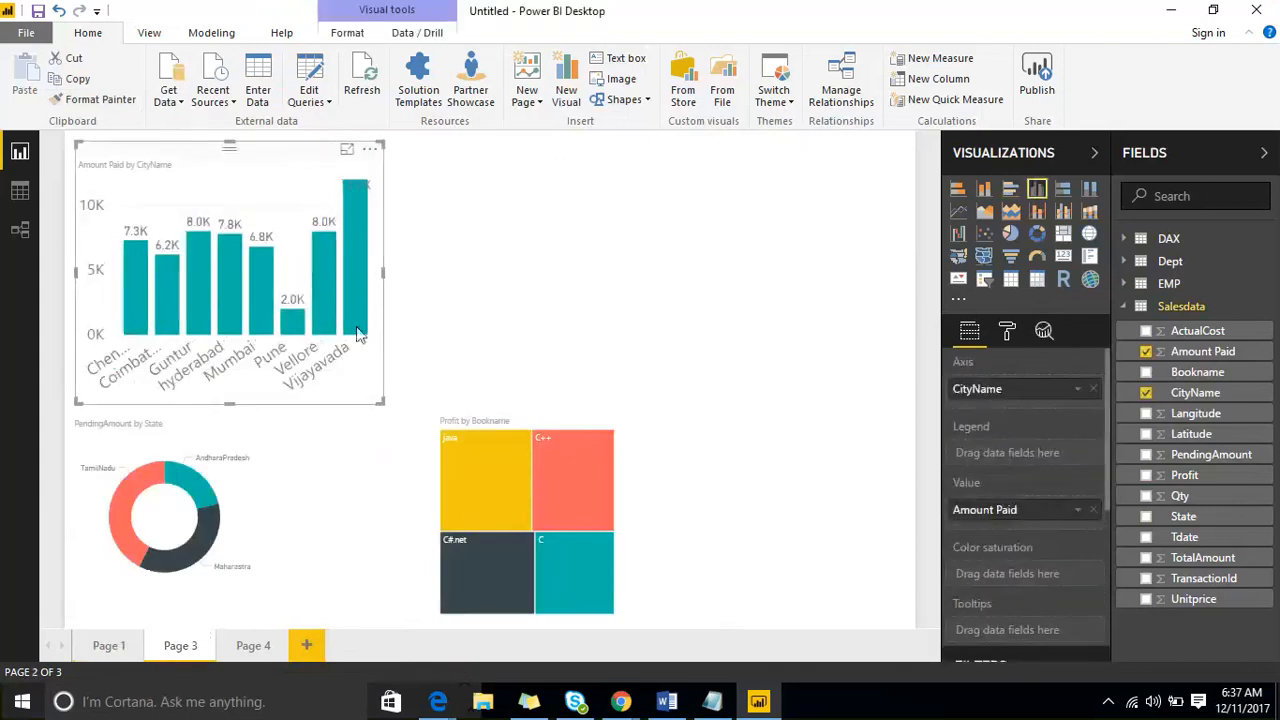
# - Enlarge the column chart on Page 3 and move the treemap and the donut chart away from it
pyautogui.moveTo(381, 402); pyautogui.dragTo(654, 386)
pyautogui.click(504, 424)
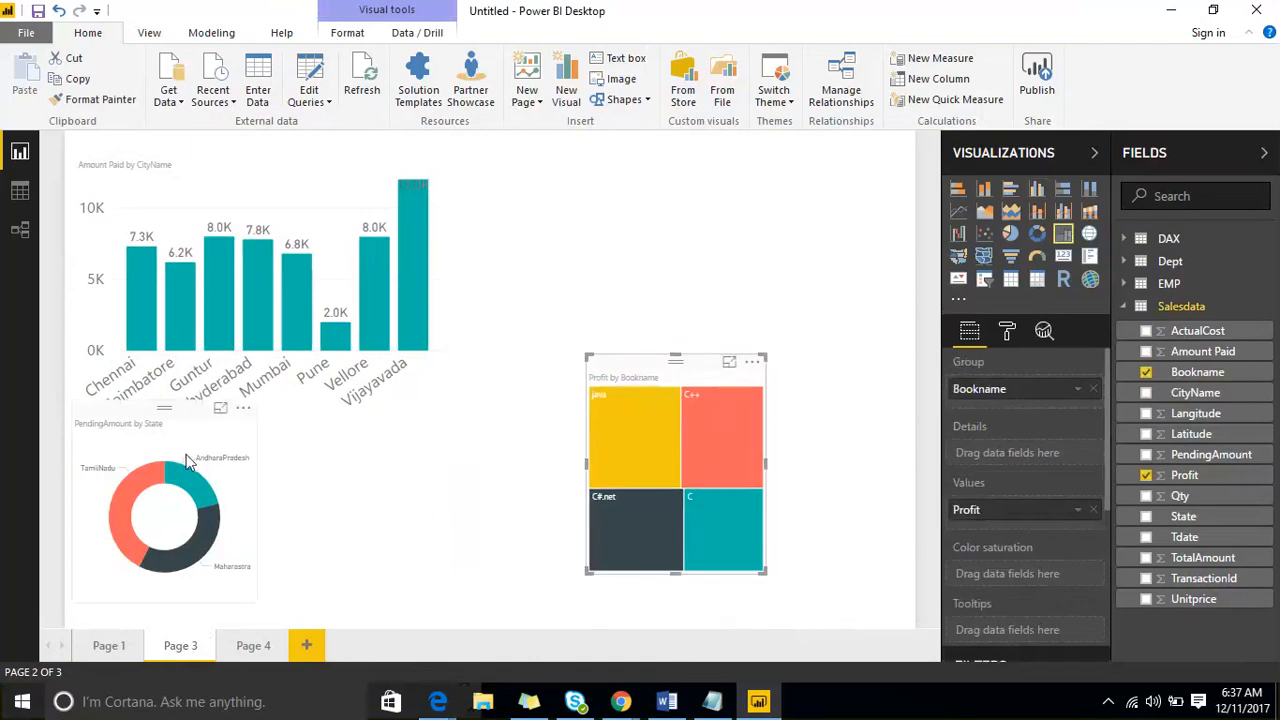
pyautogui.moveTo(190, 462); pyautogui.dragTo(420, 491)
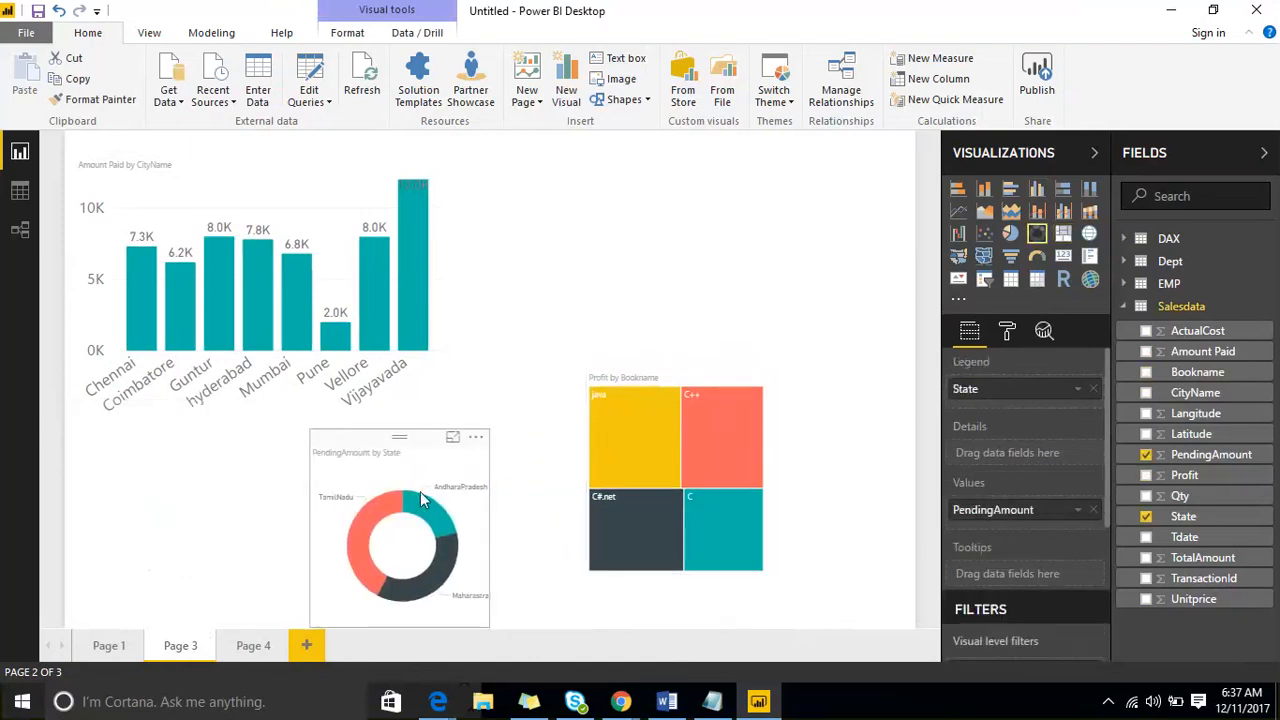
# - Set the PendingAmount by State donut's detail label text size to 21 and widen the chart
pyautogui.click(1008, 343)
pyautogui.click(966, 433)
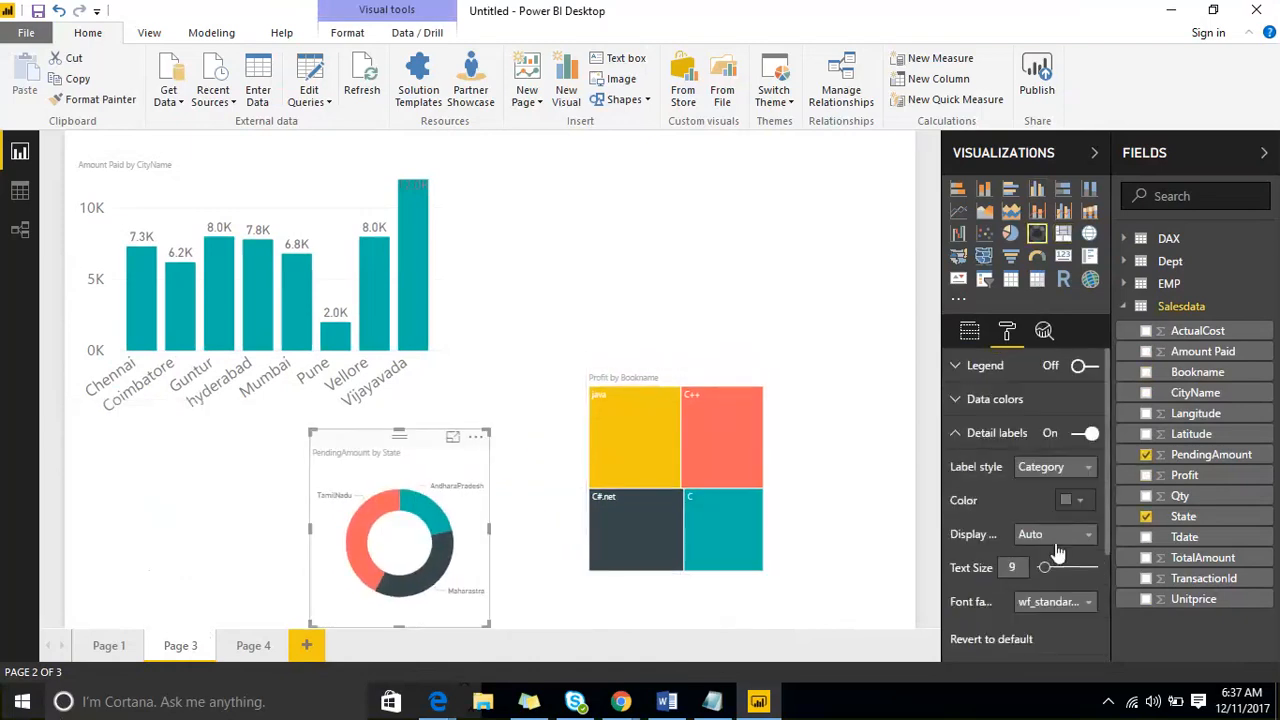
pyautogui.click(1066, 568)
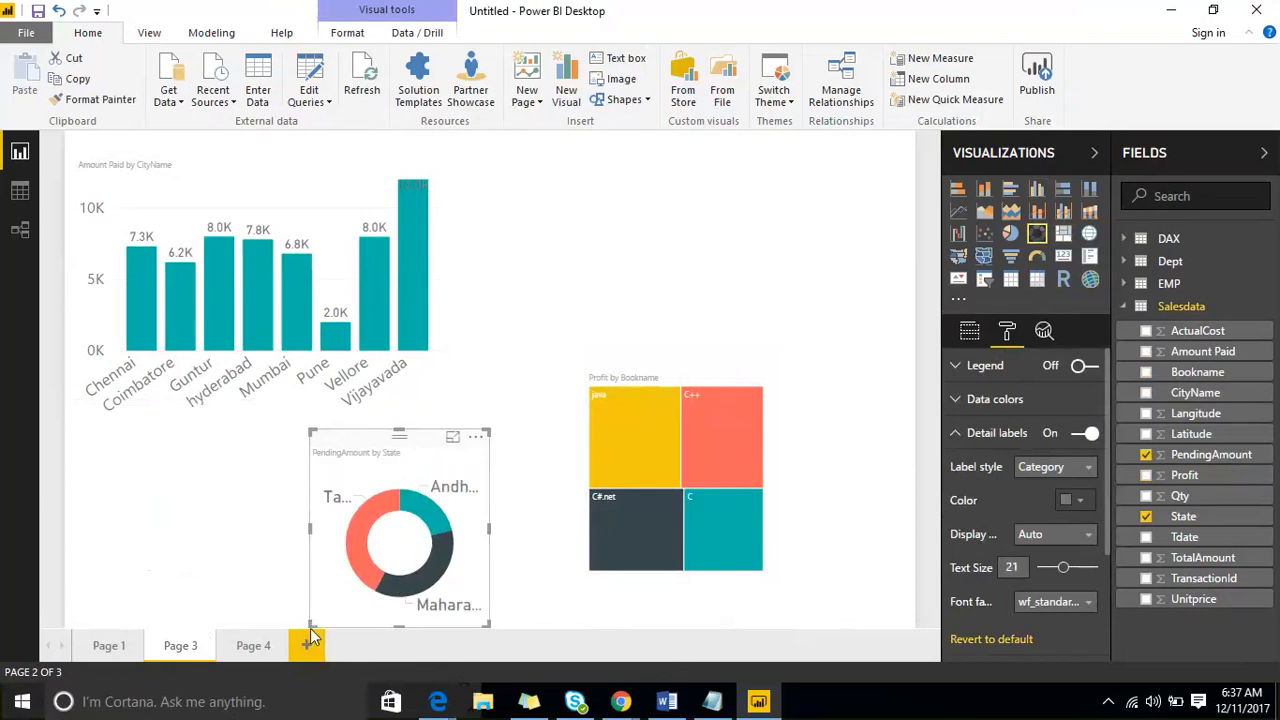
pyautogui.moveTo(310, 627); pyautogui.dragTo(205, 606)
pyautogui.click(232, 607)
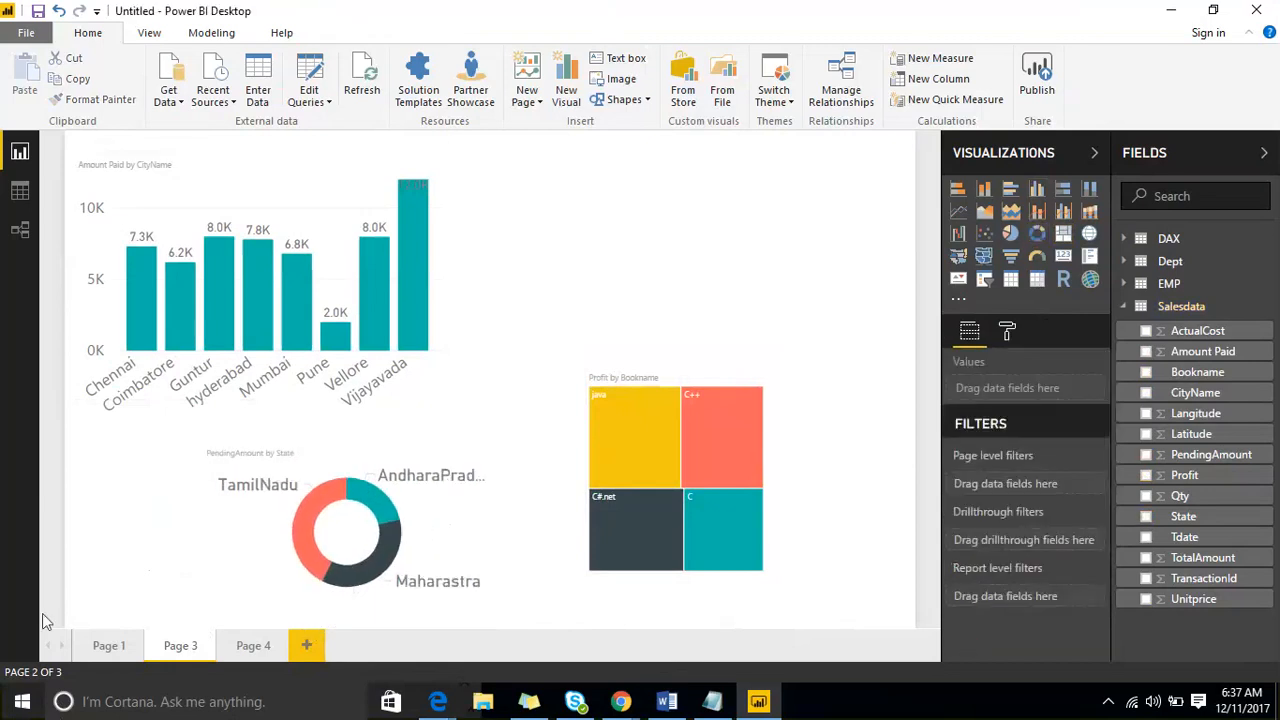
# - Check Page 4, then on Page 3 move the treemap to the page's upper right and the enlarged donut chart beneath it
pyautogui.click(243, 648)
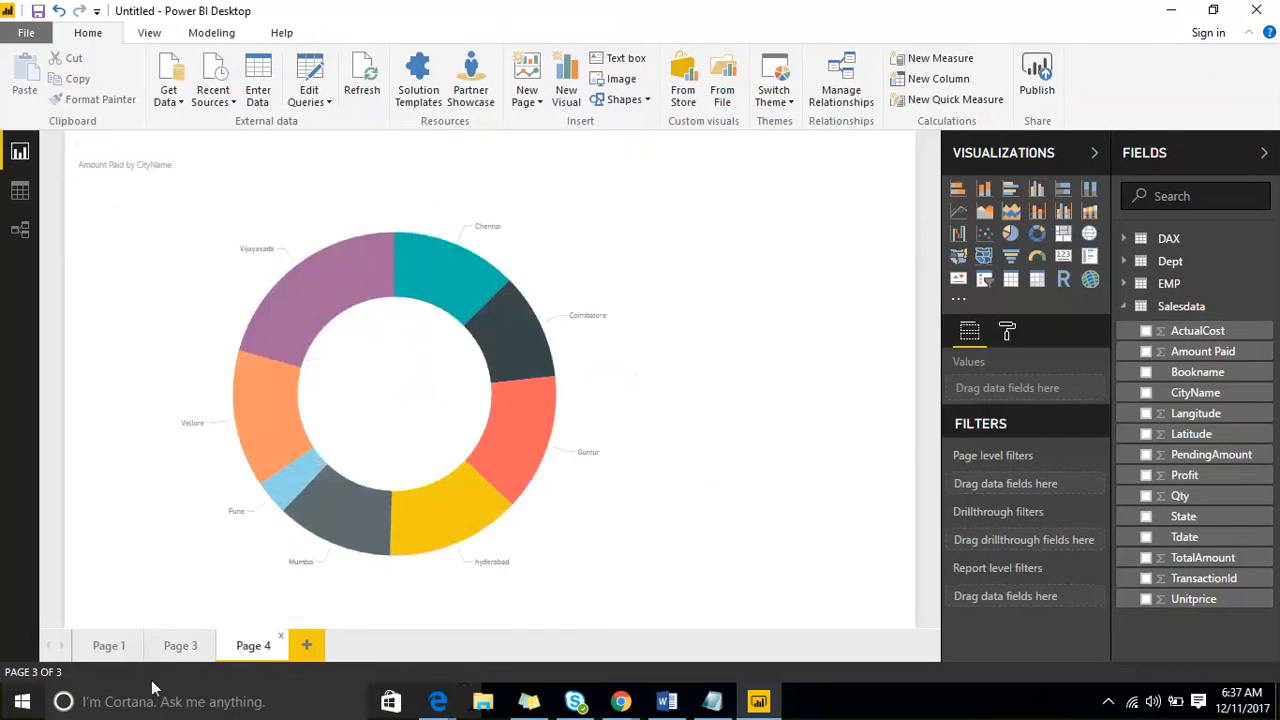
pyautogui.click(174, 648)
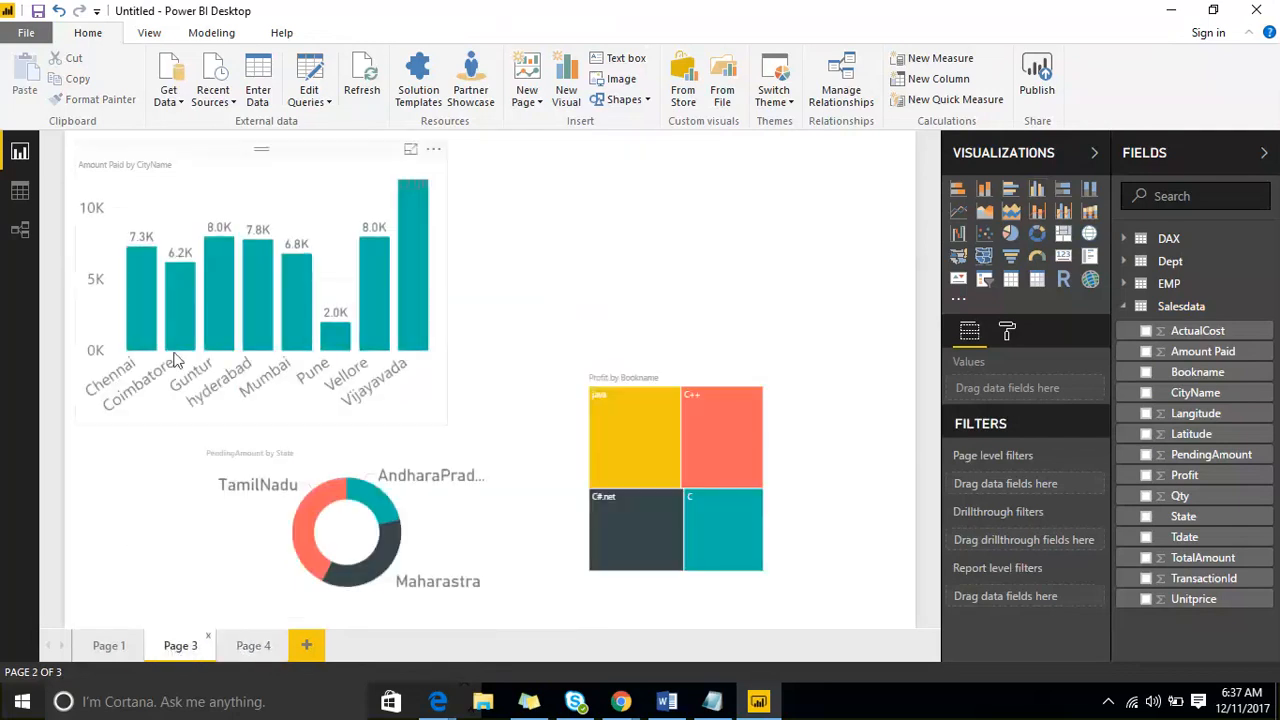
pyautogui.moveTo(674, 376); pyautogui.dragTo(756, 165)
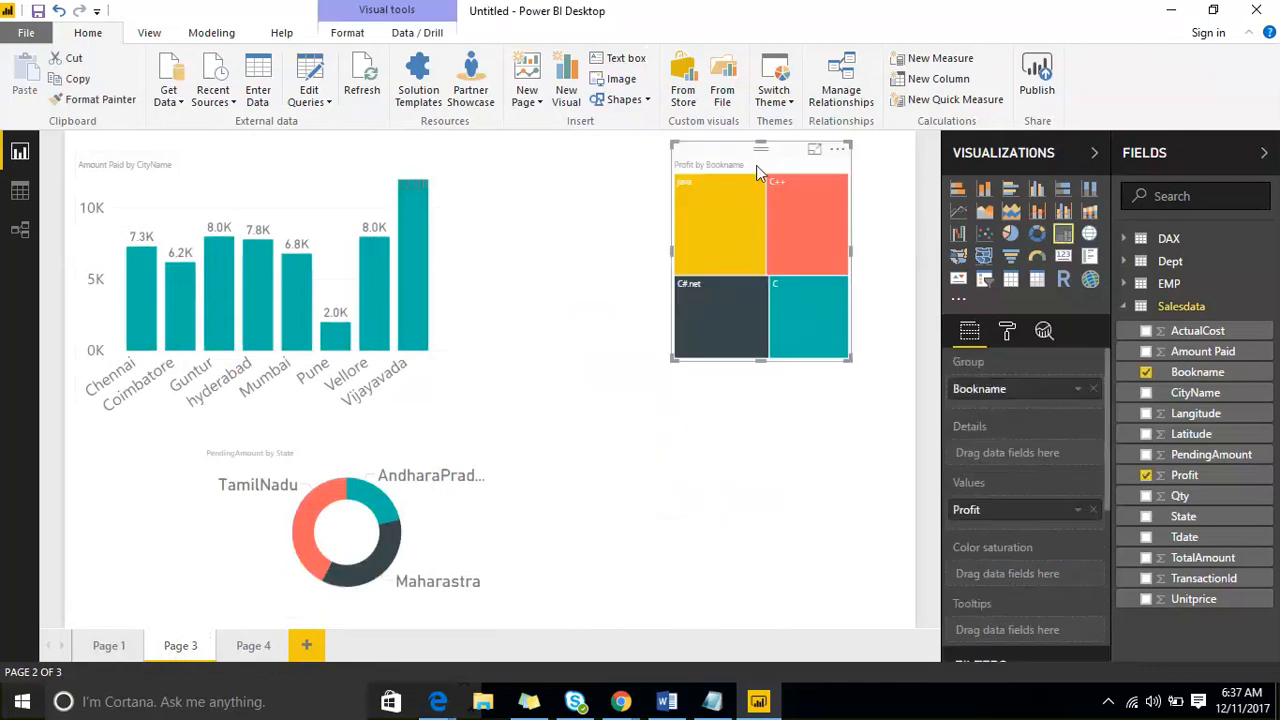
pyautogui.moveTo(390, 453); pyautogui.dragTo(610, 356)
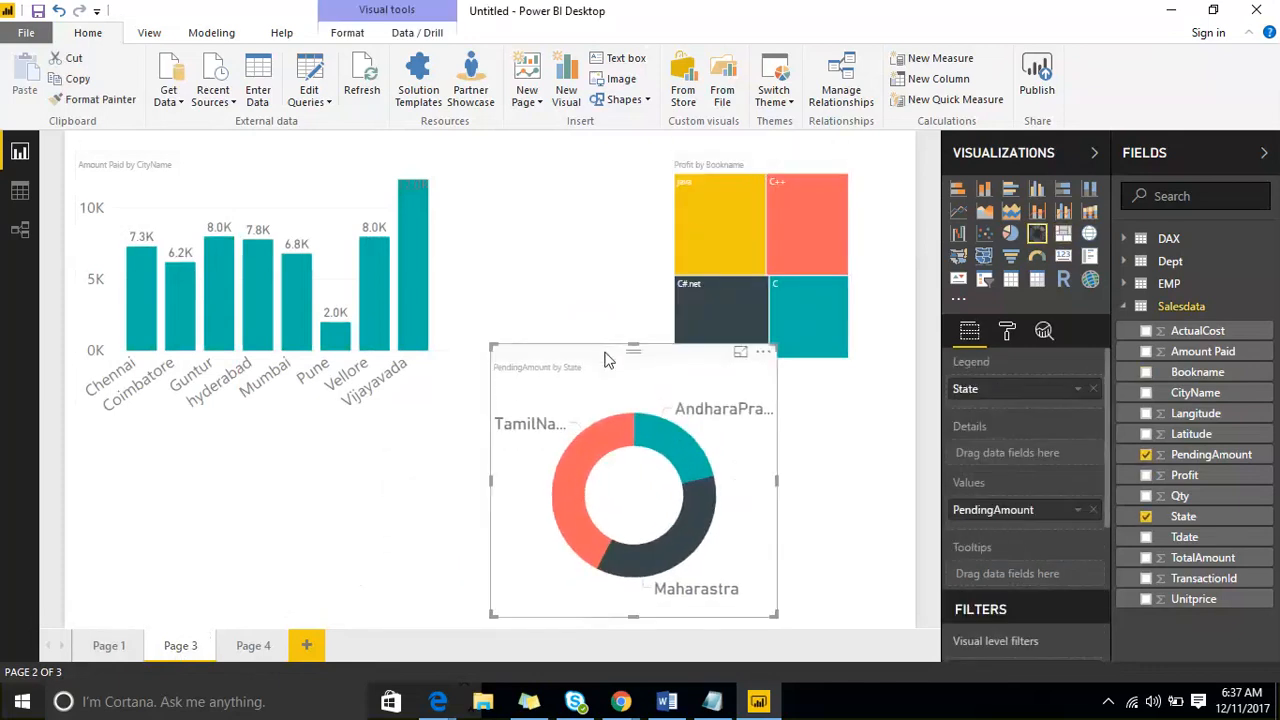
# - Select the Amount Paid by CityName column chart and examine its visual, page, drillthrough and report level filters
pyautogui.click(207, 183)
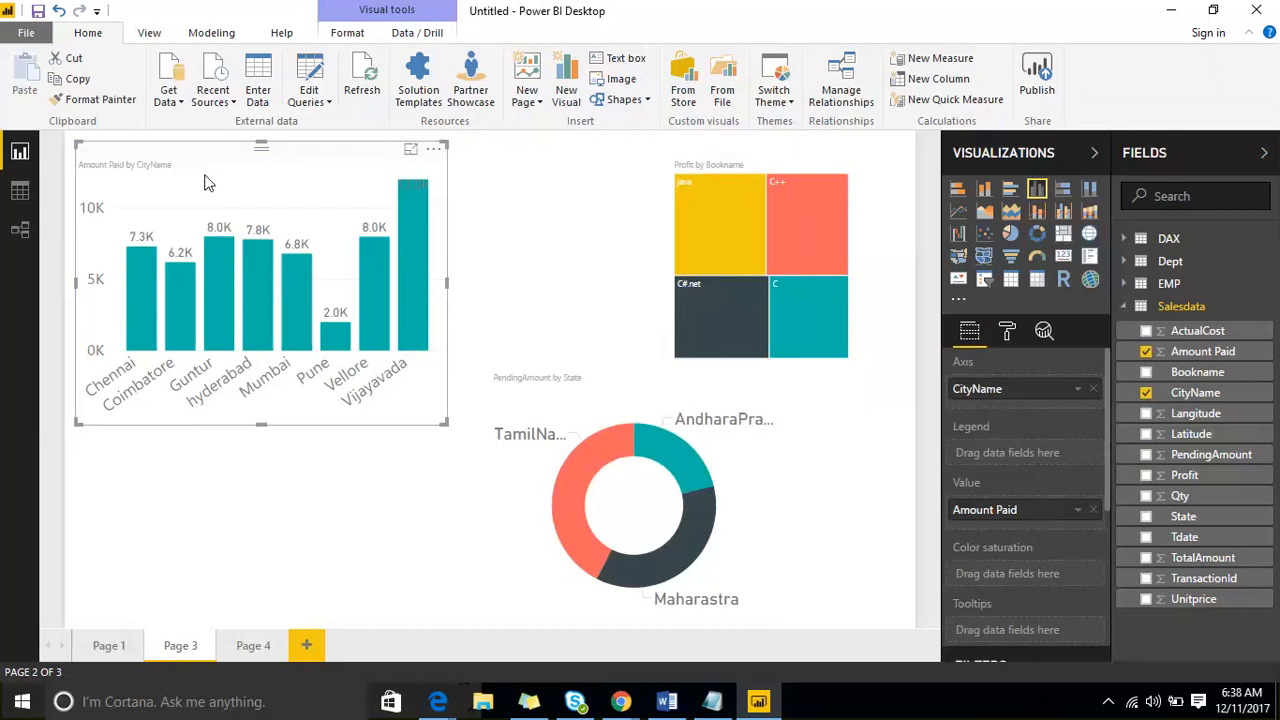
pyautogui.click(529, 237)
pyautogui.click(286, 170)
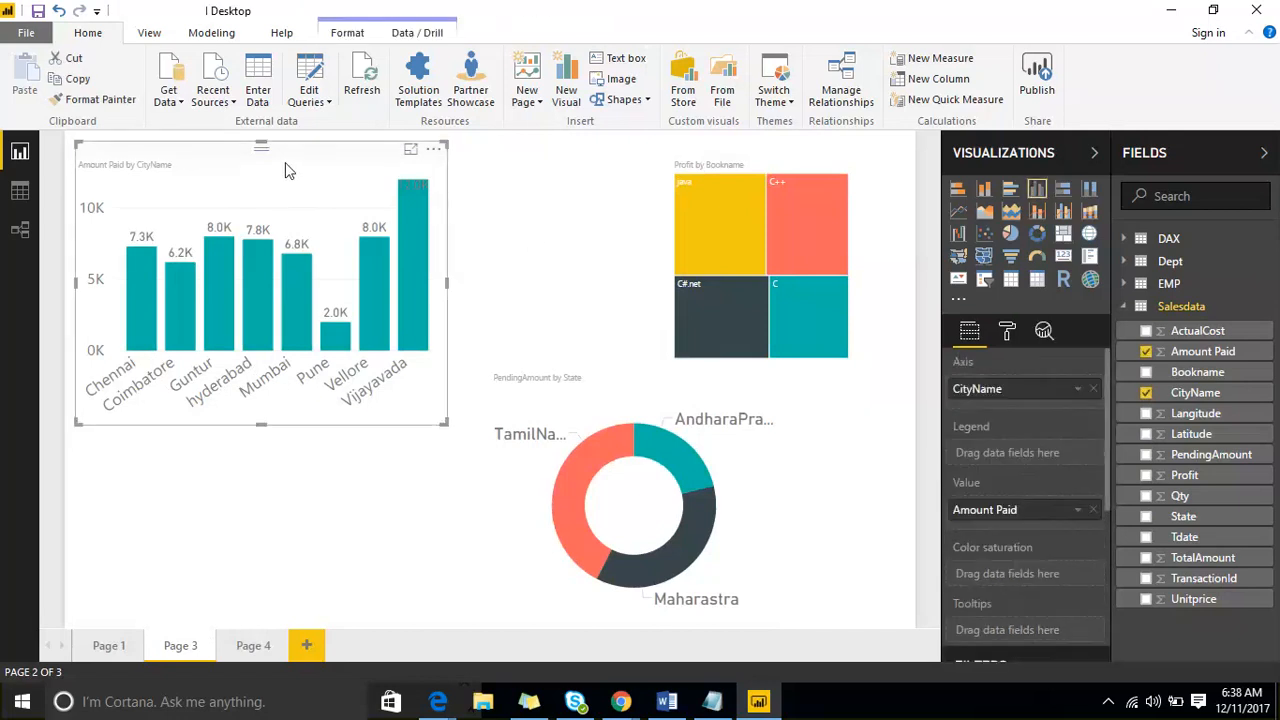
pyautogui.scroll(-5, 1054, 452)
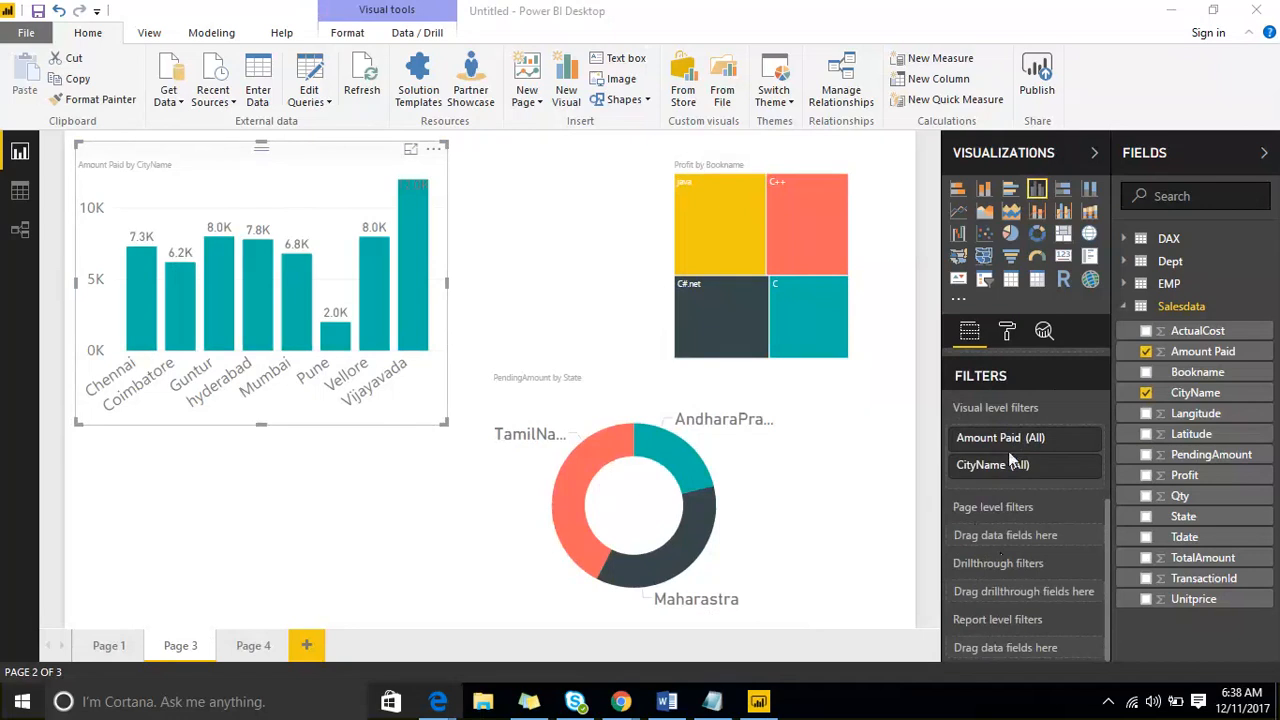
# - Limit the column chart's CityName visual level filter to Guntur and hyderabad, and check the charts on Page 4 and Page 3
pyautogui.click(1086, 470)
pyautogui.scroll(-4, 1015, 505)
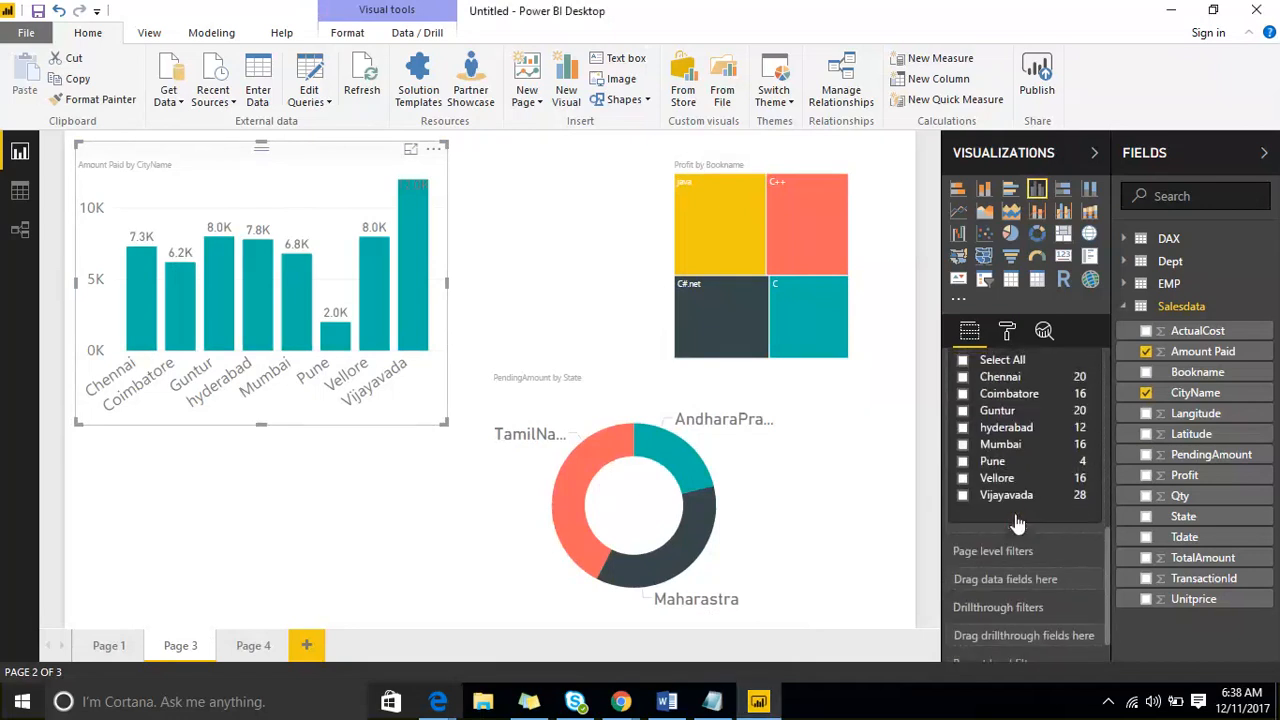
pyautogui.click(963, 407)
pyautogui.click(963, 424)
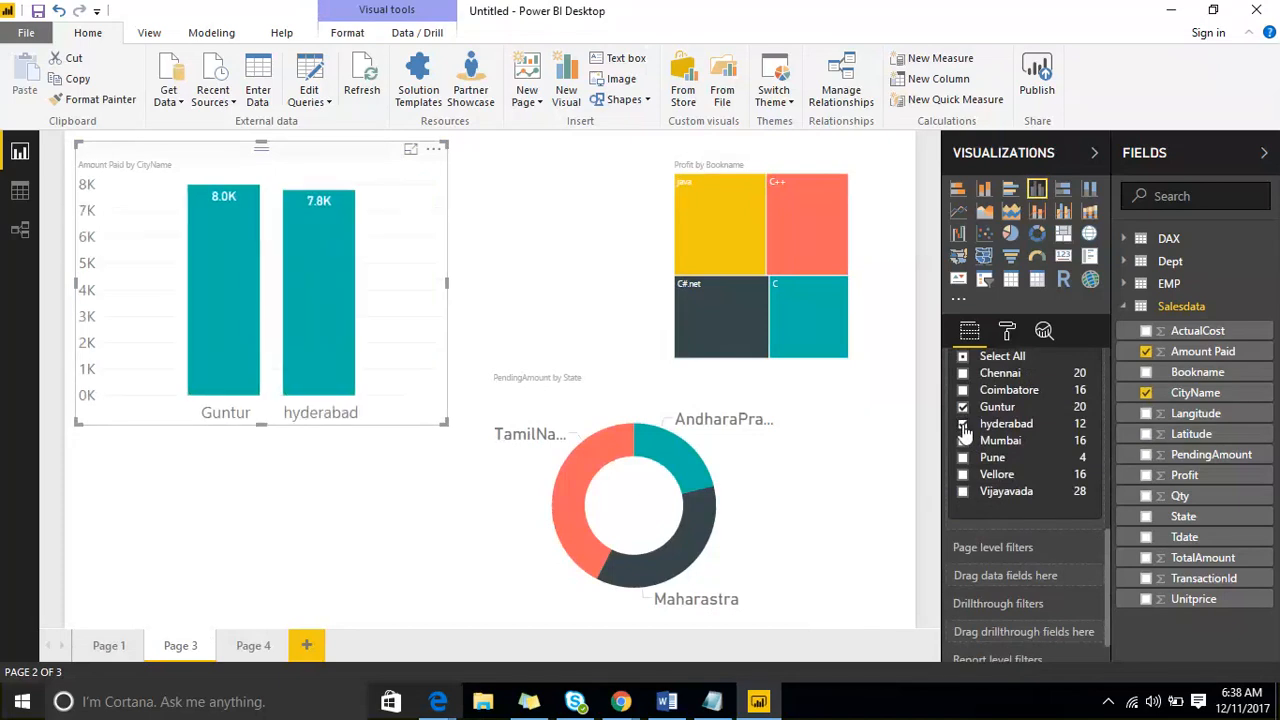
pyautogui.click(606, 250)
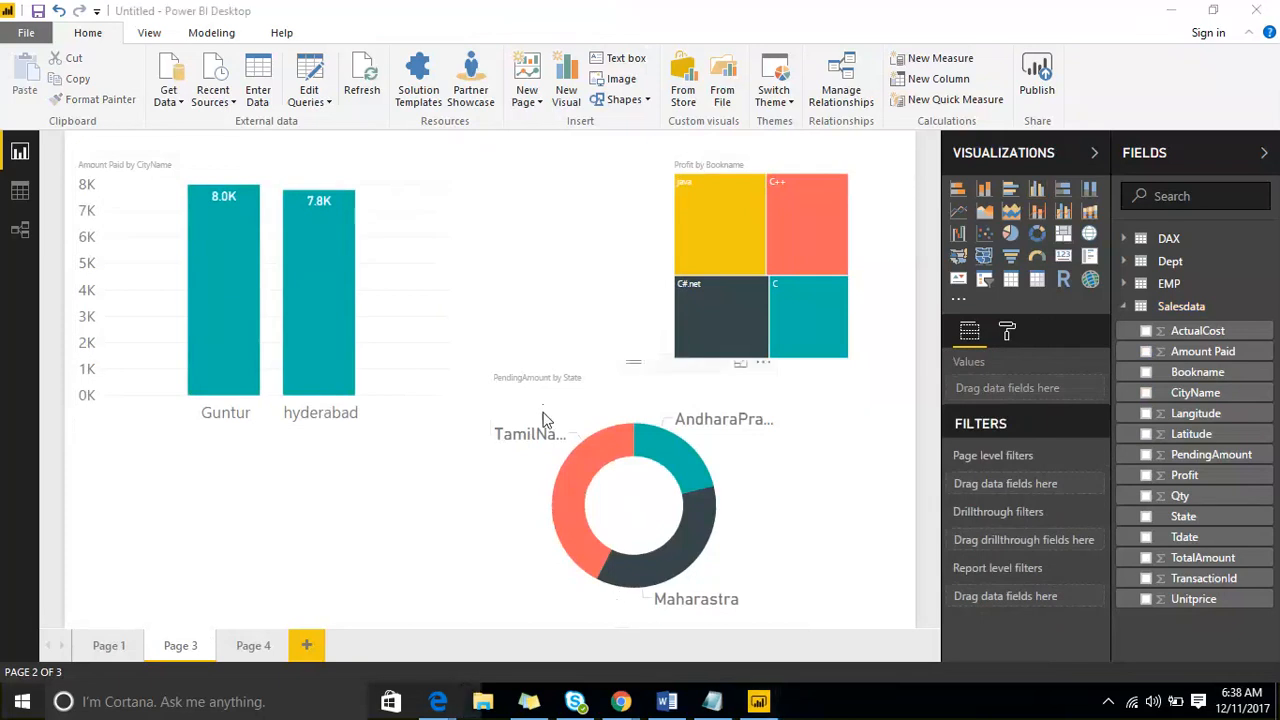
pyautogui.click(244, 655)
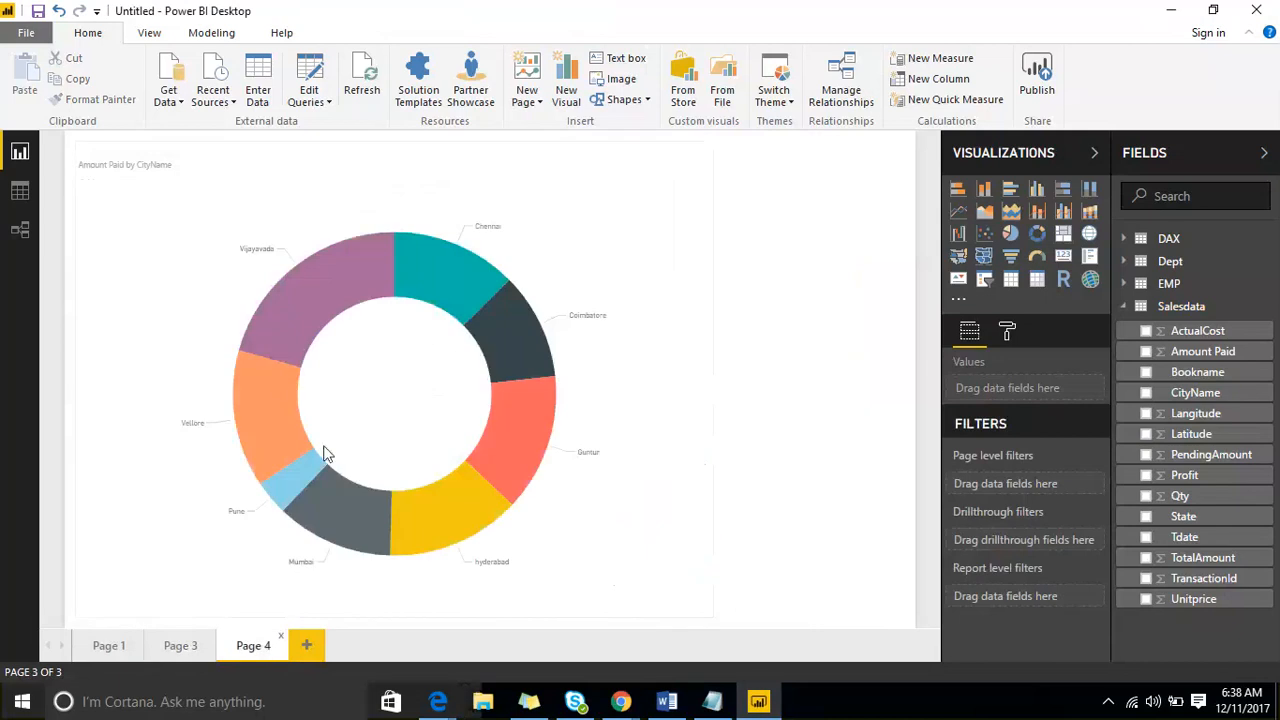
pyautogui.click(185, 648)
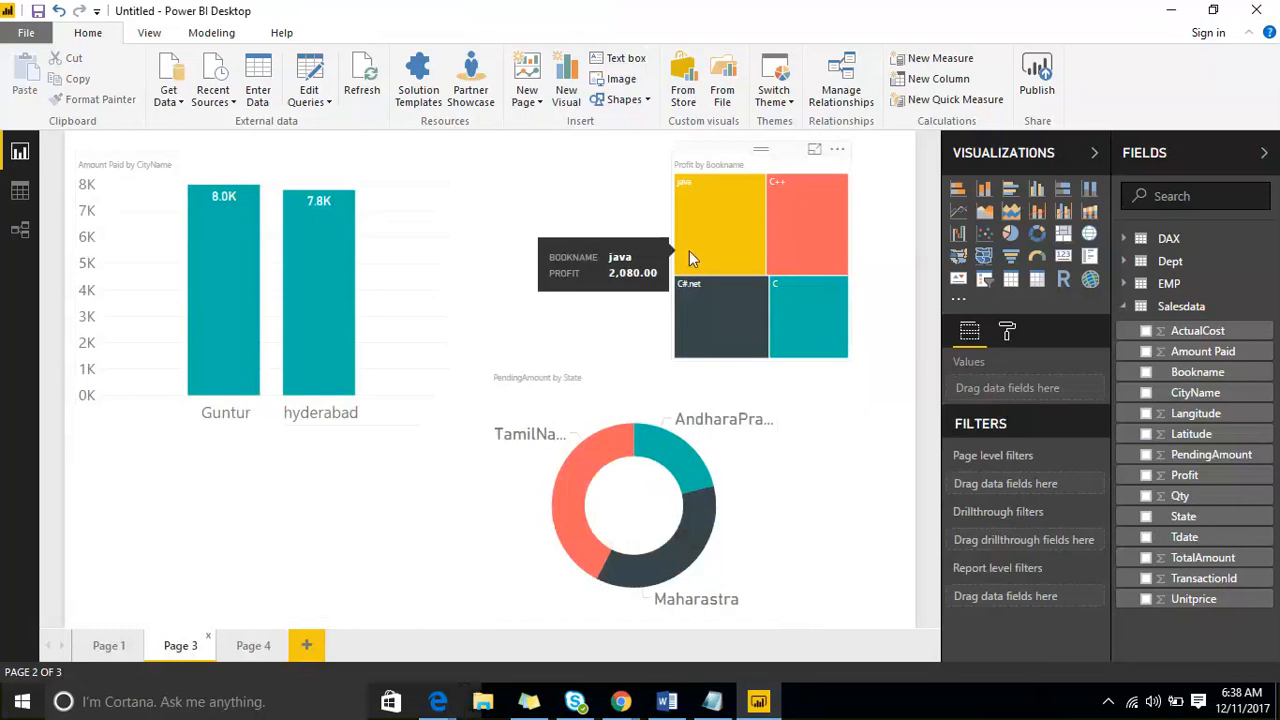
# - Add Mumbai to the cities allowed by the Amount Paid by CityName column chart's visual level filter
pyautogui.click(237, 163)
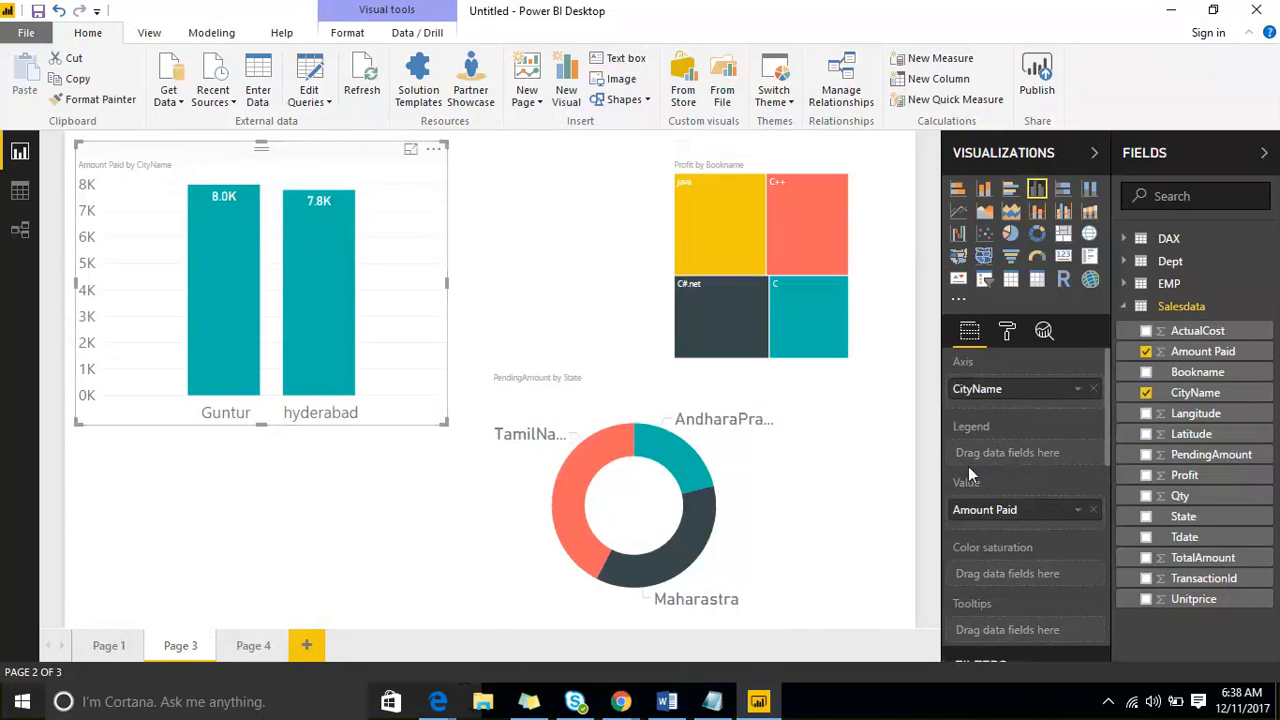
pyautogui.scroll(-5, 1040, 460)
pyautogui.scroll(2, 1020, 477)
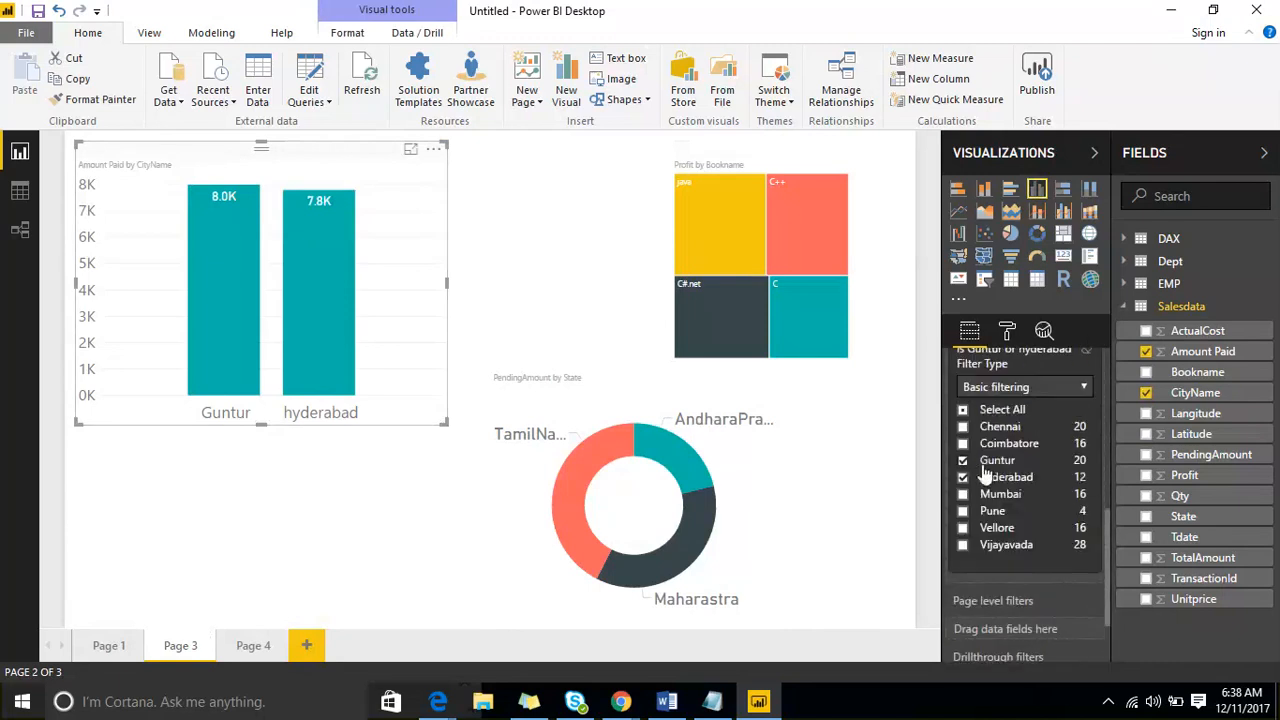
pyautogui.click(963, 495)
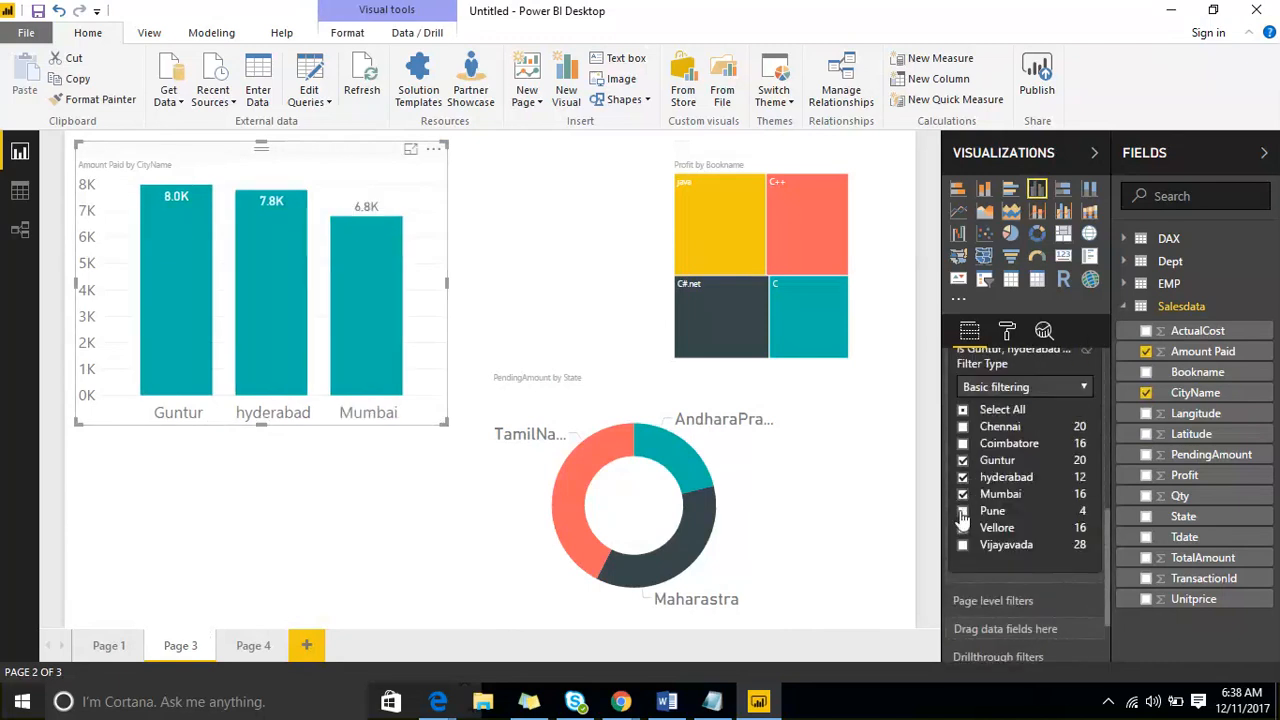
# - Clear Mumbai, hyderabad and Guntur from the column chart's CityName visual level filter and deselect the chart
pyautogui.scroll(3, 1007, 483)
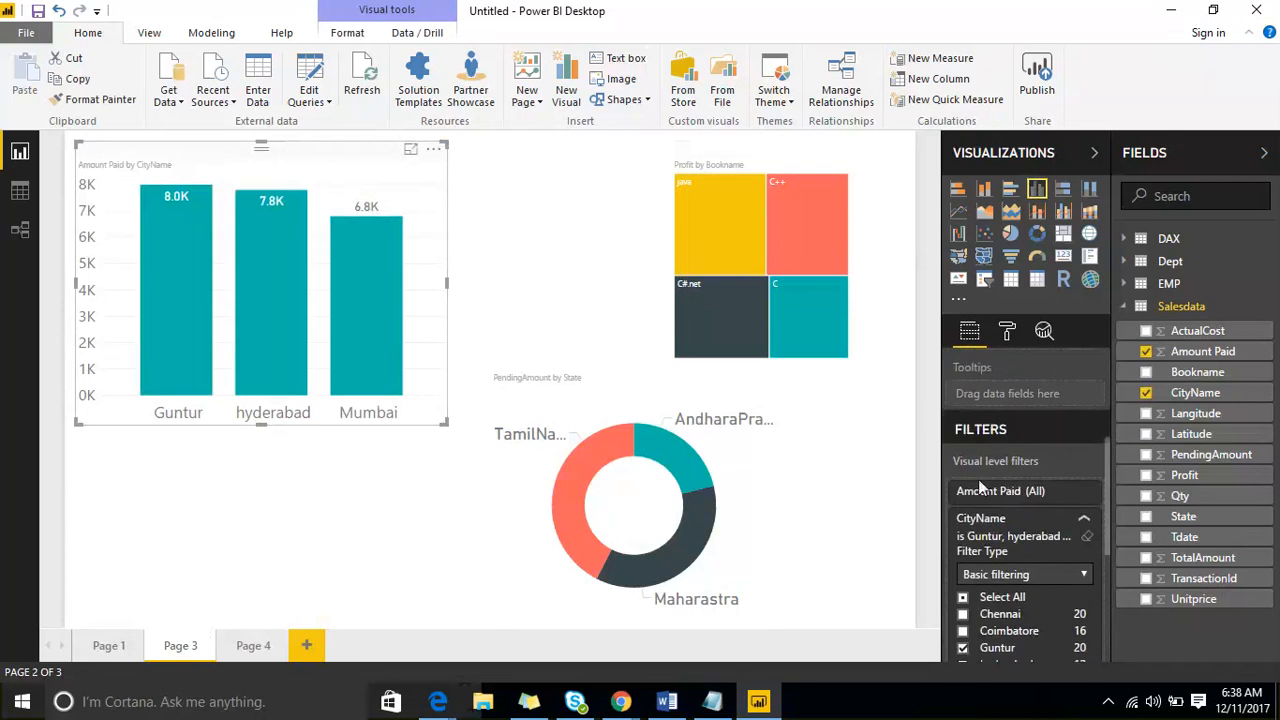
pyautogui.scroll(-5, 1007, 495)
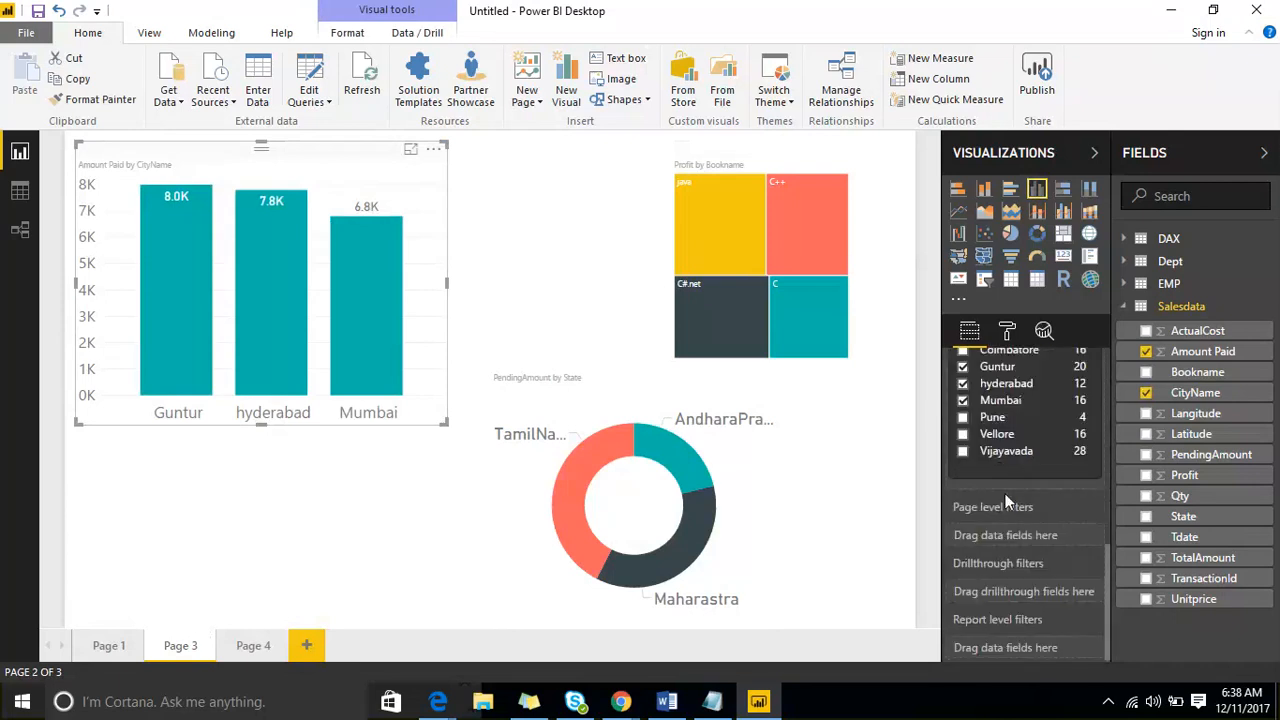
pyautogui.click(963, 400)
pyautogui.click(963, 384)
pyautogui.click(963, 366)
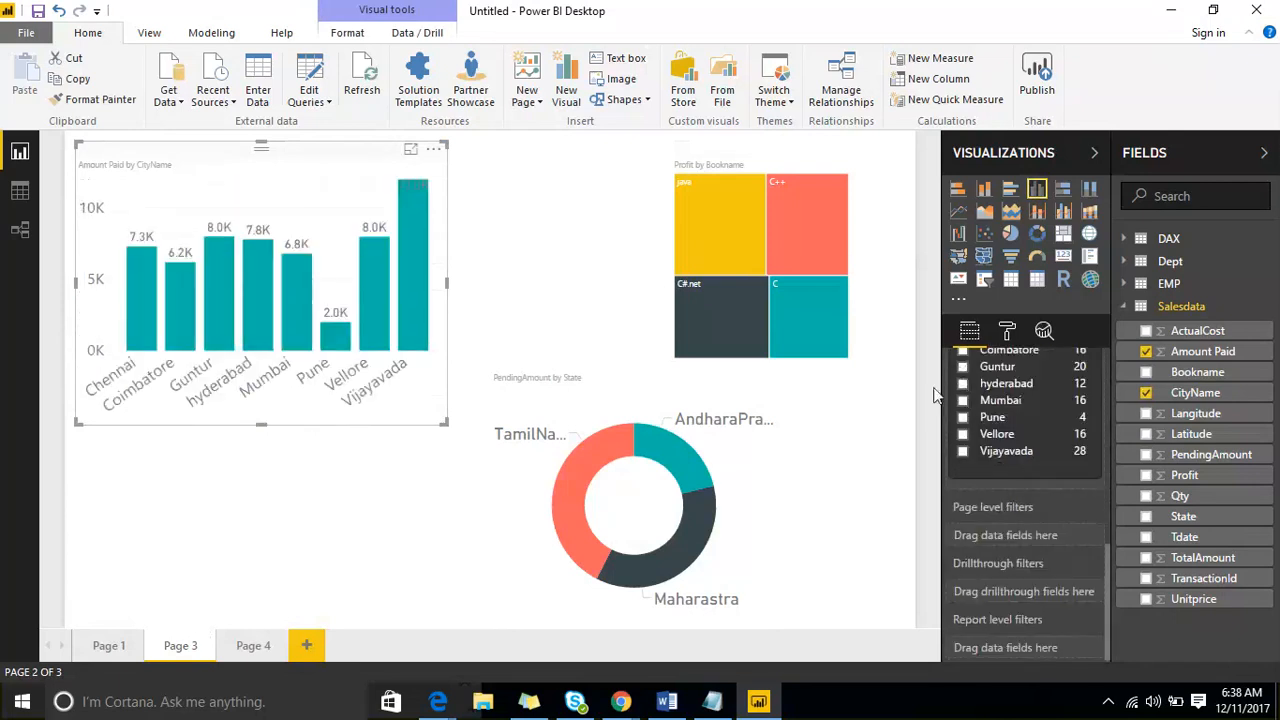
pyautogui.click(556, 275)
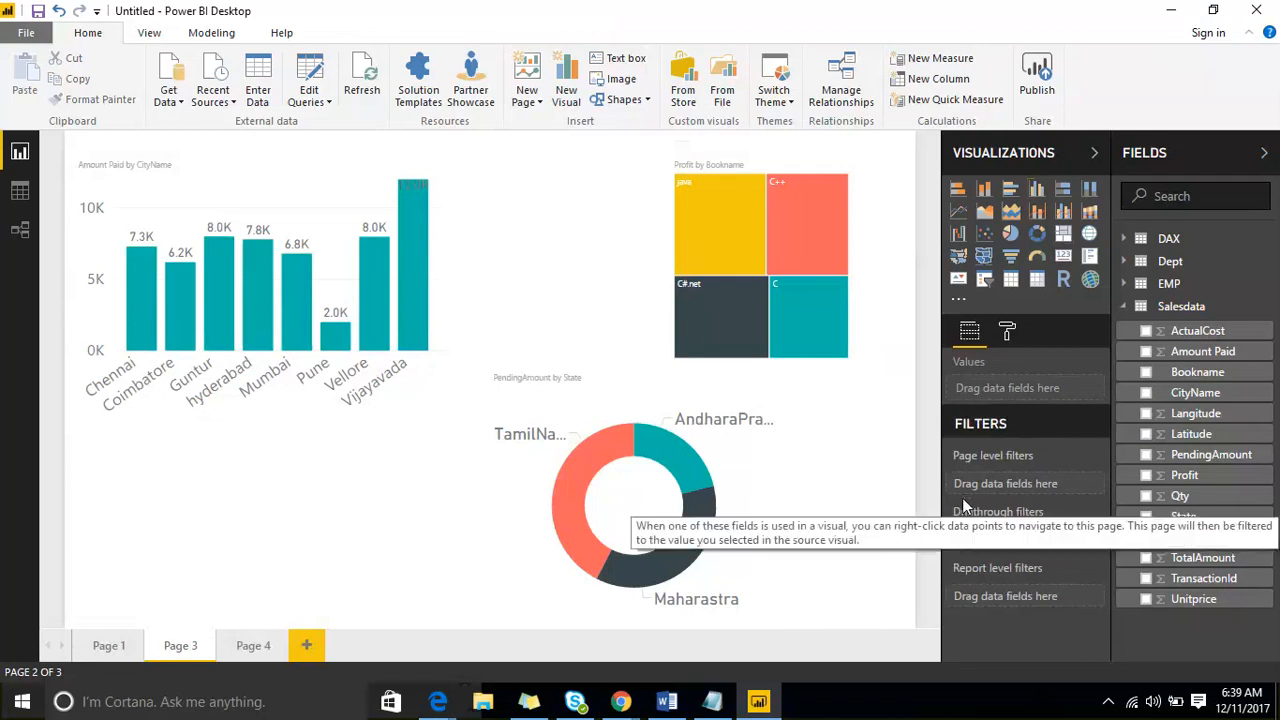
# - Add CityName as a page level filter on Page 3, limit it to Guntur and hyderabad, and collapse the filter card
pyautogui.moveTo(1226, 398); pyautogui.dragTo(1072, 490)
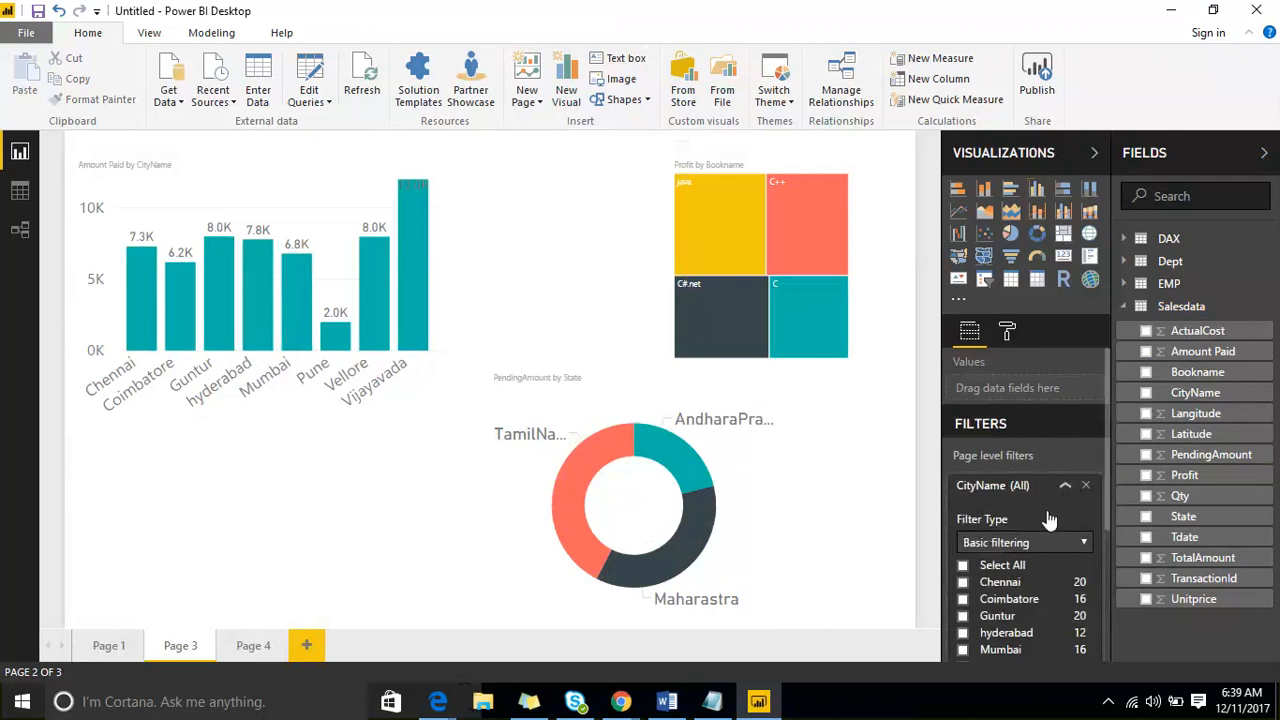
pyautogui.scroll(-2, 1050, 522)
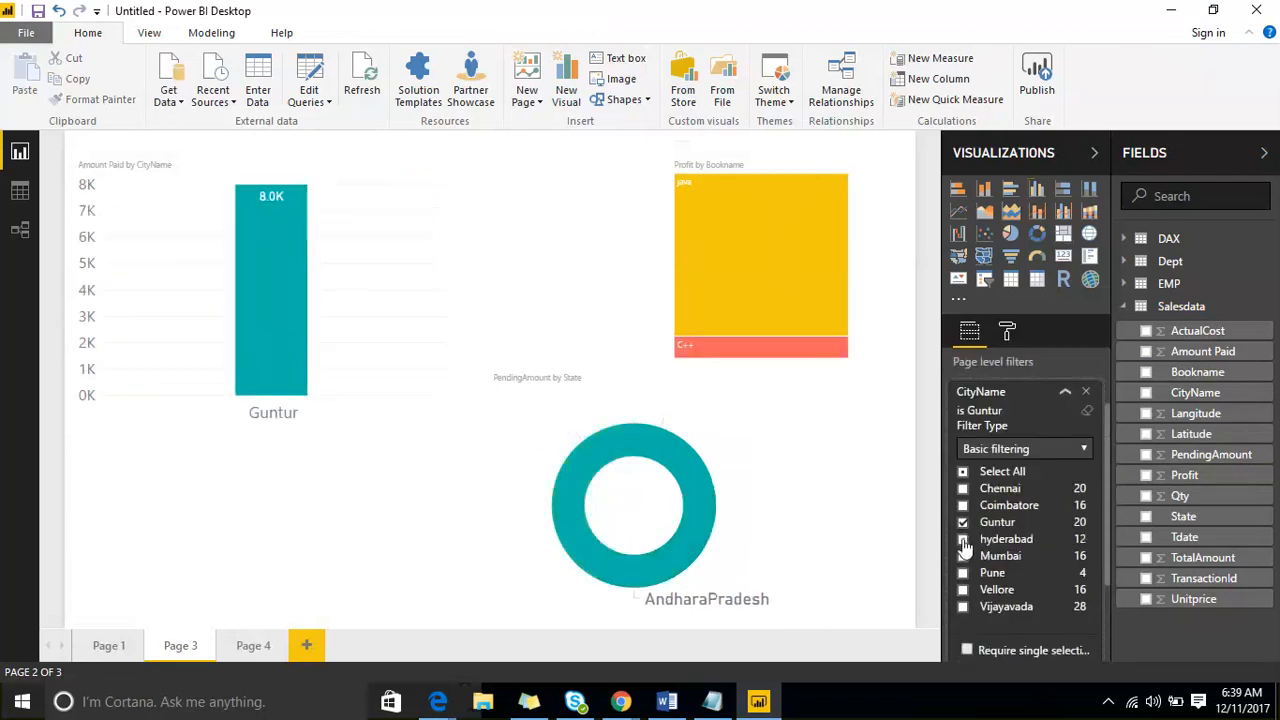
pyautogui.click(963, 539)
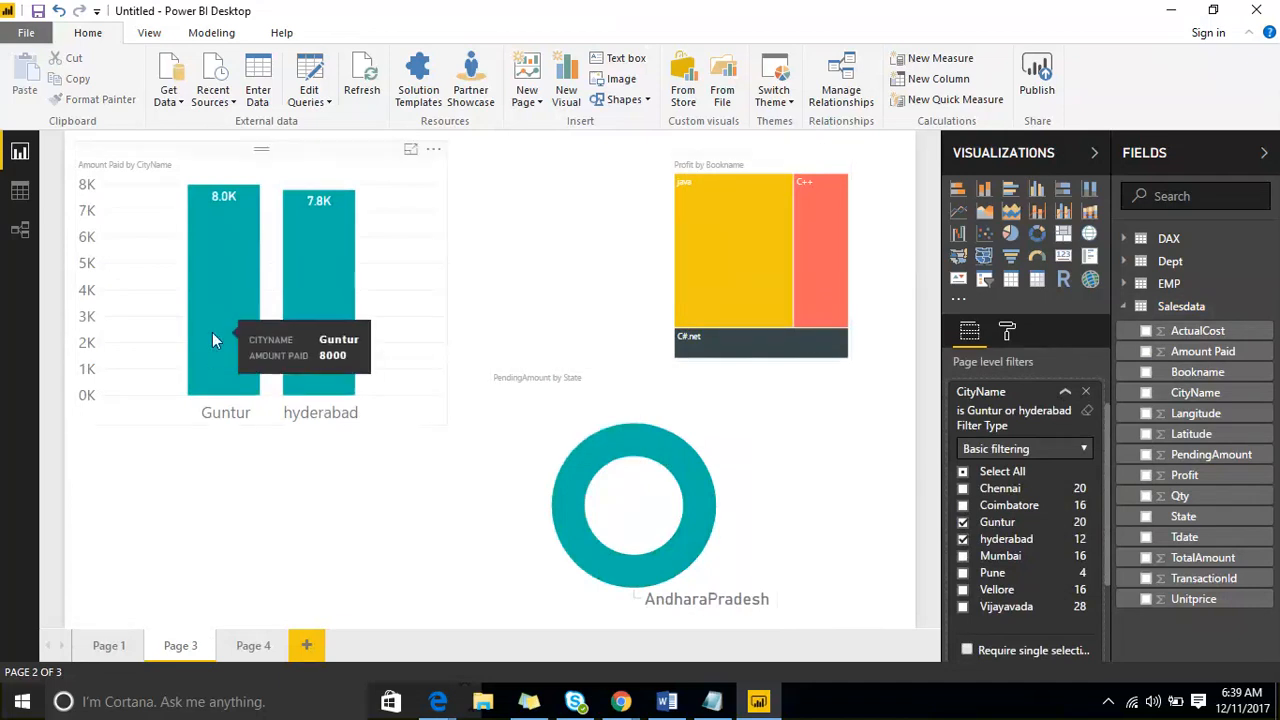
pyautogui.click(1065, 391)
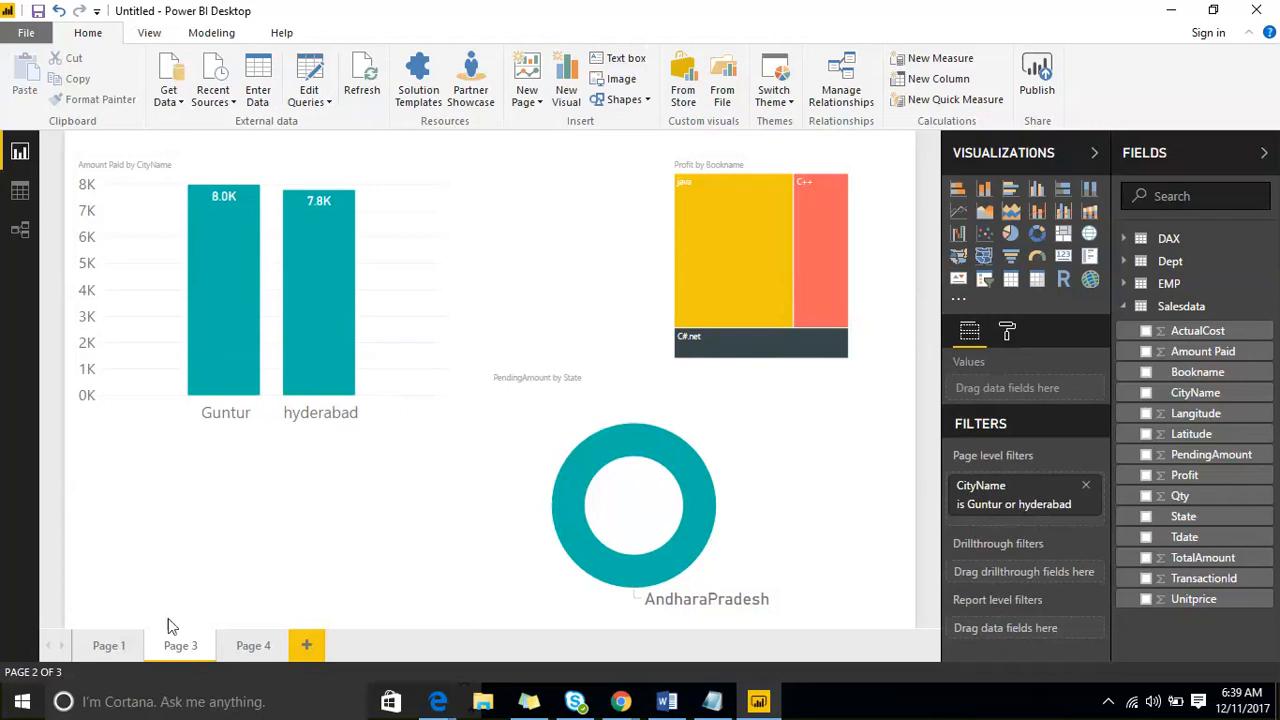
# - Check Page 4 for any effect of the page level filter, and remove the CityName page level filter from Page 3
pyautogui.click(250, 645)
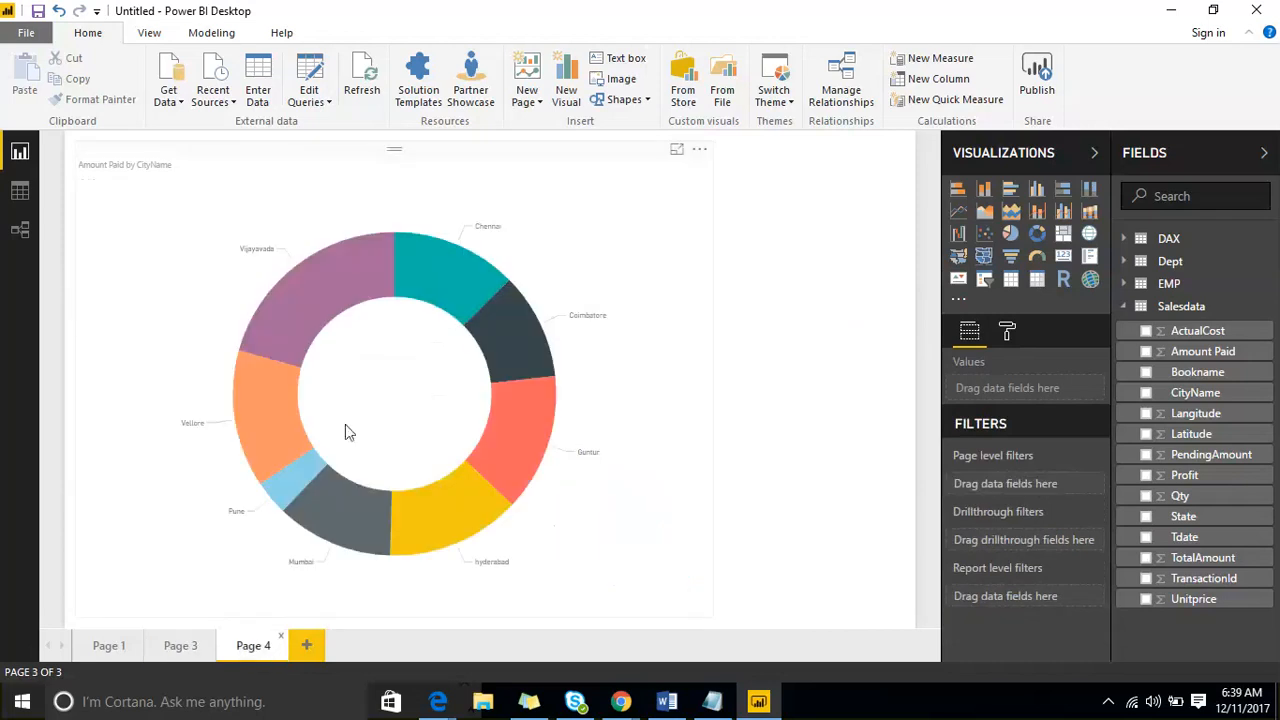
pyautogui.click(180, 645)
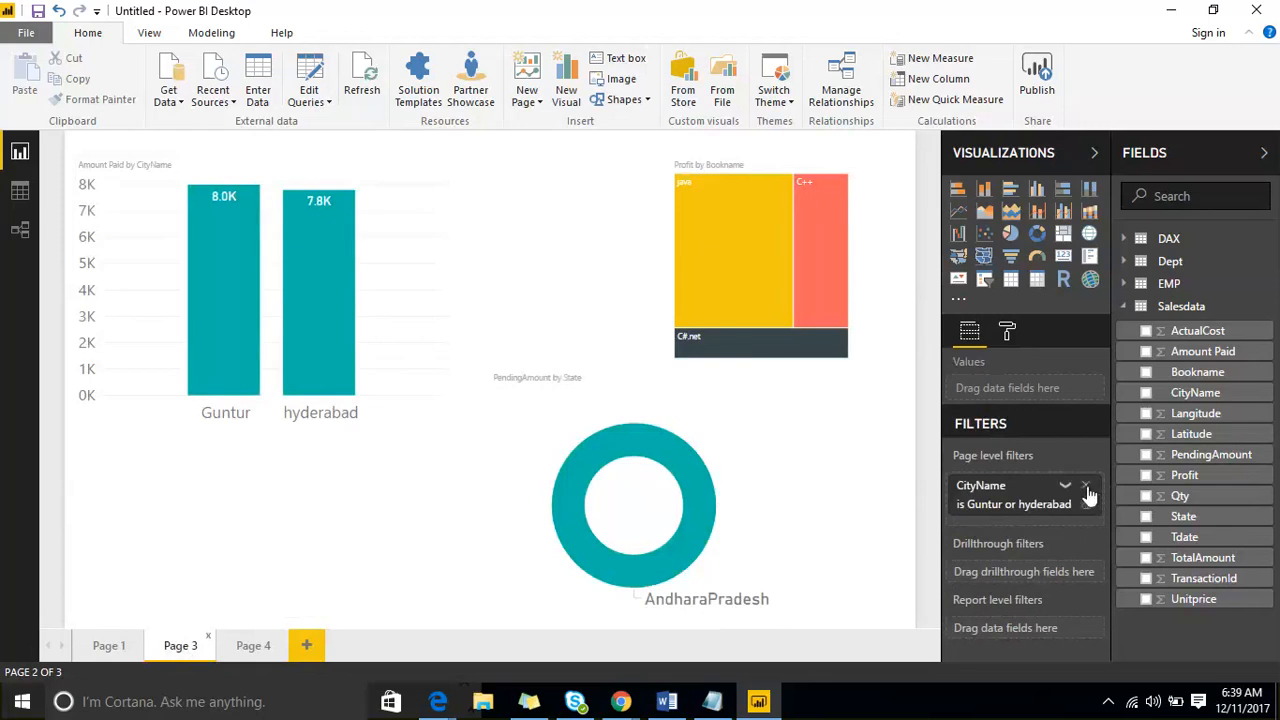
pyautogui.click(1087, 487)
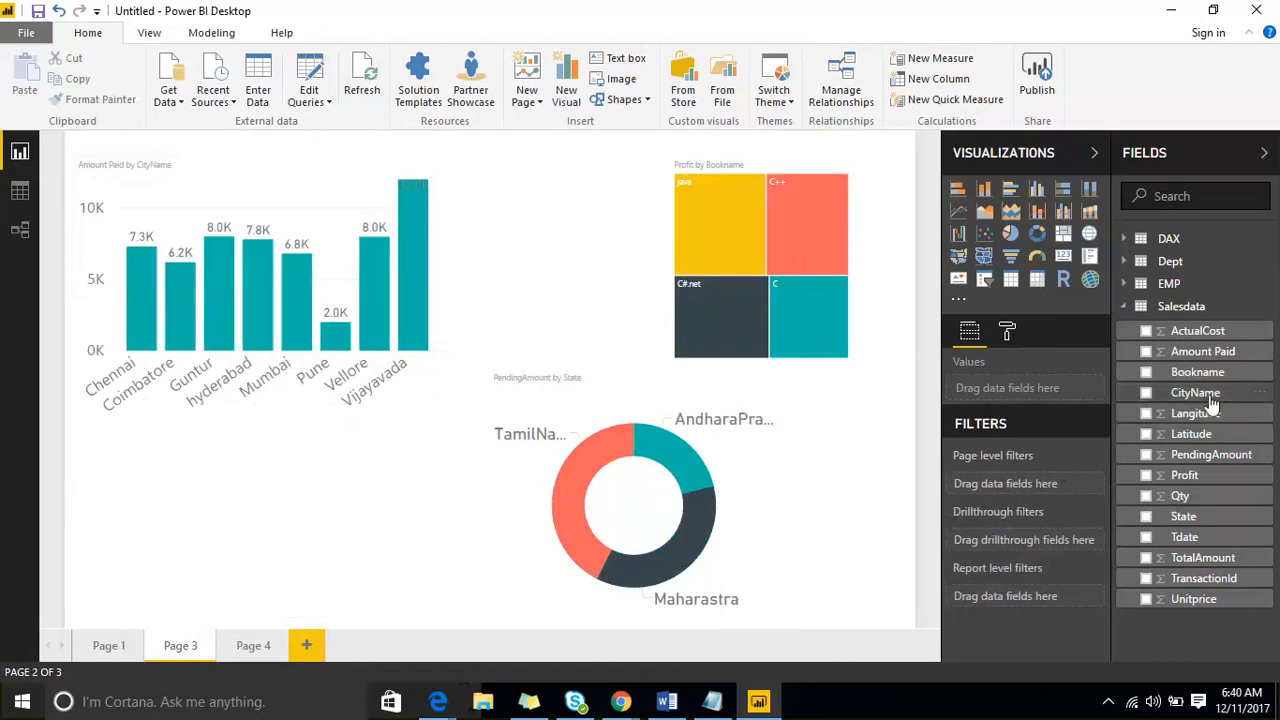
# - Add CityName as a report level filter and limit it to Guntur and hyderabad
pyautogui.moveTo(1210, 400); pyautogui.dragTo(1057, 610)
pyautogui.scroll(-3, 1047, 506)
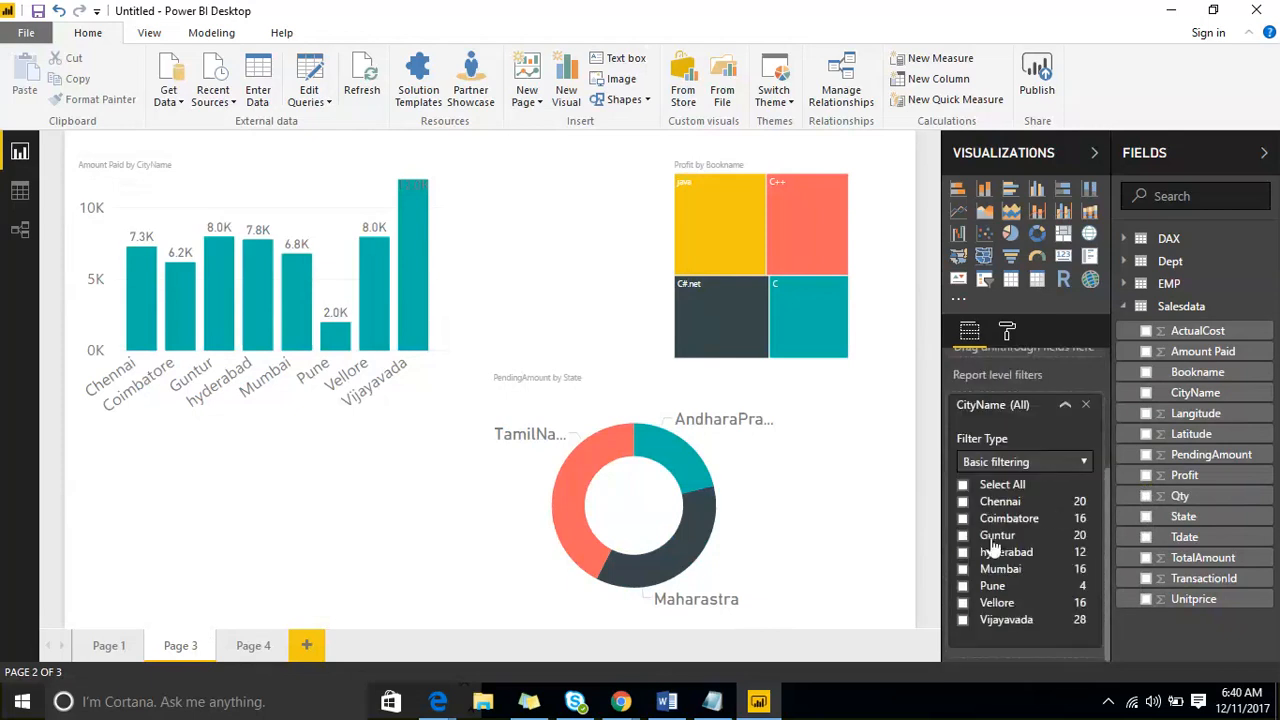
pyautogui.click(962, 536)
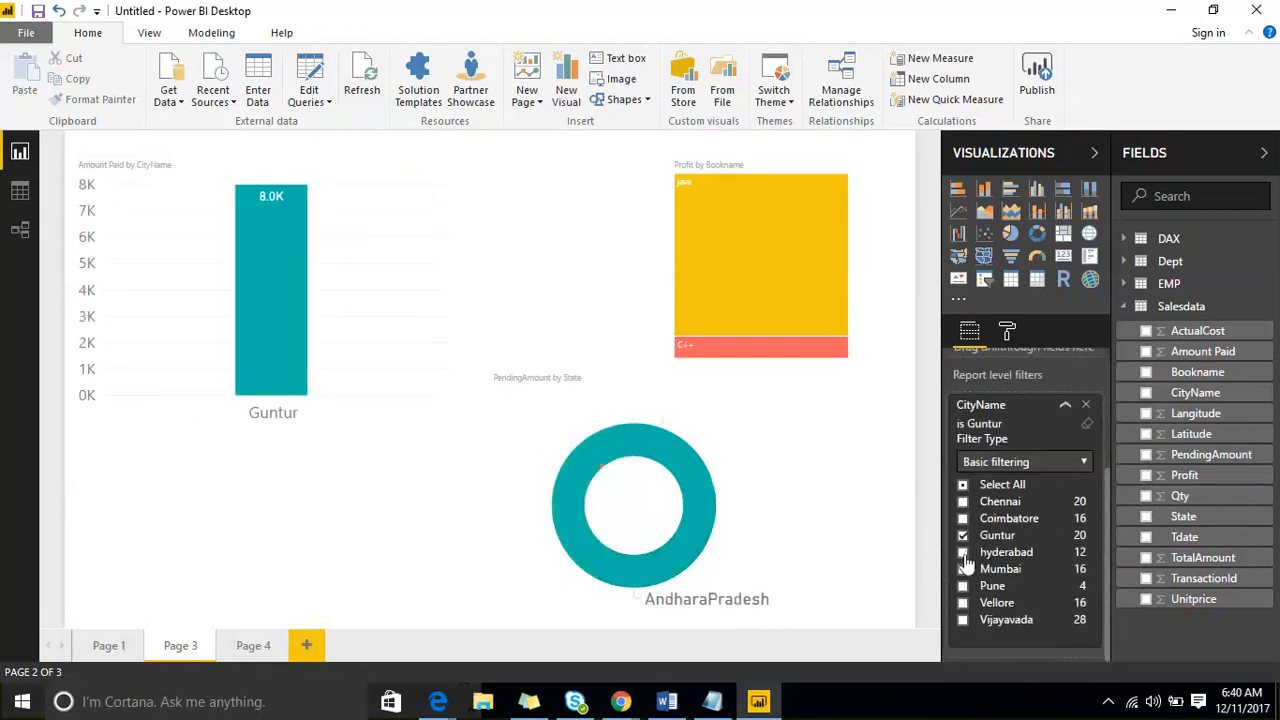
pyautogui.click(963, 553)
# - Check the report level filter's effect on Page 4, Page 1 and Page 3, and remove the CityName filter
pyautogui.click(250, 646)
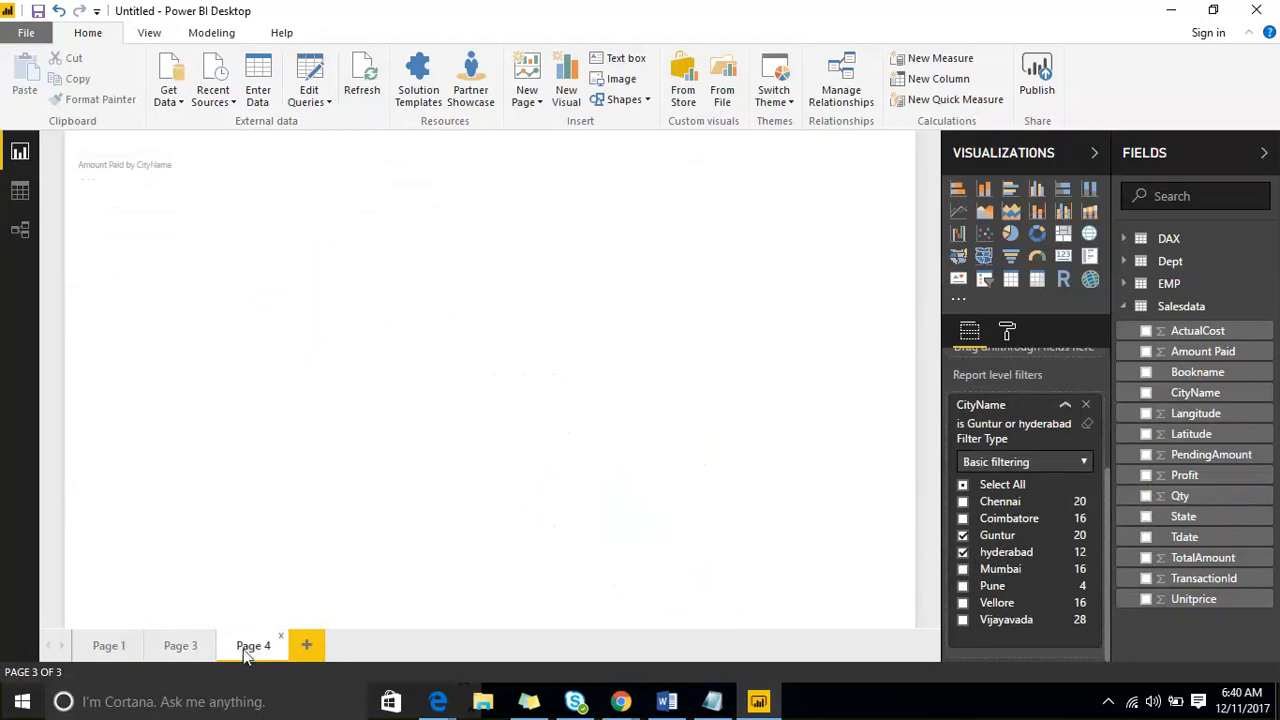
pyautogui.click(112, 641)
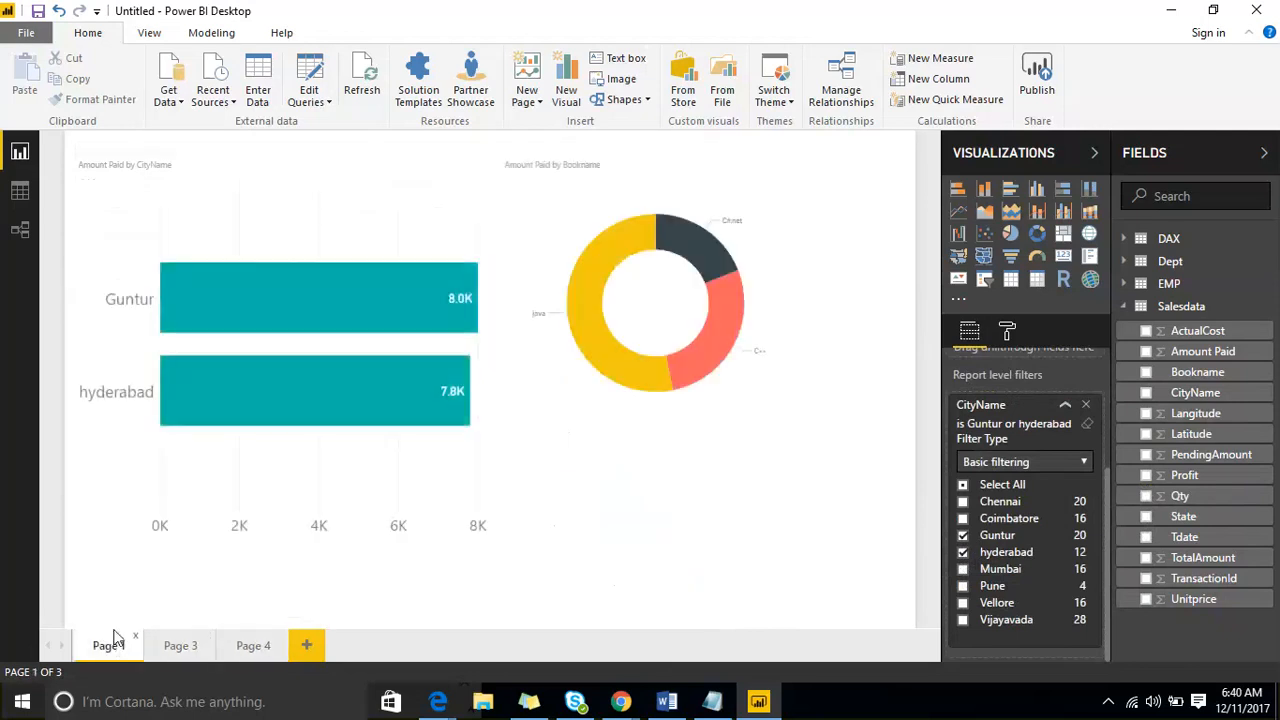
pyautogui.click(196, 648)
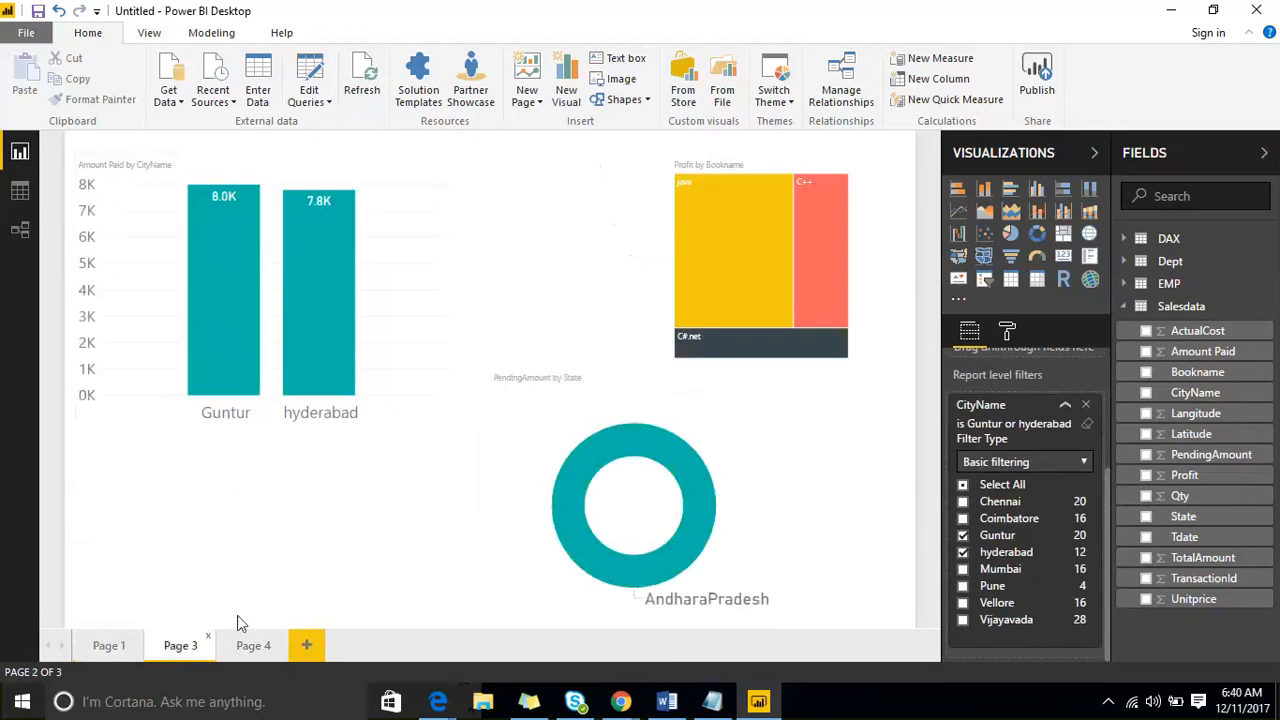
pyautogui.click(1085, 404)
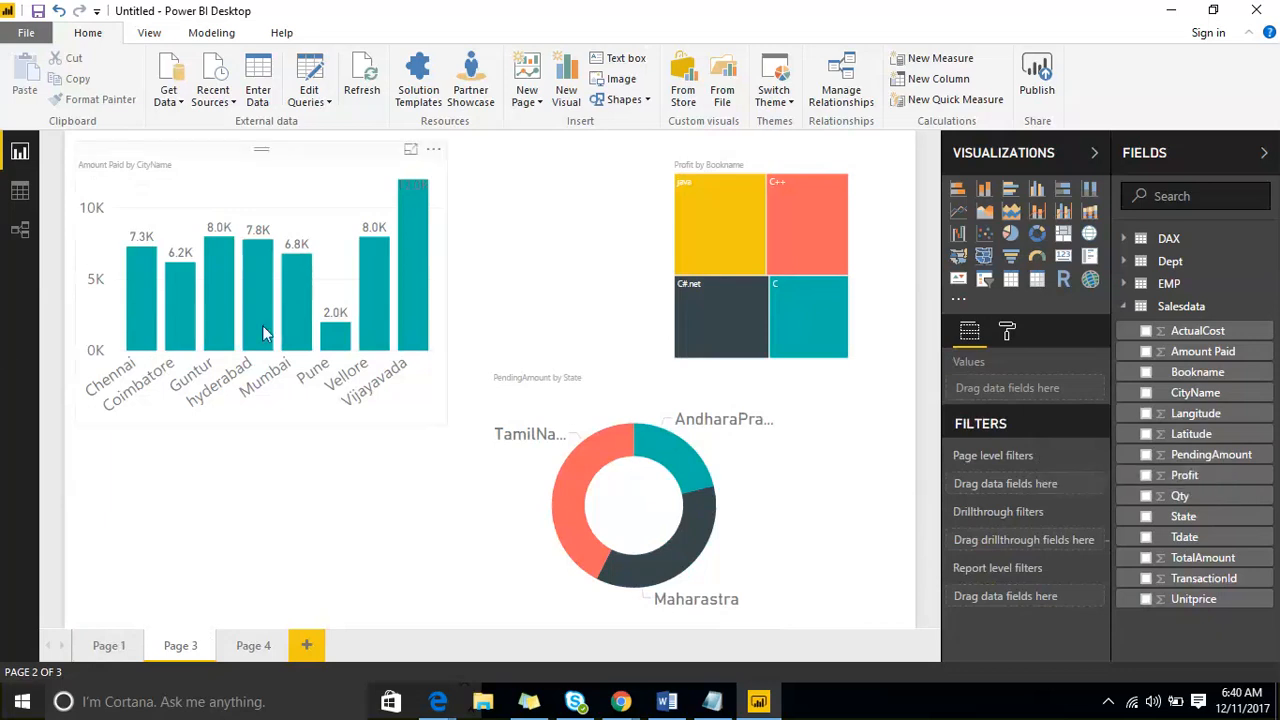
# - Add CityName as a report level filter again, view its available filter types, and remove the filter
pyautogui.moveTo(1198, 396); pyautogui.dragTo(1060, 604)
pyautogui.scroll(-3, 1055, 473)
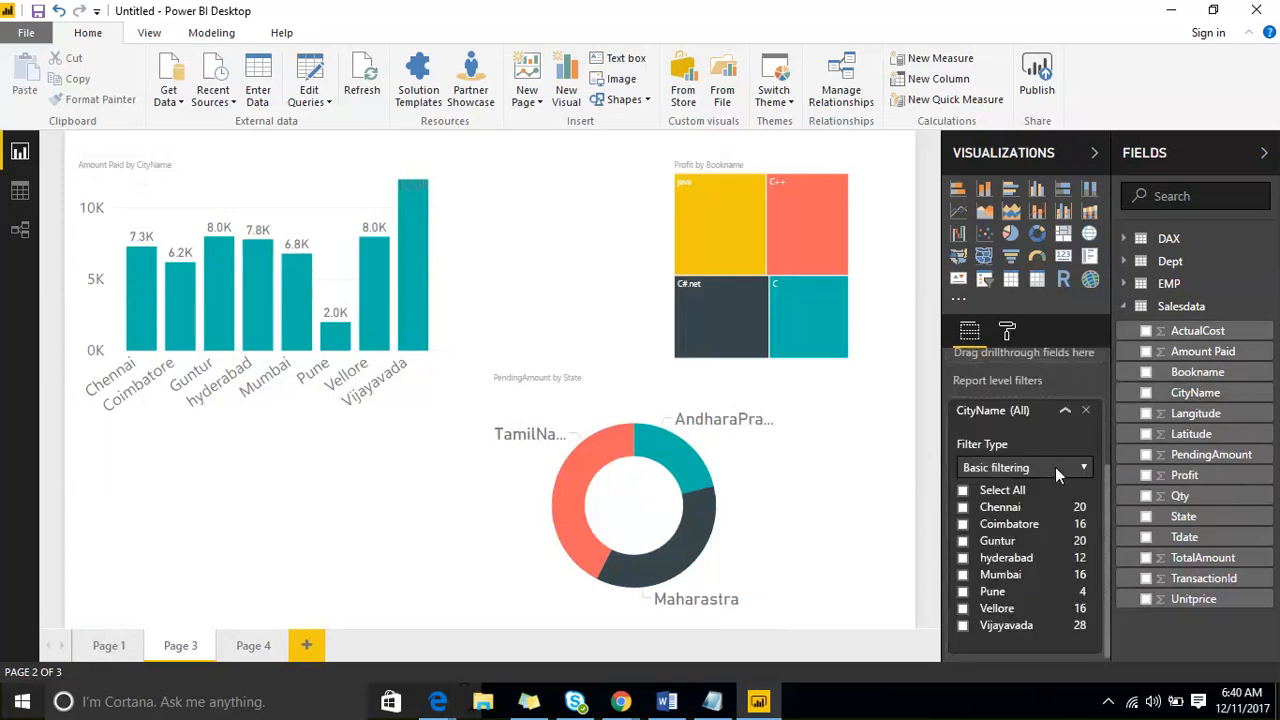
pyautogui.click(1055, 467)
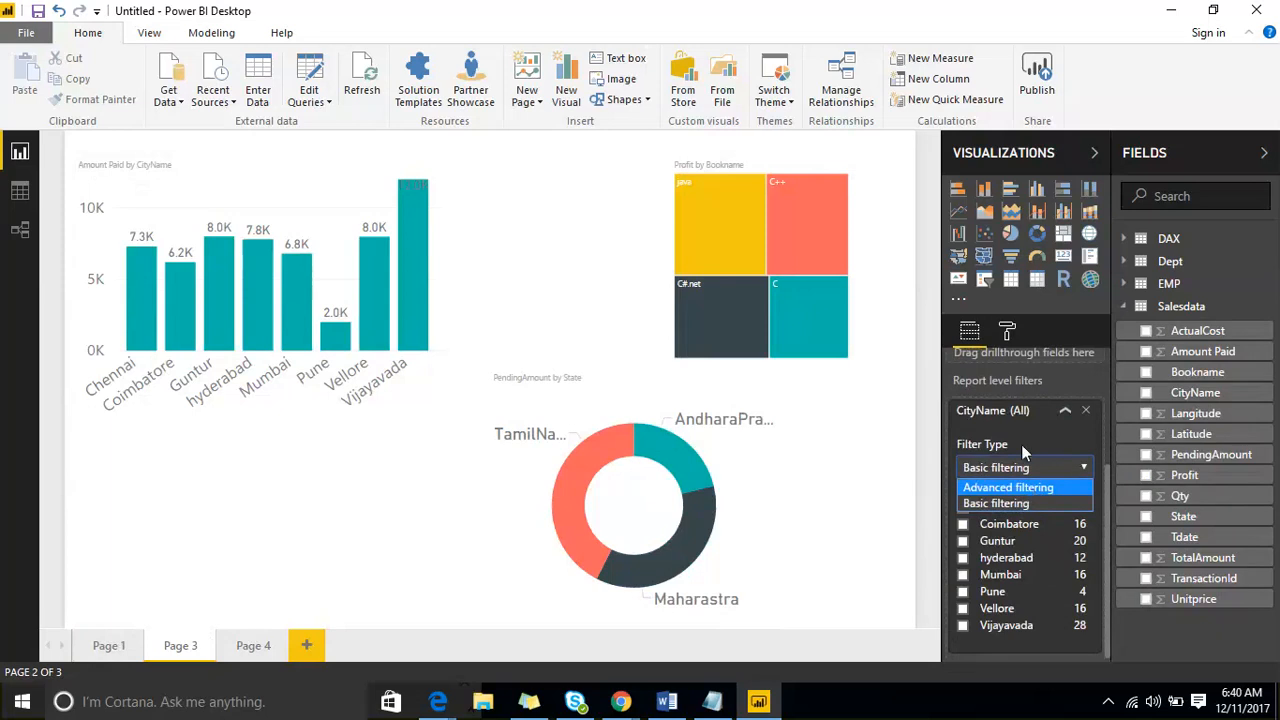
pyautogui.click(1086, 411)
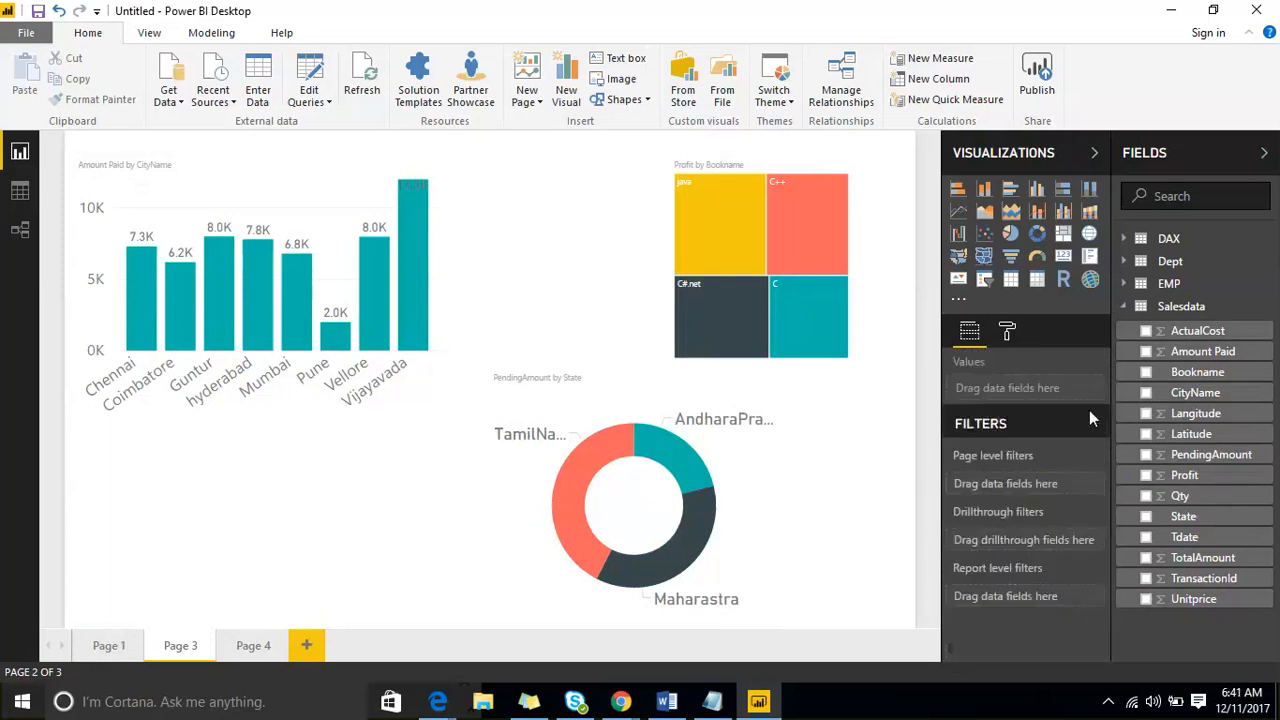
# - Add CityName as a page level filter on Page 3 with Basic filtering, limited to Guntur and hyderabad
pyautogui.moveTo(1195, 392); pyautogui.dragTo(1028, 482)
pyautogui.click(1080, 543)
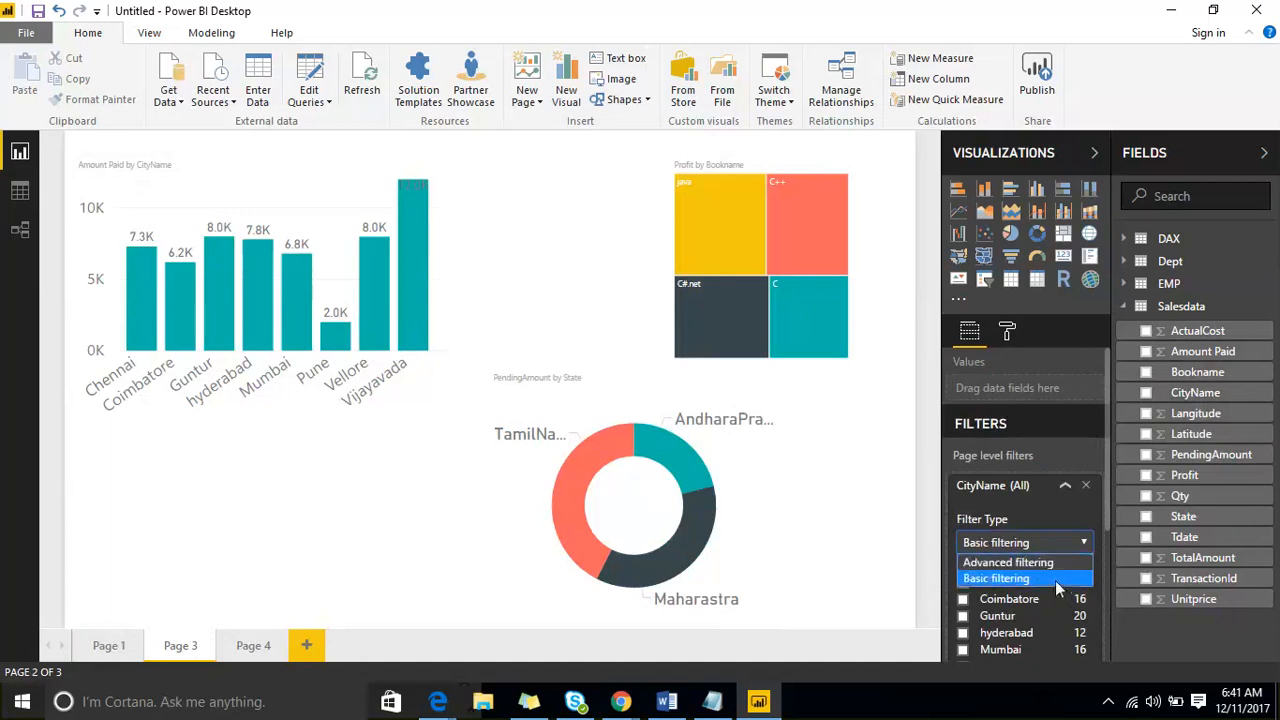
pyautogui.click(1055, 580)
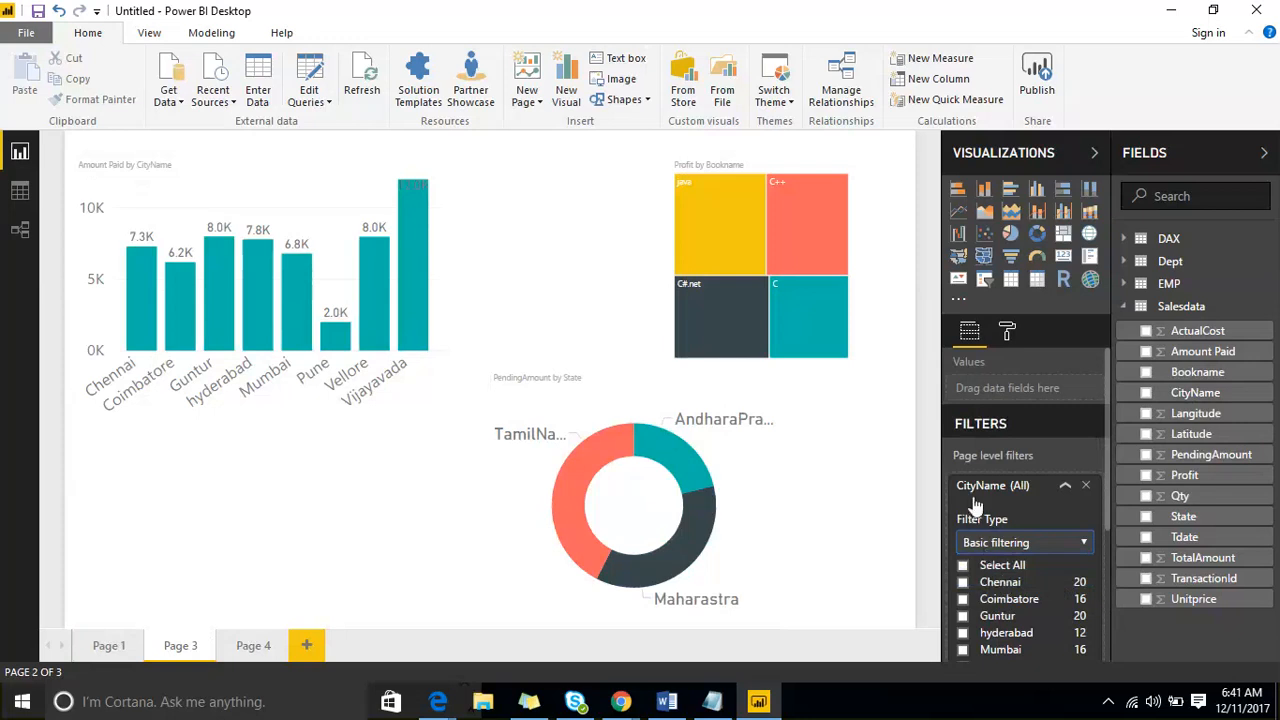
pyautogui.scroll(-2, 1011, 546)
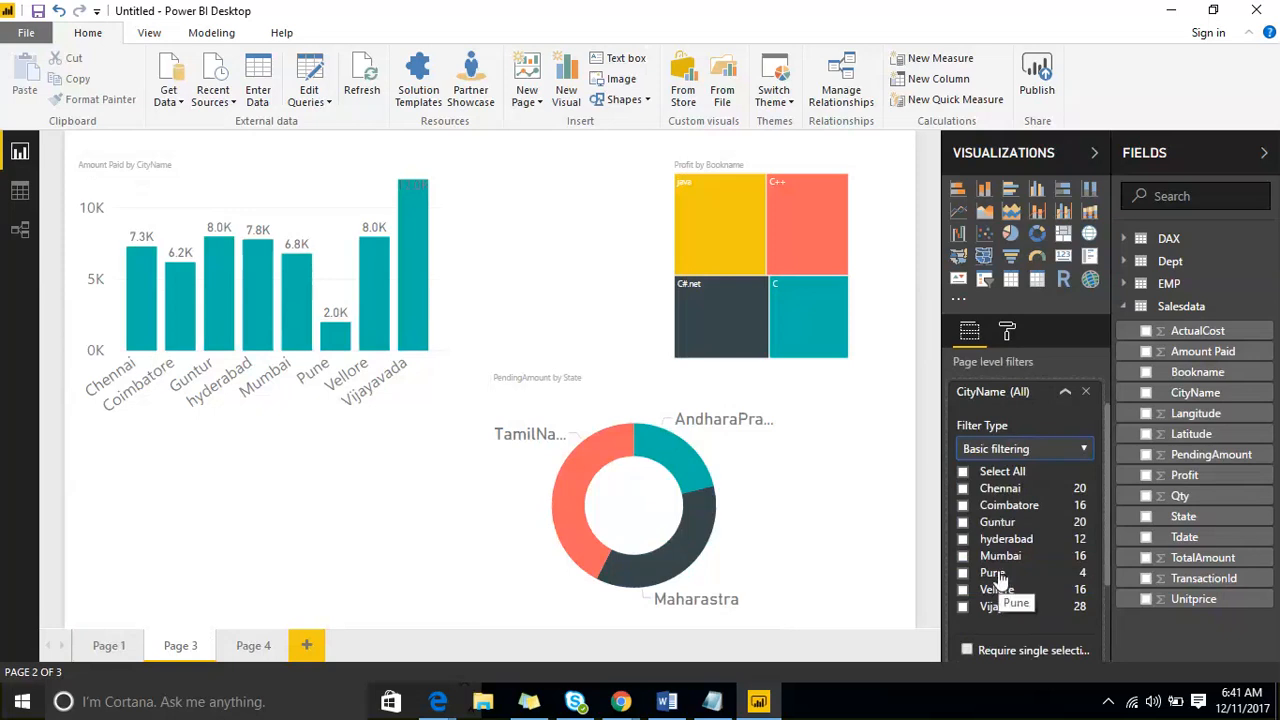
pyautogui.click(963, 523)
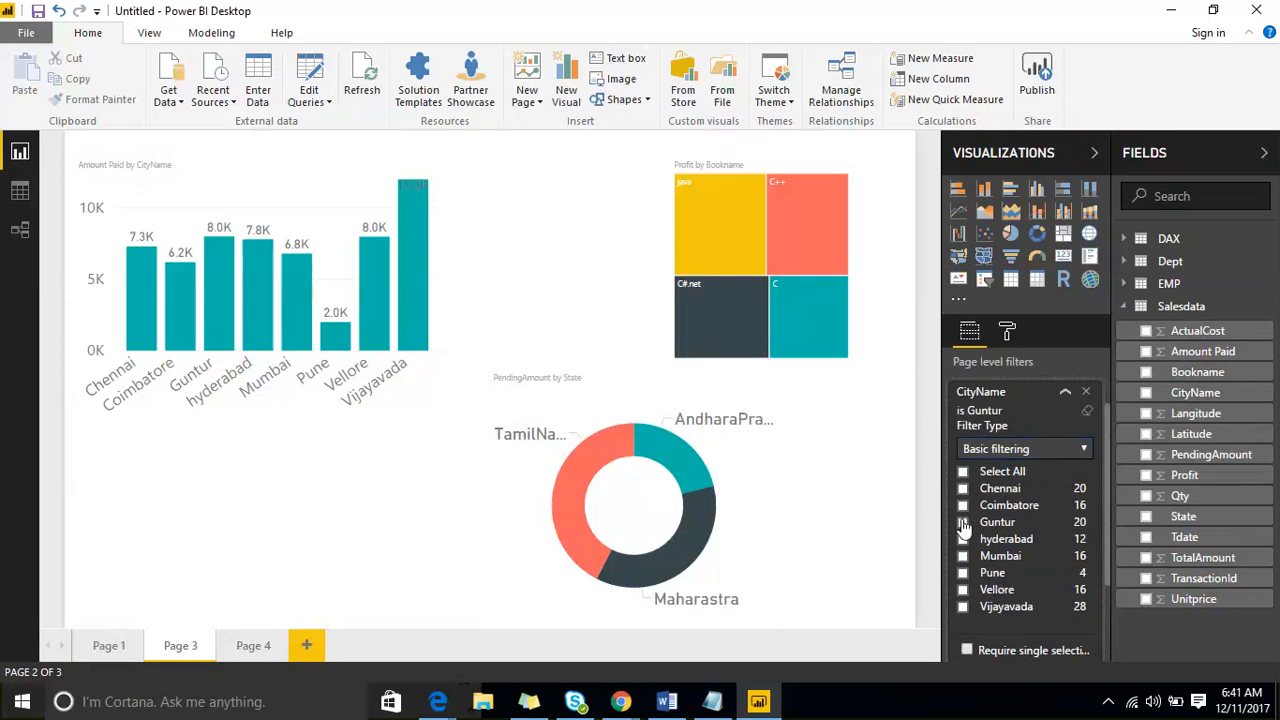
pyautogui.click(963, 539)
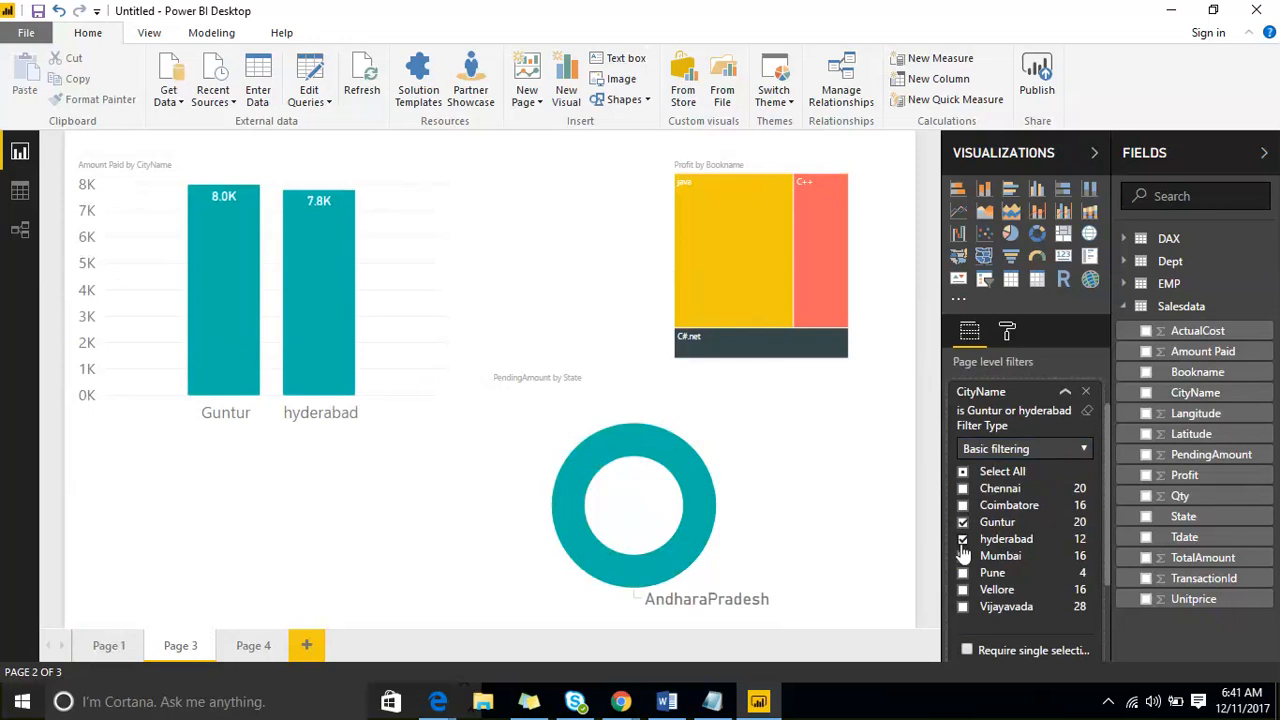
# - Switch the CityName page level filter to Advanced filtering to examine its condition options, and return it to Basic filtering
pyautogui.click(1032, 448)
pyautogui.click(1026, 466)
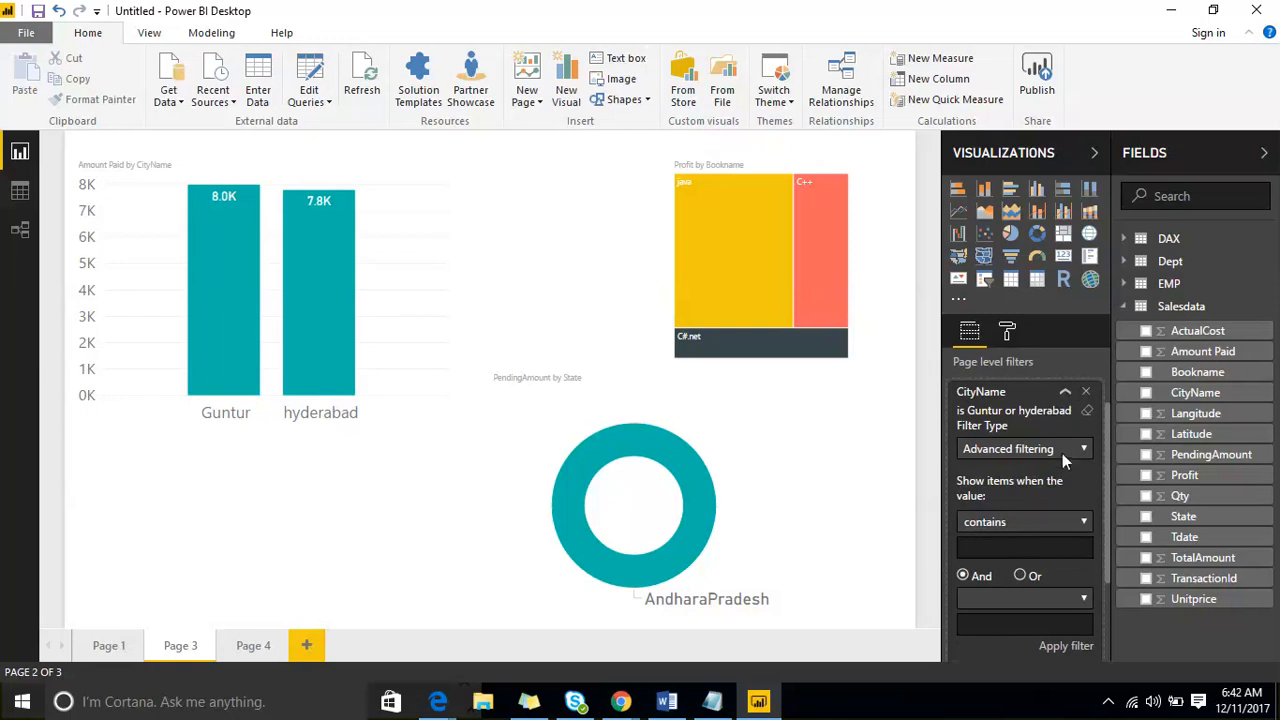
pyautogui.click(1062, 453)
pyautogui.click(1052, 484)
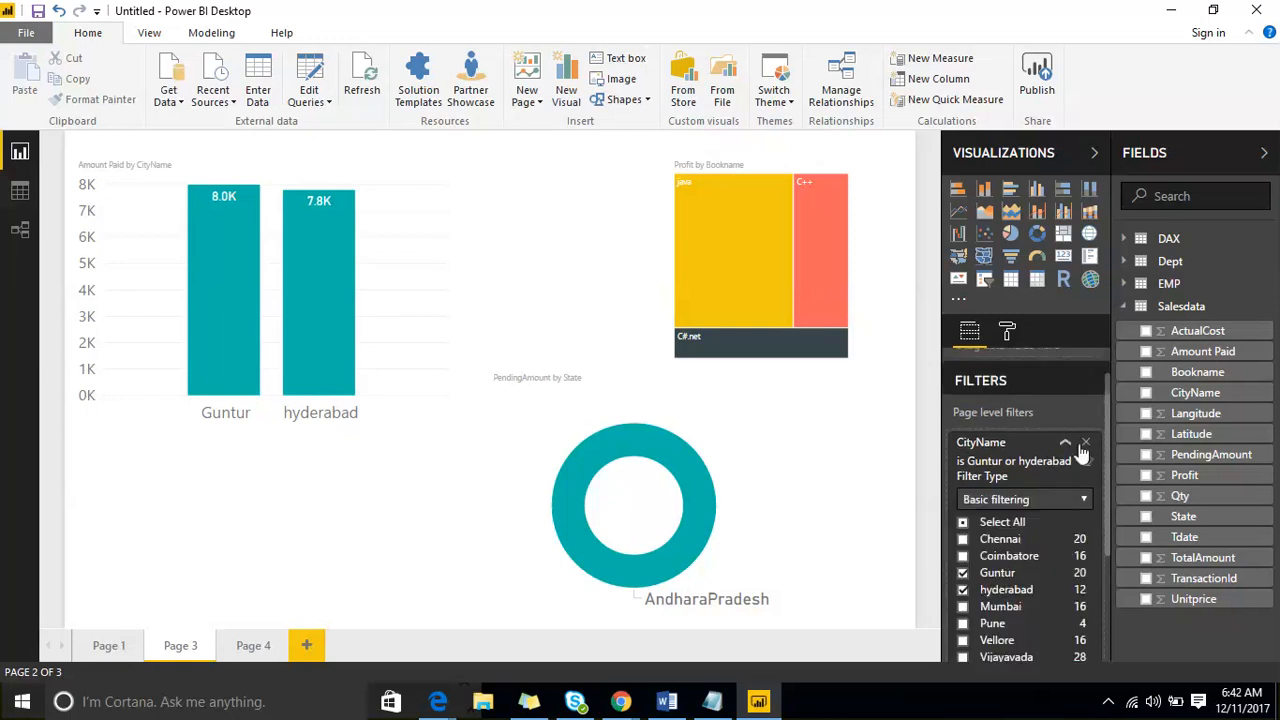
# - Switch the CityName page level filter to Advanced filtering, view its condition operators, and remove the filter from Page 3
pyautogui.click(1072, 499)
pyautogui.click(1047, 519)
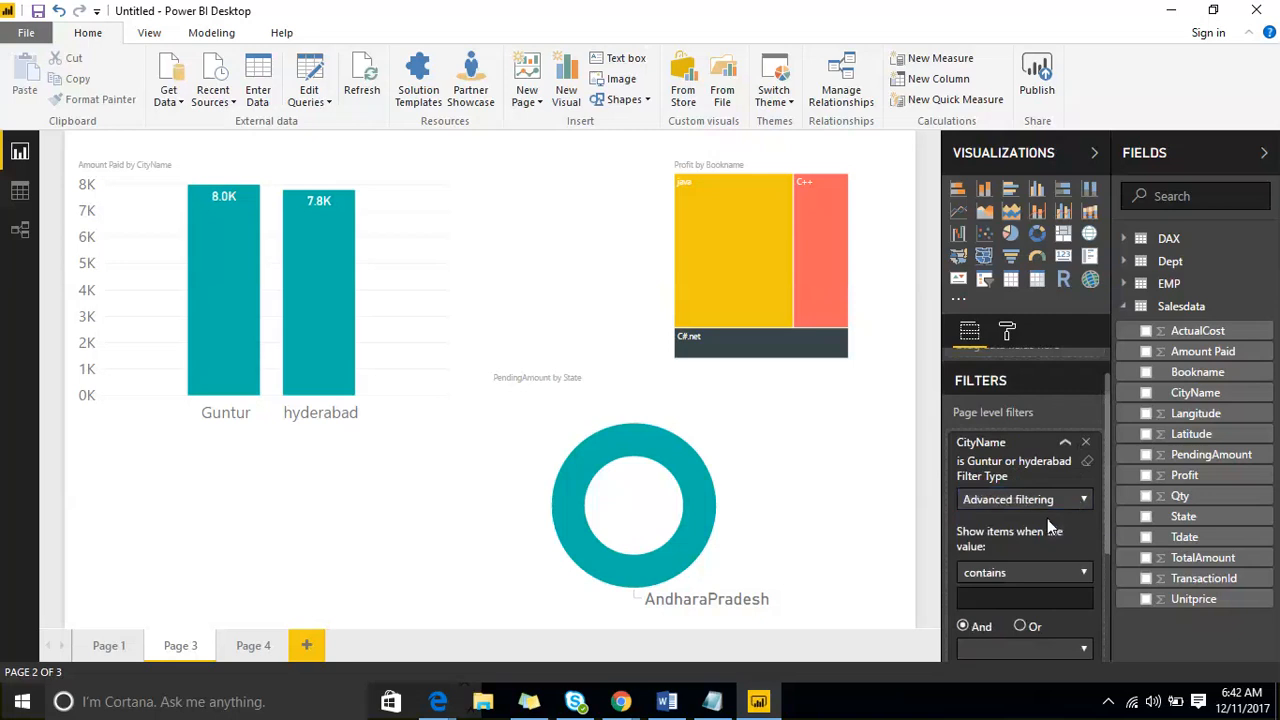
pyautogui.scroll(-3, 1047, 514)
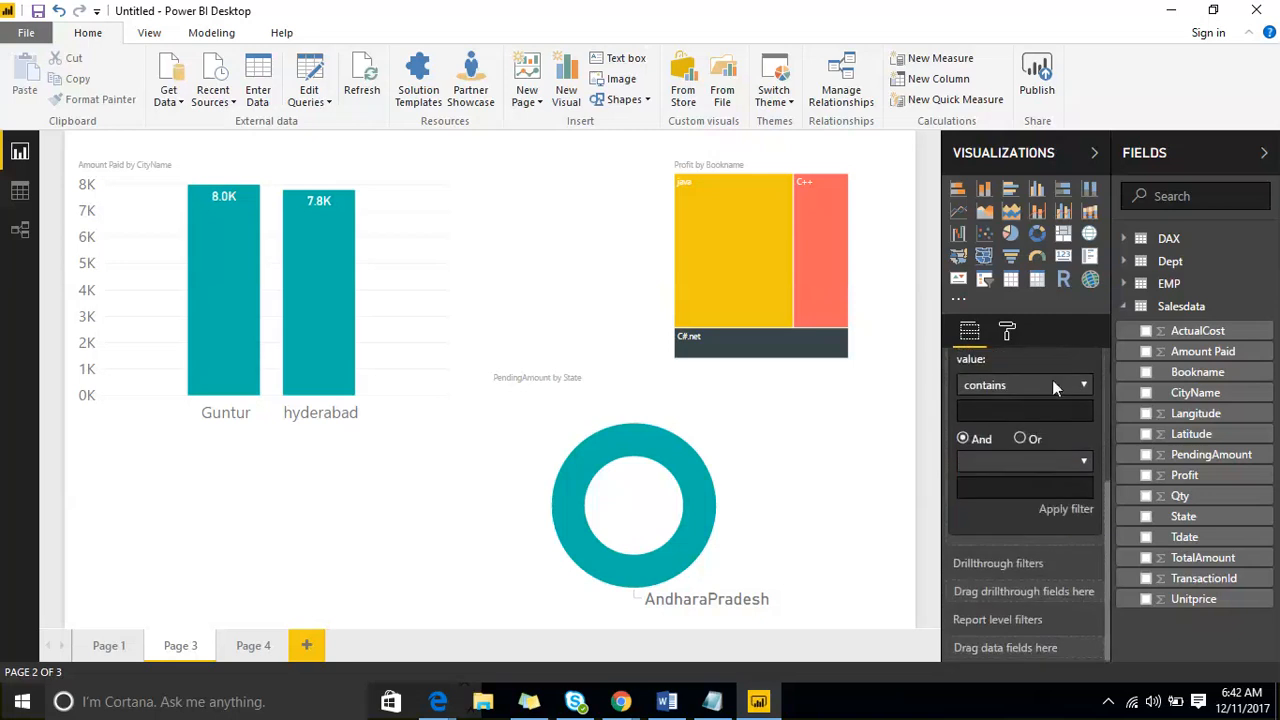
pyautogui.click(1052, 383)
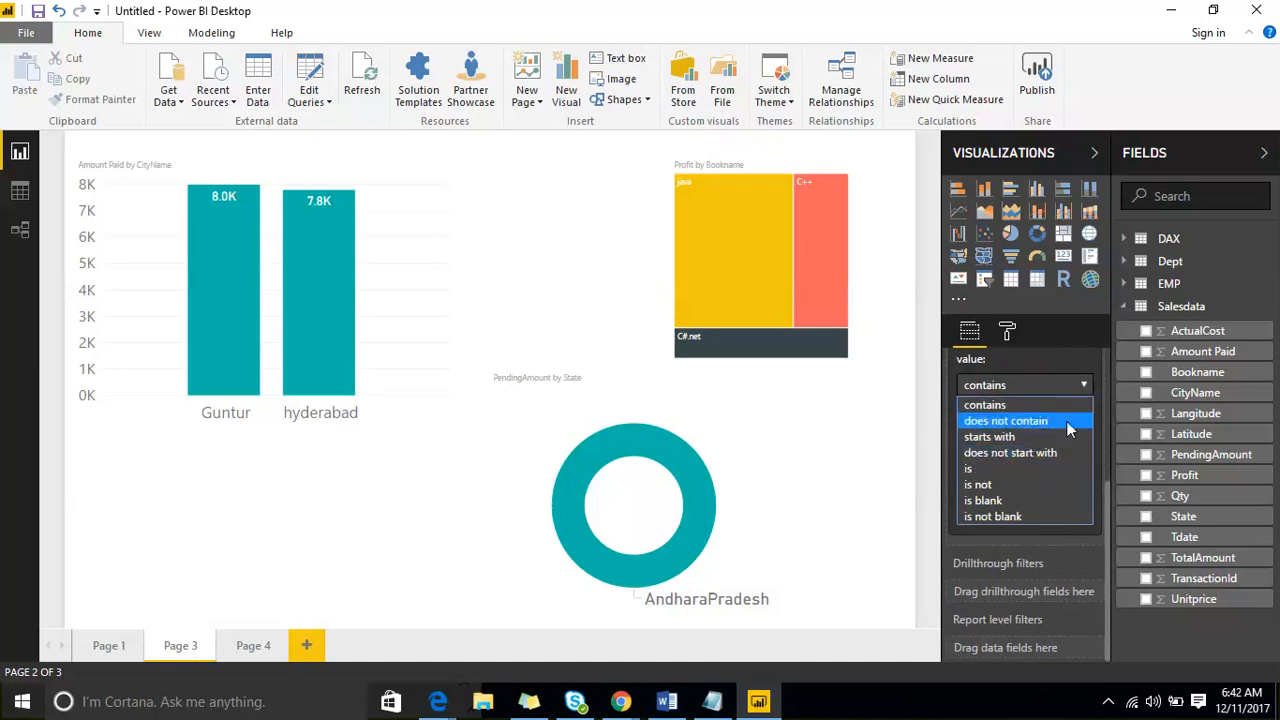
pyautogui.click(1000, 405)
pyautogui.scroll(3, 1006, 432)
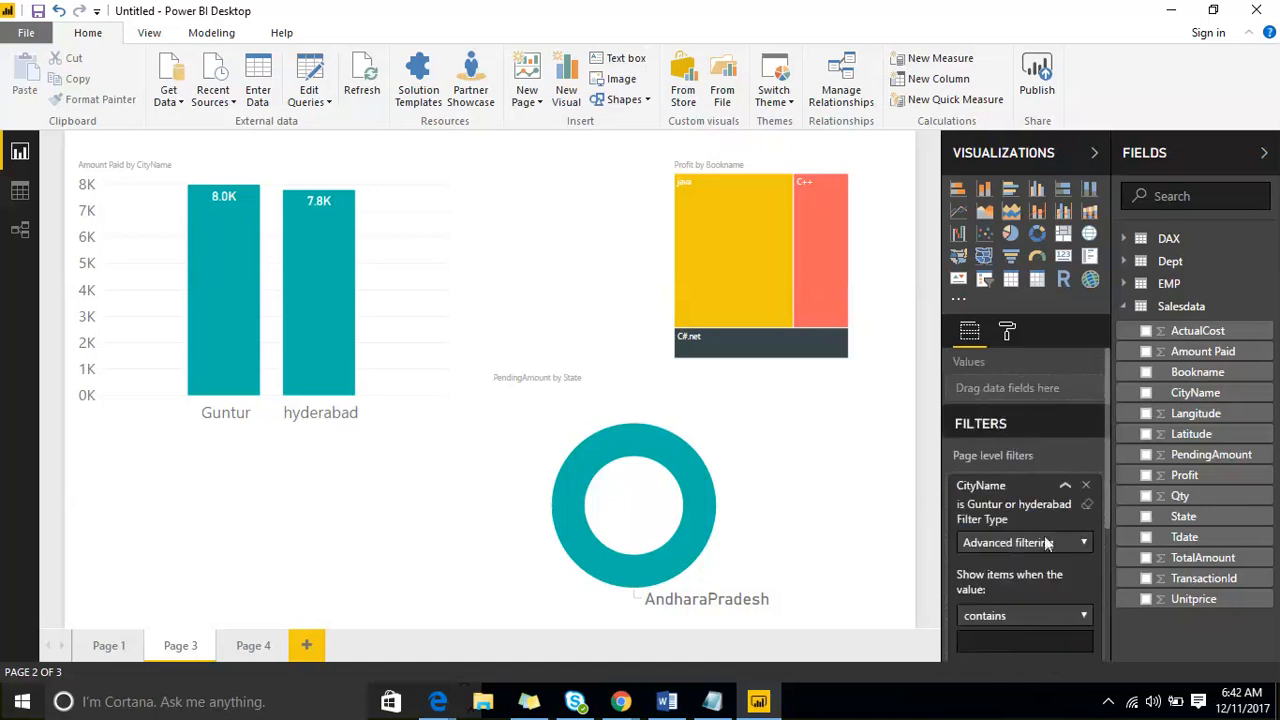
pyautogui.click(1086, 486)
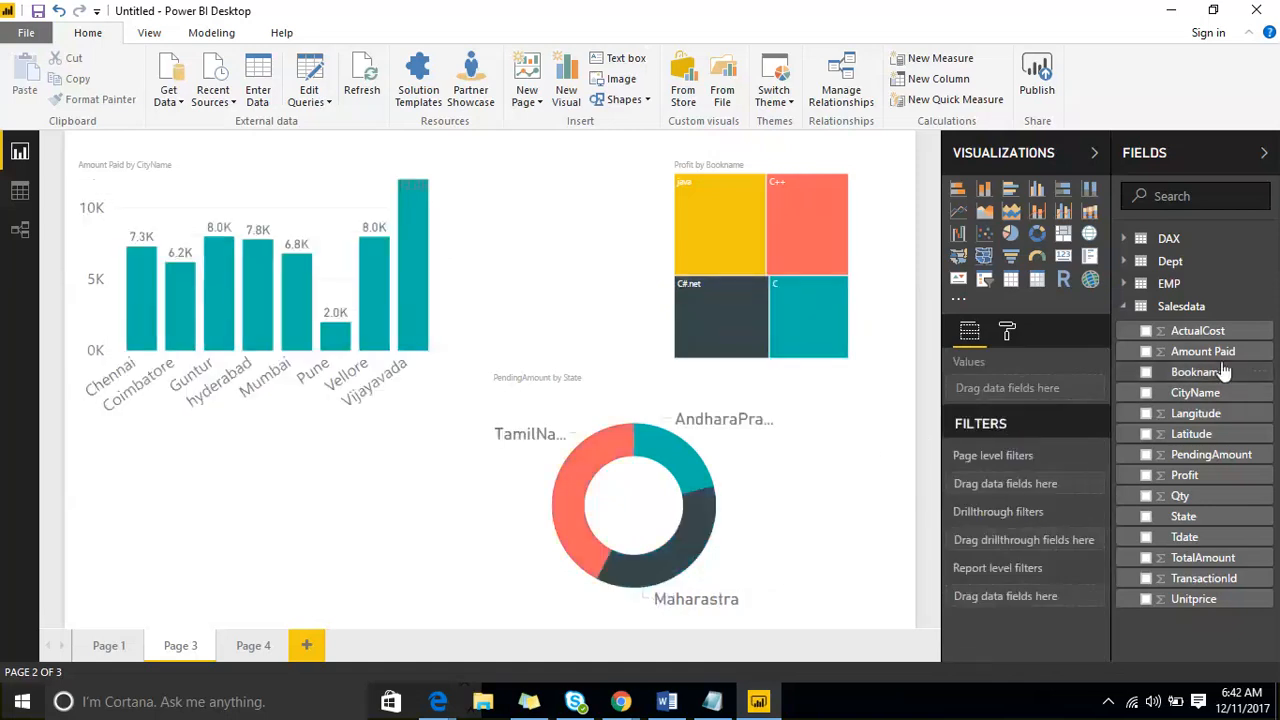
# - Add Amount Paid as a page level filter, view its advanced filtering conditions, and remove the filter
pyautogui.moveTo(1218, 353); pyautogui.dragTo(1138, 452)
pyautogui.moveTo(1097, 487); pyautogui.dragTo(1075, 490)
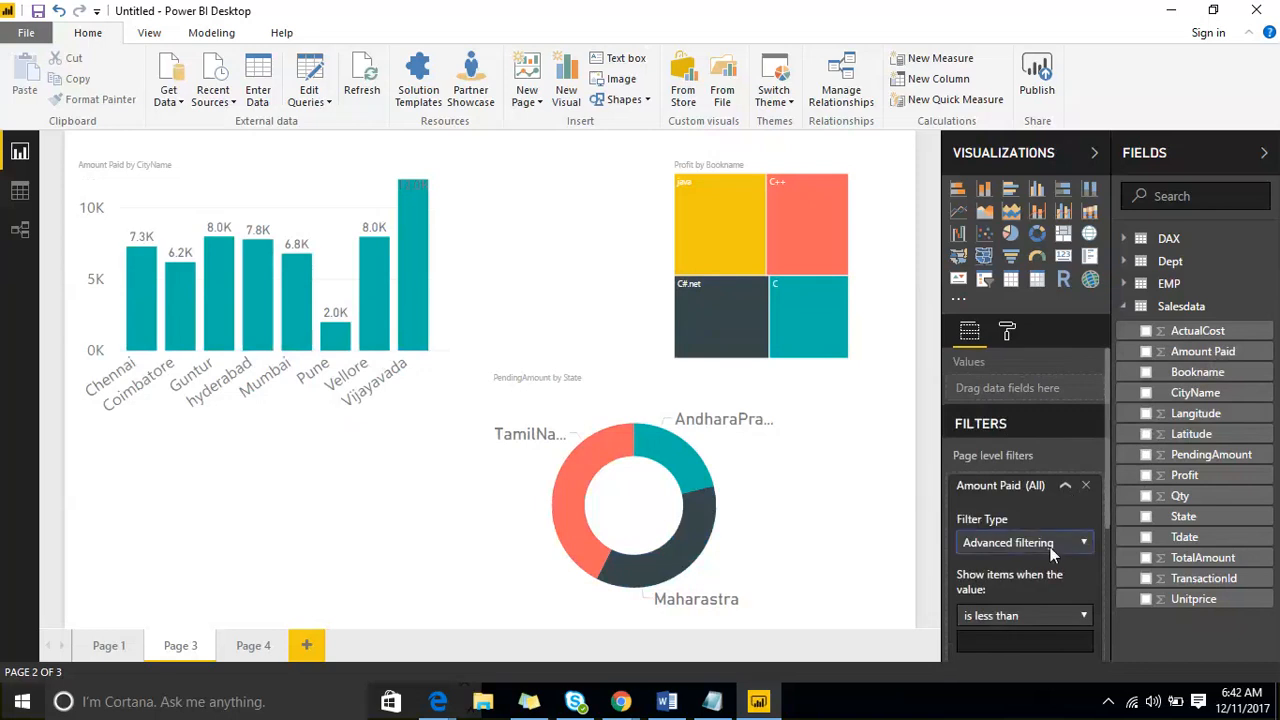
pyautogui.scroll(-3, 1055, 545)
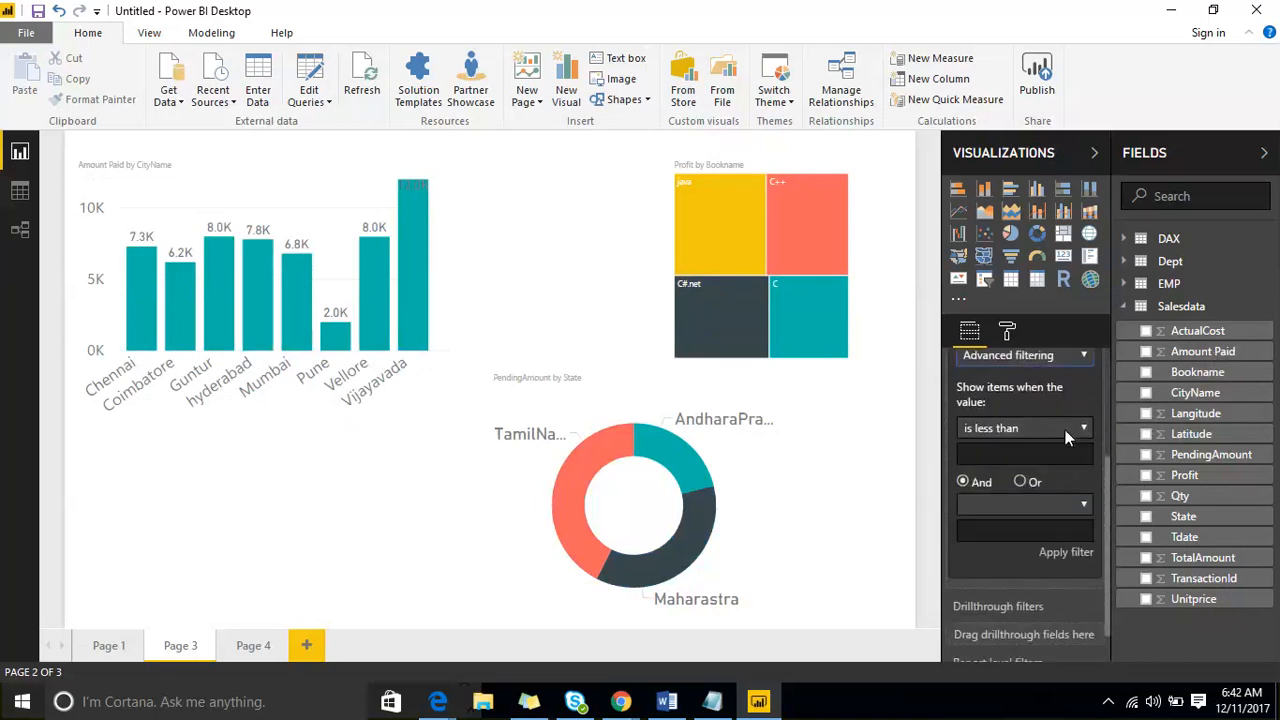
pyautogui.click(1068, 430)
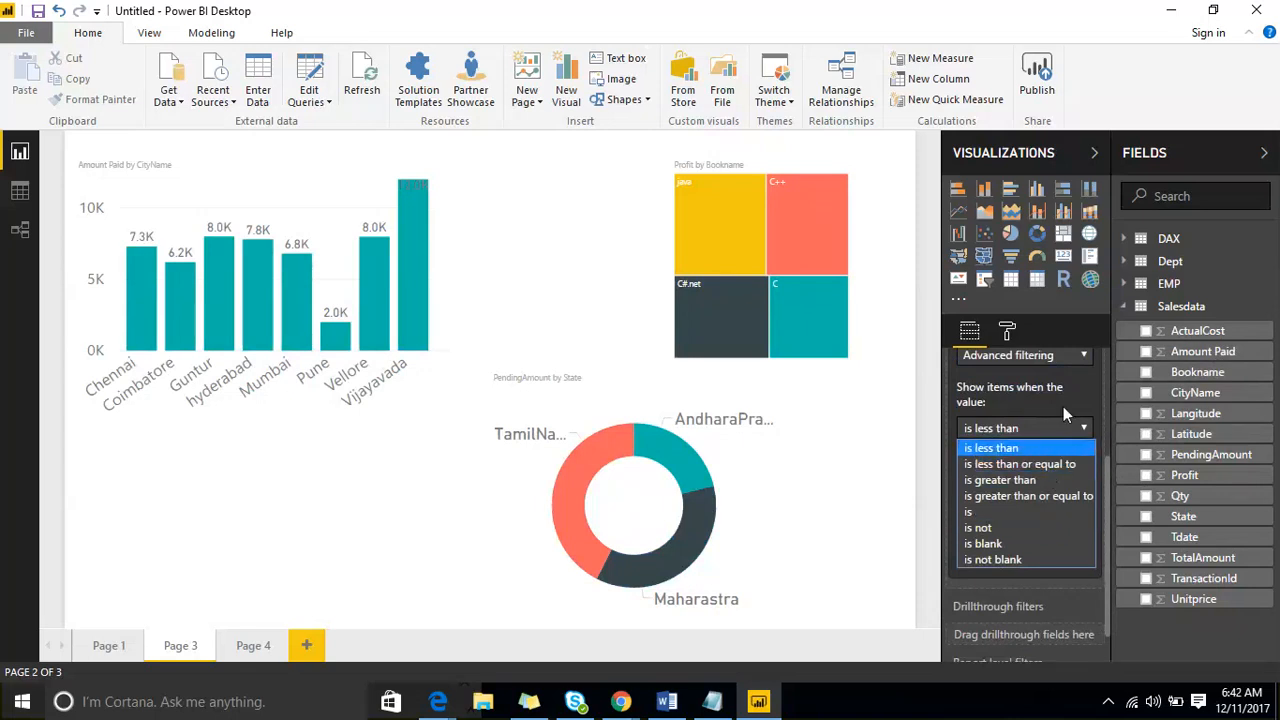
pyautogui.scroll(3, 1063, 406)
pyautogui.click(1086, 485)
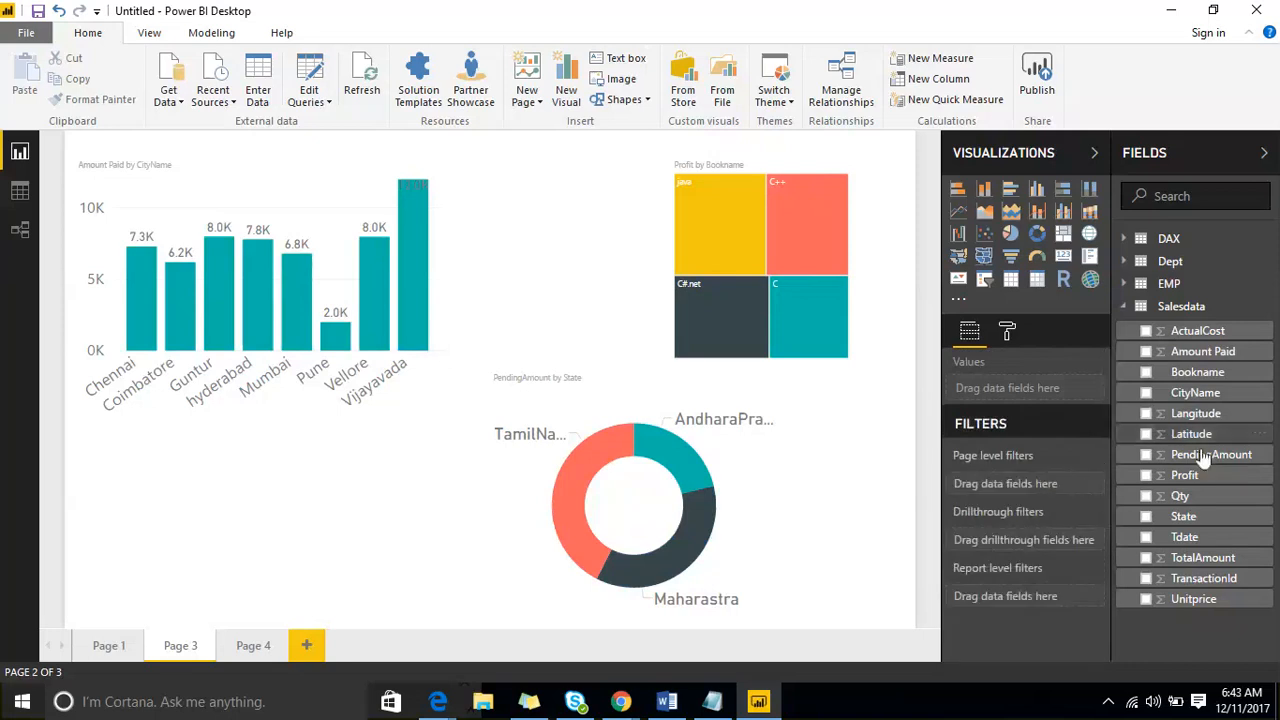
# - Add Tdate as a page level filter on Page 3 and examine the date conditions under Advanced filtering
pyautogui.moveTo(1184, 537); pyautogui.dragTo(1038, 488)
pyautogui.scroll(-3, 1060, 573)
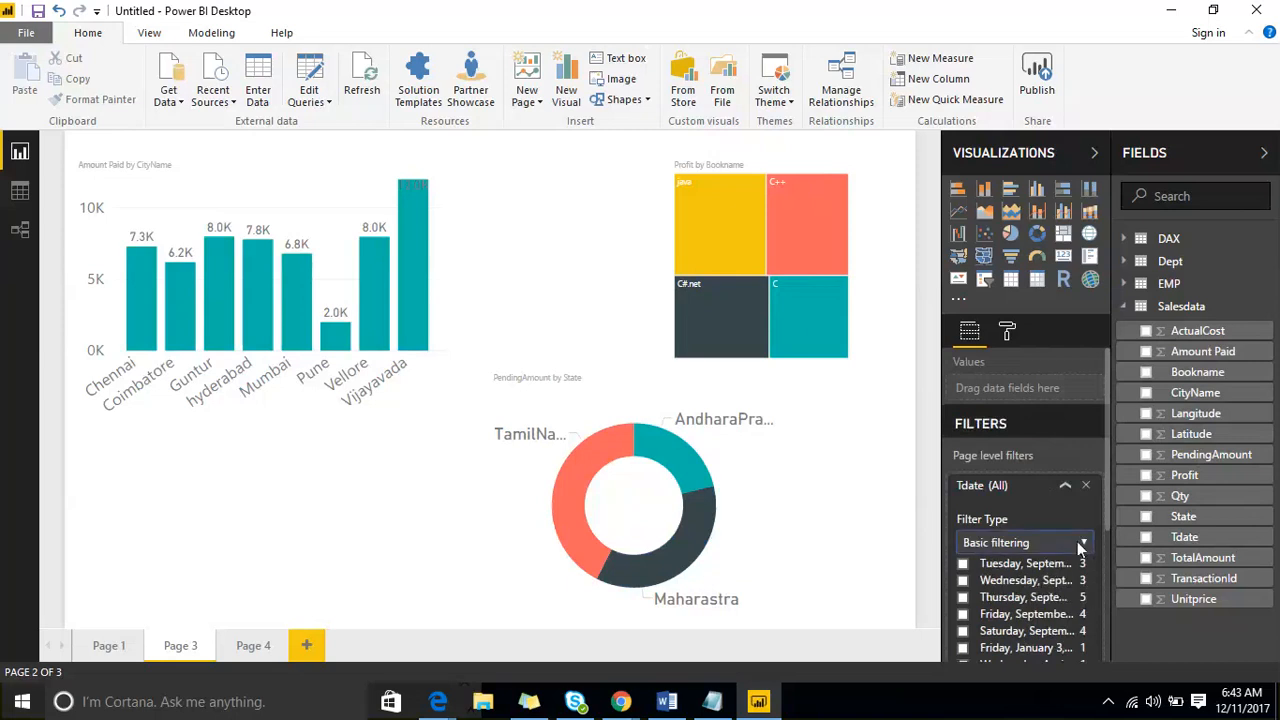
pyautogui.scroll(-5, 1077, 541)
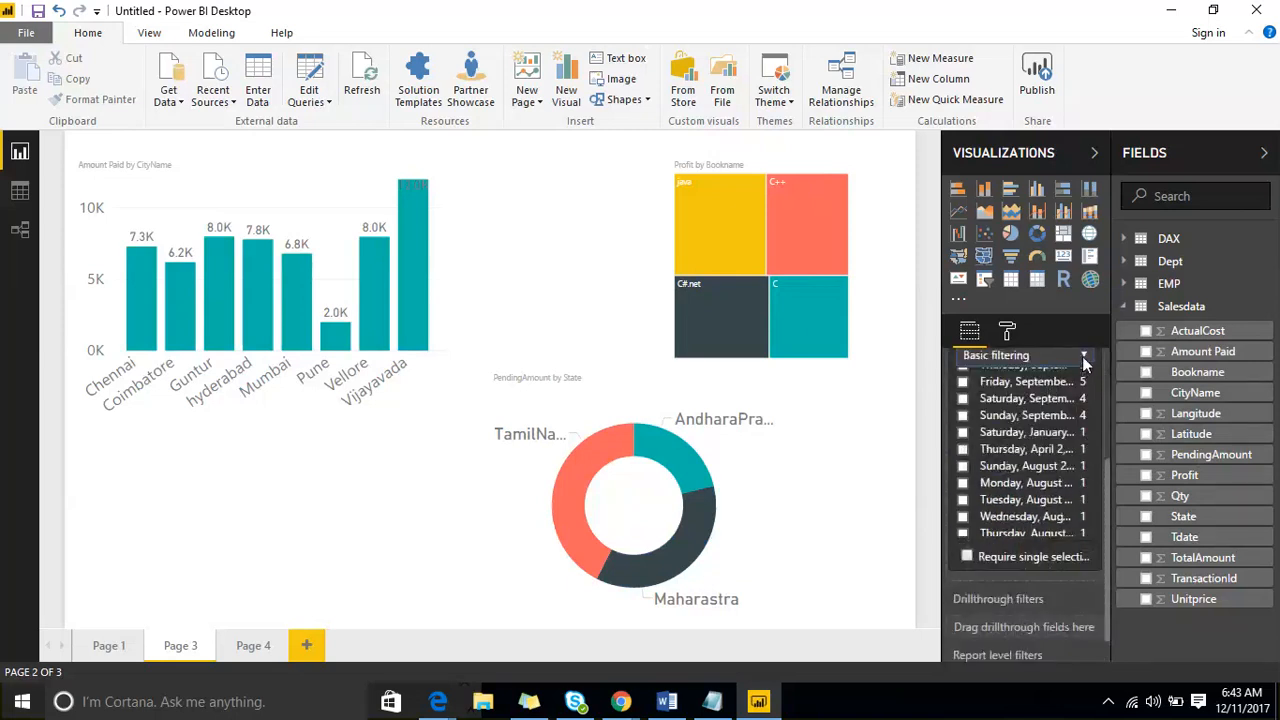
pyautogui.click(1049, 355)
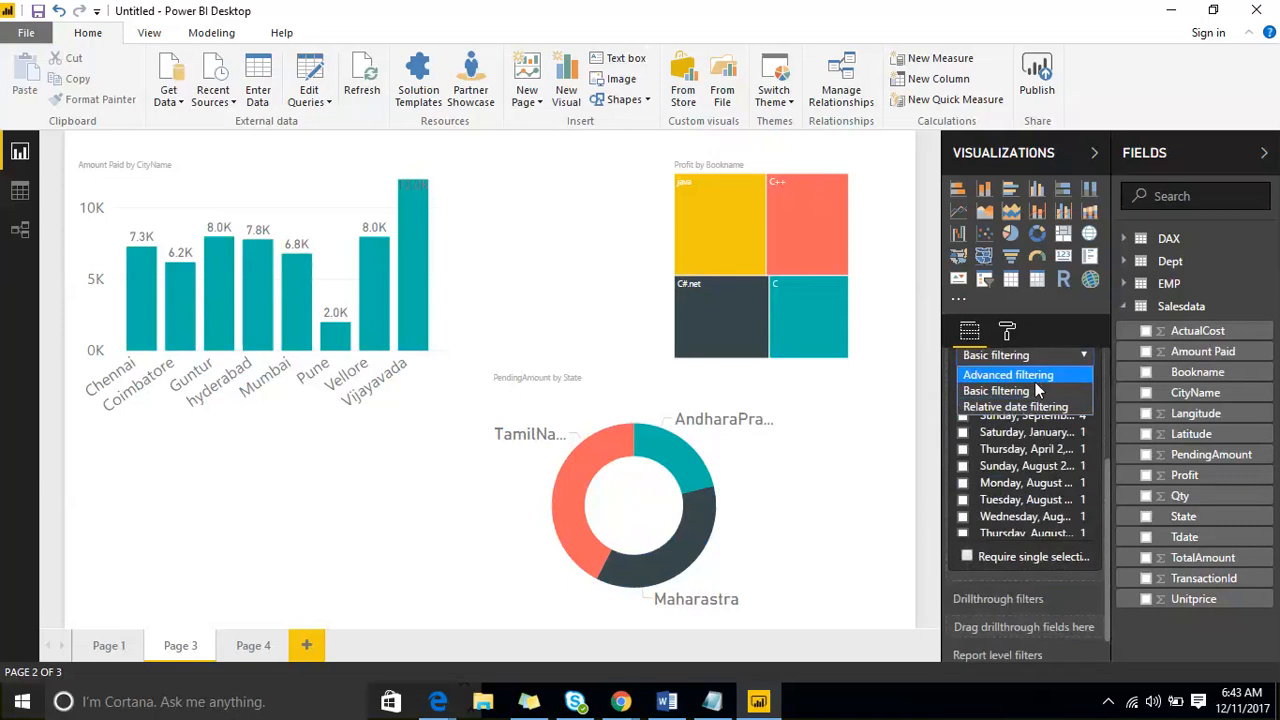
pyautogui.click(1035, 382)
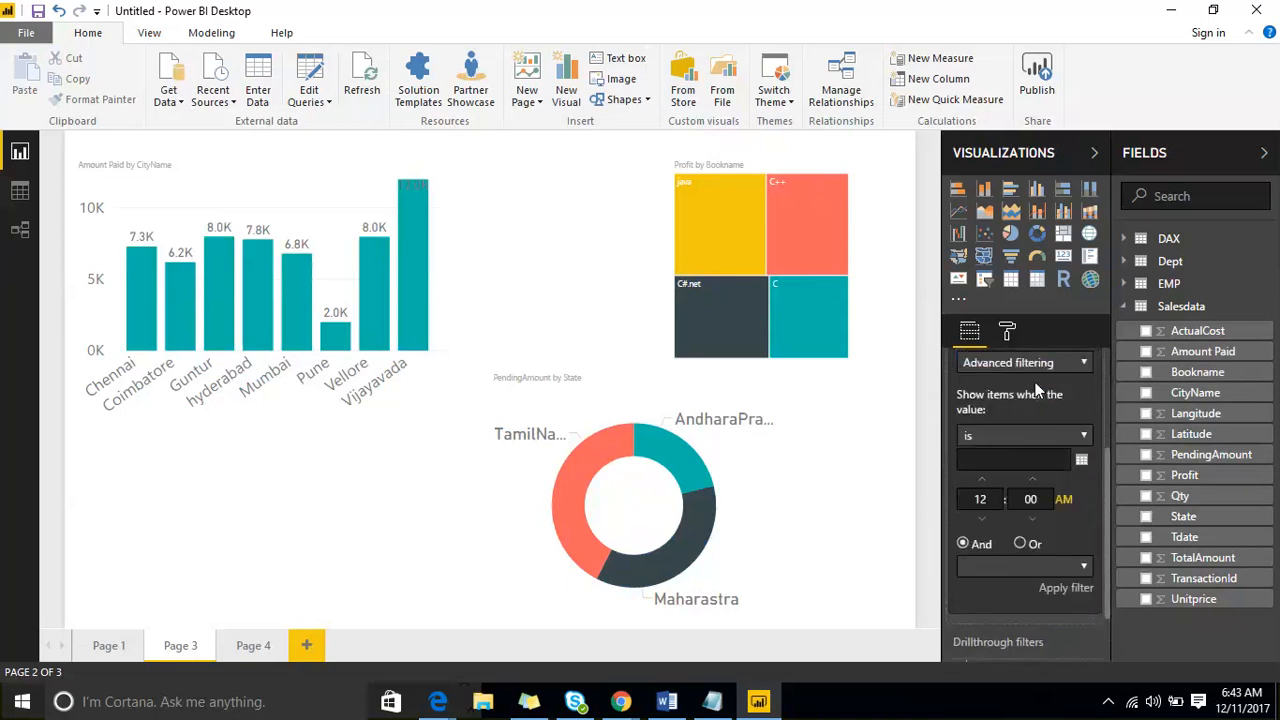
pyautogui.click(1084, 438)
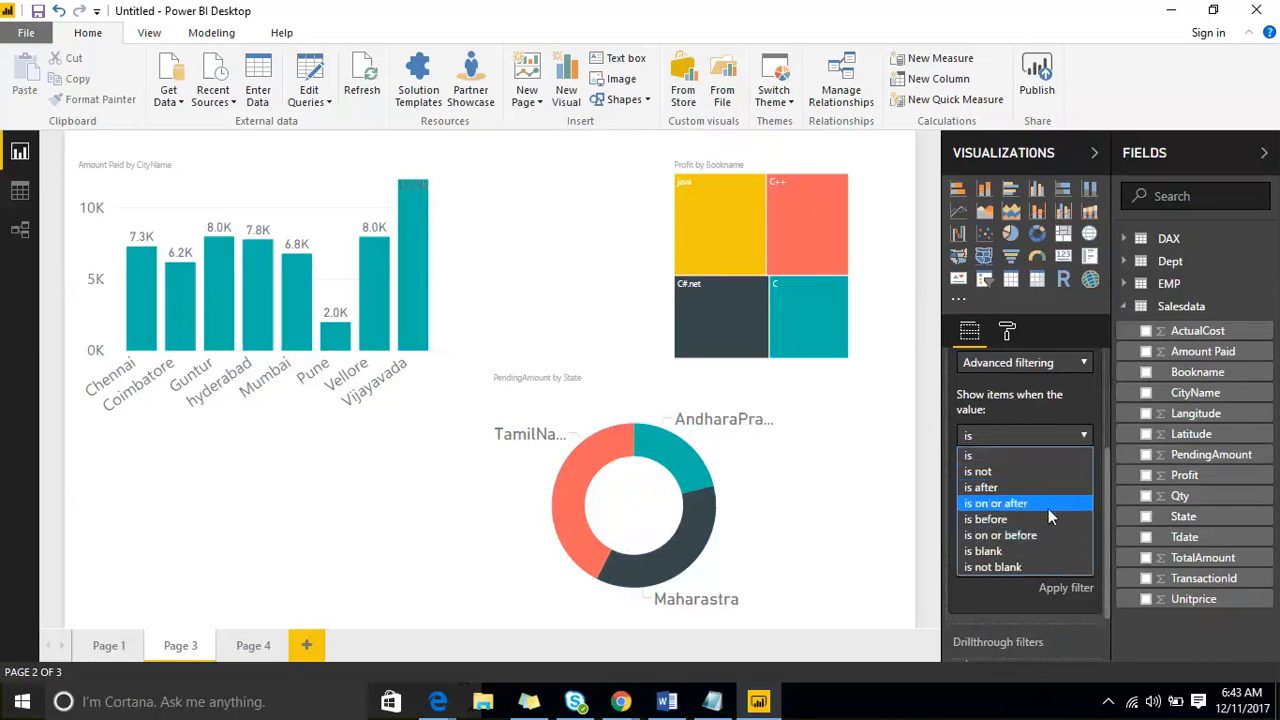
pyautogui.click(1057, 432)
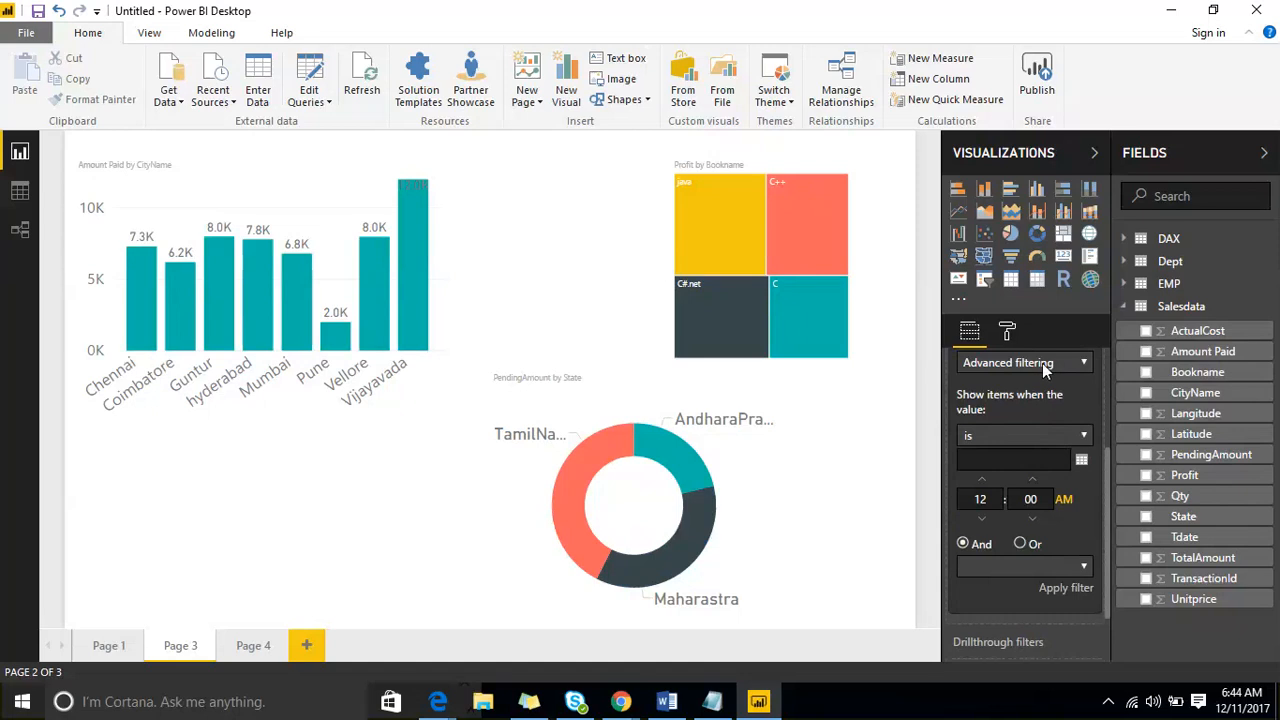
pyautogui.scroll(3, 1045, 401)
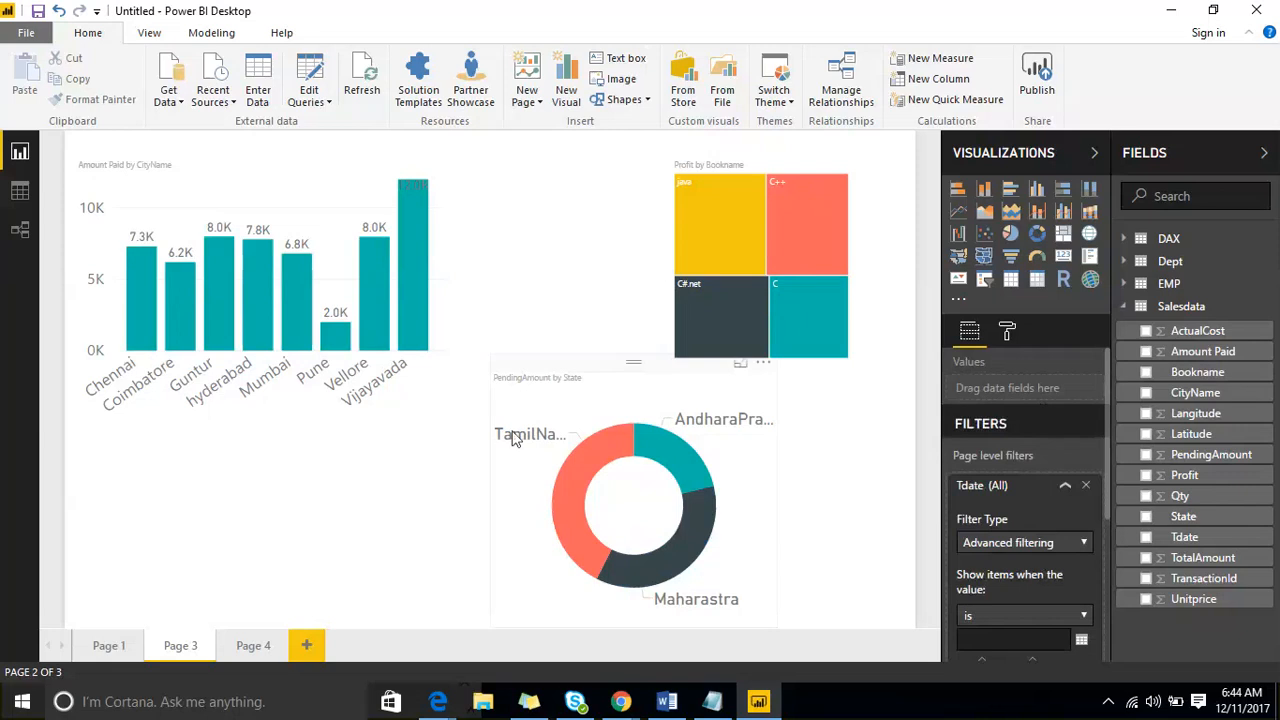
# - View the filter types available for CityName in the visual level filters of the Amount Paid by CityName chart
pyautogui.click(318, 201)
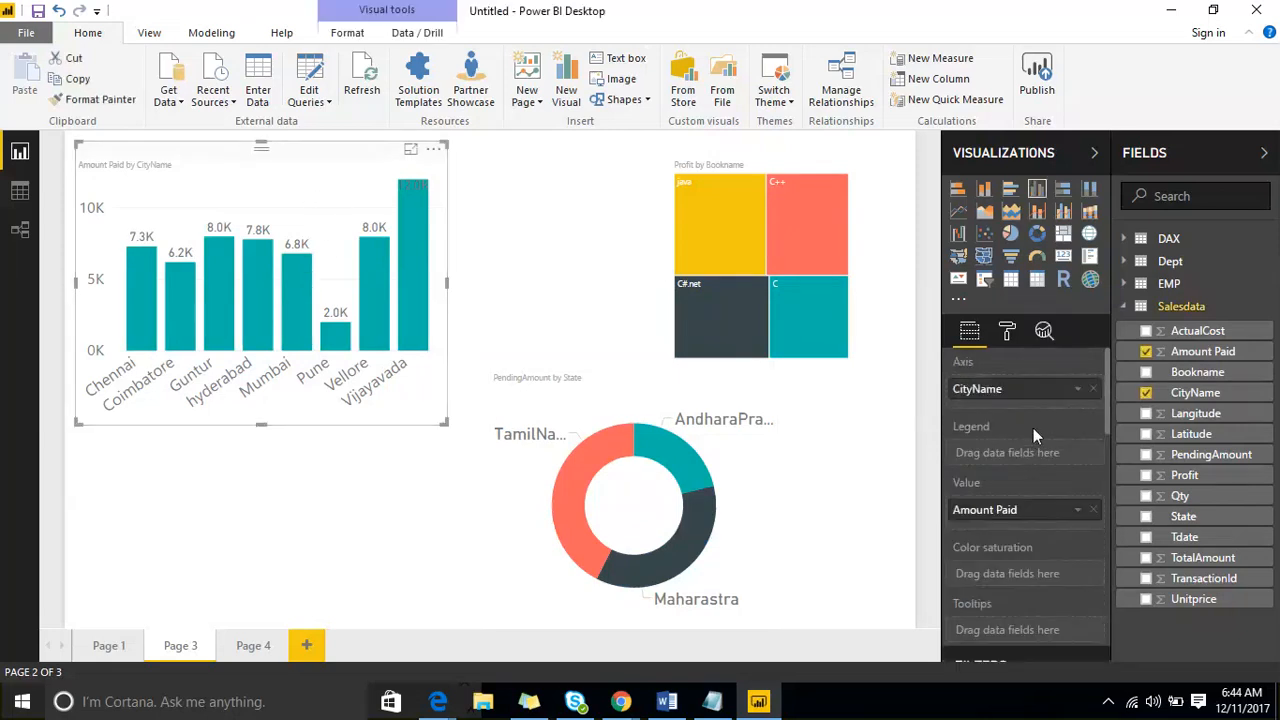
pyautogui.scroll(-5, 1033, 428)
pyautogui.click(1050, 475)
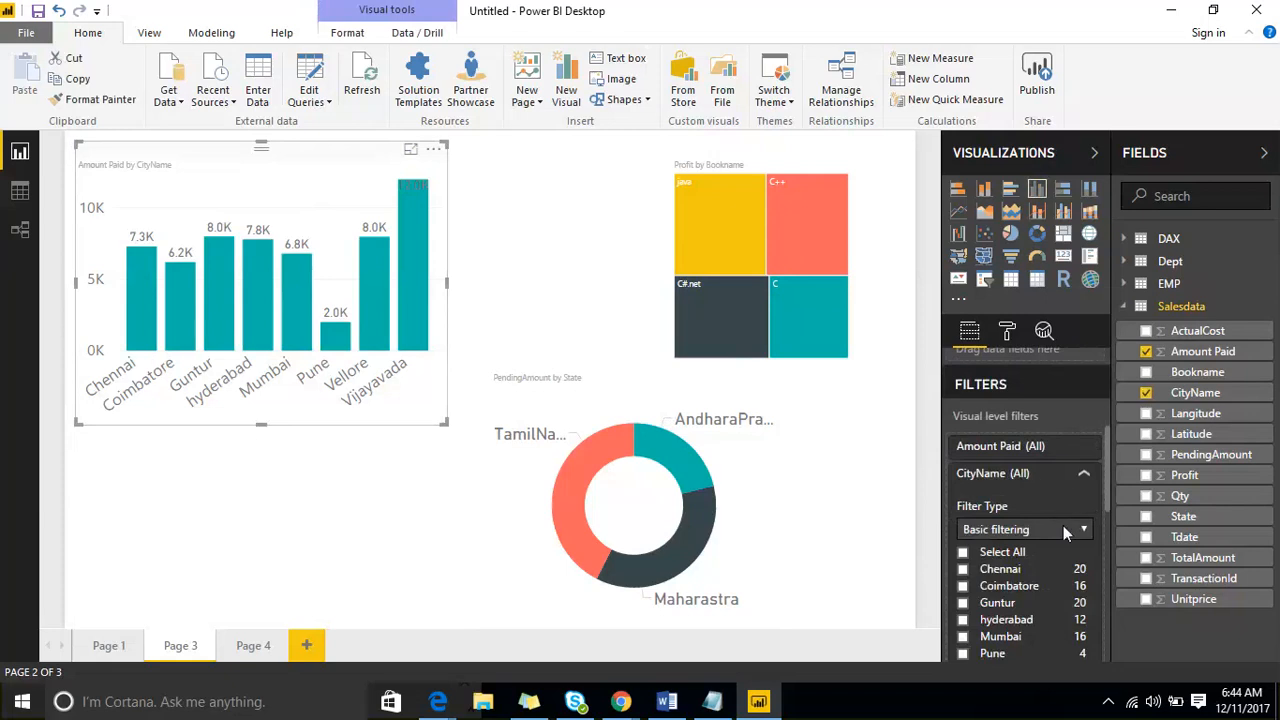
pyautogui.click(1063, 528)
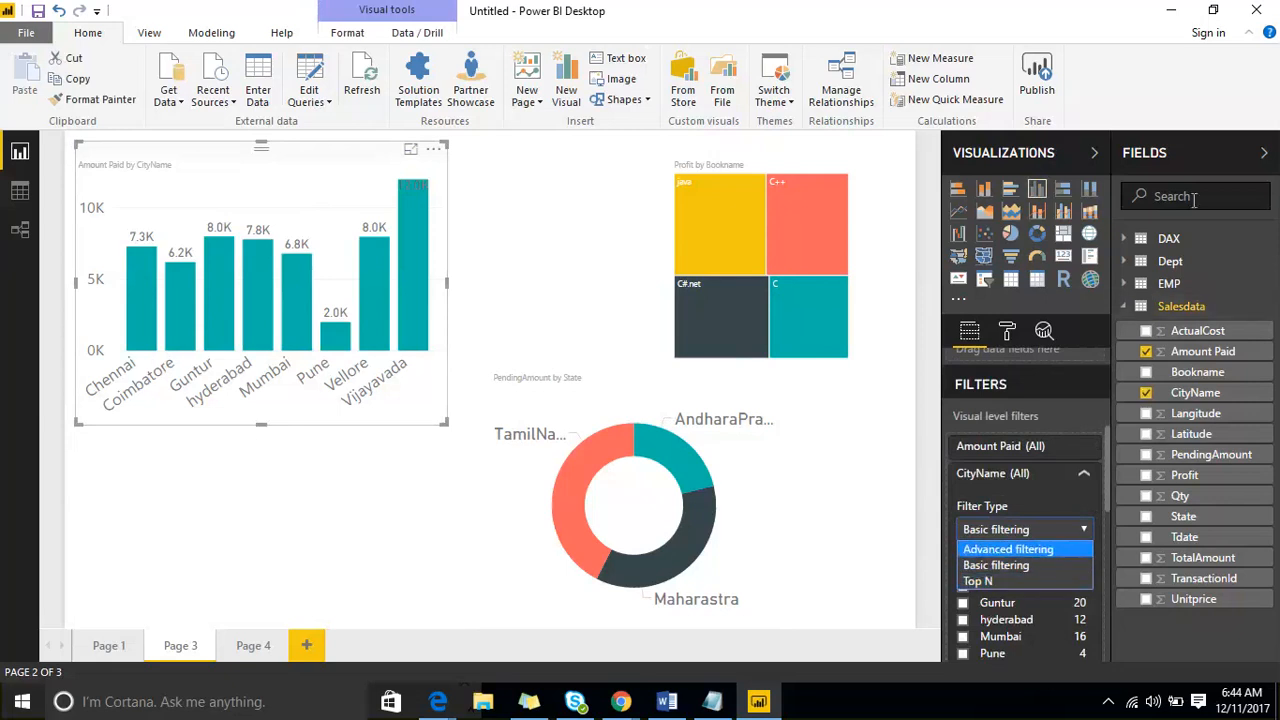
# - Collapse the Fields pane while keeping Visualizations open, and widen the Amount Paid by CityName chart slightly
pyautogui.click(1210, 163)
pyautogui.click(1210, 163)
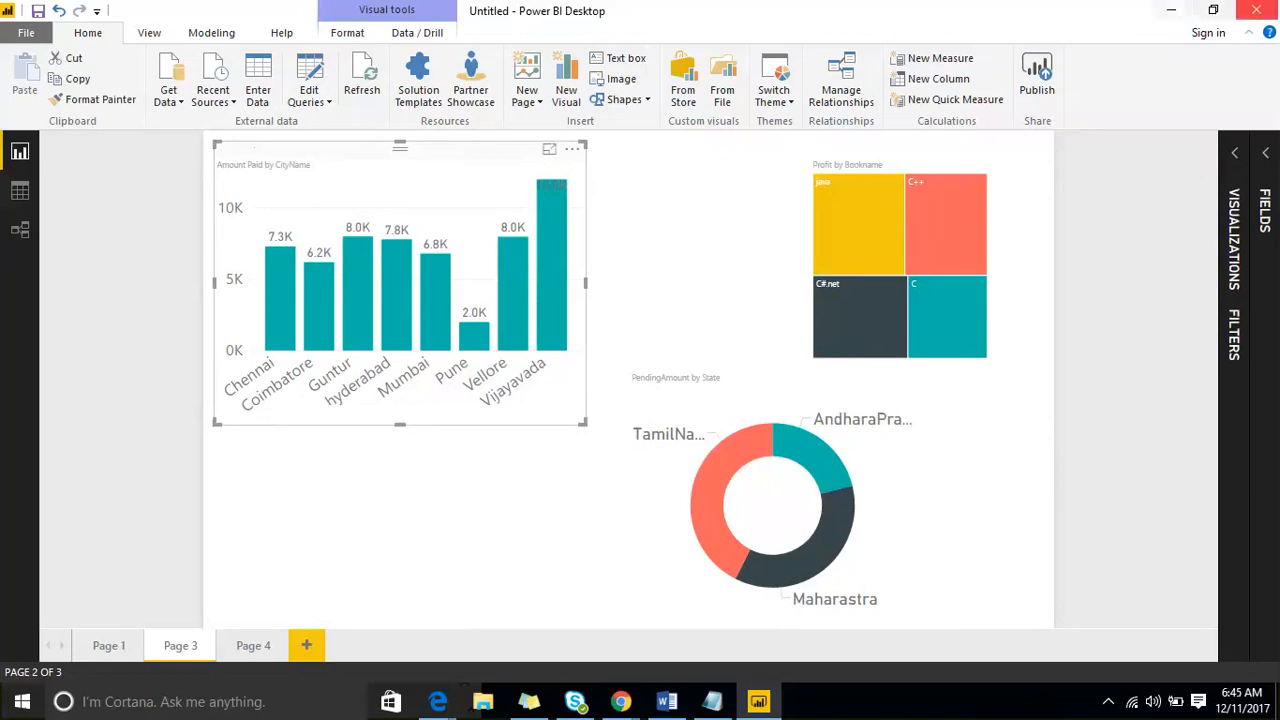
pyautogui.click(1233, 155)
pyautogui.scroll(-5, 1100, 470)
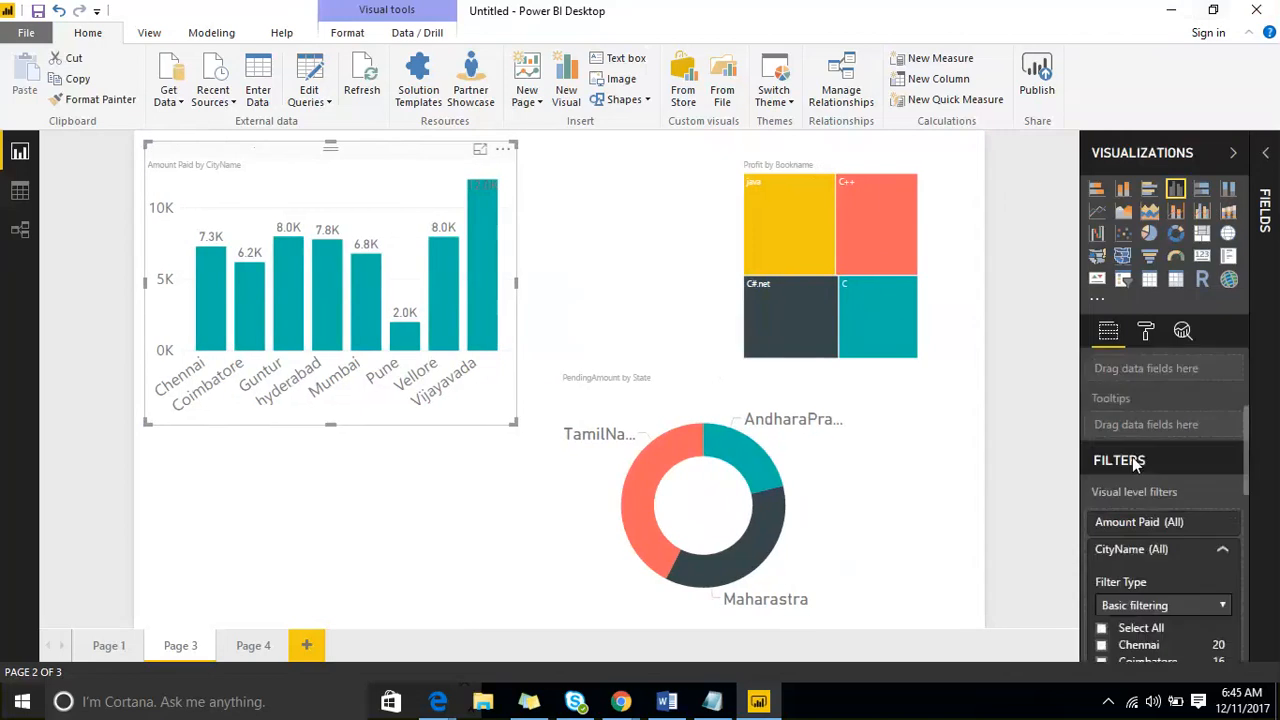
pyautogui.scroll(1, 1150, 430)
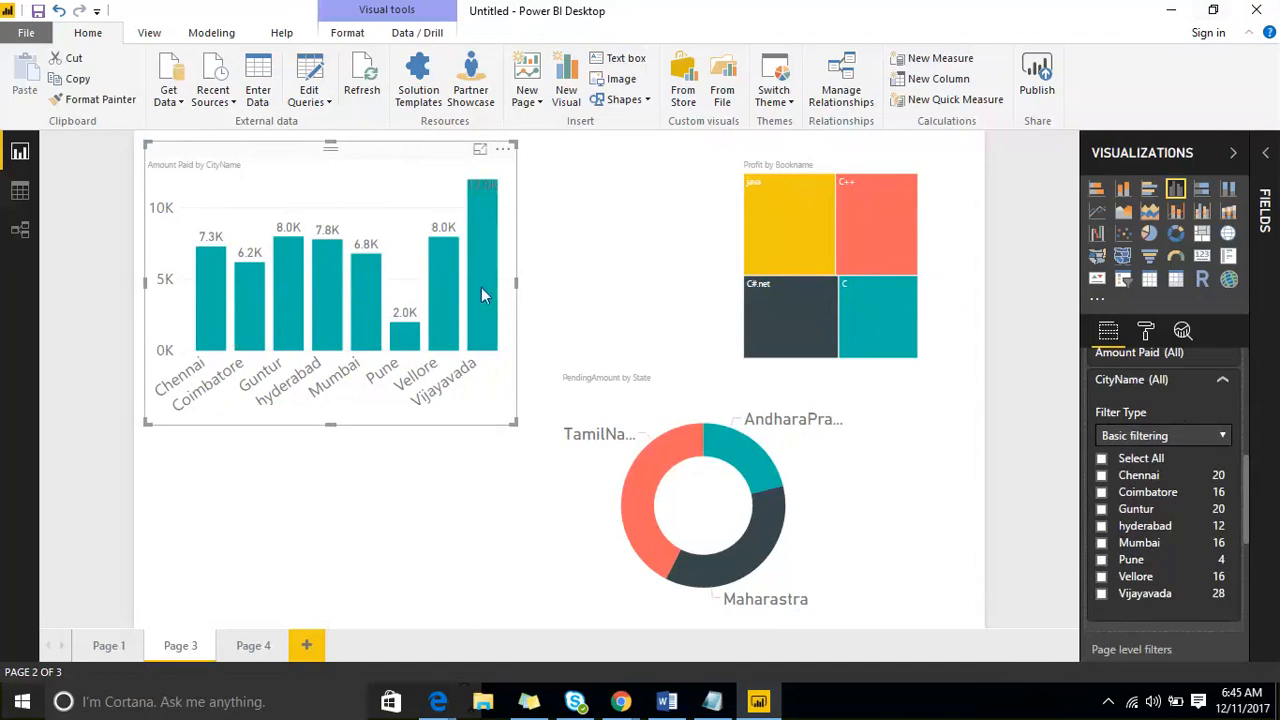
pyautogui.moveTo(516, 423); pyautogui.dragTo(534, 434)
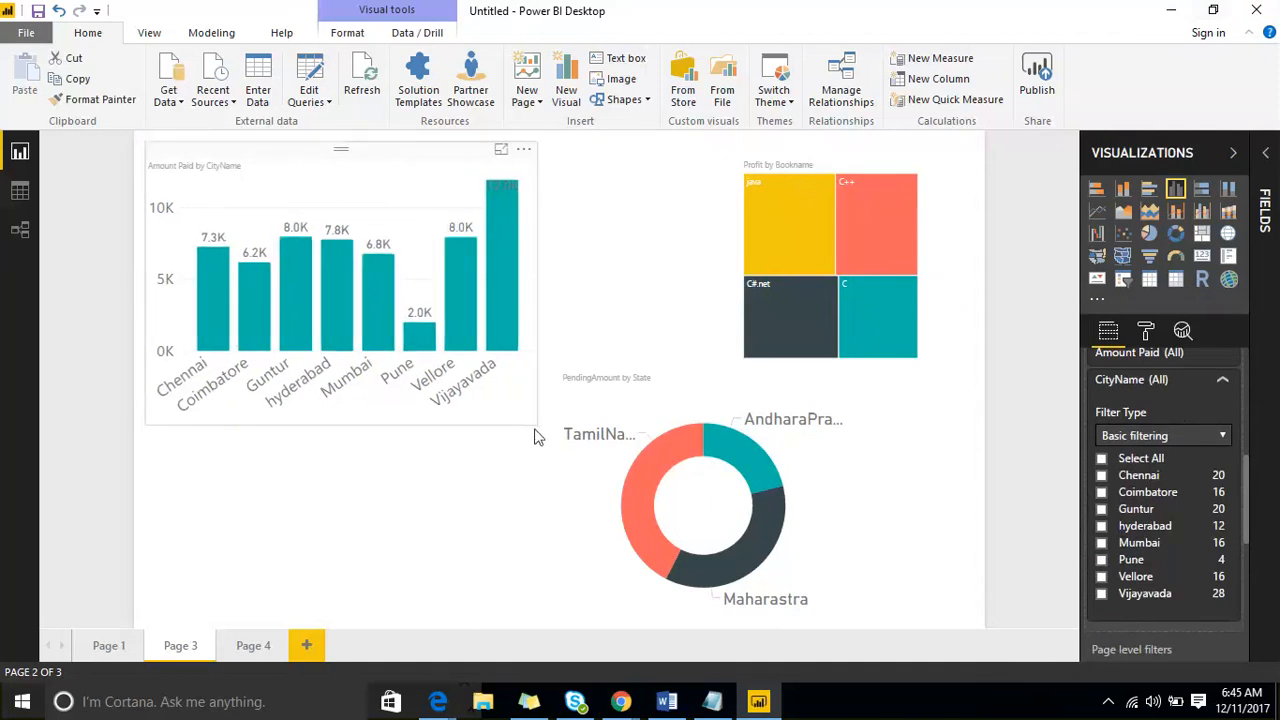
pyautogui.click(538, 437)
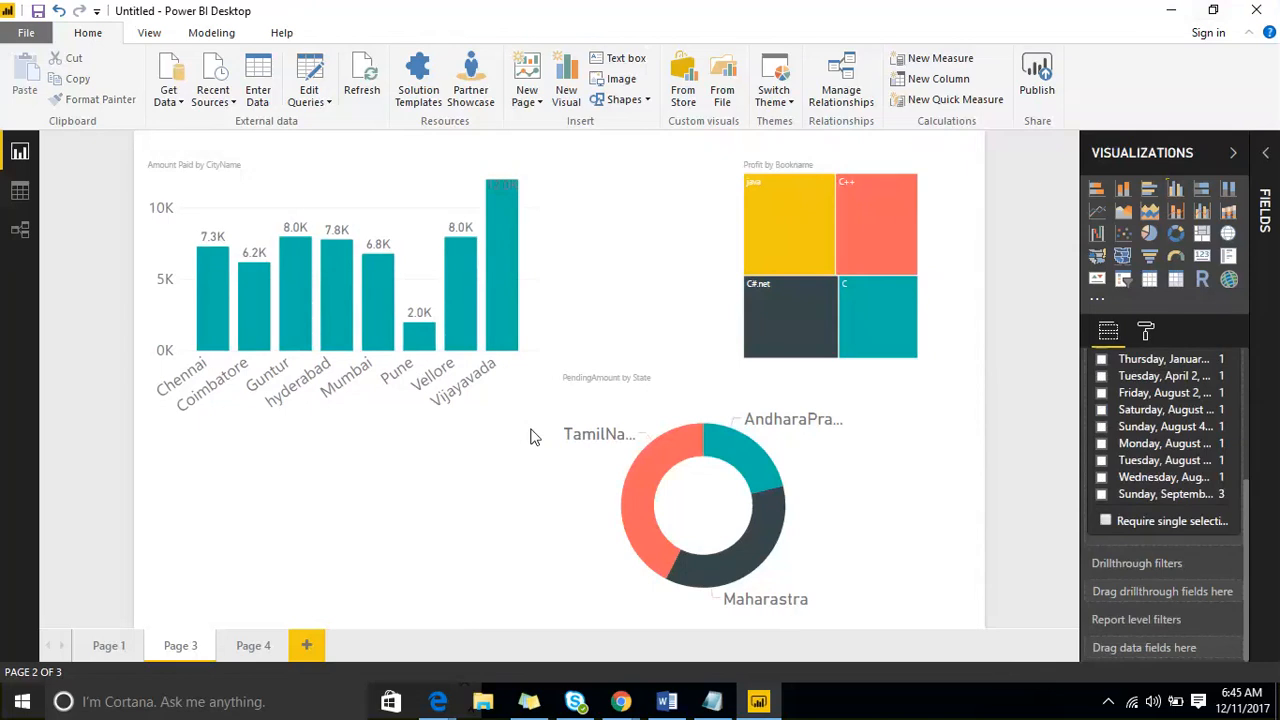
# - Set the CityName visual level filter type to Top N for the Amount Paid by CityName chart
pyautogui.click(388, 197)
pyautogui.scroll(-2, 1163, 541)
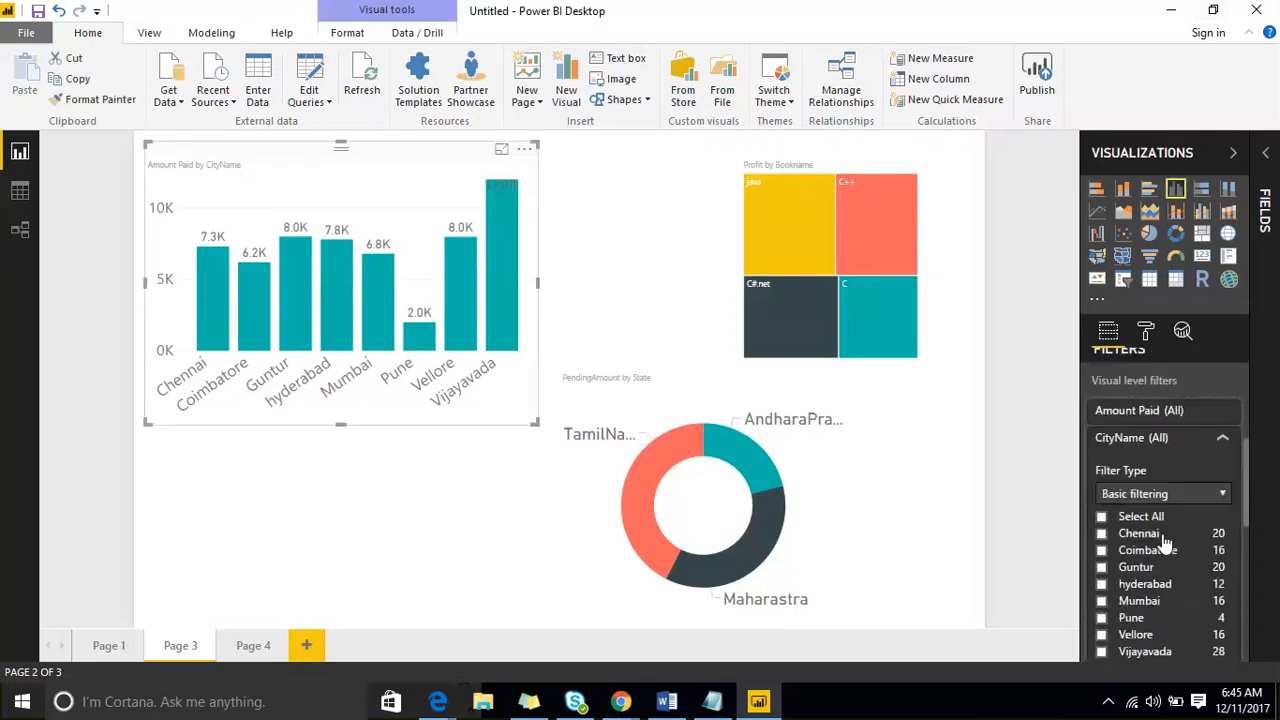
pyautogui.scroll(-2, 1163, 541)
pyautogui.click(1185, 399)
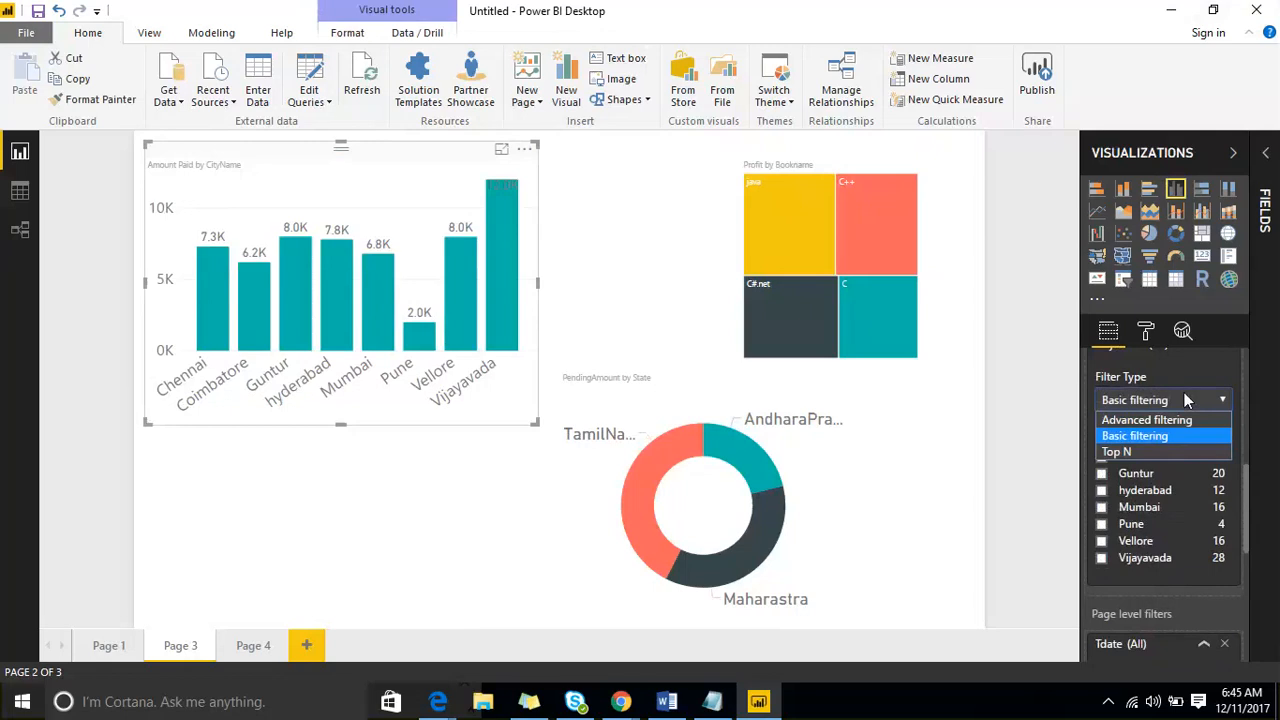
pyautogui.click(1172, 452)
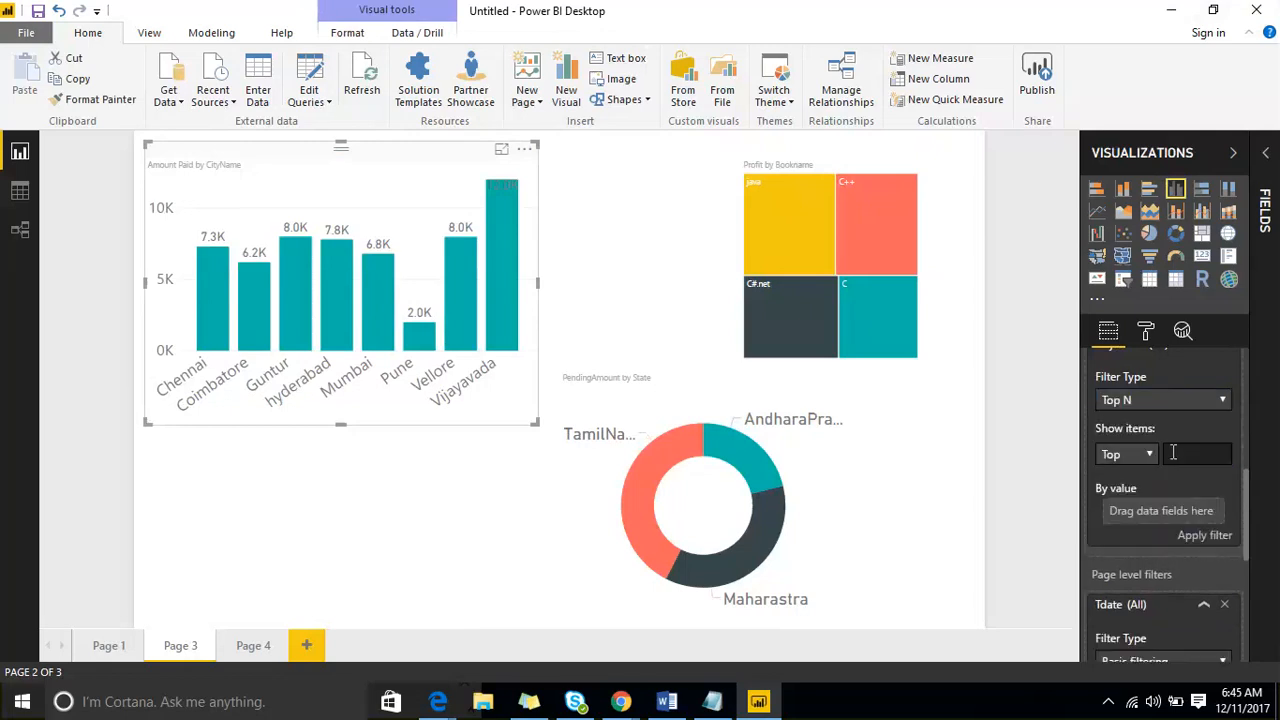
# - Set the CityName Top N filter to show the Top 3 items
pyautogui.scroll(2, 1175, 450)
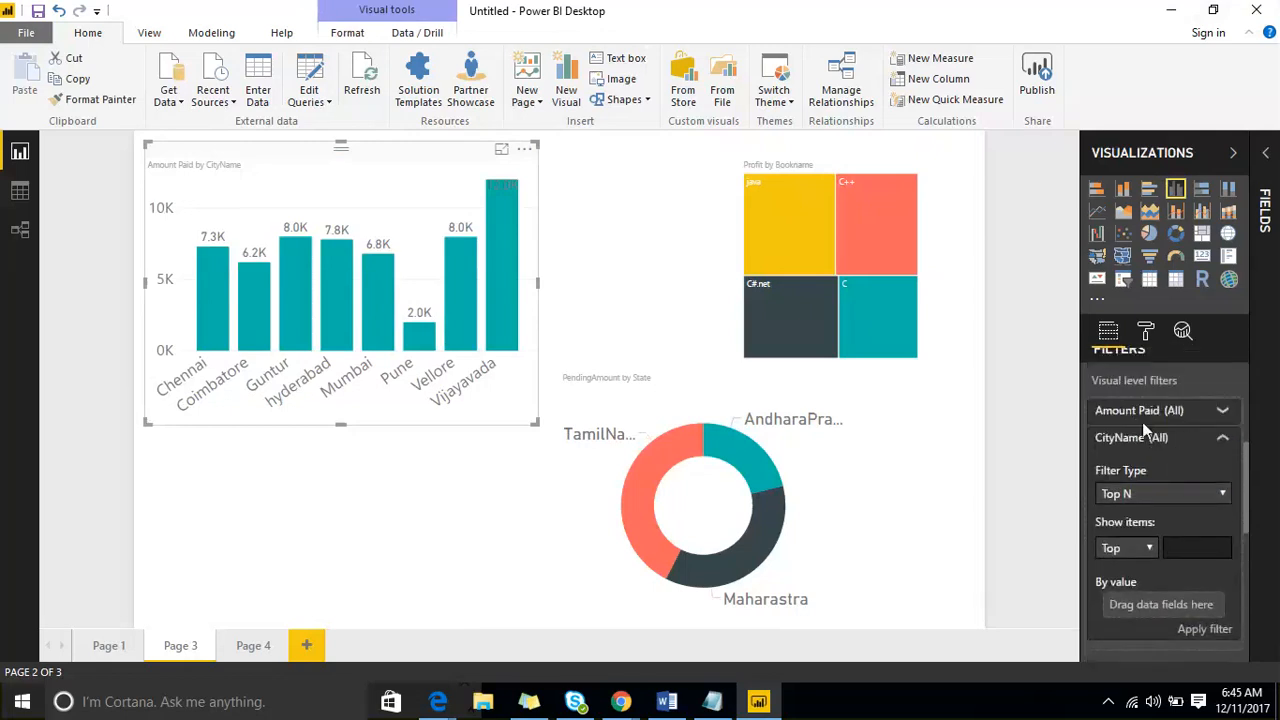
pyautogui.scroll(1, 1130, 465)
pyautogui.scroll(-1, 1128, 524)
pyautogui.scroll(-2, 1147, 492)
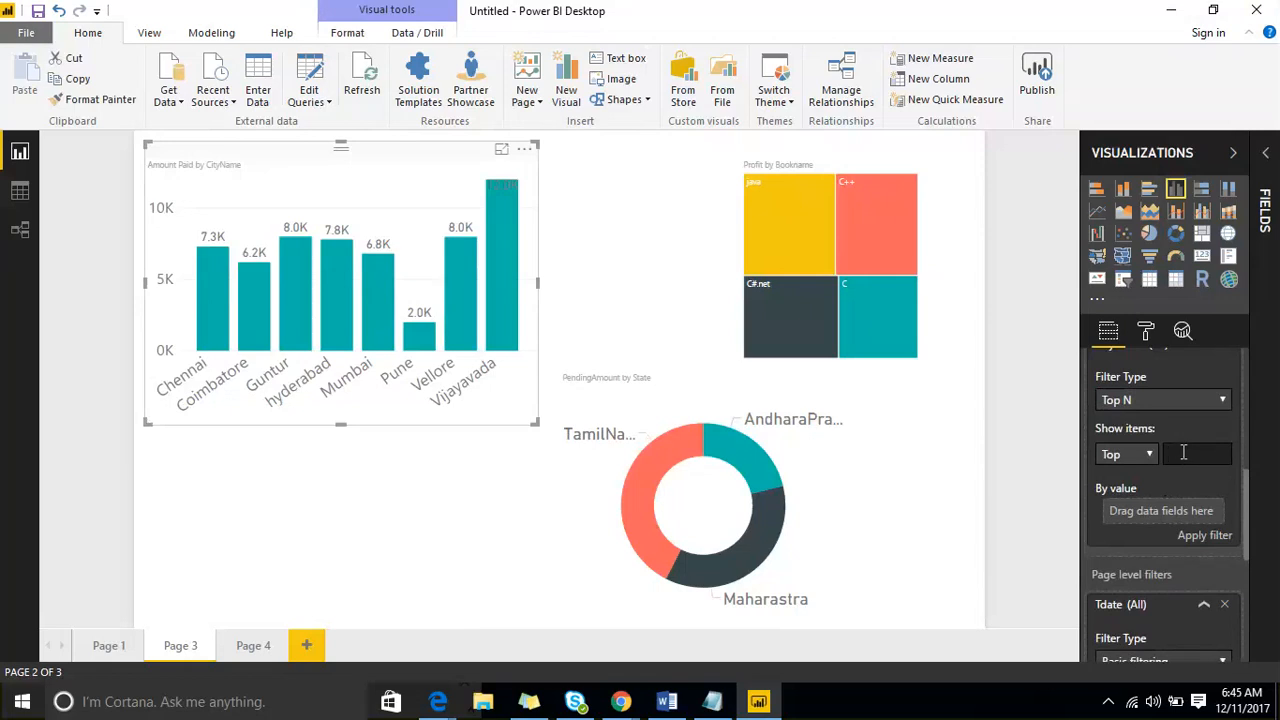
pyautogui.write('3')
pyautogui.click(1148, 454)
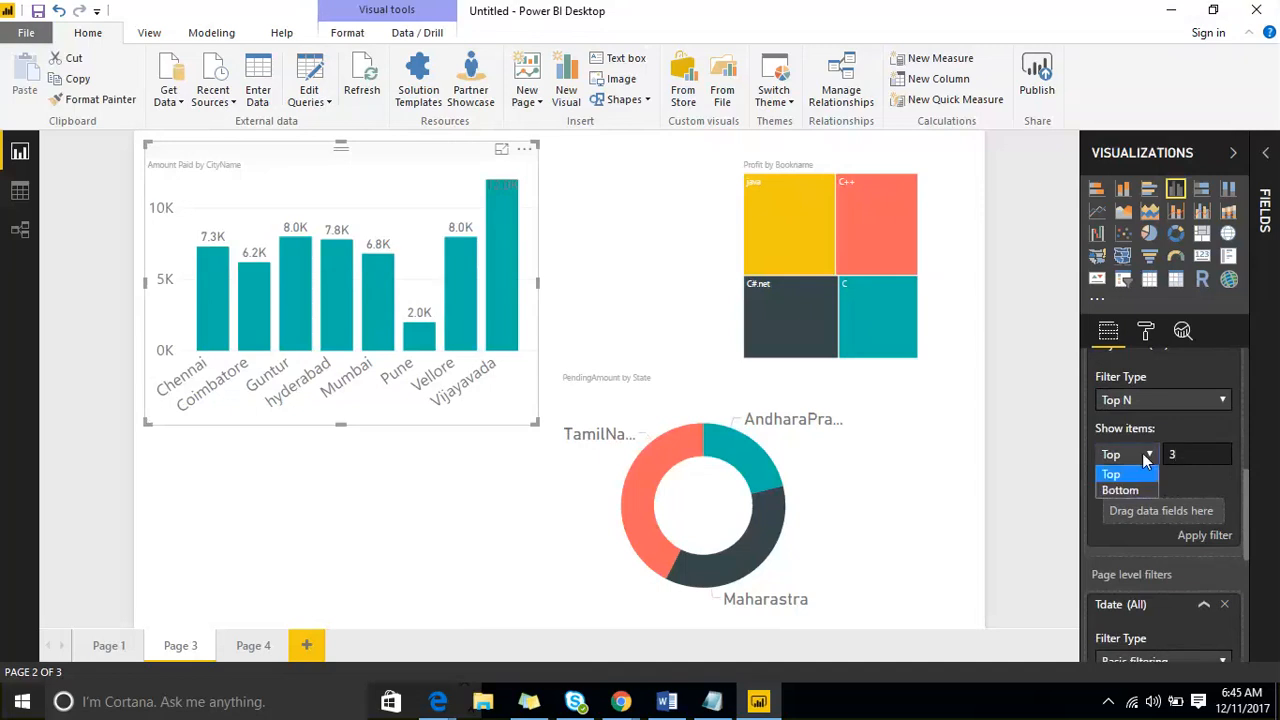
pyautogui.click(1138, 470)
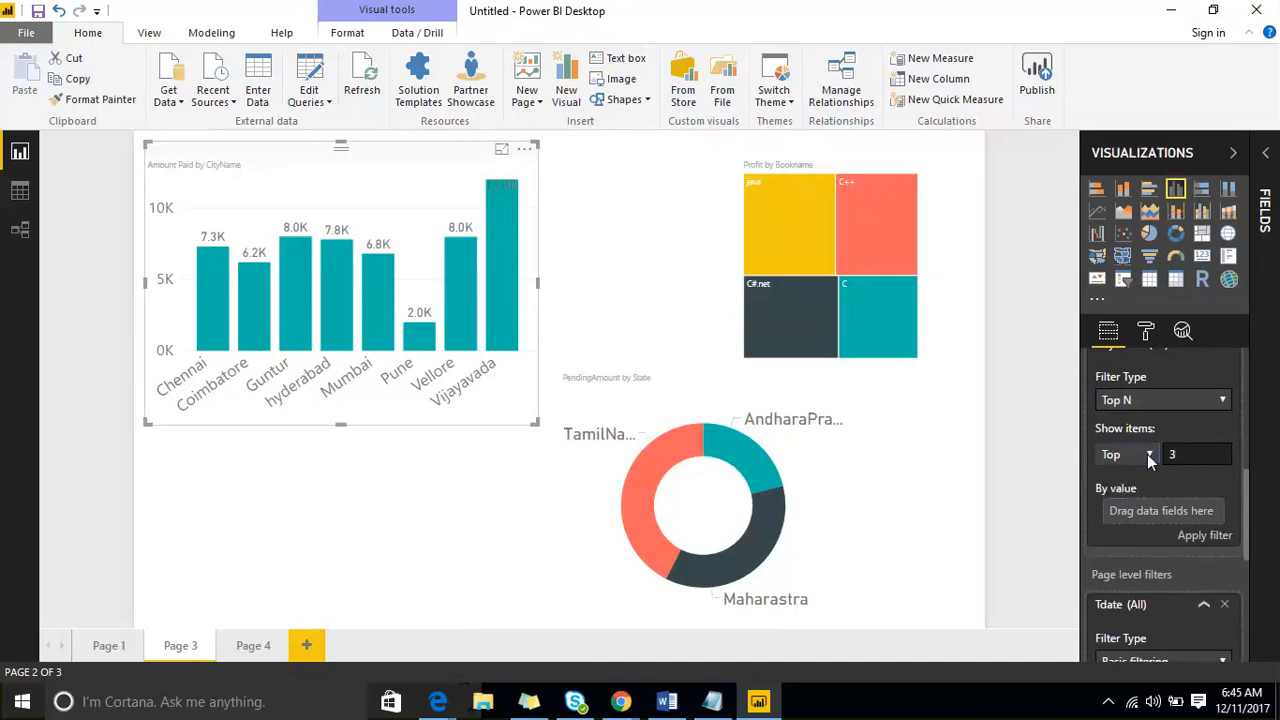
pyautogui.click(1149, 454)
pyautogui.click(1136, 476)
# - Reopen the Fields pane and use Amount Paid from Salesdata as the By value field of the CityName Top N filter
pyautogui.click(1270, 155)
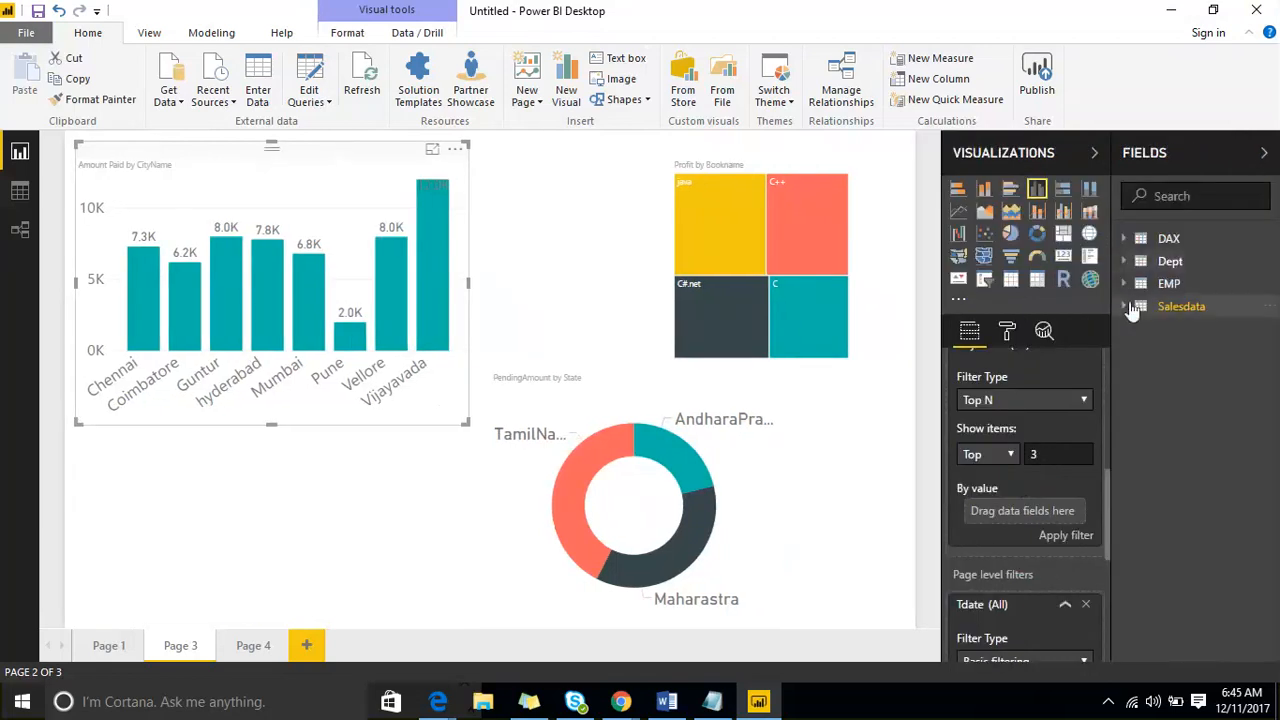
pyautogui.click(1138, 306)
pyautogui.moveTo(1200, 360); pyautogui.dragTo(1062, 515)
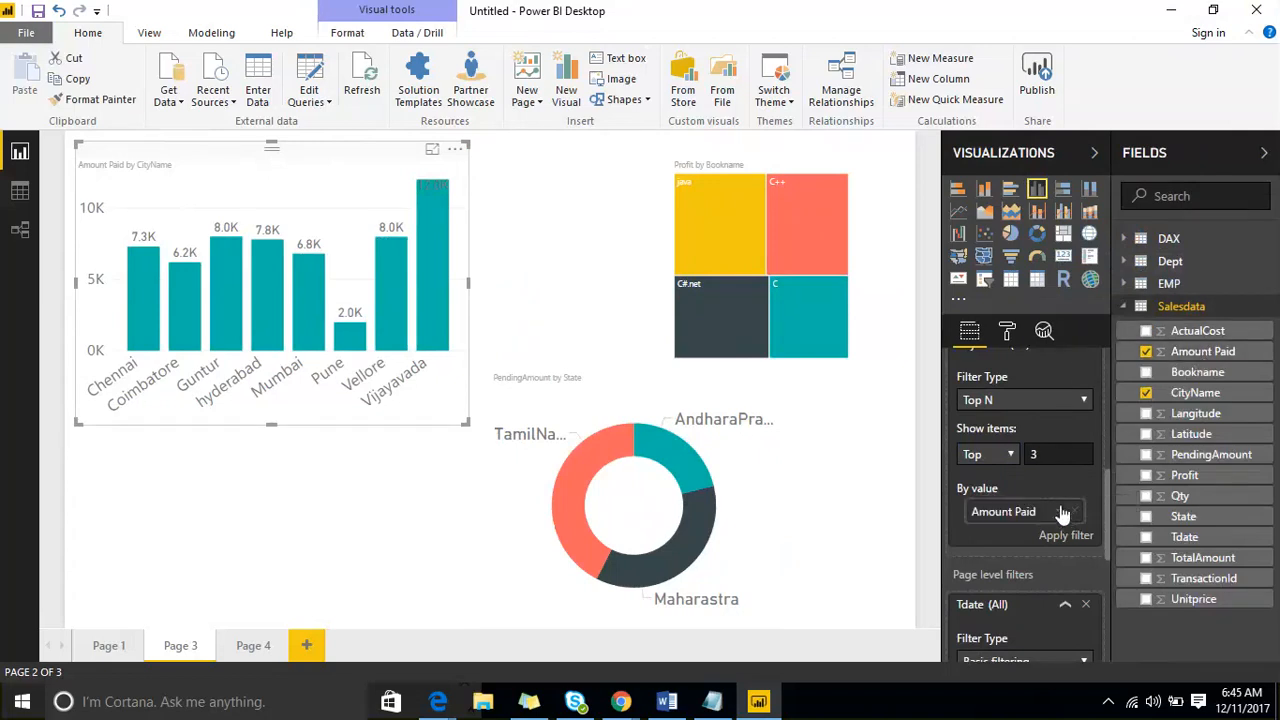
pyautogui.scroll(4, 1040, 500)
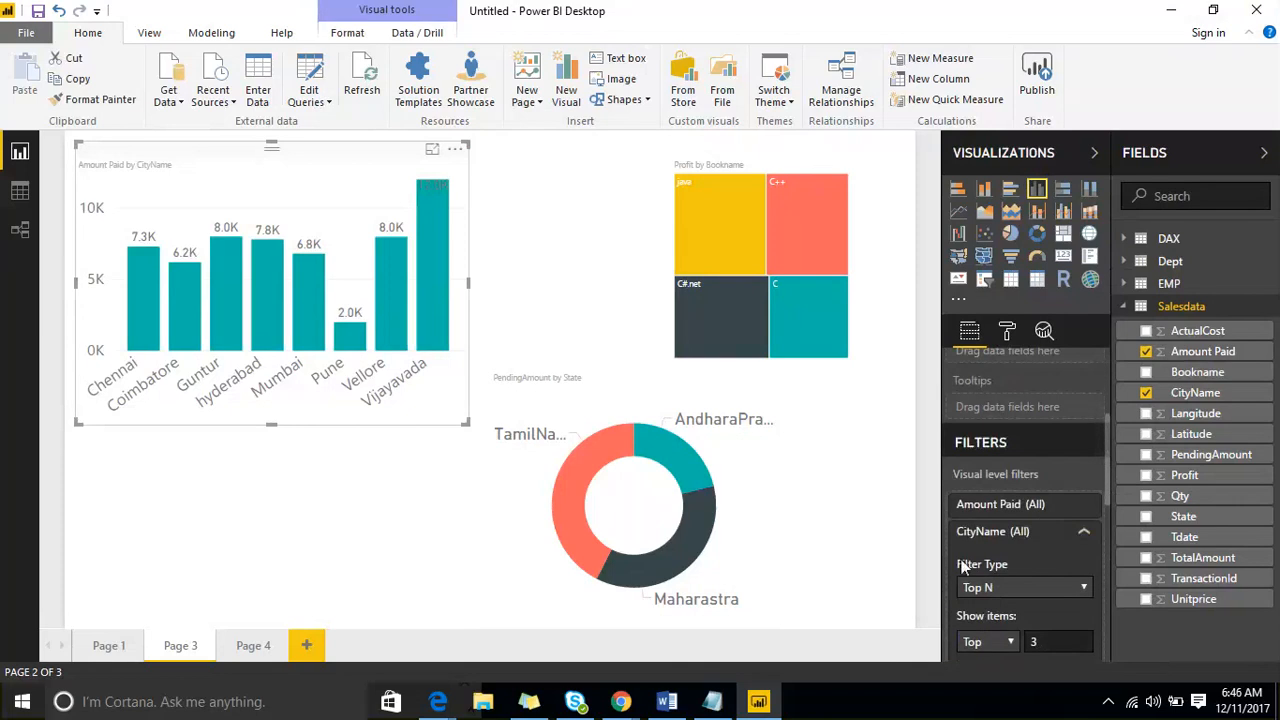
pyautogui.scroll(-2, 1020, 585)
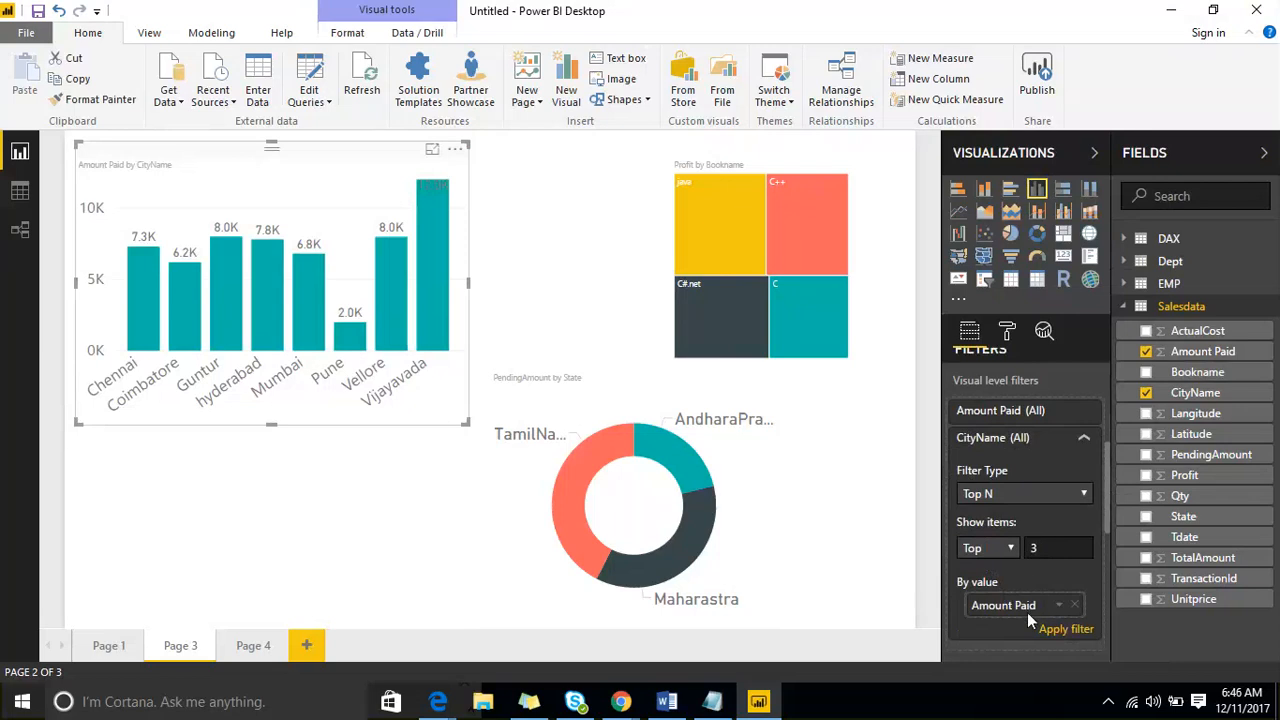
# - Apply the Top 3 by Amount Paid filter on CityName, and reapply it with the item count set to 5
pyautogui.click(1062, 630)
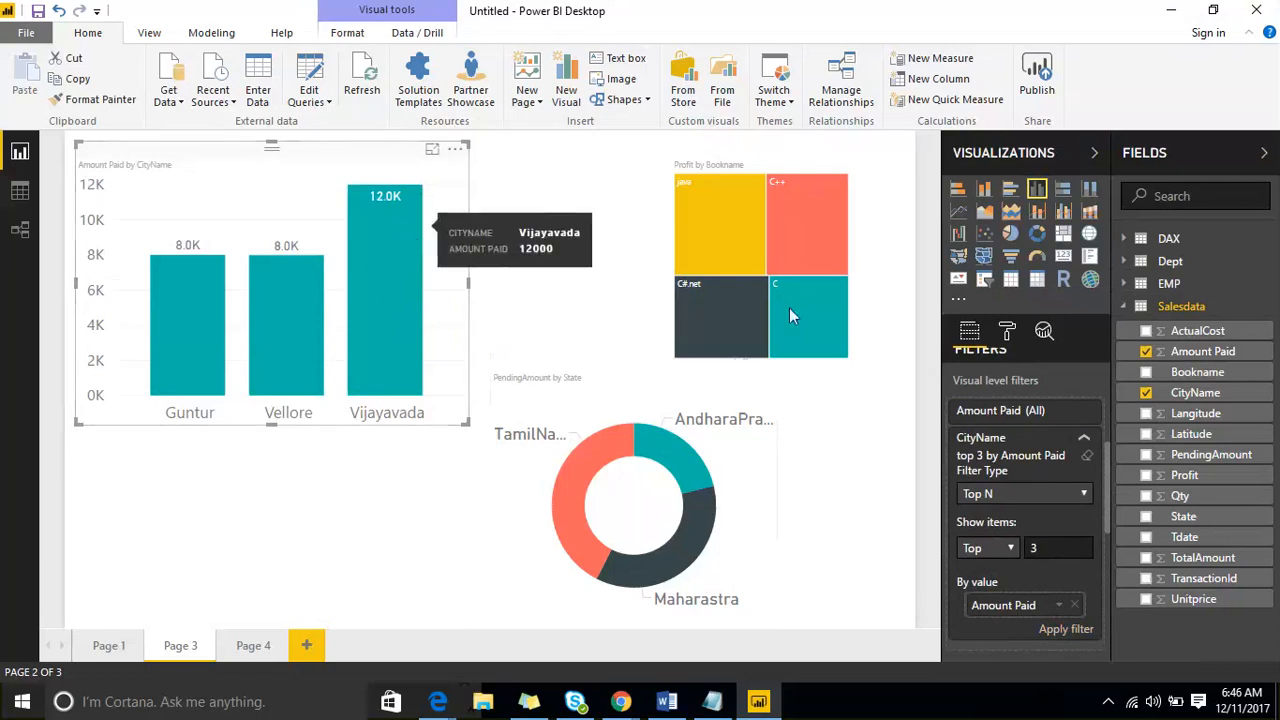
pyautogui.moveTo(1058, 547); pyautogui.dragTo(1016, 545)
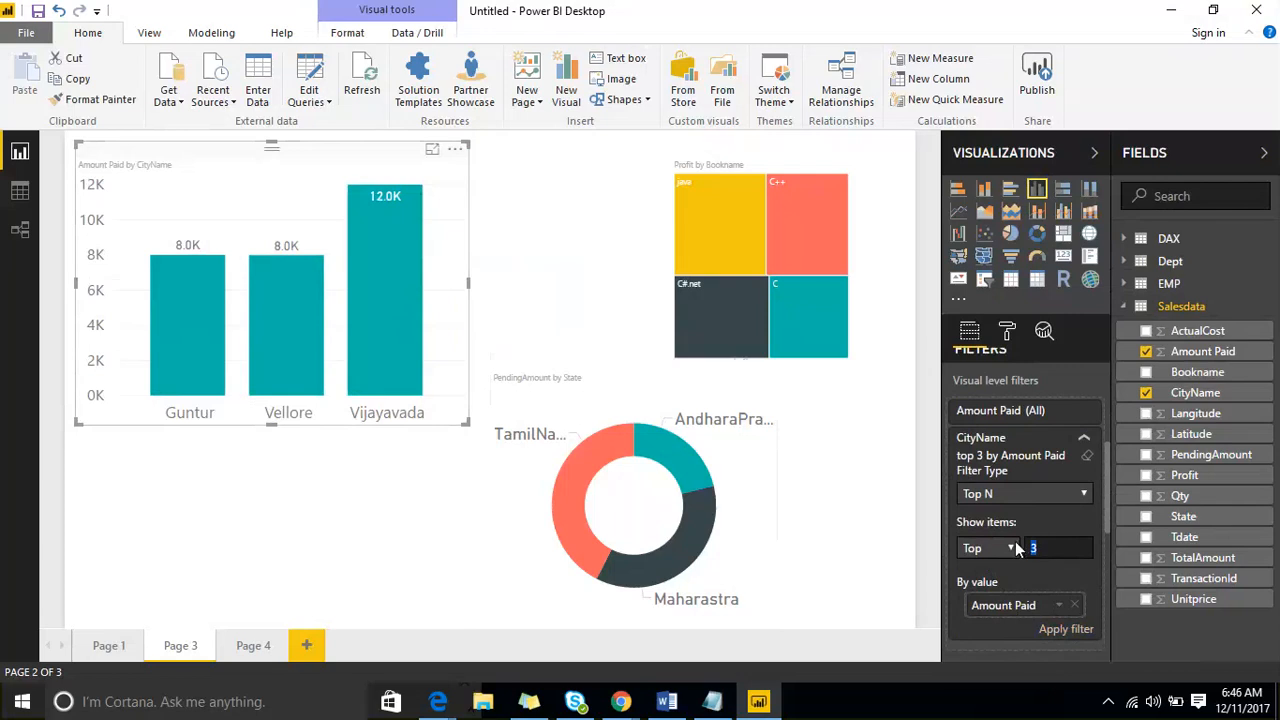
pyautogui.write('5')
pyautogui.click(1064, 628)
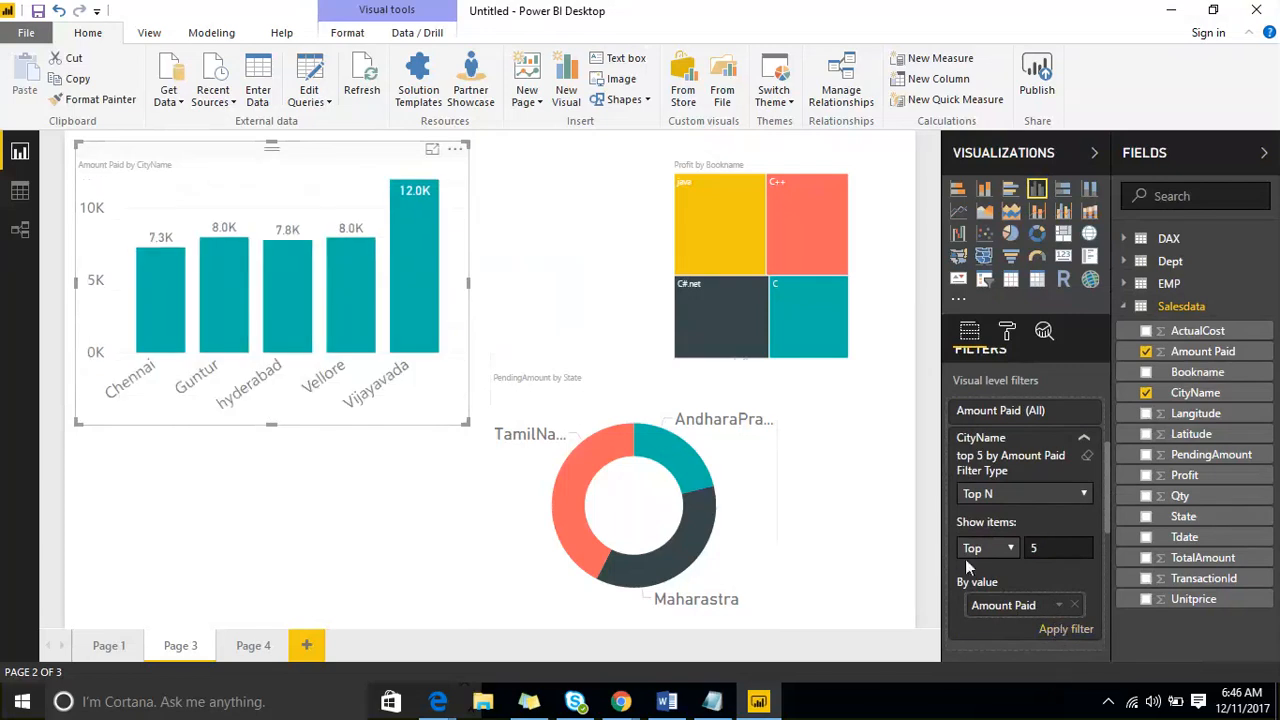
# - Change the CityName Top N filter to show the Bottom 3 items by Amount Paid and apply it
pyautogui.moveTo(1046, 549); pyautogui.dragTo(1012, 553)
pyautogui.write('3')
pyautogui.click(988, 548)
pyautogui.click(996, 586)
pyautogui.click(1050, 628)
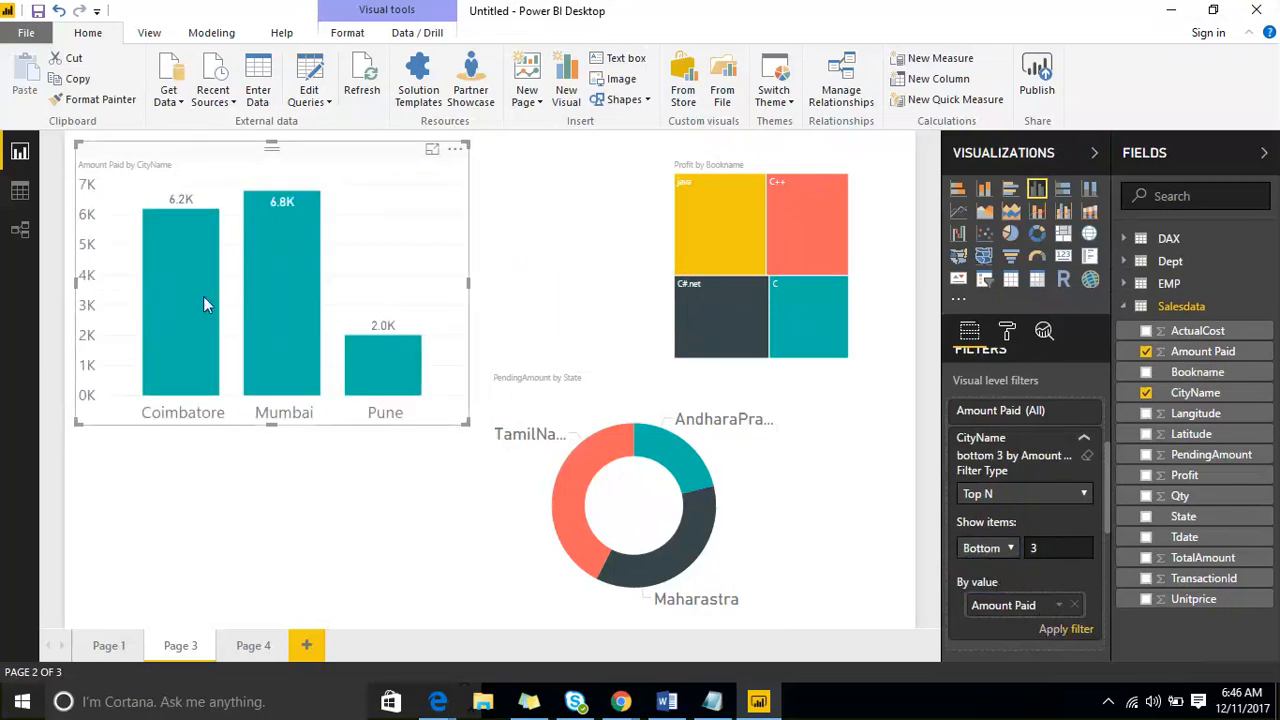
# - Sort the Amount Paid by CityName chart by Amount Paid
pyautogui.moveTo(203, 300)
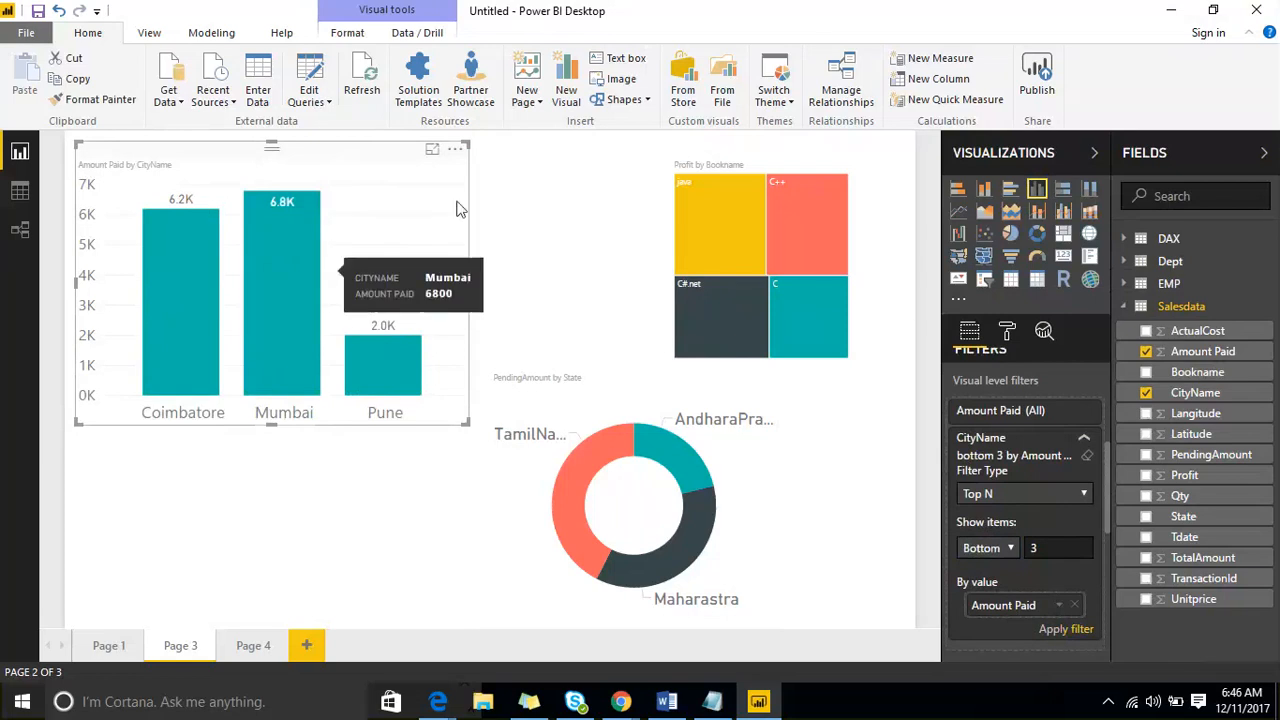
pyautogui.click(455, 149)
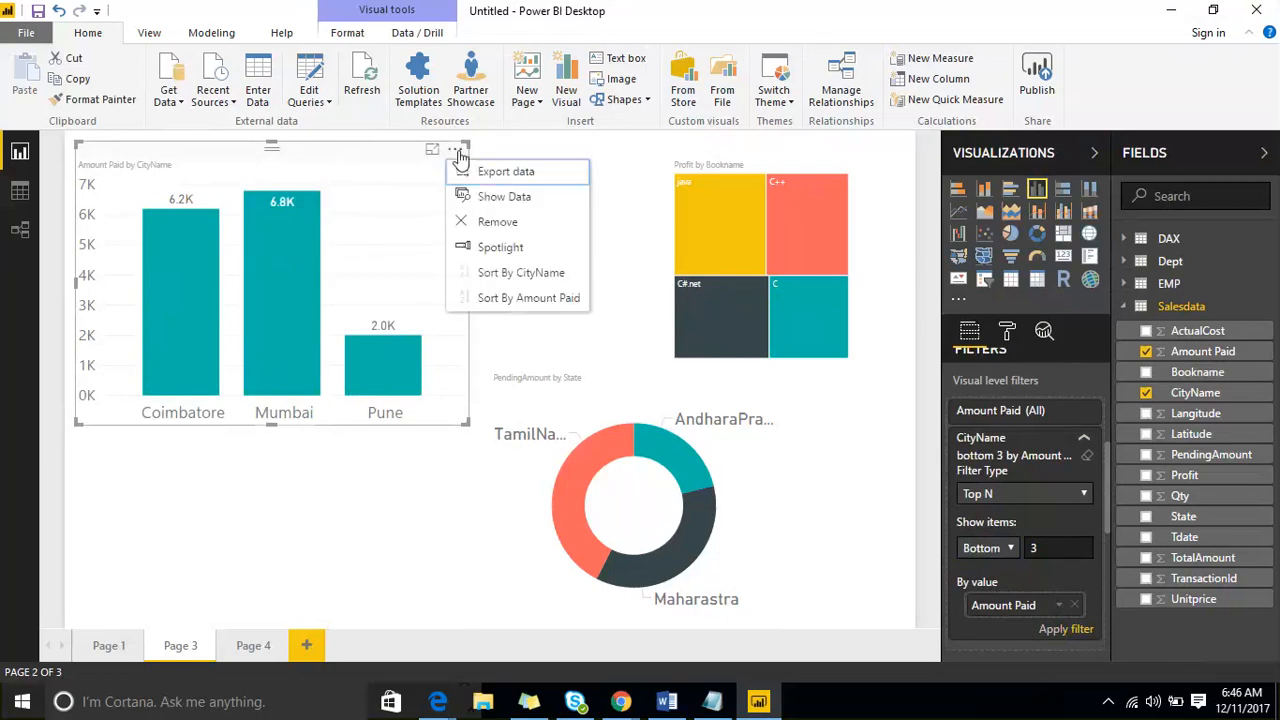
pyautogui.click(523, 300)
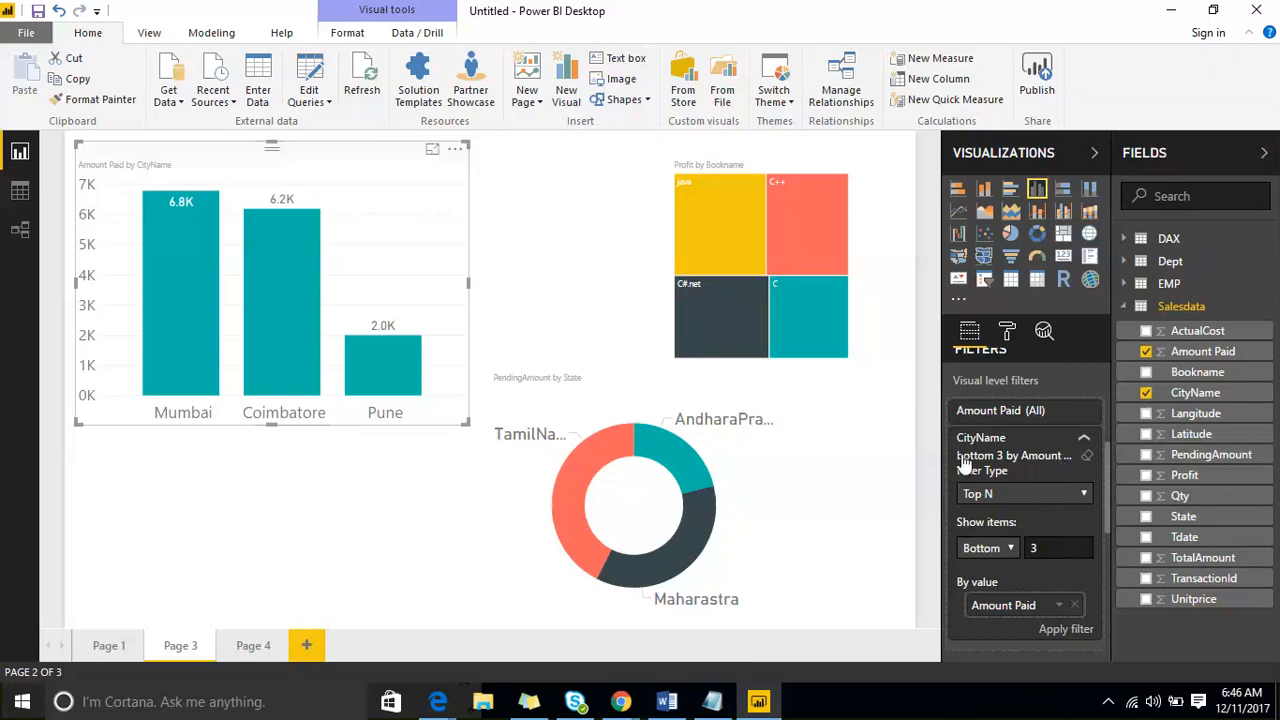
# - Collapse the CityName visual level filter card and the Tdate page level filter card
pyautogui.click(1084, 442)
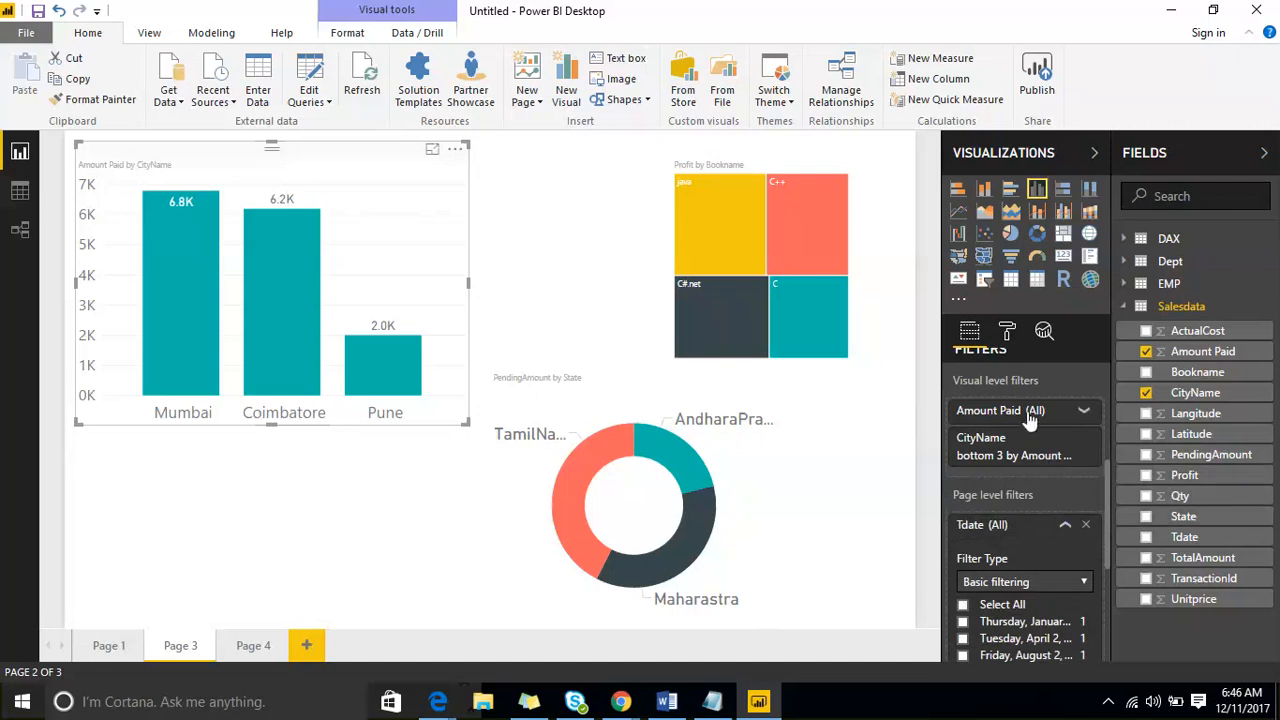
pyautogui.scroll(-3, 1030, 420)
pyautogui.scroll(1, 1060, 430)
pyautogui.click(1071, 432)
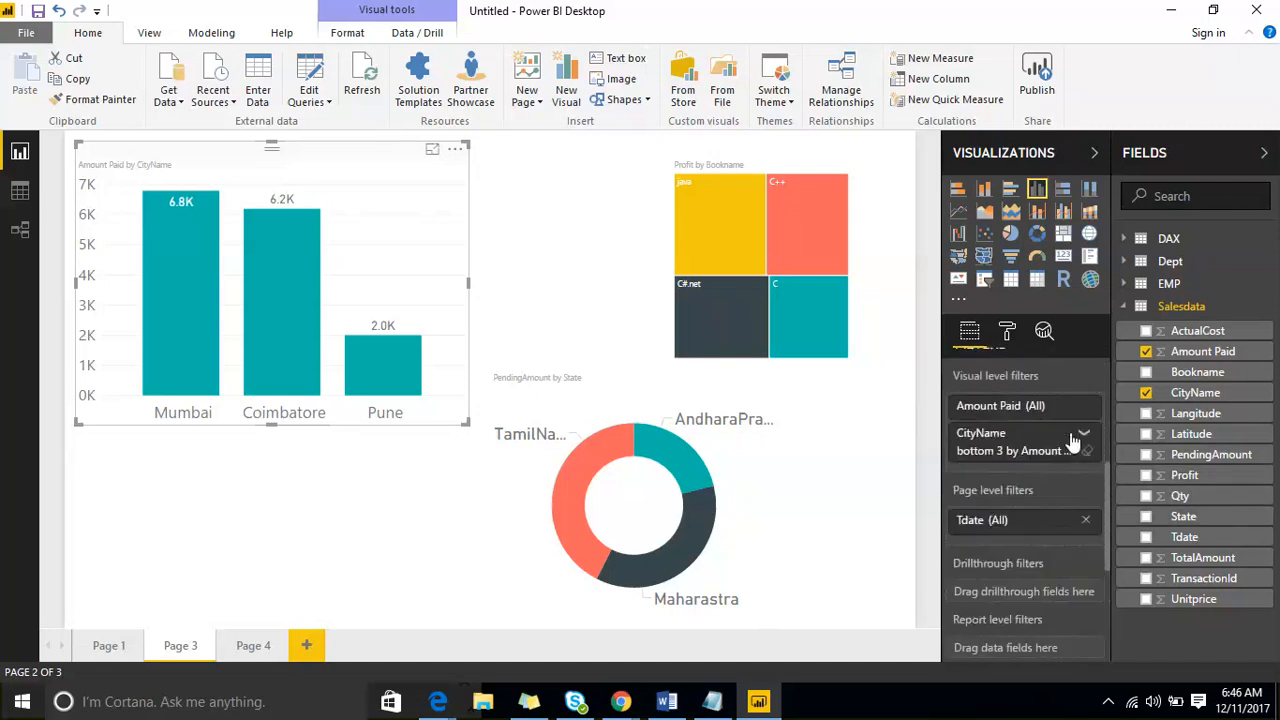
# - Add Tdate from Salesdata as a report level filter and set its filter type to Relative date filtering
pyautogui.click(1203, 541)
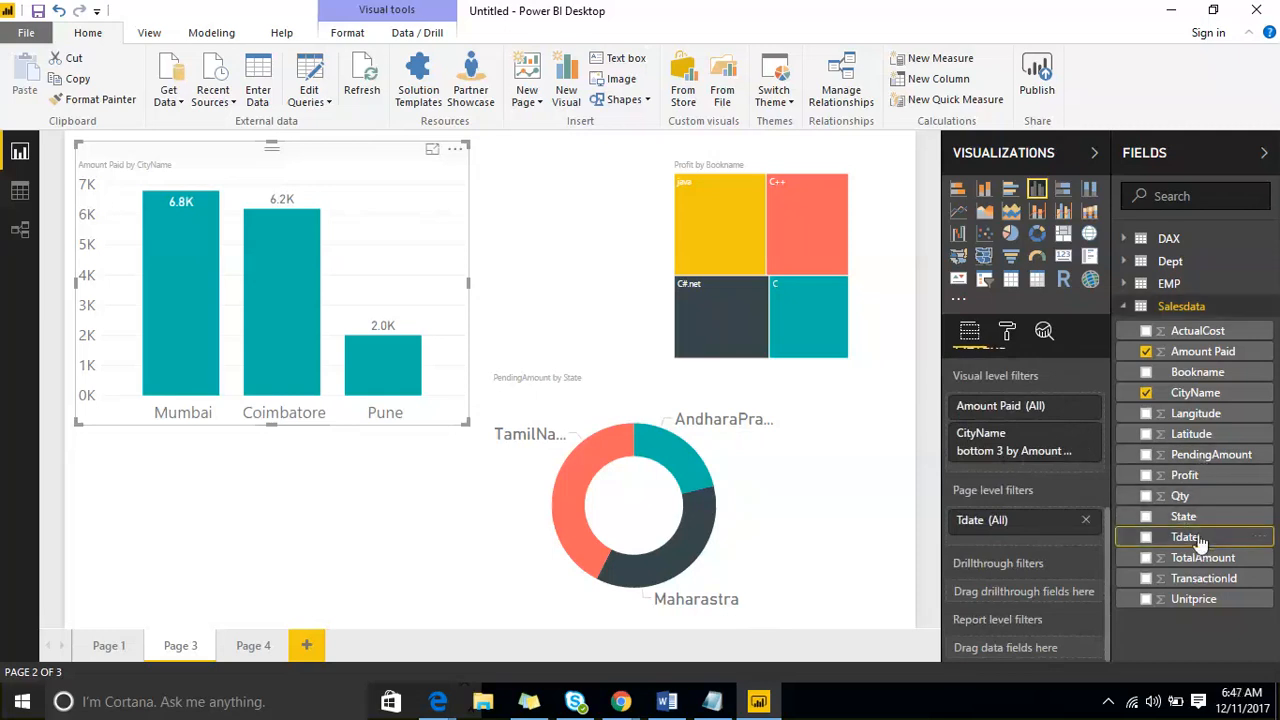
pyautogui.moveTo(1200, 541); pyautogui.dragTo(1066, 643)
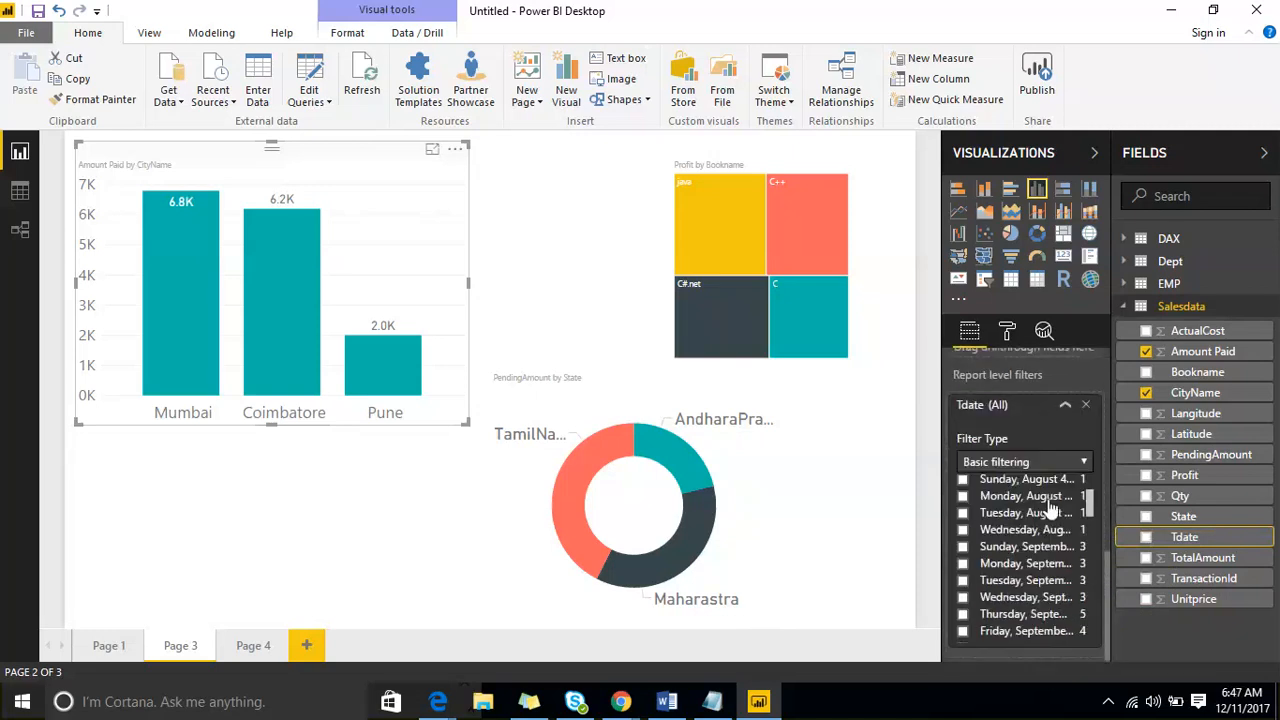
pyautogui.click(1051, 461)
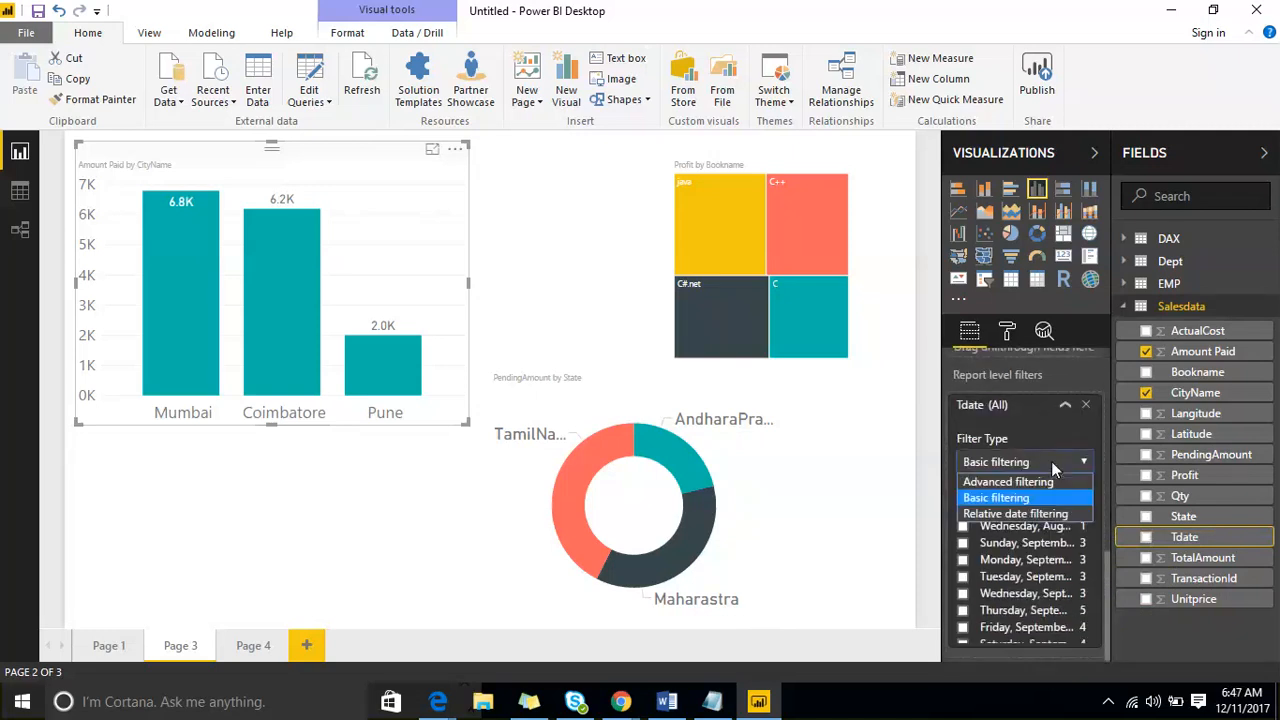
pyautogui.click(1046, 514)
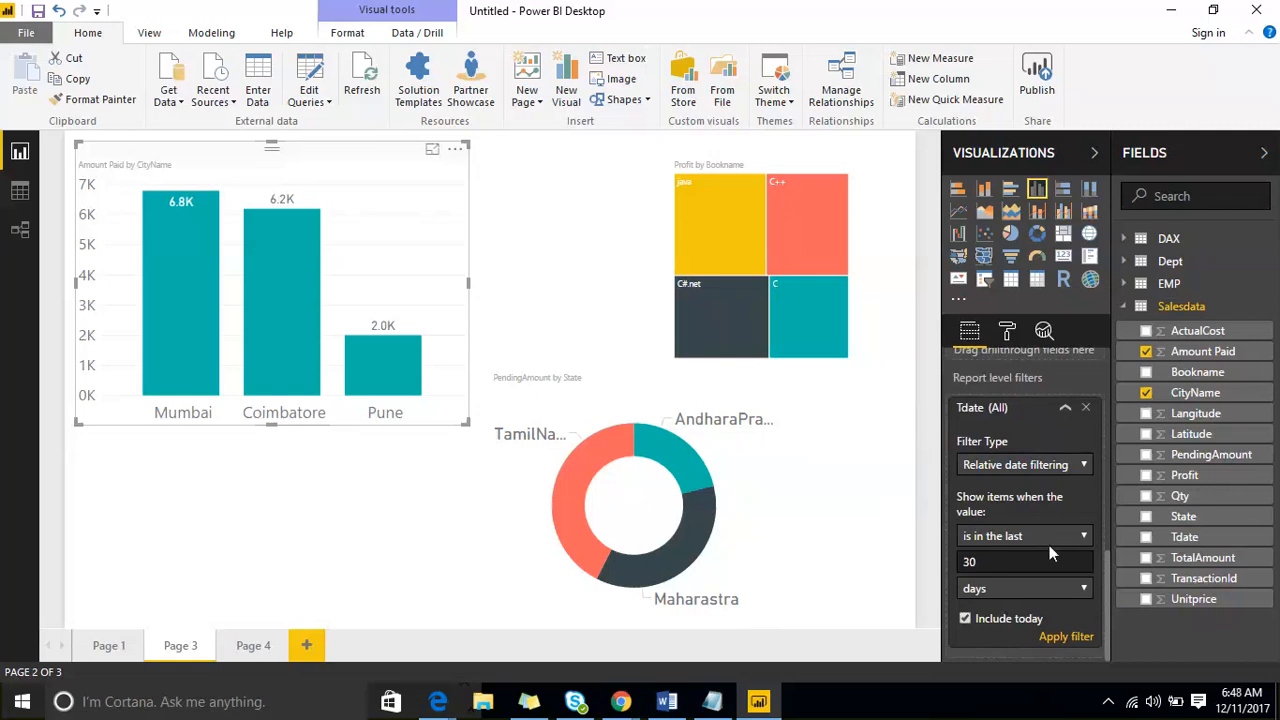
pyautogui.click(1045, 465)
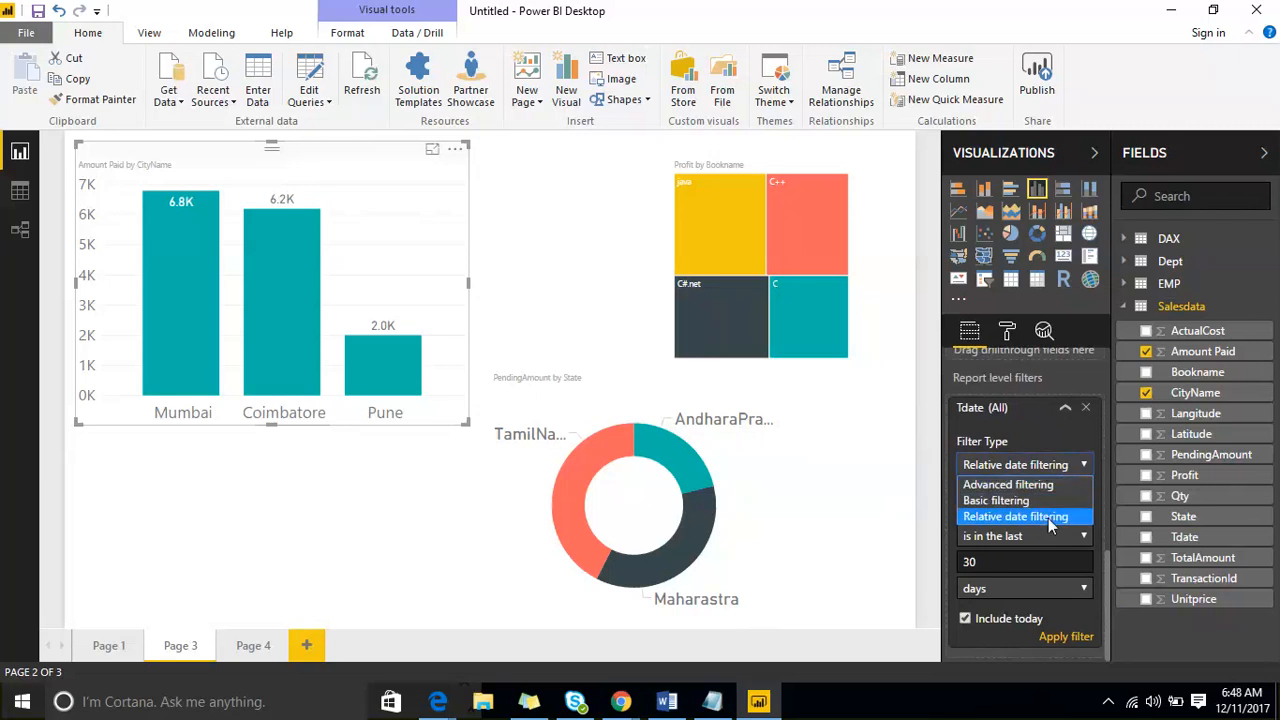
pyautogui.click(1050, 517)
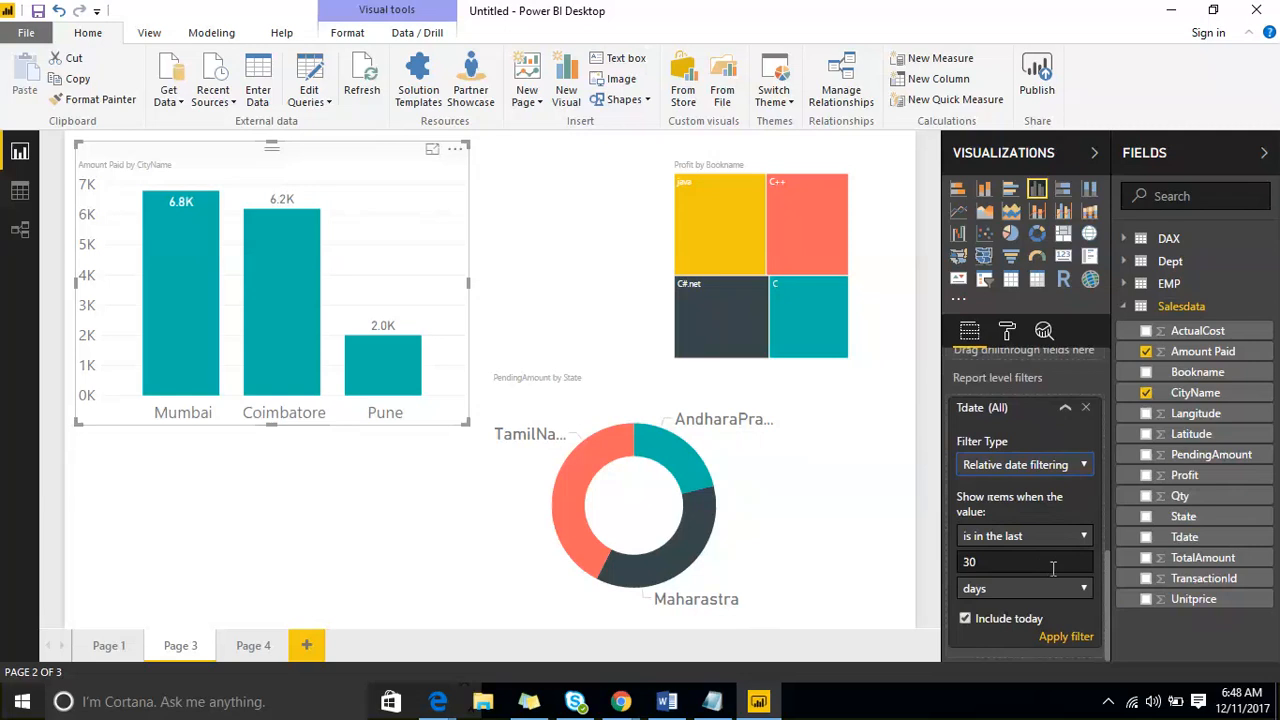
# - Set the report level Tdate filter to values in the last 30 months and apply it
pyautogui.click(1080, 589)
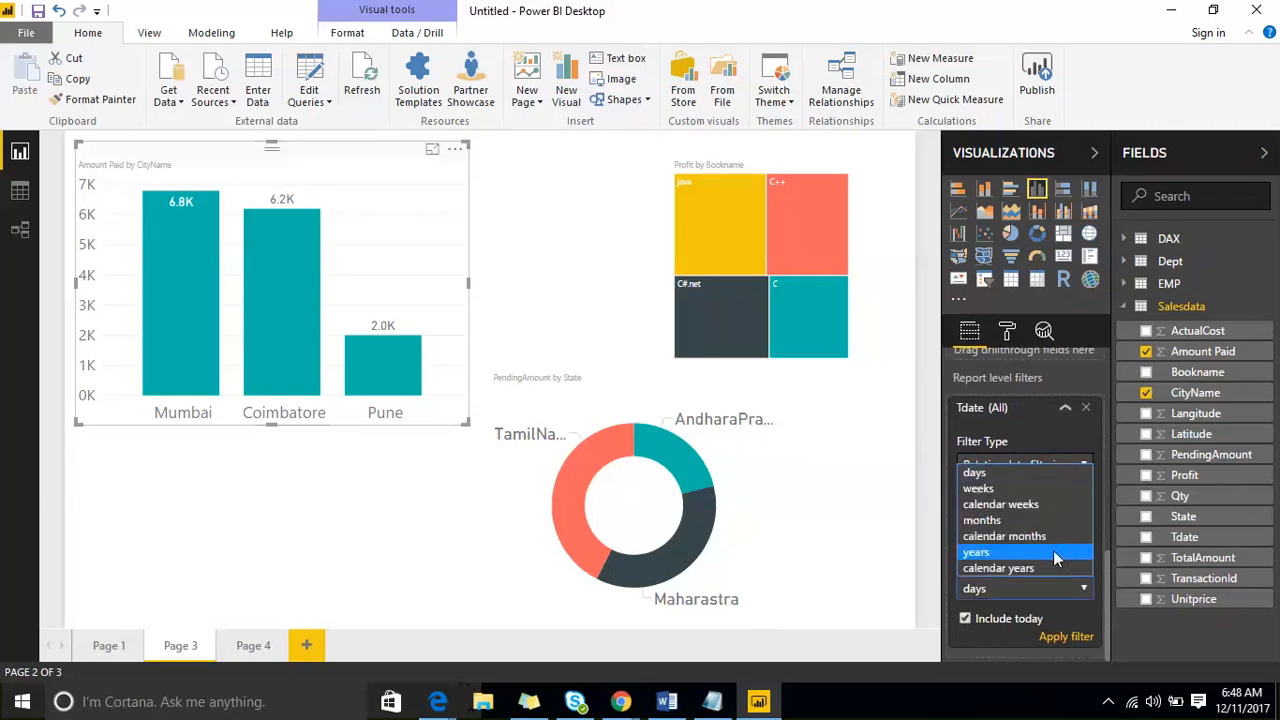
pyautogui.click(1046, 524)
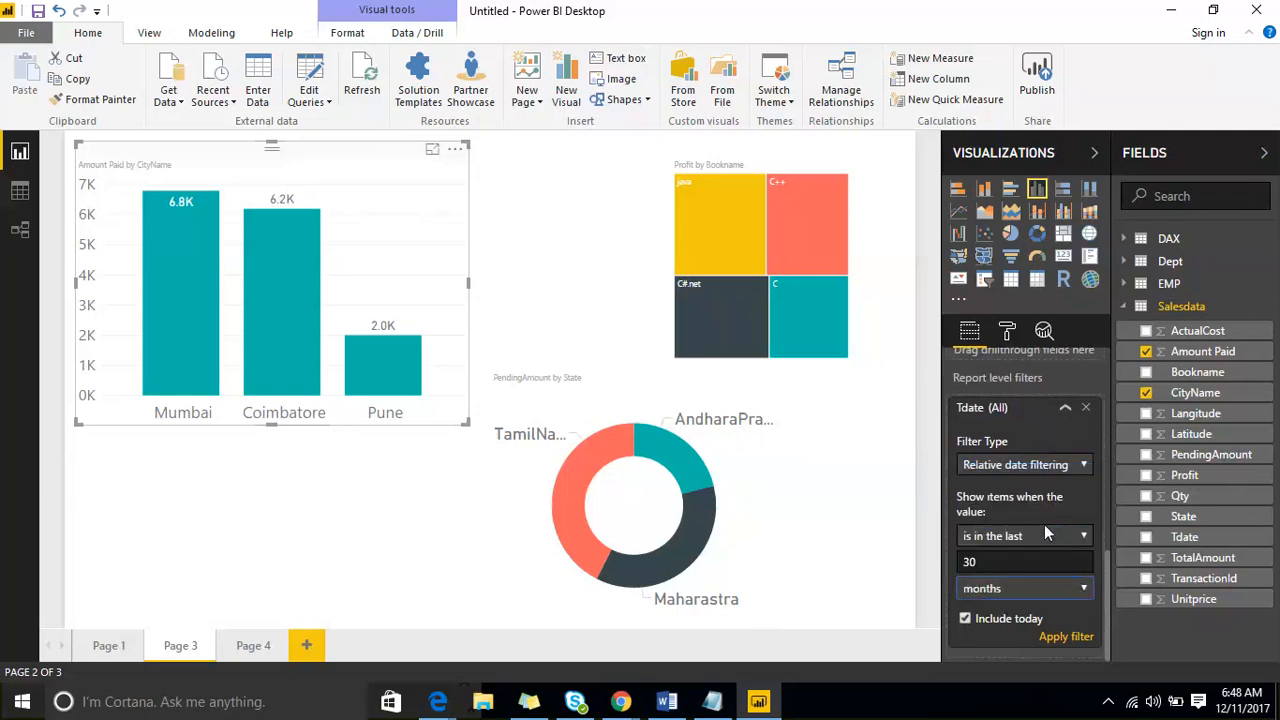
pyautogui.click(1061, 639)
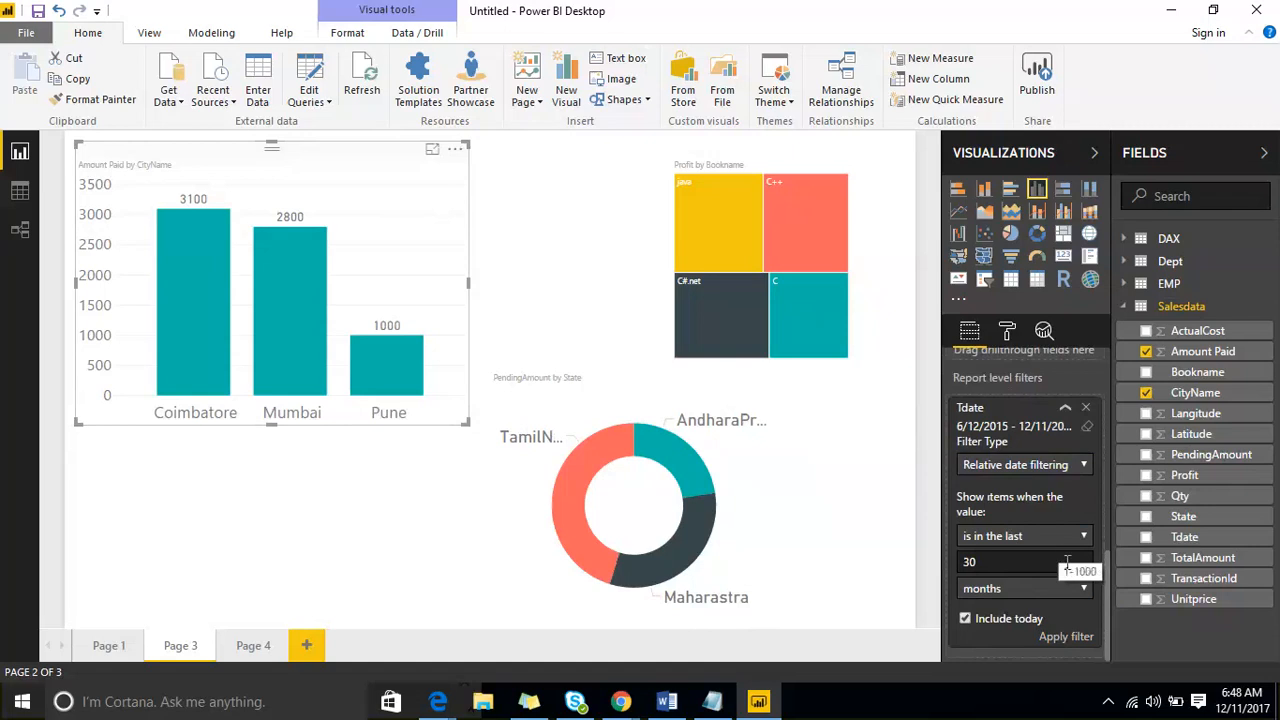
# - Look over the time units offered for the report level Tdate filter and collapse its card
pyautogui.click(1077, 594)
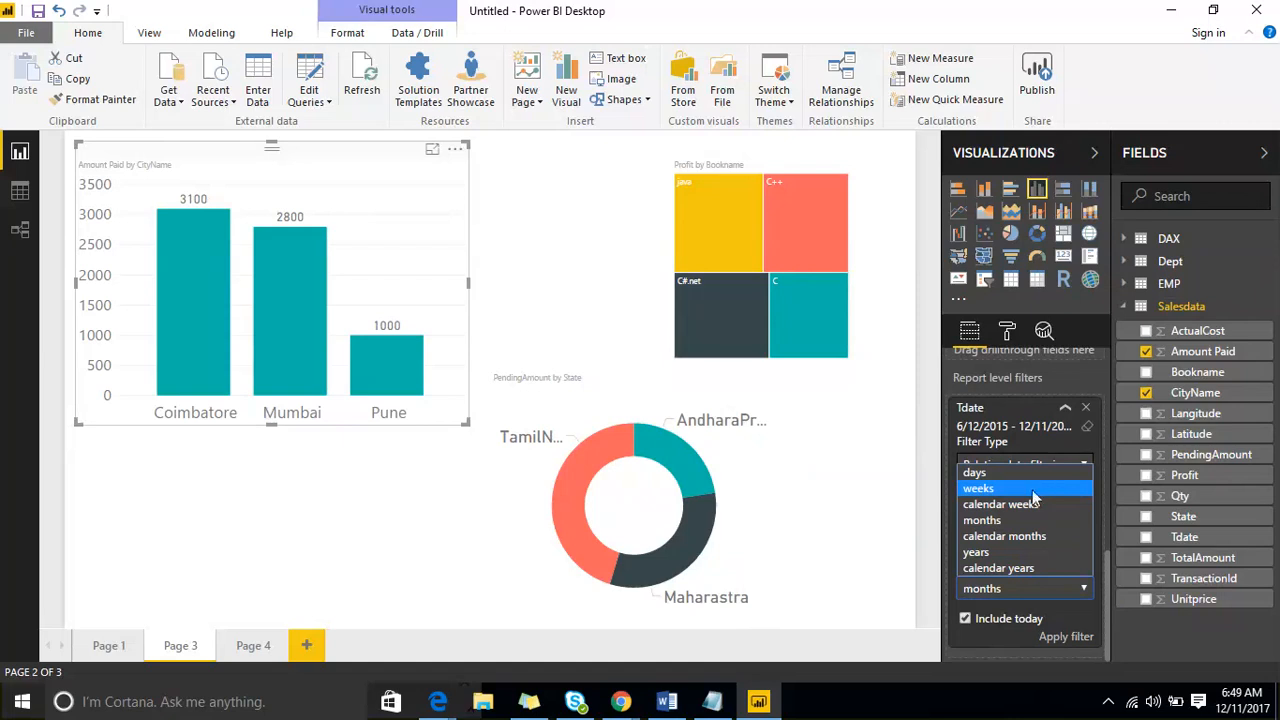
pyautogui.click(1064, 411)
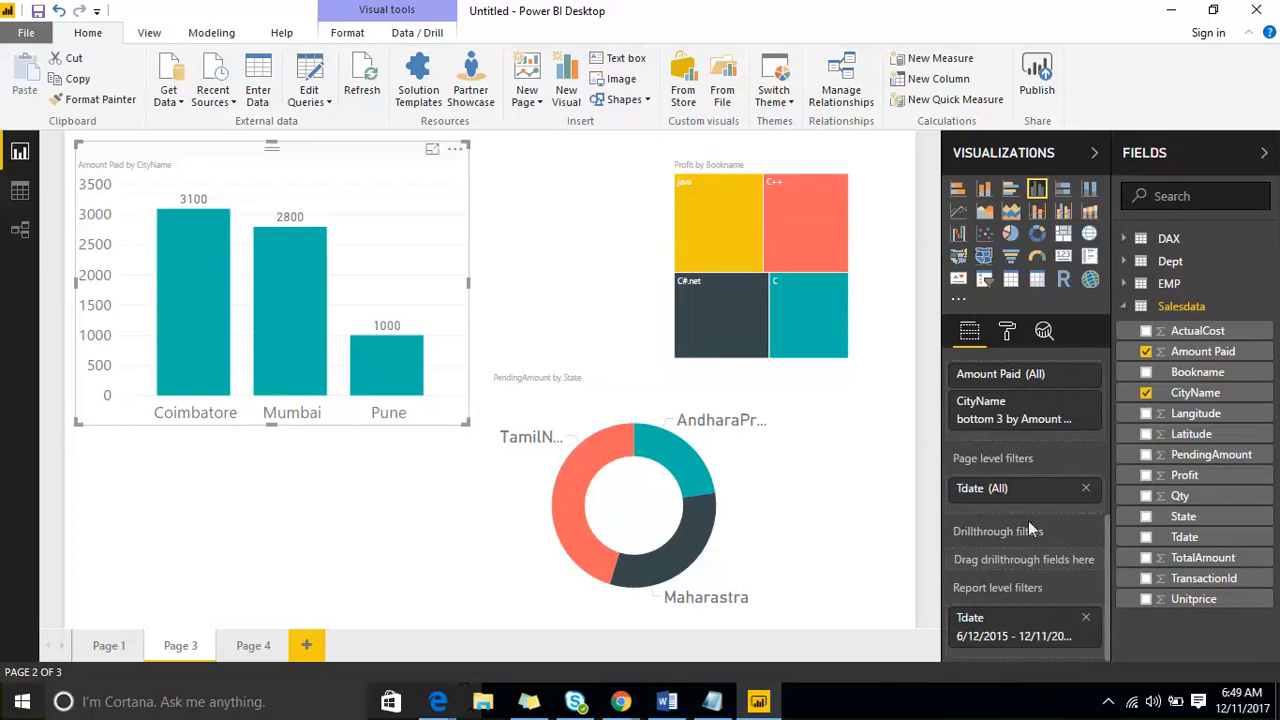
pyautogui.moveTo(1029, 524)
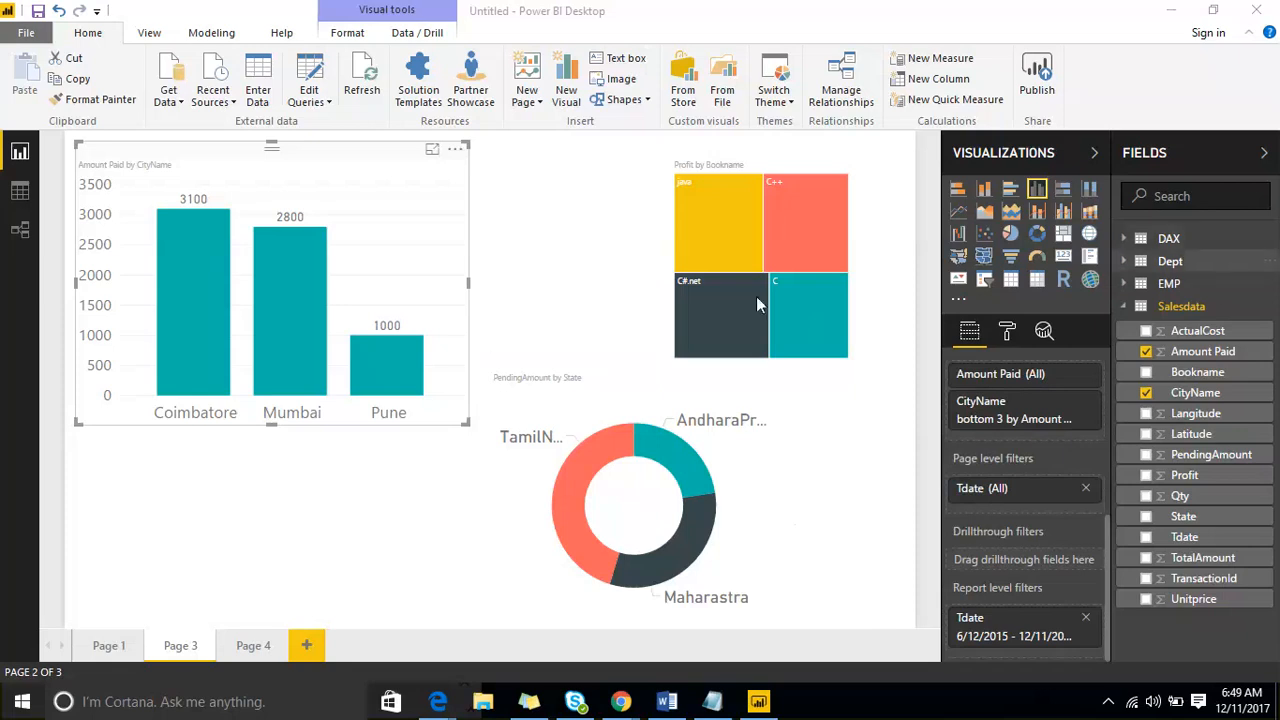
# - Add two blank report pages, and go through Page 3, Page 4 and Page 5 to compare their page and report level filters
pyautogui.click(307, 646)
pyautogui.click(378, 646)
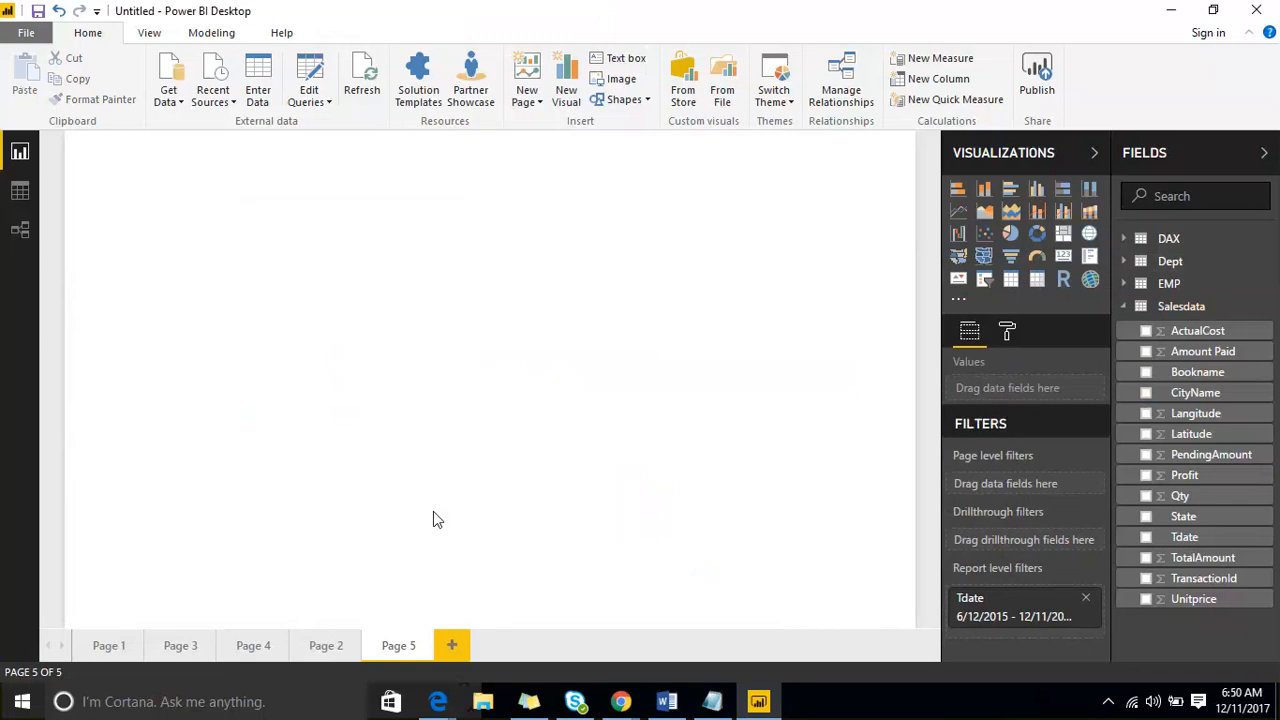
pyautogui.click(177, 645)
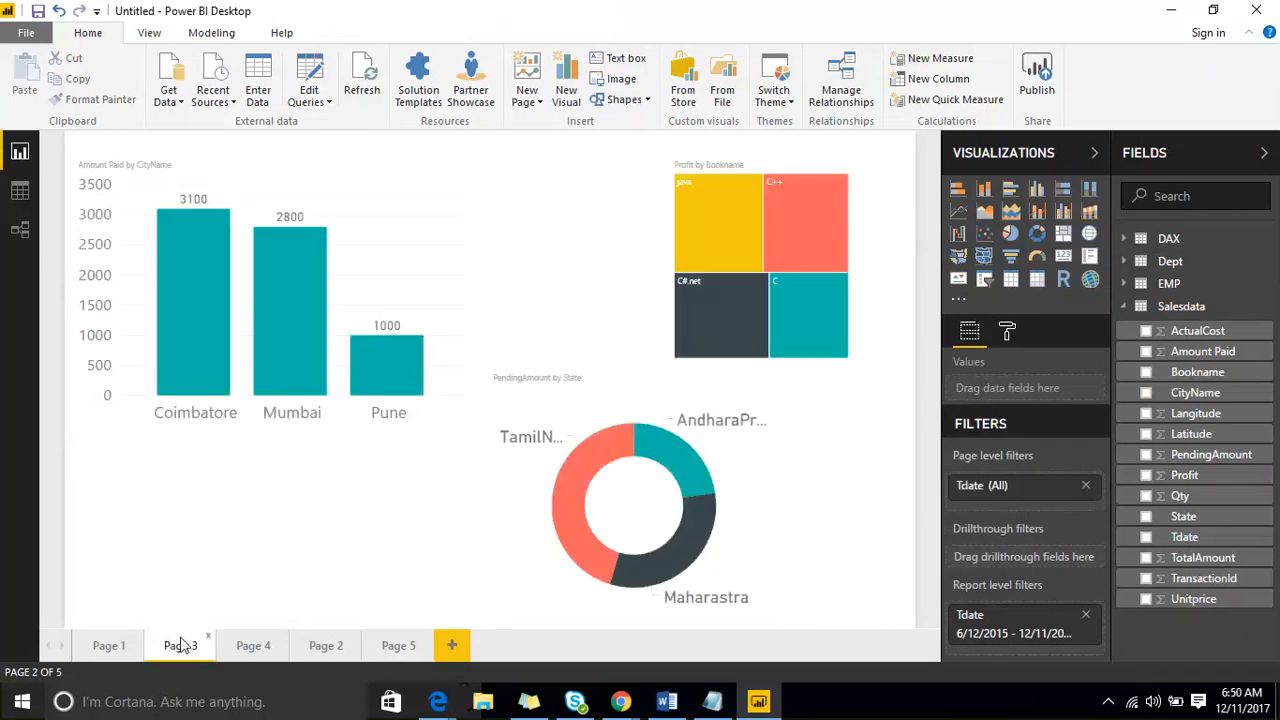
pyautogui.click(250, 648)
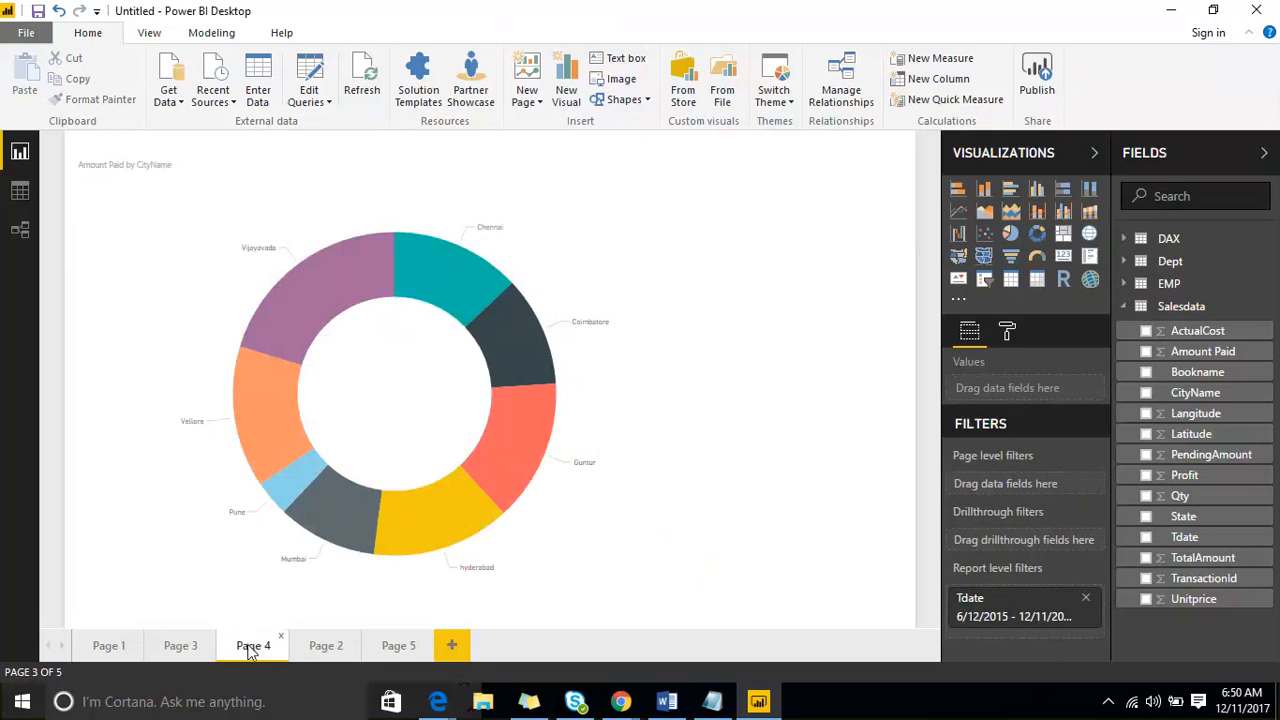
pyautogui.click(381, 652)
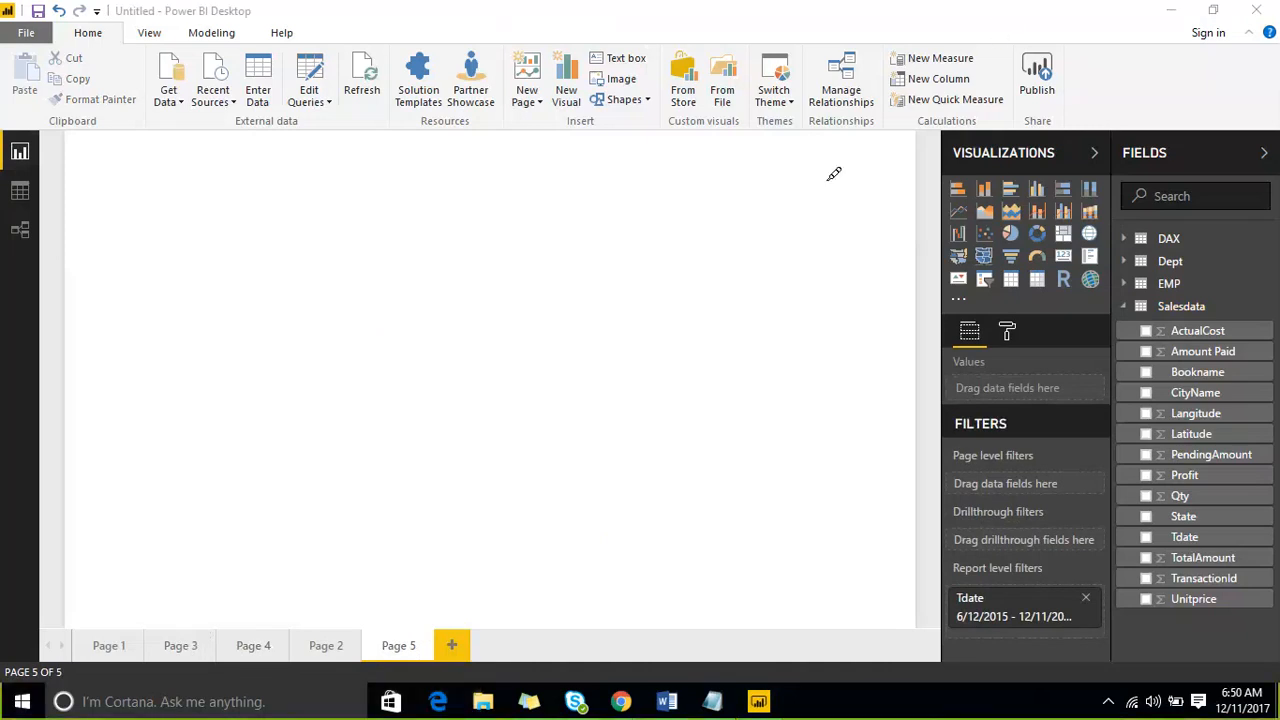
pyautogui.moveTo(455, 450)
pyautogui.mouseDown()
pyautogui.moveTo(483, 543)
pyautogui.moveTo(610, 540)
pyautogui.moveTo(660, 410)
pyautogui.moveTo(472, 455)
pyautogui.mouseUp()
pyautogui.moveTo(222, 258)
pyautogui.mouseDown()
pyautogui.moveTo(257, 372)
pyautogui.moveTo(652, 134)
pyautogui.moveTo(257, 236)
pyautogui.moveTo(350, 300)
pyautogui.moveTo(375, 355)
pyautogui.mouseUp()
pyautogui.moveTo(478, 208); pyautogui.dragTo(502, 296)
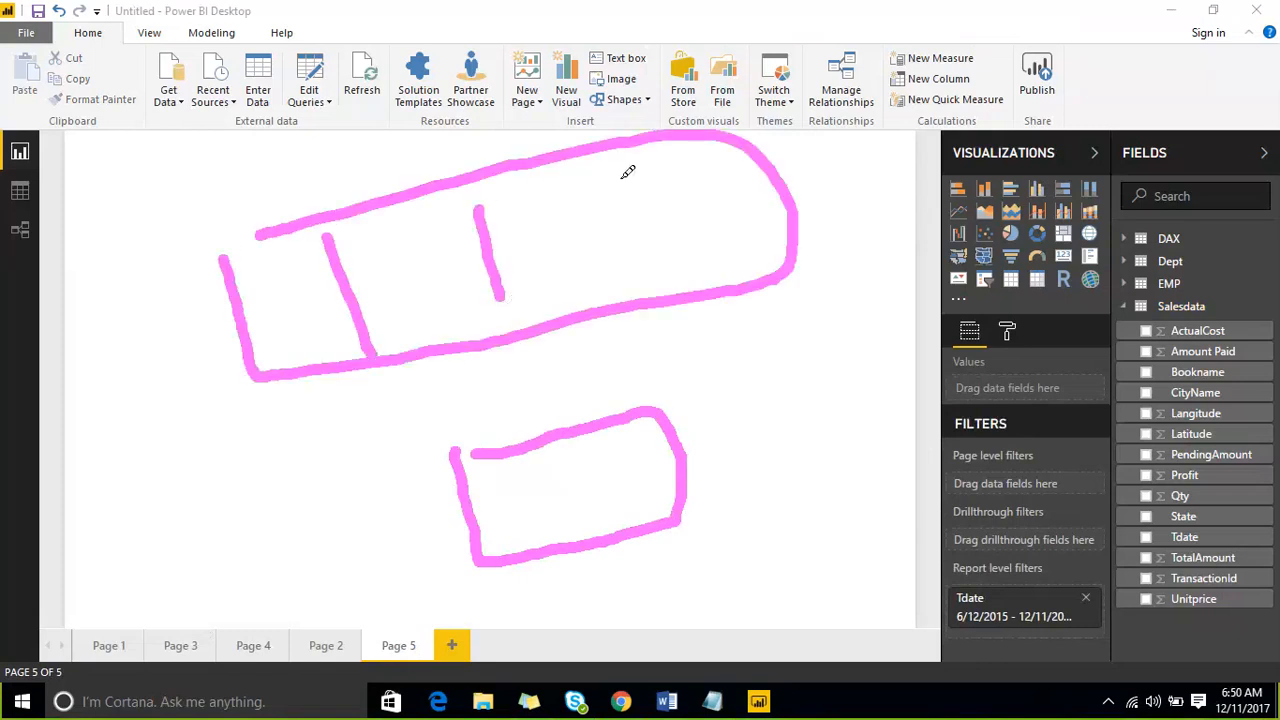
pyautogui.moveTo(618, 178); pyautogui.dragTo(638, 280)
pyautogui.moveTo(280, 280); pyautogui.dragTo(489, 490)
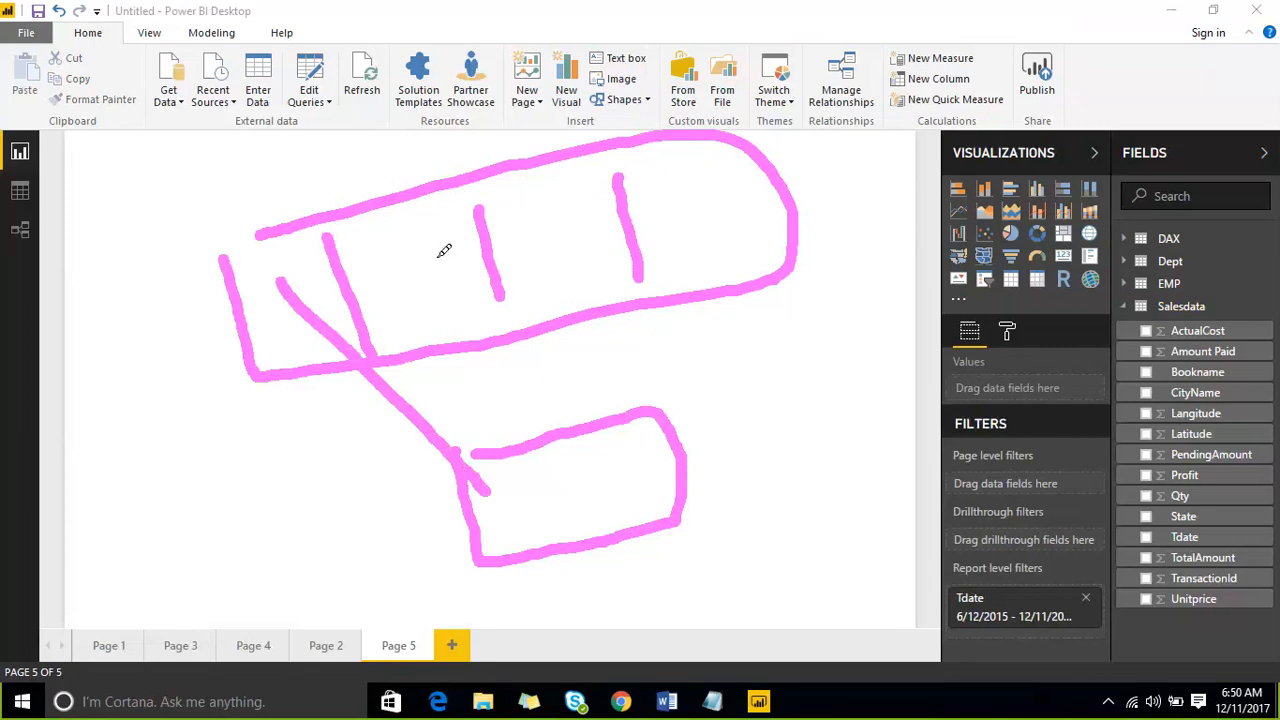
pyautogui.moveTo(437, 256); pyautogui.dragTo(532, 474)
pyautogui.moveTo(541, 228); pyautogui.dragTo(567, 484)
pyautogui.moveTo(676, 205); pyautogui.dragTo(615, 505)
pyautogui.moveTo(702, 470)
pyautogui.mouseDown()
pyautogui.moveTo(784, 428)
pyautogui.moveTo(750, 505)
pyautogui.mouseUp()
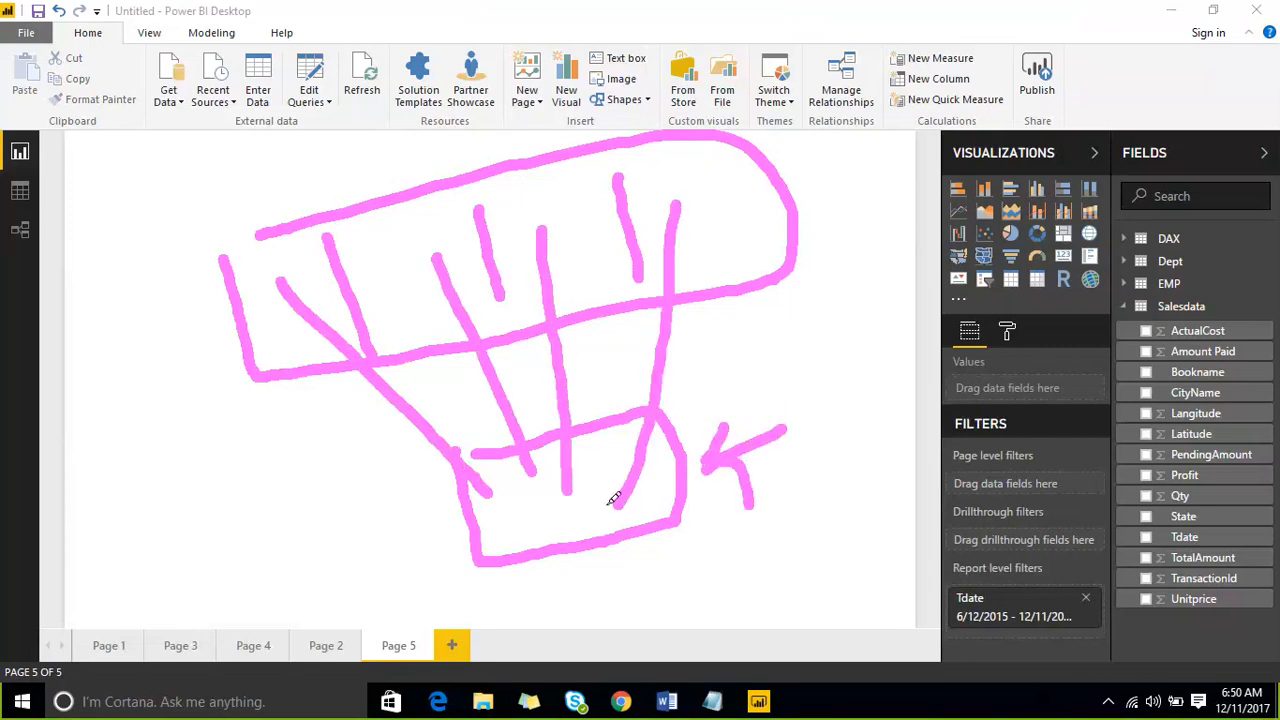
pyautogui.moveTo(602, 523)
pyautogui.mouseDown()
pyautogui.moveTo(612, 483)
pyautogui.moveTo(615, 520)
pyautogui.moveTo(651, 491)
pyautogui.moveTo(694, 323)
pyautogui.moveTo(700, 214)
pyautogui.mouseUp()
pyautogui.moveTo(541, 530)
pyautogui.mouseDown()
pyautogui.moveTo(574, 520)
pyautogui.moveTo(575, 537)
pyautogui.mouseUp()
pyautogui.moveTo(602, 418); pyautogui.dragTo(563, 251)
pyautogui.moveTo(515, 190); pyautogui.dragTo(635, 250)
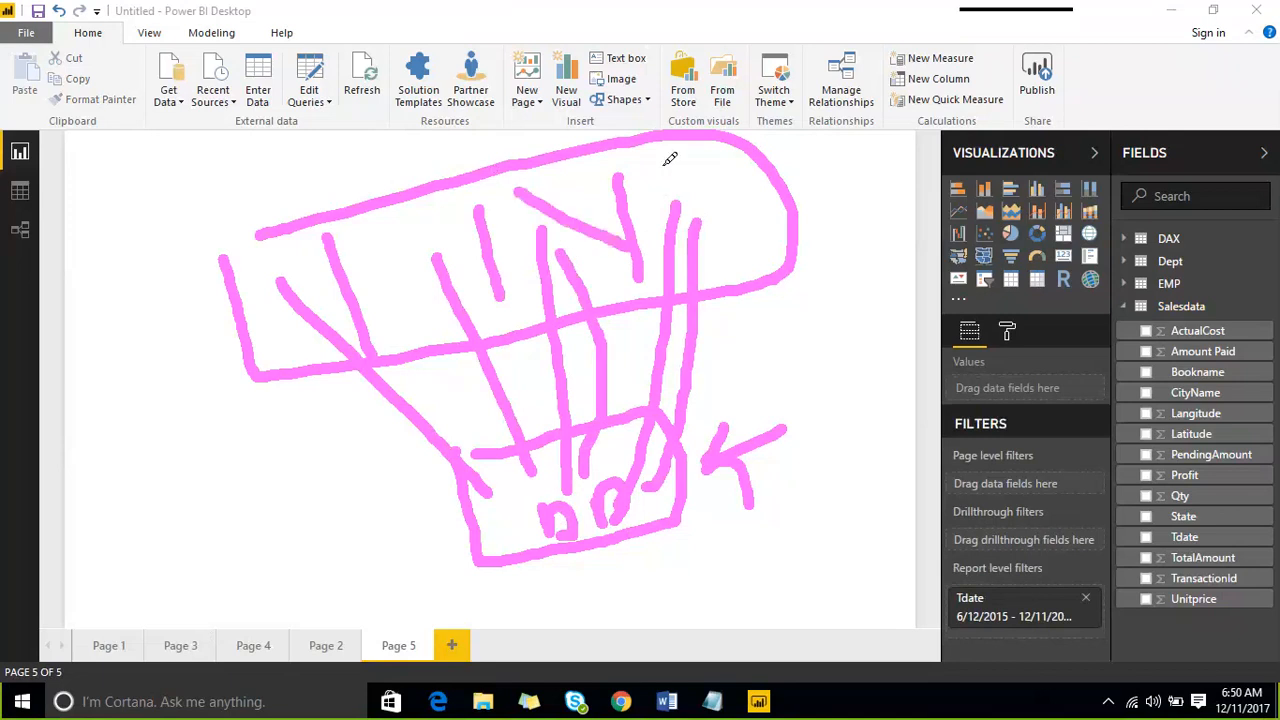
pyautogui.moveTo(662, 157); pyautogui.dragTo(795, 245)
pyautogui.moveTo(383, 238); pyautogui.dragTo(433, 293)
pyautogui.moveTo(274, 273); pyautogui.dragTo(324, 306)
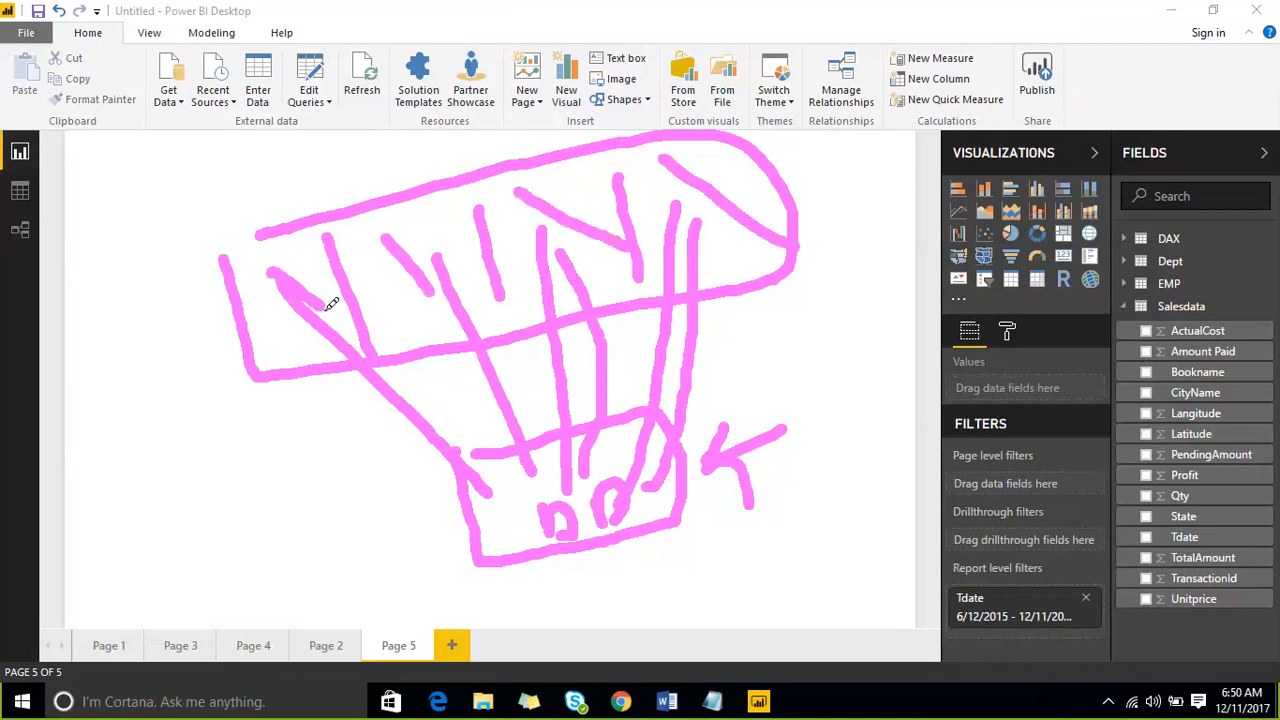
pyautogui.moveTo(417, 518)
pyautogui.mouseDown()
pyautogui.moveTo(417, 484)
pyautogui.moveTo(677, 380)
pyautogui.moveTo(674, 583)
pyautogui.moveTo(423, 543)
pyautogui.moveTo(420, 500)
pyautogui.mouseUp()
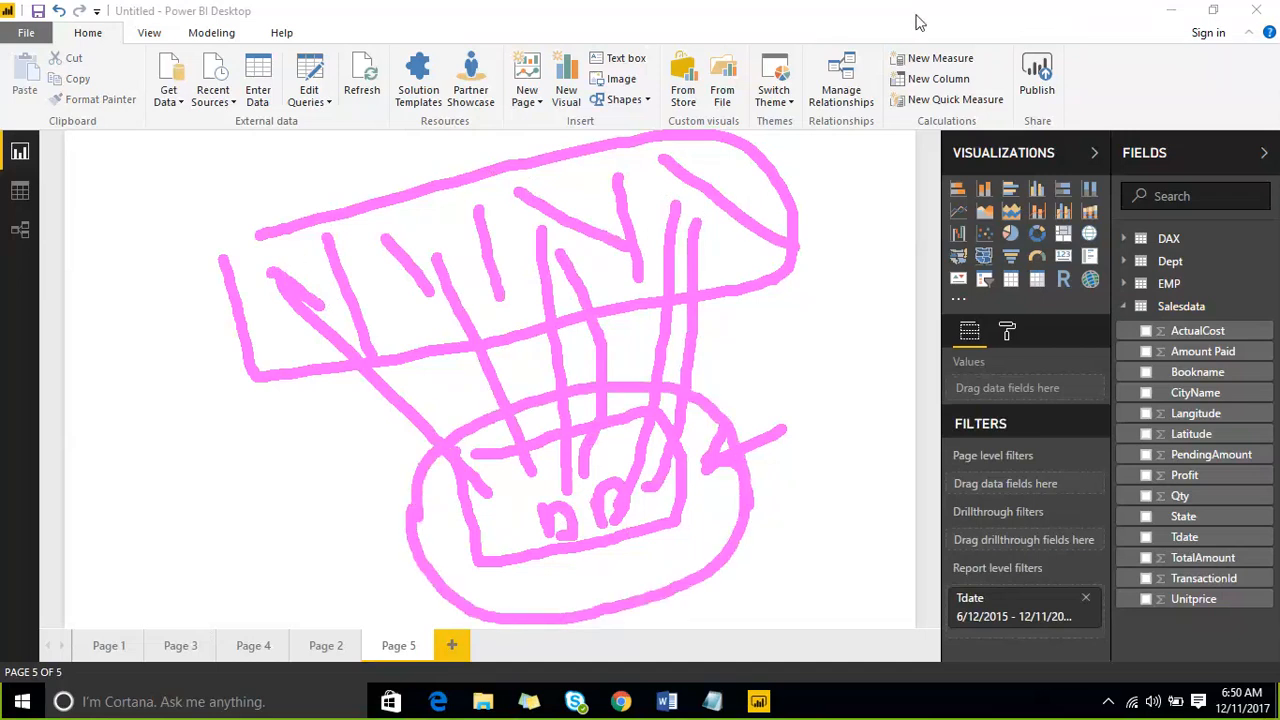
pyautogui.click(985, 24)
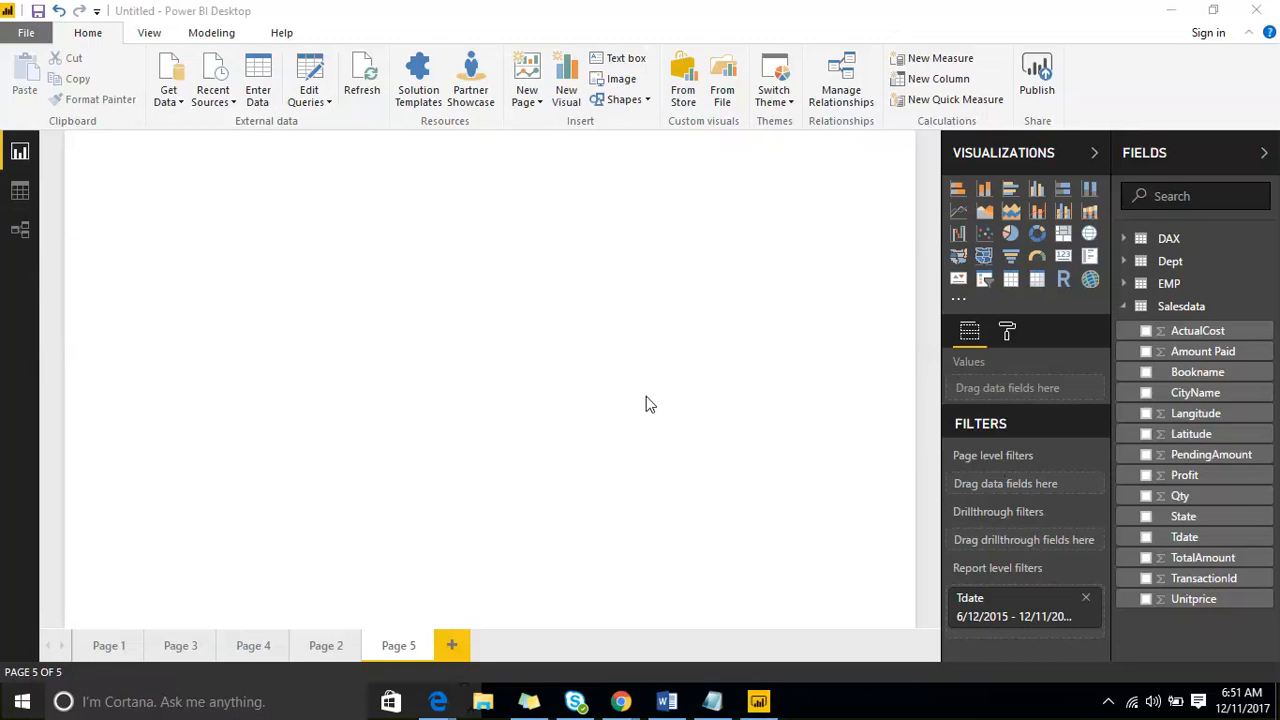
# - Look over the common data sources, and open the Relationships view to examine the Salesdata, Dept, EMP and DAX tables
pyautogui.click(179, 108)
pyautogui.click(177, 105)
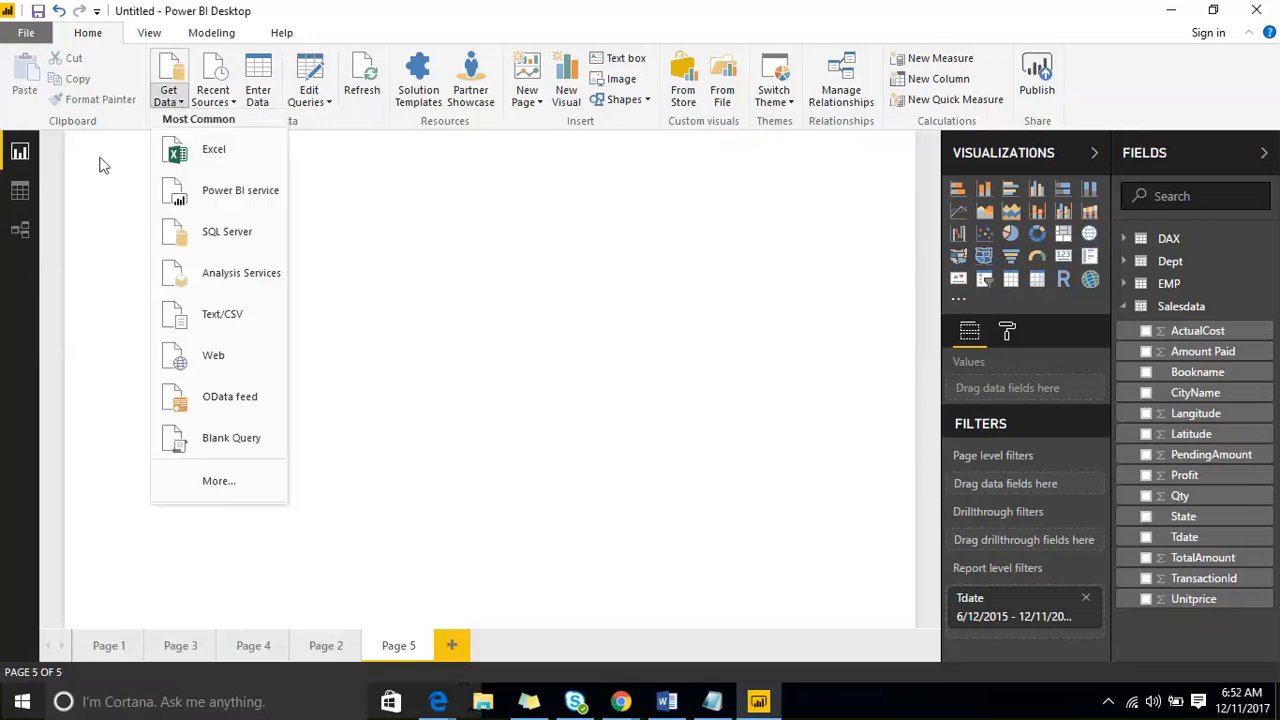
pyautogui.click(25, 231)
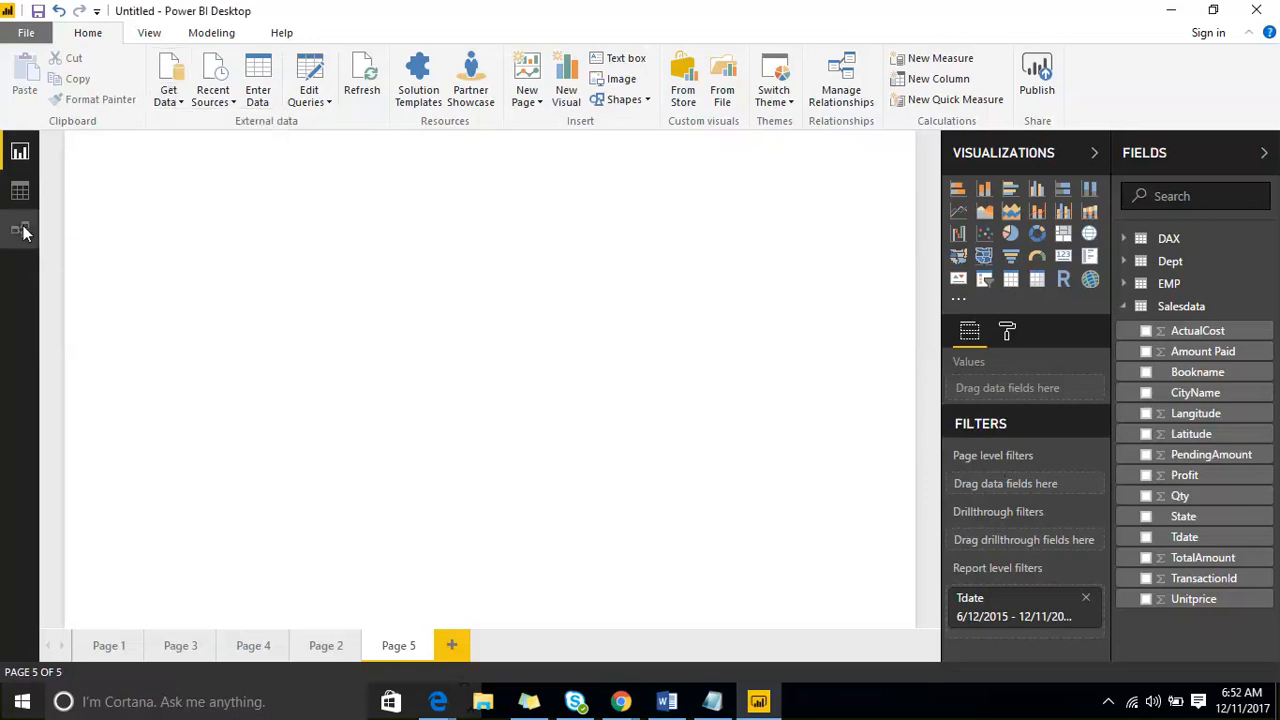
pyautogui.click(25, 231)
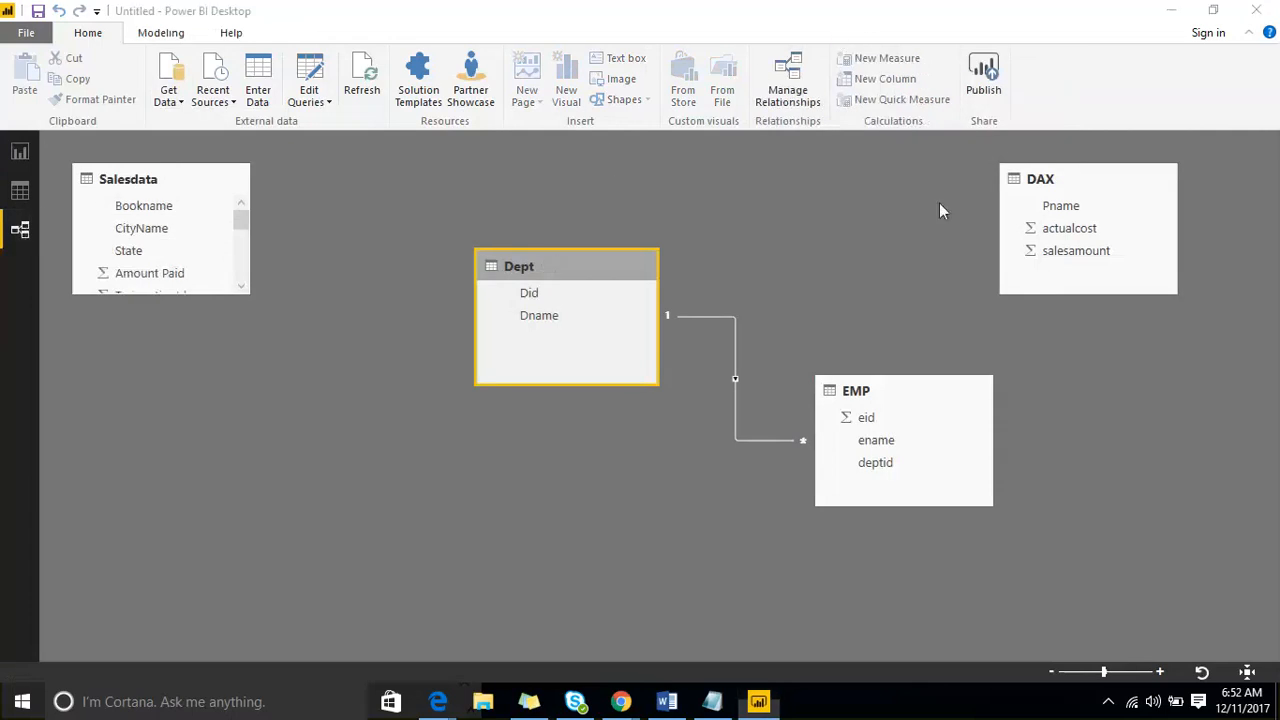
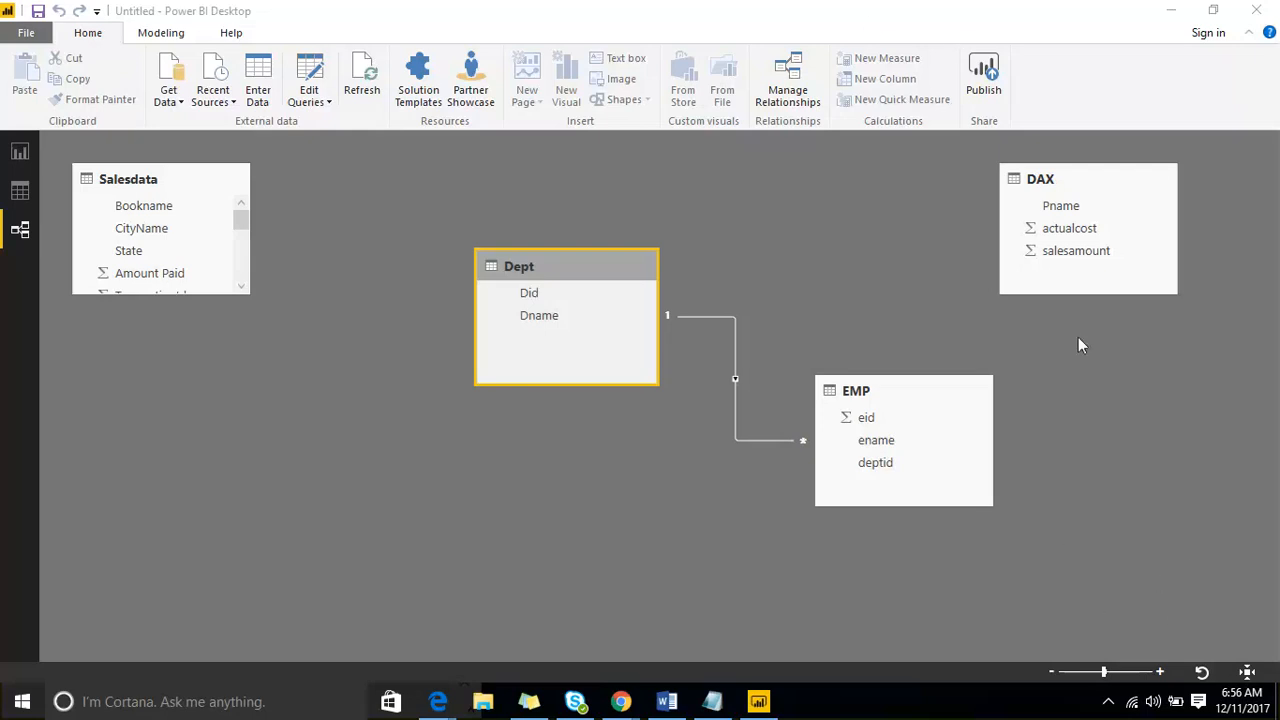
# - Return to the report view and add the Salesdata Bookname field as a page level filter on Page 5
pyautogui.click(20, 152)
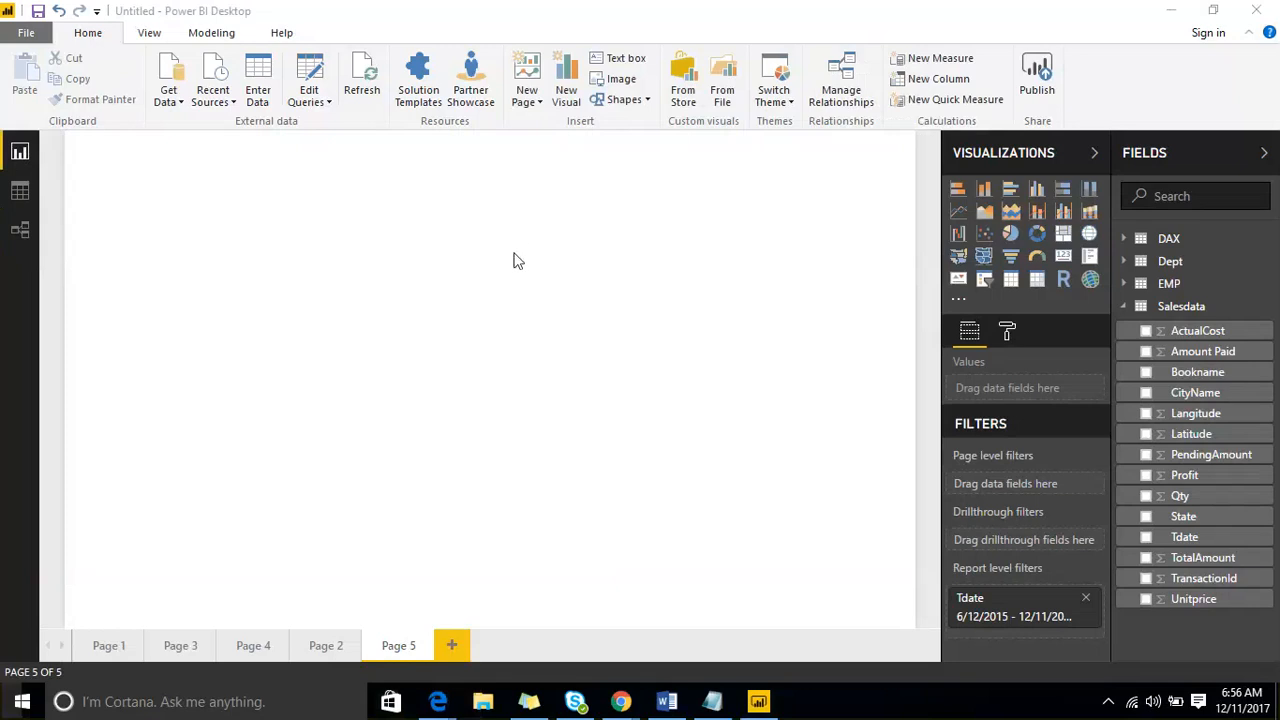
pyautogui.rightClick(1264, 376)
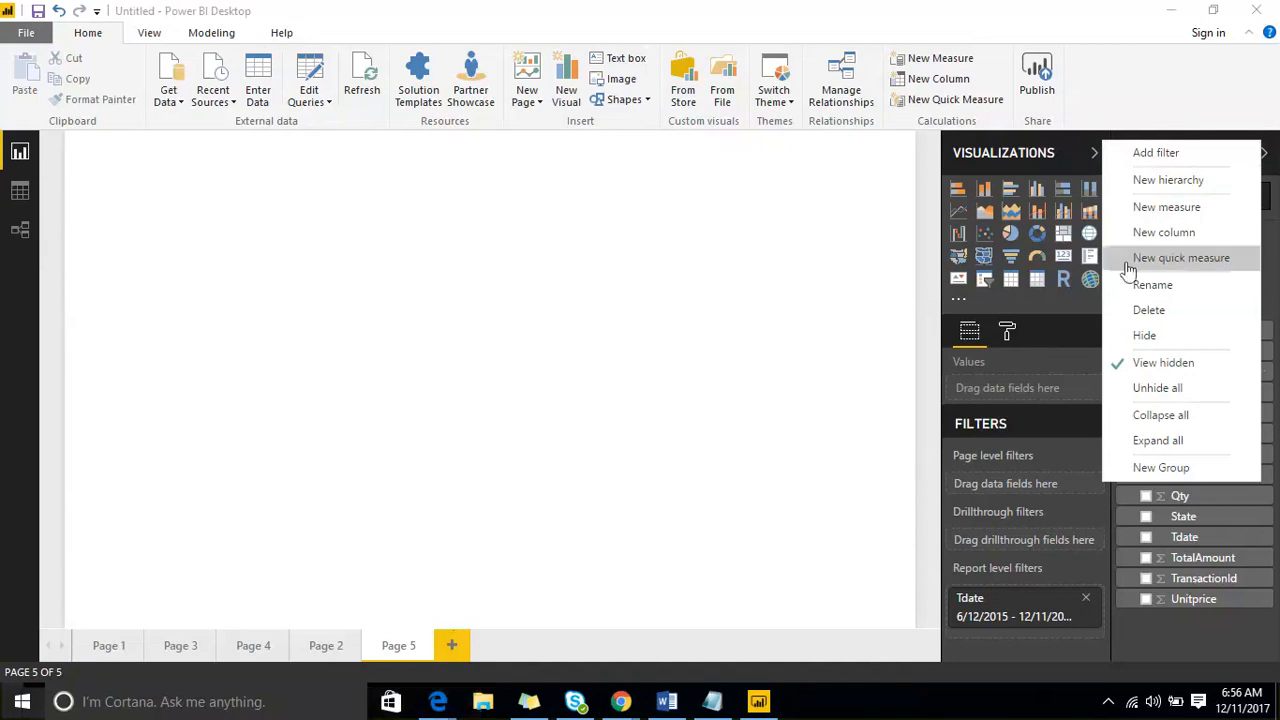
pyautogui.click(846, 326)
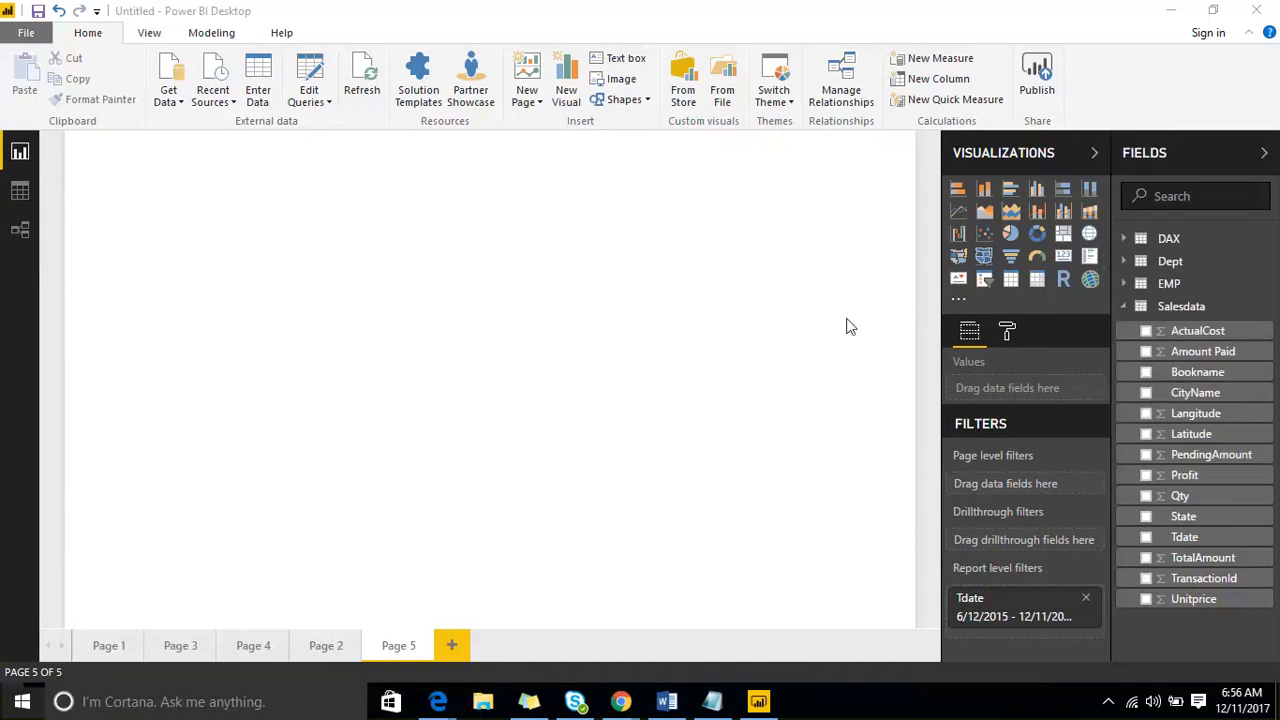
pyautogui.click(1262, 372)
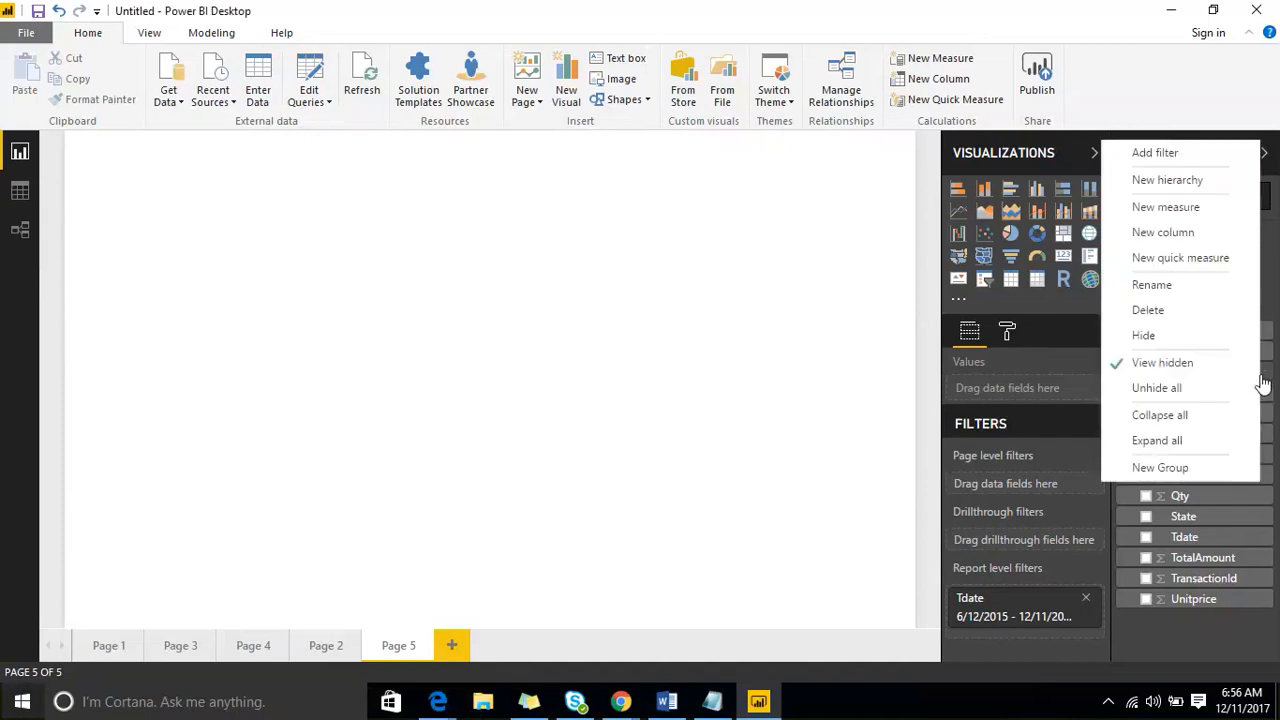
pyautogui.click(1185, 155)
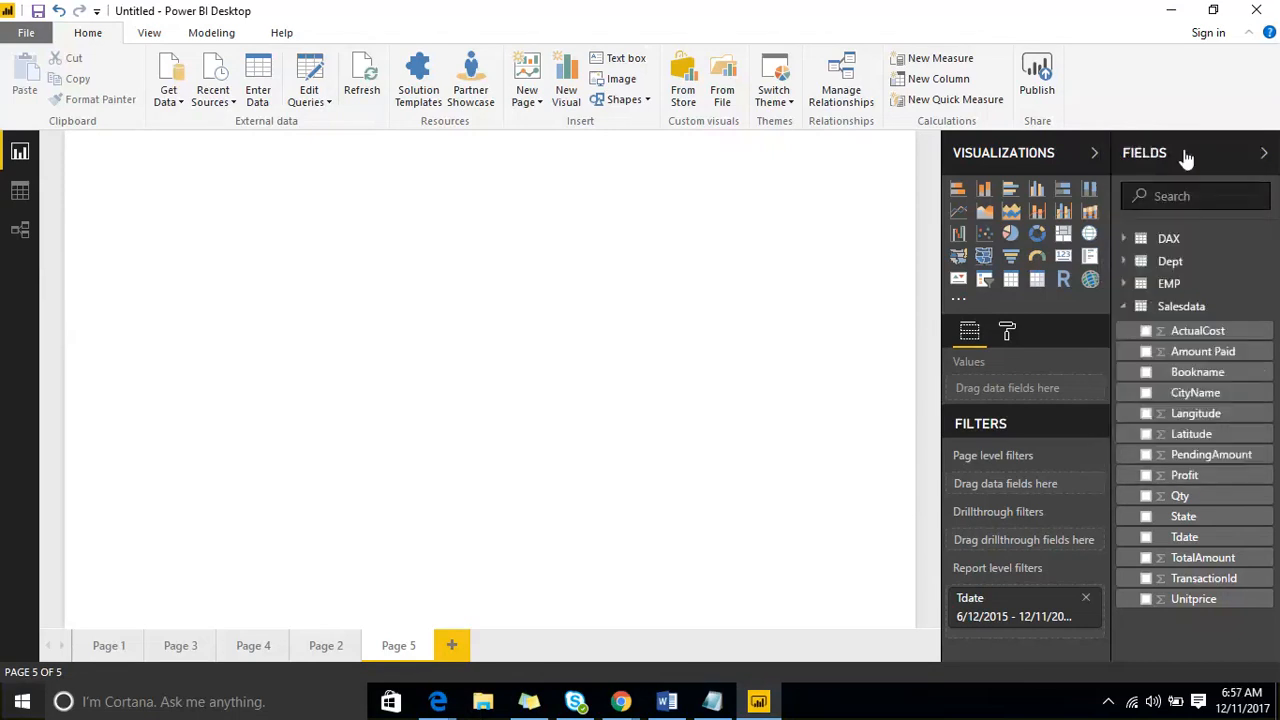
pyautogui.scroll(-3, 1030, 505)
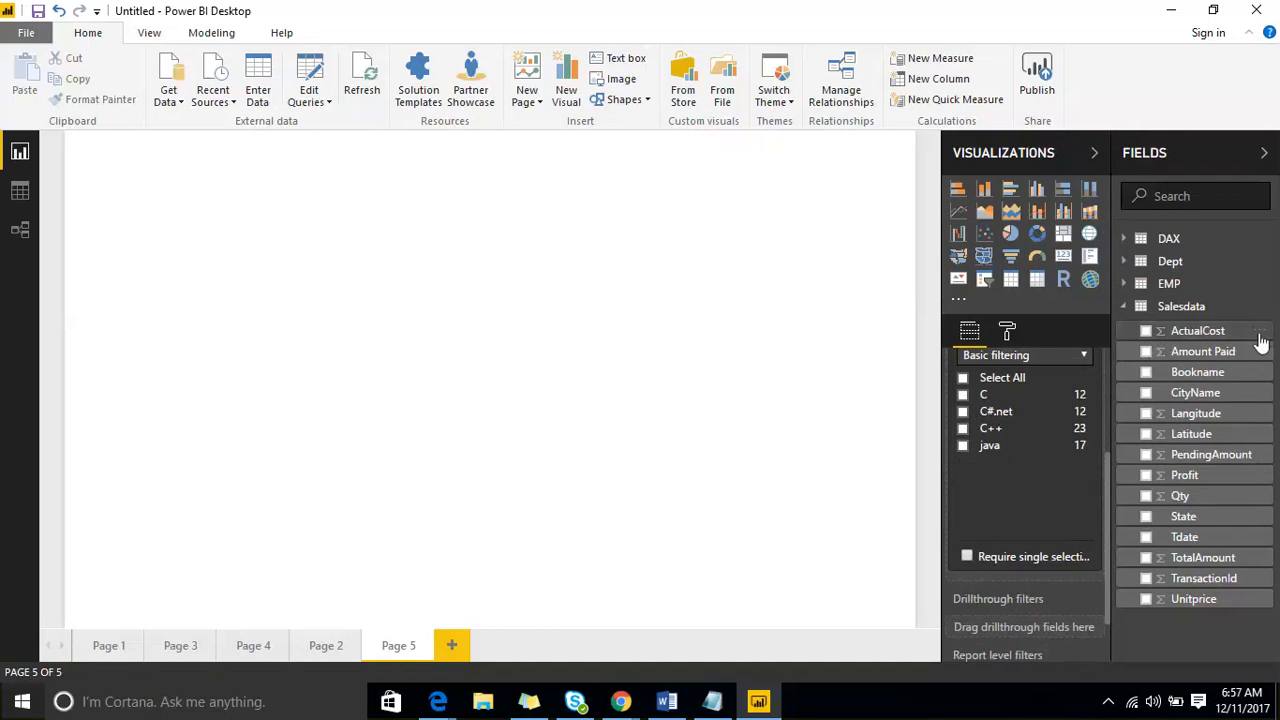
# - Collapse all tables in the field list and expand Salesdata again
pyautogui.click(1256, 376)
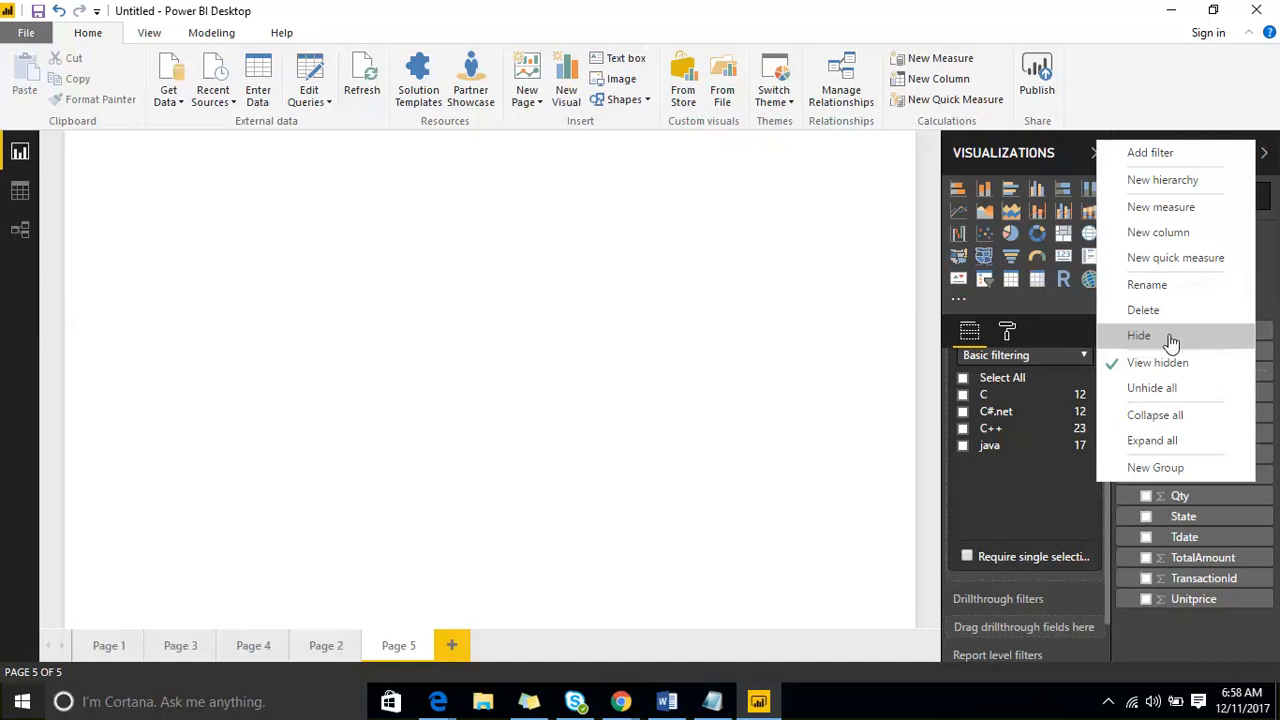
pyautogui.click(1180, 415)
pyautogui.click(1127, 306)
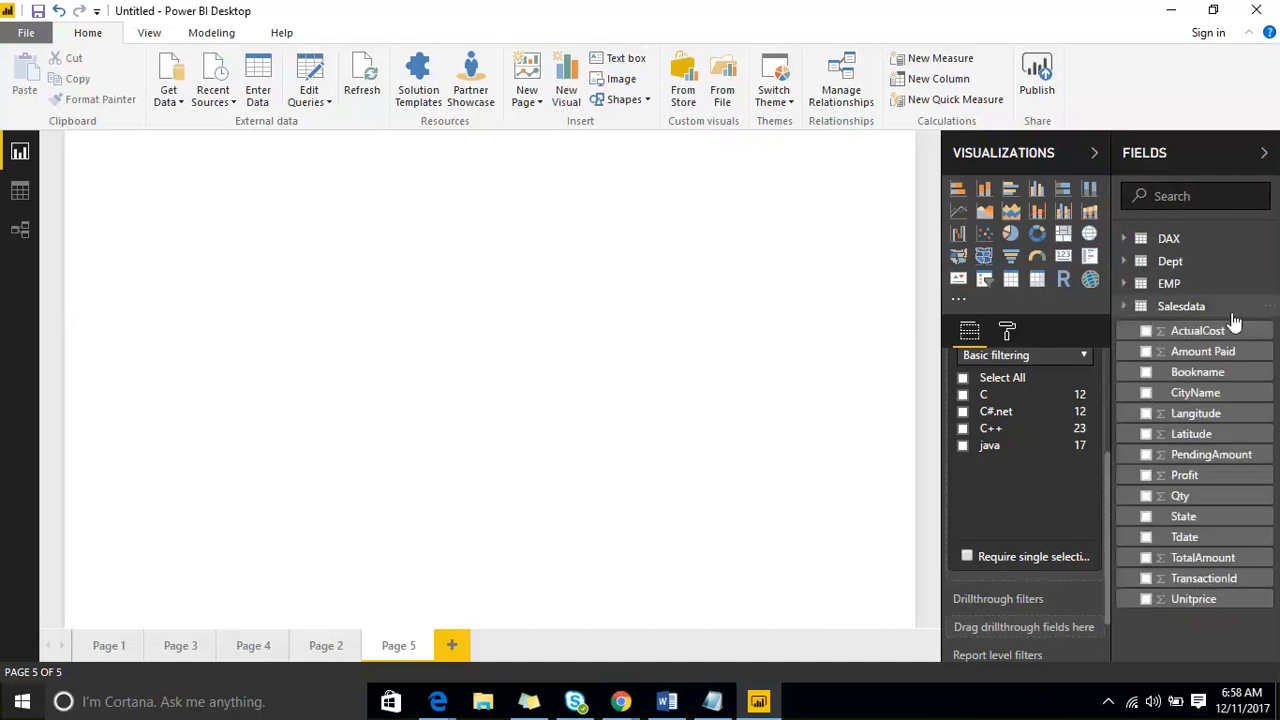
pyautogui.rightClick(1262, 380)
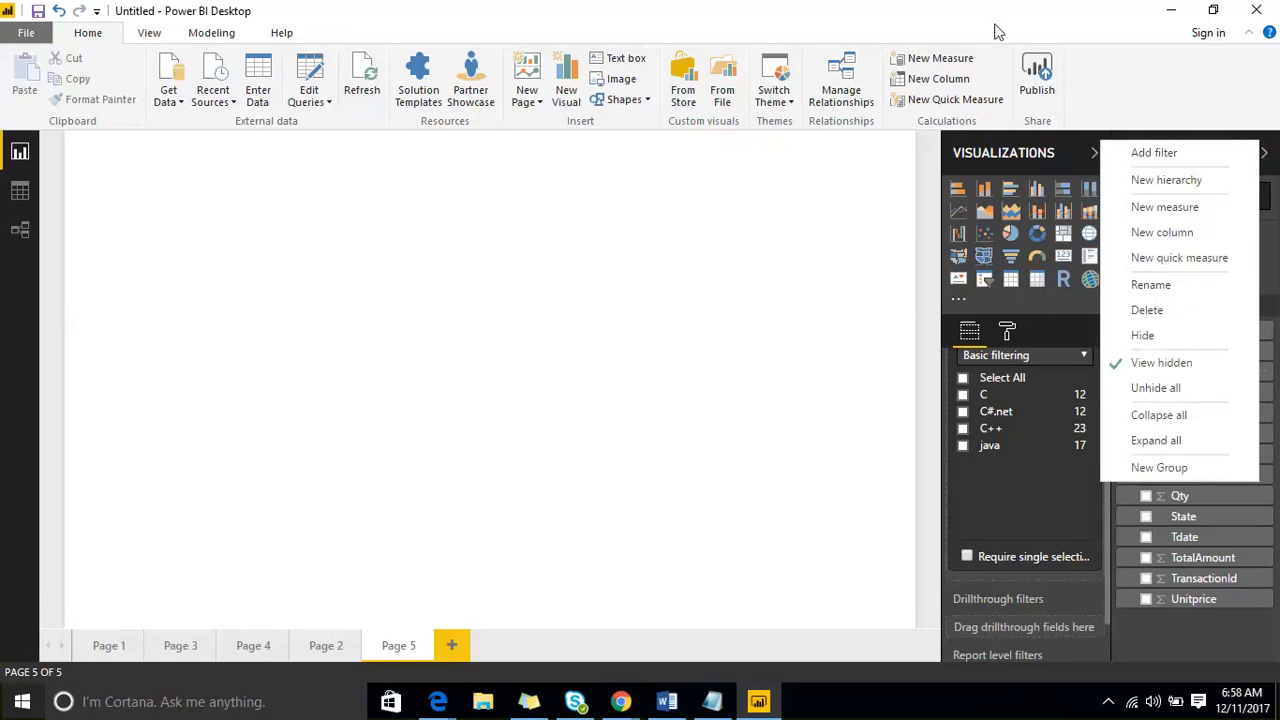
pyautogui.hotkey('ctrl', '2')
pyautogui.moveTo(140, 130)
pyautogui.mouseDown()
pyautogui.moveTo(241, 563)
pyautogui.moveTo(408, 485)
pyautogui.moveTo(262, 80)
pyautogui.moveTo(130, 117)
pyautogui.mouseUp()
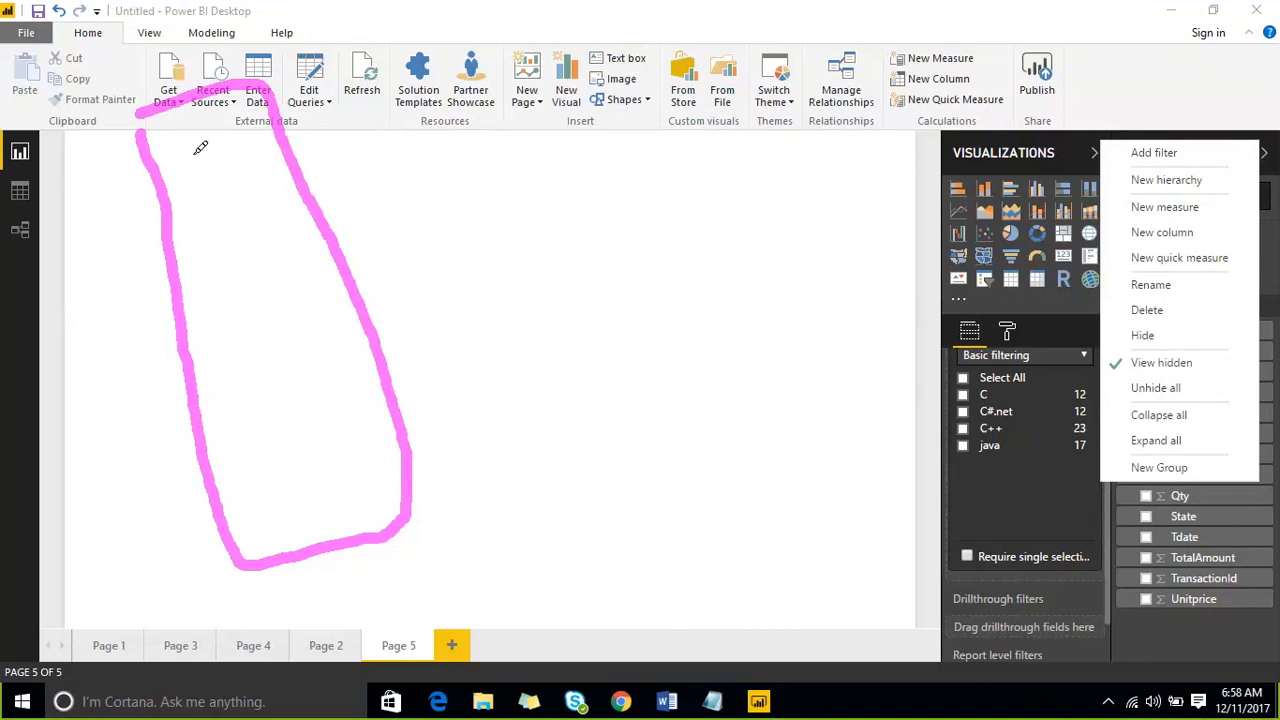
pyautogui.moveTo(193, 142)
pyautogui.mouseDown()
pyautogui.moveTo(271, 249)
pyautogui.moveTo(370, 476)
pyautogui.mouseUp()
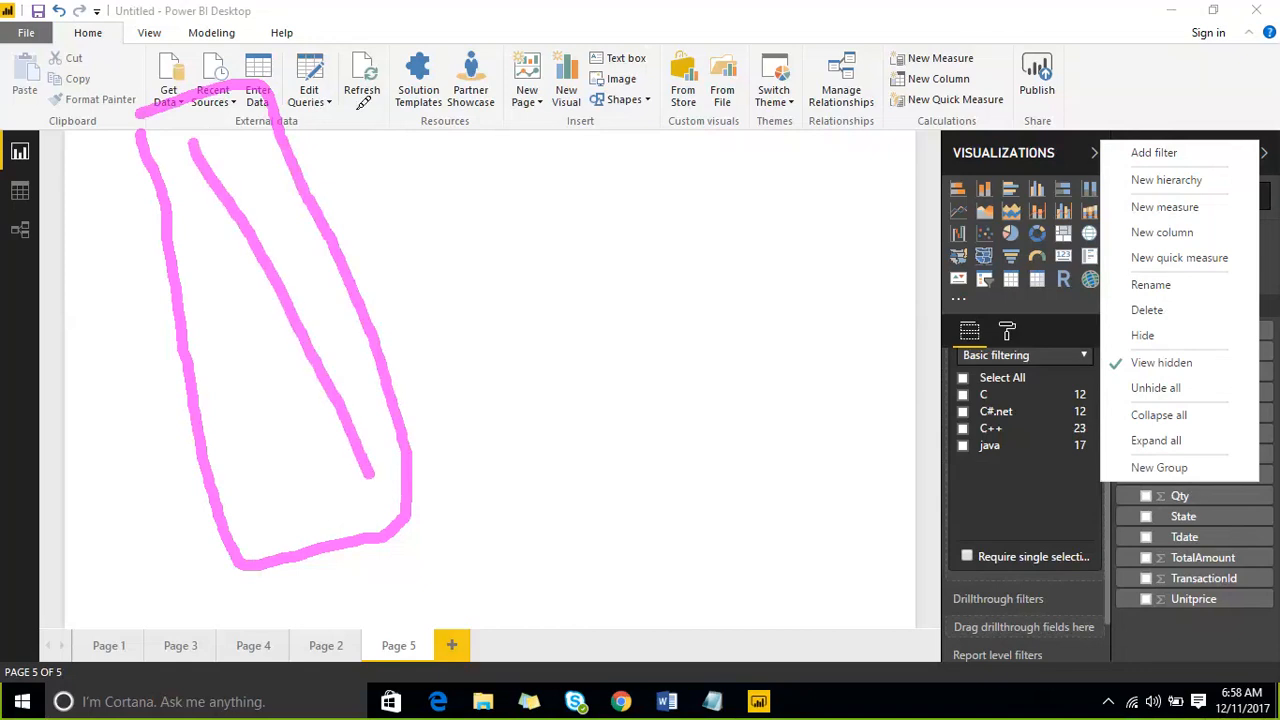
pyautogui.moveTo(360, 112)
pyautogui.mouseDown()
pyautogui.moveTo(428, 150)
pyautogui.moveTo(480, 395)
pyautogui.moveTo(458, 405)
pyautogui.mouseUp()
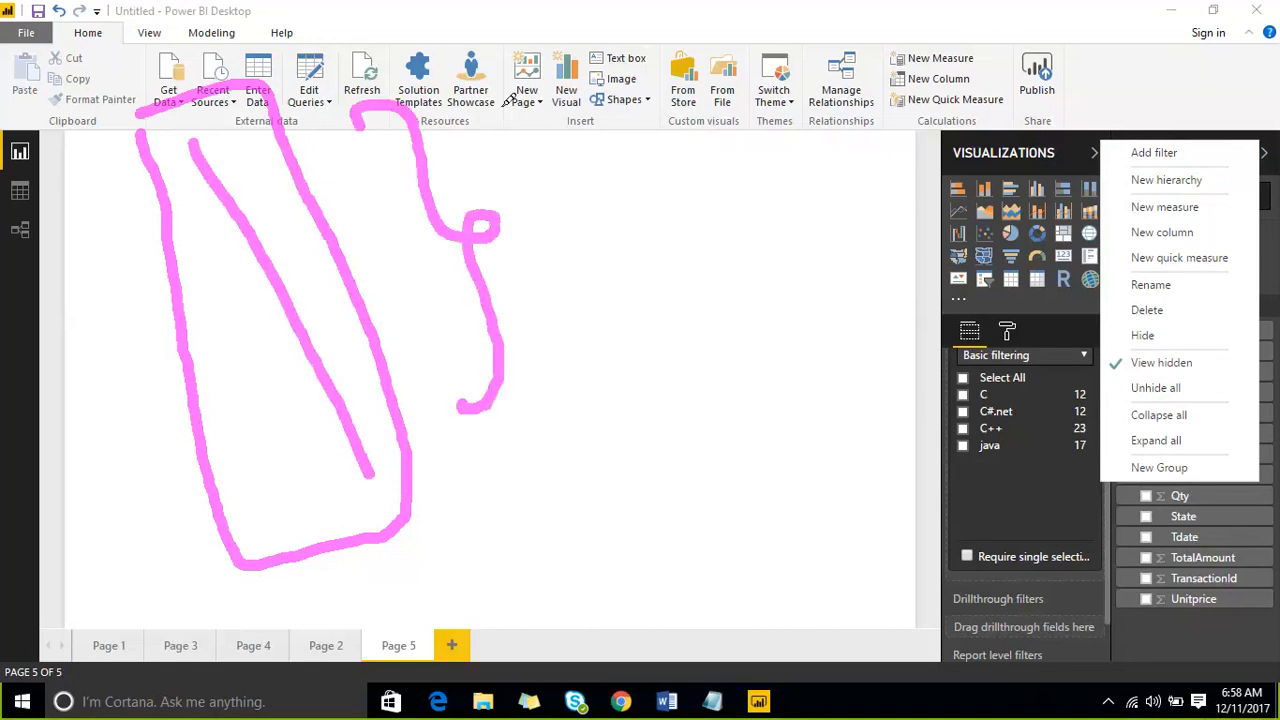
pyautogui.press('Escape')
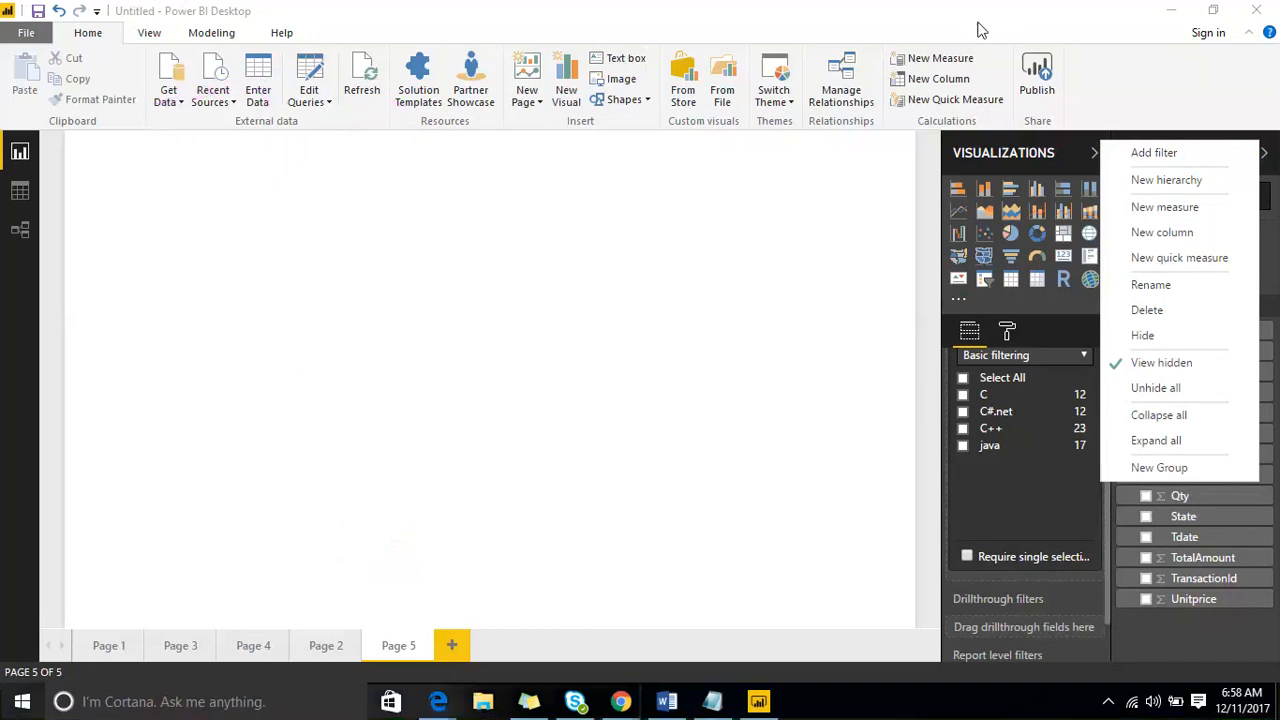
pyautogui.click(1060, 197)
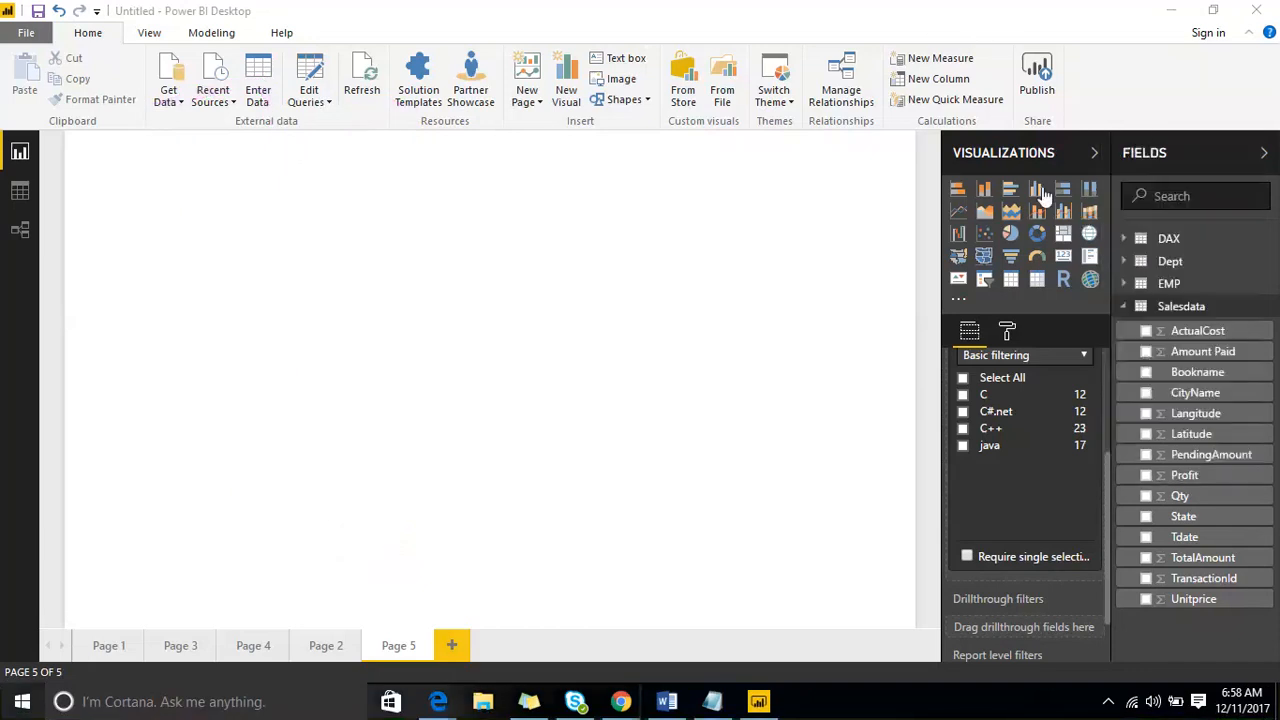
# - Create an enlarged clustered column chart of Amount Paid by CityName on Page 5 and shift it toward the middle of the page
pyautogui.click(1037, 189)
pyautogui.moveTo(252, 347); pyautogui.dragTo(565, 532)
pyautogui.moveTo(1150, 392); pyautogui.dragTo(396, 483)
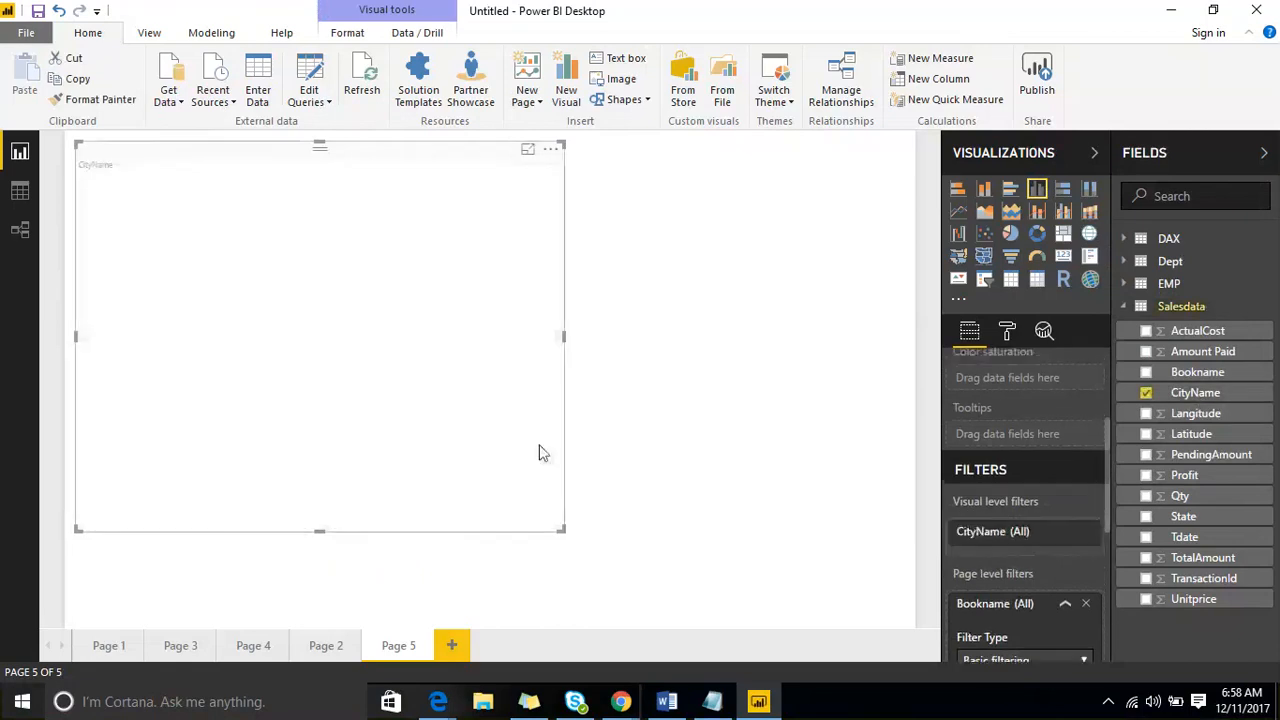
pyautogui.moveTo(1212, 355); pyautogui.dragTo(393, 337)
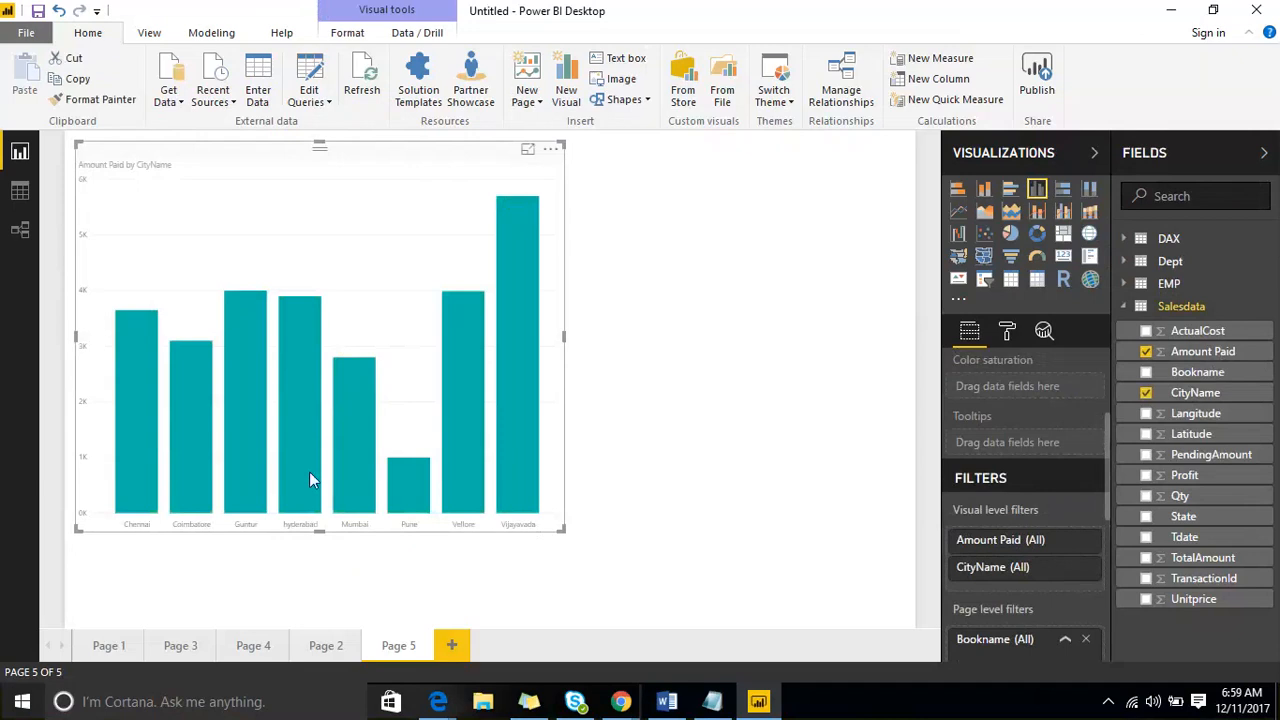
pyautogui.moveTo(391, 484)
pyautogui.moveTo(145, 494)
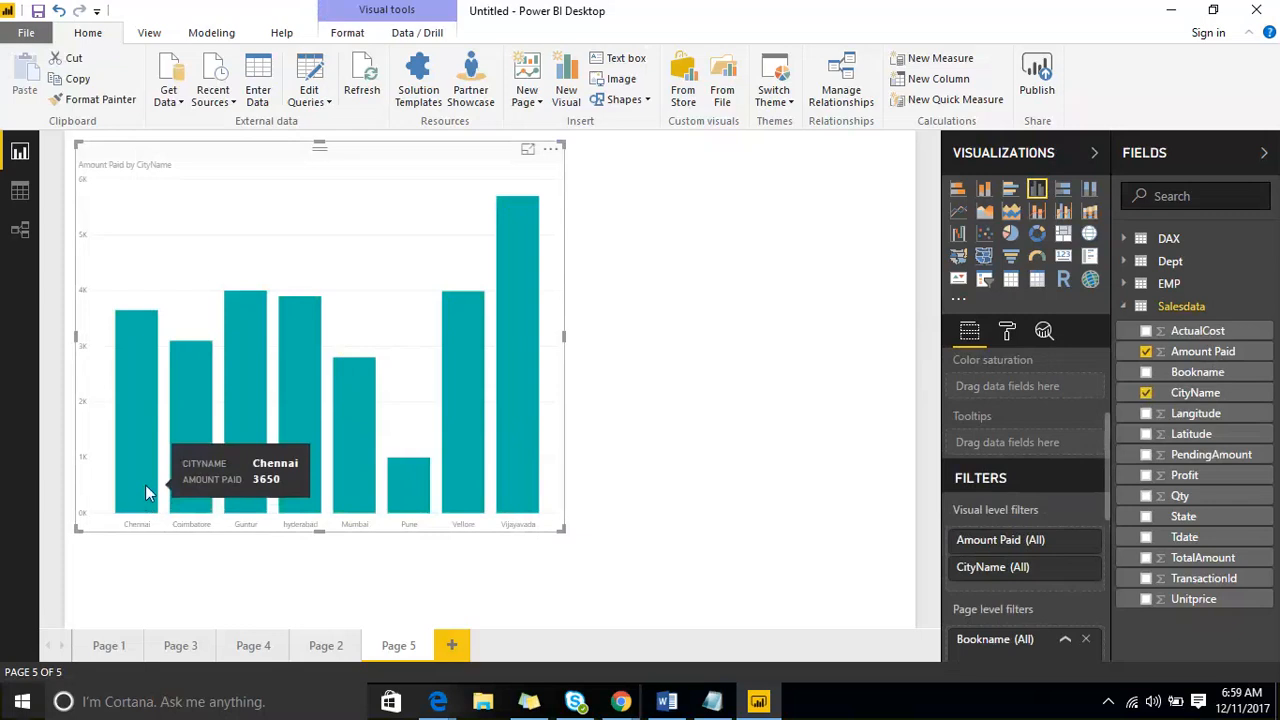
pyautogui.moveTo(235, 469)
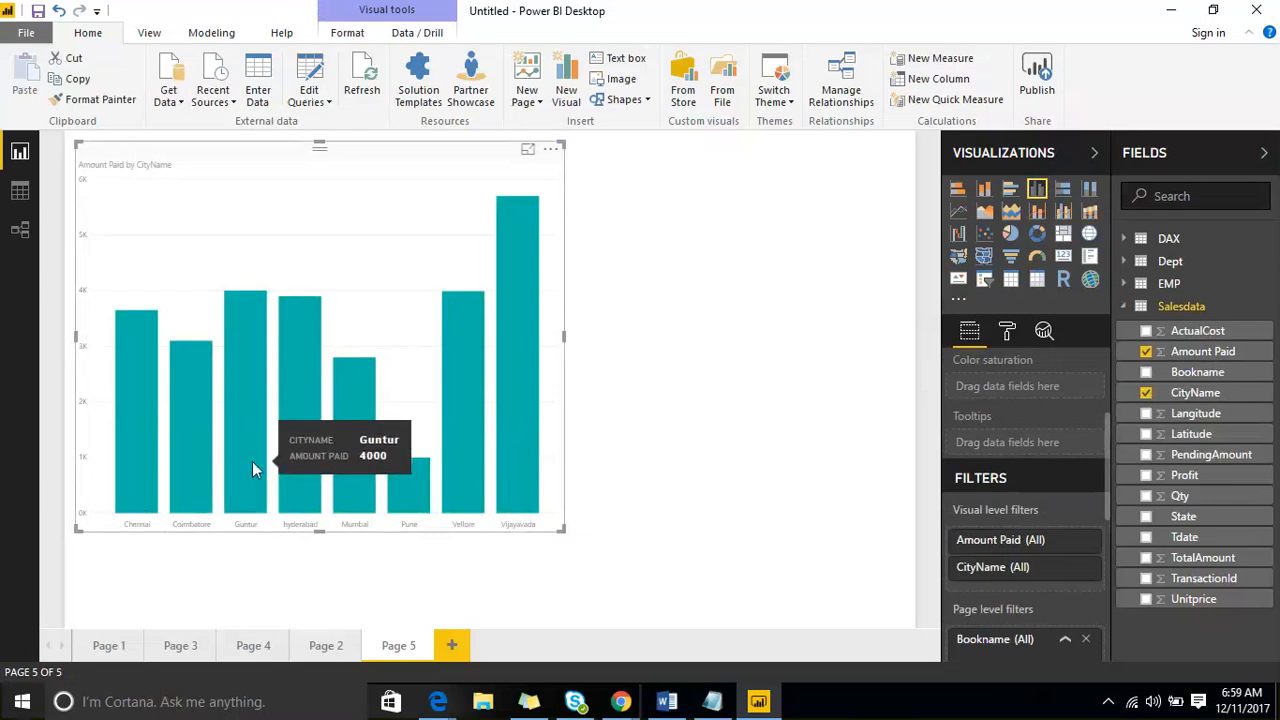
pyautogui.moveTo(516, 369)
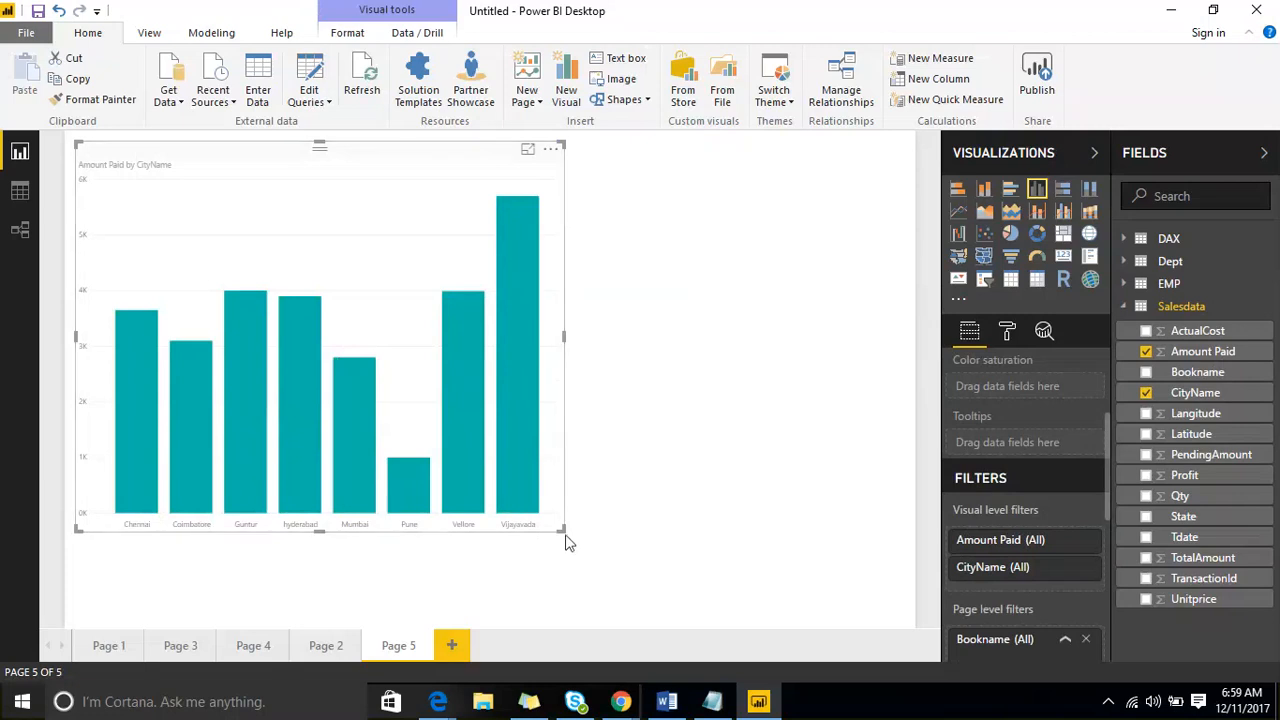
pyautogui.moveTo(333, 166); pyautogui.dragTo(451, 166)
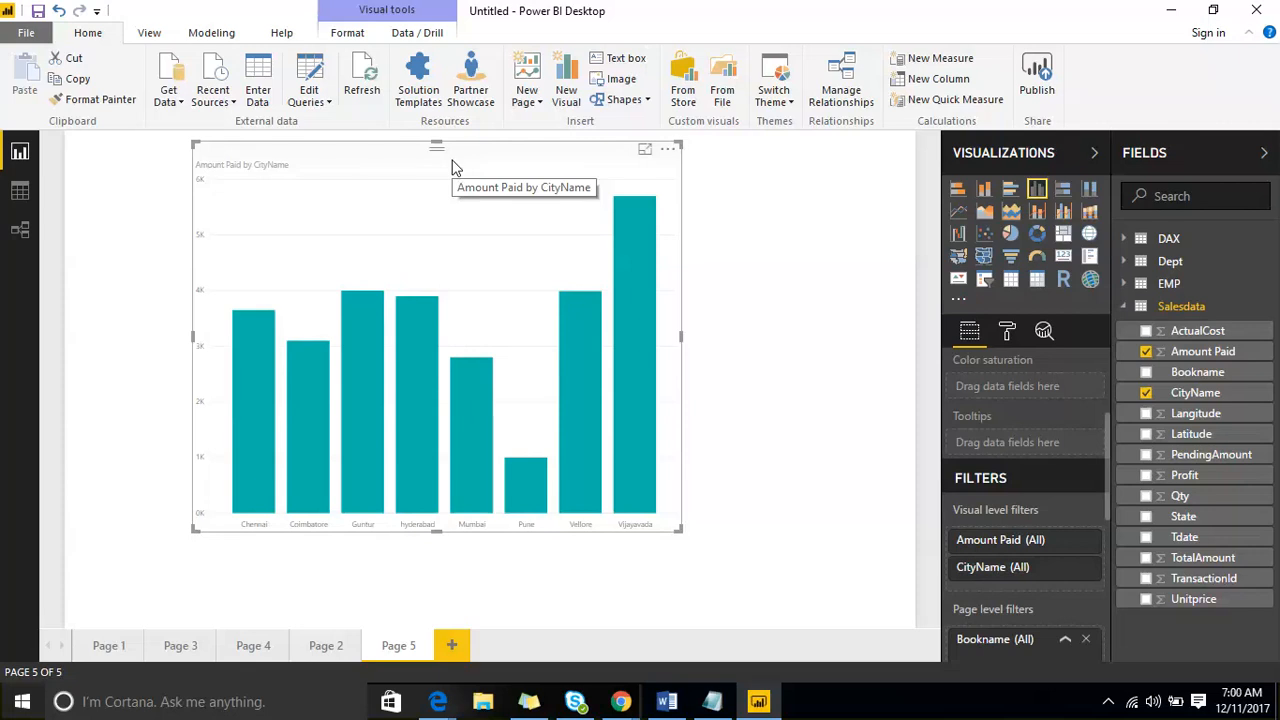
pyautogui.click(878, 422)
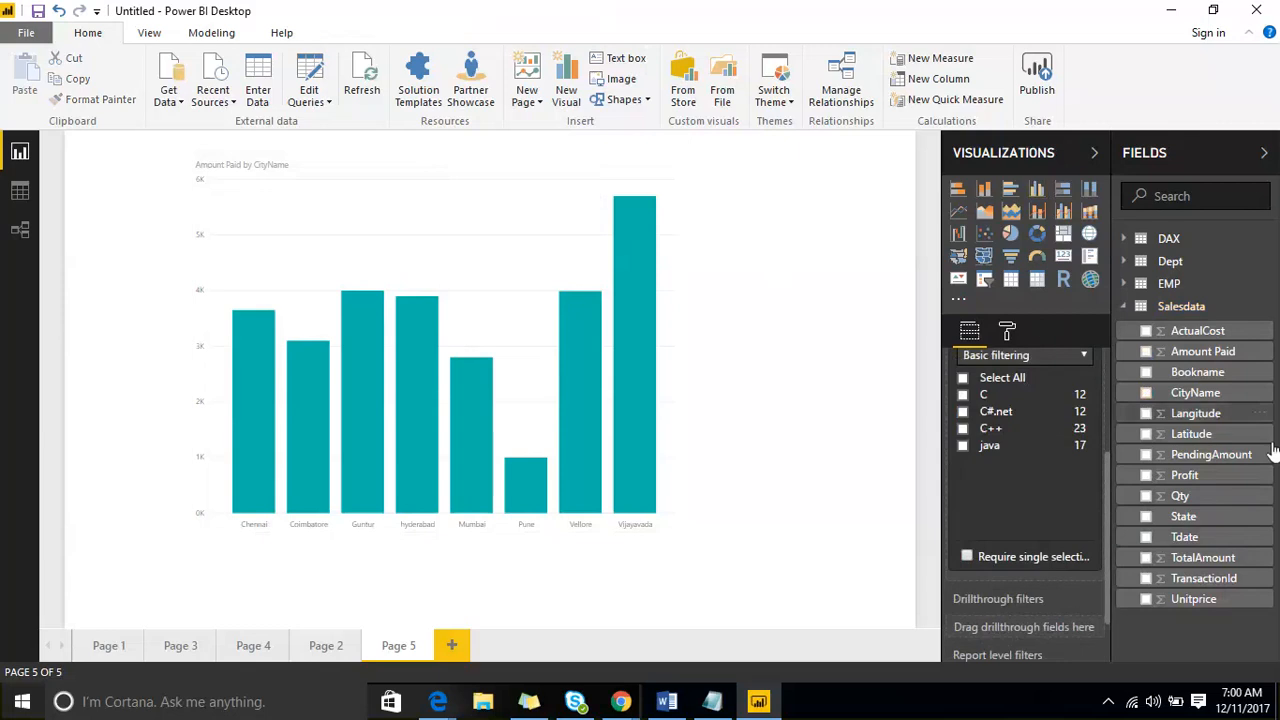
# - Create a list group on the CityName field that combines Guntur and hyderabad
pyautogui.click(1260, 400)
pyautogui.click(1207, 472)
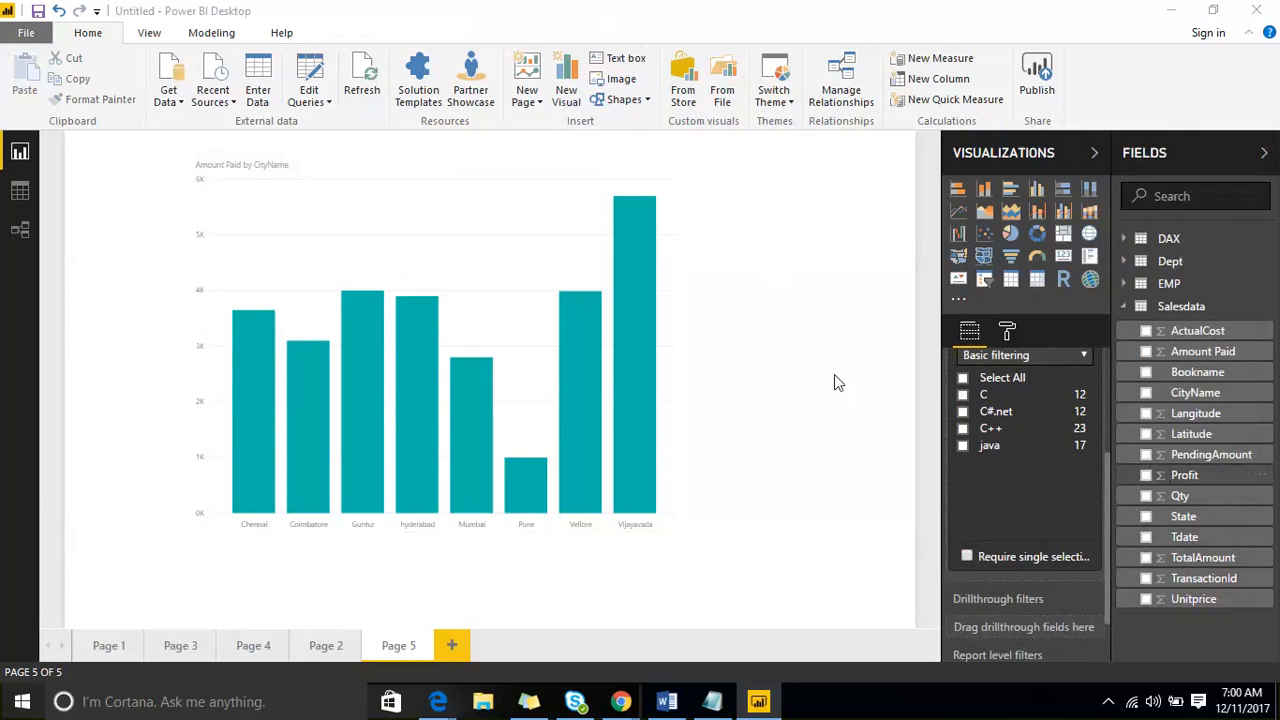
pyautogui.click(340, 326)
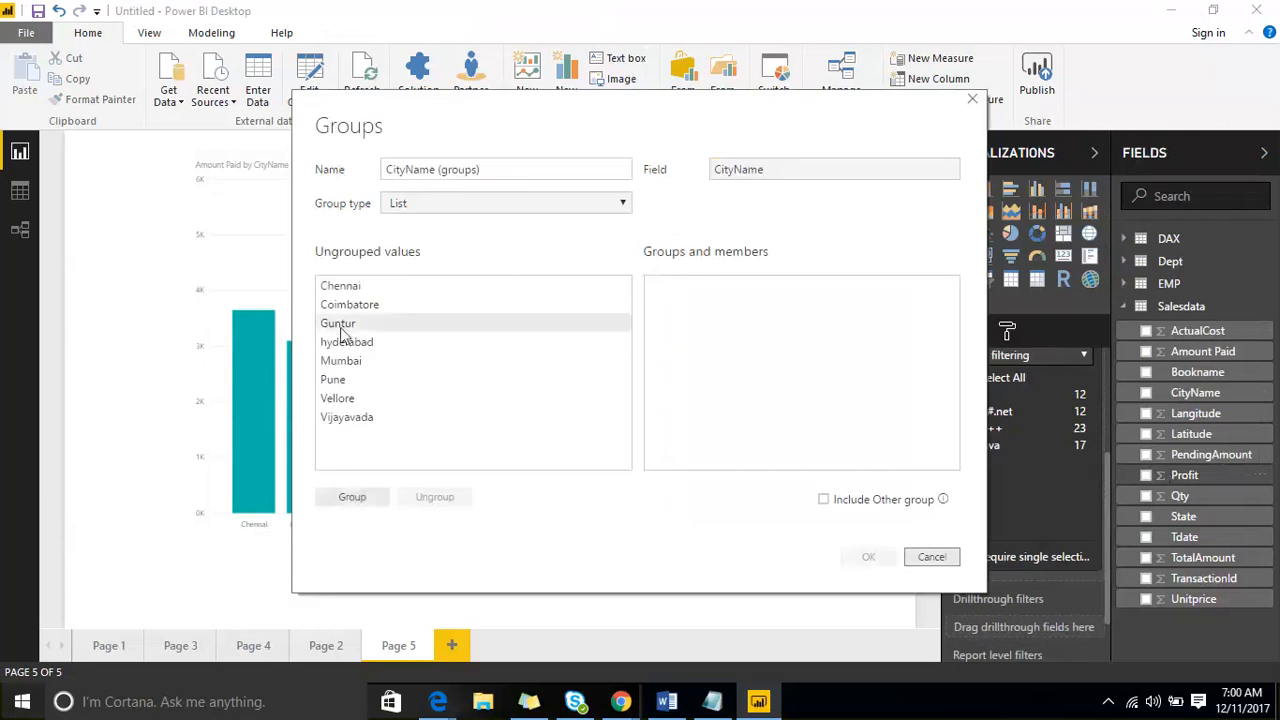
pyautogui.keyDown('ctrl'); pyautogui.click(346, 343); pyautogui.keyUp('ctrl')
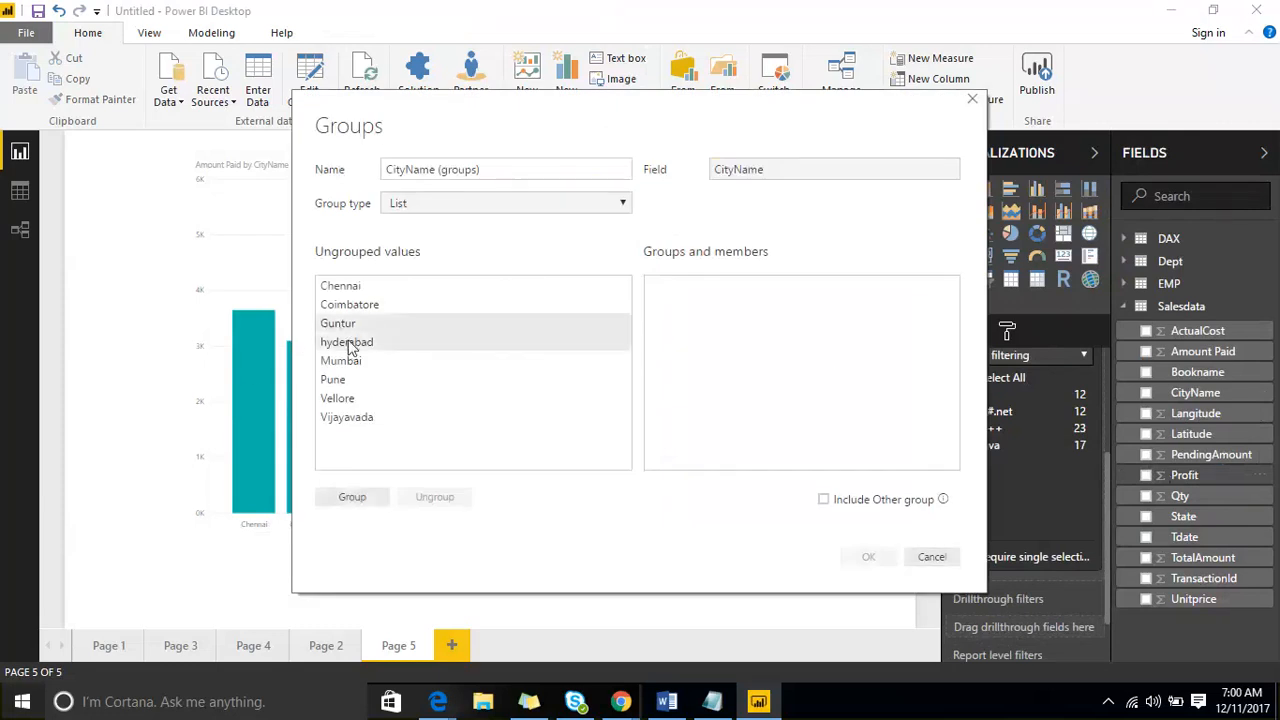
pyautogui.click(358, 499)
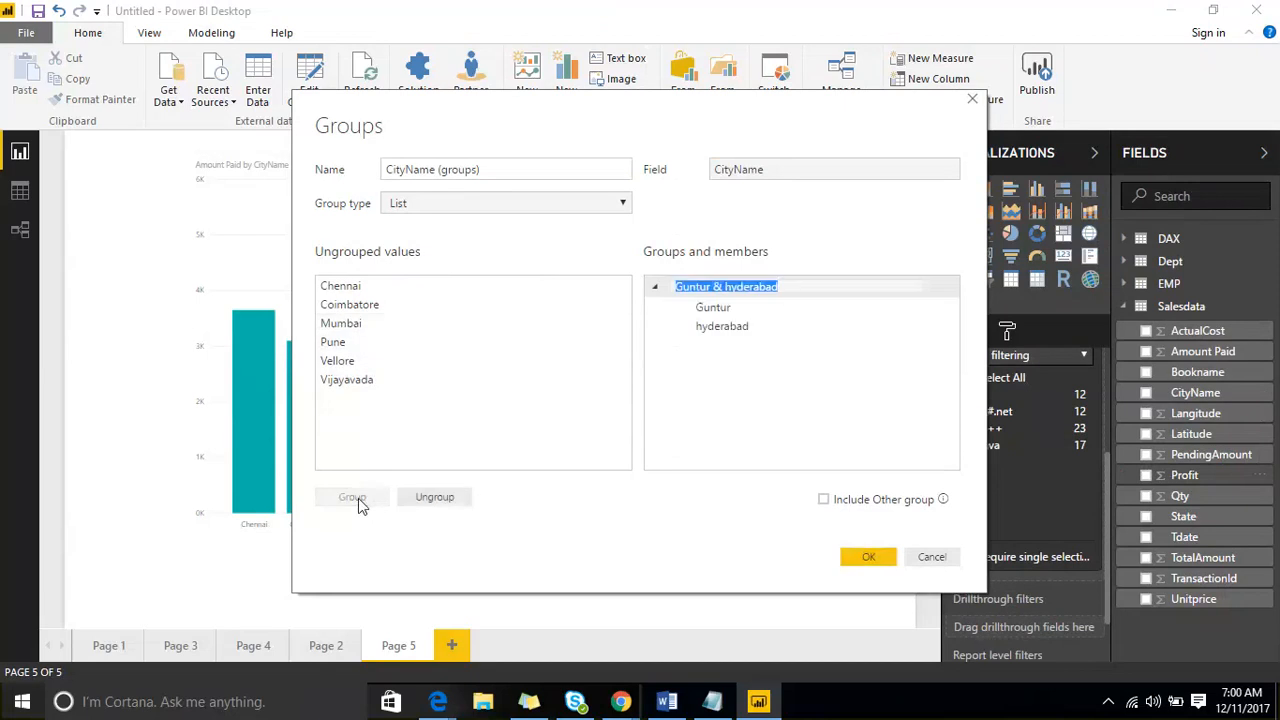
pyautogui.click(852, 556)
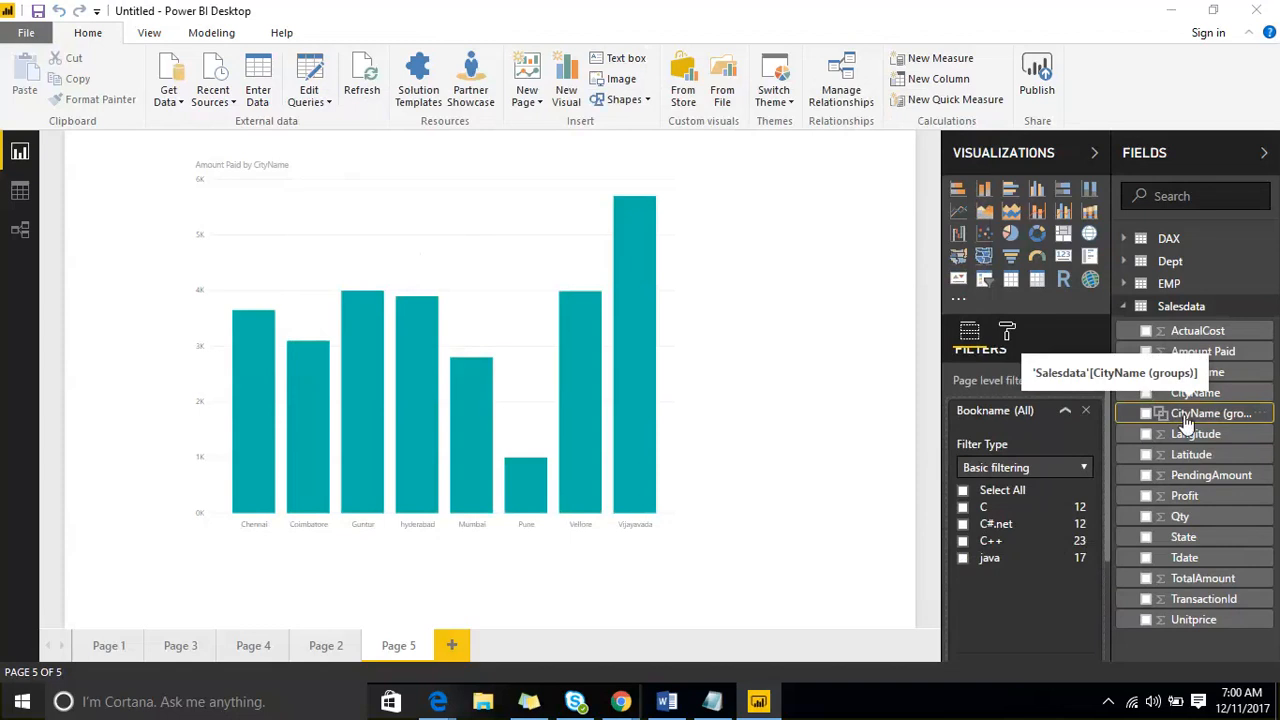
# - Replace CityName with CityName (groups) on the column chart's axis and widen the chart slightly
pyautogui.click(480, 274)
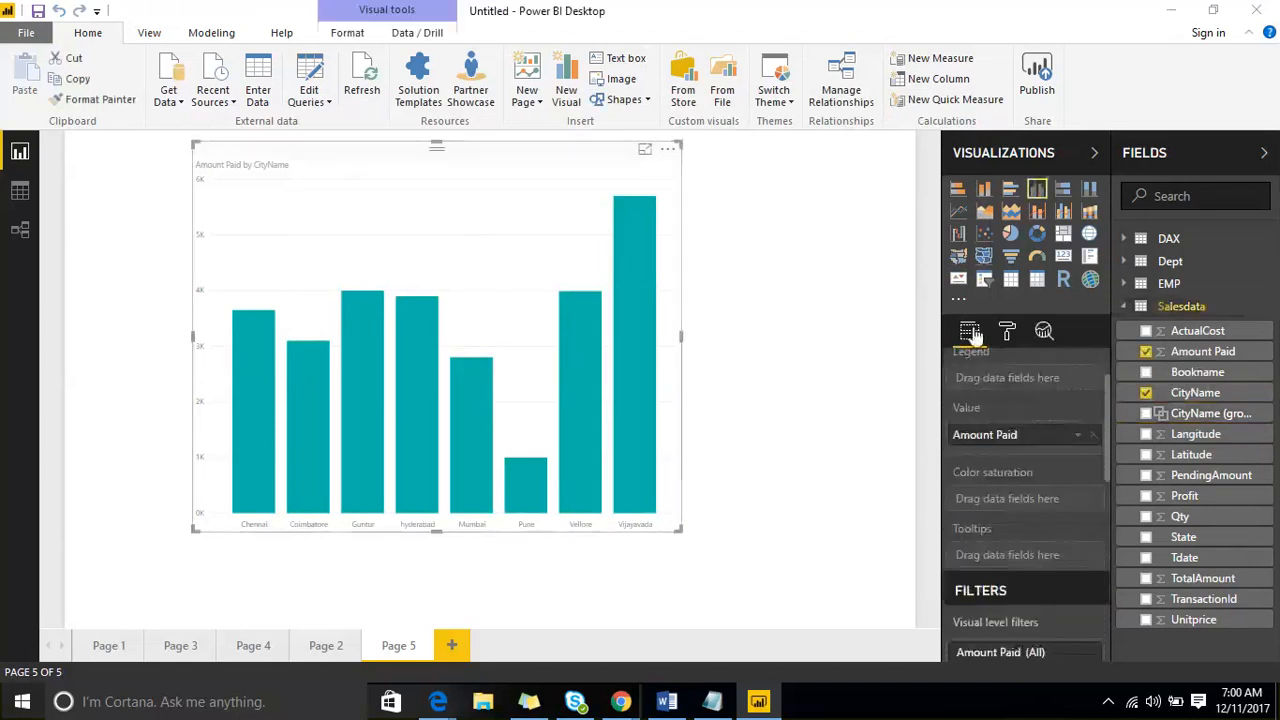
pyautogui.scroll(2, 1010, 437)
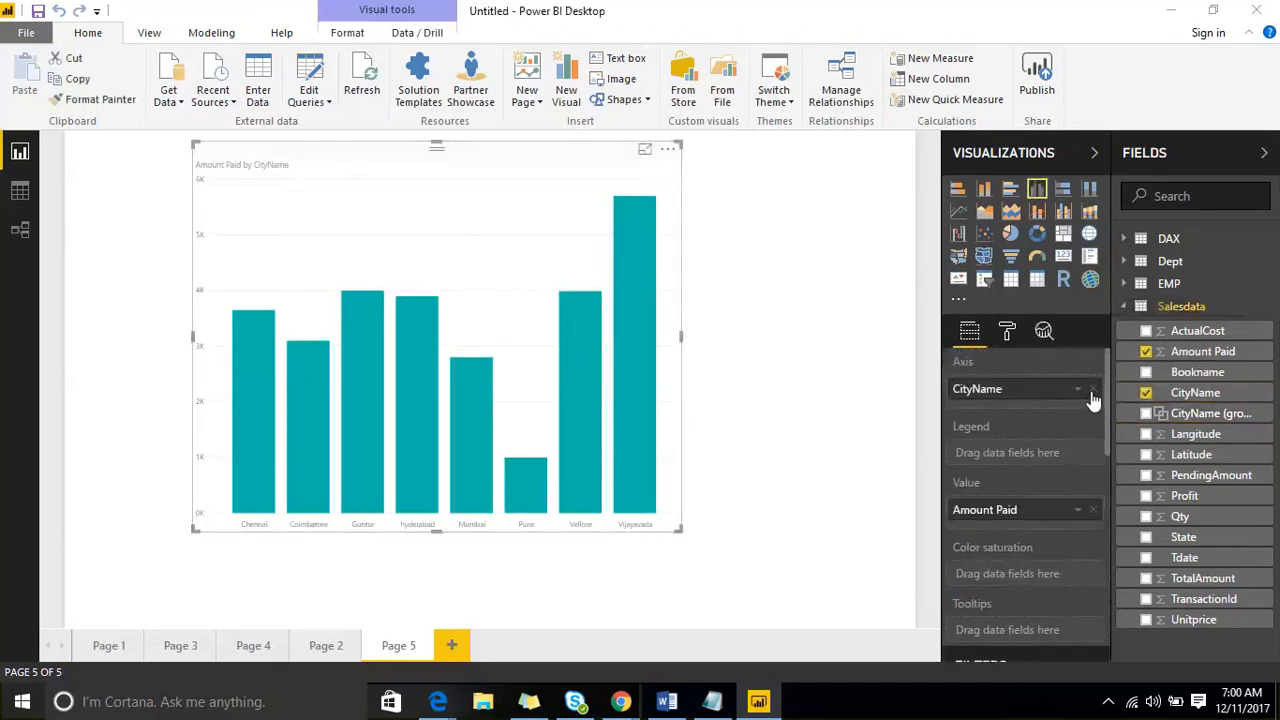
pyautogui.click(1093, 392)
pyautogui.moveTo(1155, 418); pyautogui.dragTo(1054, 400)
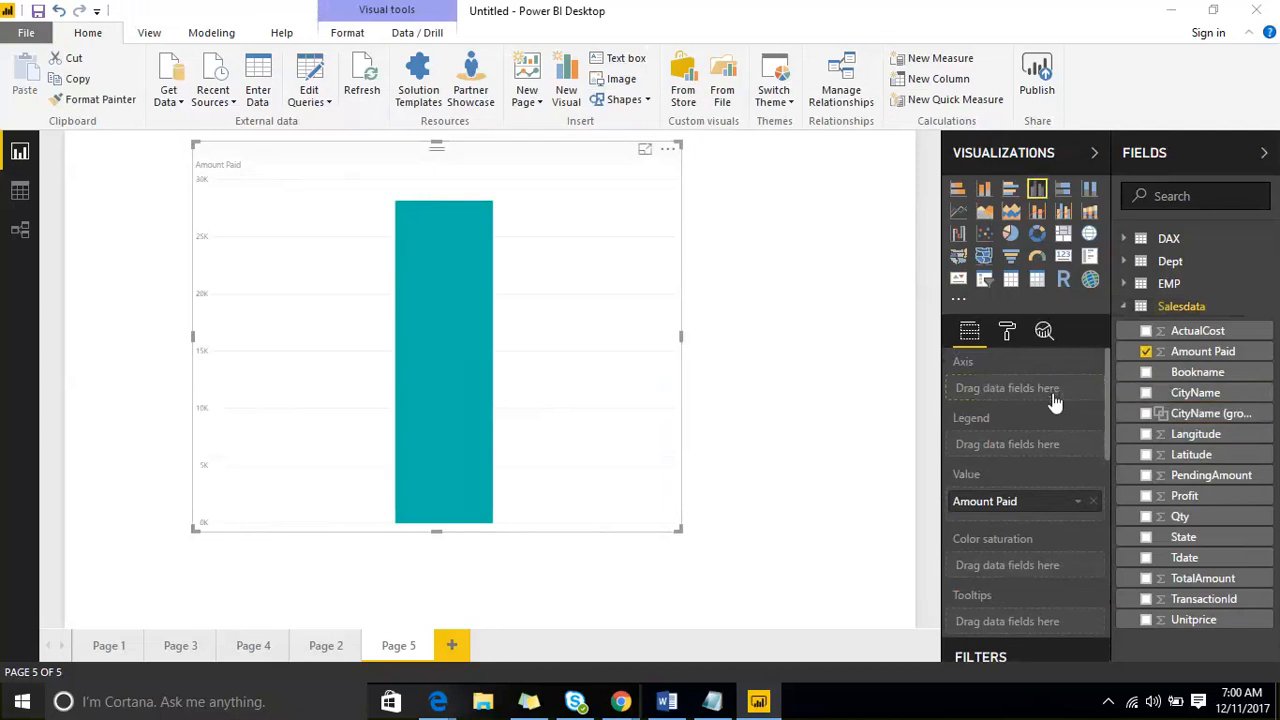
pyautogui.moveTo(679, 531); pyautogui.dragTo(761, 547)
pyautogui.click(761, 543)
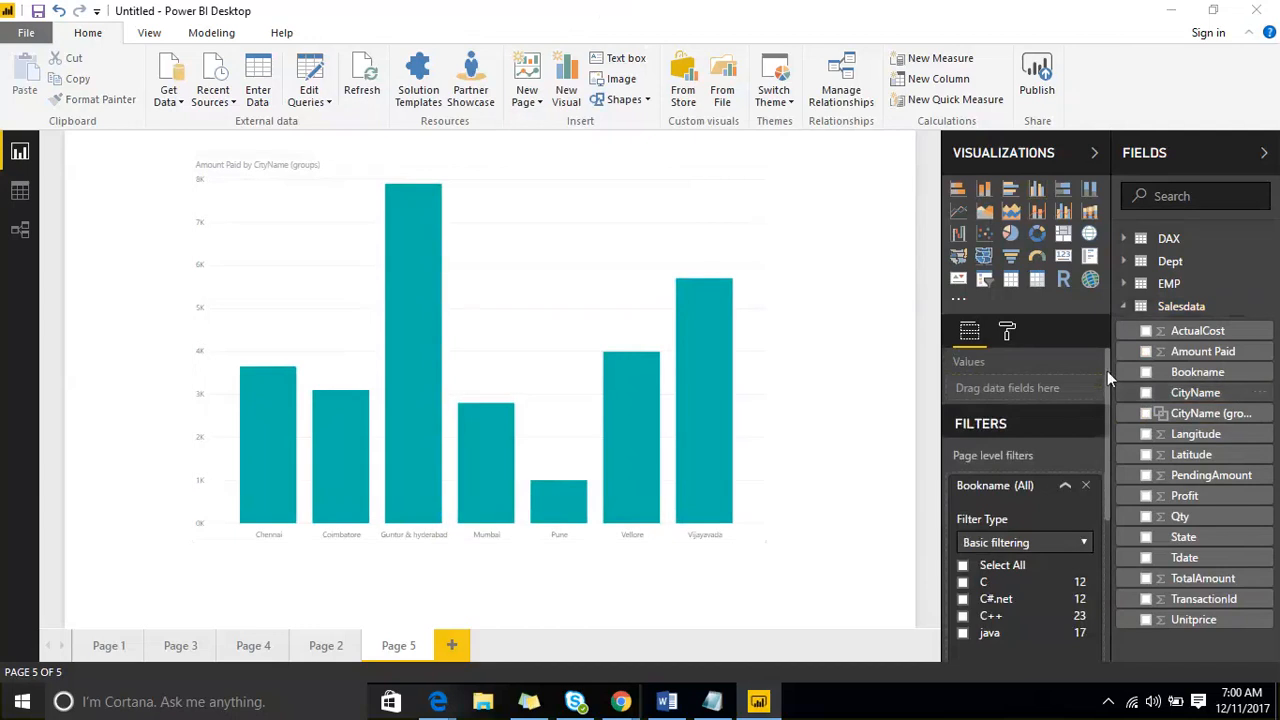
# - Enlarge the column chart to nearly the full page width and set its X-axis text size to 18
pyautogui.click(1007, 333)
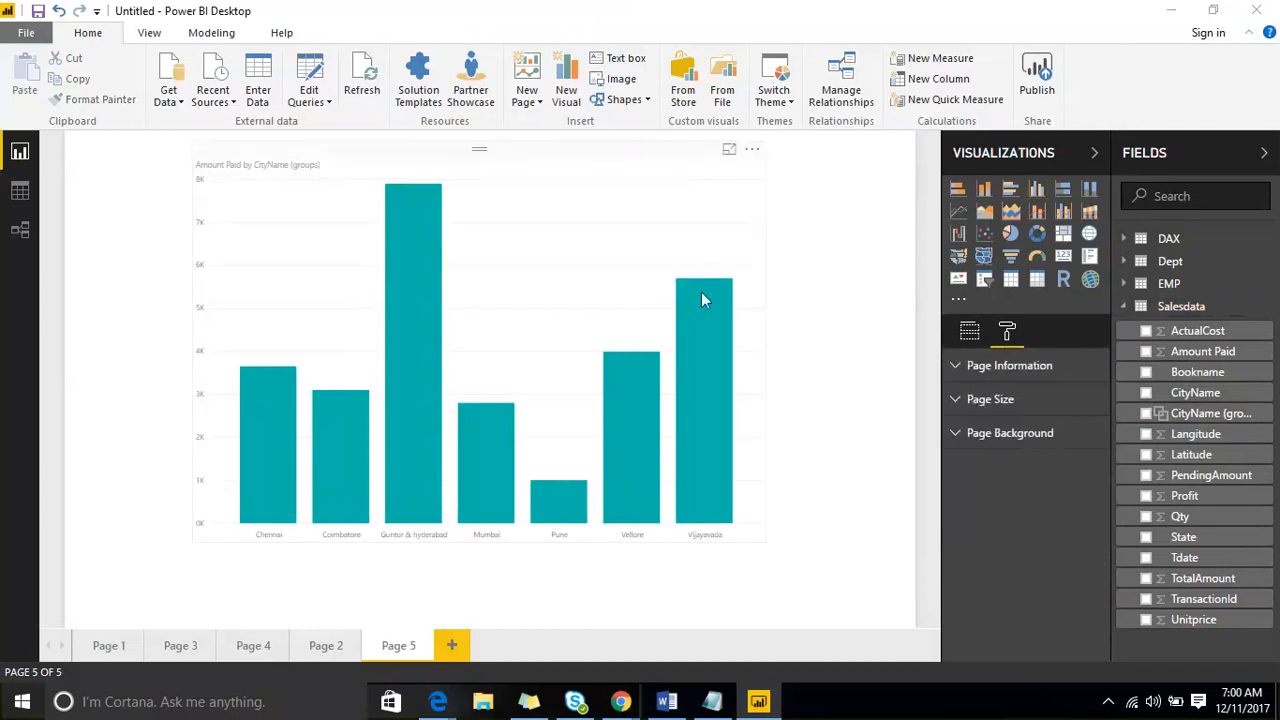
pyautogui.click(703, 292)
pyautogui.click(1007, 331)
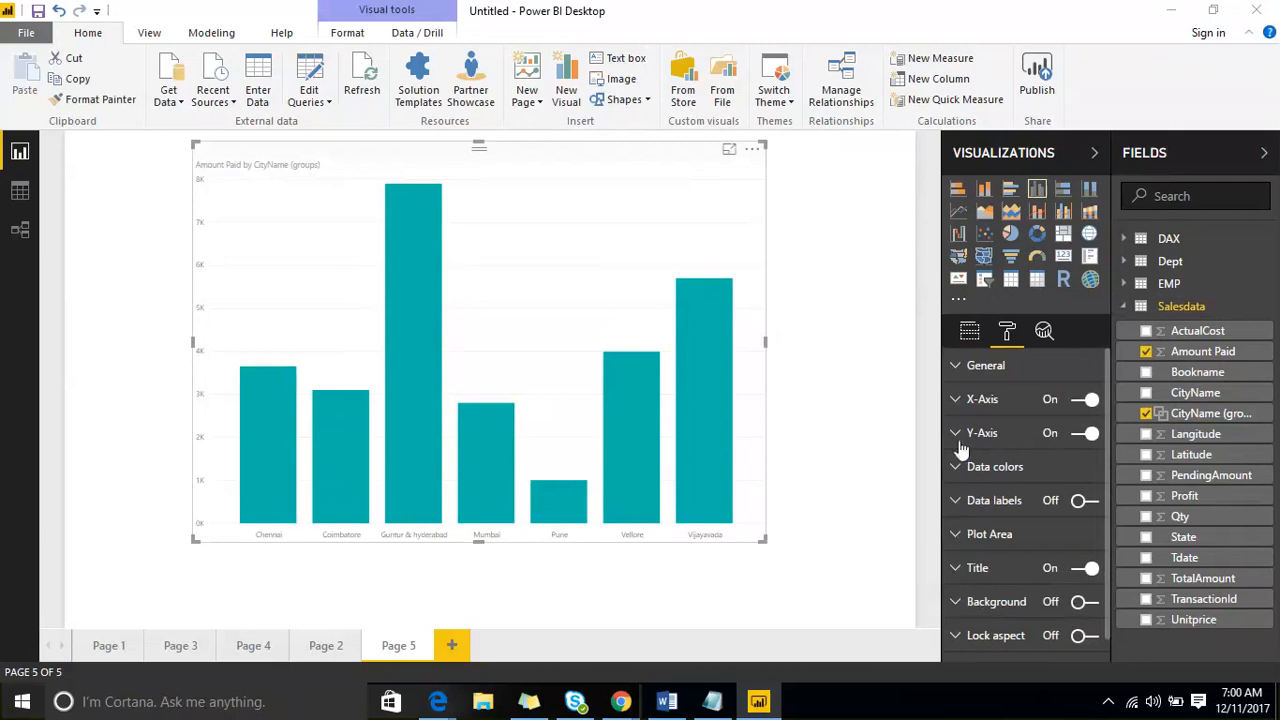
pyautogui.click(962, 399)
pyautogui.click(1076, 464)
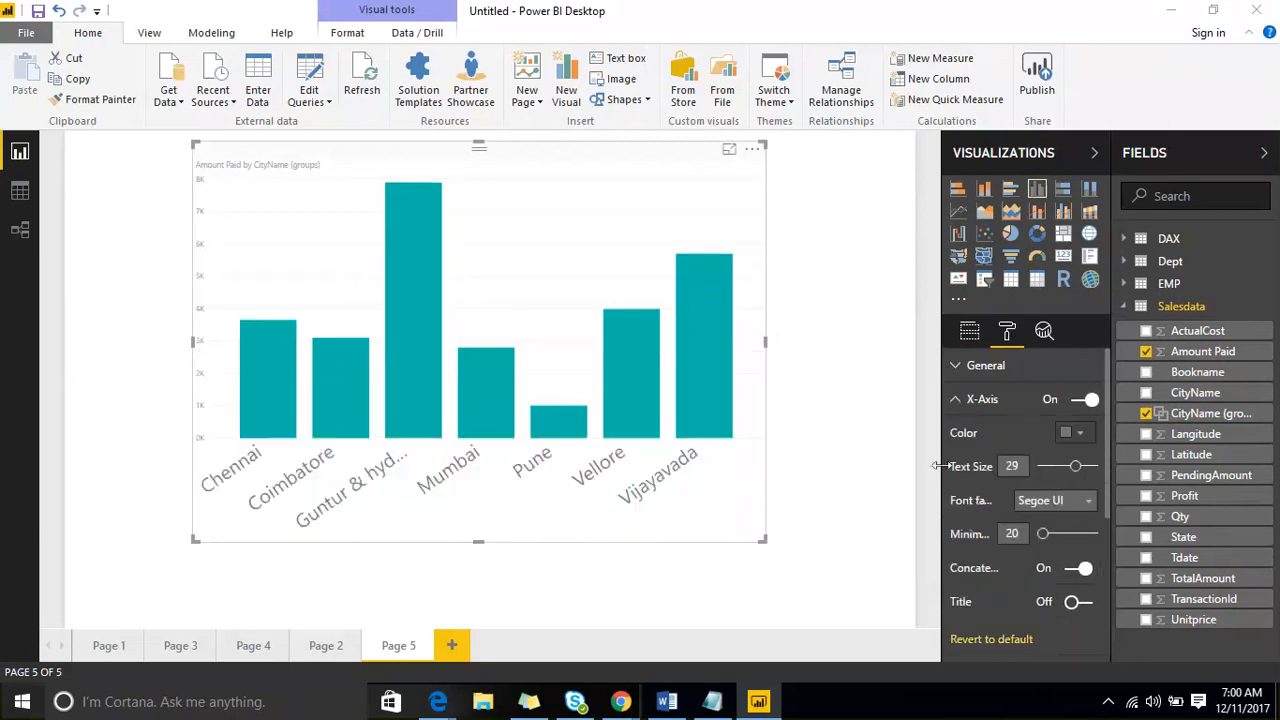
pyautogui.moveTo(764, 541); pyautogui.dragTo(882, 572)
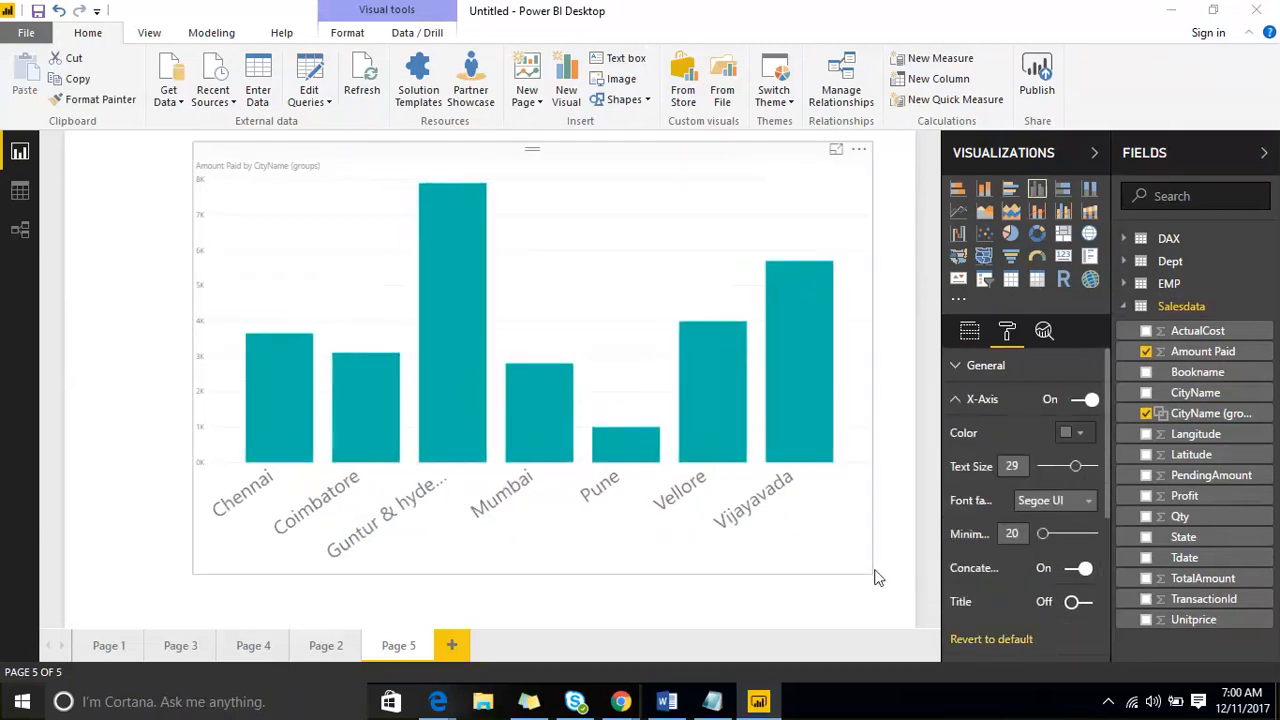
pyautogui.moveTo(195, 572); pyautogui.dragTo(83, 577)
pyautogui.click(1058, 466)
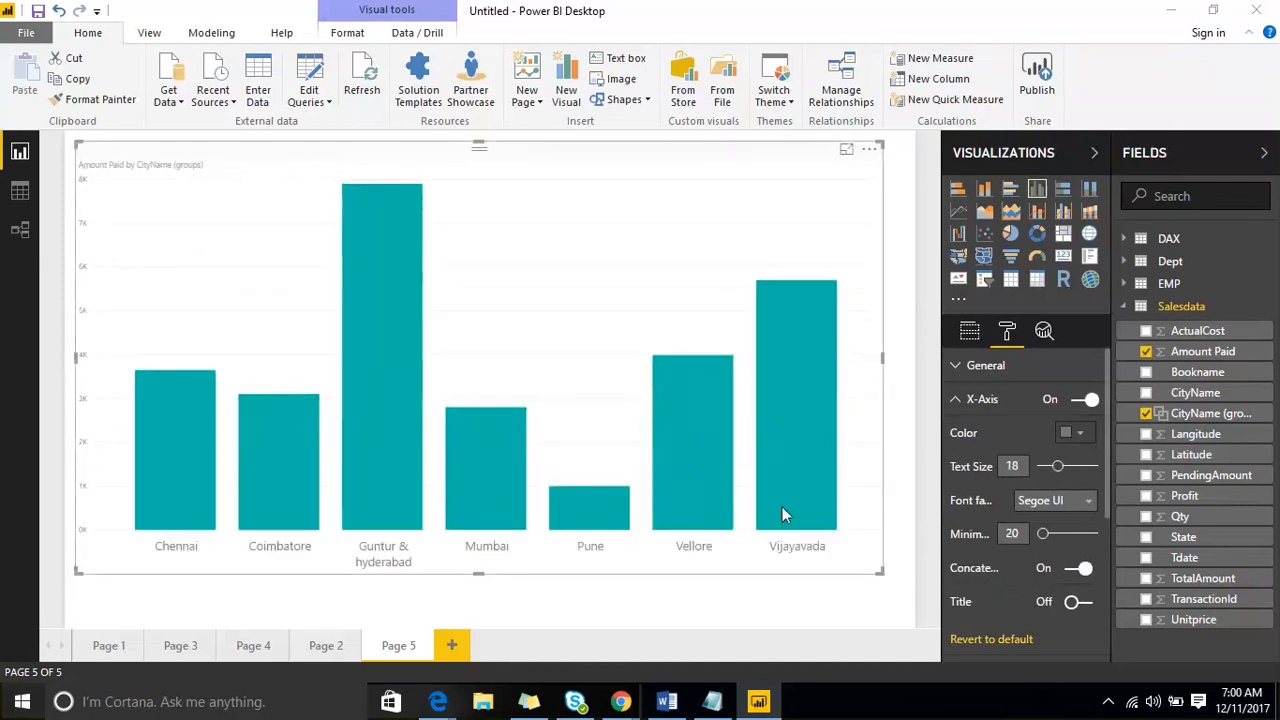
# - Edit CityName (groups) to include an Other group that holds all ungrouped cities
pyautogui.click(900, 347)
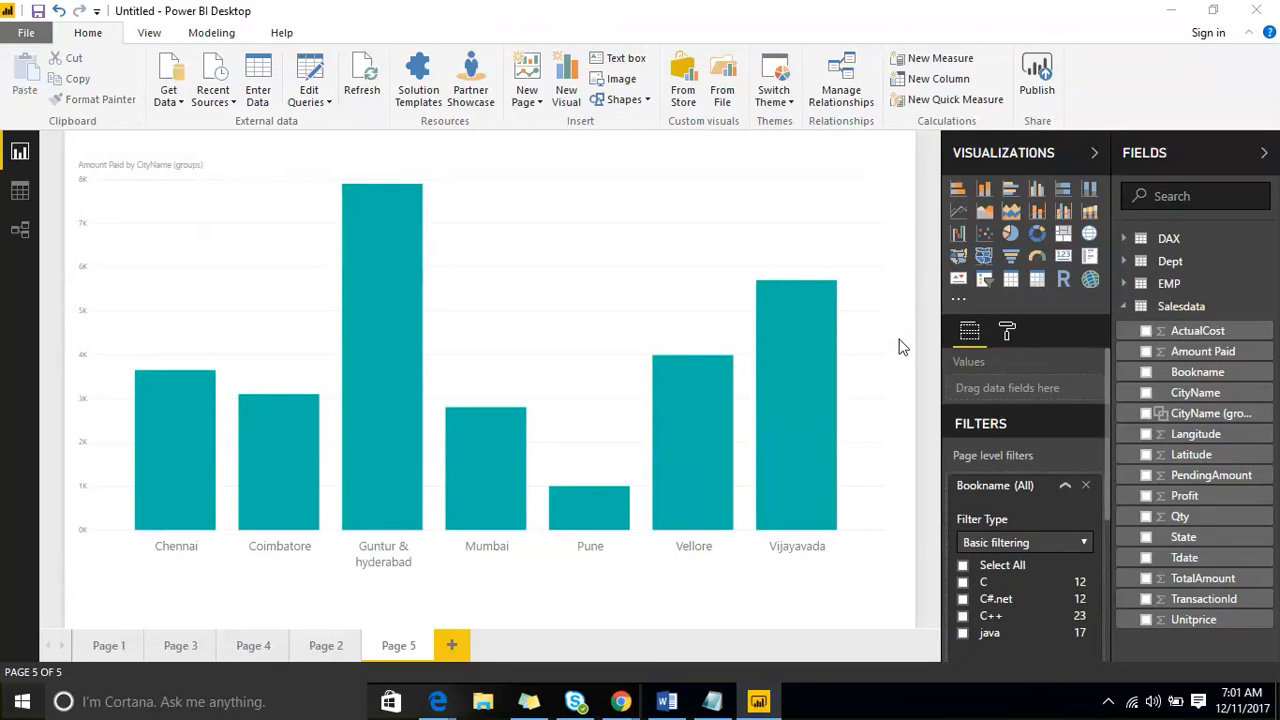
pyautogui.rightClick(1261, 415)
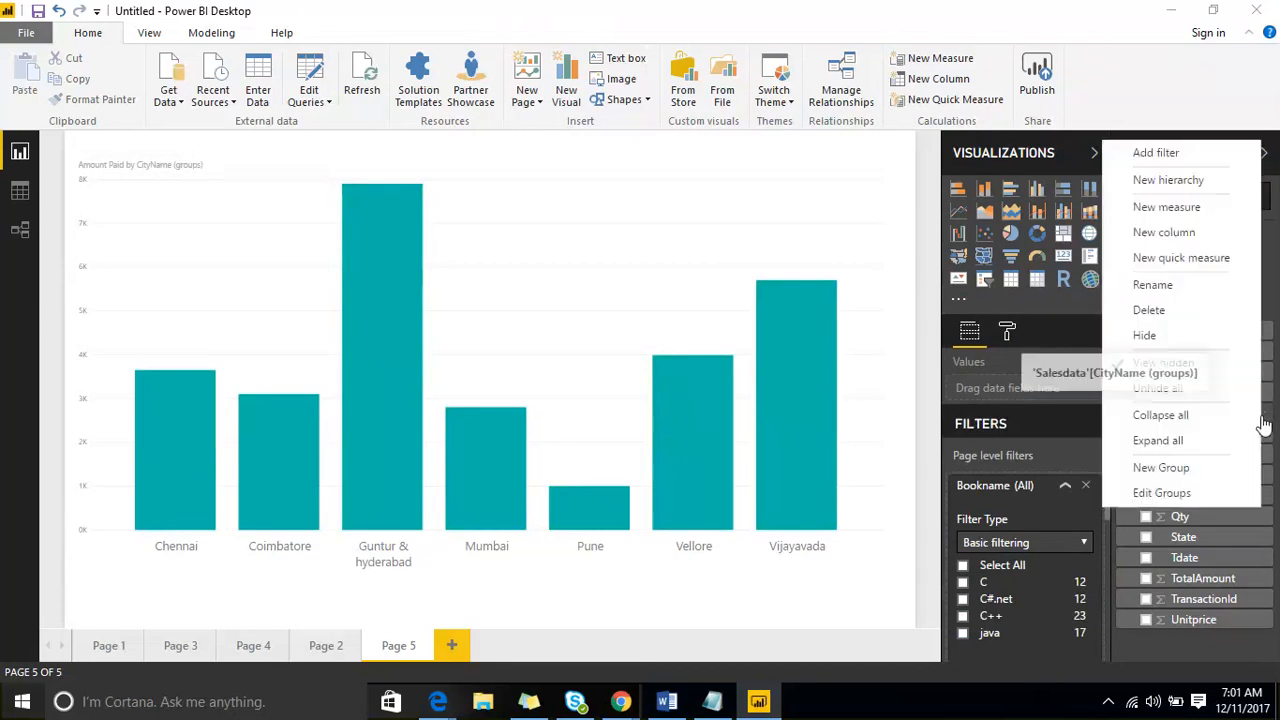
pyautogui.click(1223, 491)
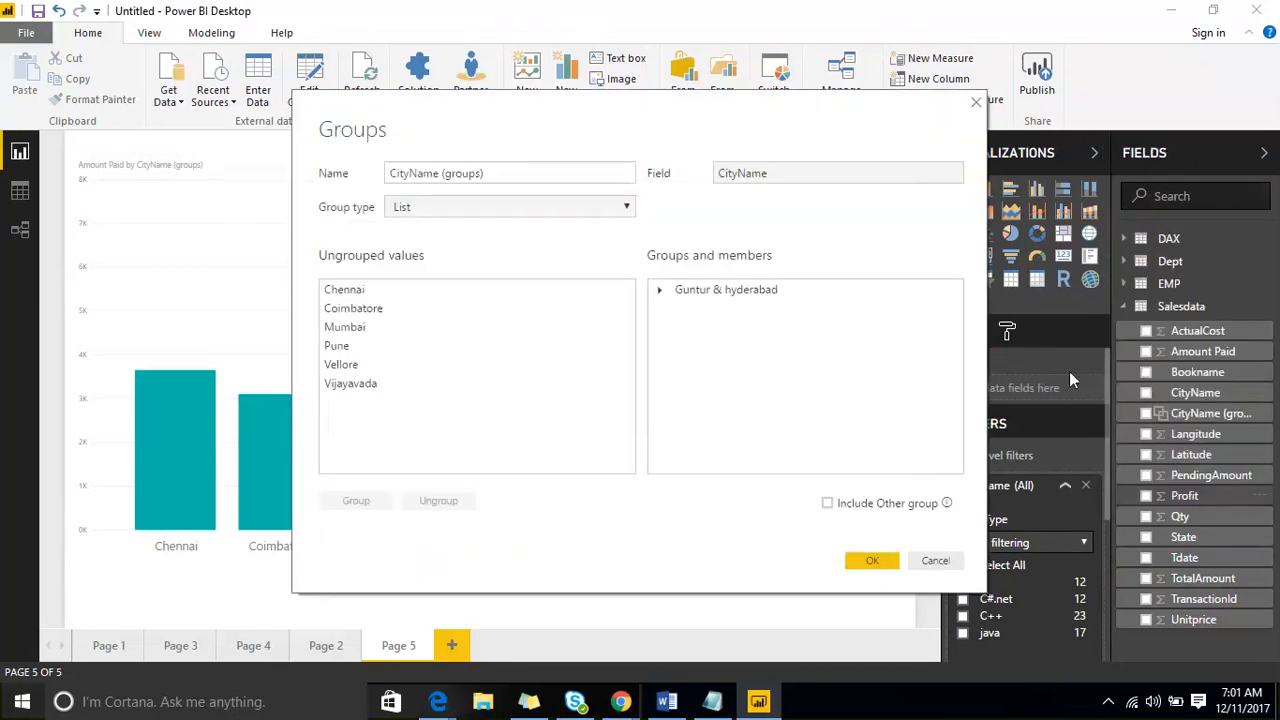
pyautogui.click(828, 505)
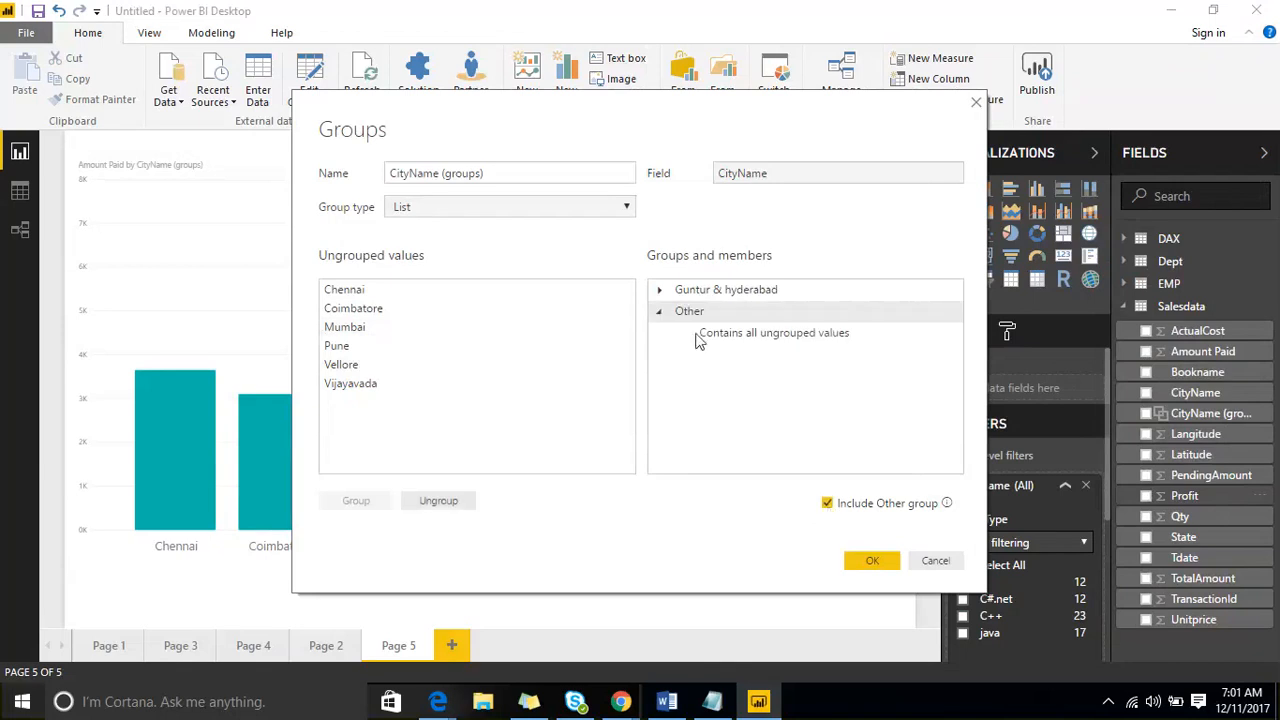
pyautogui.click(883, 565)
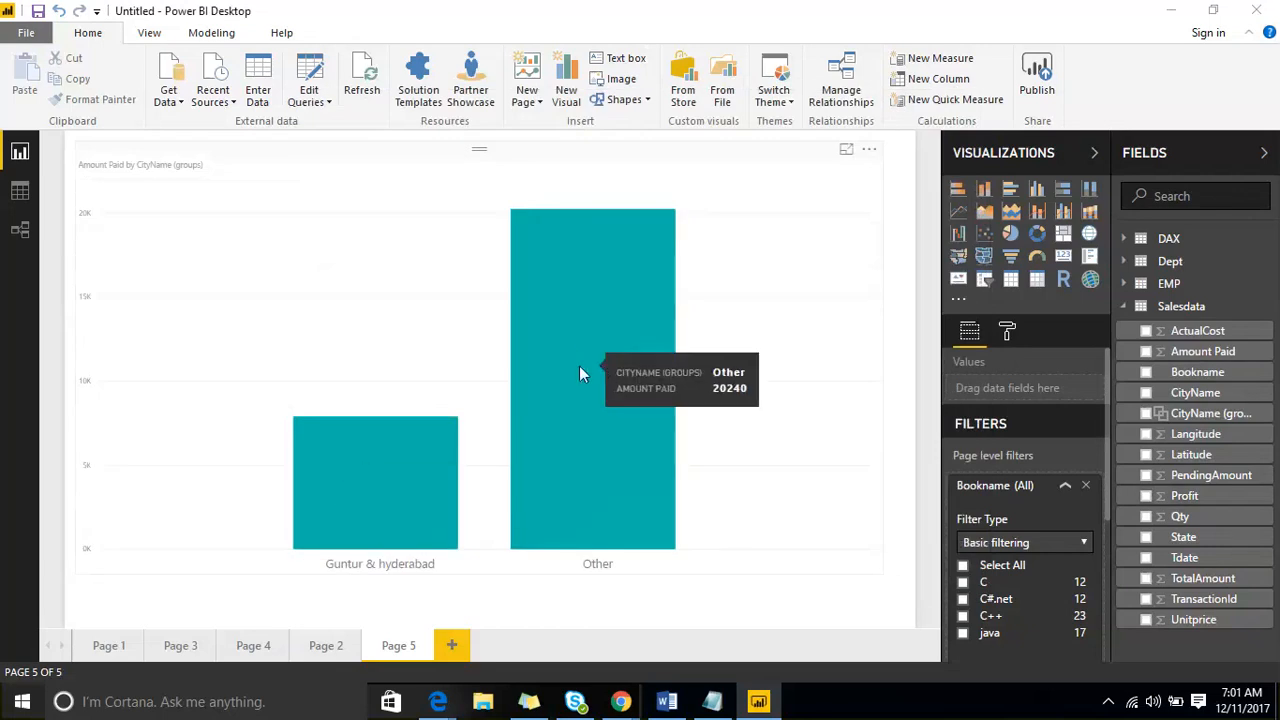
# - Shrink the Amount Paid by CityName (groups) column chart to a little over half the page width
pyautogui.click(425, 168)
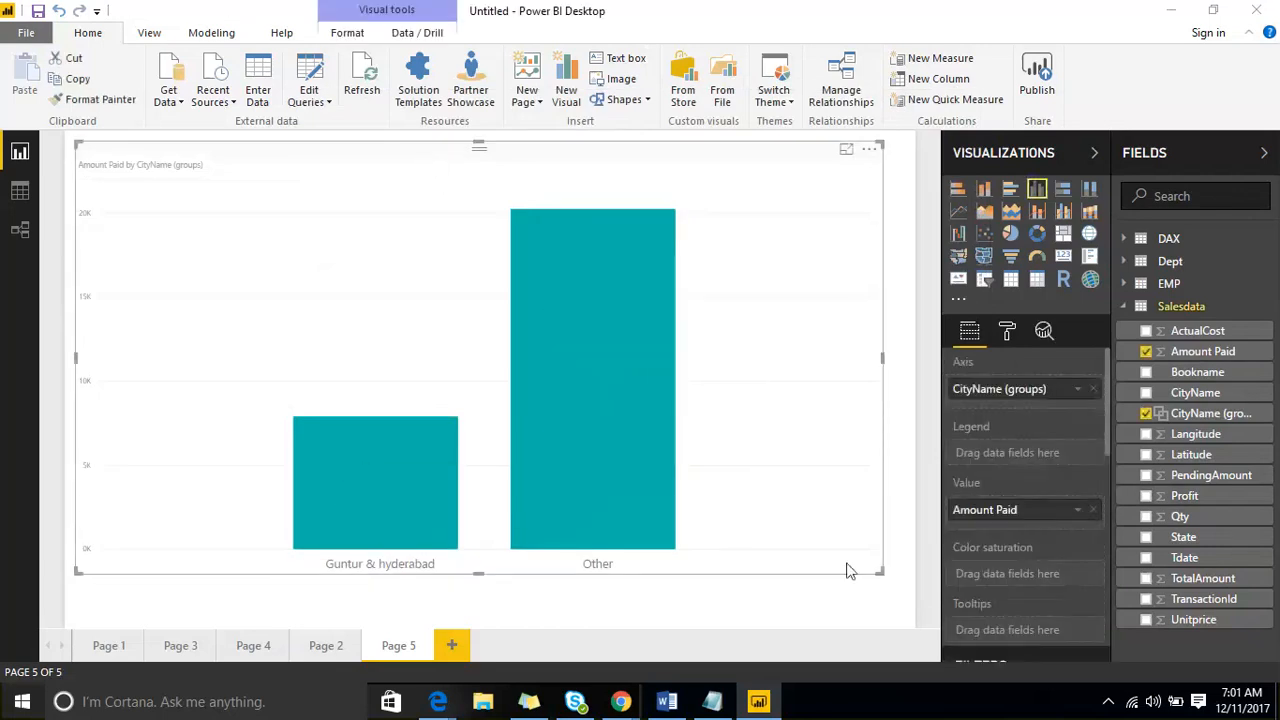
pyautogui.moveTo(872, 578); pyautogui.dragTo(537, 536)
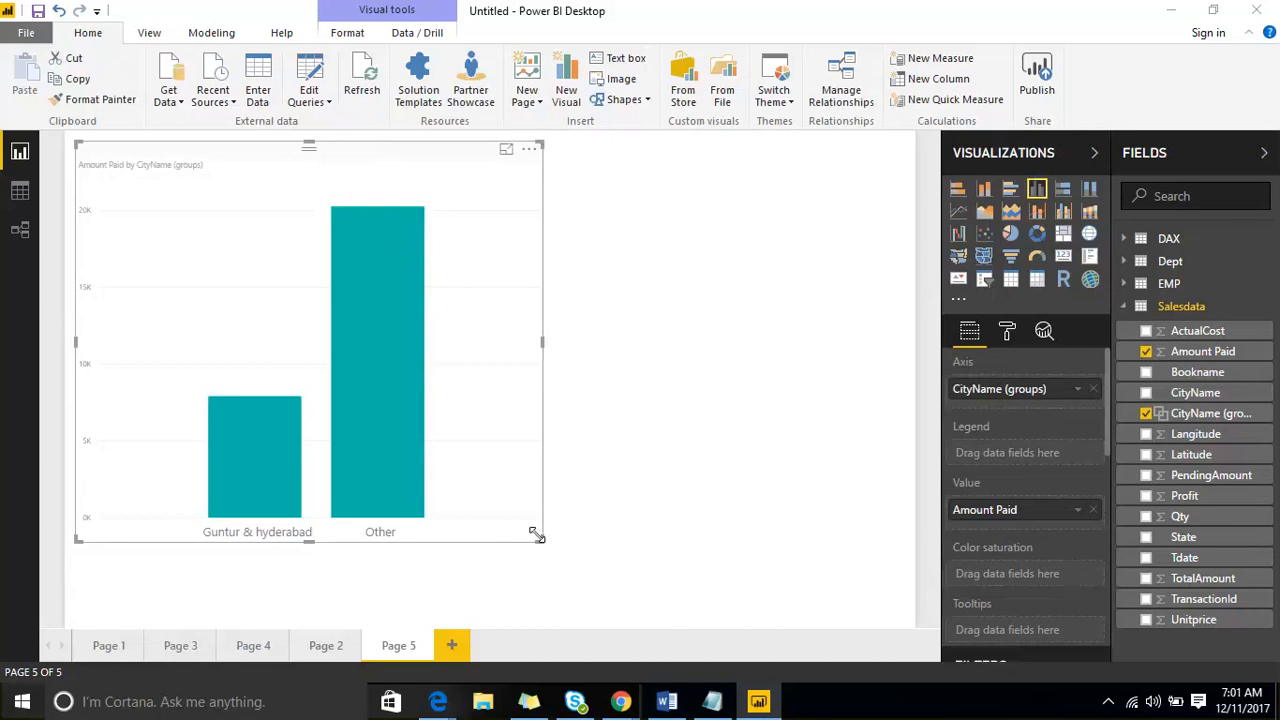
# - Edit CityName (groups) to add a second group that combines Mumbai and Pune
pyautogui.rightClick(1265, 401)
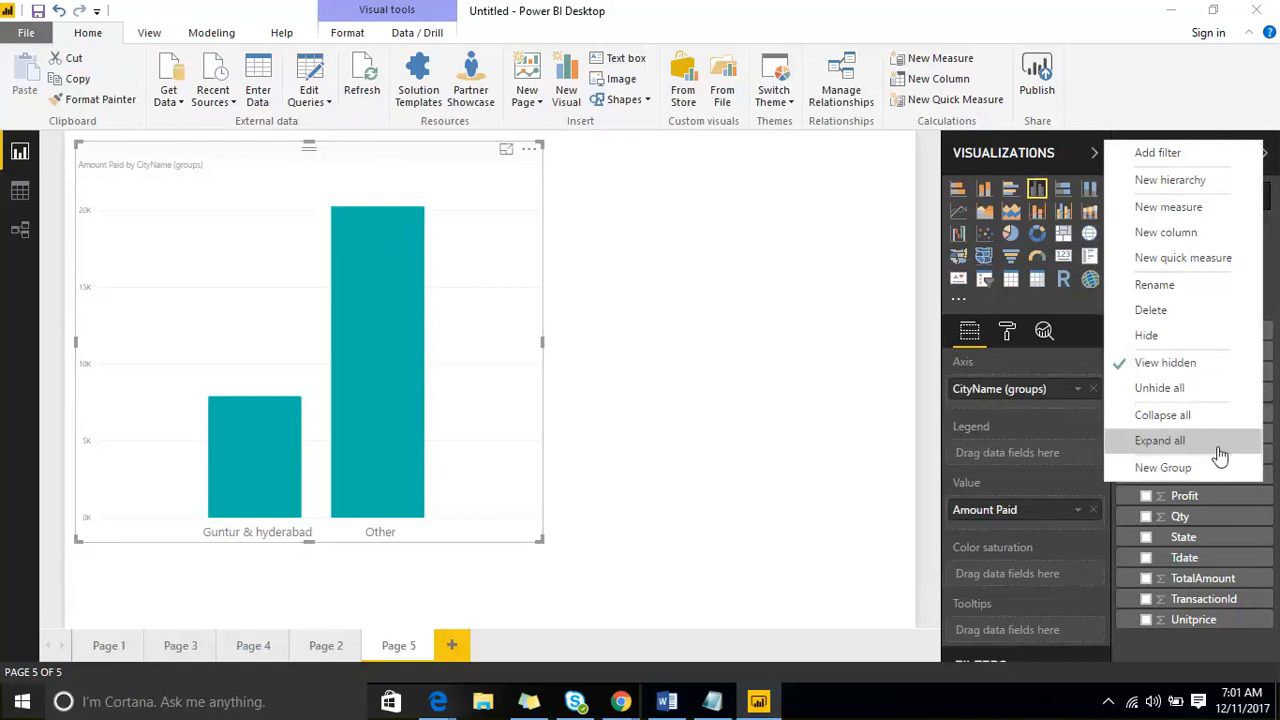
pyautogui.click(816, 445)
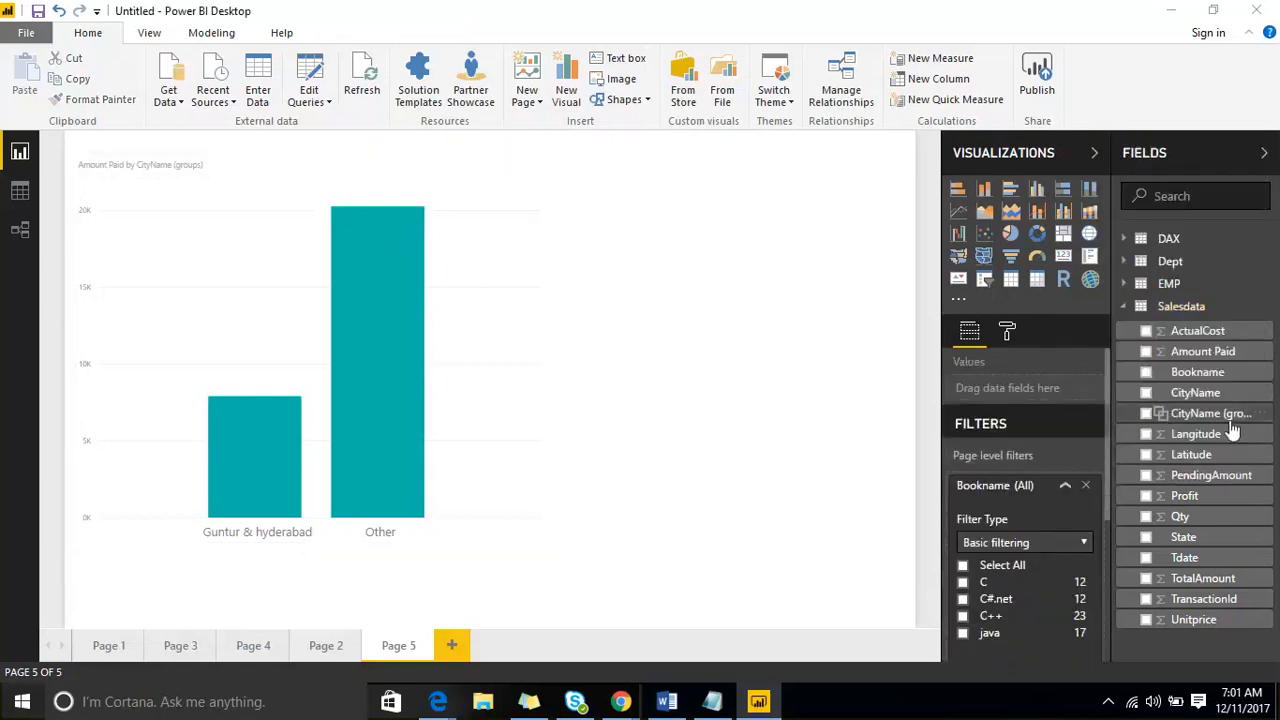
pyautogui.click(1266, 415)
pyautogui.click(1214, 490)
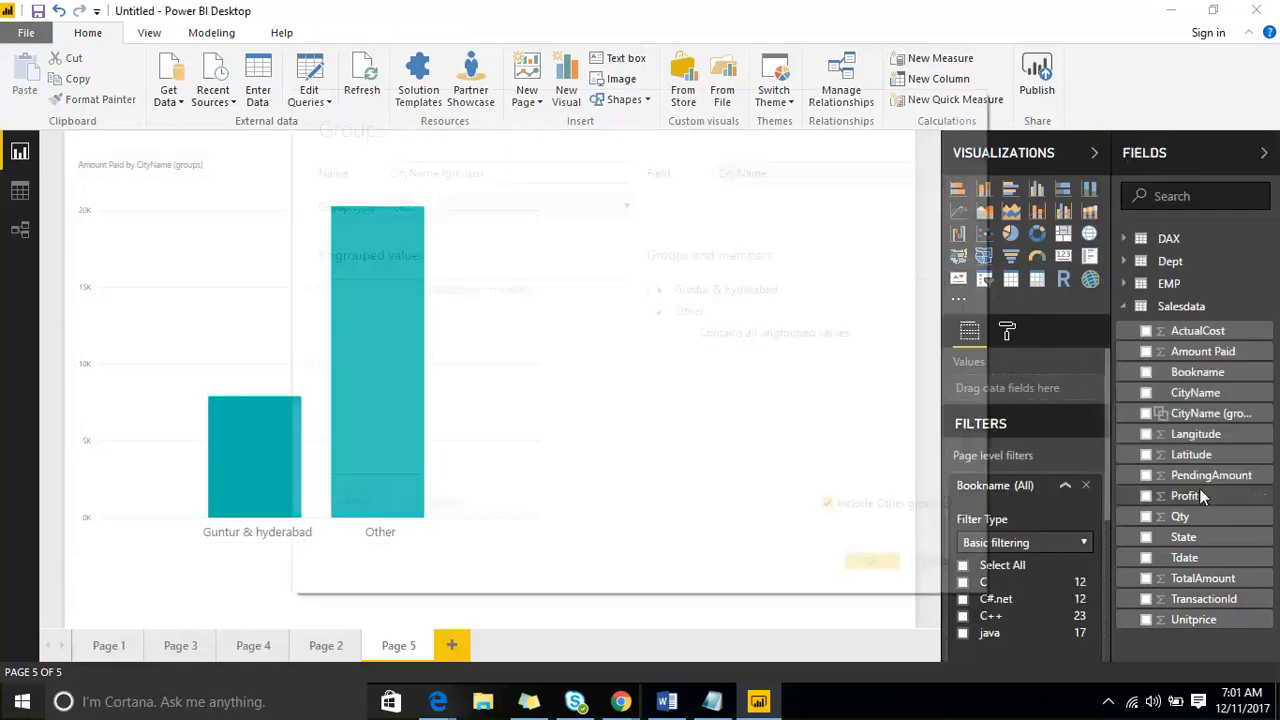
pyautogui.click(358, 328)
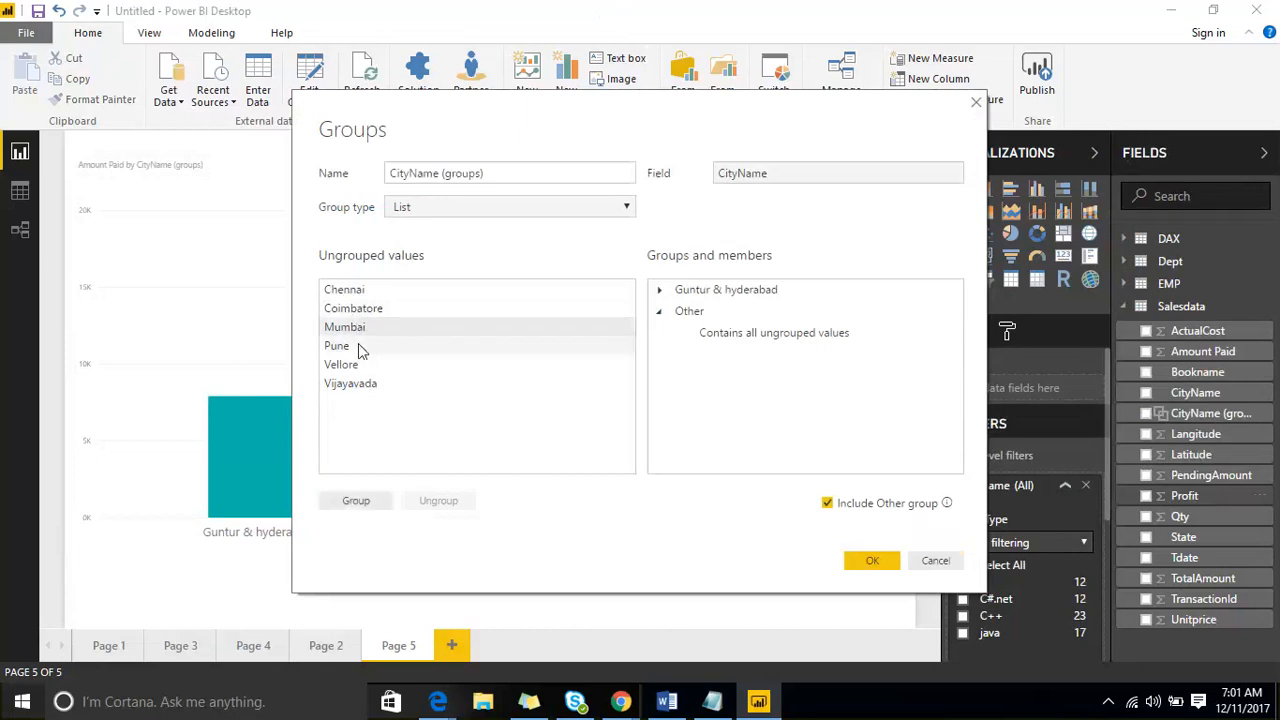
pyautogui.keyDown('ctrl'); pyautogui.click(362, 347); pyautogui.keyUp('ctrl')
pyautogui.click(356, 500)
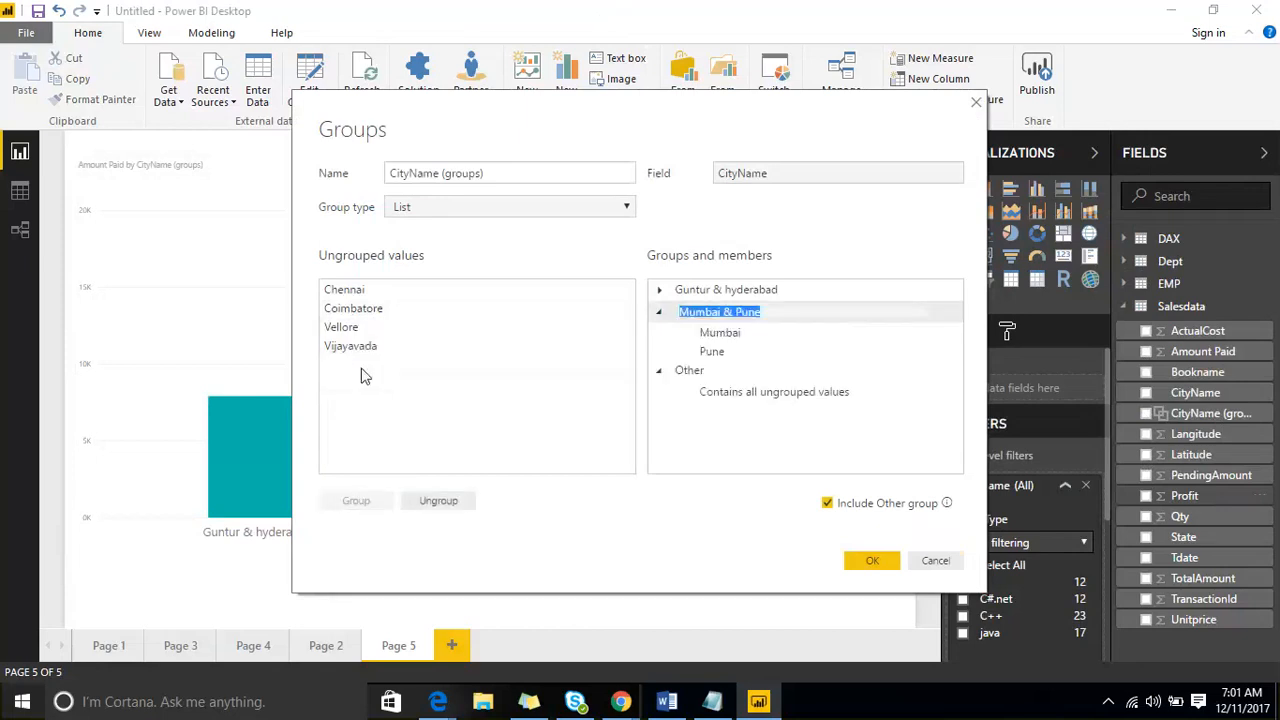
pyautogui.click(881, 556)
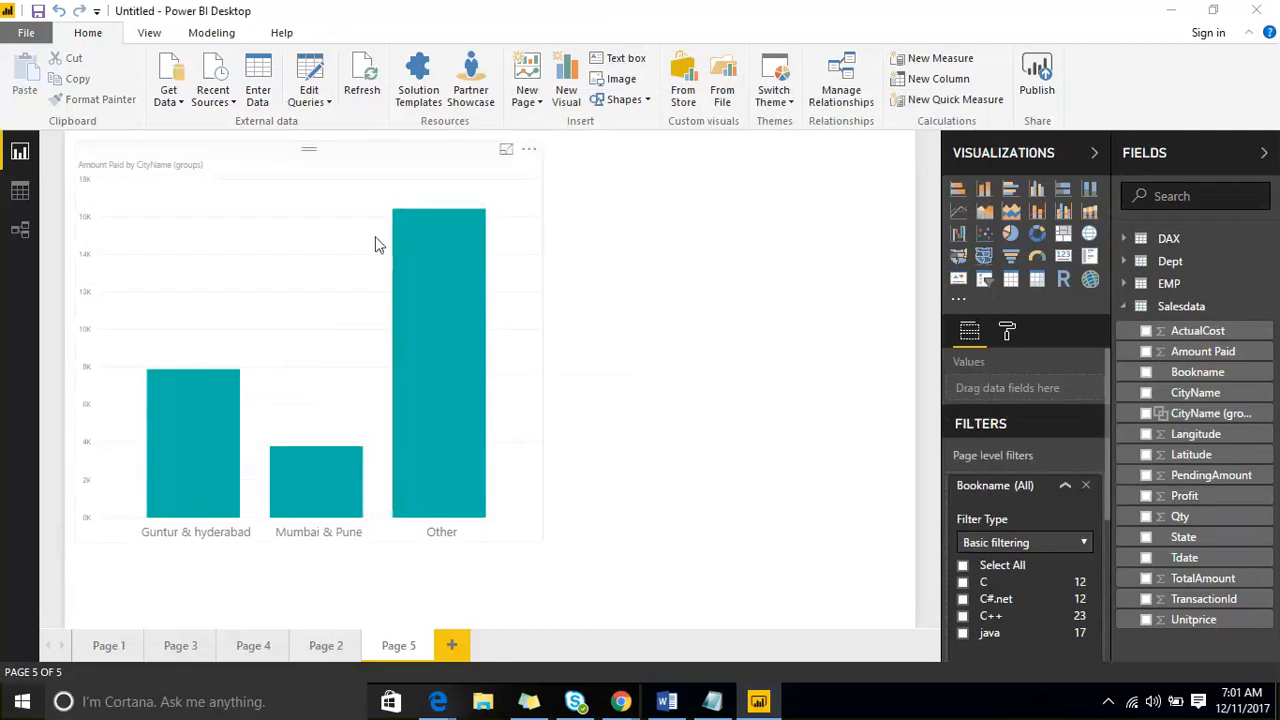
# - Inspect the grouped column chart's values, the field options, the page format settings, and the page, drillthrough and report level filters
pyautogui.click(336, 192)
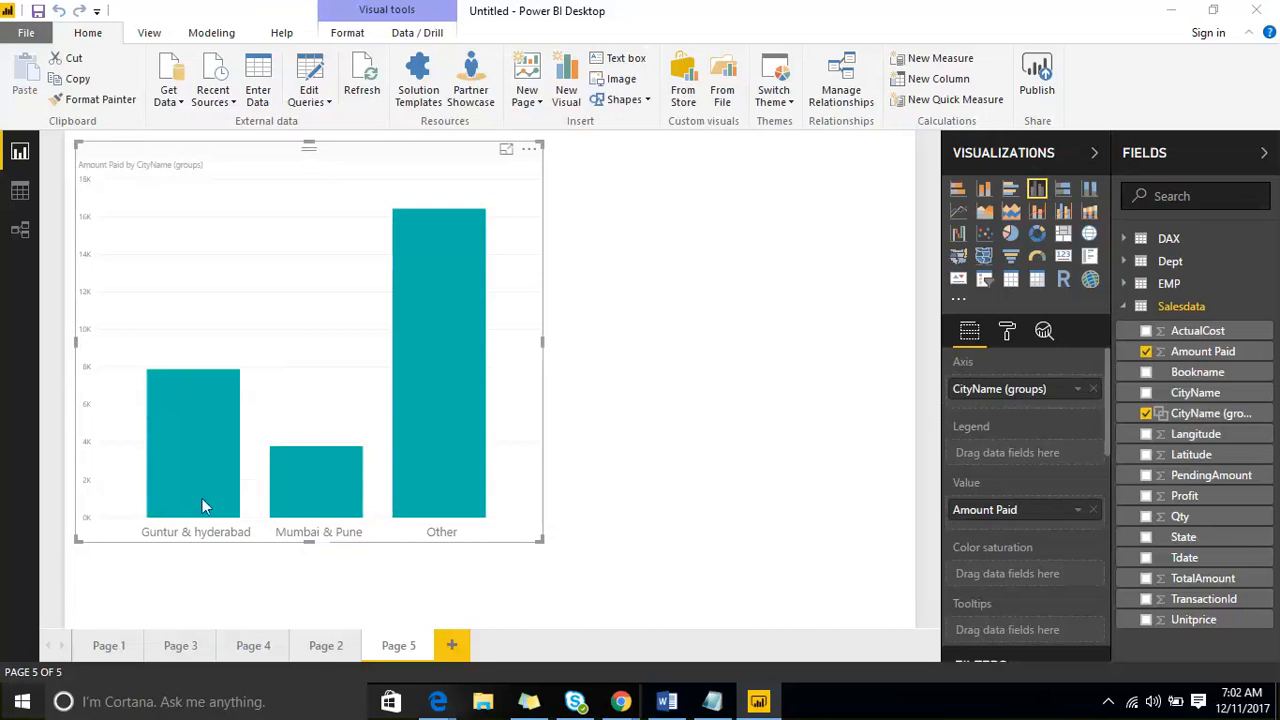
pyautogui.moveTo(226, 511)
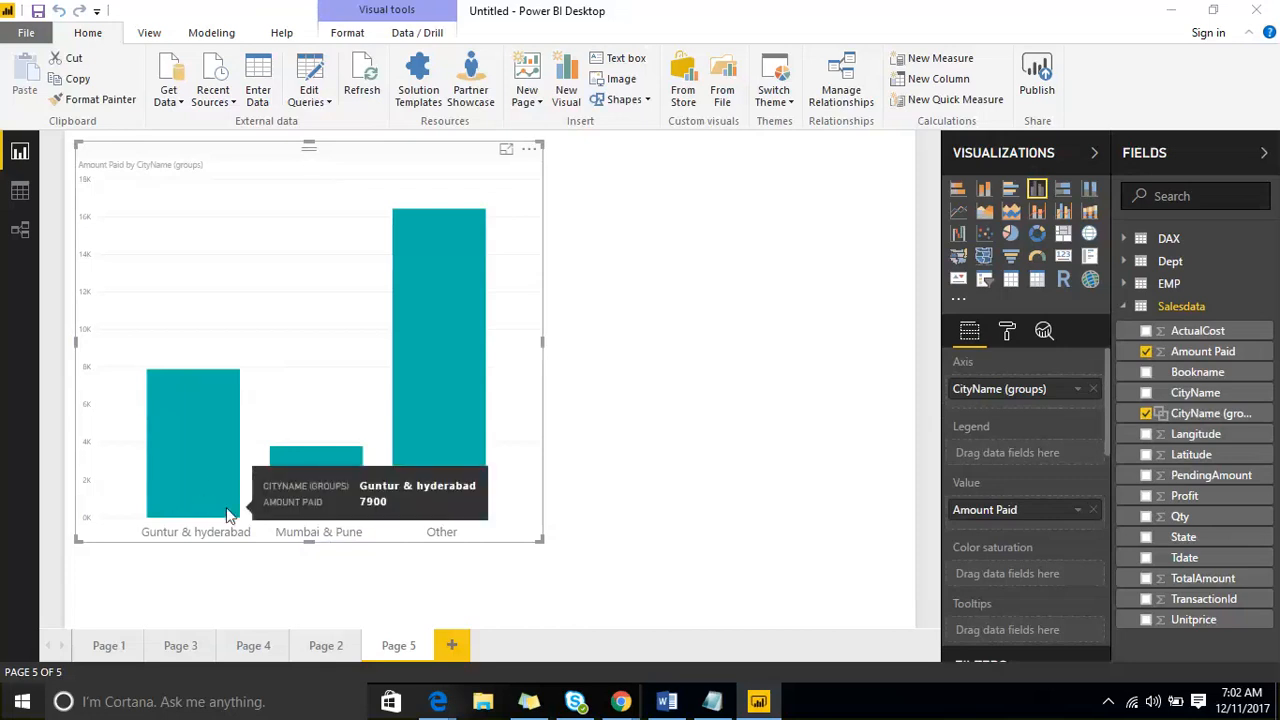
pyautogui.click(822, 350)
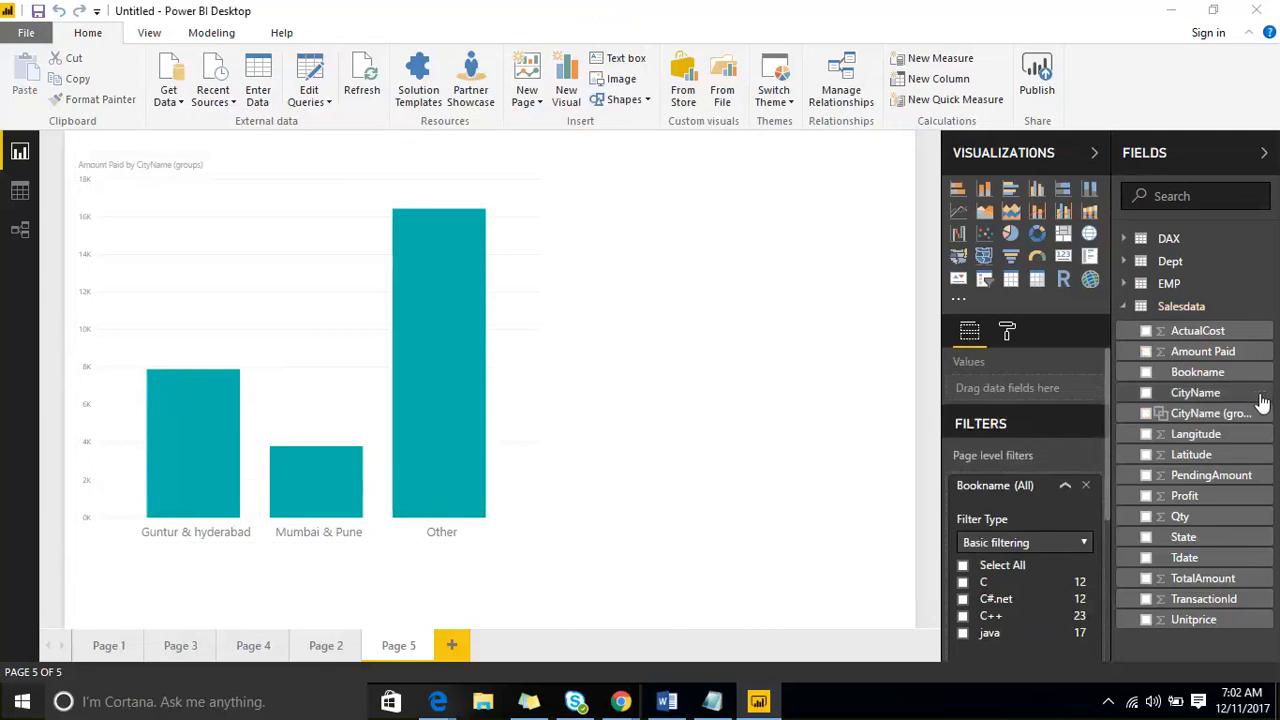
pyautogui.click(1262, 396)
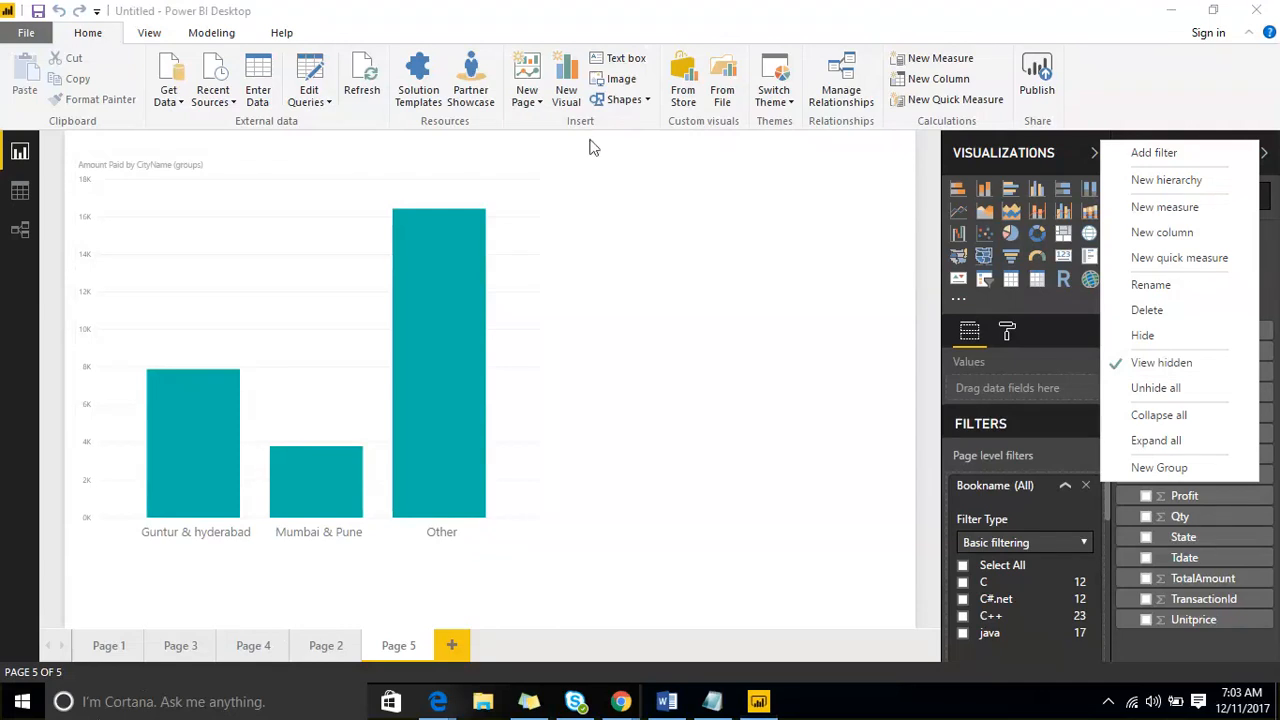
pyautogui.click(740, 298)
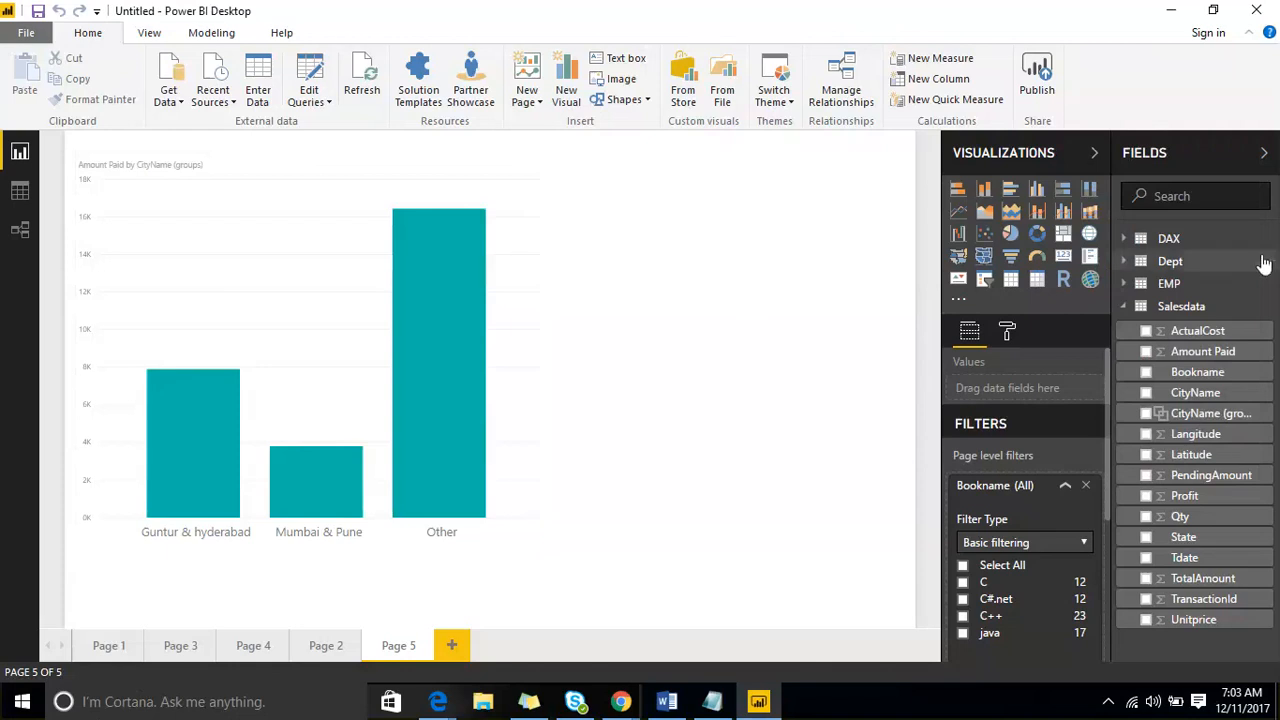
pyautogui.rightClick(1262, 362)
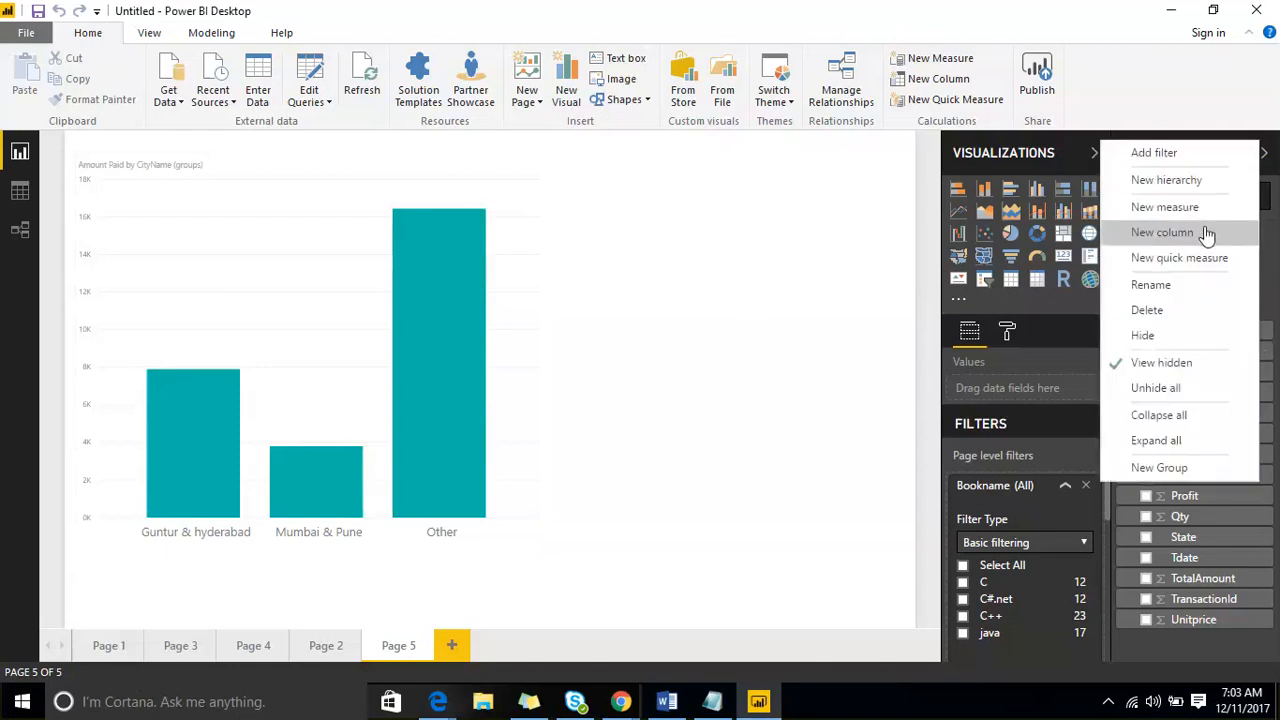
pyautogui.click(995, 342)
pyautogui.click(1007, 332)
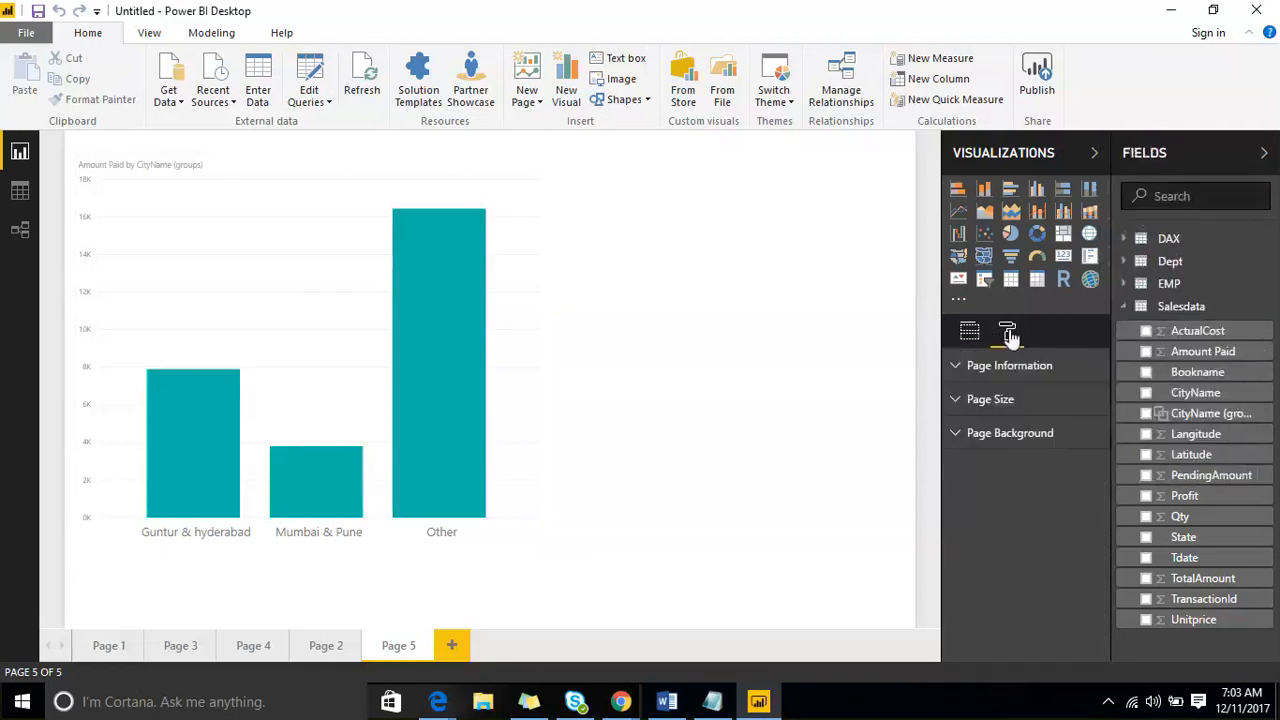
pyautogui.click(966, 333)
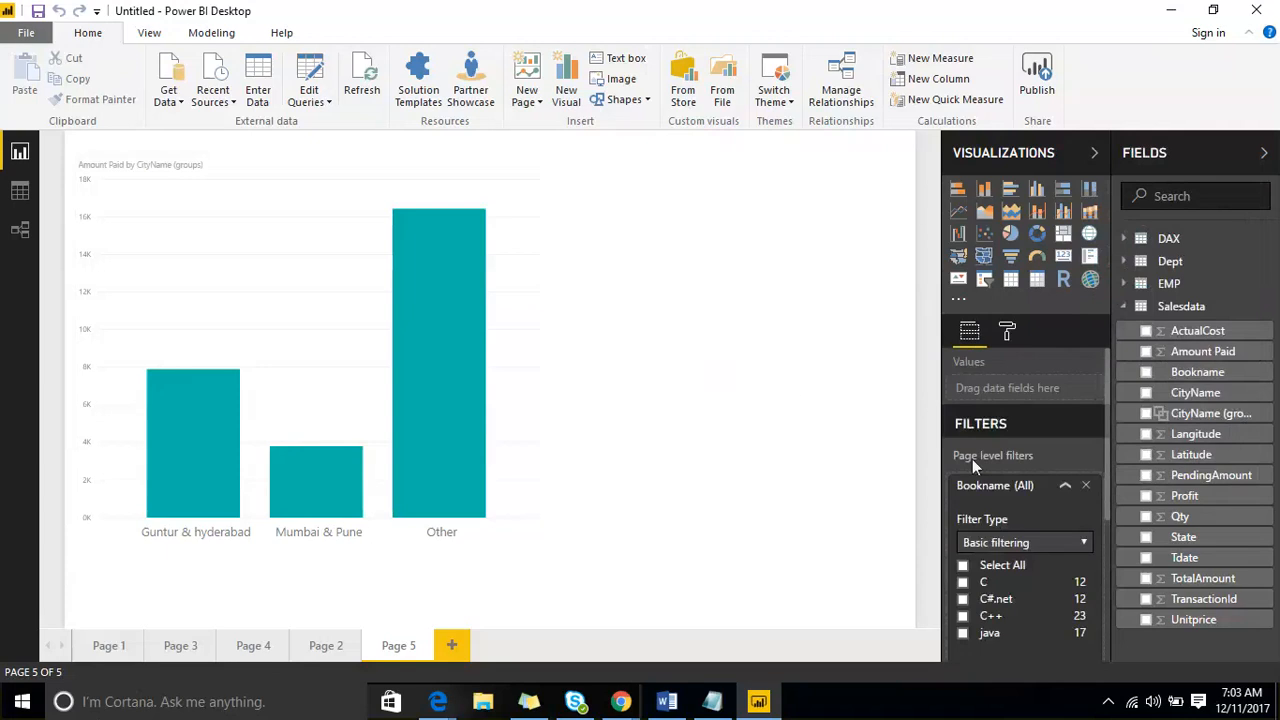
pyautogui.scroll(-5, 975, 465)
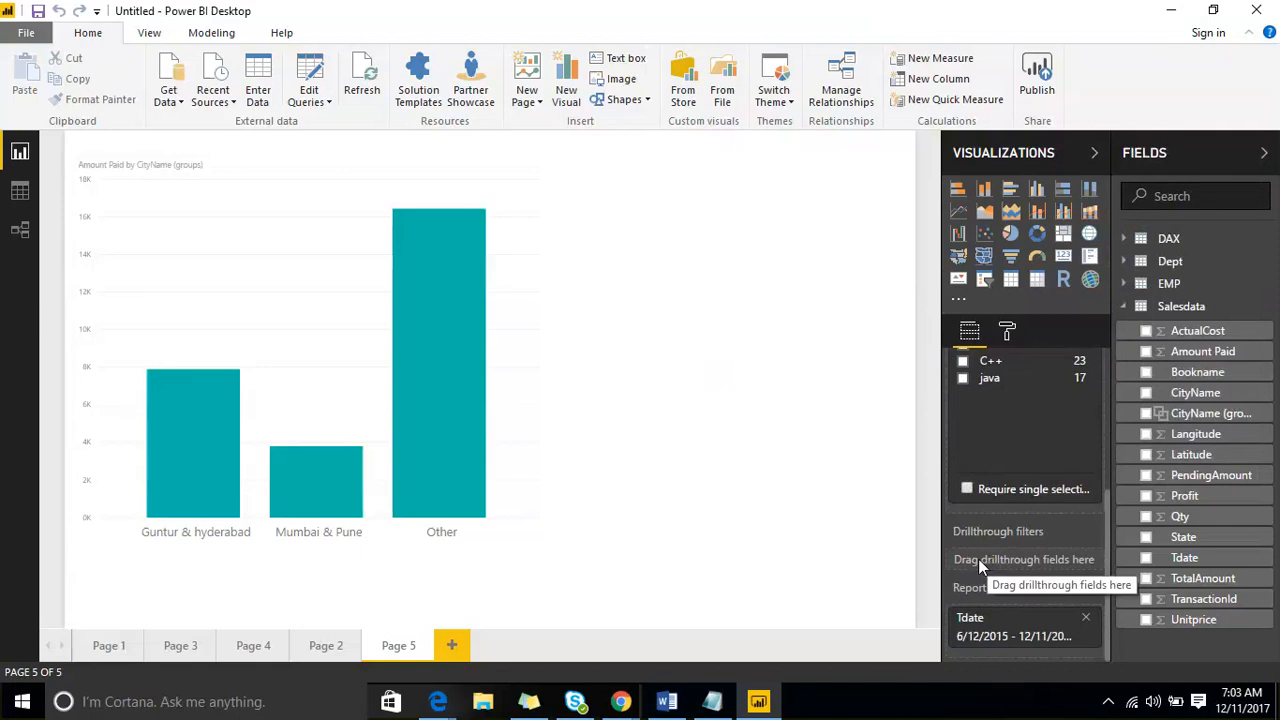
# - Collapse the Fields pane to give the report canvas more room
pyautogui.click(1210, 155)
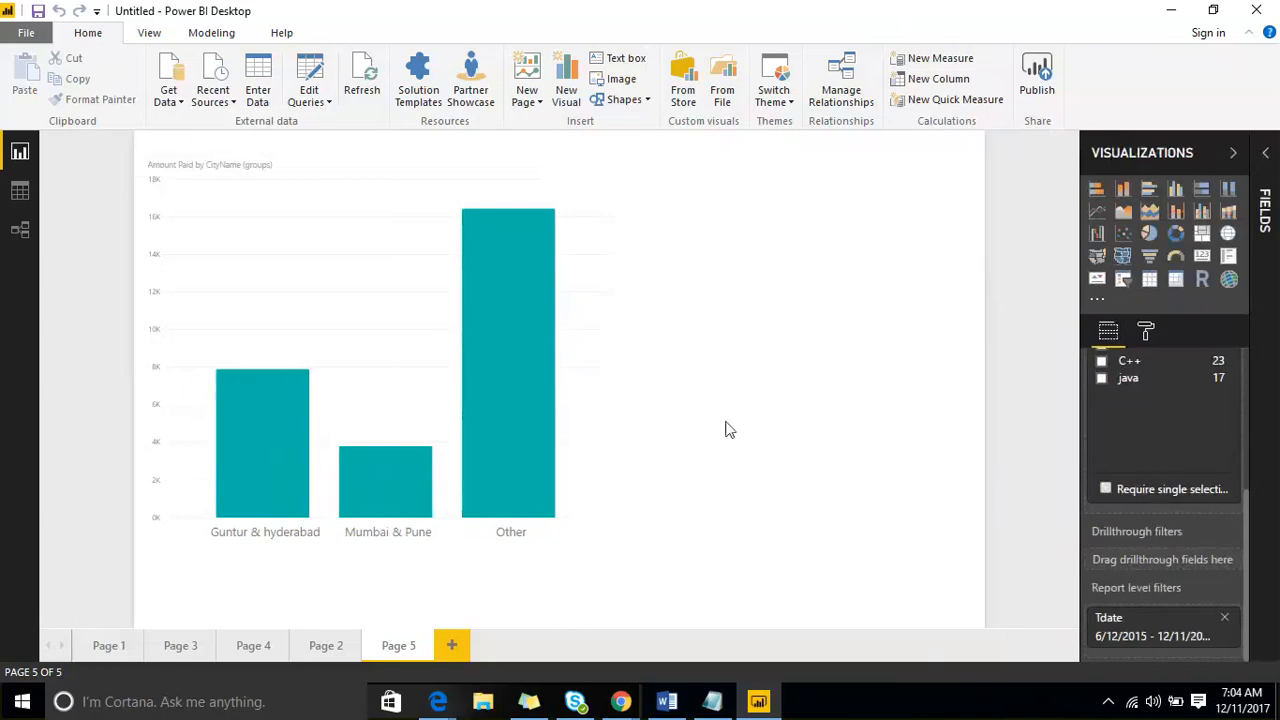
pyautogui.click(995, 18)
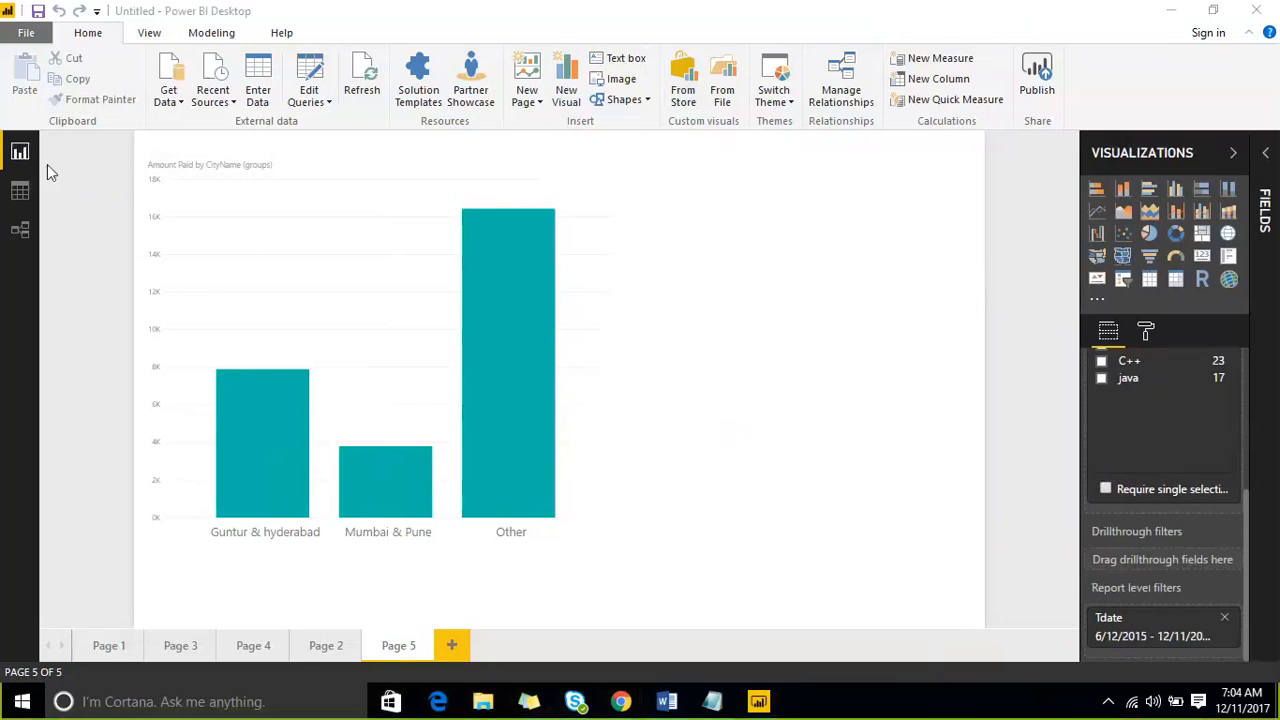
pyautogui.moveTo(115, 88)
pyautogui.mouseDown()
pyautogui.moveTo(15, 157)
pyautogui.moveTo(175, 118)
pyautogui.mouseUp()
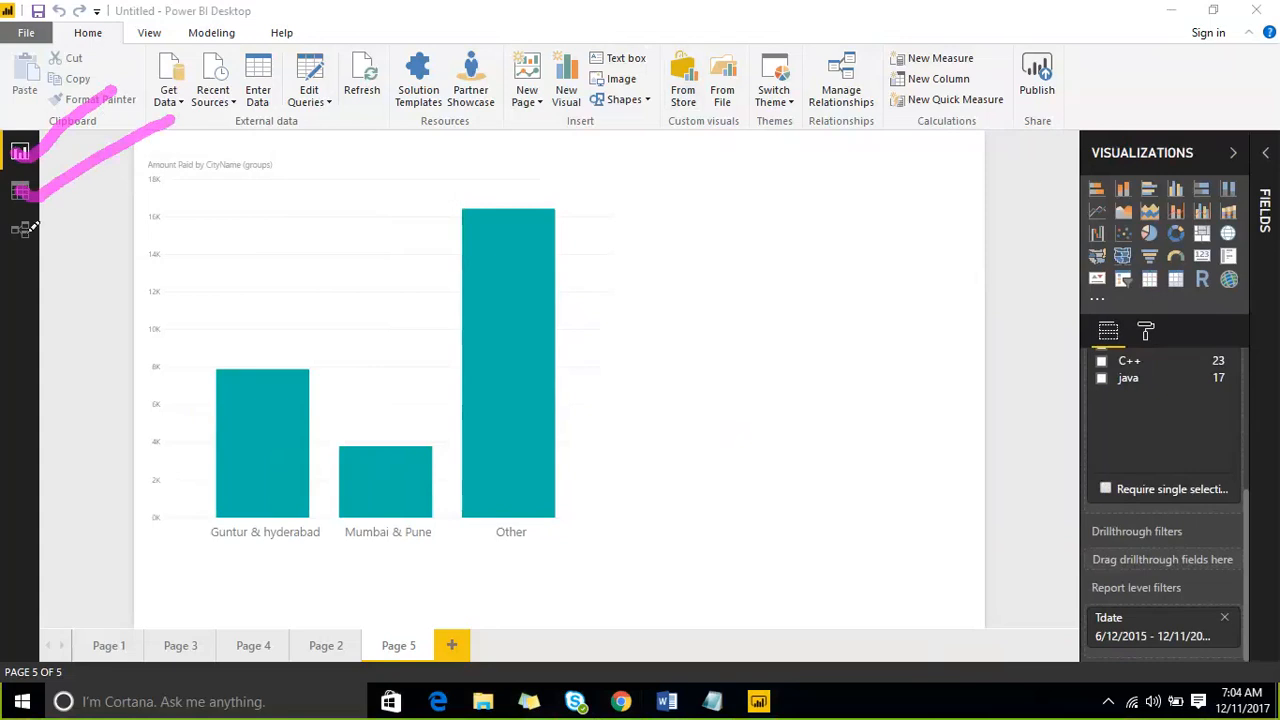
pyautogui.moveTo(44, 224)
pyautogui.mouseDown()
pyautogui.moveTo(18, 244)
pyautogui.moveTo(218, 153)
pyautogui.mouseUp()
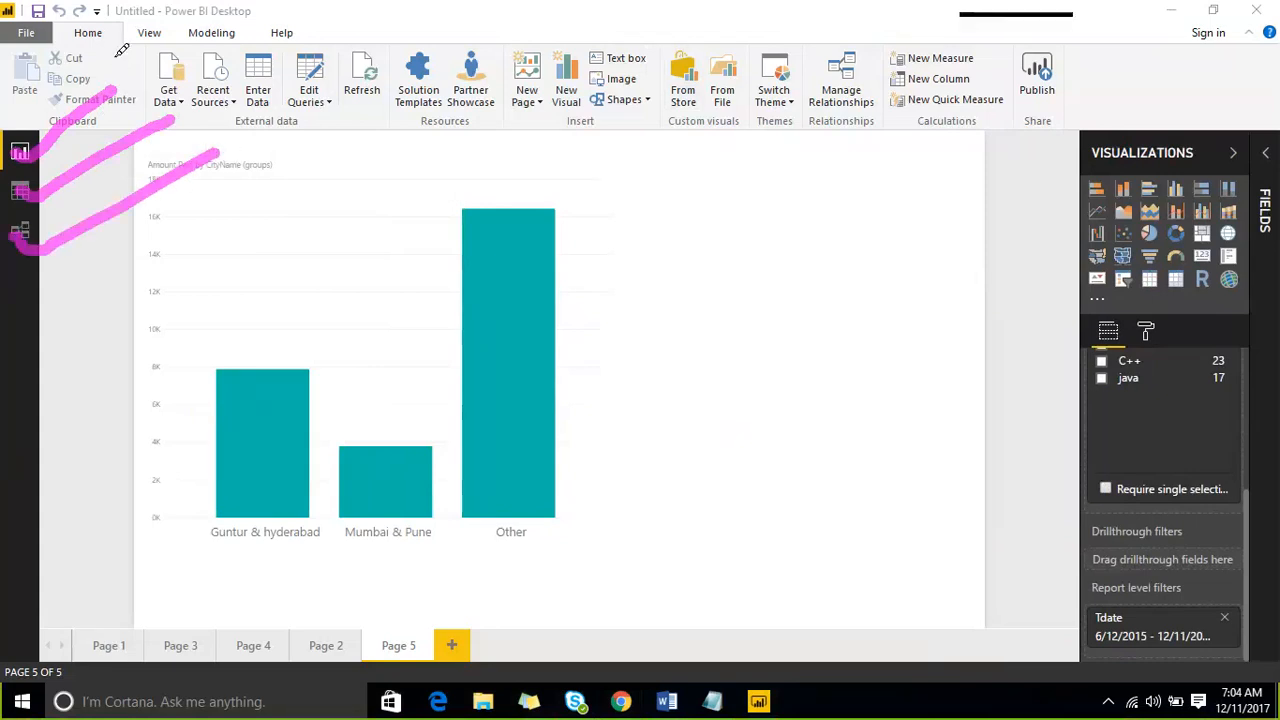
pyautogui.moveTo(140, 67); pyautogui.dragTo(478, 72)
pyautogui.moveTo(557, 68); pyautogui.dragTo(744, 68)
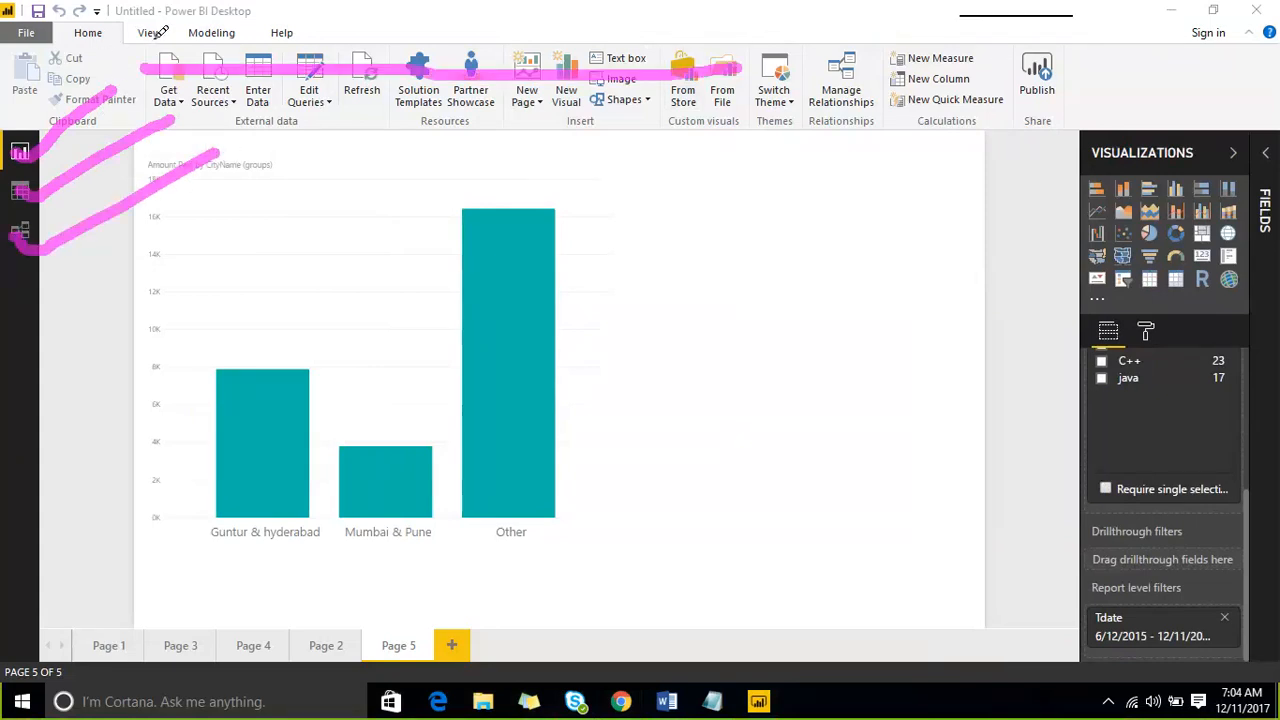
pyautogui.moveTo(155, 38); pyautogui.dragTo(210, 2)
pyautogui.moveTo(268, 38)
pyautogui.mouseDown()
pyautogui.moveTo(293, 8)
pyautogui.moveTo(350, 14)
pyautogui.mouseUp()
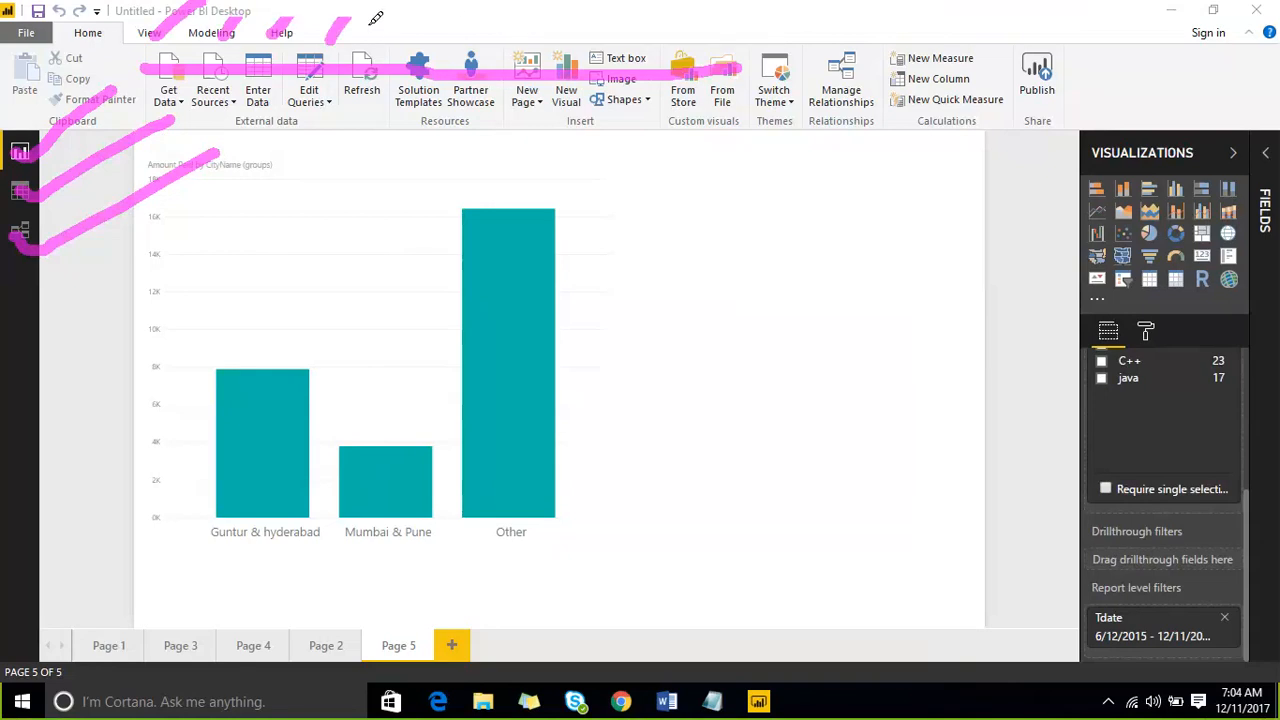
pyautogui.moveTo(368, 39); pyautogui.dragTo(393, 18)
pyautogui.moveTo(646, 210)
pyautogui.mouseDown()
pyautogui.moveTo(654, 197)
pyautogui.moveTo(676, 224)
pyautogui.moveTo(660, 257)
pyautogui.mouseUp()
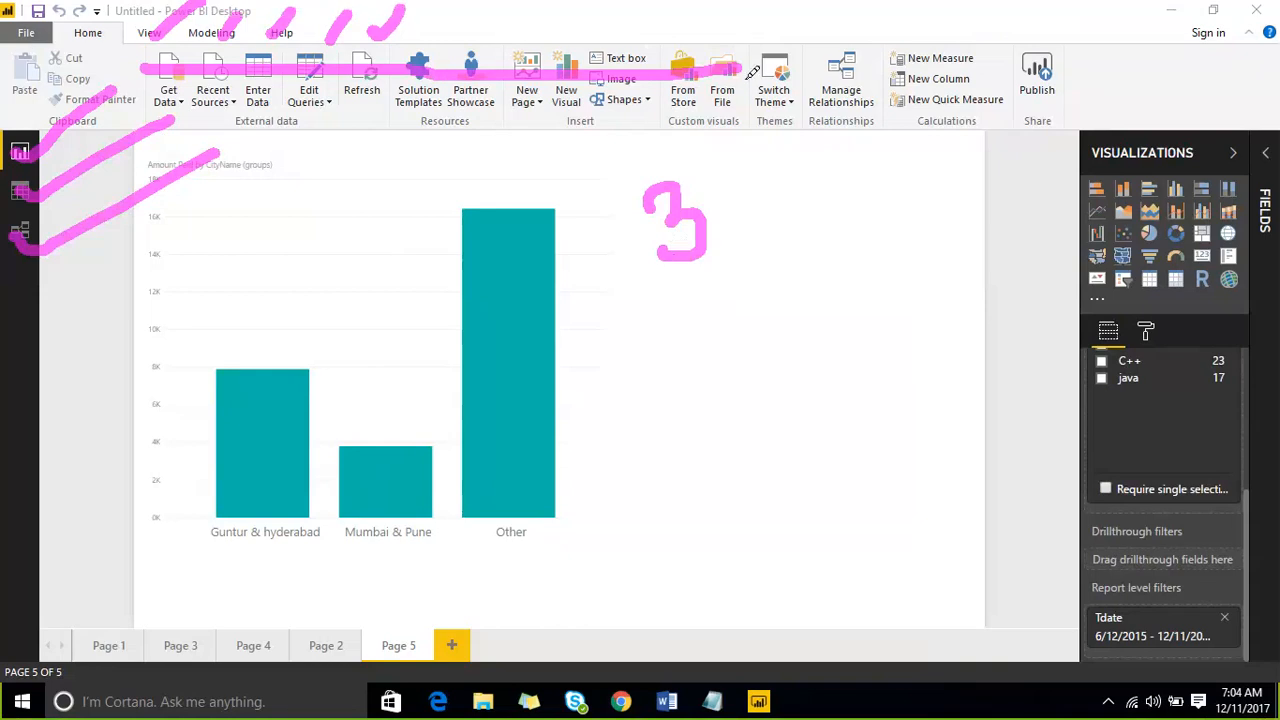
pyautogui.moveTo(845, 92); pyautogui.dragTo(1130, 2)
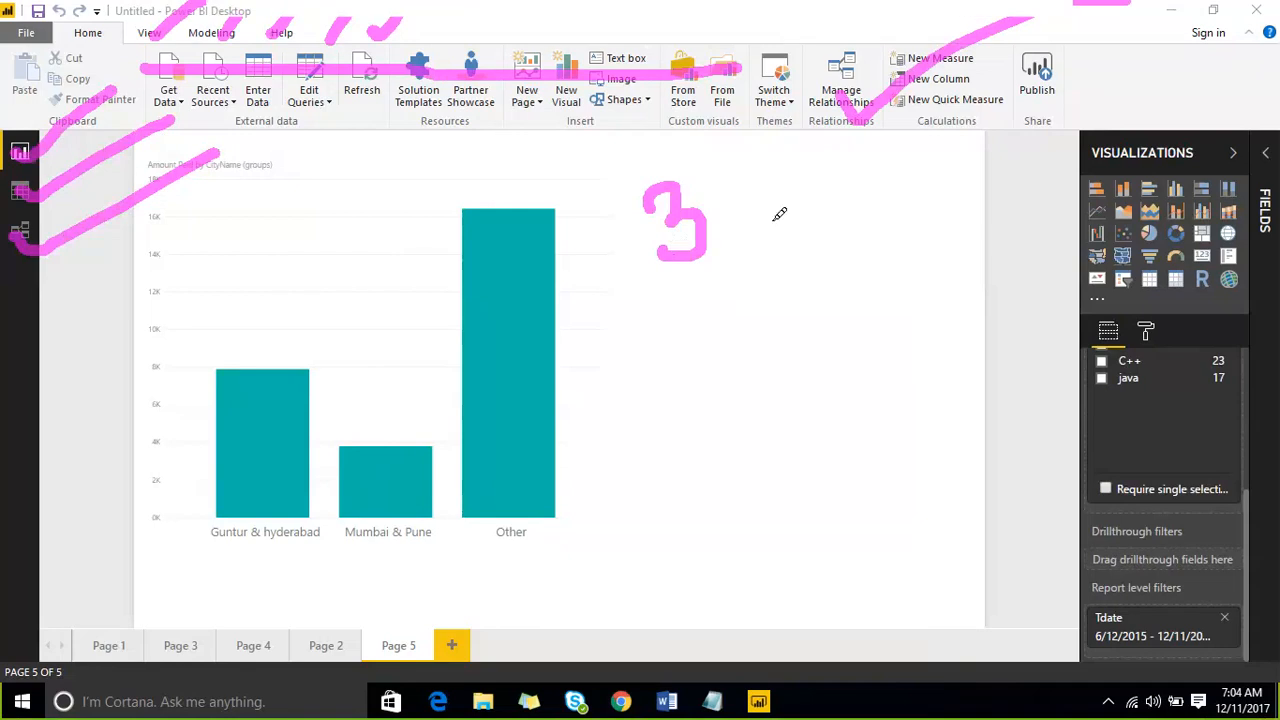
pyautogui.moveTo(697, 290)
pyautogui.mouseDown()
pyautogui.moveTo(716, 322)
pyautogui.moveTo(692, 322)
pyautogui.moveTo(745, 345)
pyautogui.moveTo(844, 330)
pyautogui.mouseUp()
pyautogui.moveTo(283, 125)
pyautogui.mouseDown()
pyautogui.moveTo(328, 28)
pyautogui.moveTo(313, 128)
pyautogui.moveTo(284, 104)
pyautogui.mouseUp()
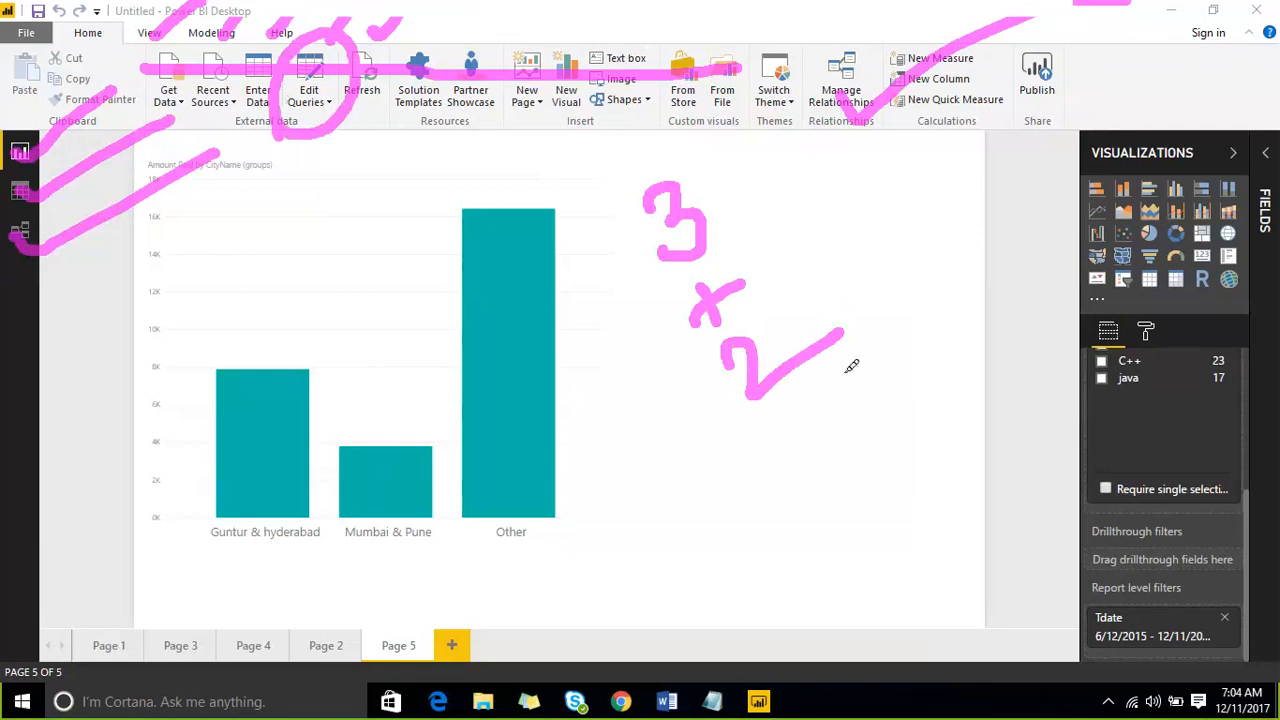
pyautogui.moveTo(809, 386)
pyautogui.mouseDown()
pyautogui.moveTo(802, 424)
pyautogui.moveTo(822, 398)
pyautogui.mouseUp()
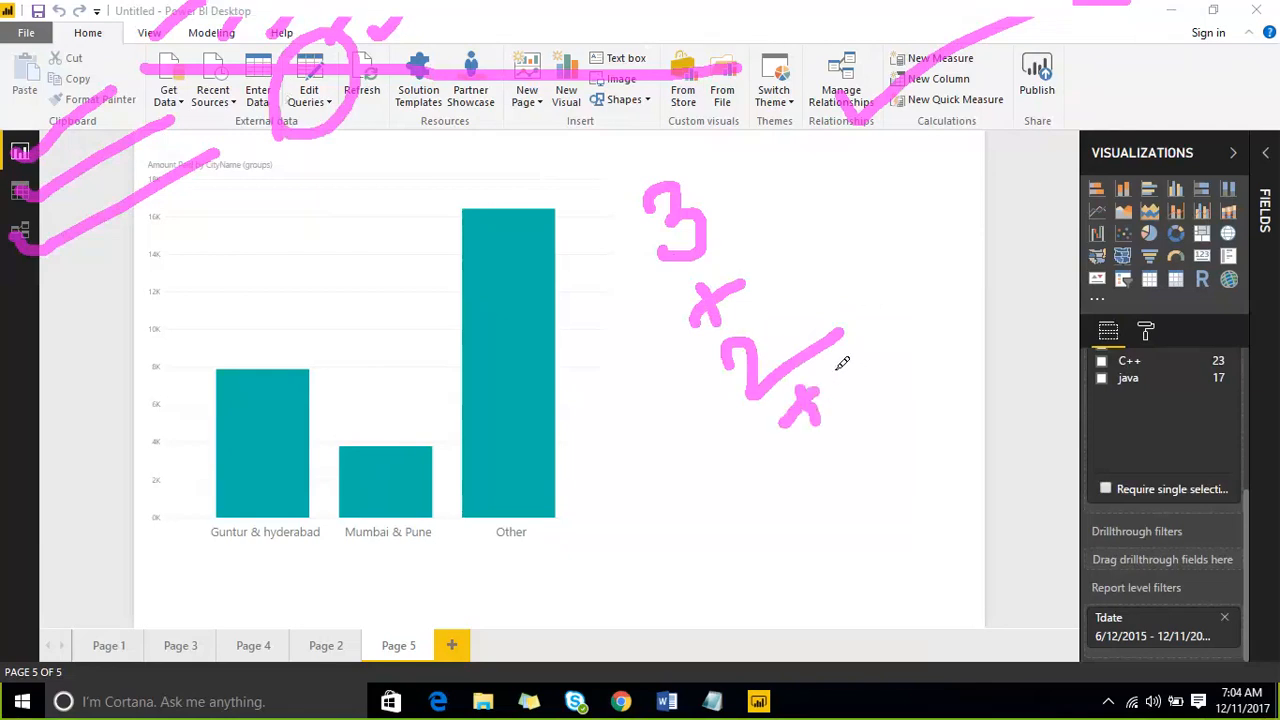
pyautogui.moveTo(1110, 232); pyautogui.dragTo(1230, 155)
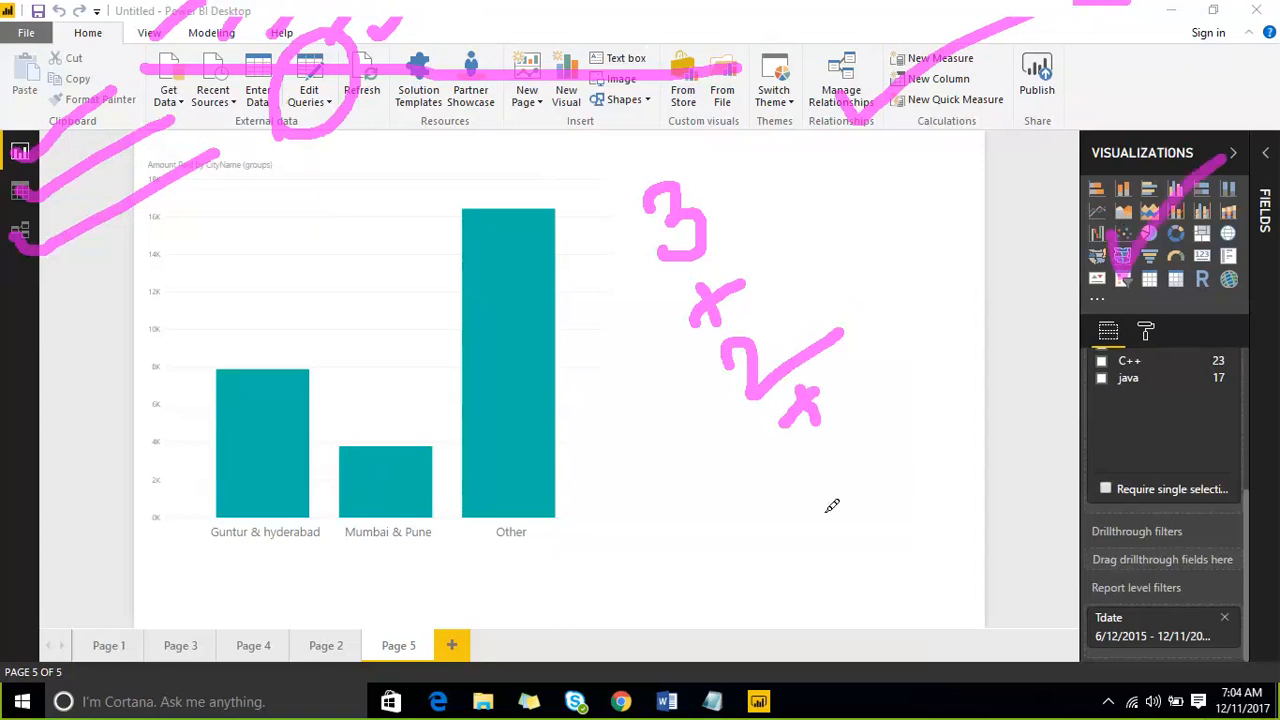
pyautogui.moveTo(815, 440)
pyautogui.mouseDown()
pyautogui.moveTo(857, 451)
pyautogui.moveTo(843, 483)
pyautogui.mouseUp()
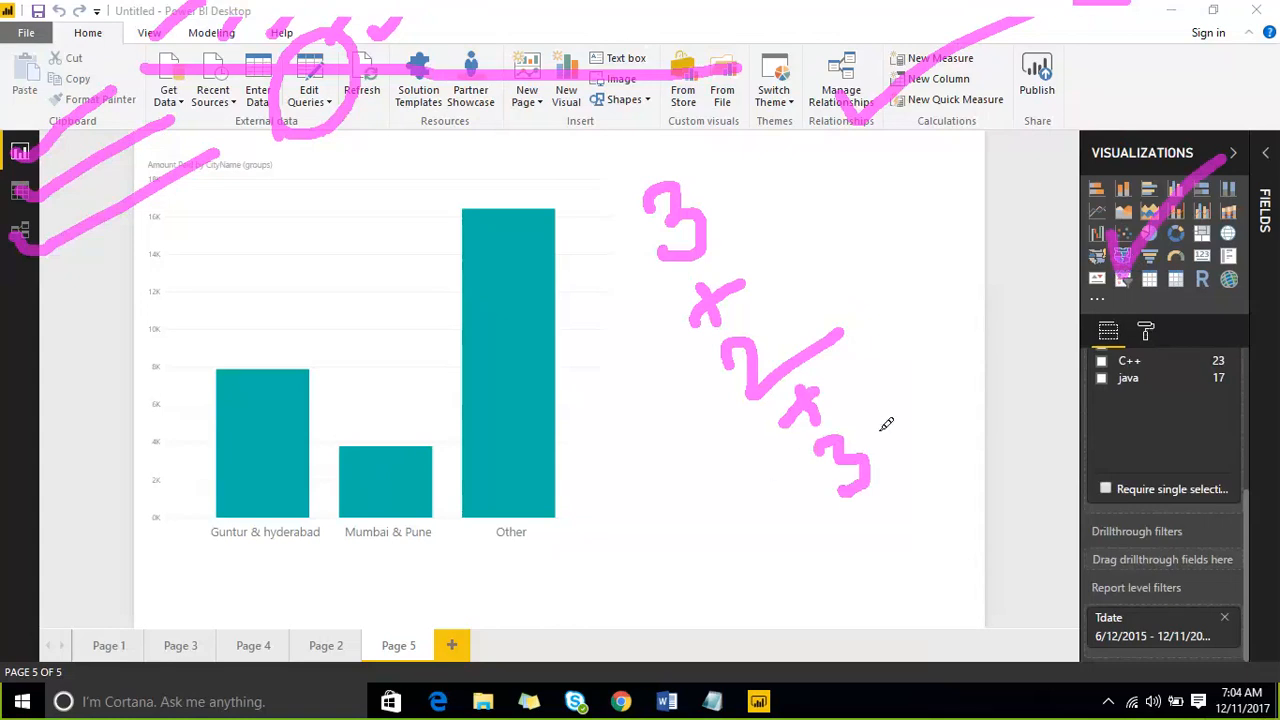
pyautogui.moveTo(874, 508)
pyautogui.mouseDown()
pyautogui.moveTo(902, 546)
pyautogui.moveTo(866, 548)
pyautogui.mouseUp()
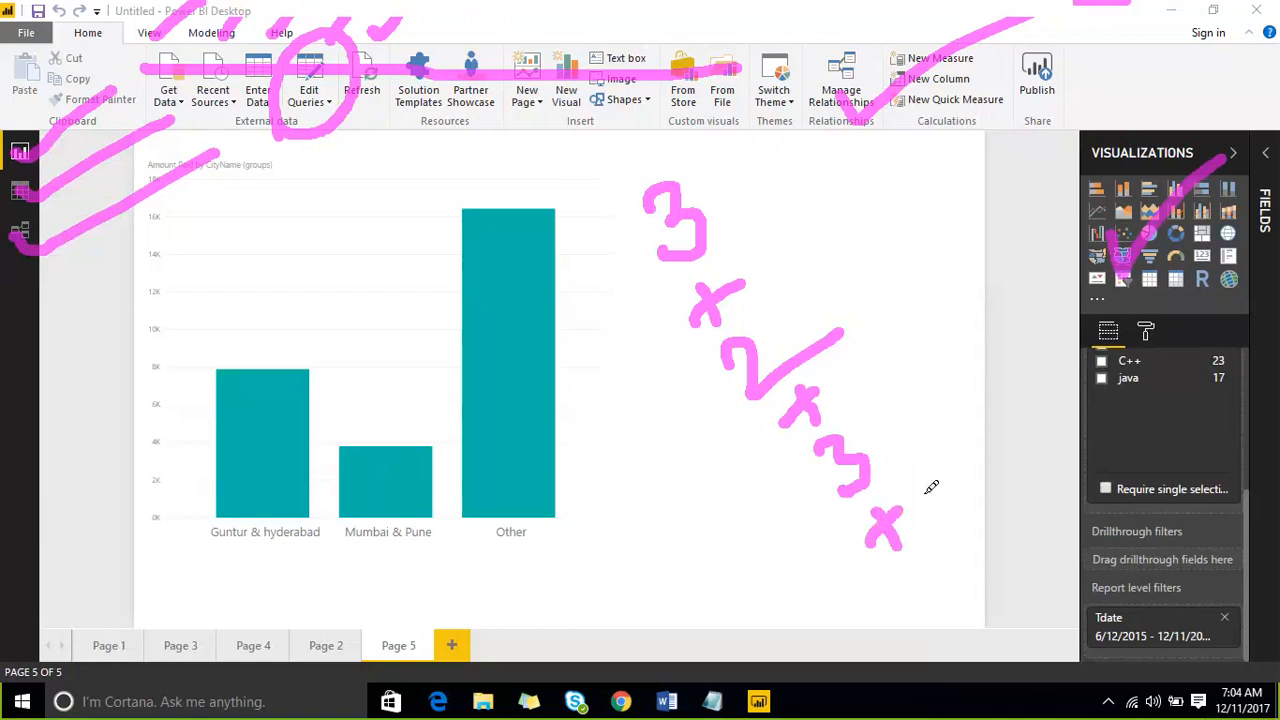
pyautogui.moveTo(140, 105)
pyautogui.mouseDown()
pyautogui.moveTo(170, 18)
pyautogui.moveTo(208, 62)
pyautogui.moveTo(158, 114)
pyautogui.mouseUp()
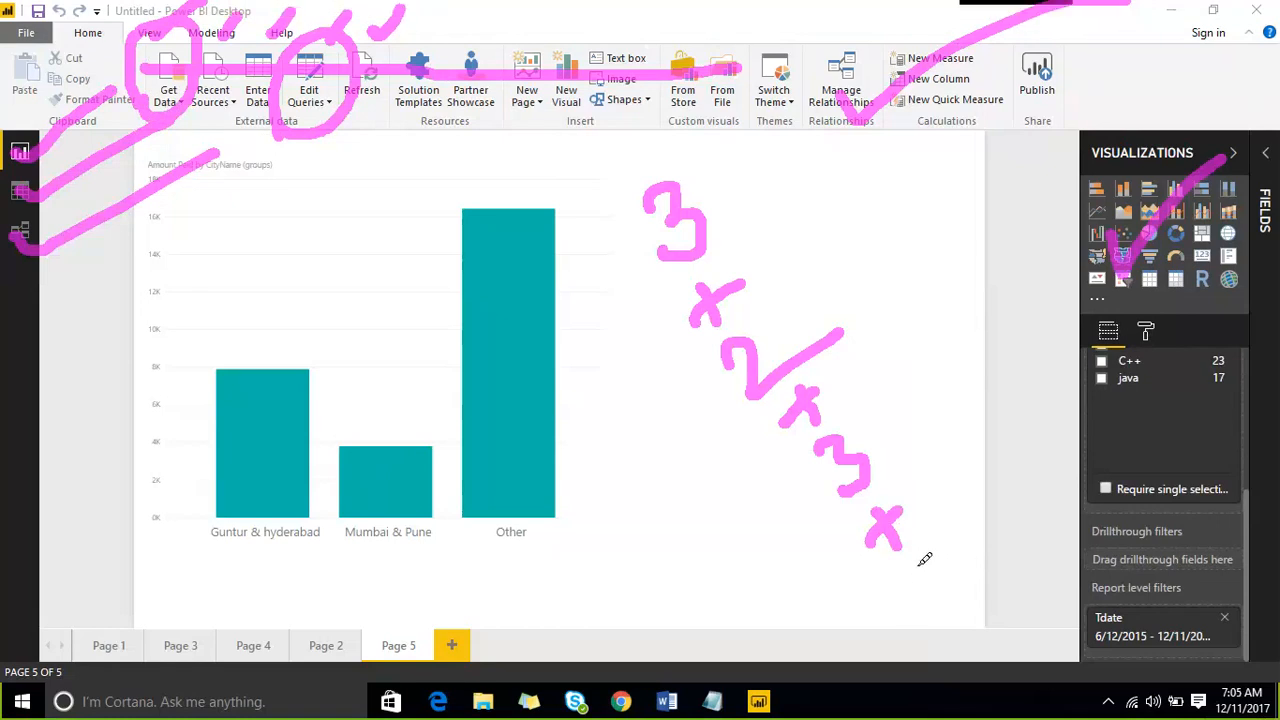
pyautogui.moveTo(912, 556); pyautogui.dragTo(942, 608)
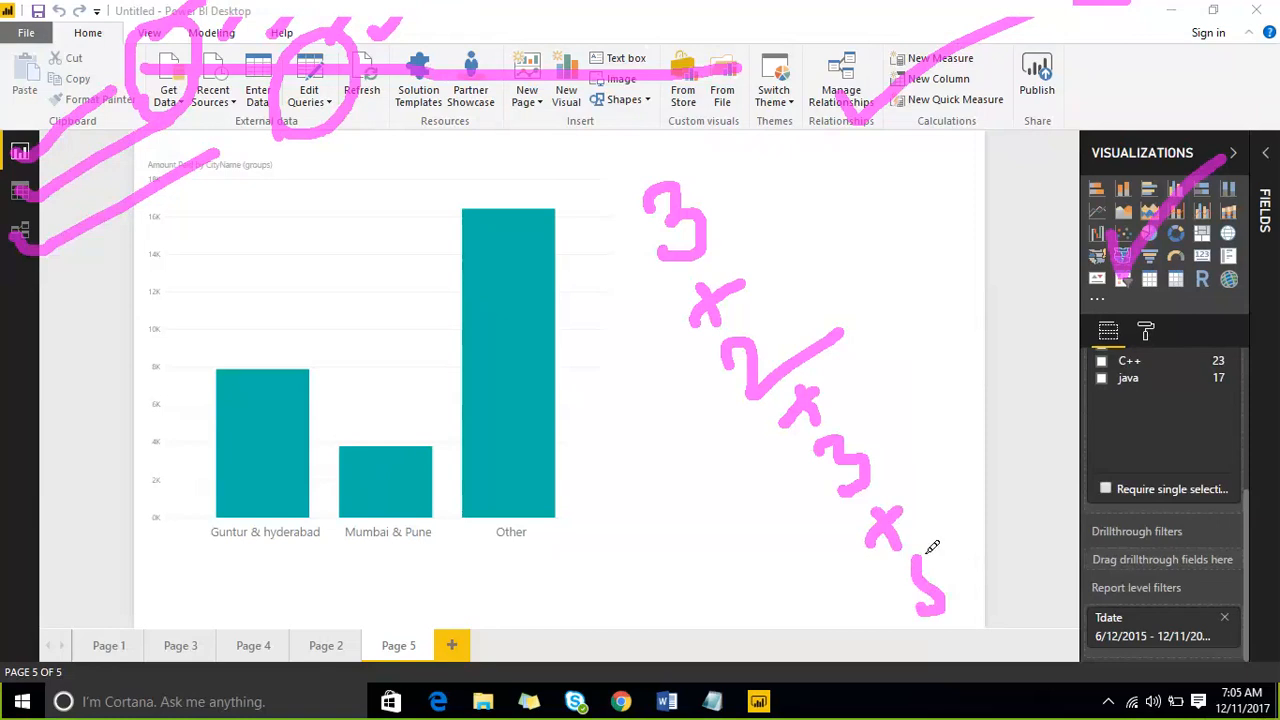
pyautogui.moveTo(916, 557); pyautogui.dragTo(955, 513)
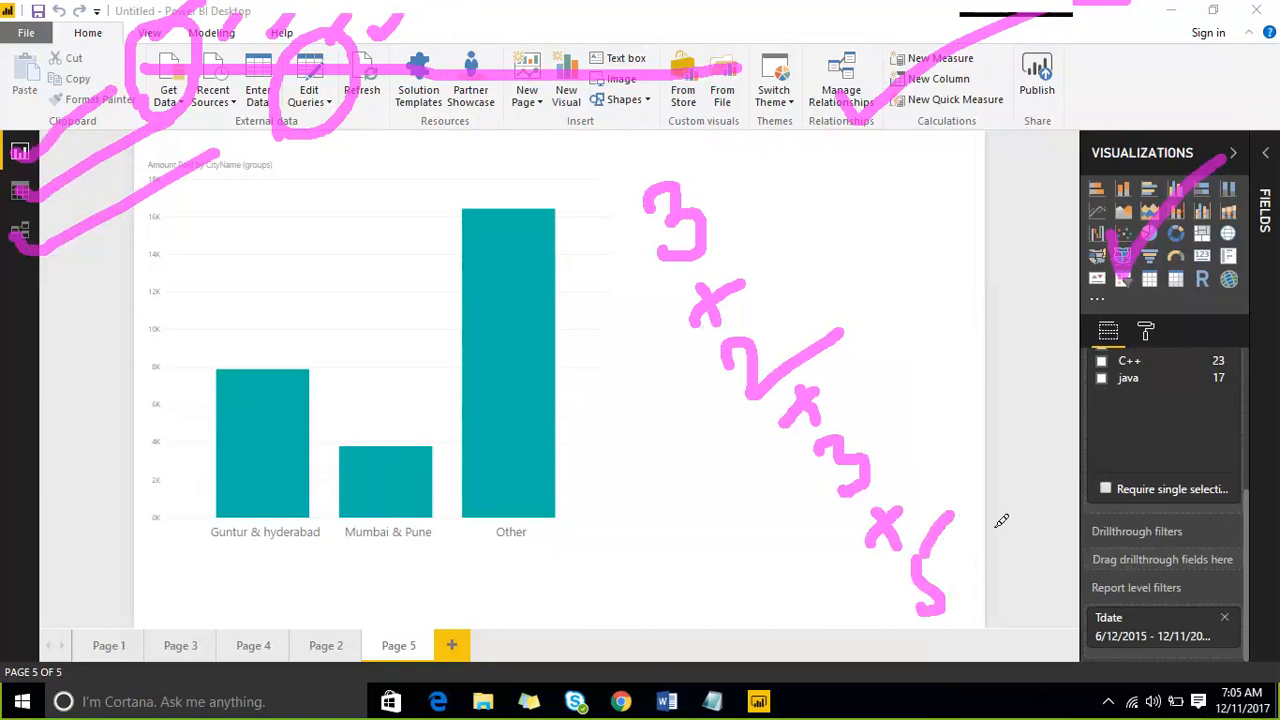
pyautogui.moveTo(986, 540)
pyautogui.mouseDown()
pyautogui.moveTo(1004, 578)
pyautogui.moveTo(988, 585)
pyautogui.mouseUp()
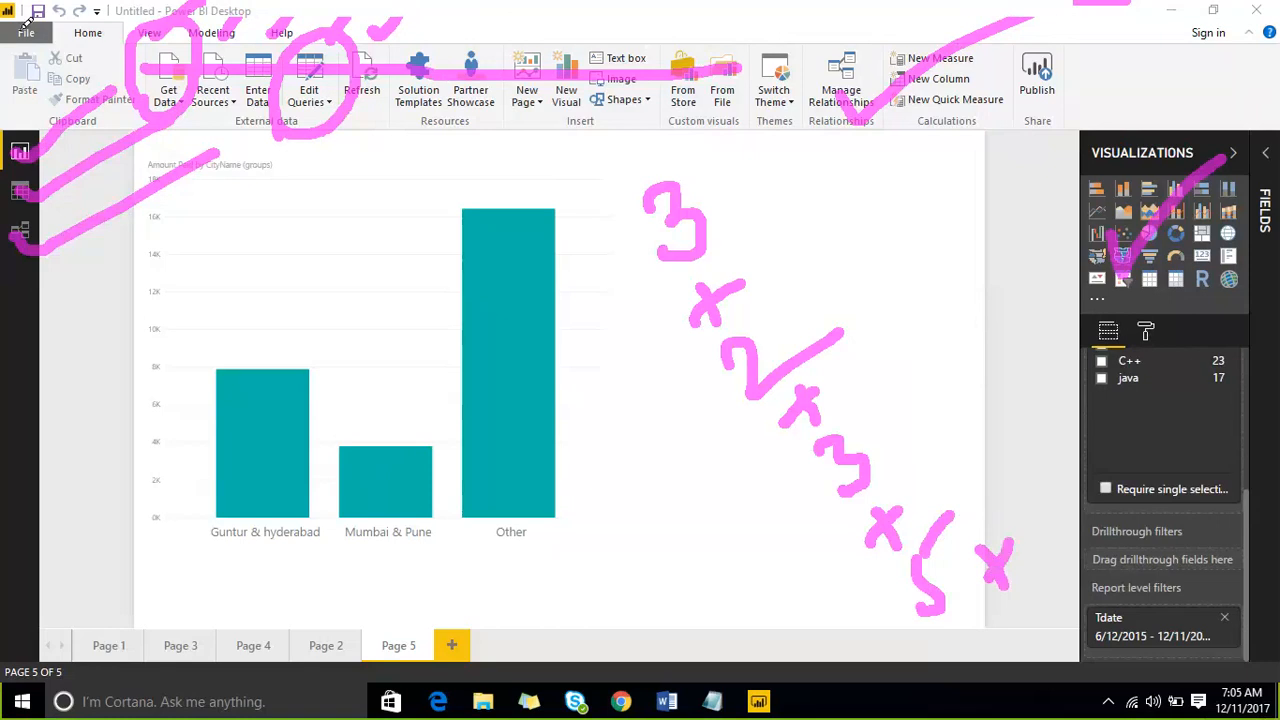
pyautogui.moveTo(24, 40); pyautogui.dragTo(22, 240)
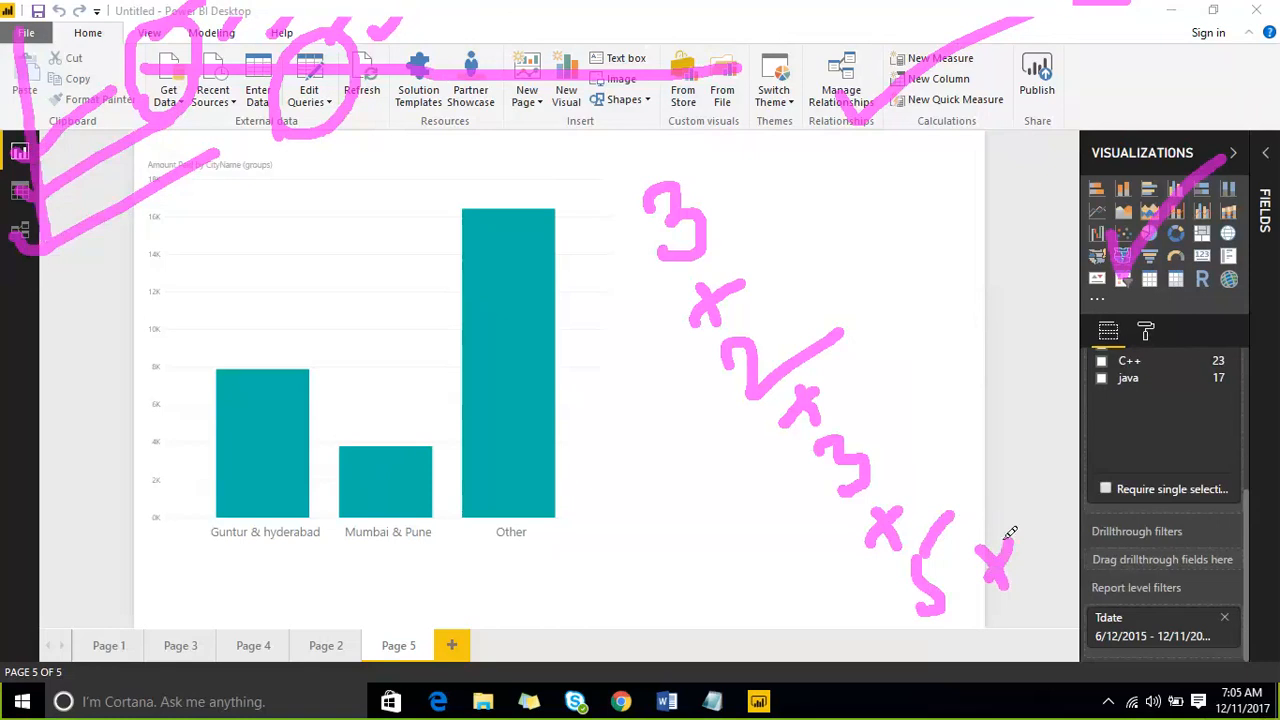
pyautogui.moveTo(1015, 495); pyautogui.dragTo(1042, 535)
pyautogui.moveTo(602, 212)
pyautogui.mouseDown()
pyautogui.moveTo(886, 178)
pyautogui.moveTo(1063, 443)
pyautogui.moveTo(1070, 525)
pyautogui.moveTo(920, 614)
pyautogui.moveTo(756, 545)
pyautogui.moveTo(591, 277)
pyautogui.moveTo(603, 186)
pyautogui.mouseUp()
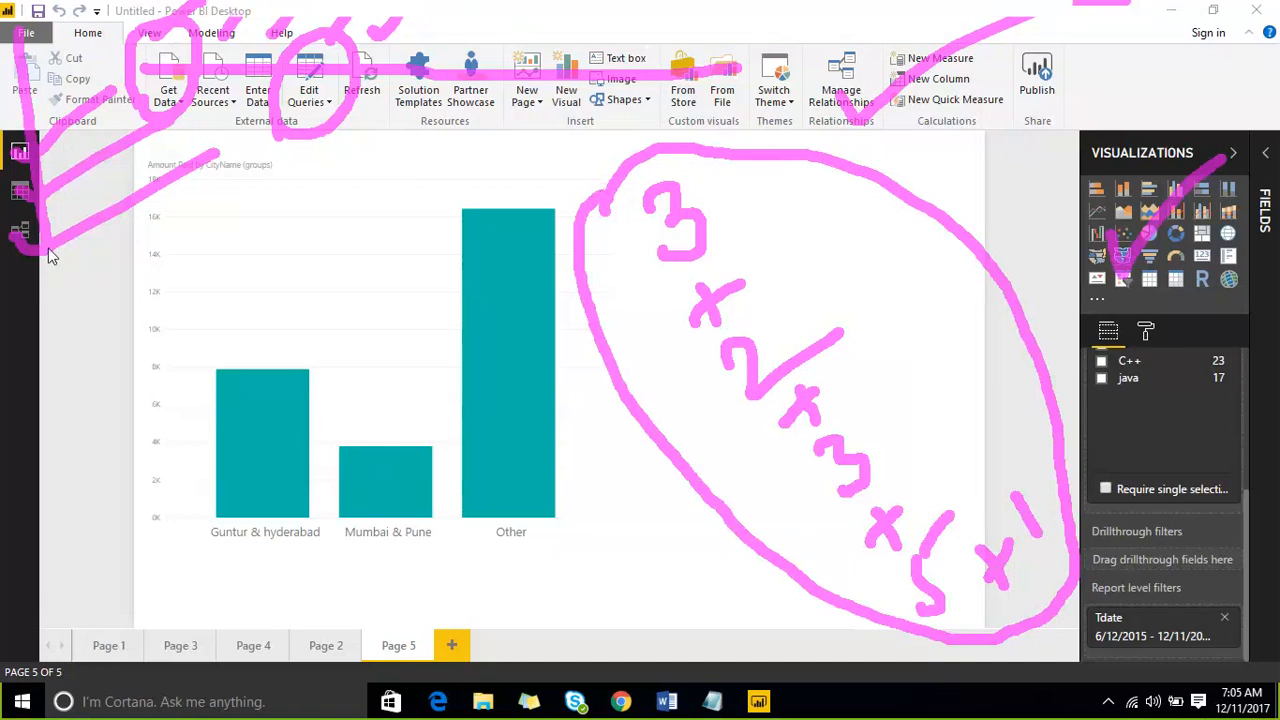
pyautogui.moveTo(804, 305); pyautogui.dragTo(980, 177)
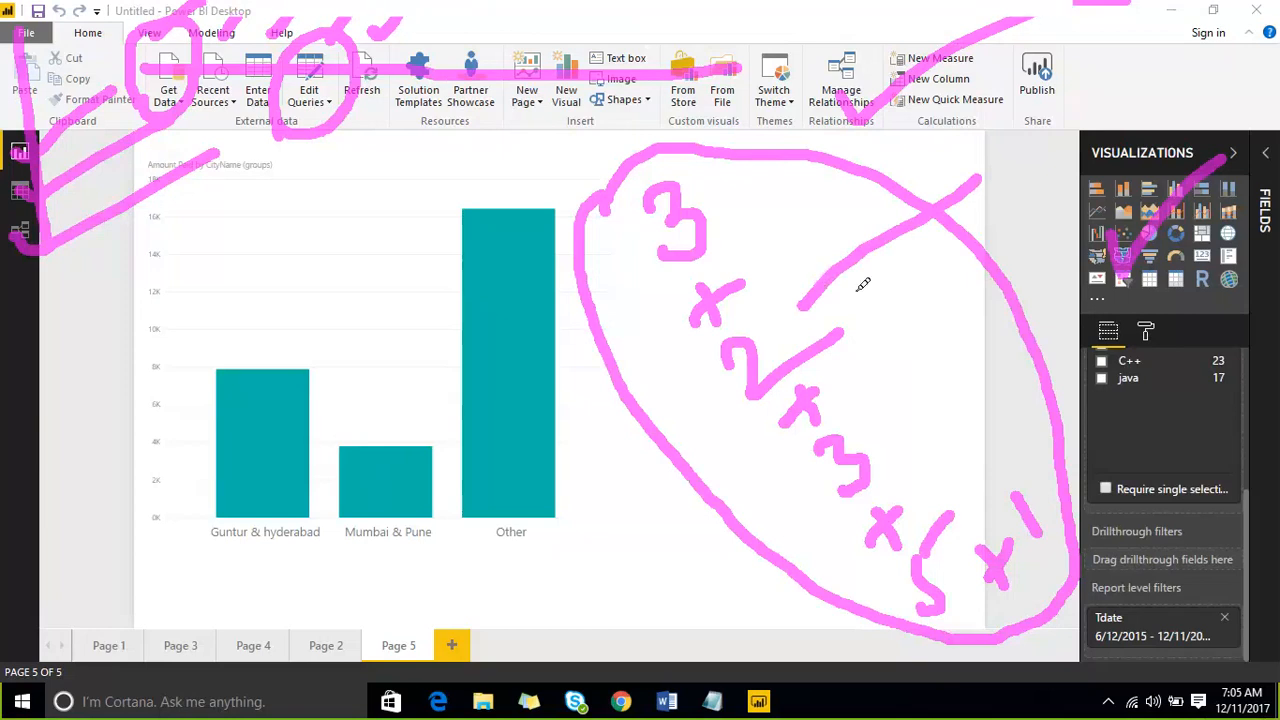
pyautogui.moveTo(857, 458)
pyautogui.mouseDown()
pyautogui.moveTo(983, 268)
pyautogui.moveTo(845, 460)
pyautogui.mouseUp()
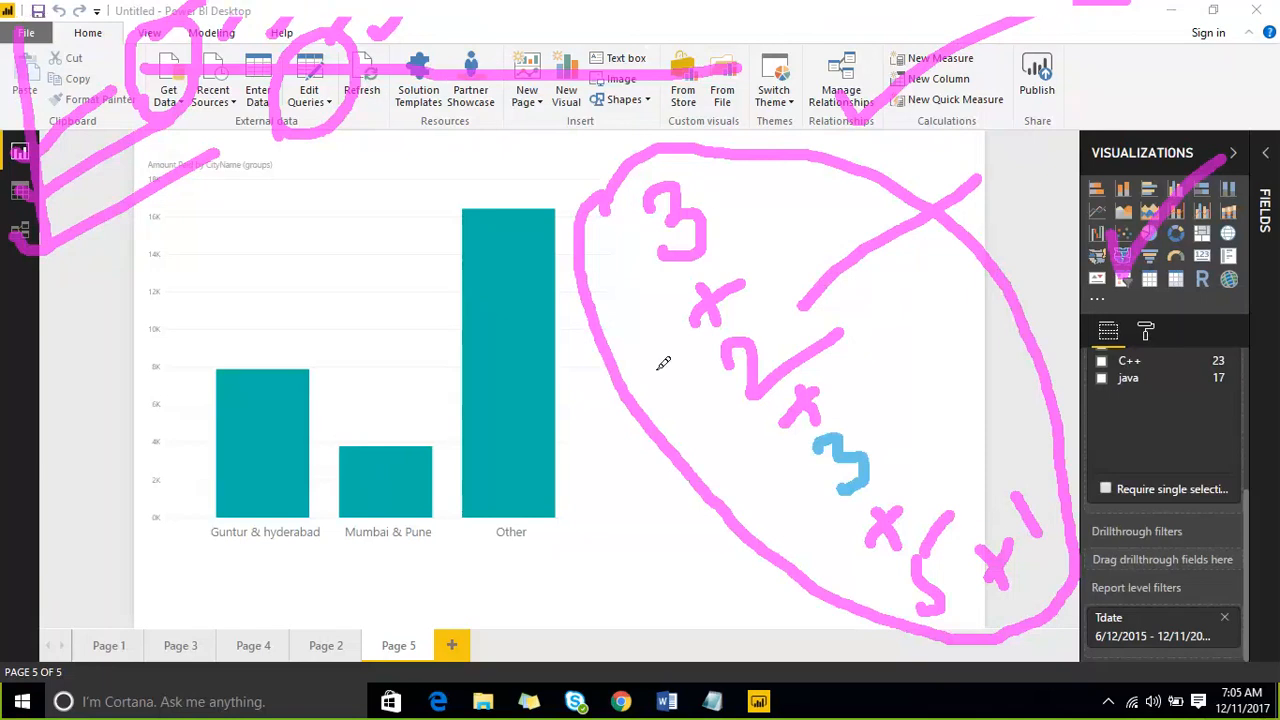
pyautogui.moveTo(606, 431)
pyautogui.mouseDown()
pyautogui.moveTo(612, 478)
pyautogui.moveTo(646, 432)
pyautogui.mouseUp()
pyautogui.moveTo(512, 460); pyautogui.dragTo(572, 568)
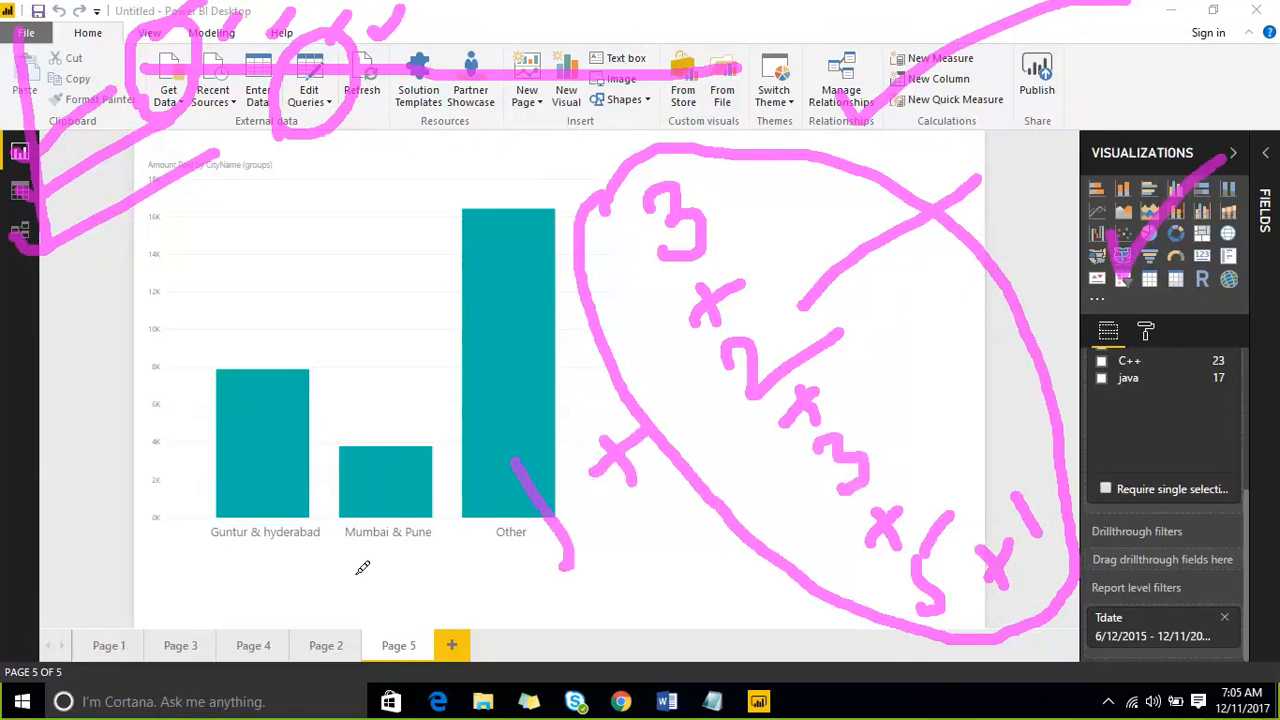
pyautogui.moveTo(356, 572); pyautogui.dragTo(430, 512)
pyautogui.moveTo(226, 574); pyautogui.dragTo(330, 512)
pyautogui.moveTo(182, 462); pyautogui.dragTo(338, 388)
pyautogui.moveTo(164, 342); pyautogui.dragTo(336, 285)
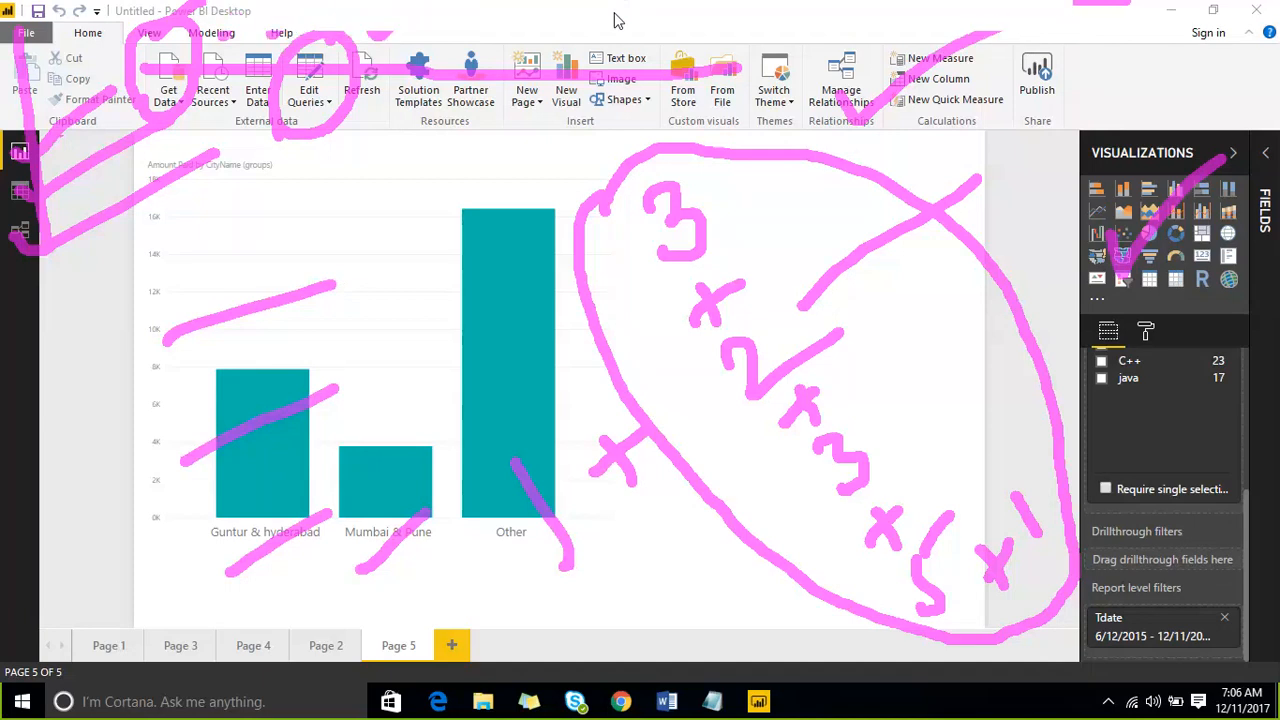
pyautogui.click(990, 22)
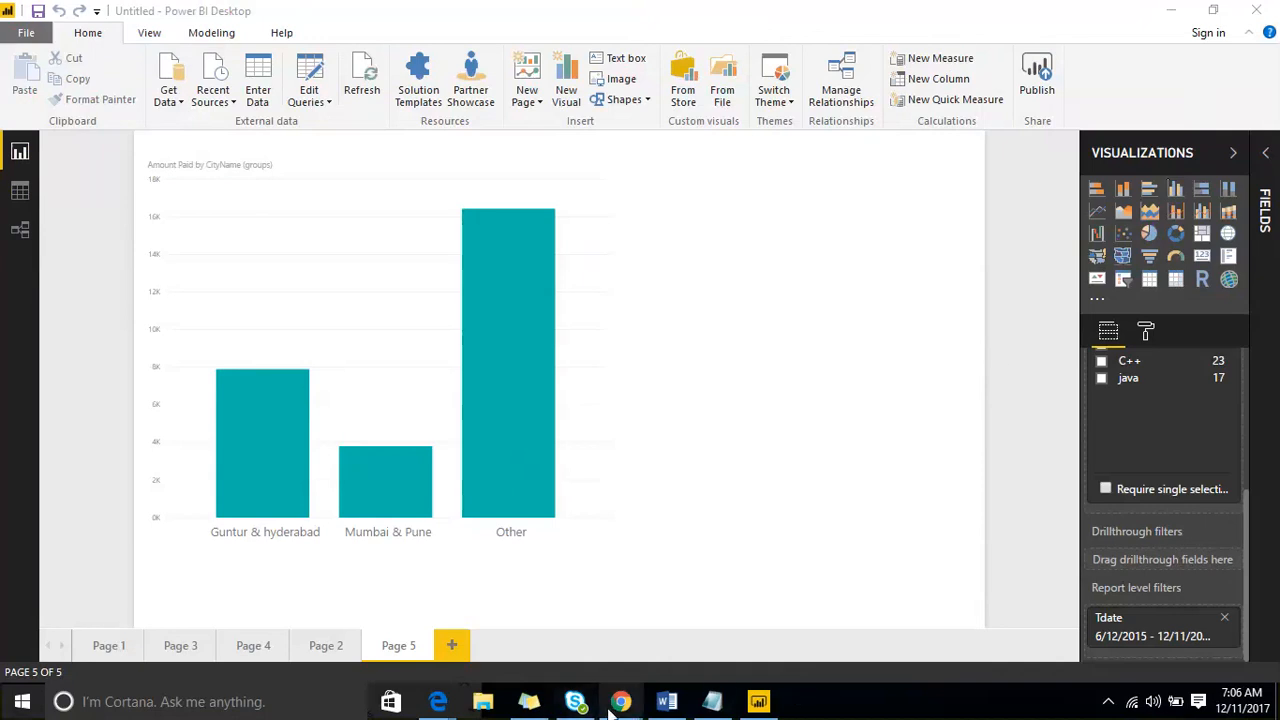
# - Switch to the Chrome window with the Power BI Desktop getting-started page and go to app.powerbi.com
pyautogui.moveTo(617, 705)
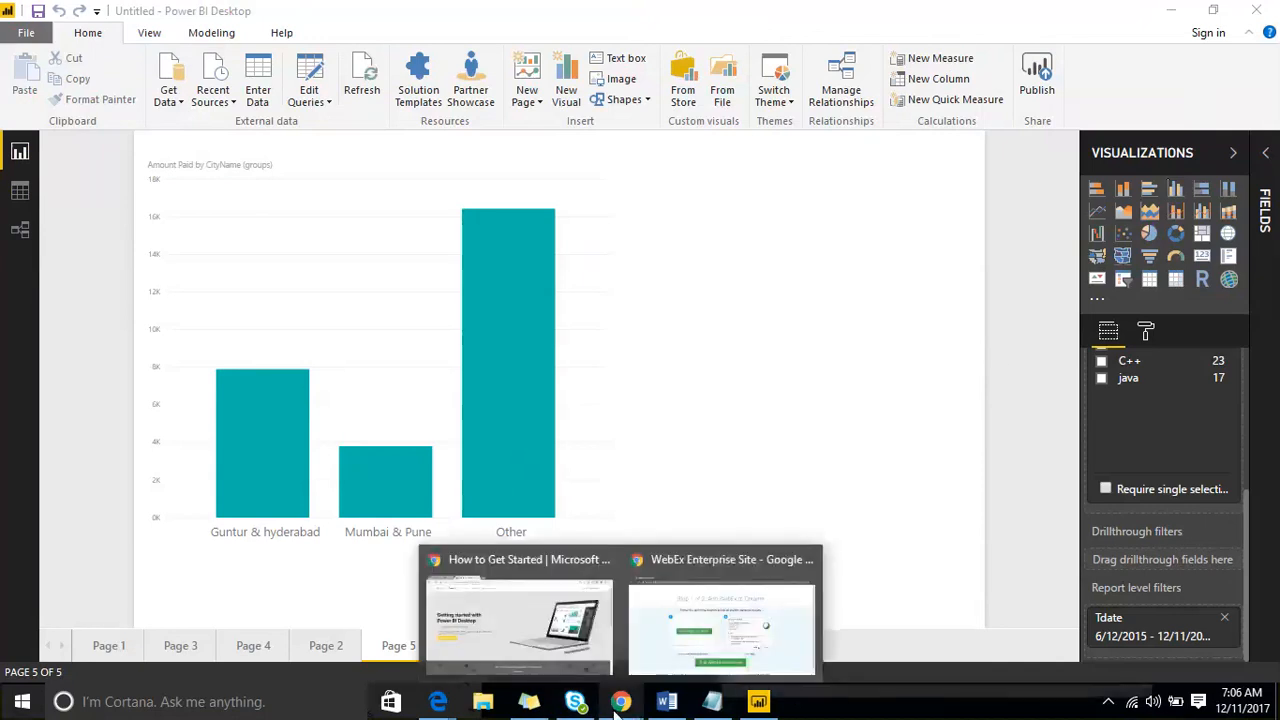
pyautogui.click(480, 589)
pyautogui.click(424, 42)
pyautogui.write('App.powerbi.com')
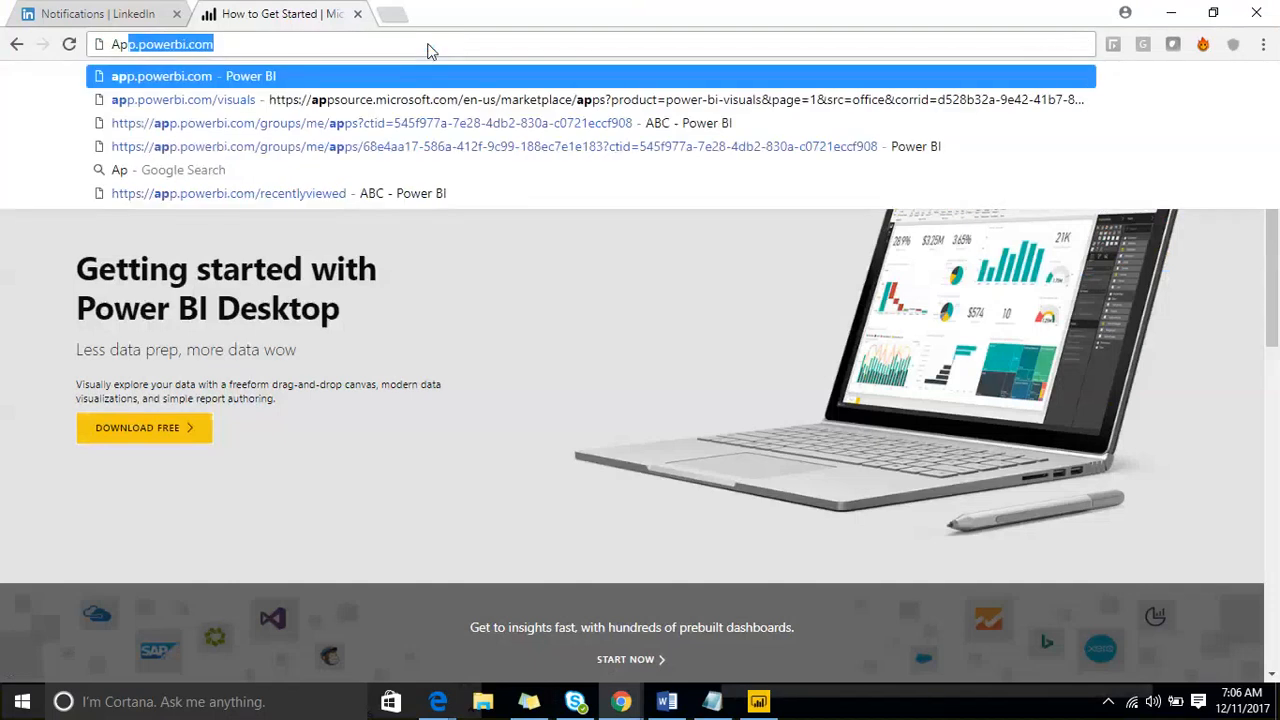
pyautogui.press('Return')
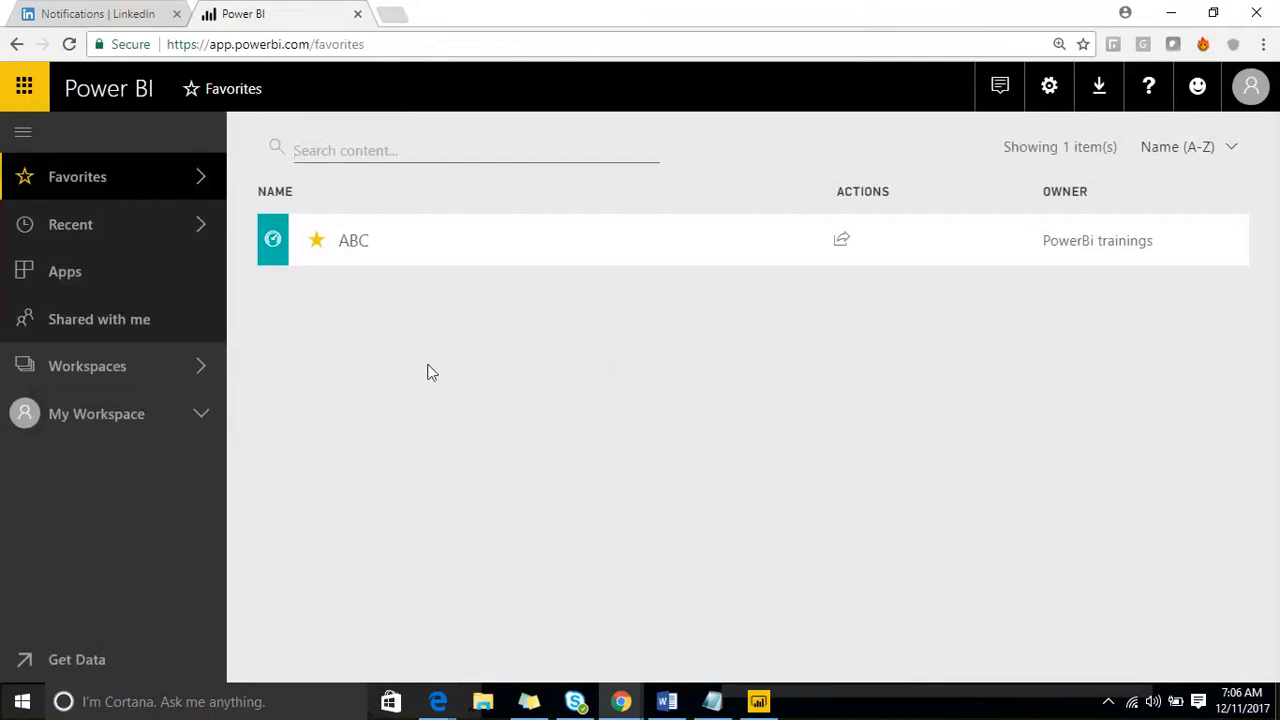
# - Open the Emaar Wifi-Analytics app workspace and show its datasets
pyautogui.click(191, 366)
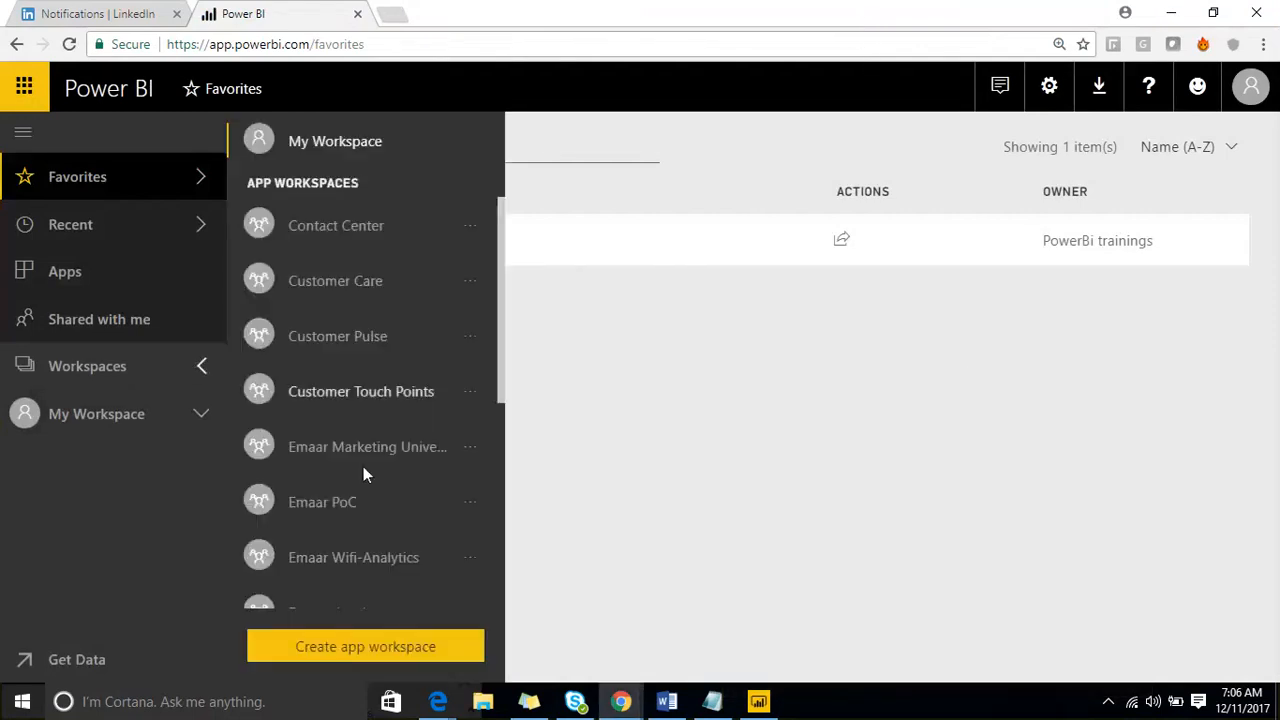
pyautogui.scroll(-2, 363, 475)
pyautogui.click(375, 372)
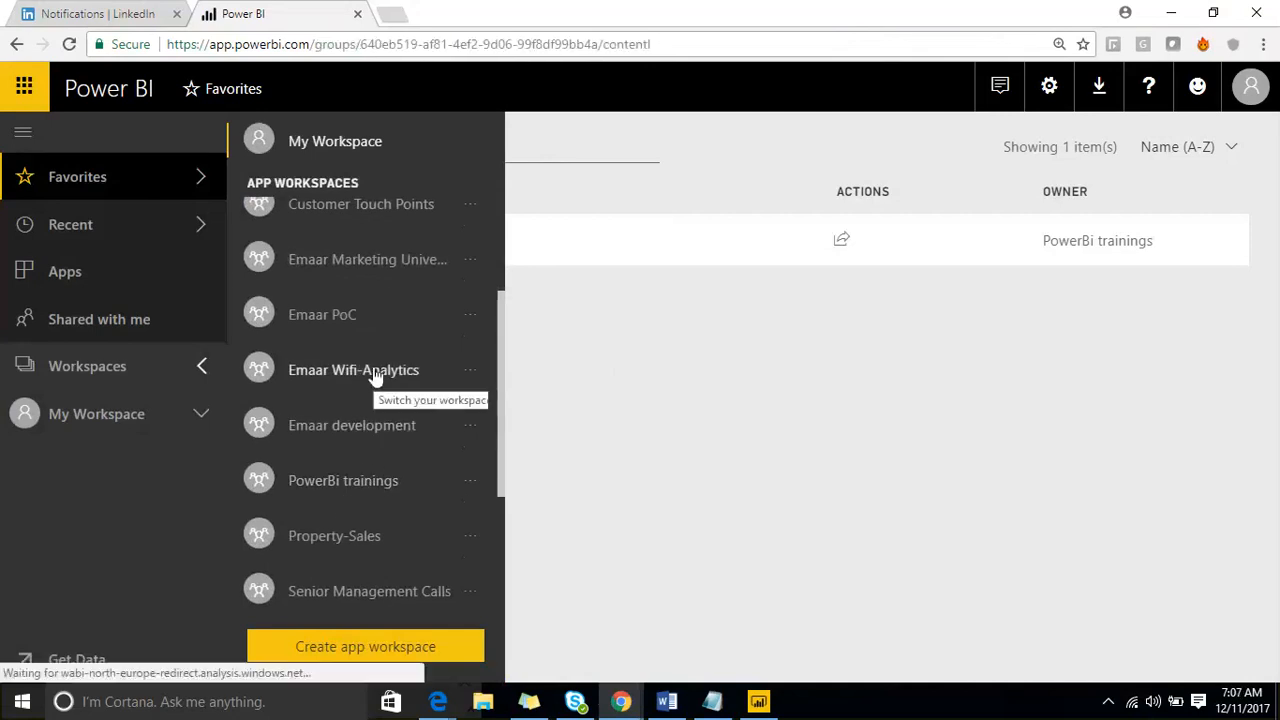
pyautogui.click(600, 245)
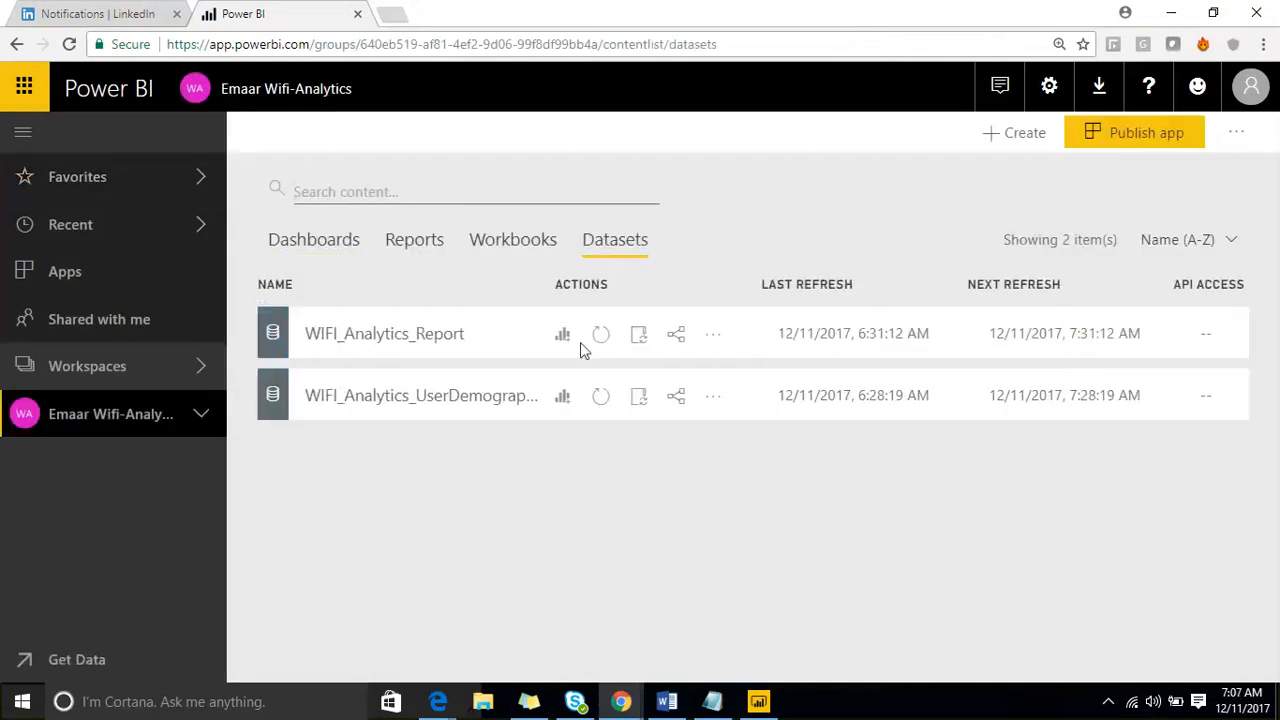
# - Create a new report from the WIFI_Analytics_UserDemographics dataset and add two more blank pages to it
pyautogui.click(562, 399)
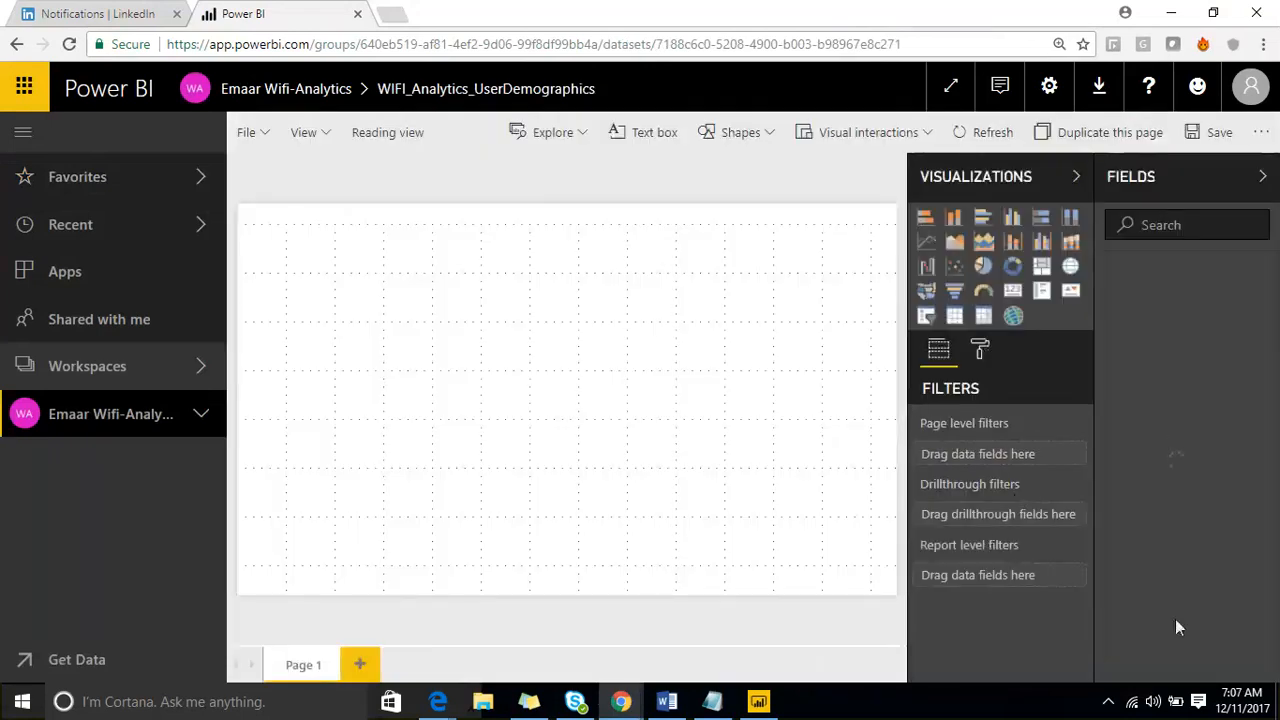
pyautogui.click(360, 664)
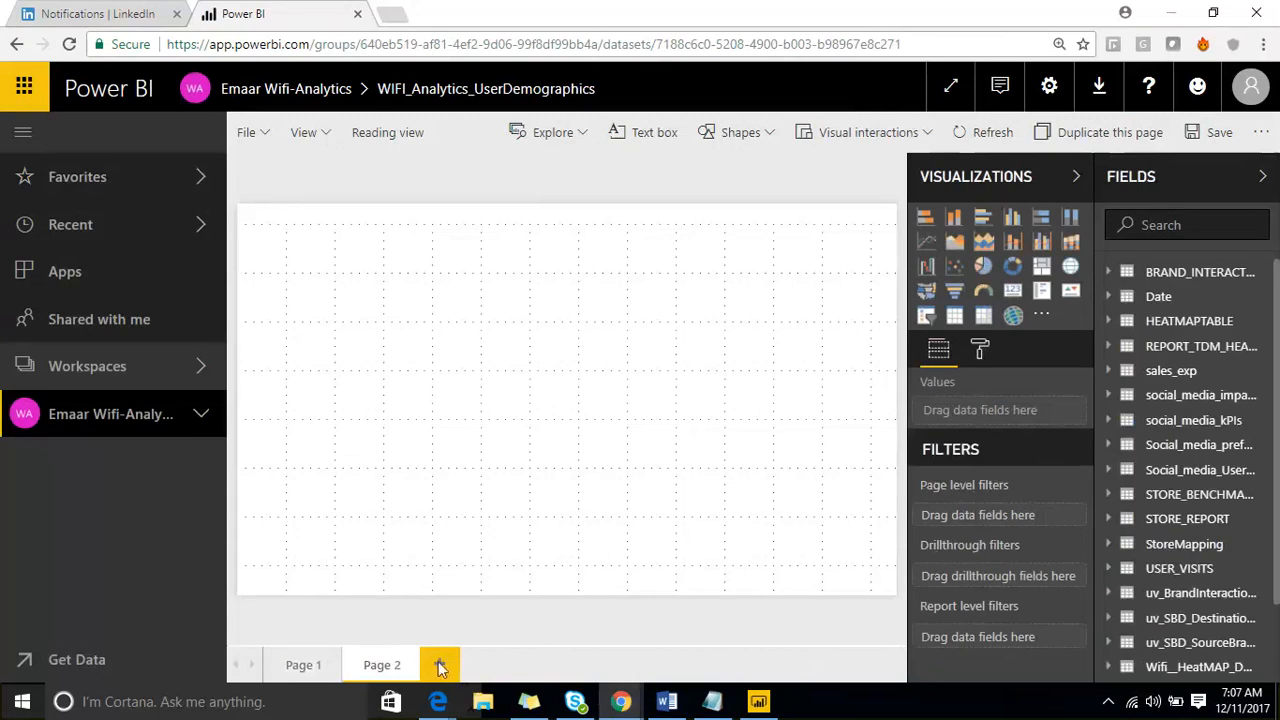
pyautogui.click(441, 666)
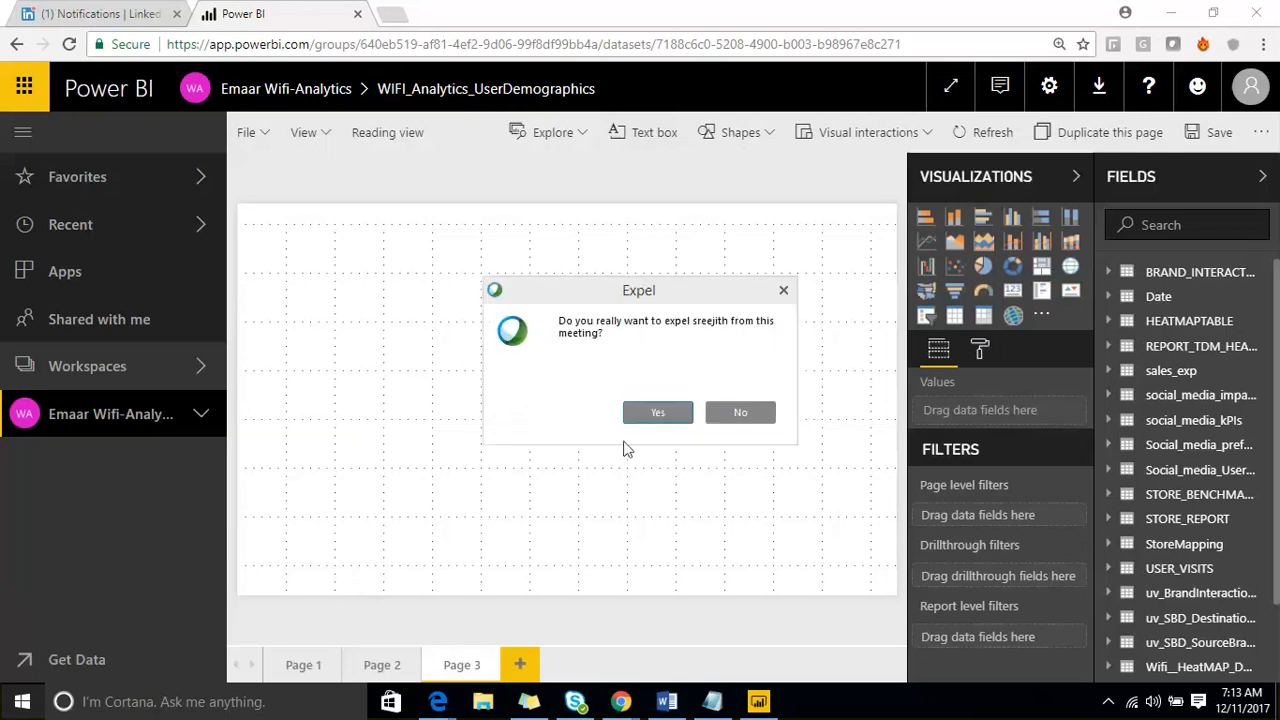
# - Confirm expelling the selected participants from the WebEx meeting
pyautogui.click(646, 418)
pyautogui.click(784, 291)
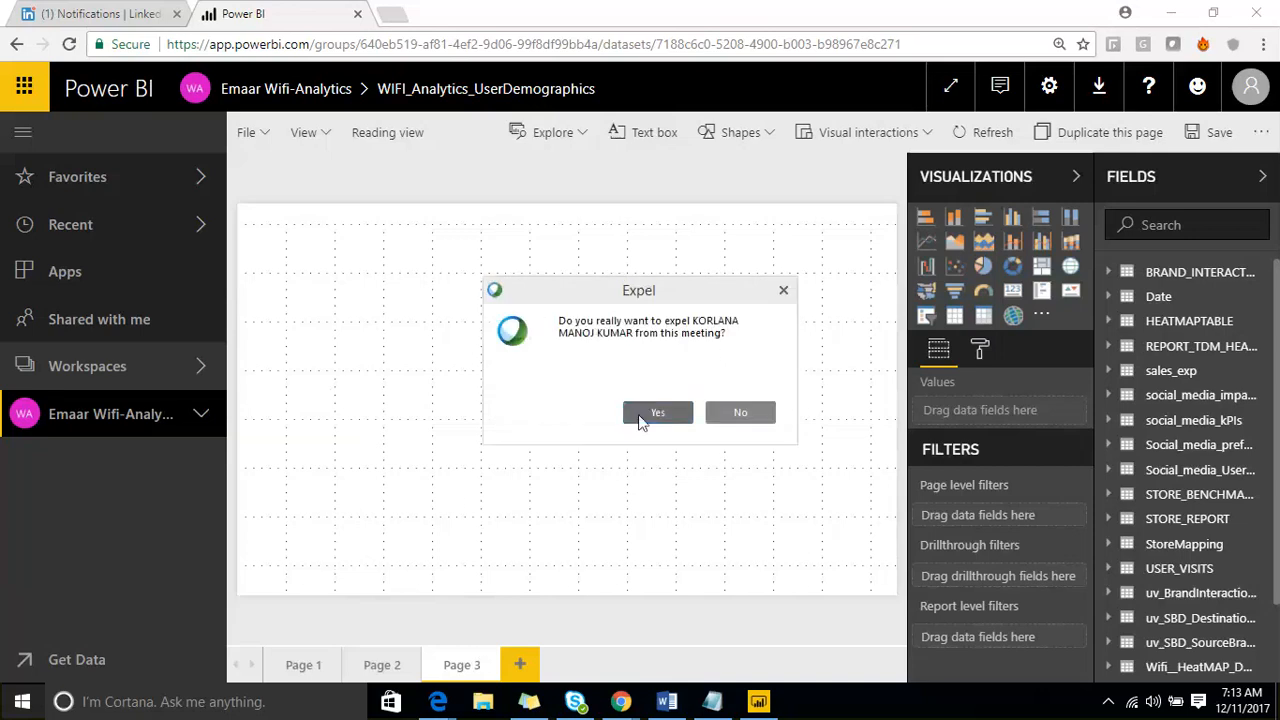
pyautogui.click(641, 419)
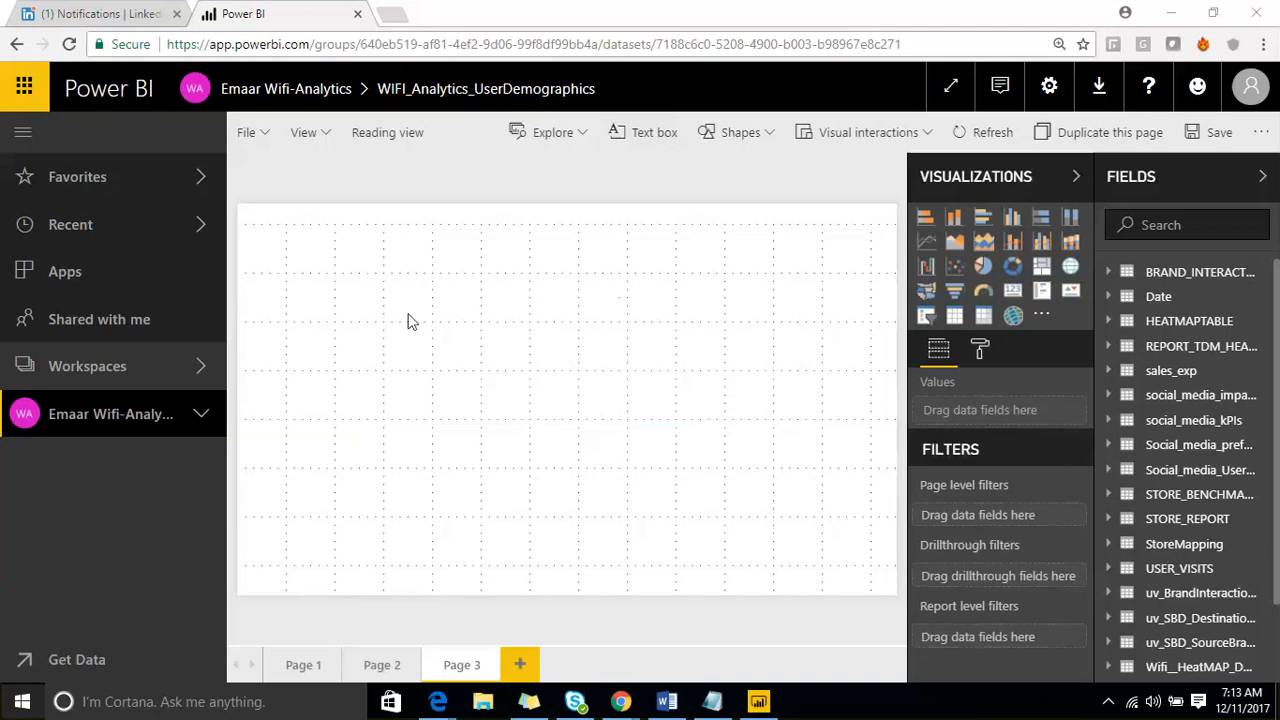
pyautogui.click(625, 412)
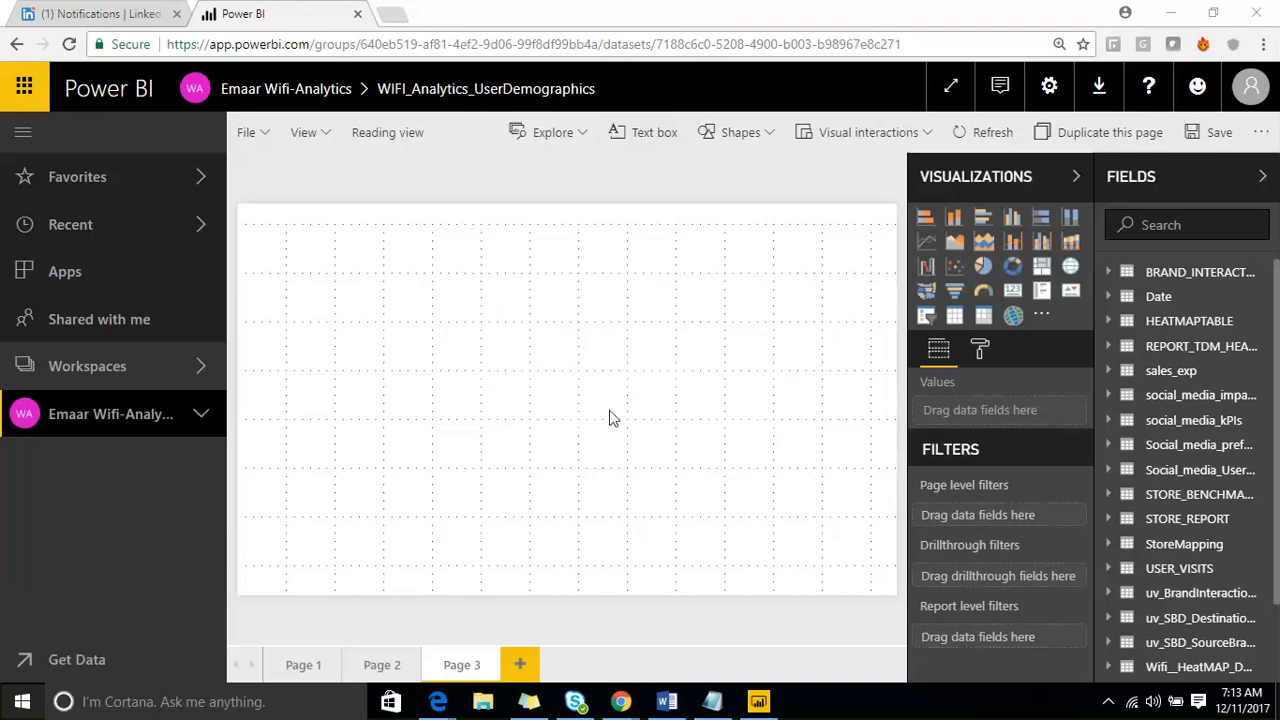